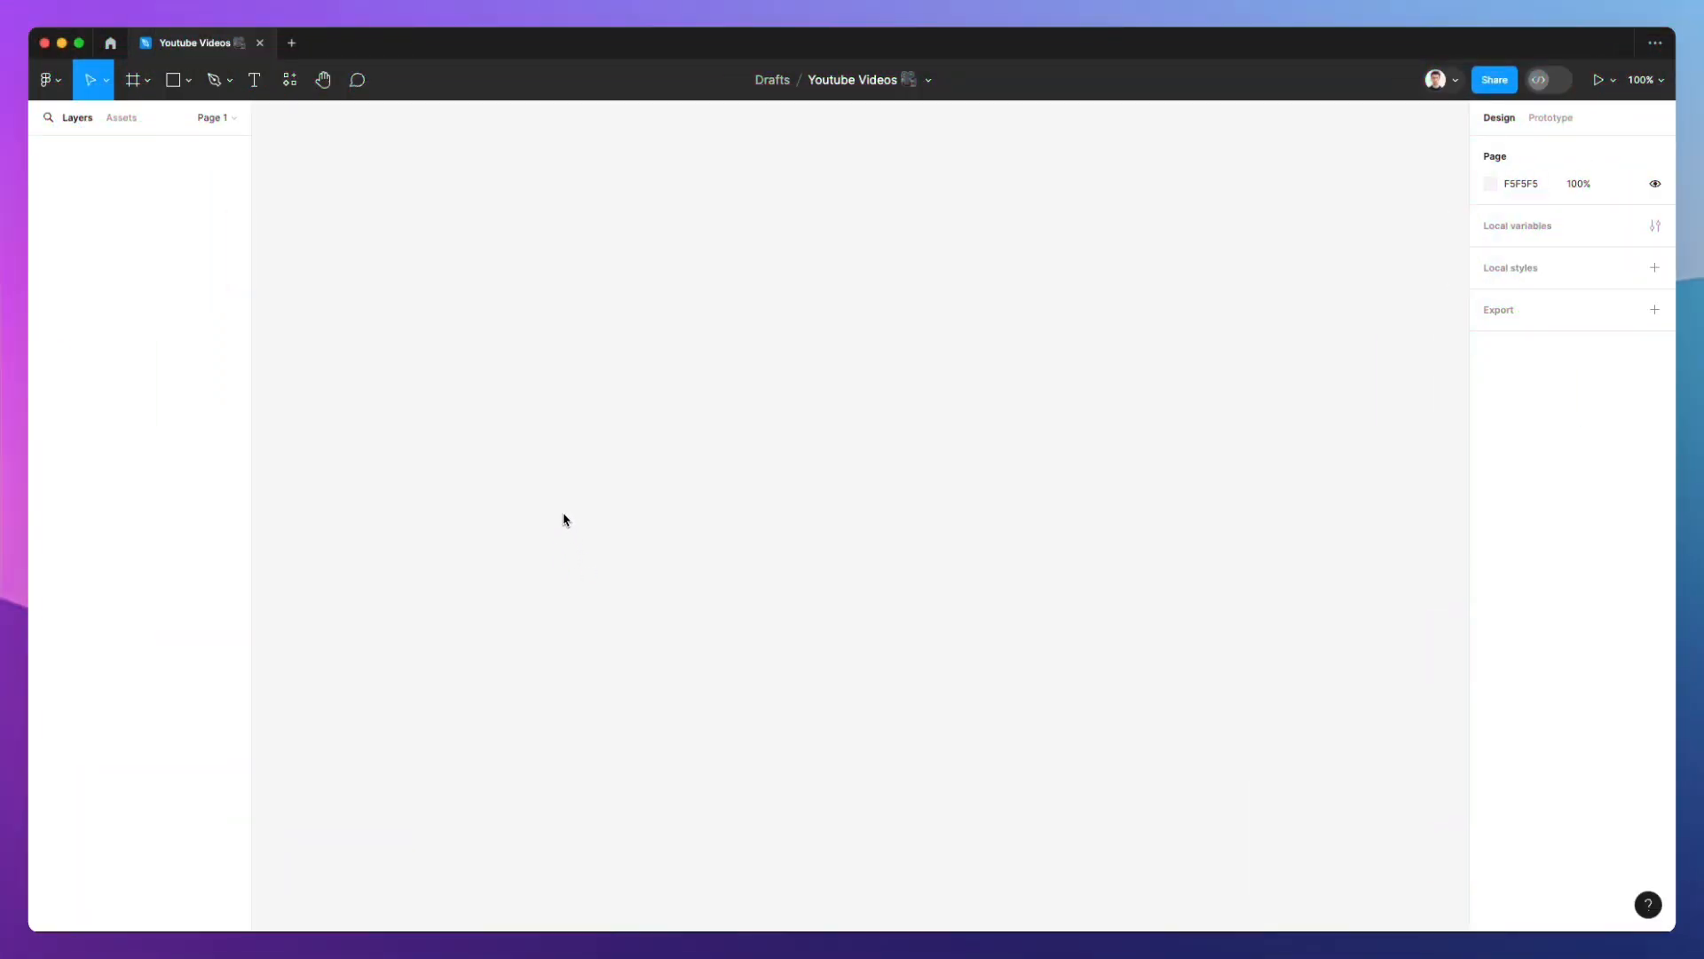
Draw a landscape frame about 1244 × 845 on the empty canvas
{"action": "left_click", "coordinate": [139, 85]}
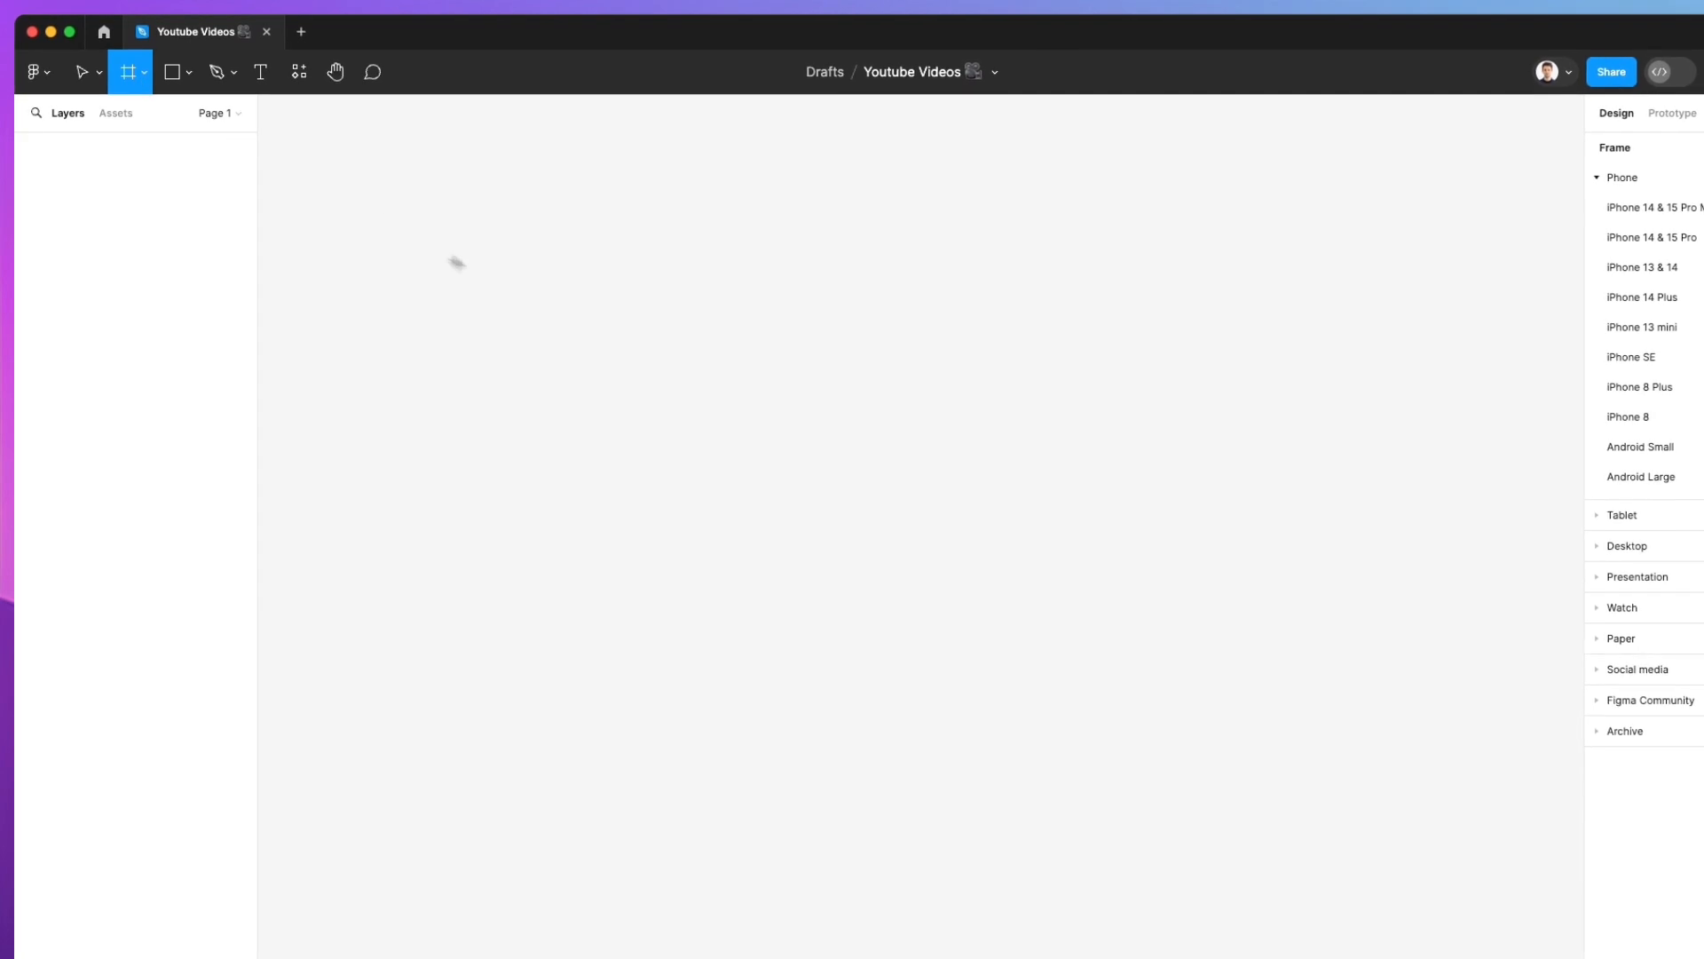
{"action": "left_click_drag", "start_coordinate": [328, 153], "coordinate": [869, 540]}
{"action": "left_click_drag", "start_coordinate": [790, 476], "coordinate": [1492, 945]}
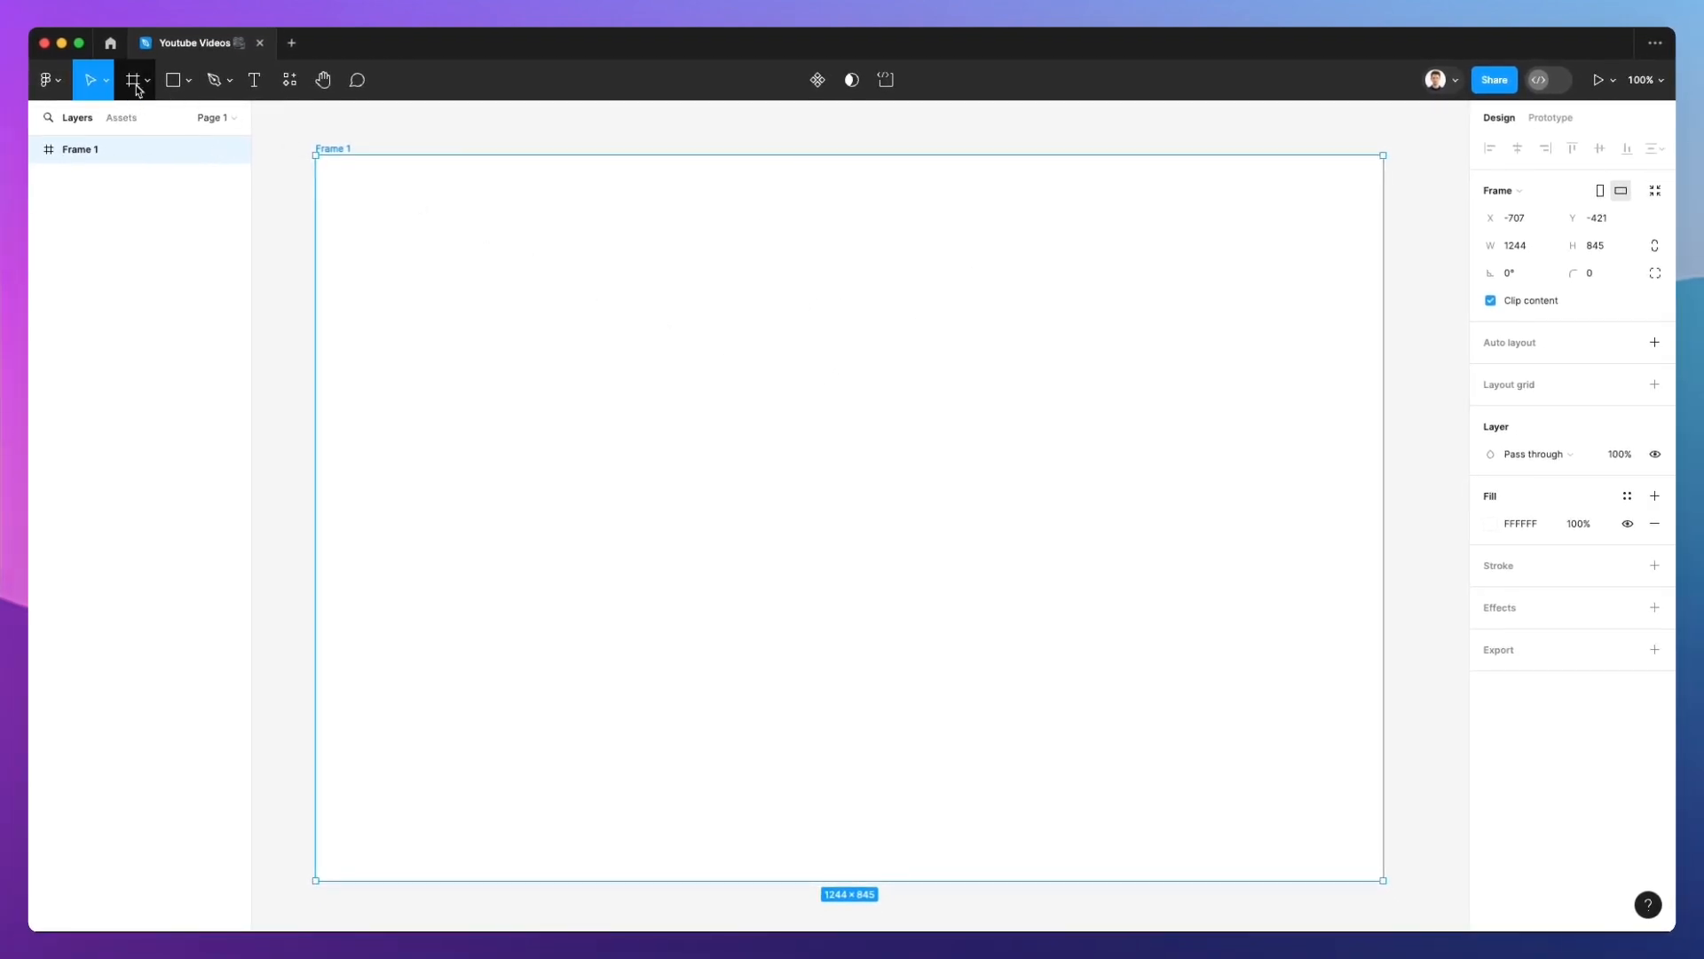
Draw a rectangle about 816 × 585 in the middle area of the frame
{"action": "left_click", "coordinate": [175, 83]}
{"action": "left_click", "coordinate": [190, 84]}
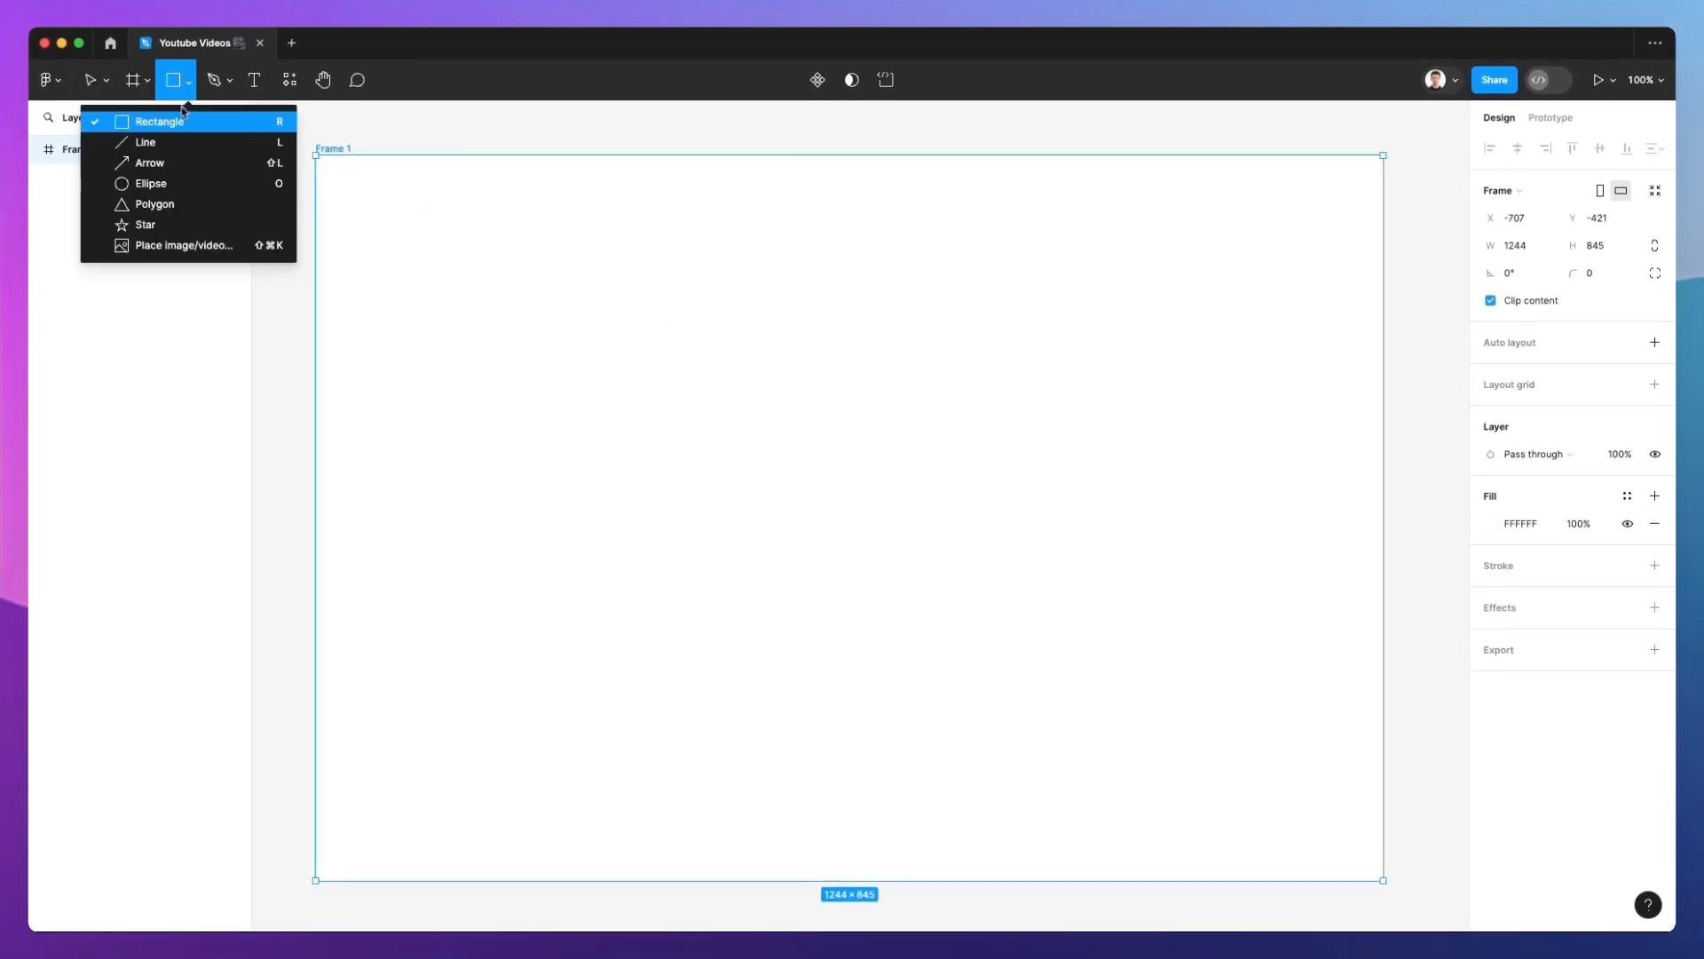
{"action": "left_click", "coordinate": [184, 122]}
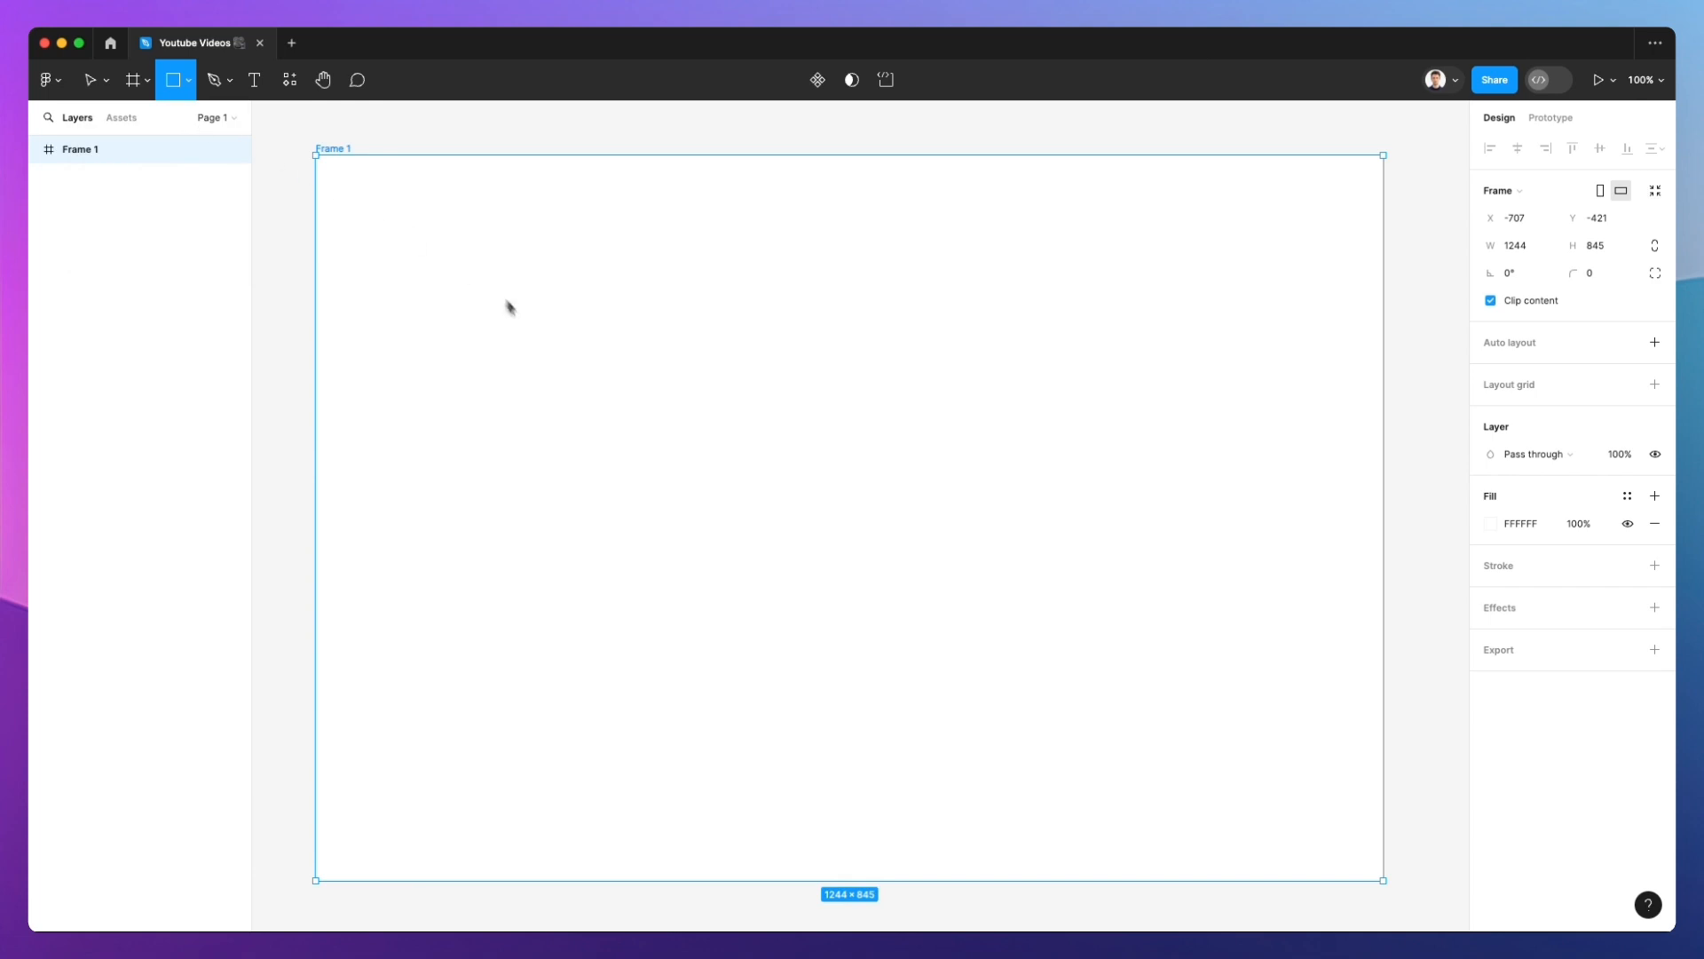
{"action": "left_click_drag", "start_coordinate": [493, 282], "coordinate": [1192, 783]}
{"action": "left_click_drag", "start_coordinate": [917, 522], "coordinate": [923, 501]}
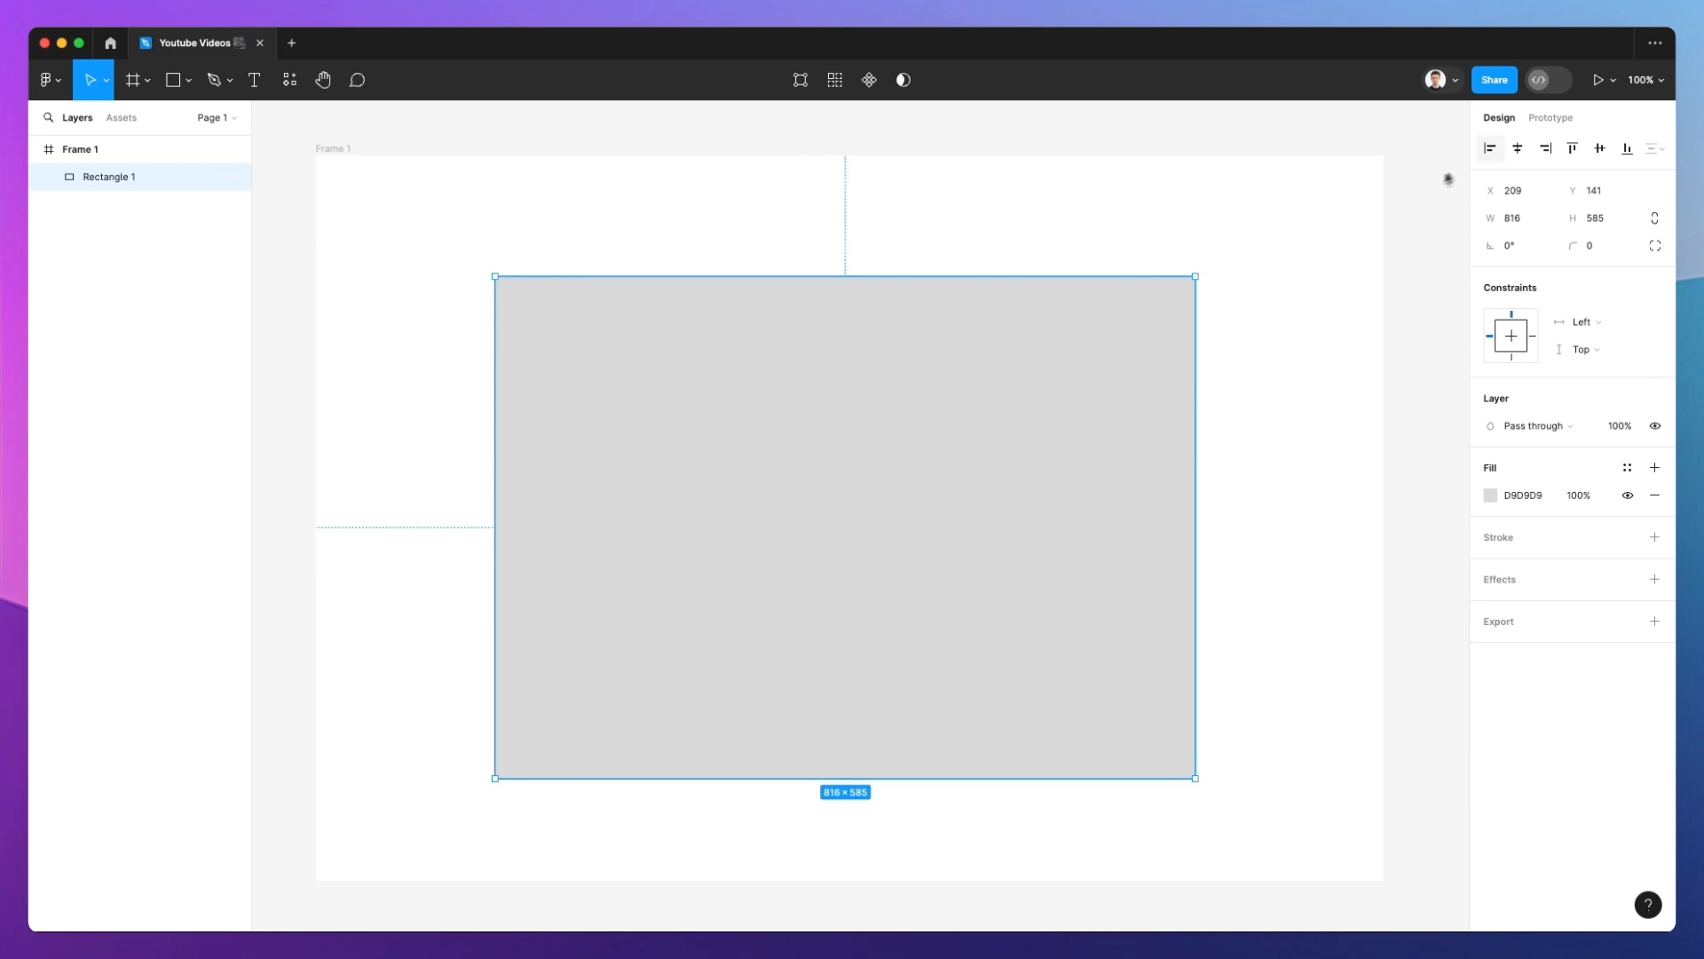
Center the rectangle horizontally and vertically in the frame and round its corners to a radius of 34
{"action": "left_click", "coordinate": [1518, 148]}
{"action": "left_click", "coordinate": [1600, 149]}
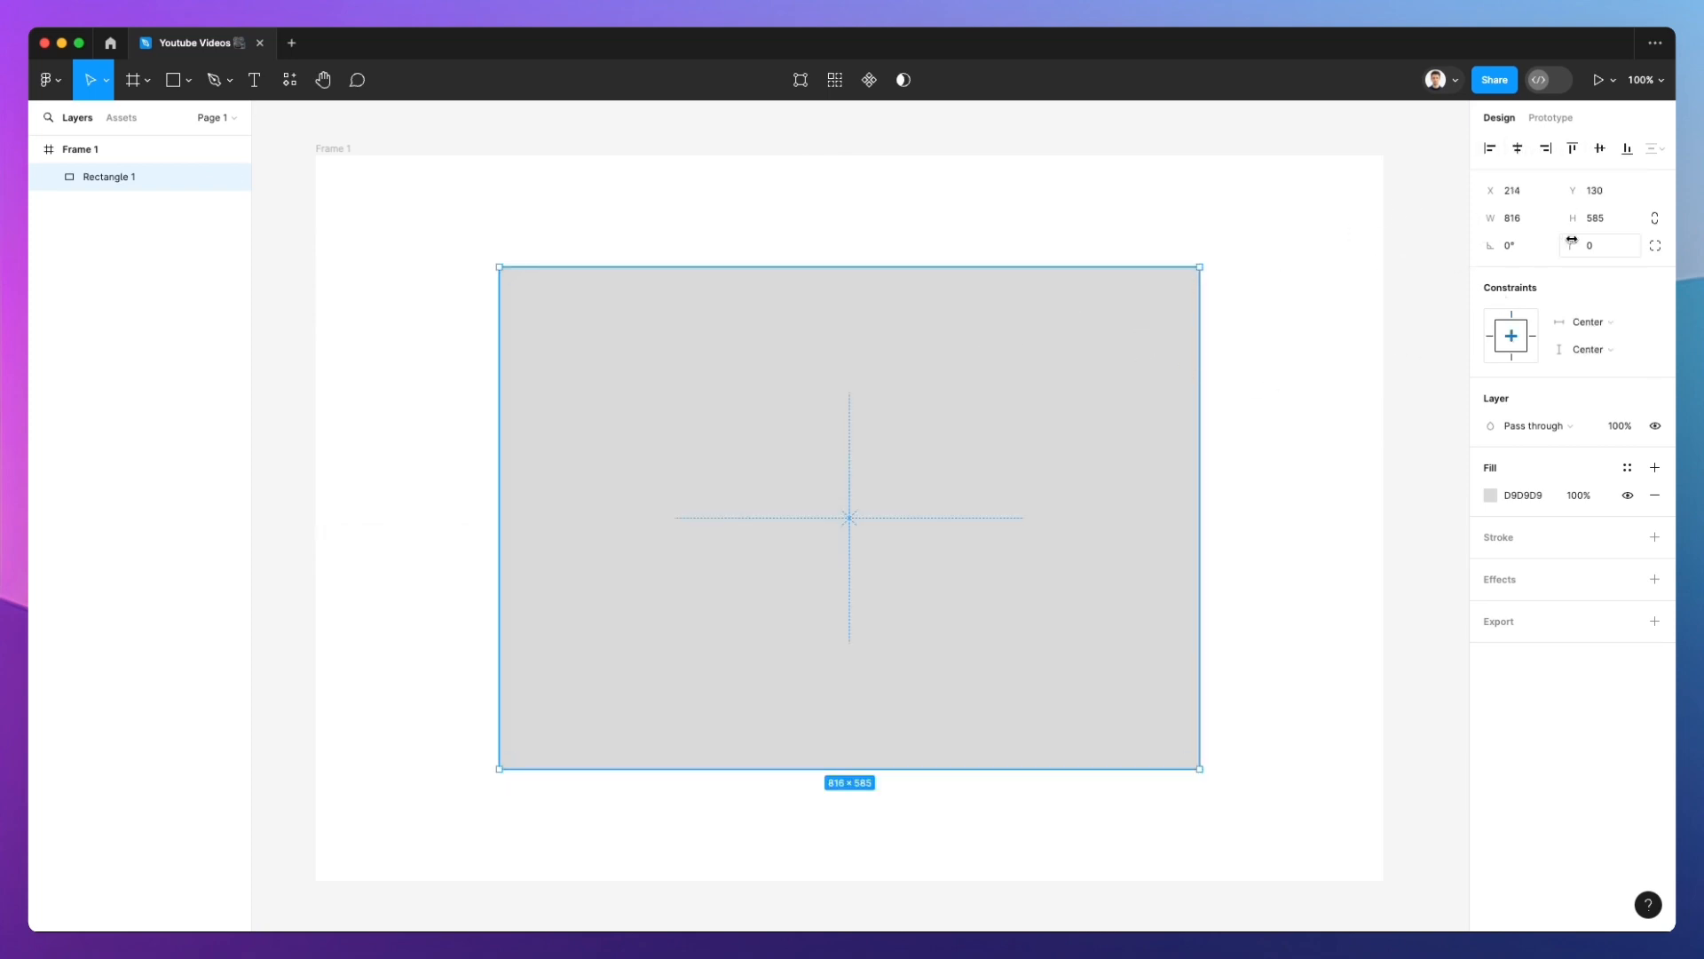
{"action": "left_click_drag", "start_coordinate": [1572, 245], "coordinate": [517, 246]}
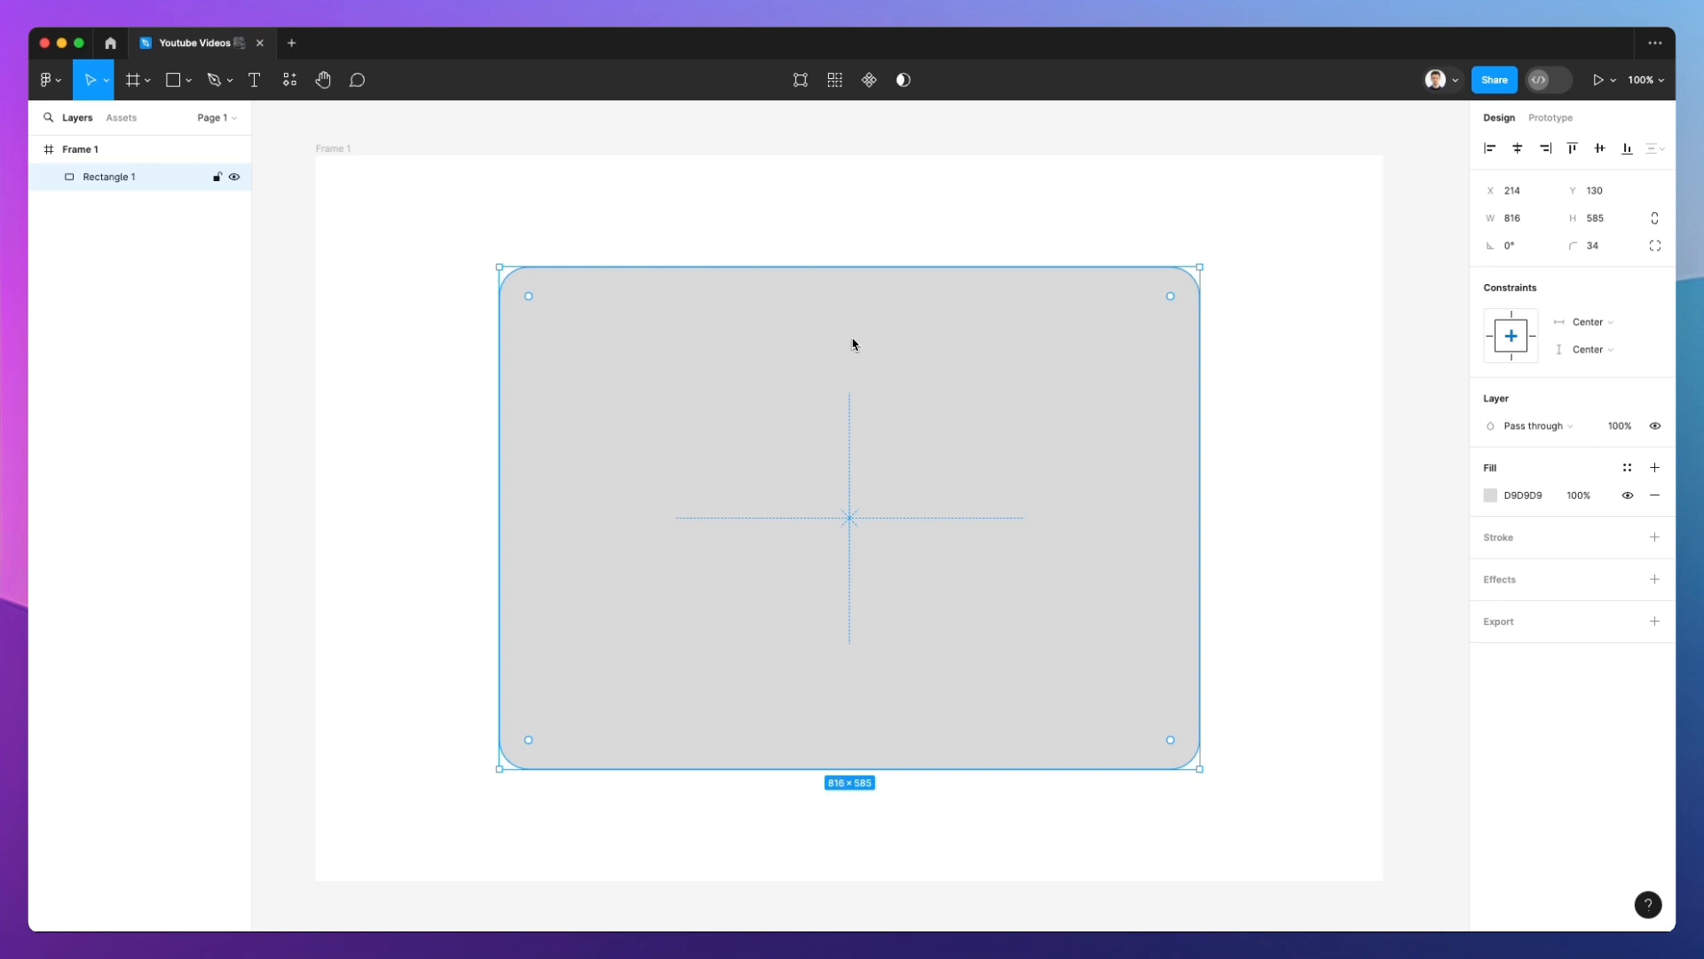
Change the rectangle's fill to white (FFFFFF) and add a stroke to it
{"action": "left_click", "coordinate": [1492, 495]}
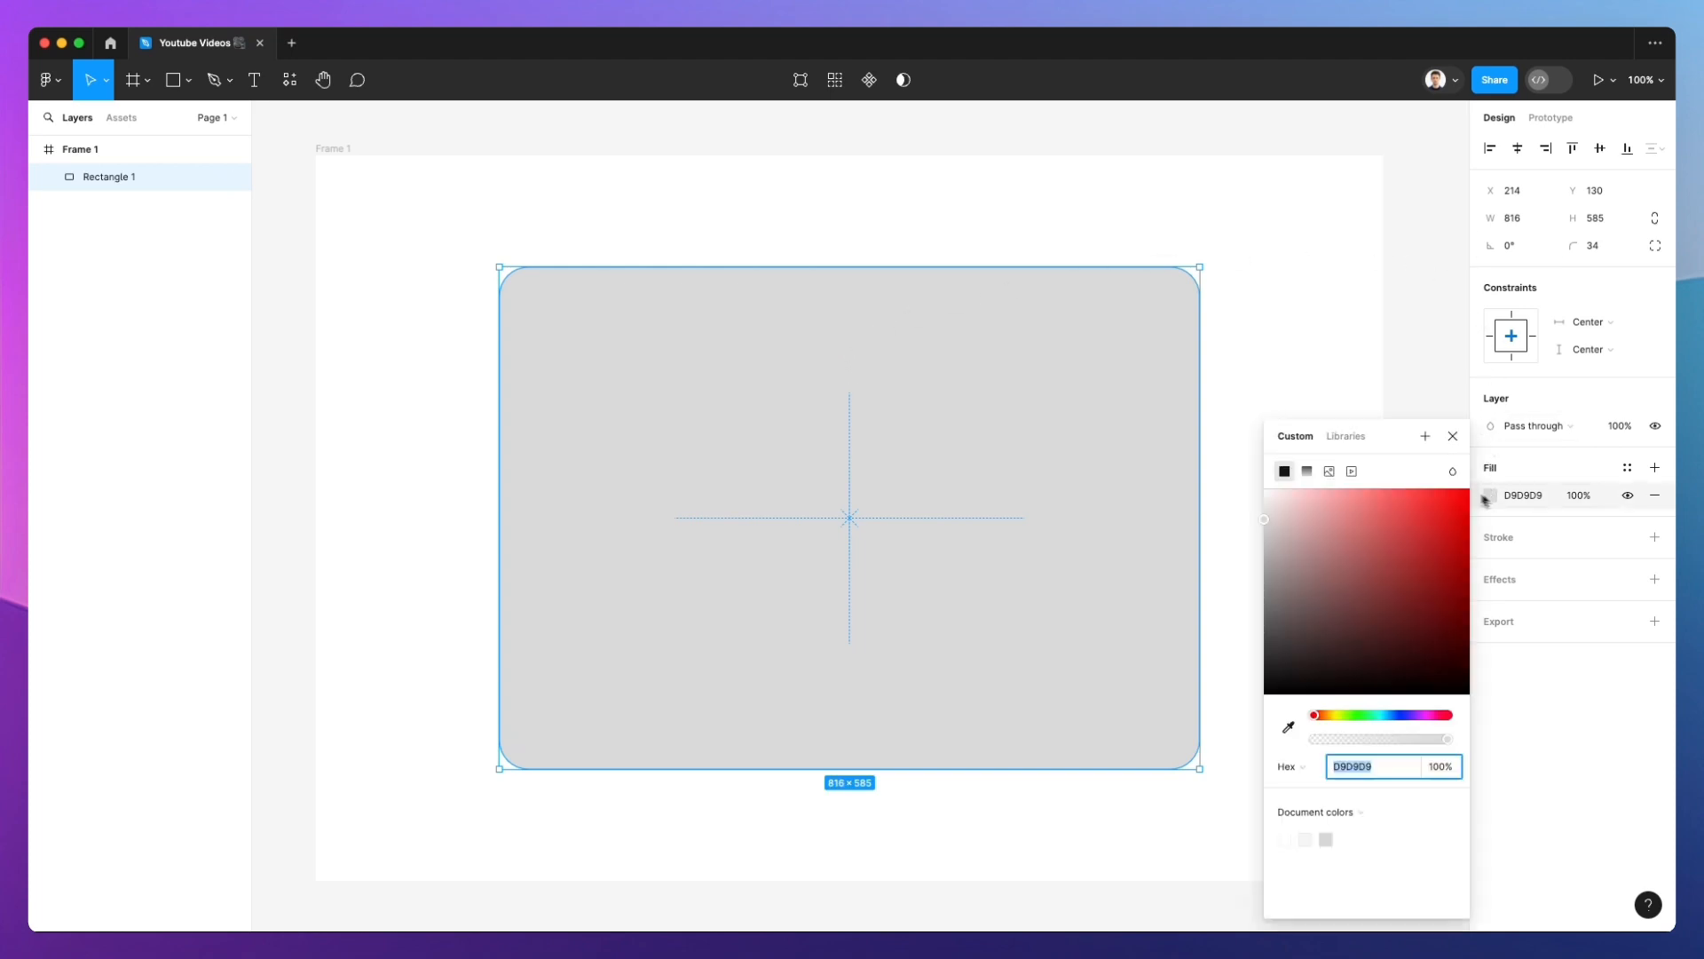
{"action": "left_click_drag", "start_coordinate": [1325, 530], "coordinate": [1244, 457]}
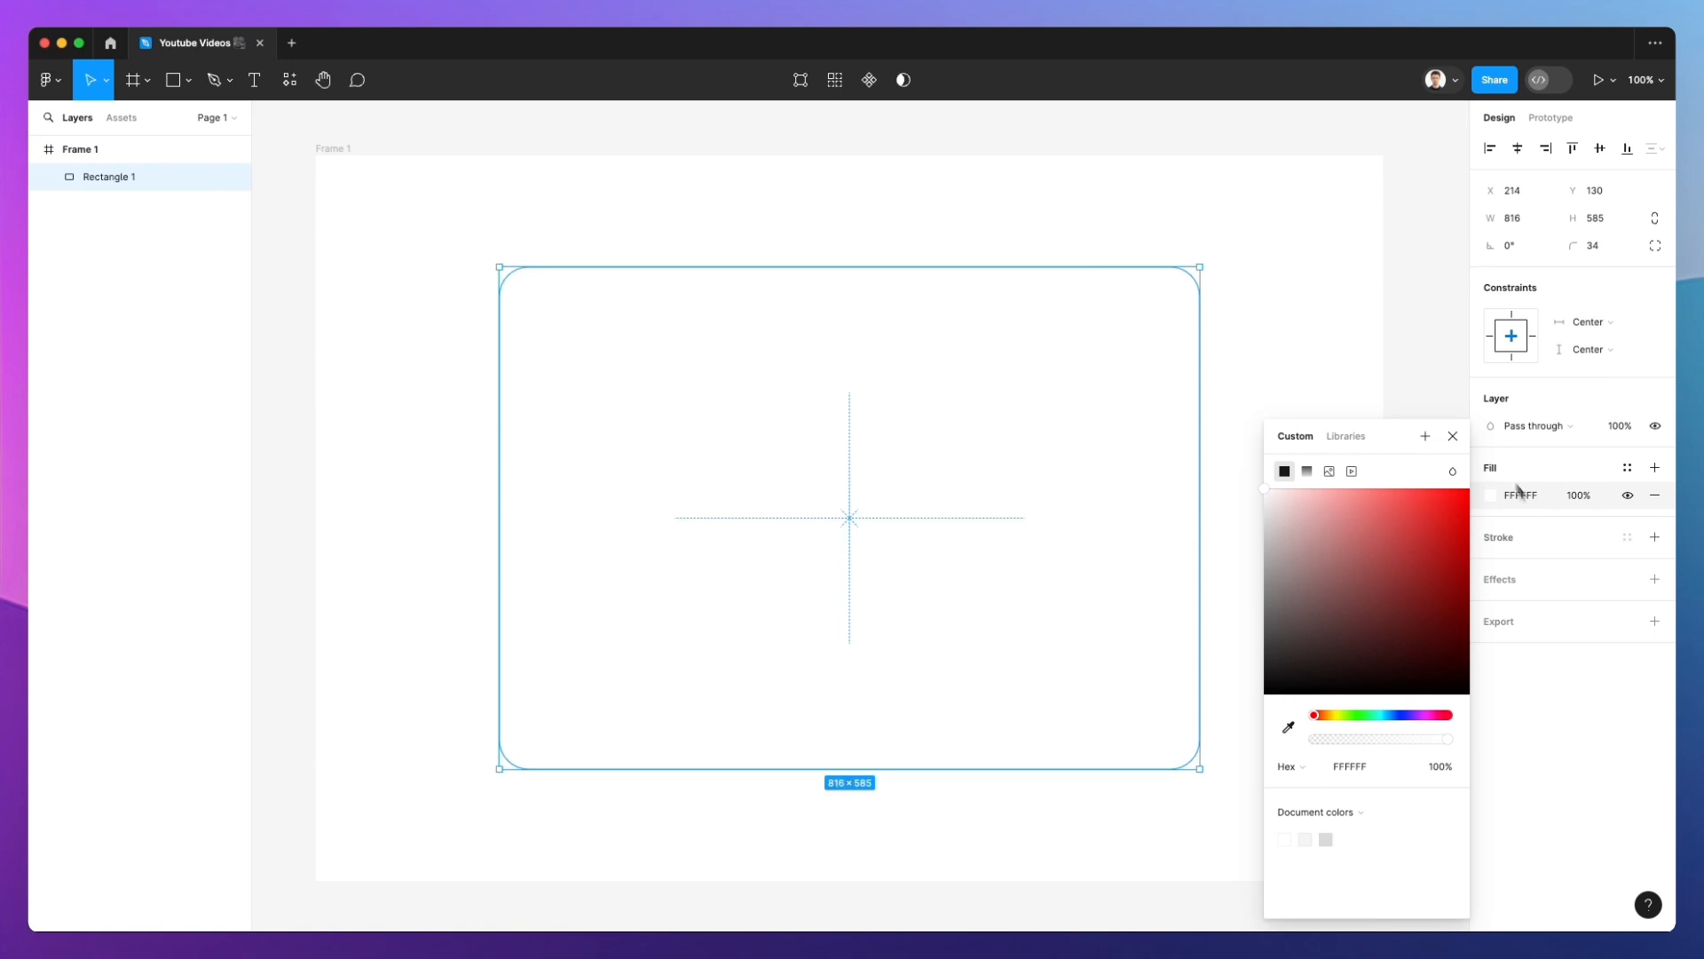
{"action": "left_click", "coordinate": [1512, 551]}
{"action": "left_click", "coordinate": [1511, 551]}
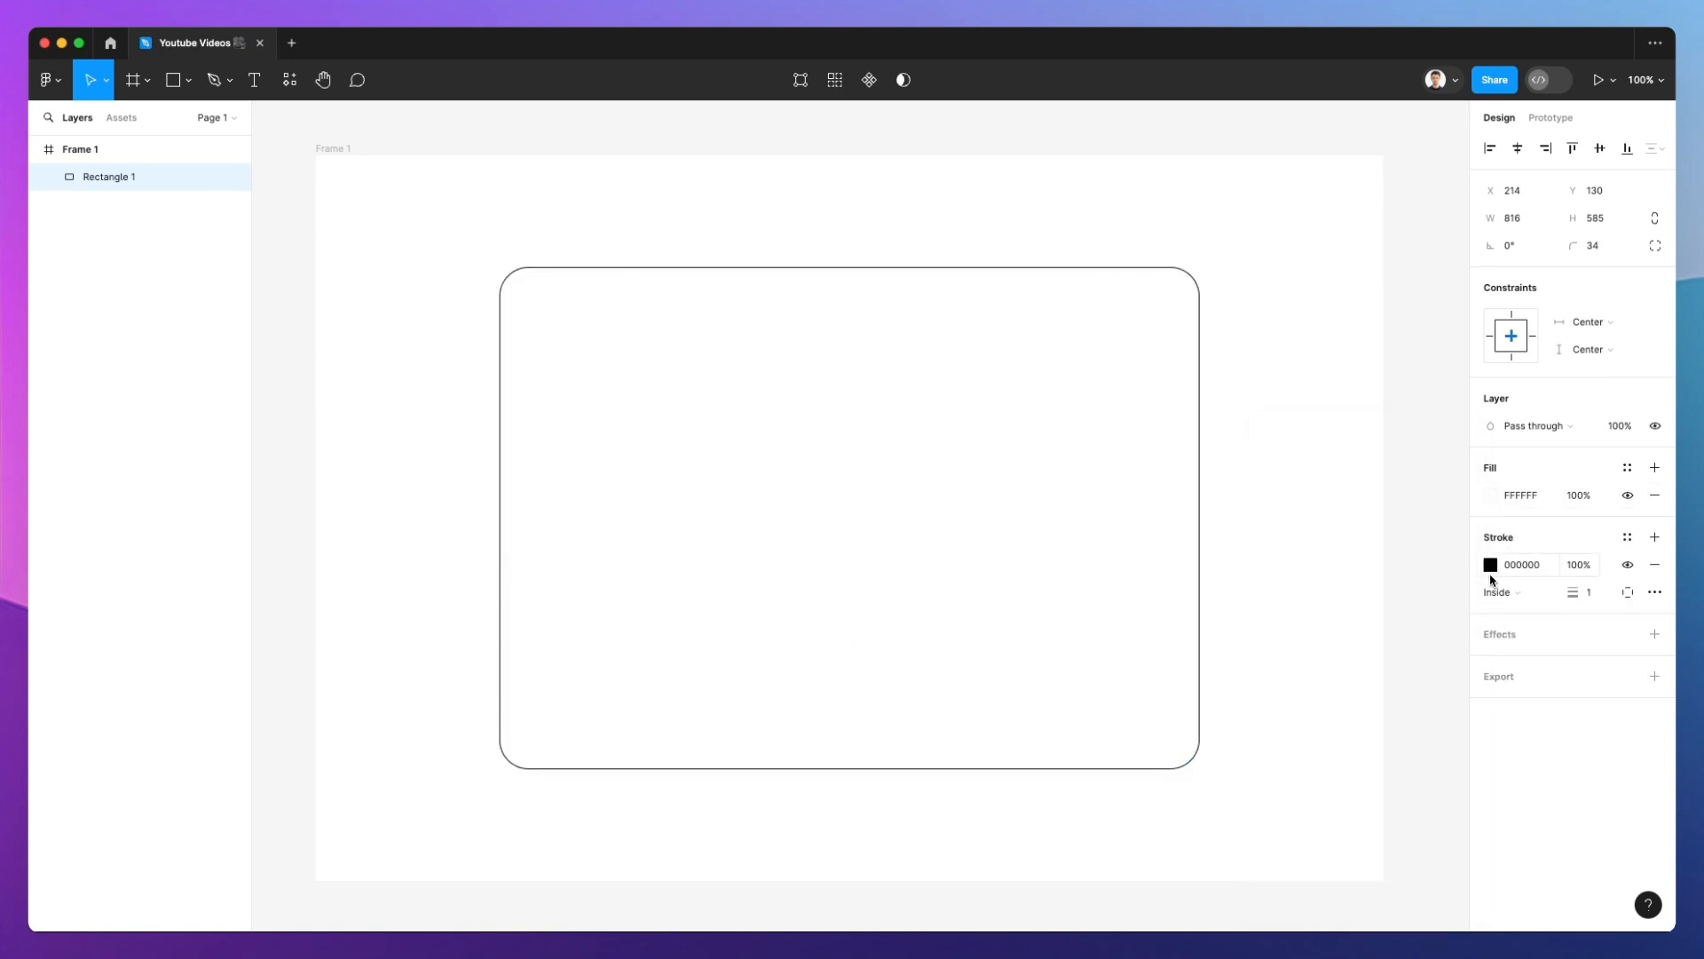
Set the rectangle's stroke to the light bluish grey CDCEDA with a weight of 1.5
{"action": "left_click", "coordinate": [1491, 565]}
{"action": "left_click", "coordinate": [1402, 717]}
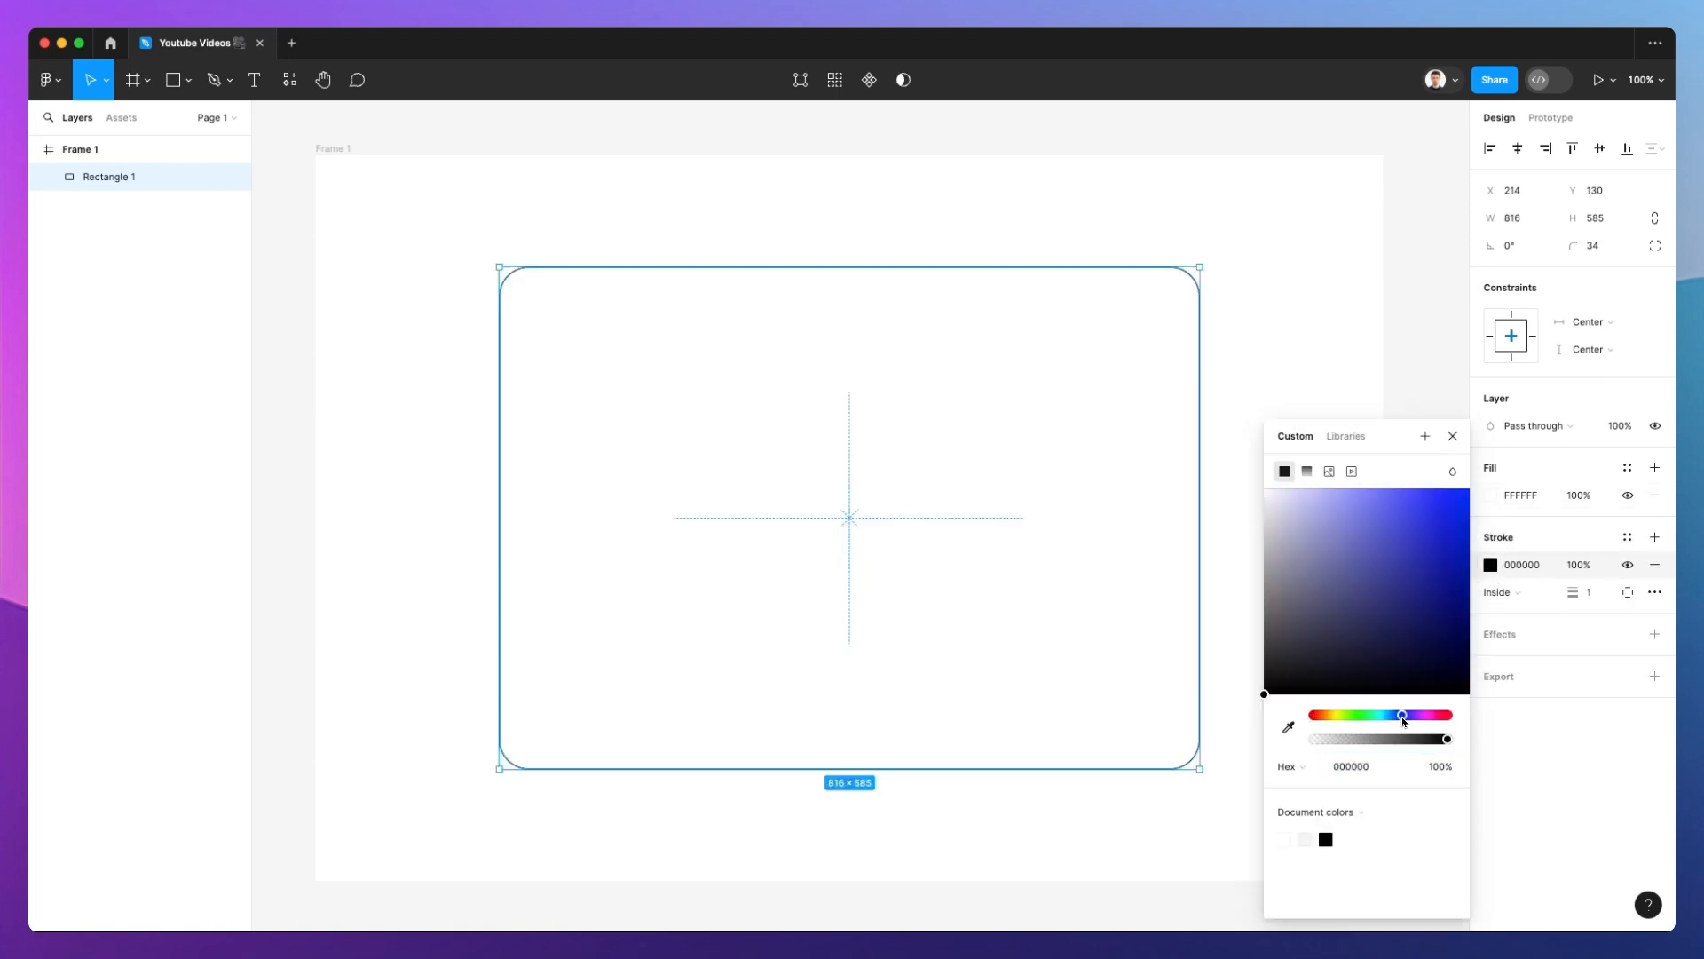
{"action": "left_click_drag", "start_coordinate": [1287, 589], "coordinate": [1280, 524]}
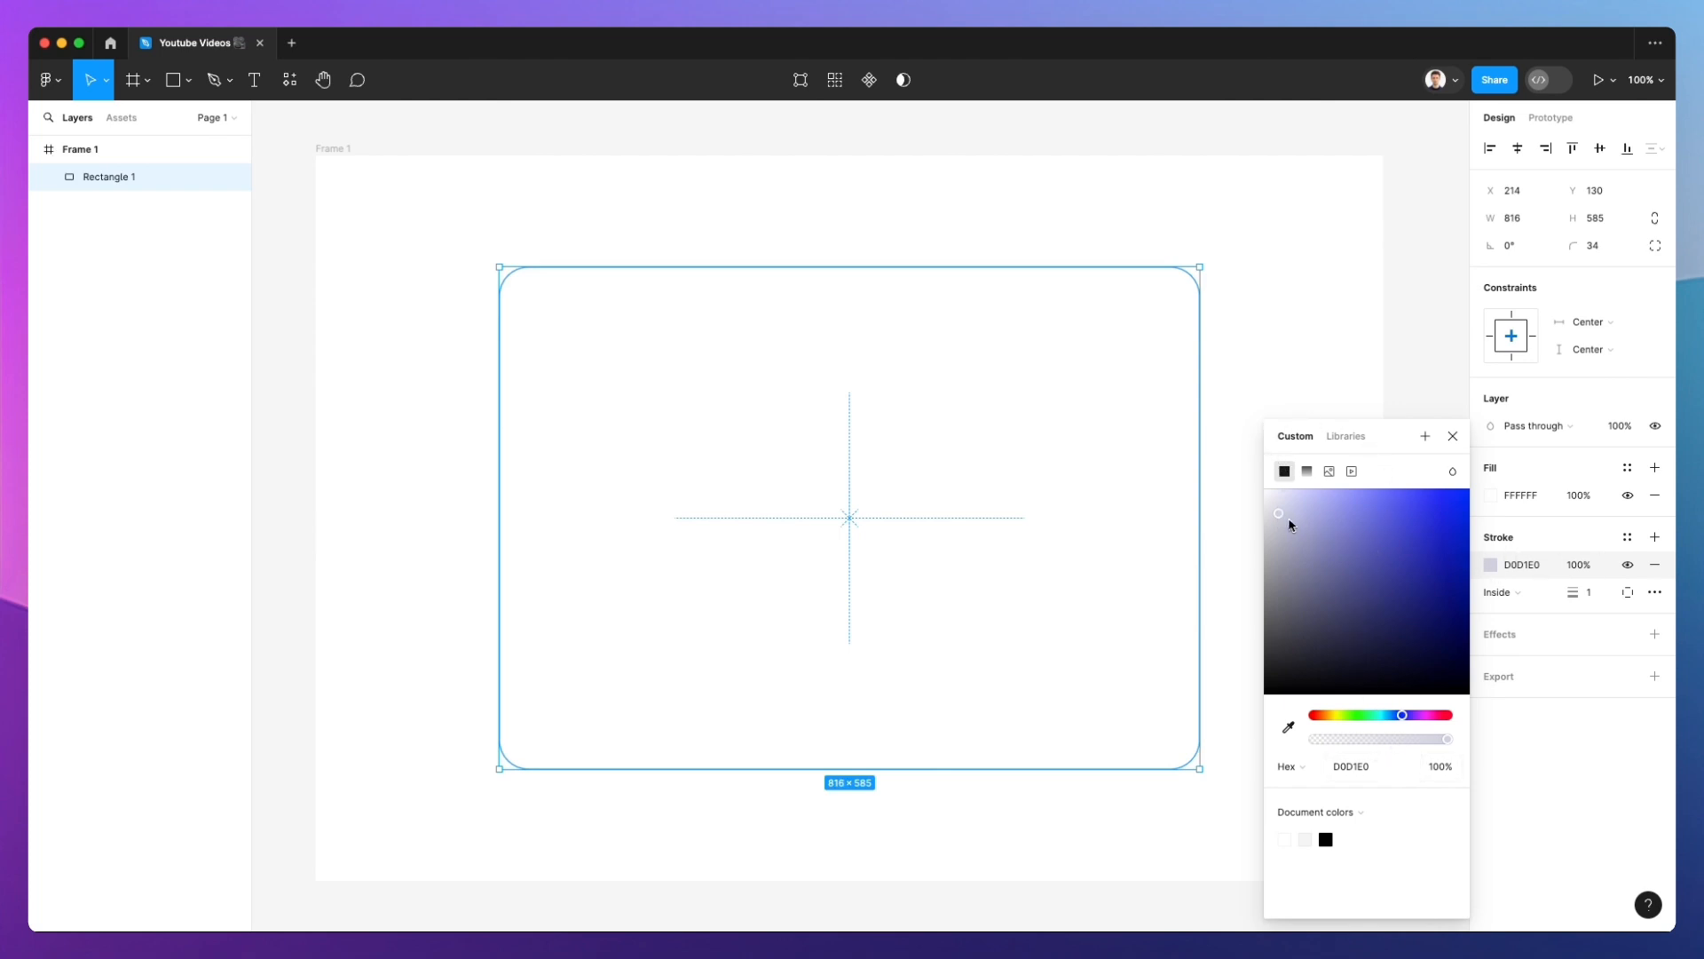
{"action": "left_click_drag", "start_coordinate": [1289, 523], "coordinate": [1276, 526]}
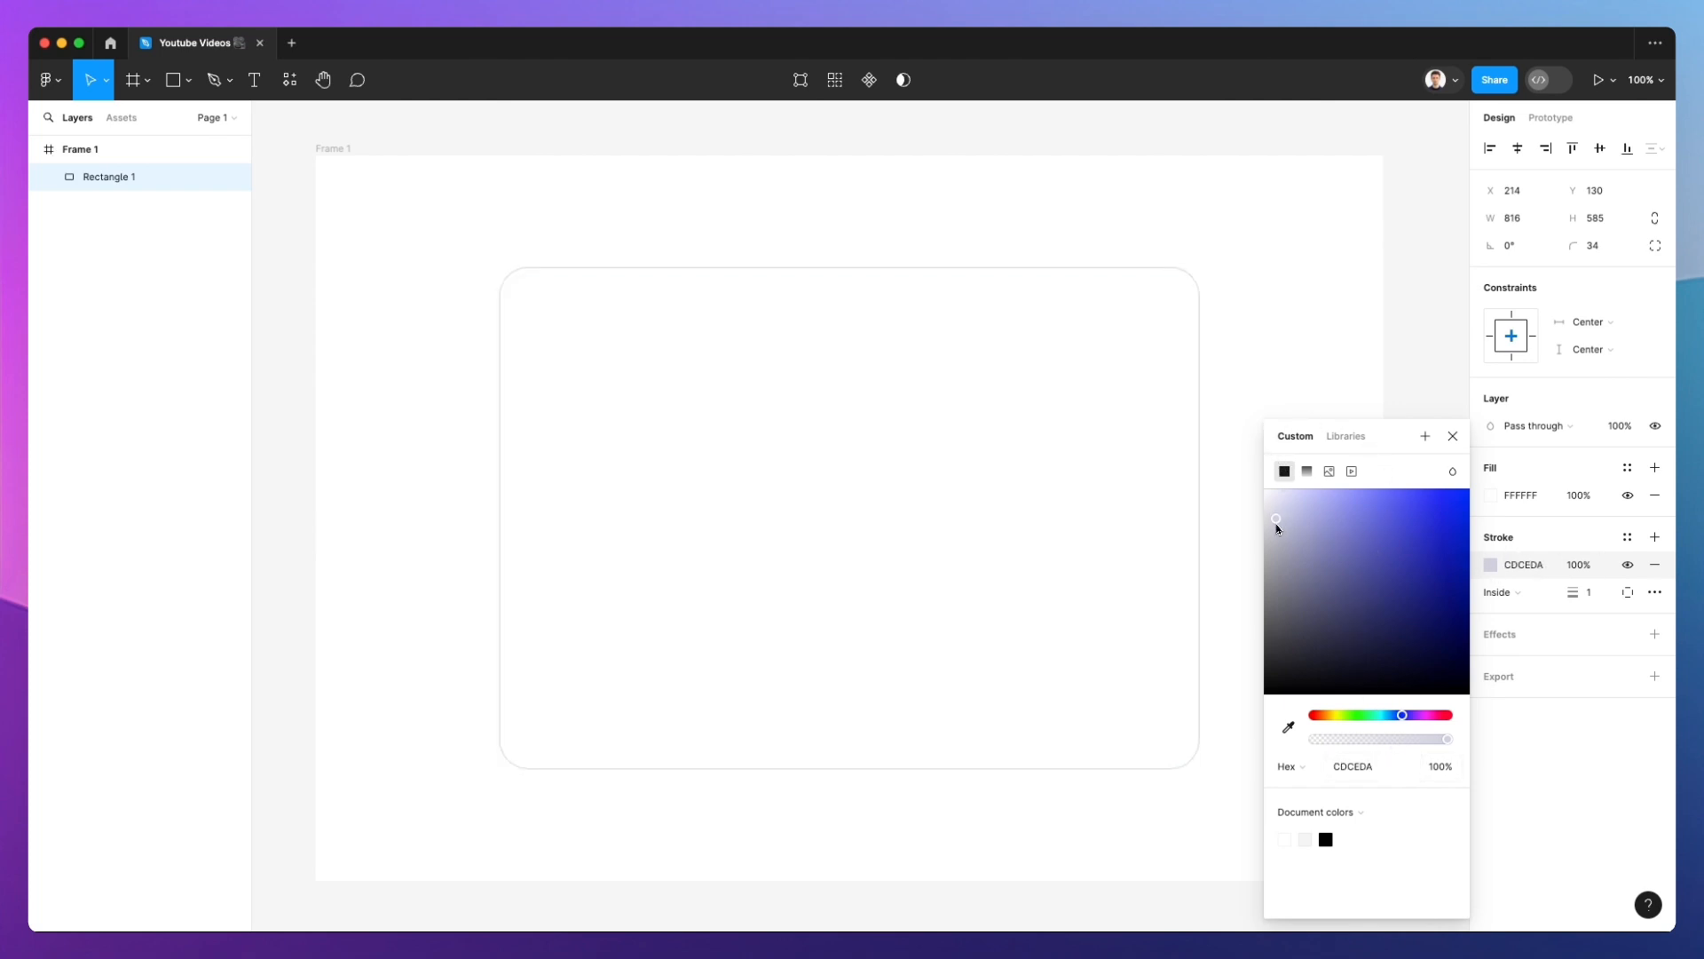
{"action": "left_click", "coordinate": [1595, 599]}
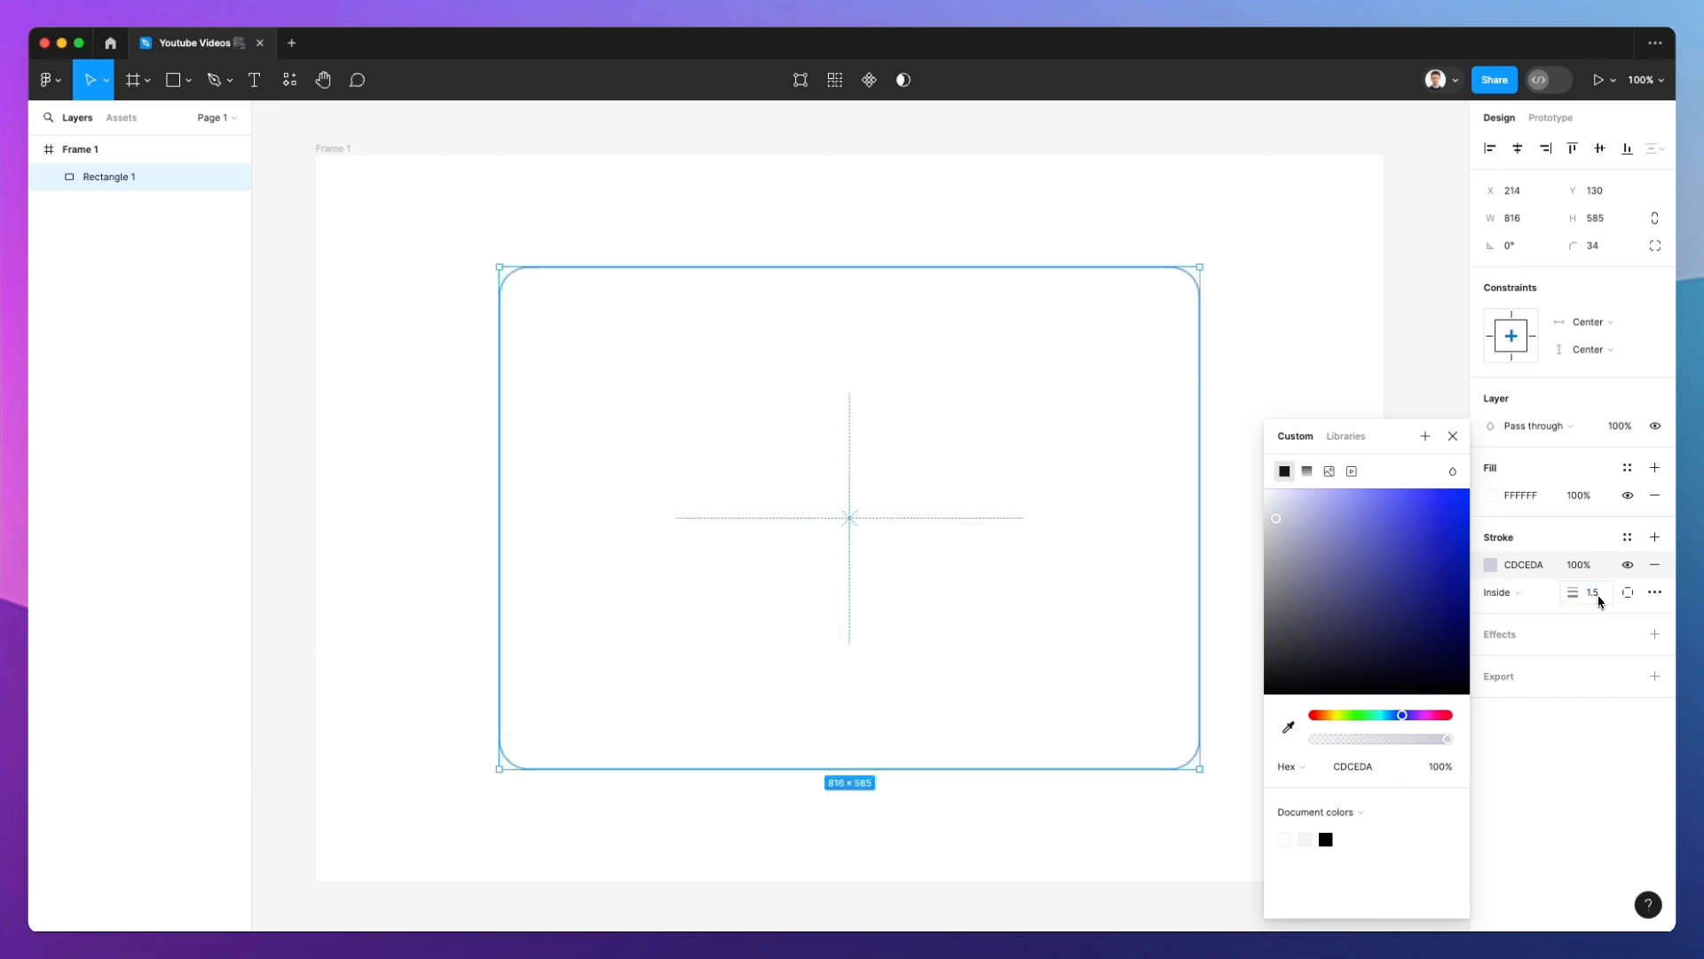
{"action": "left_click", "coordinate": [1326, 320]}
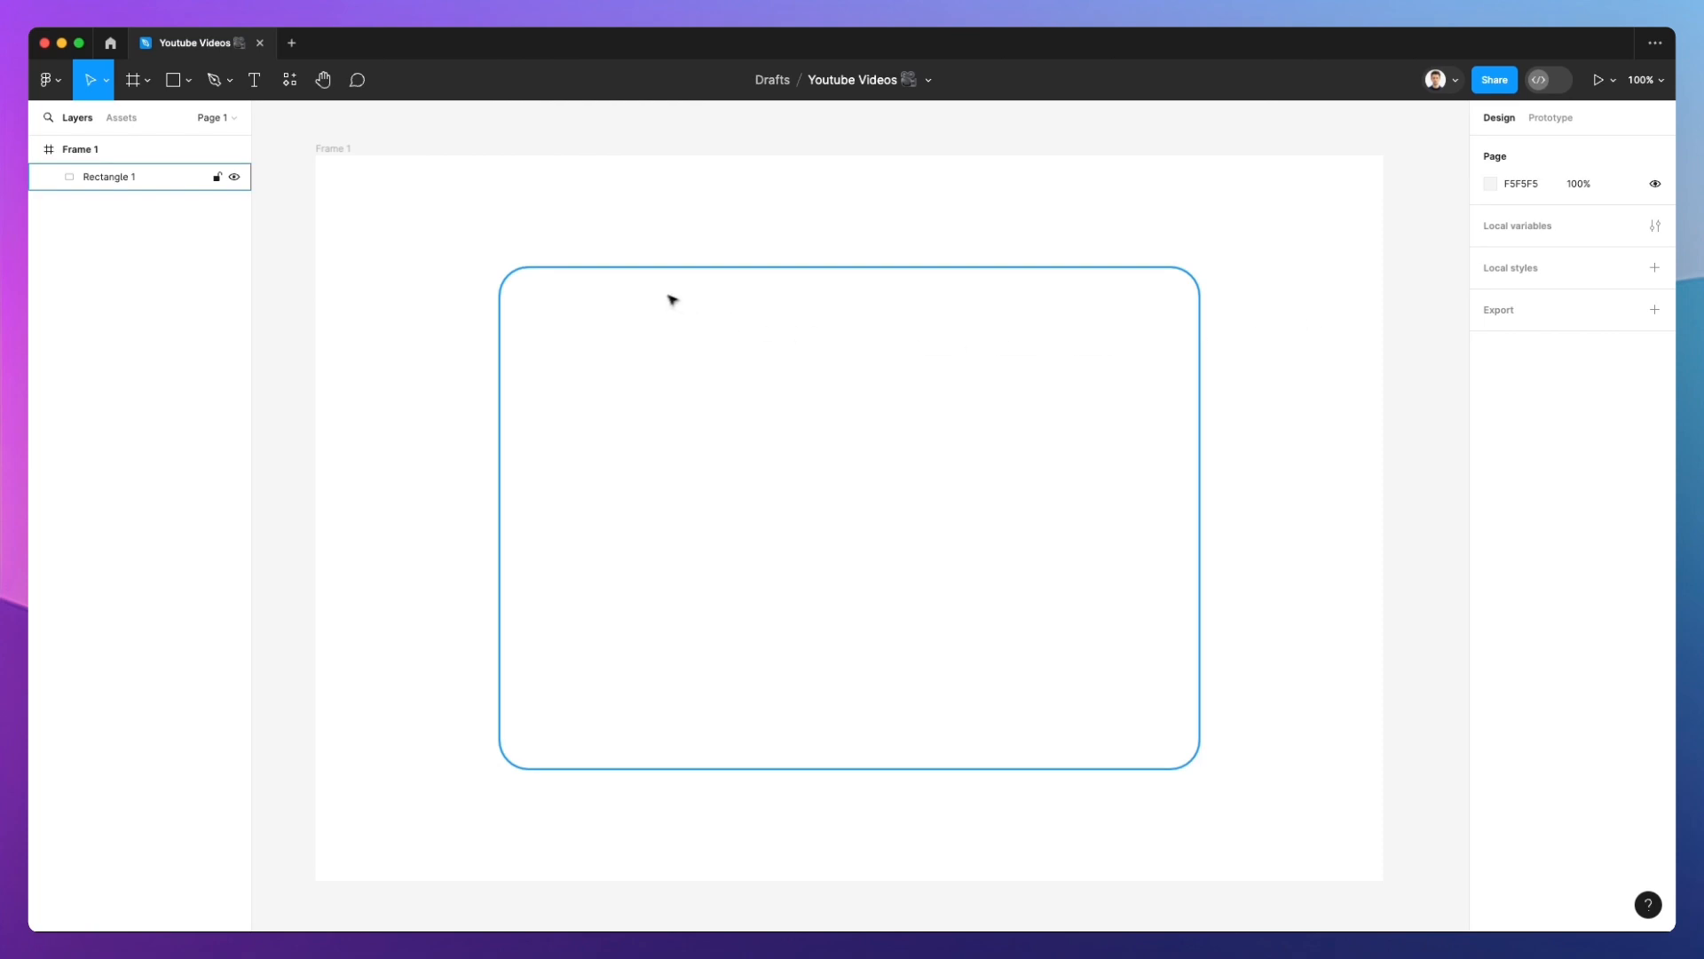
Add the text "New Purchases" inside the upper-left corner of the rounded rectangle
{"action": "left_click", "coordinate": [709, 309]}
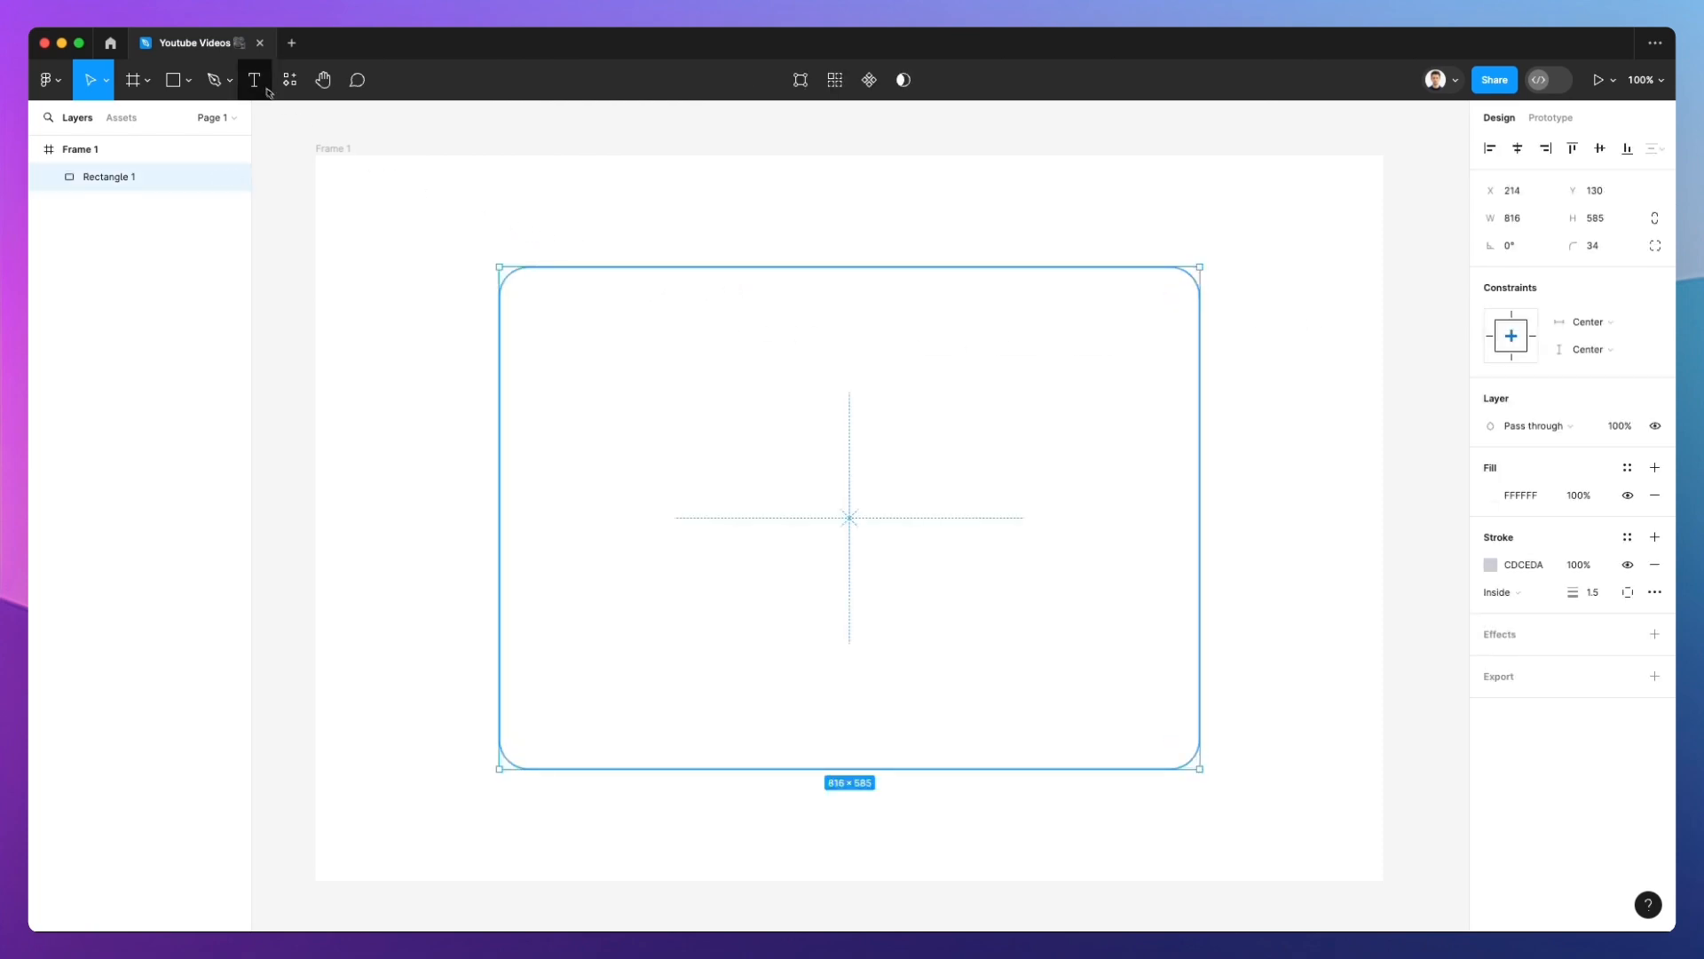
{"action": "key", "text": "t"}
{"action": "left_click", "coordinate": [532, 298]}
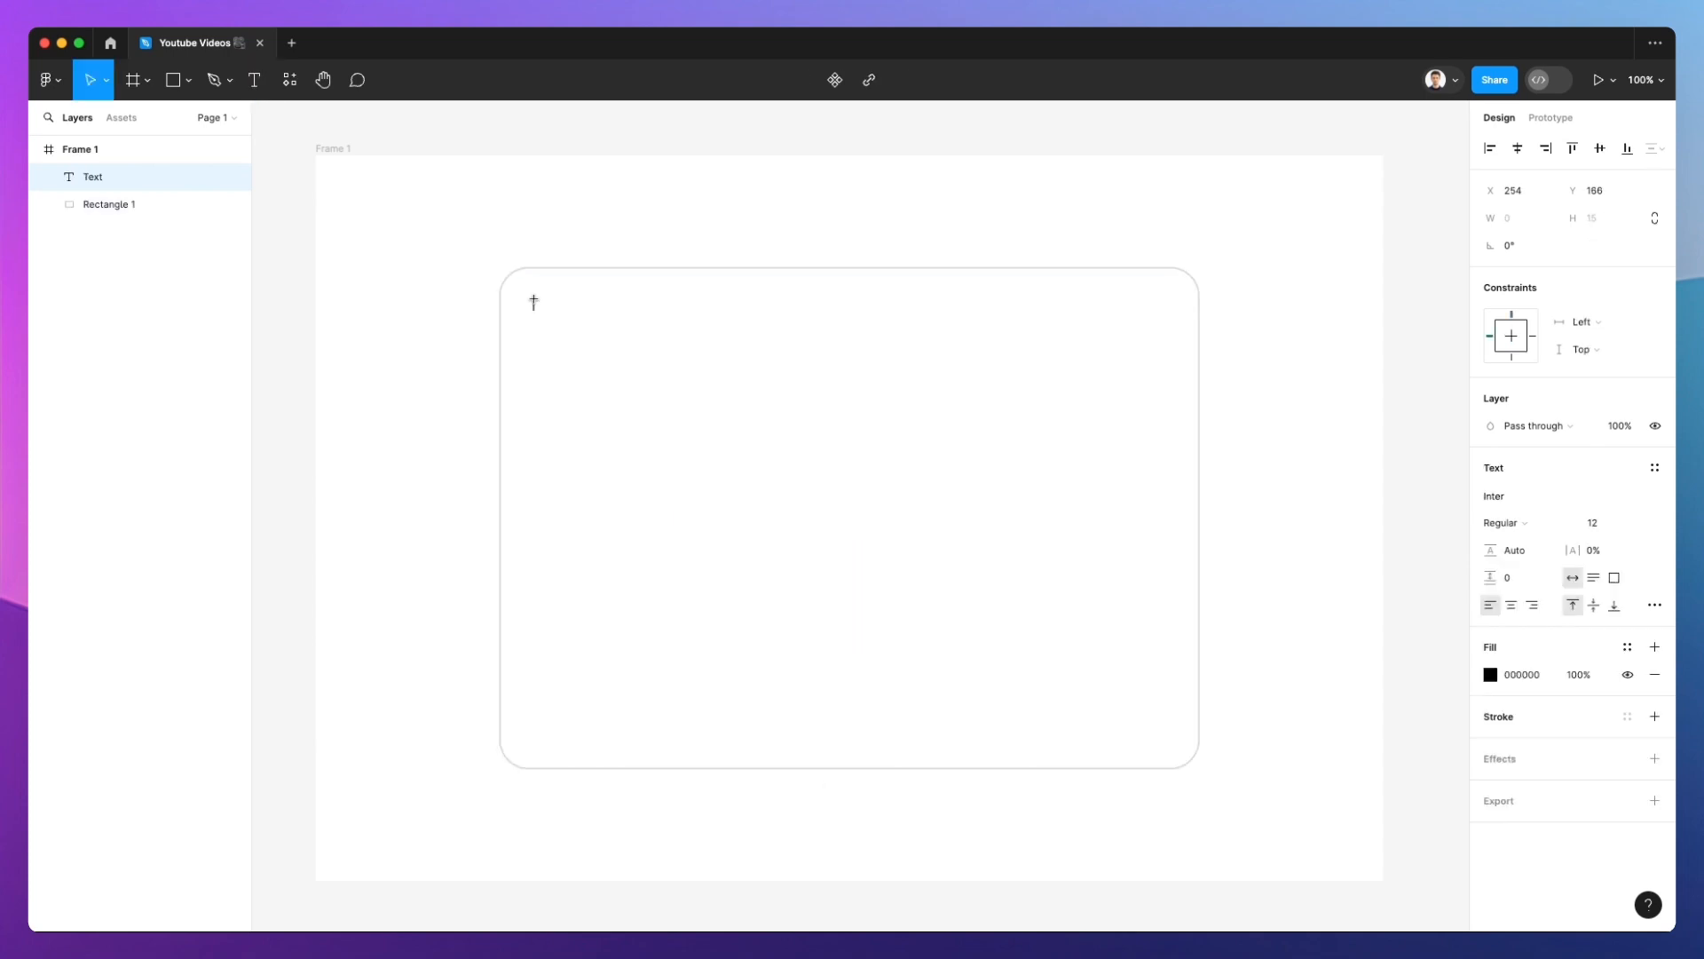
{"action": "type", "text": "New Purchases"}
{"action": "key", "text": "Escape"}
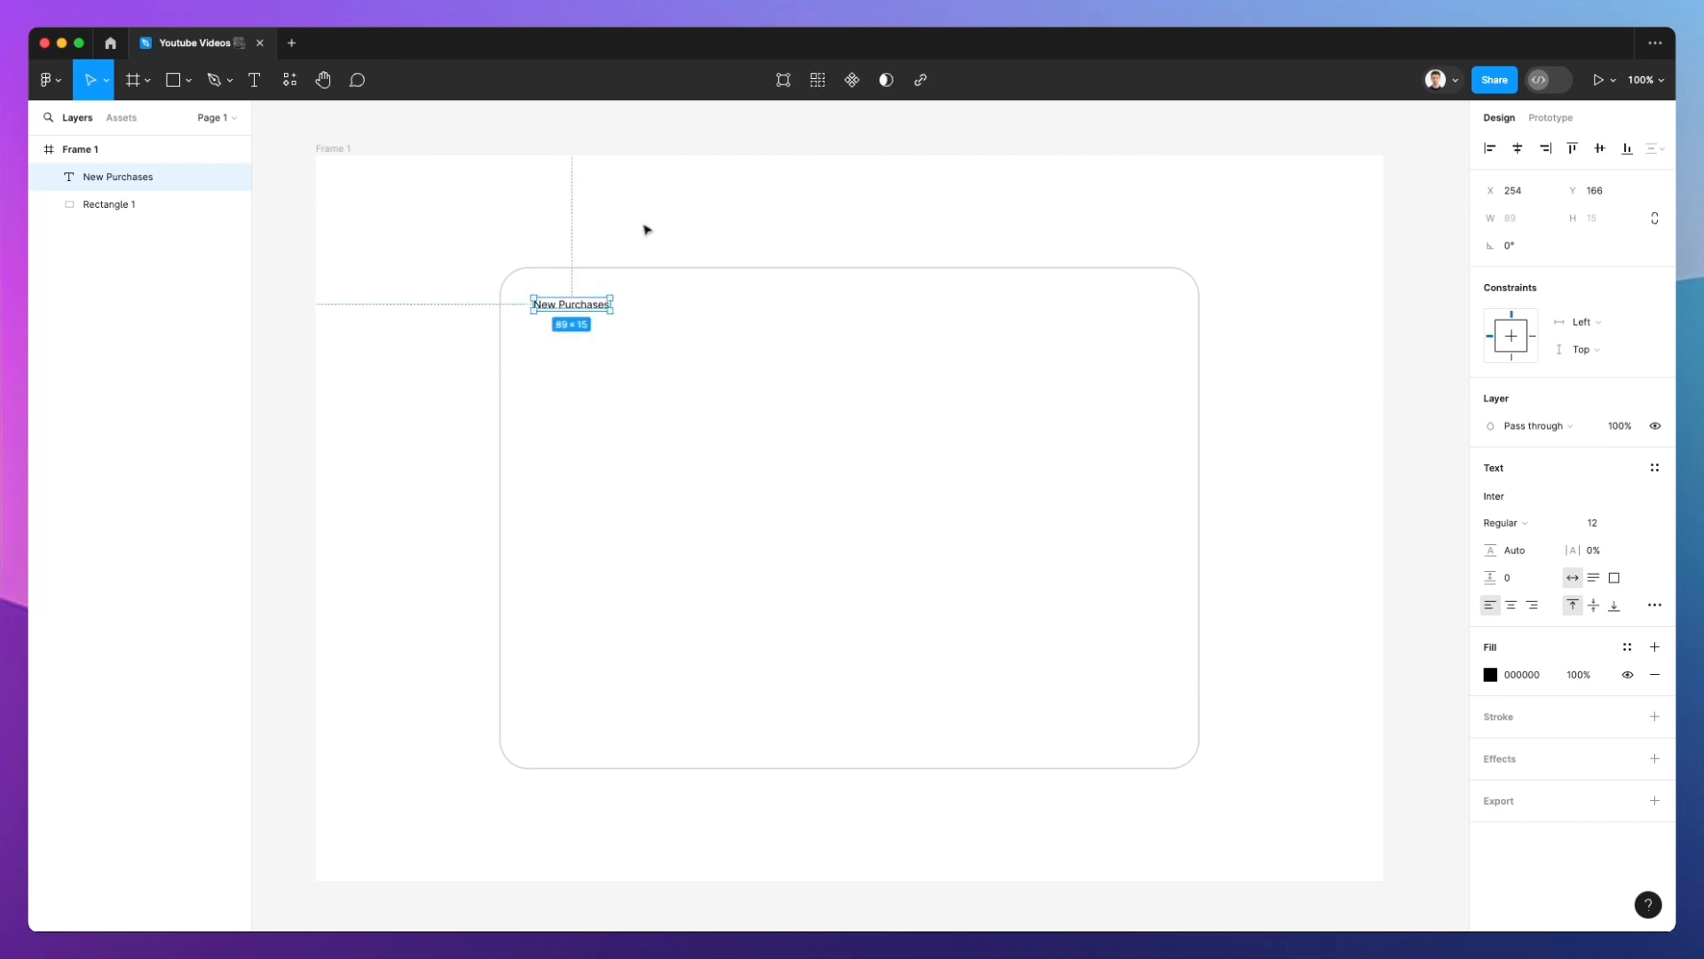
Change the title text to "New Clients" and shift it slightly inward to X 264, Y 168
{"action": "double_click", "coordinate": [586, 306]}
{"action": "double_click", "coordinate": [587, 307]}
{"action": "type", "text": "Client"}
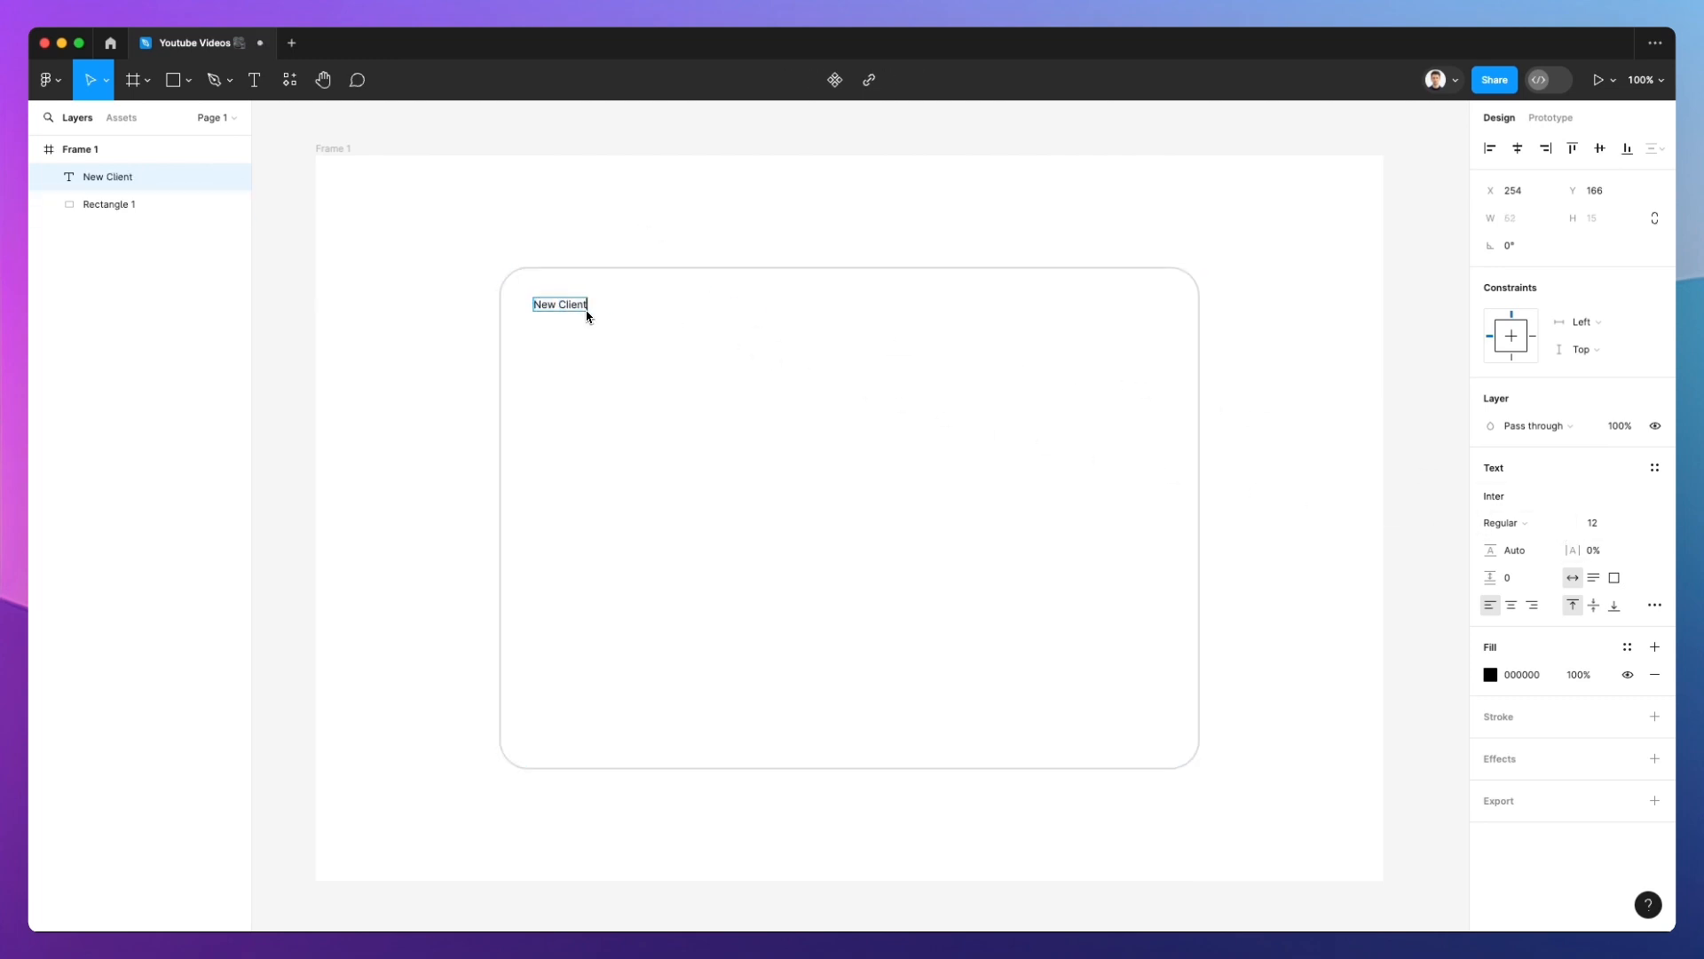
{"action": "type", "text": "s"}
{"action": "key", "text": "Escape"}
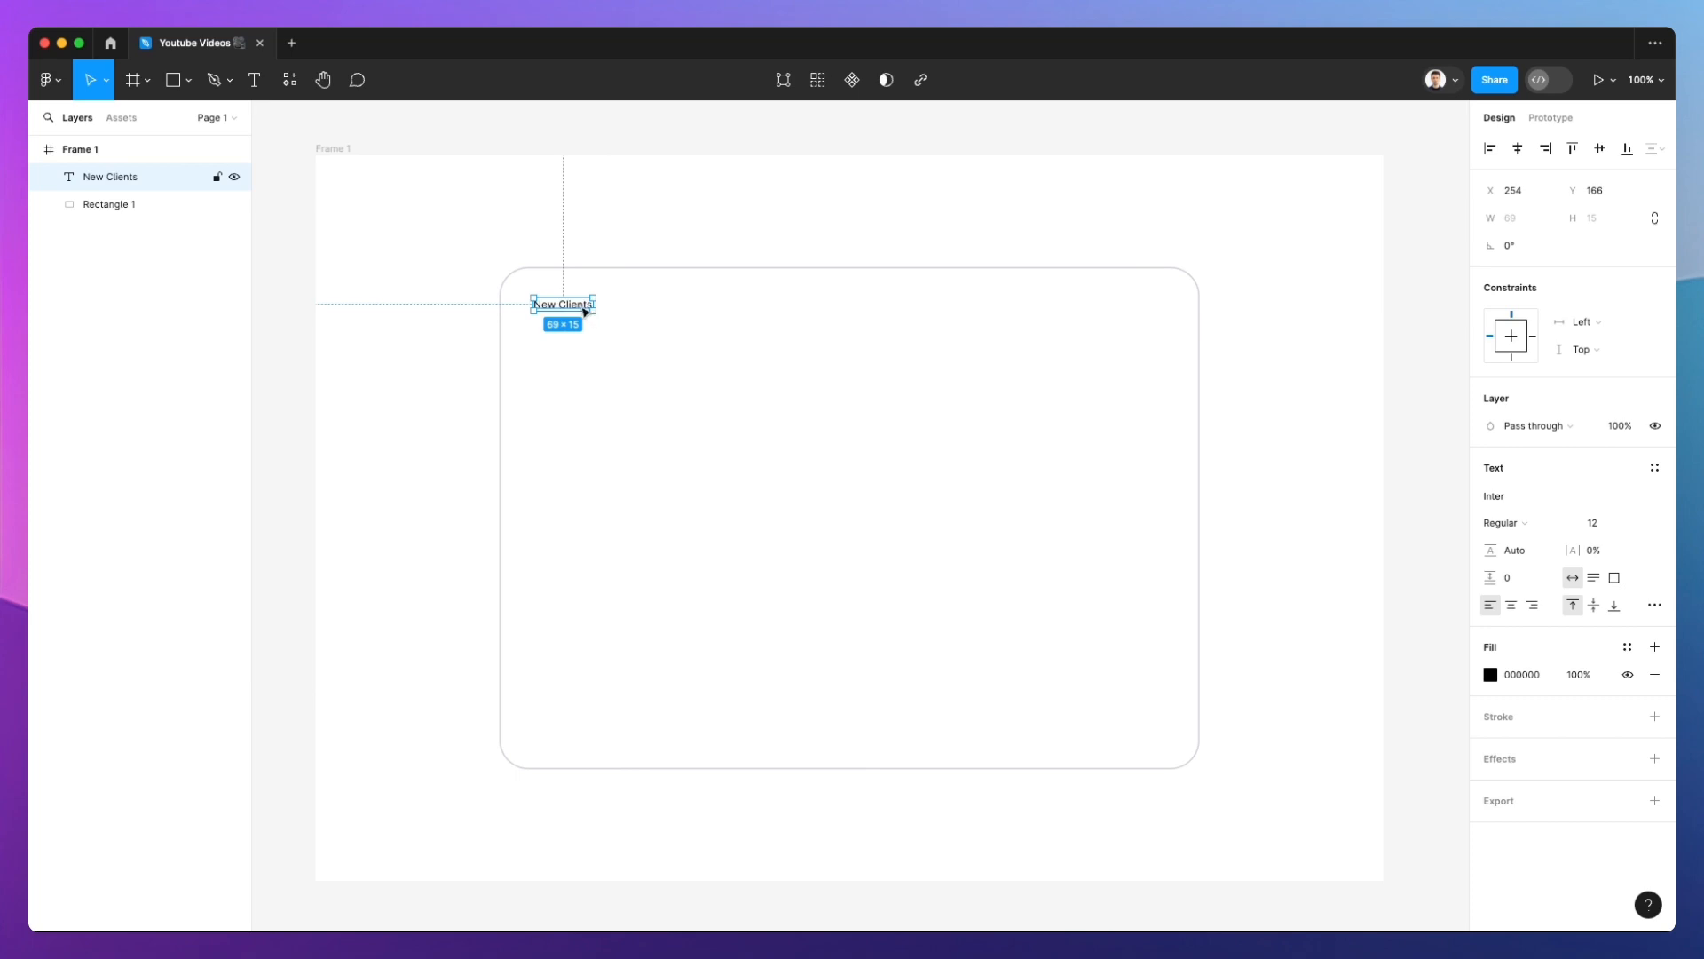
{"action": "left_click_drag", "start_coordinate": [586, 312], "coordinate": [595, 313]}
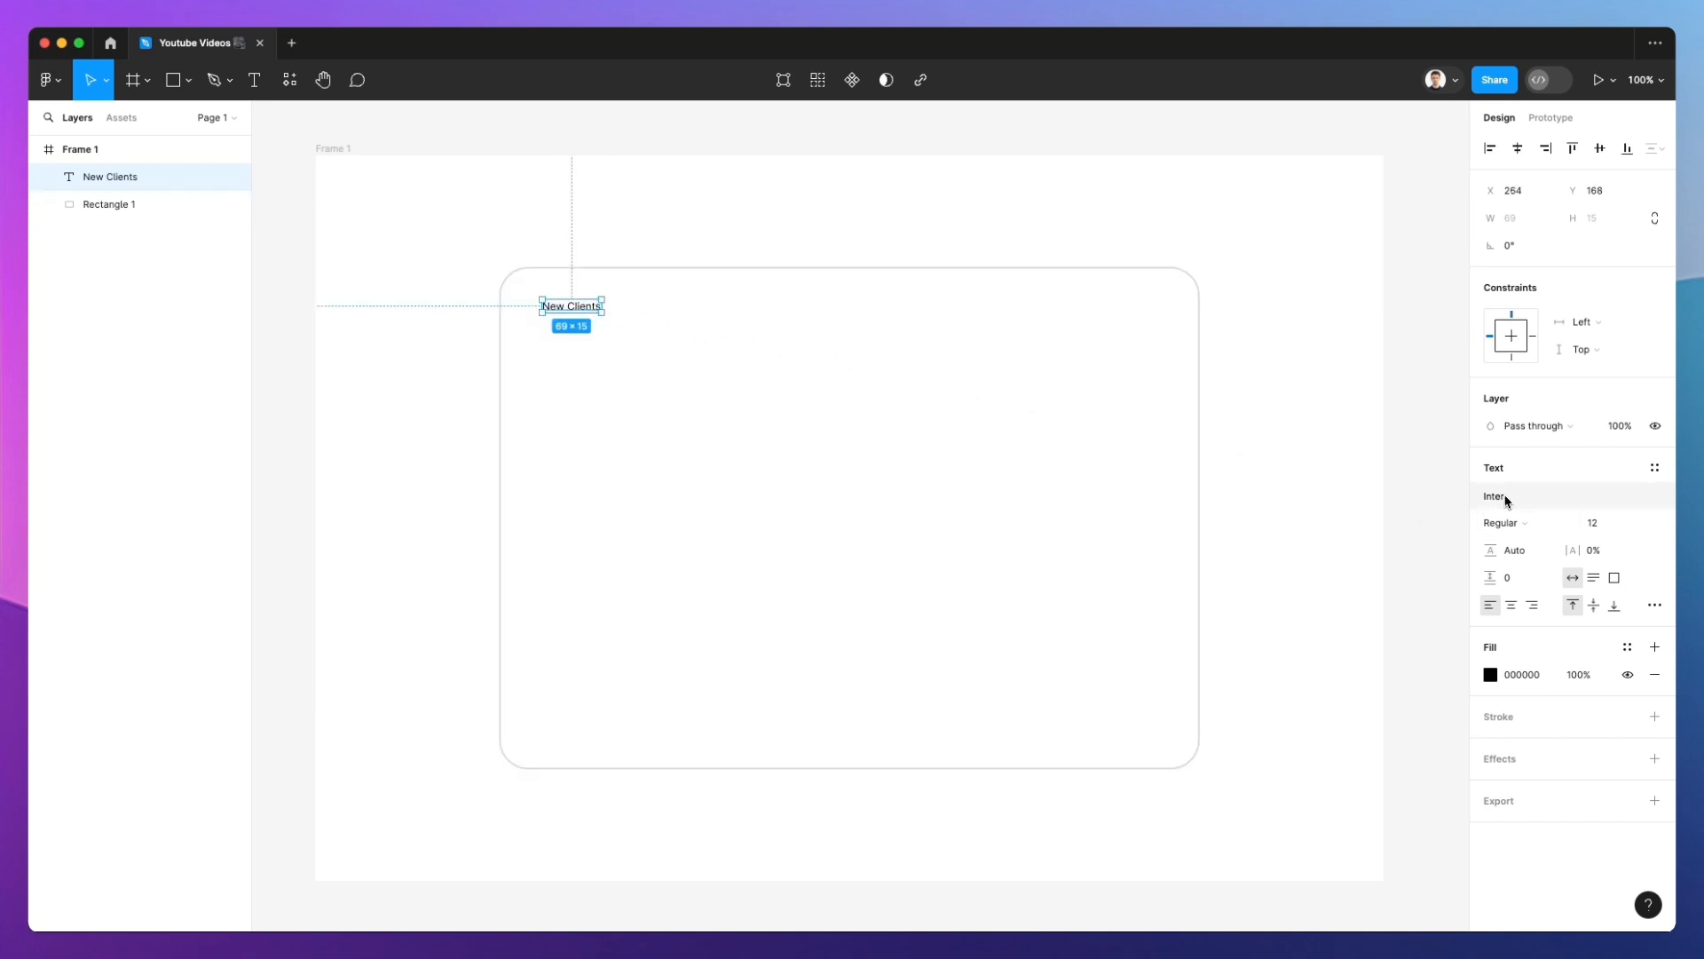
Enlarge the "New Clients" title, trying a font size of 32 and reducing it to 29
{"action": "left_click", "coordinate": [1603, 525]}
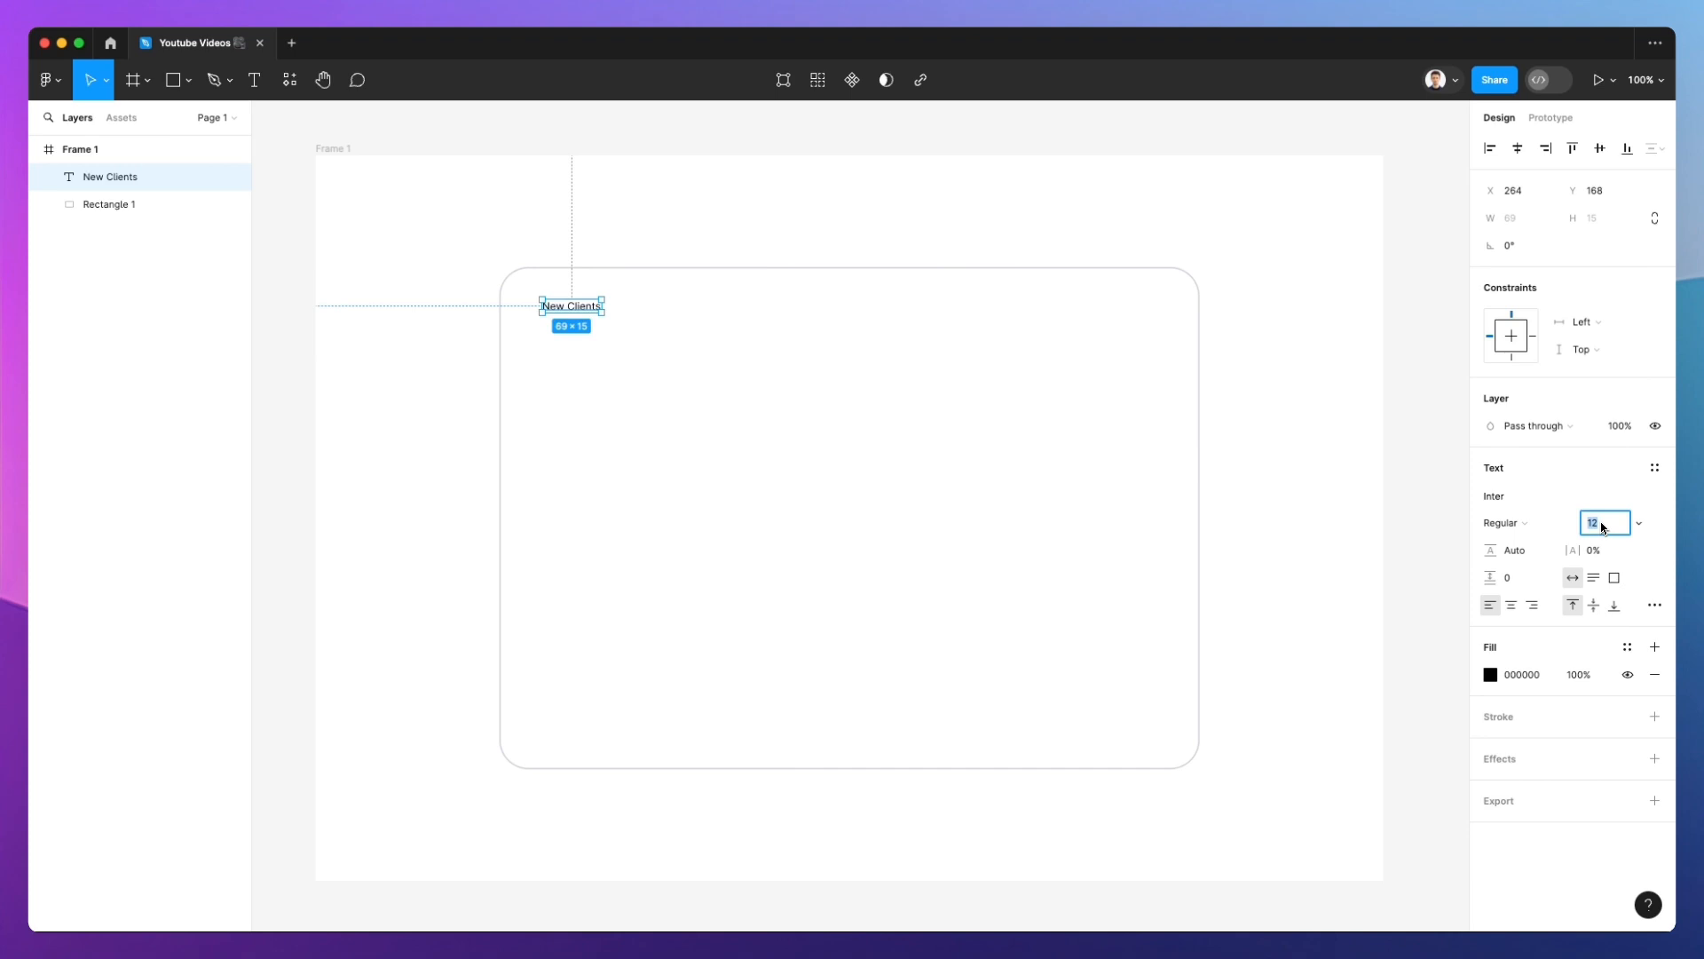
{"action": "type", "text": "32"}
{"action": "key", "text": "Return"}
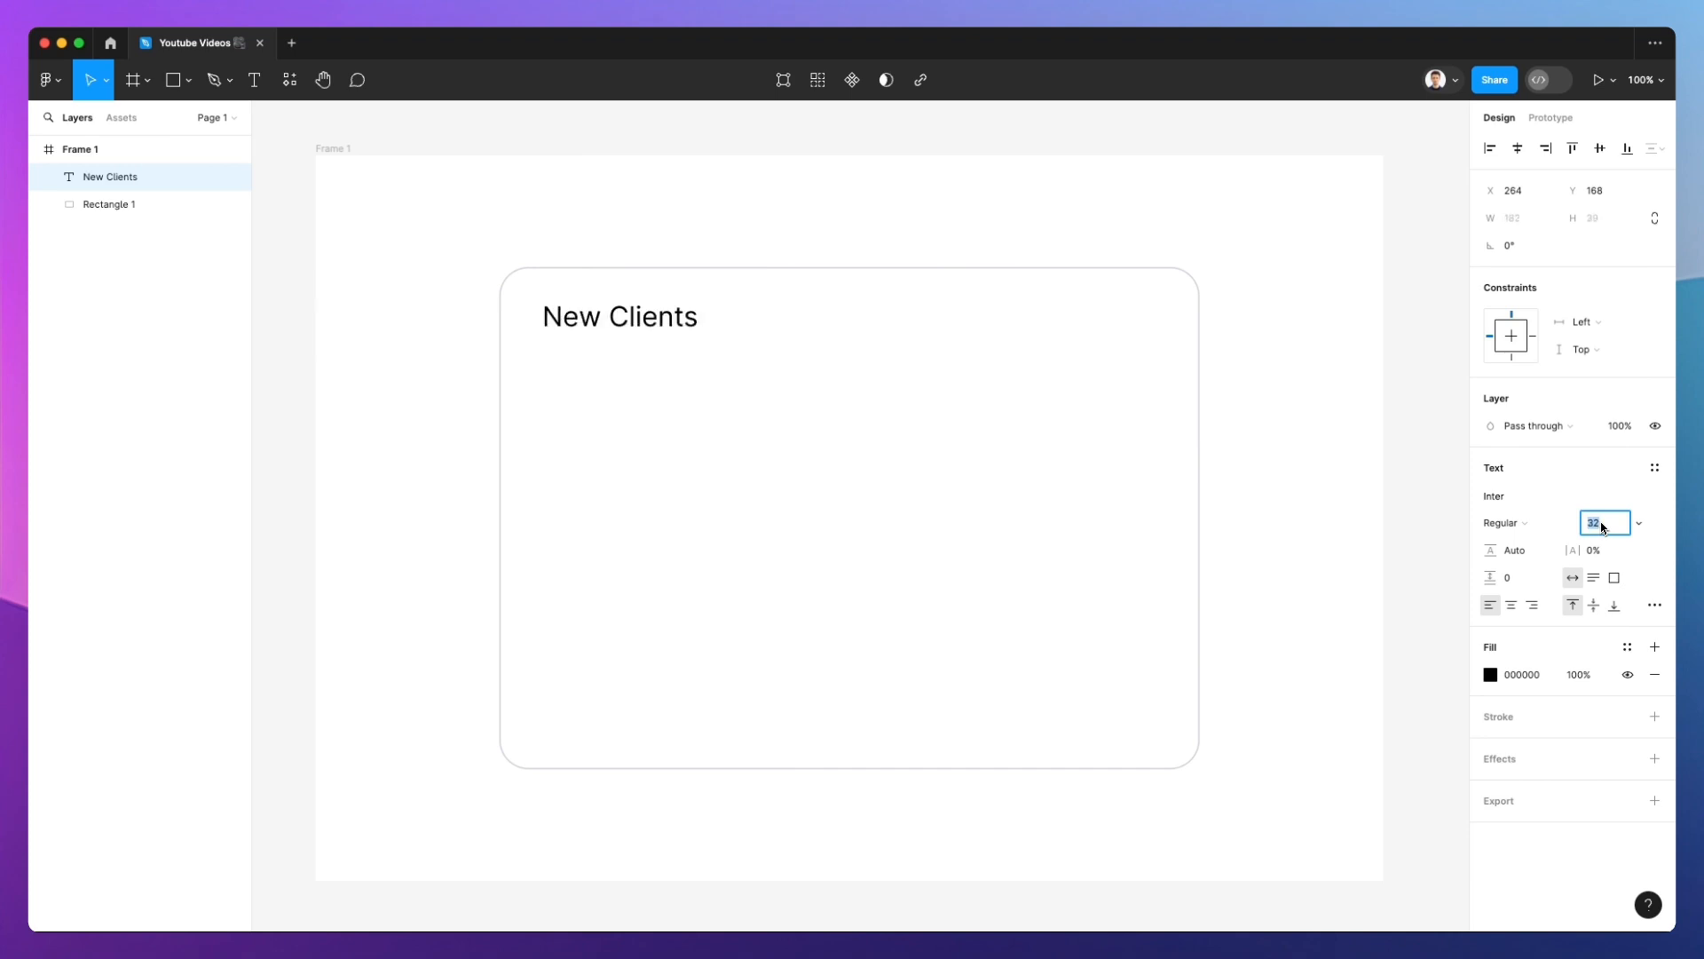
{"action": "key", "text": "Down"}
{"action": "key", "text": "Down"}
{"action": "key", "text": "Down"}
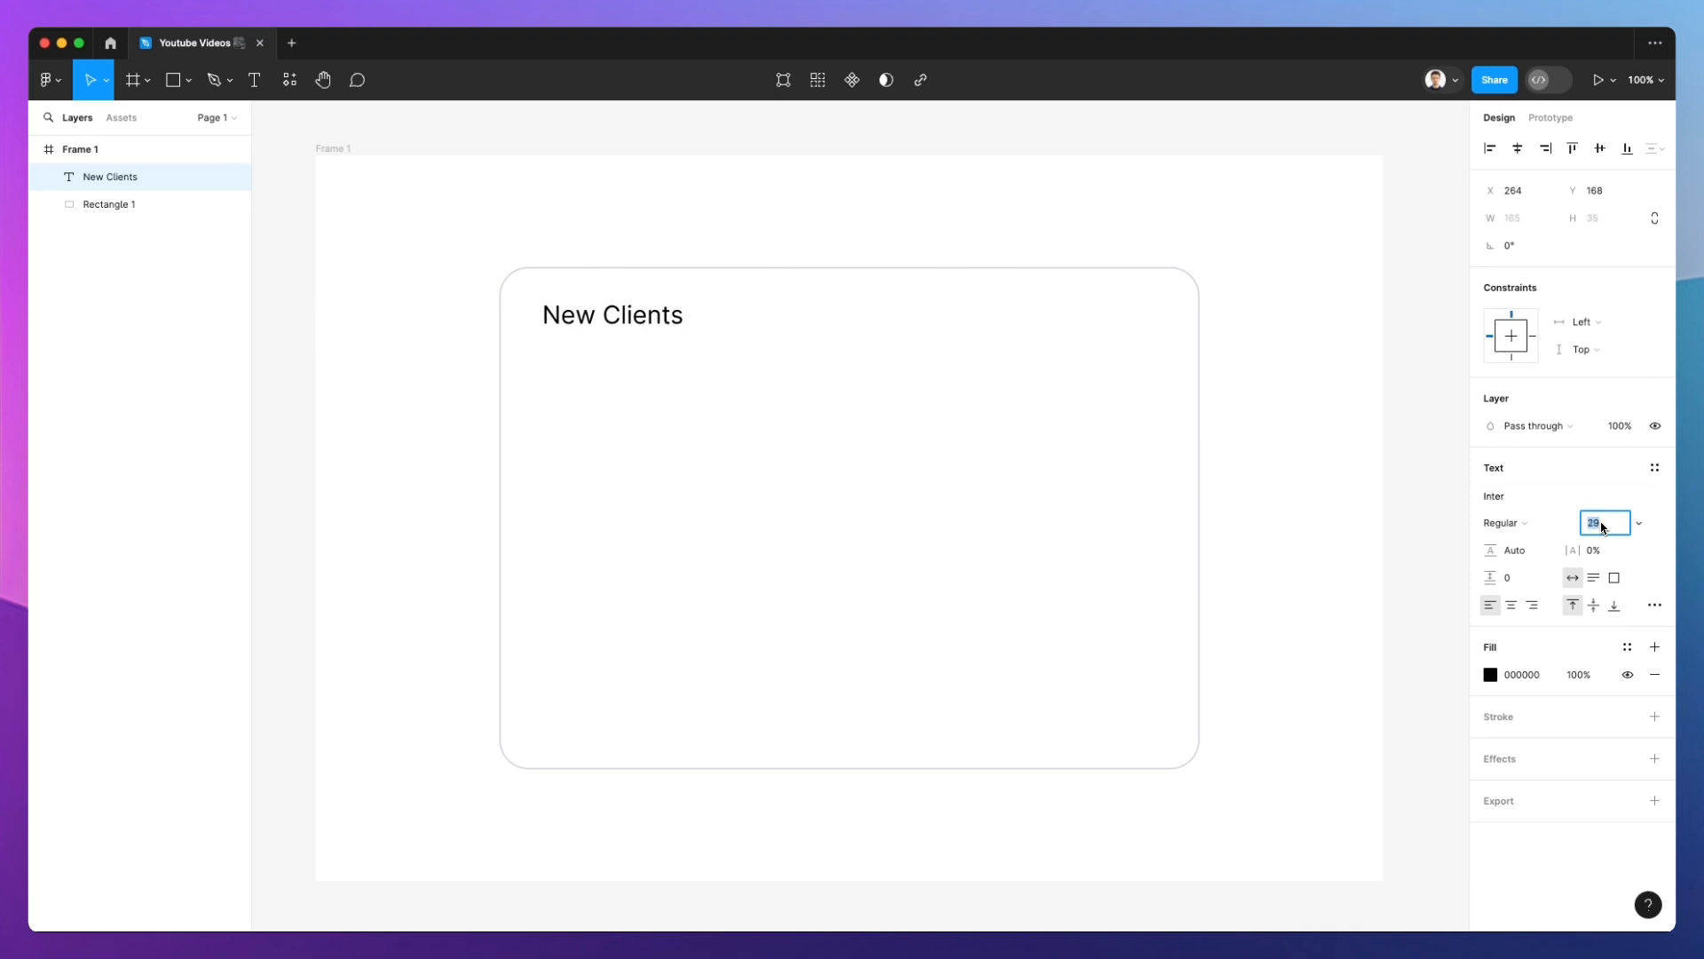
{"action": "left_click", "coordinate": [962, 258]}
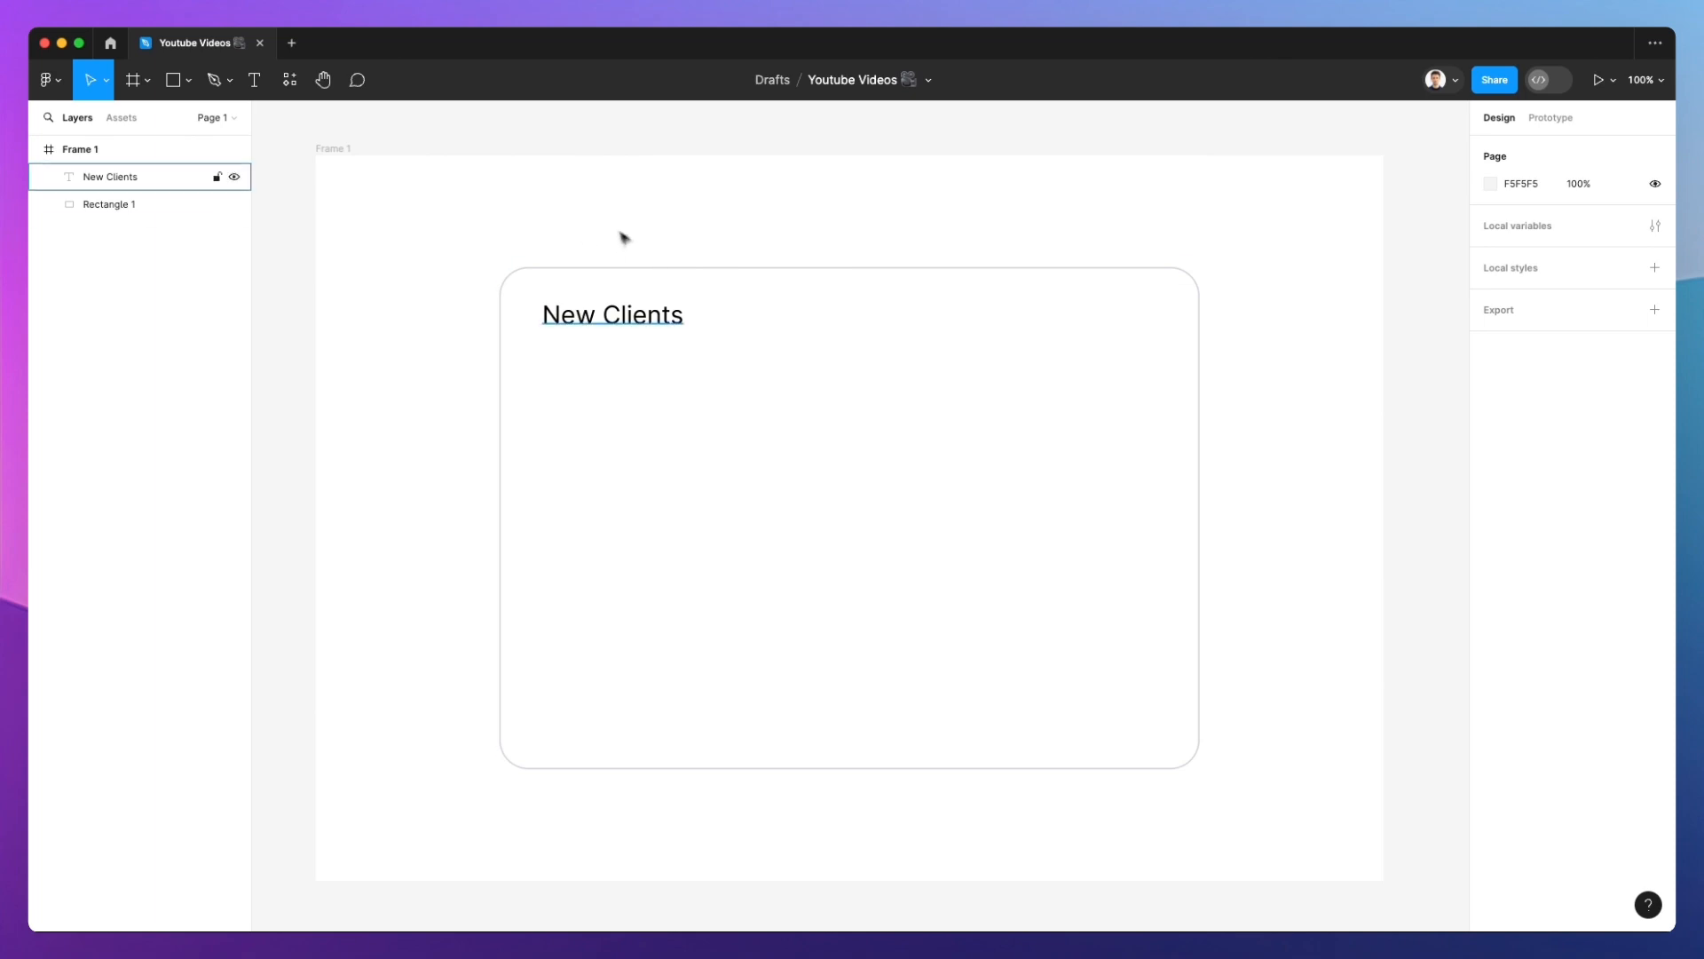
Set the font weight of the "New Clients" title to Medium
{"action": "left_click", "coordinate": [640, 315]}
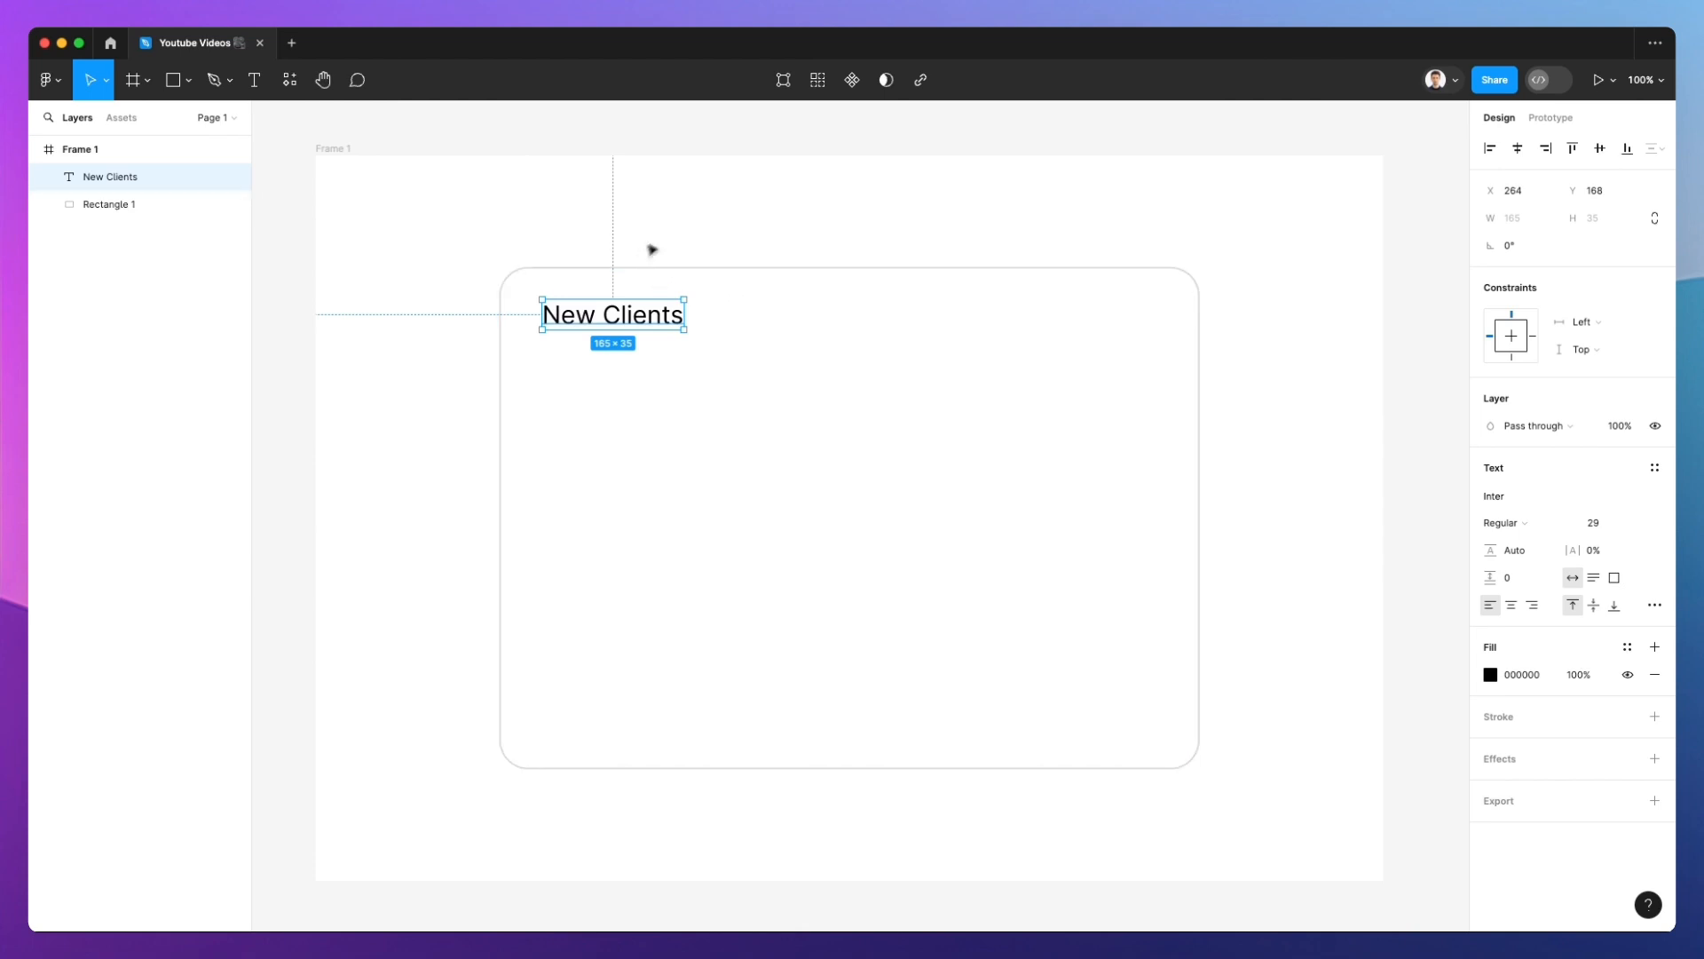
{"action": "left_click", "coordinate": [1511, 525]}
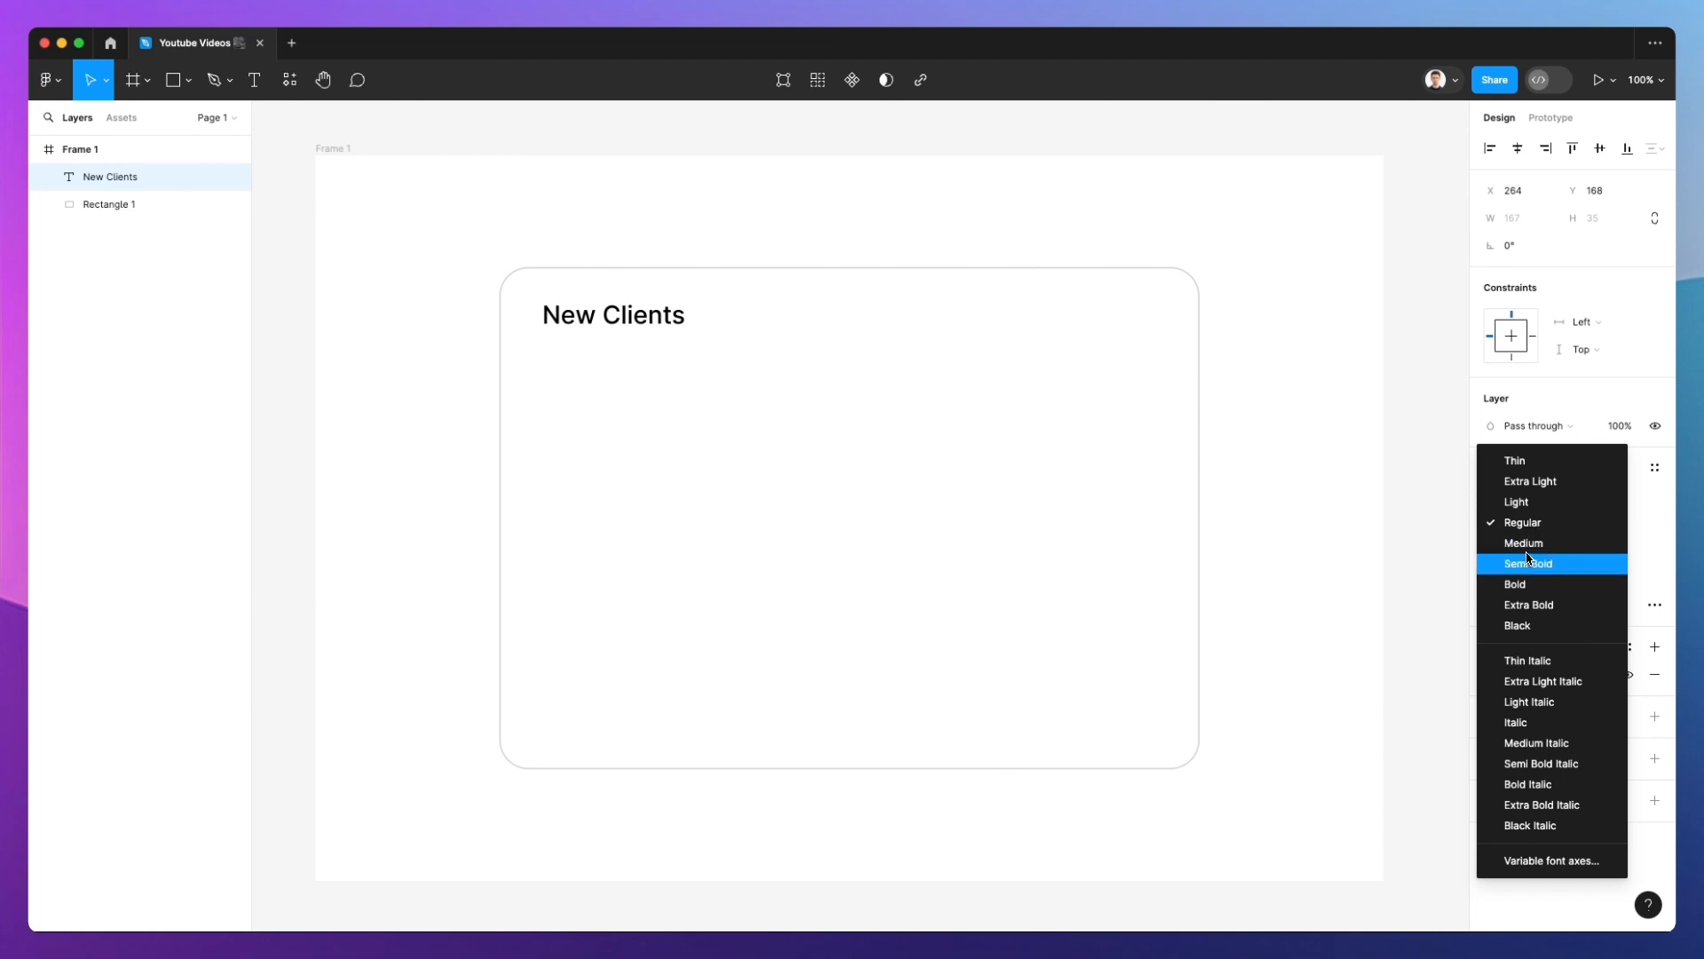
{"action": "left_click", "coordinate": [1527, 543]}
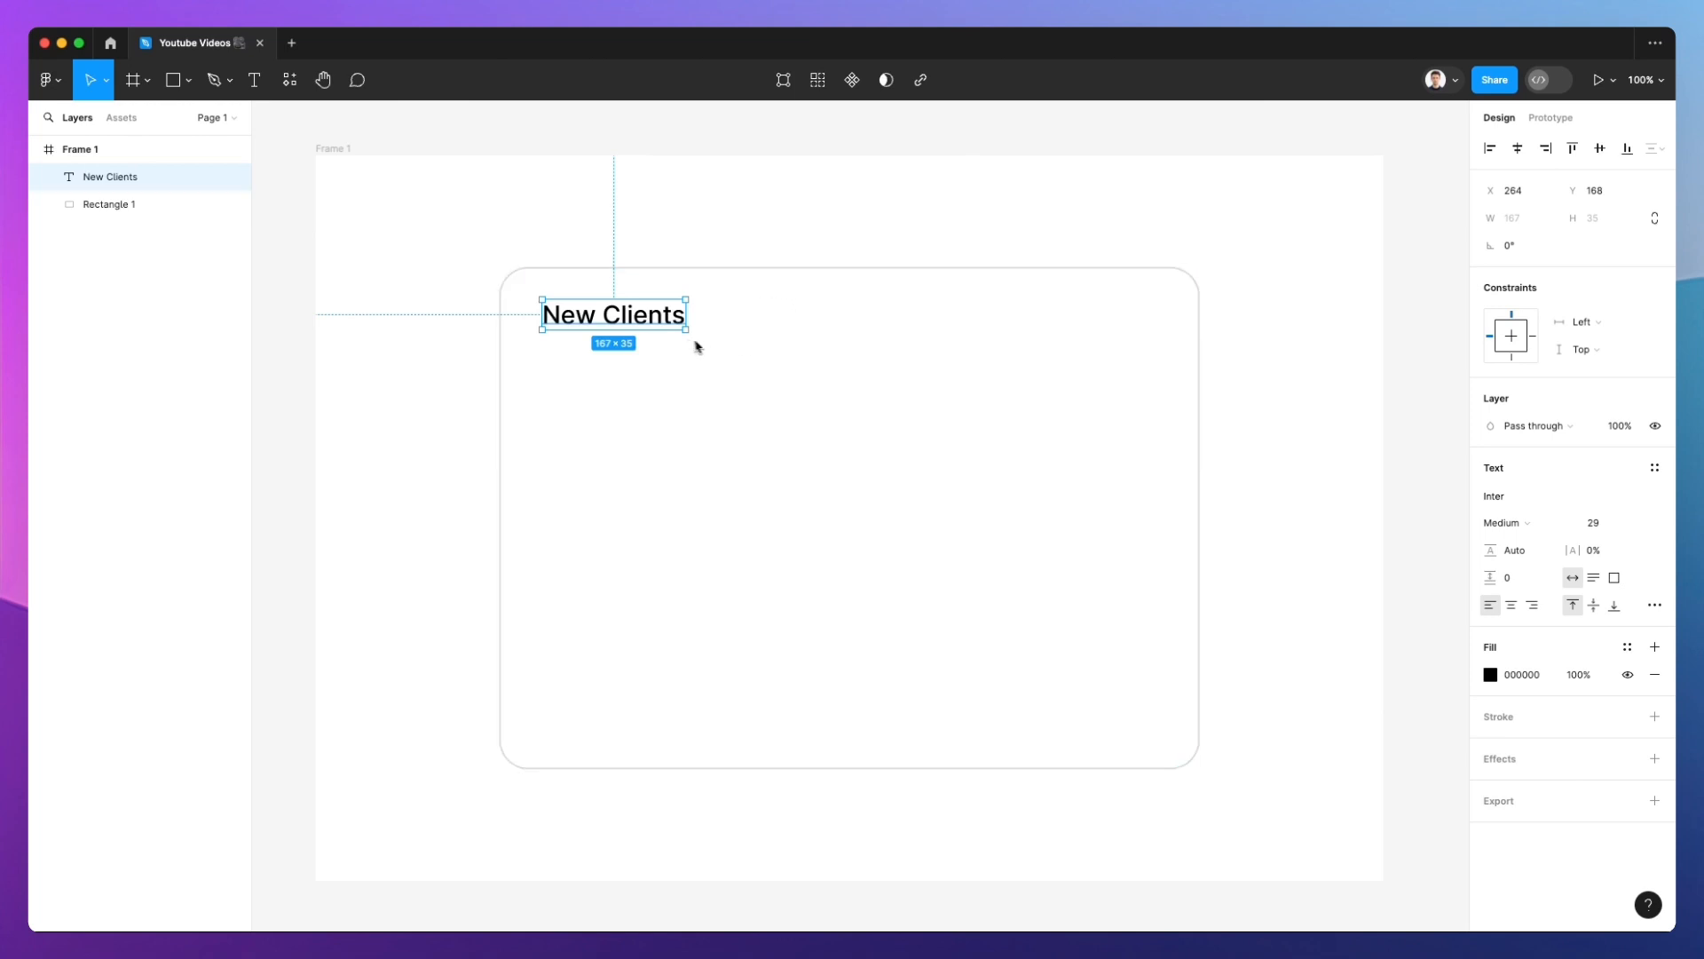
Reduce the font size of the "New Clients" title to 26
{"action": "left_click", "coordinate": [1614, 524]}
{"action": "key", "text": "Down"}
{"action": "key", "text": "Down"}
{"action": "key", "text": "Down"}
{"action": "key", "text": "Down"}
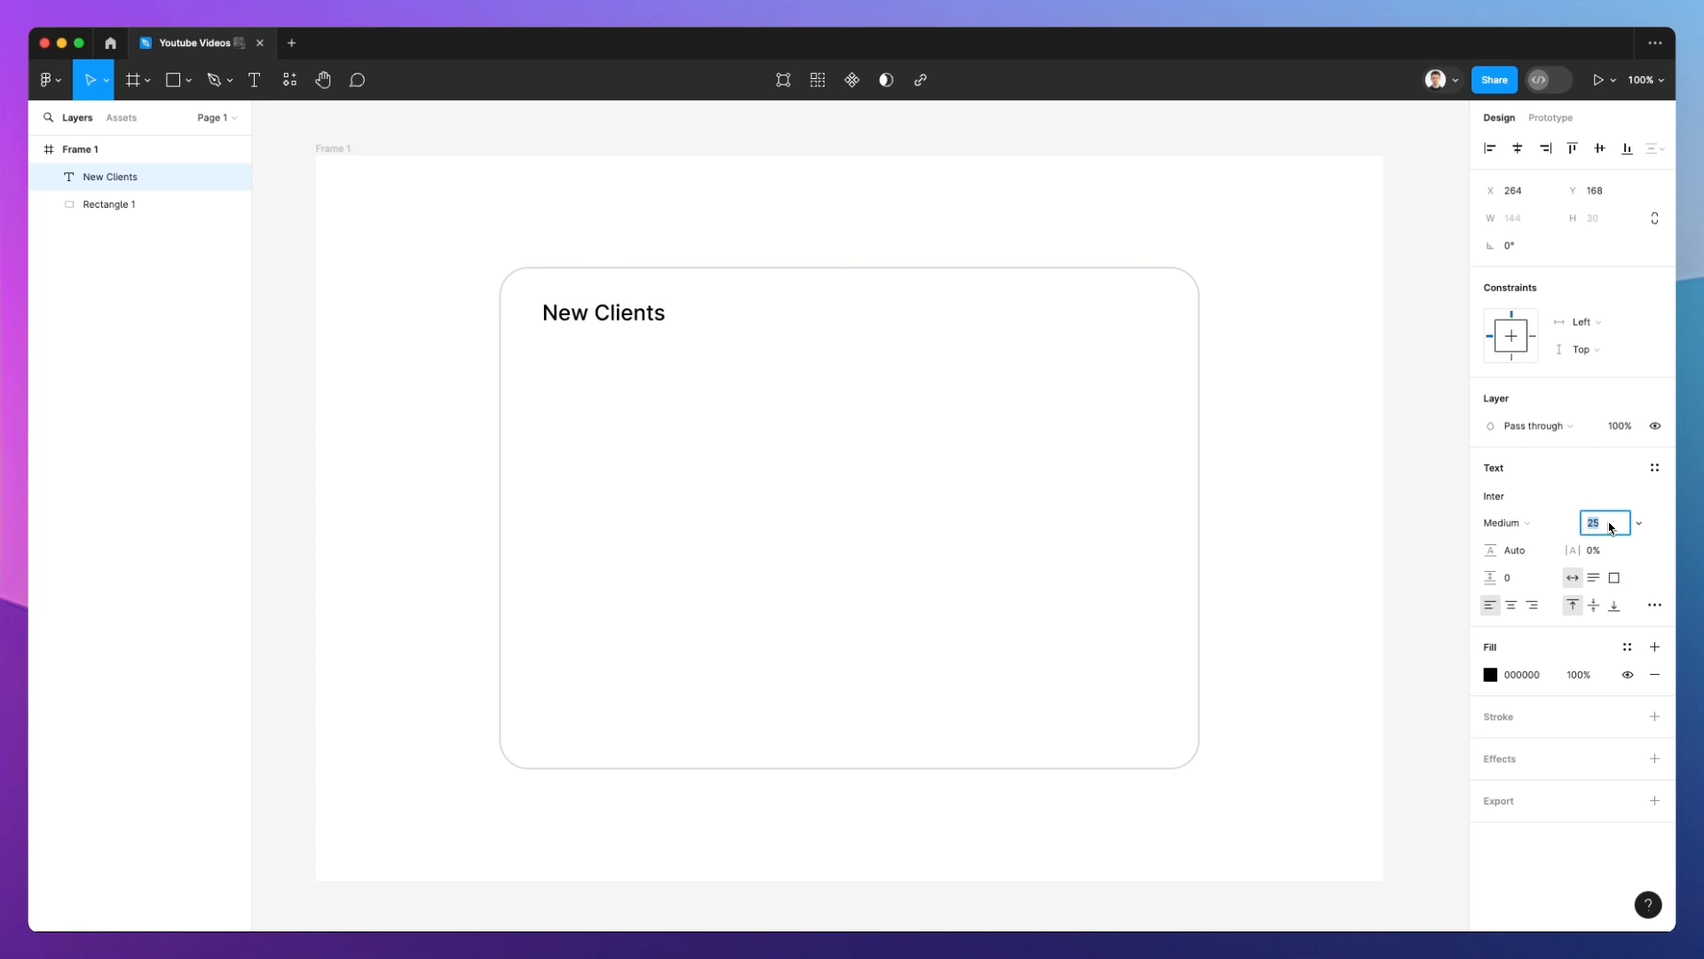
{"action": "key", "text": "Up"}
{"action": "key", "text": "Return"}
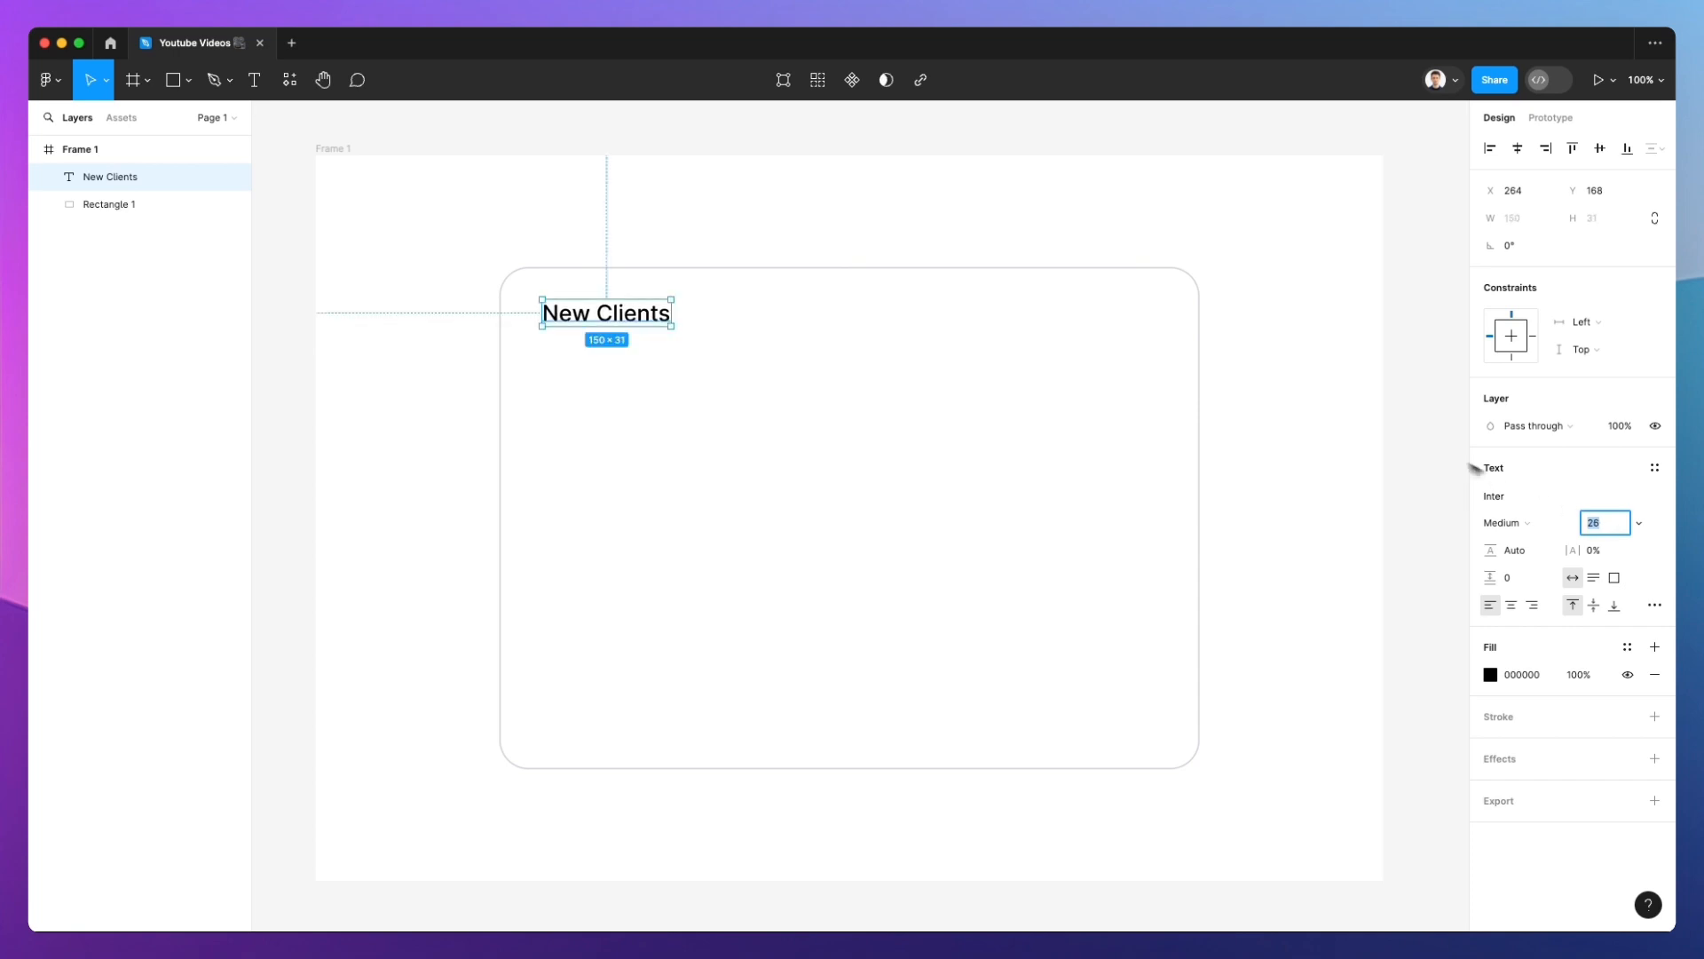
{"action": "left_click", "coordinate": [1349, 453]}
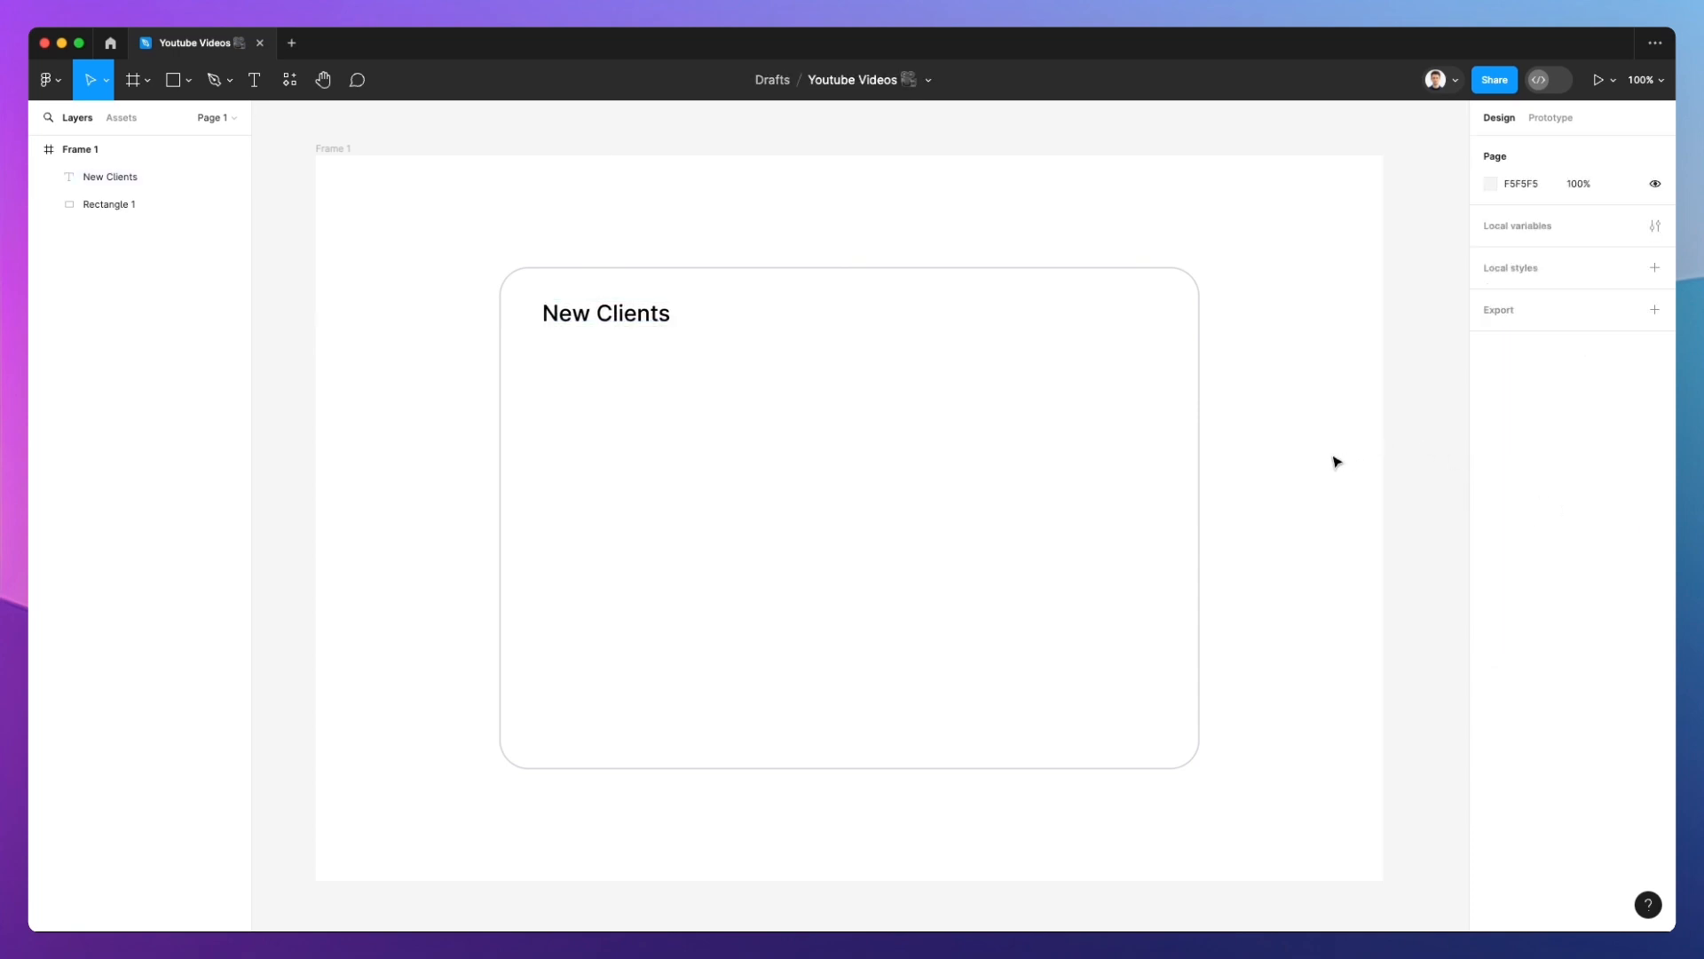
Draw a small square about 42 × 42 just right of the "New Clients" title
{"action": "left_click", "coordinate": [619, 311]}
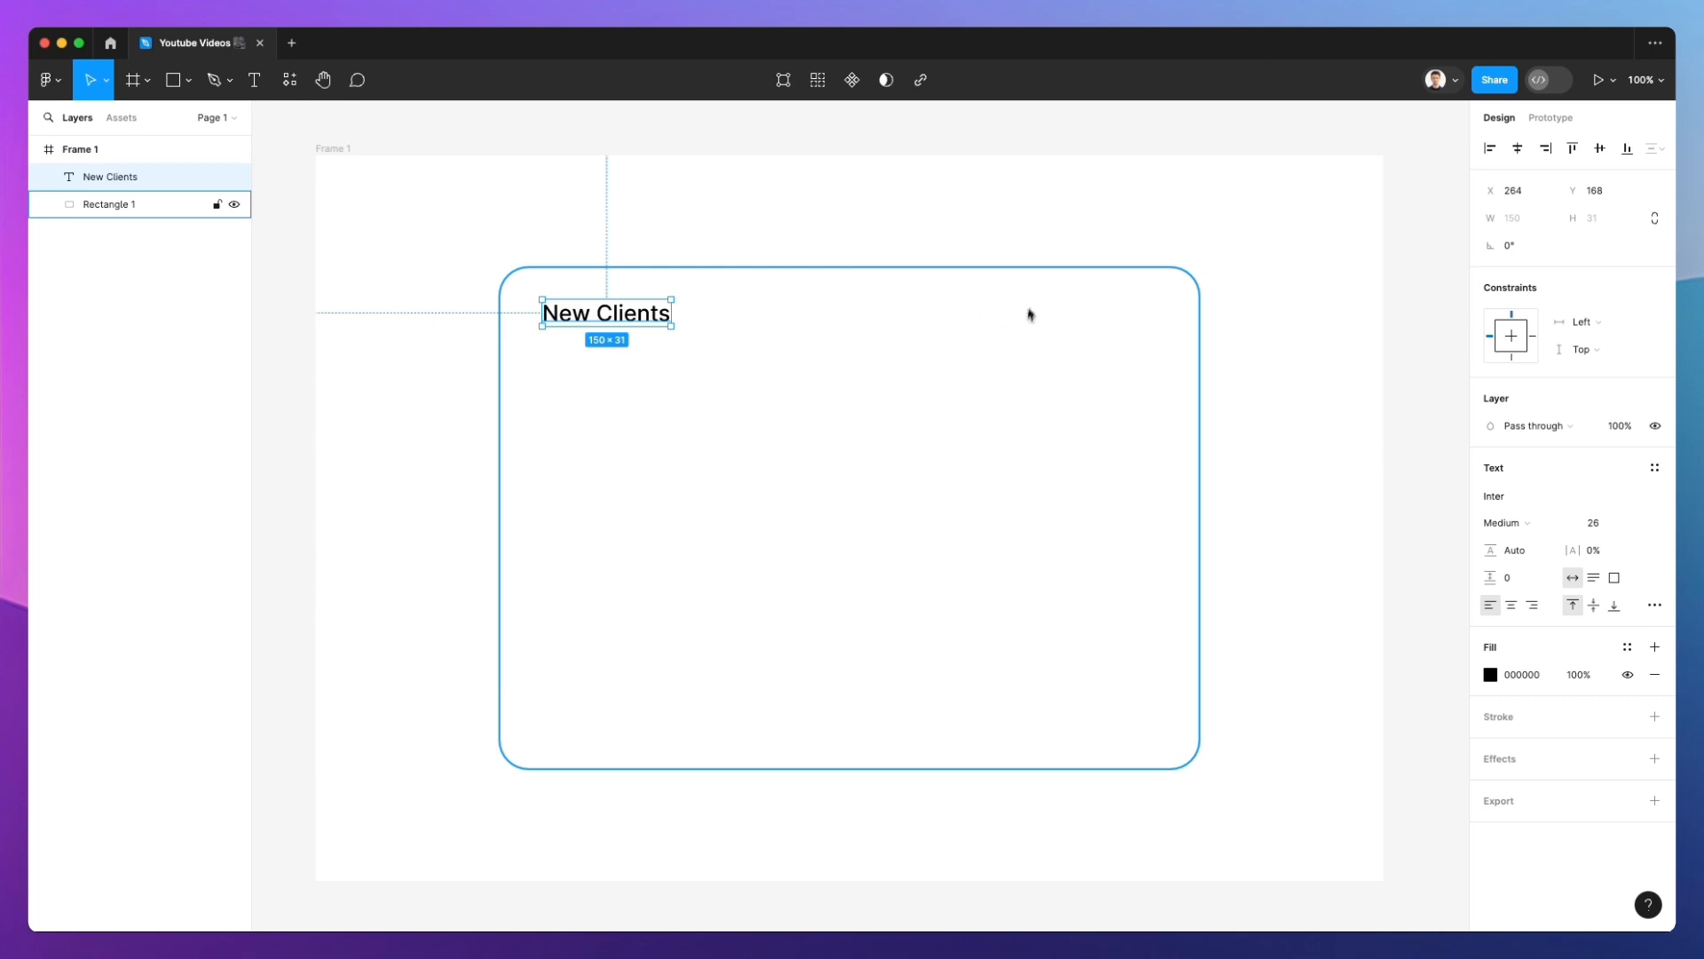
{"action": "key", "text": "r"}
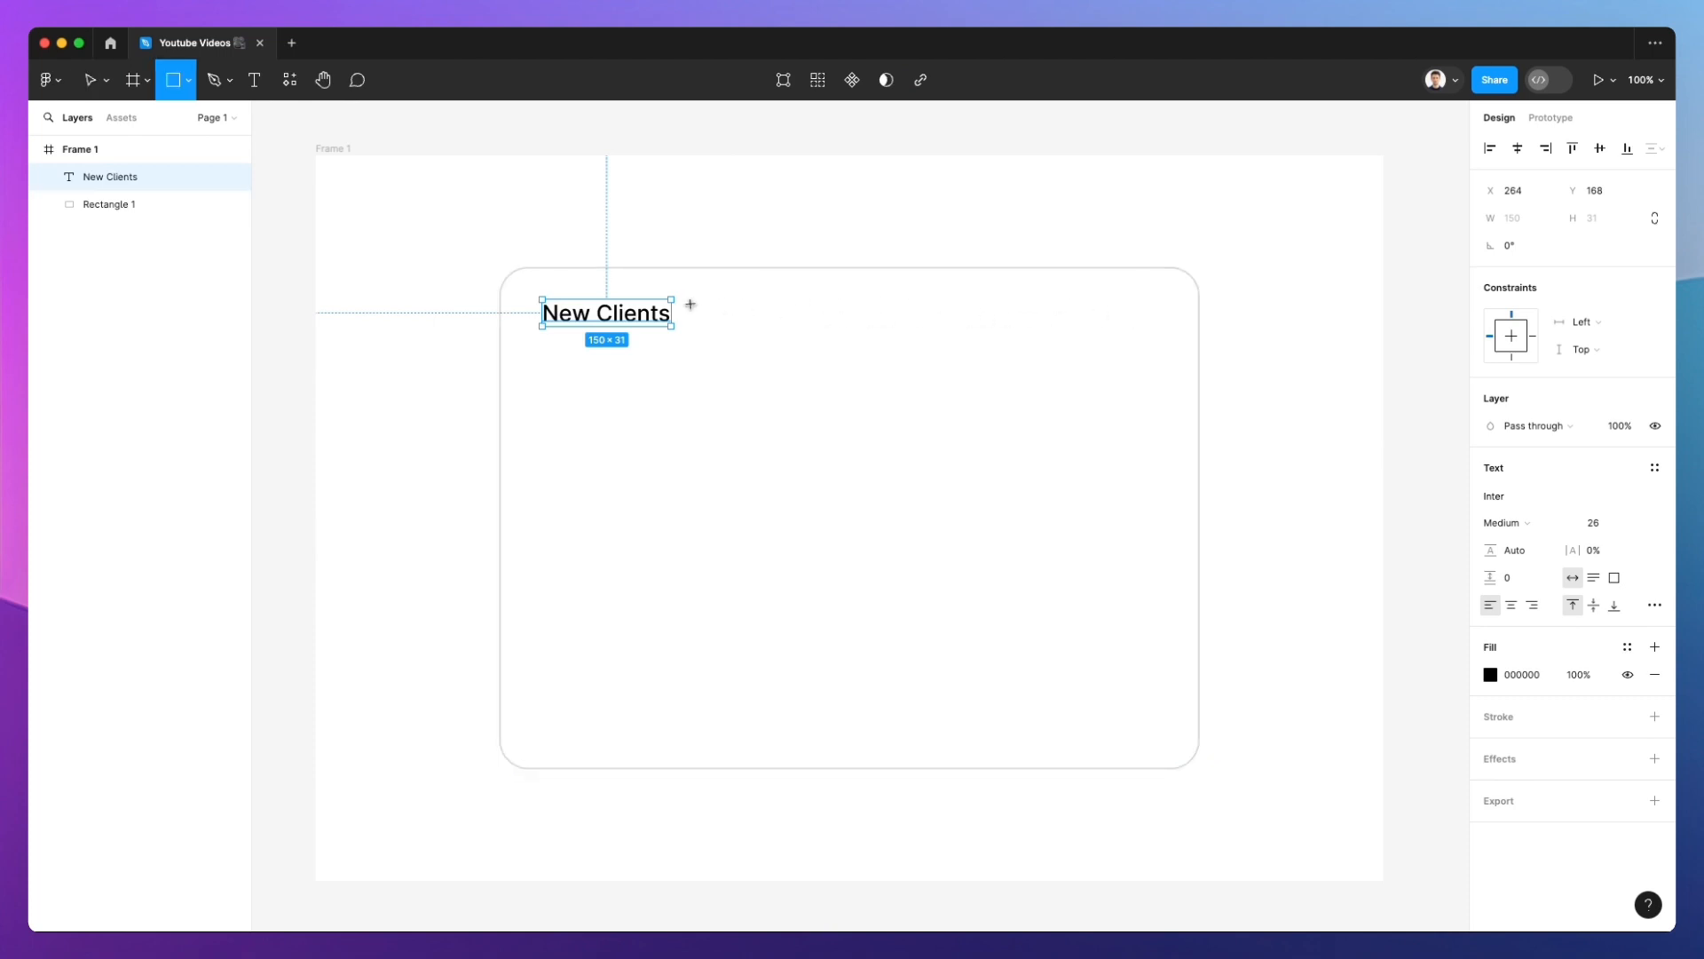
{"action": "left_click_drag", "start_coordinate": [694, 296], "coordinate": [730, 333]}
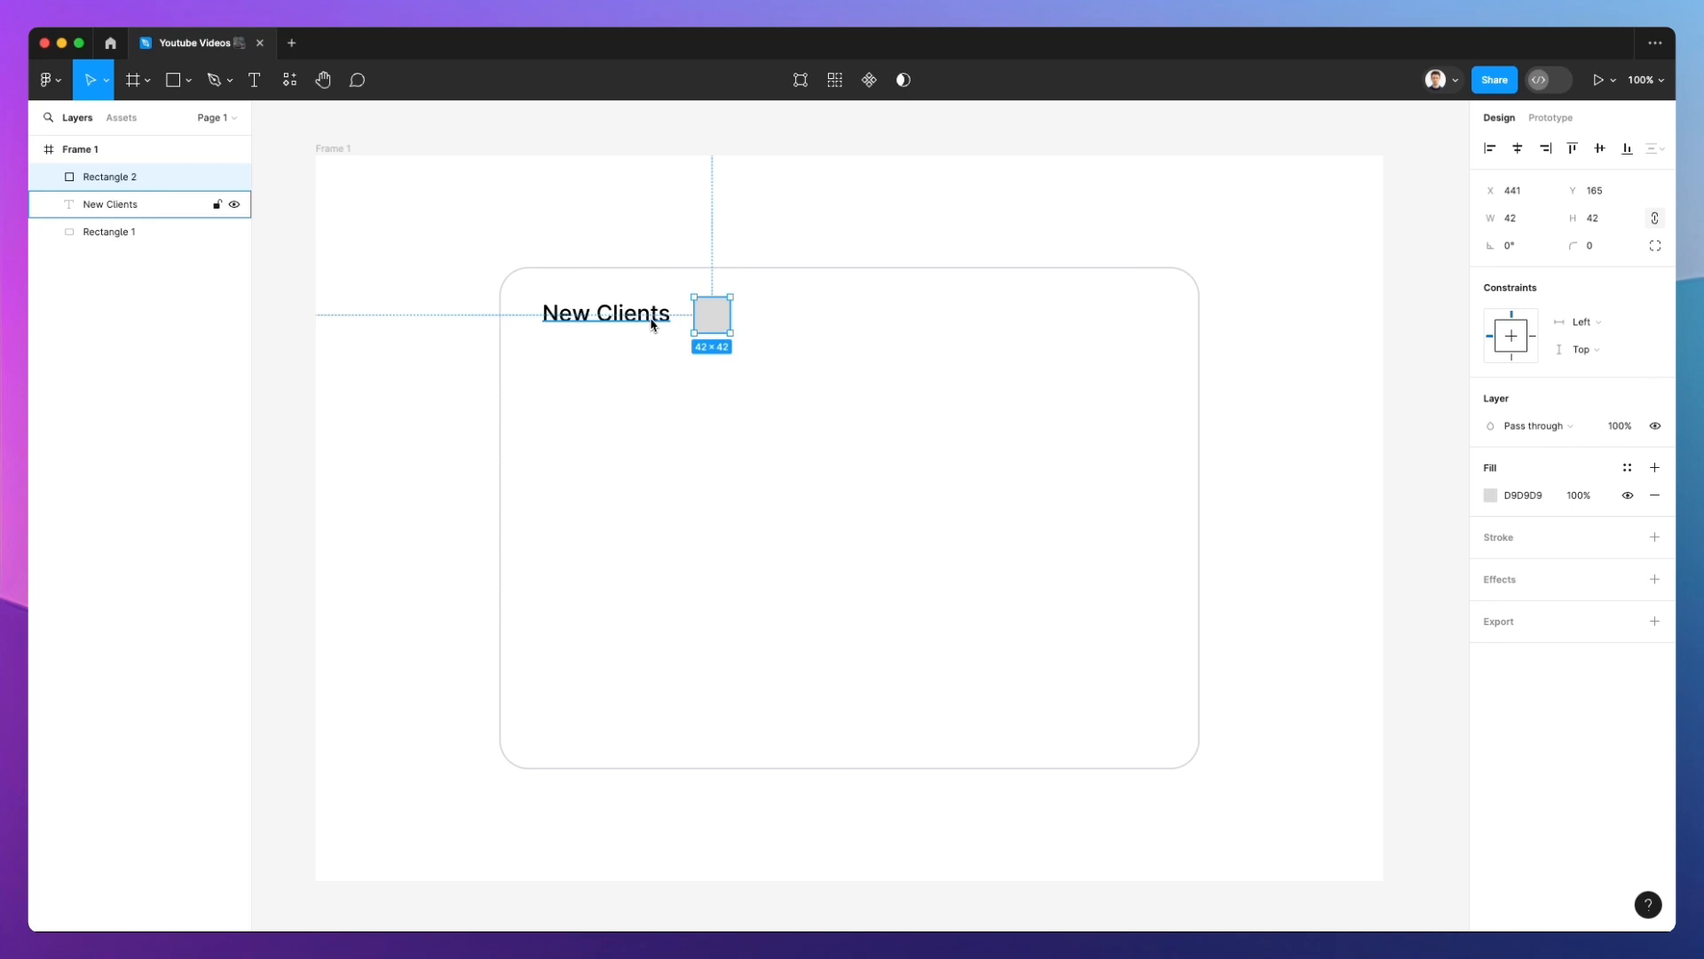
Move the small square to the card's upper-right corner, level with the "New Clients" title, and round its corners to 13
{"action": "left_click", "coordinate": [621, 315], "text": "shift"}
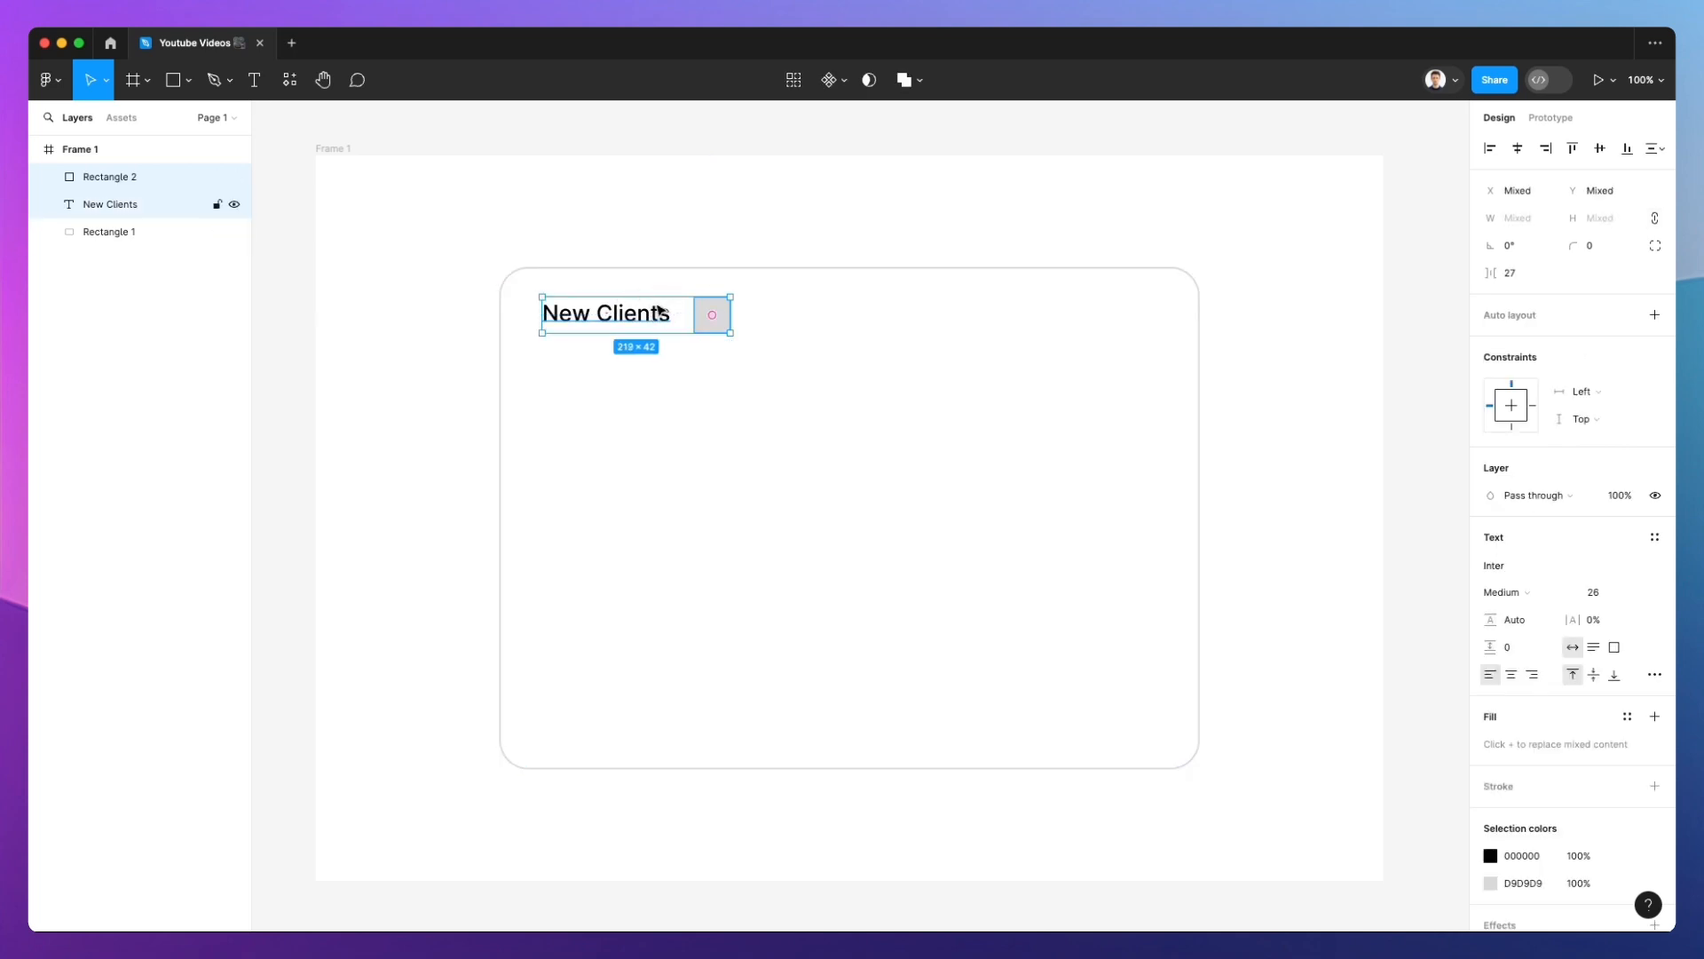
{"action": "left_click", "coordinate": [723, 314]}
{"action": "left_click_drag", "start_coordinate": [723, 313], "coordinate": [1158, 308]}
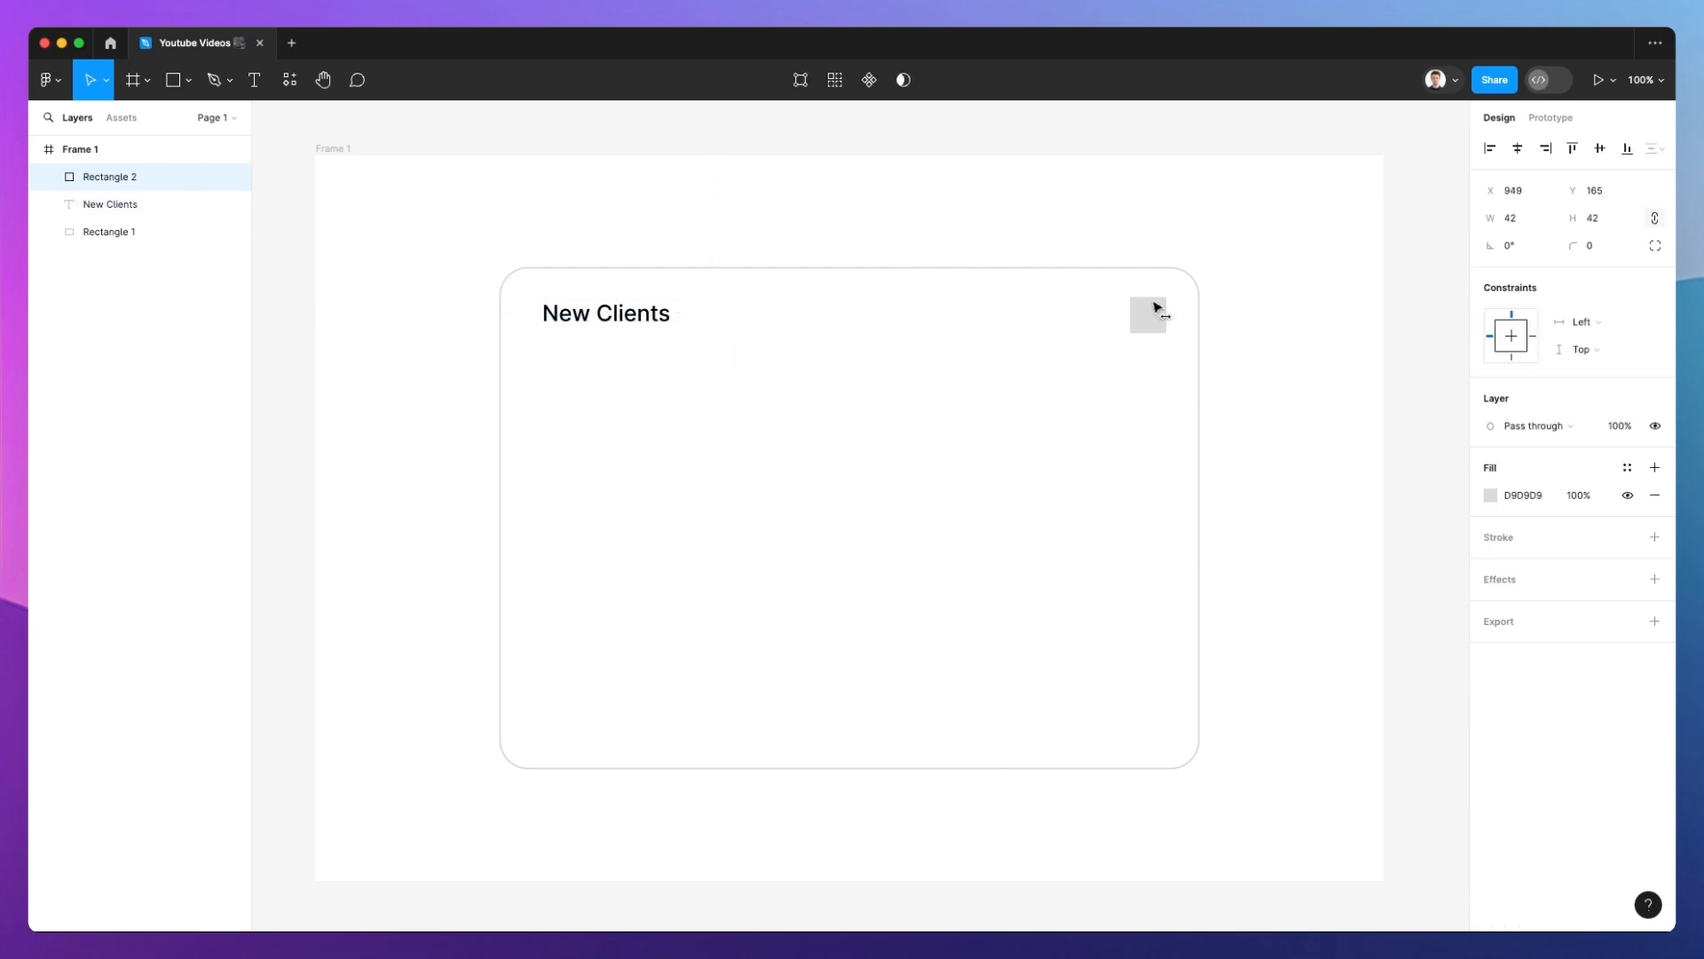
{"action": "scroll", "coordinate": [1184, 314], "scroll_direction": "up", "scroll_amount": 2}
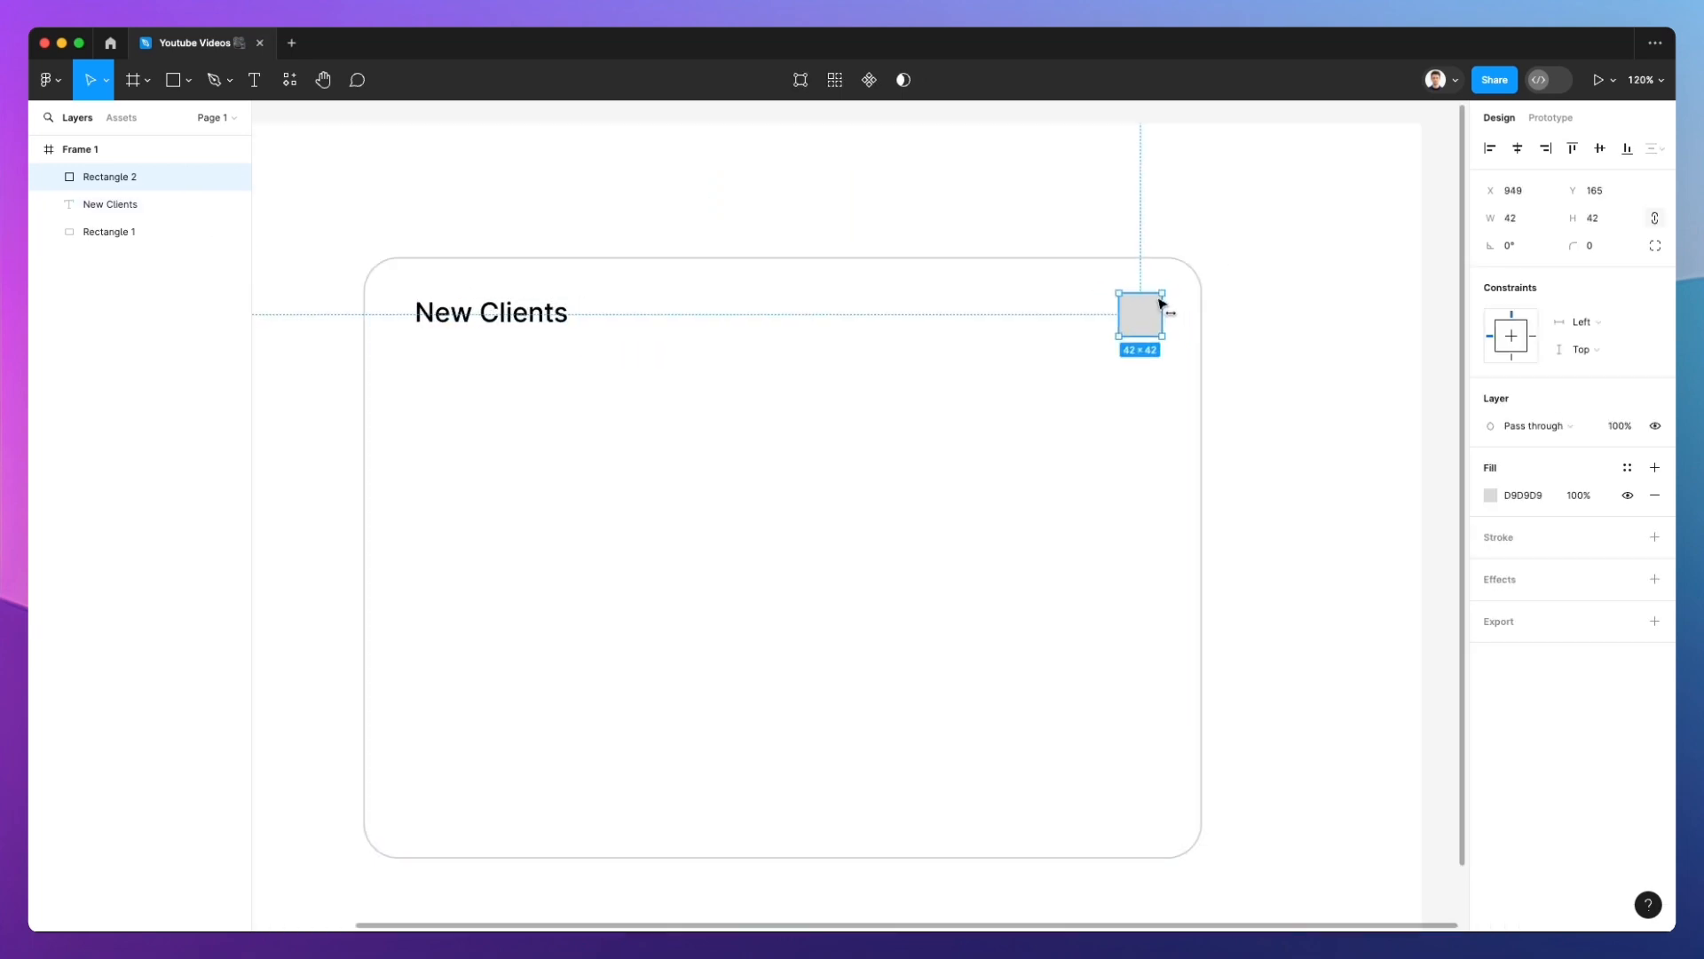
{"action": "left_click_drag", "start_coordinate": [1570, 245], "coordinate": [142, 239]}
Change the rounded square's fill to white (FFFFFF)
{"action": "left_click", "coordinate": [1491, 495]}
{"action": "key", "text": "i"}
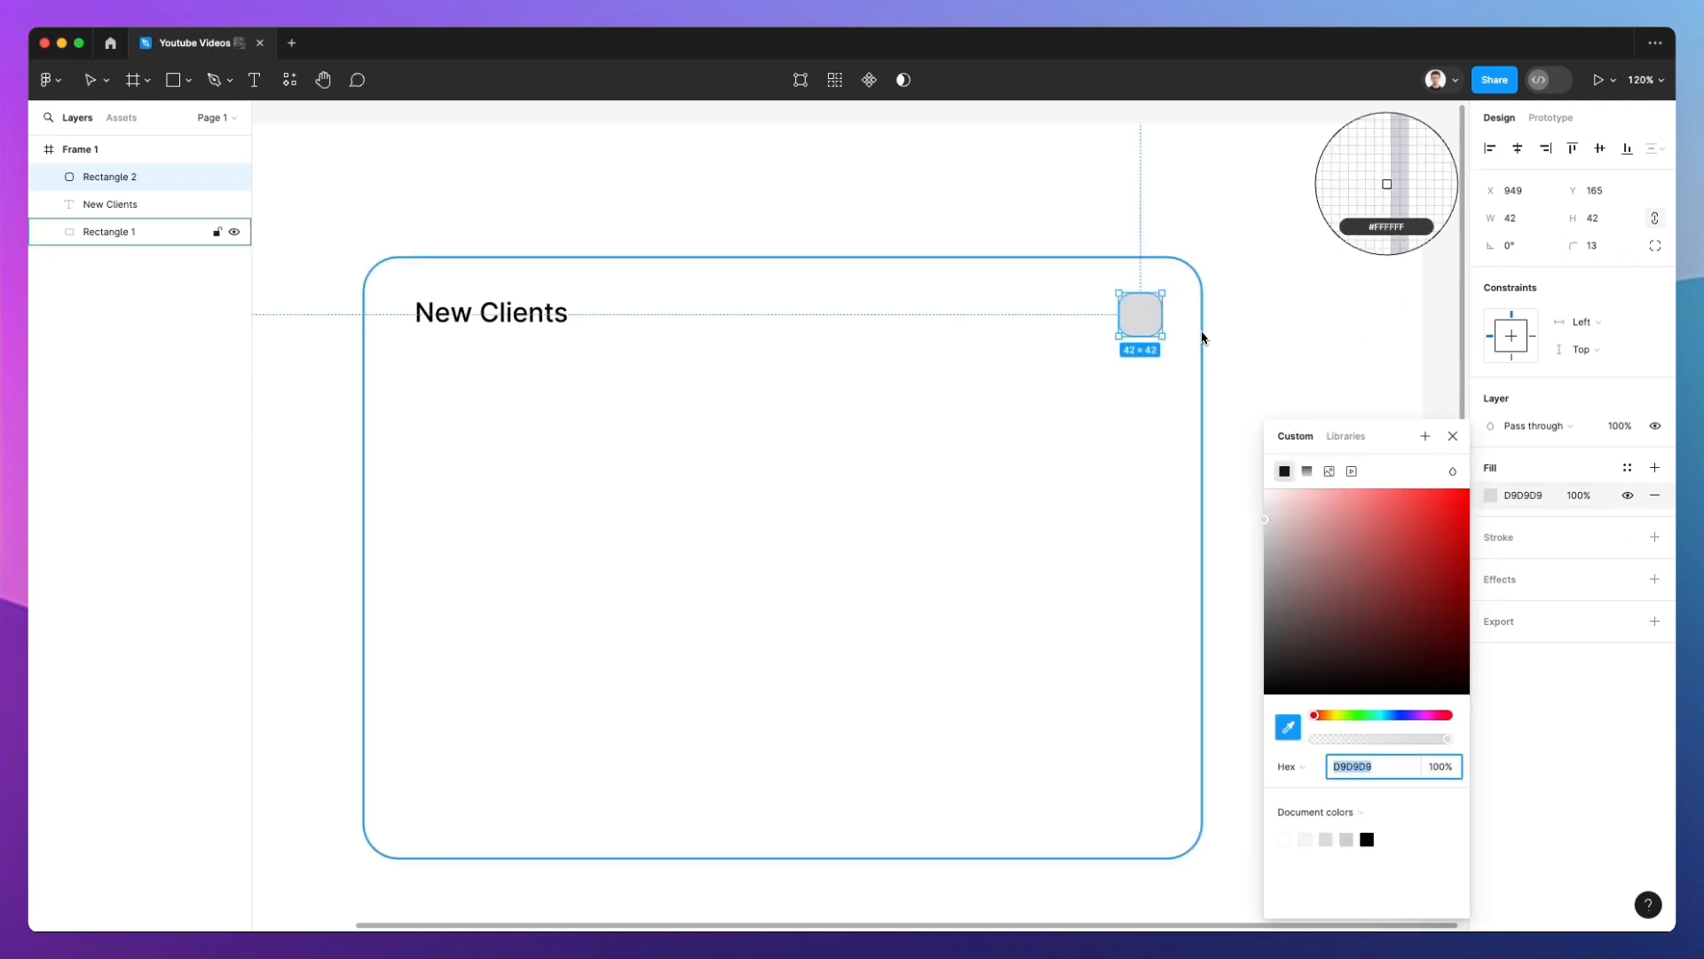
{"action": "key", "text": "Escape"}
{"action": "left_click", "coordinate": [1491, 495]}
{"action": "left_click", "coordinate": [1360, 550]}
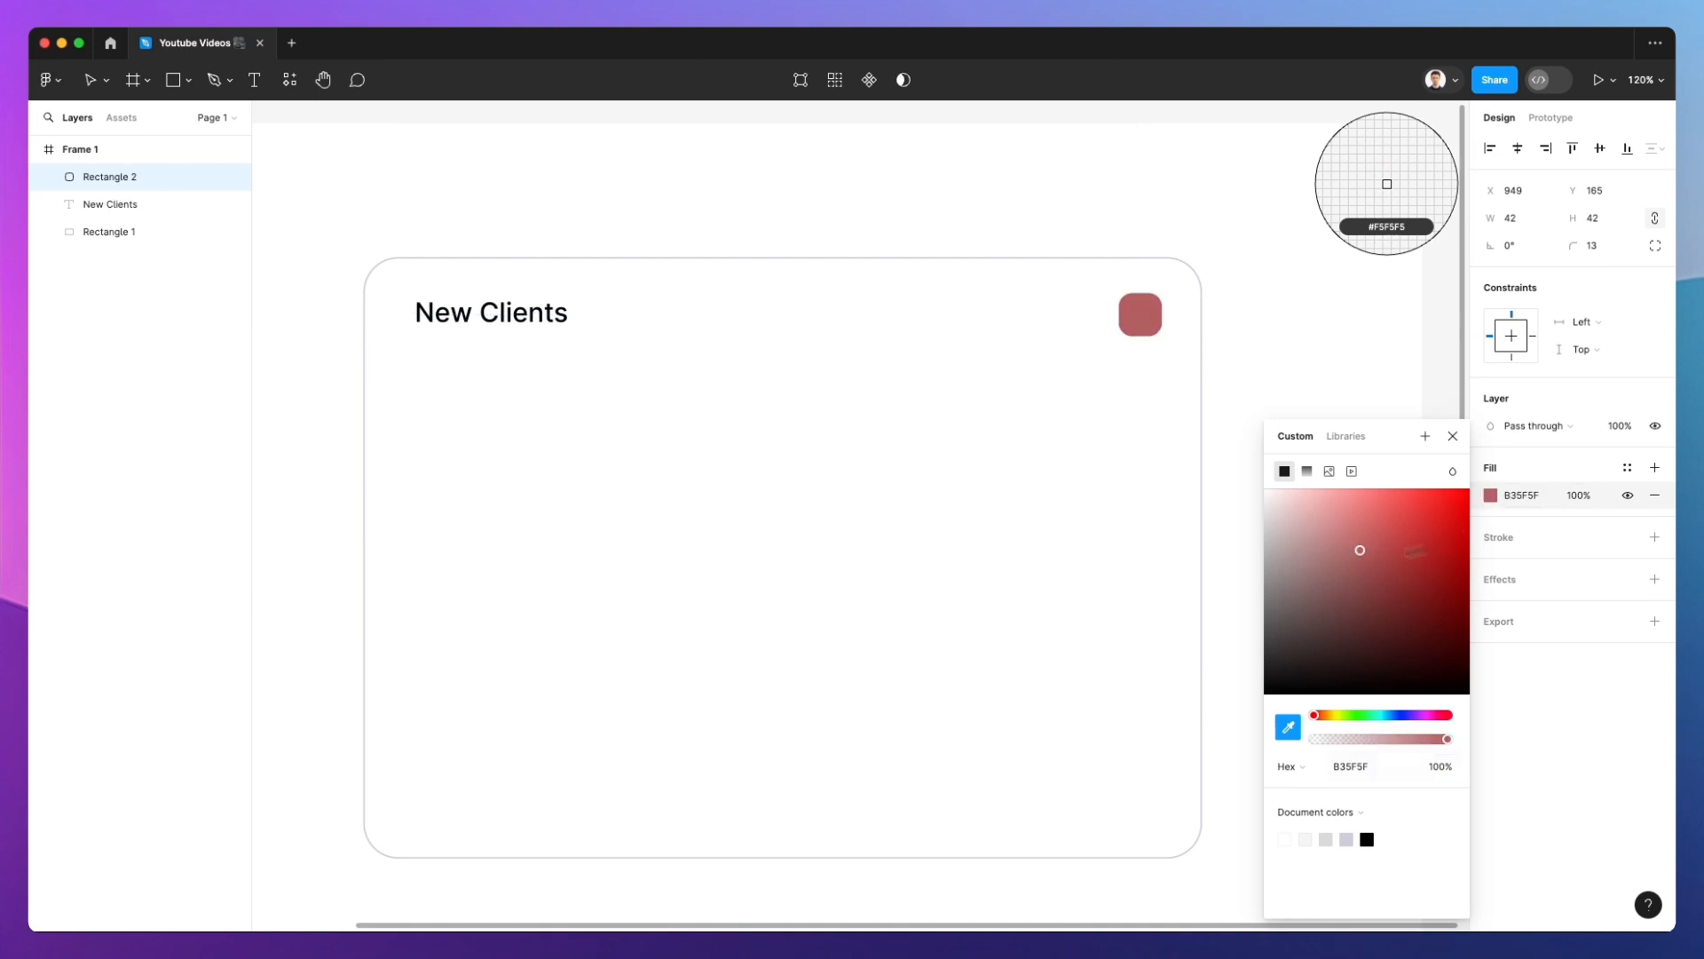
{"action": "left_click_drag", "start_coordinate": [1360, 549], "coordinate": [1180, 380]}
{"action": "key", "text": "Escape"}
Add a stroke to the rounded square and match it to the card's outline color, D3D4DF
{"action": "left_click", "coordinate": [1509, 538]}
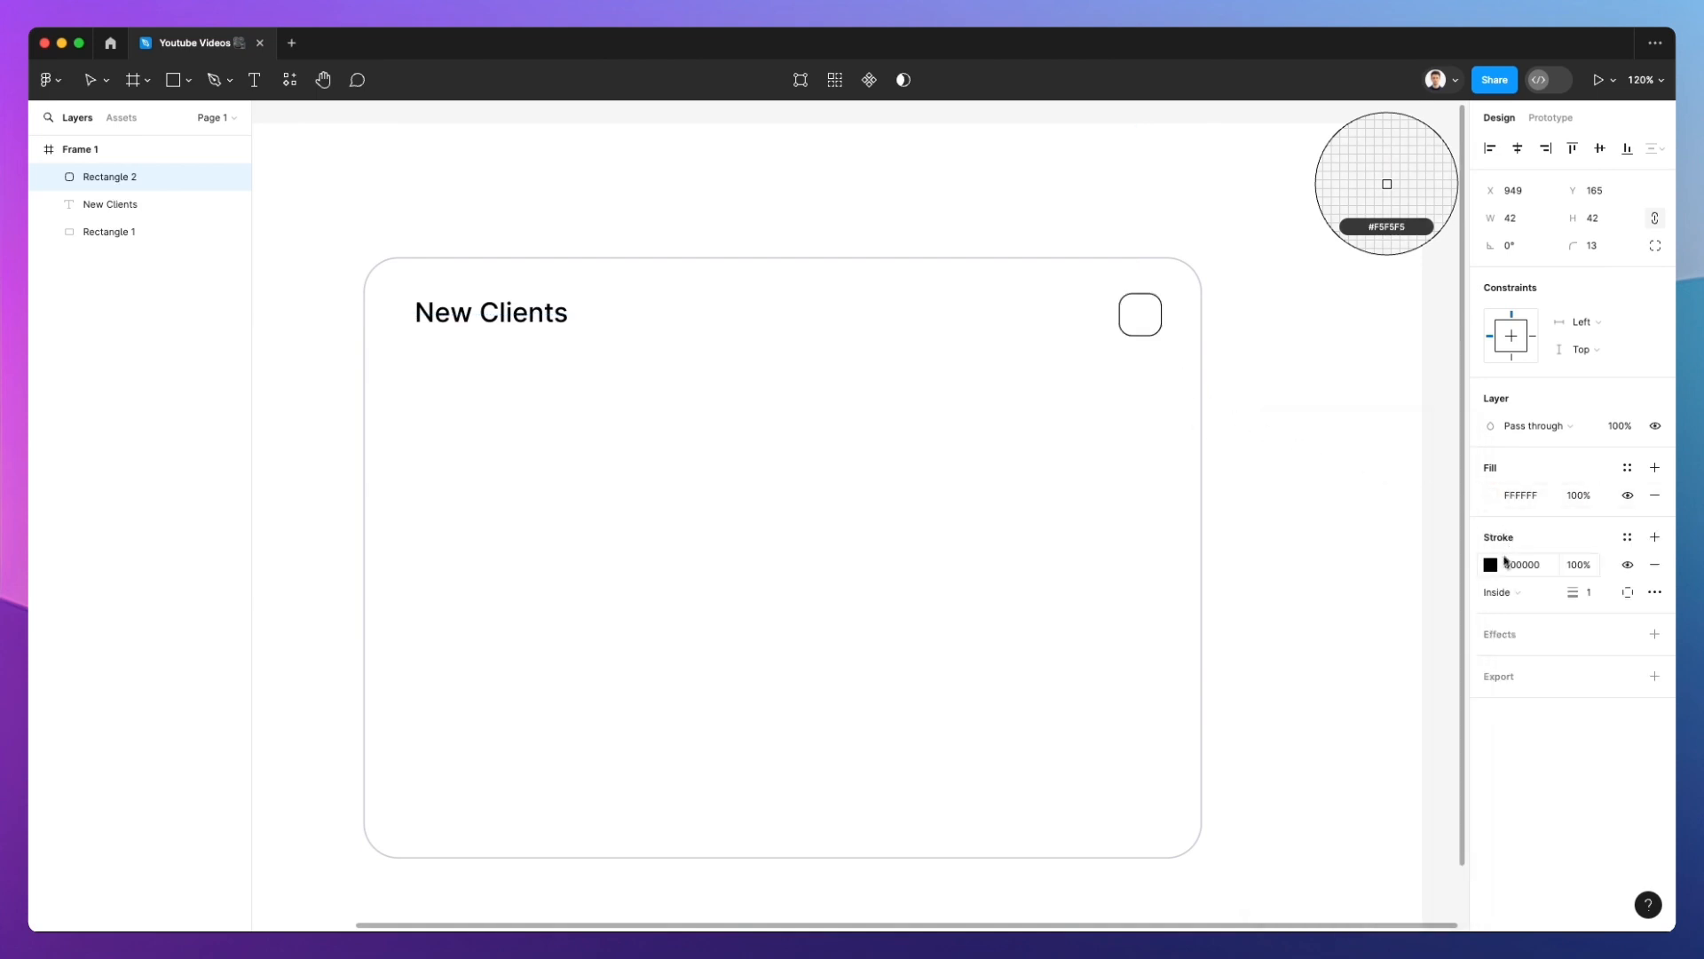
{"action": "left_click", "coordinate": [1491, 564]}
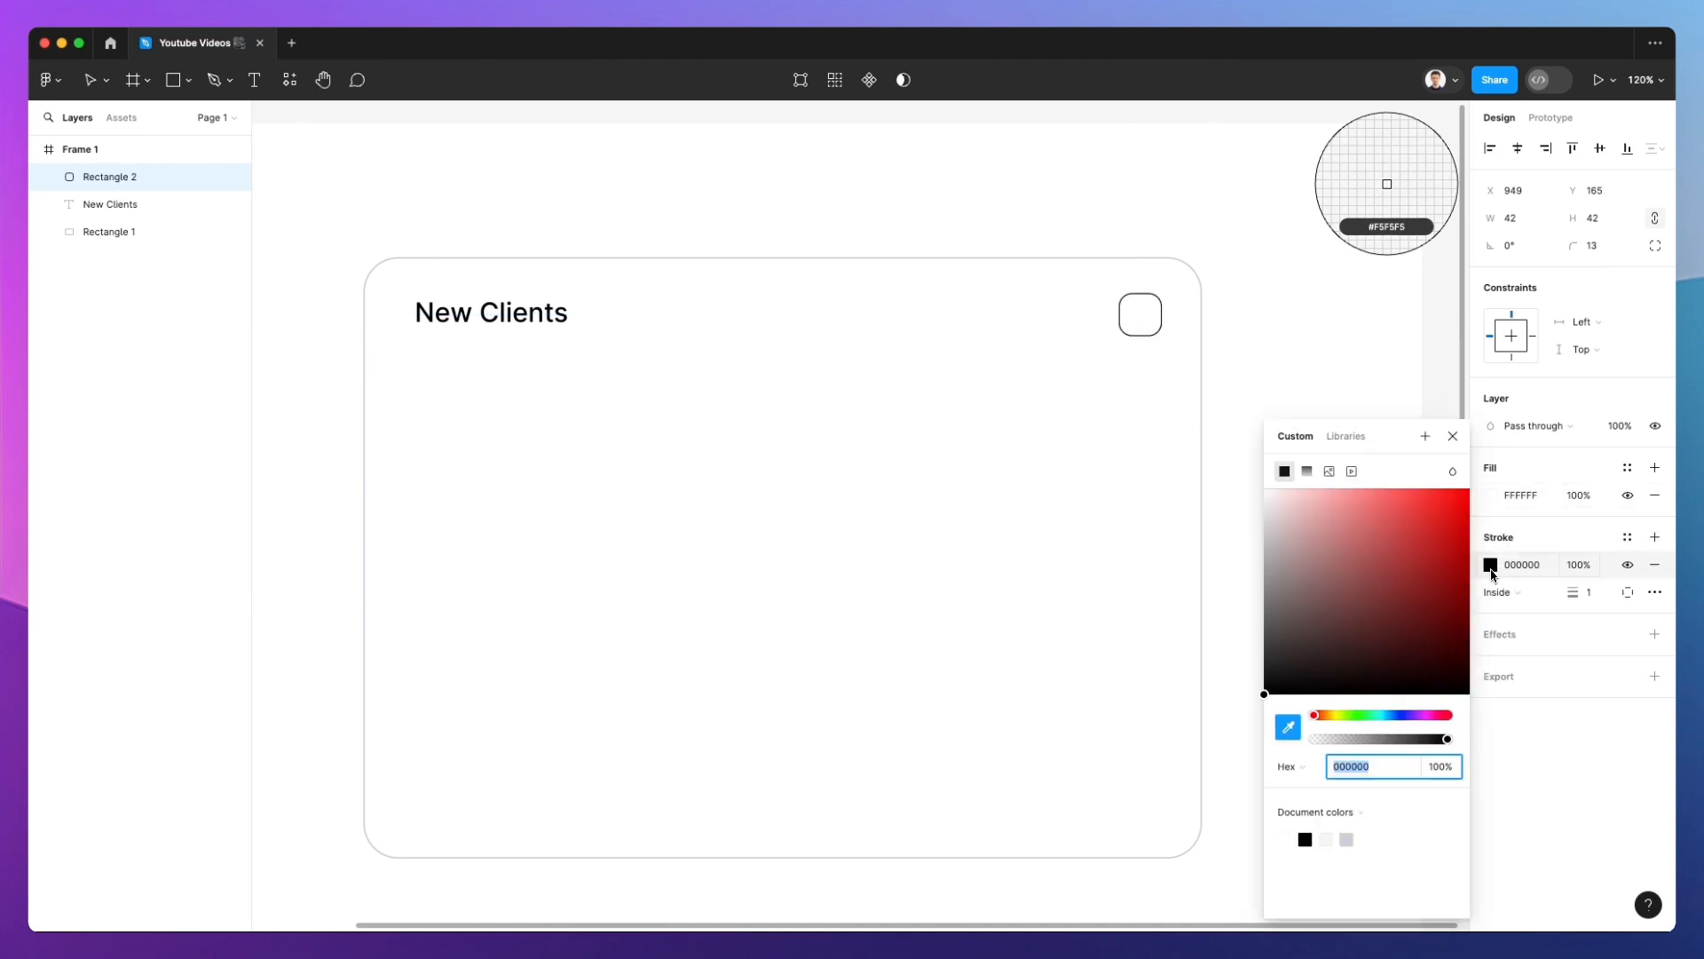
{"action": "key", "text": "i"}
{"action": "left_click", "coordinate": [1205, 384]}
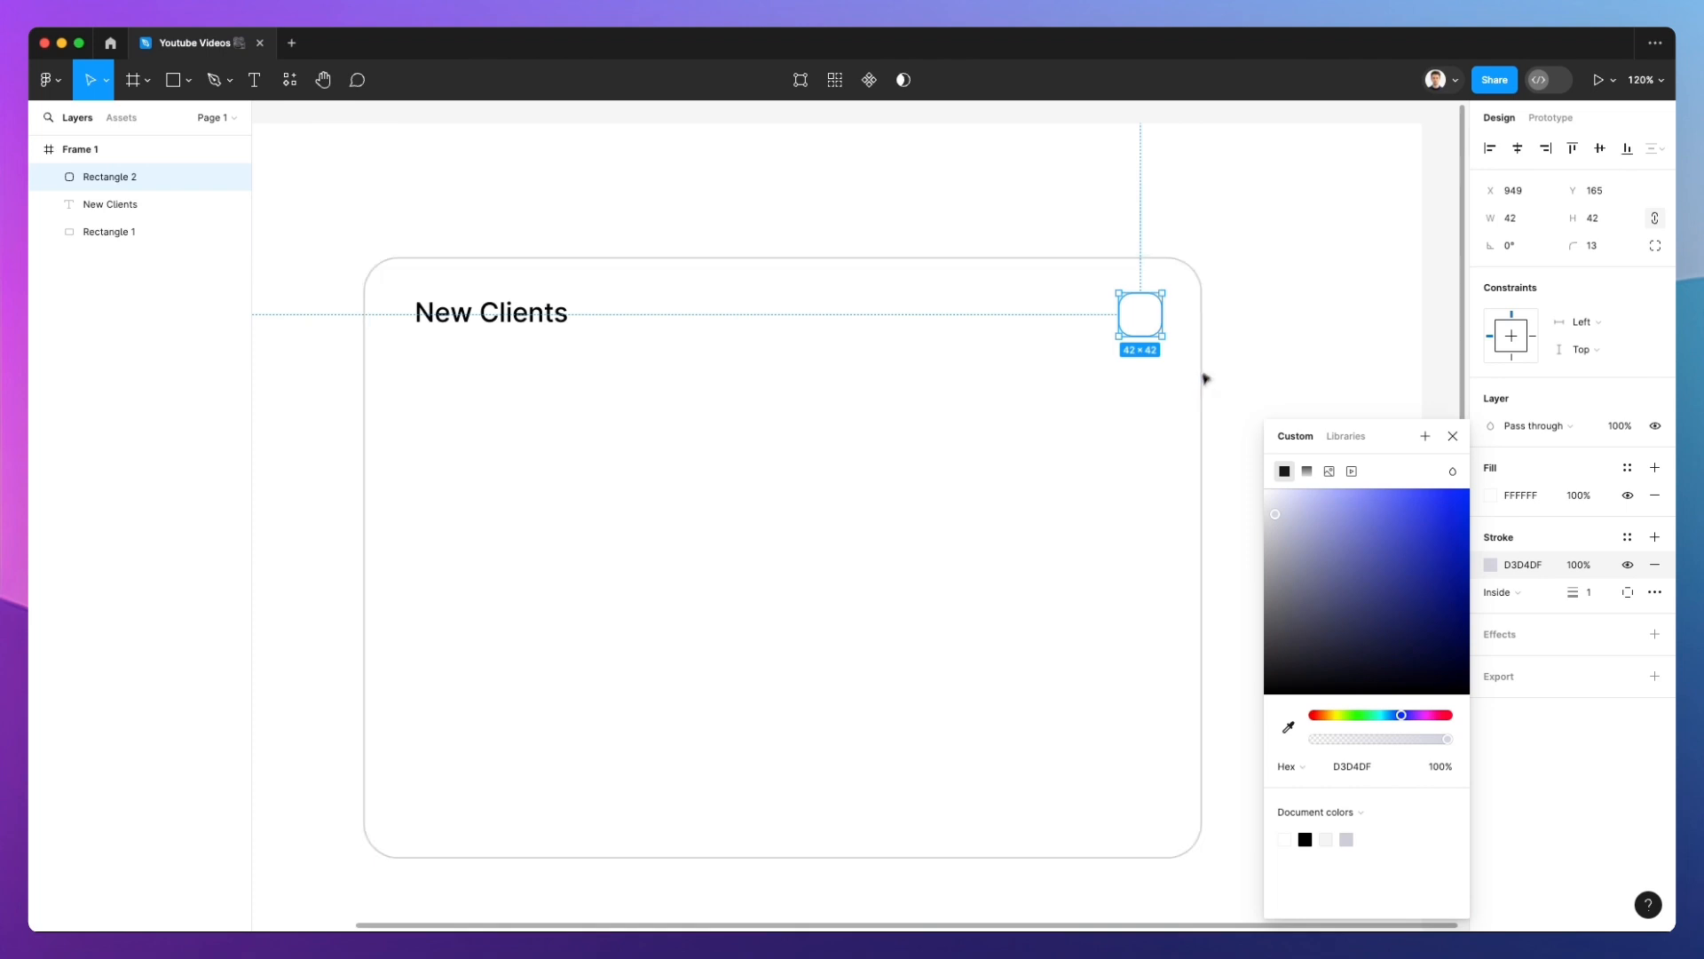
{"action": "left_click", "coordinate": [1204, 375]}
{"action": "left_click", "coordinate": [1158, 299]}
Thicken the rounded square's stroke, trying a weight of 2 and settling on 1.5
{"action": "left_click", "coordinate": [1592, 592]}
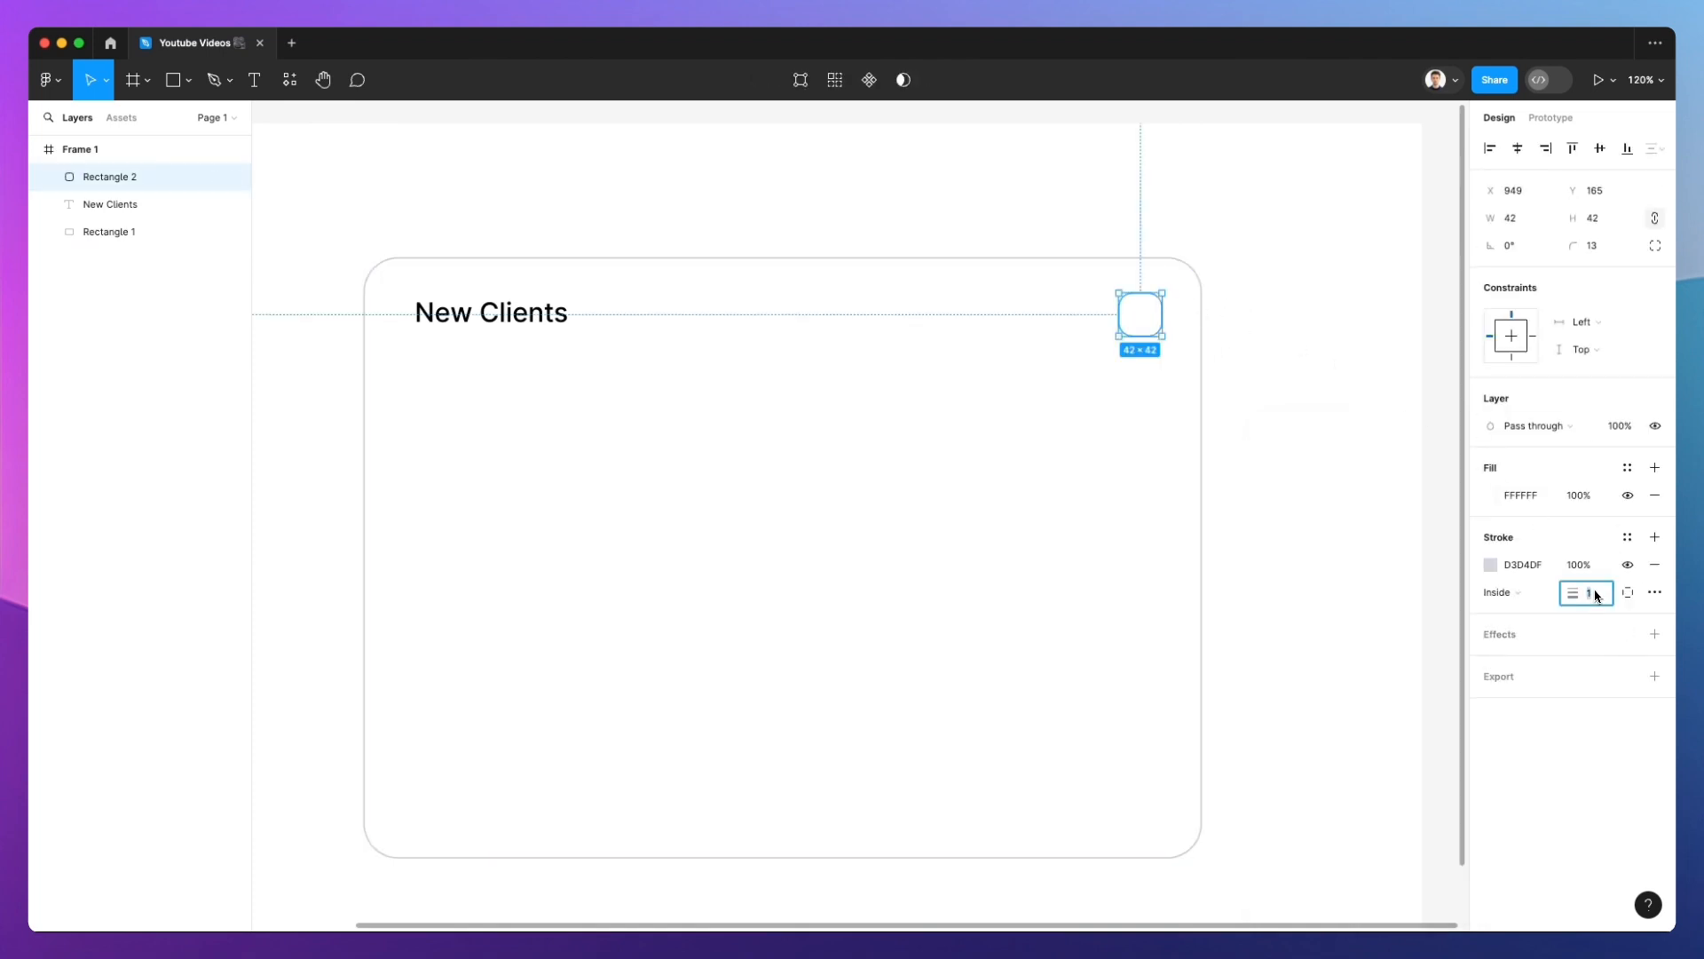
{"action": "key", "text": "Up"}
{"action": "left_click", "coordinate": [1319, 452]}
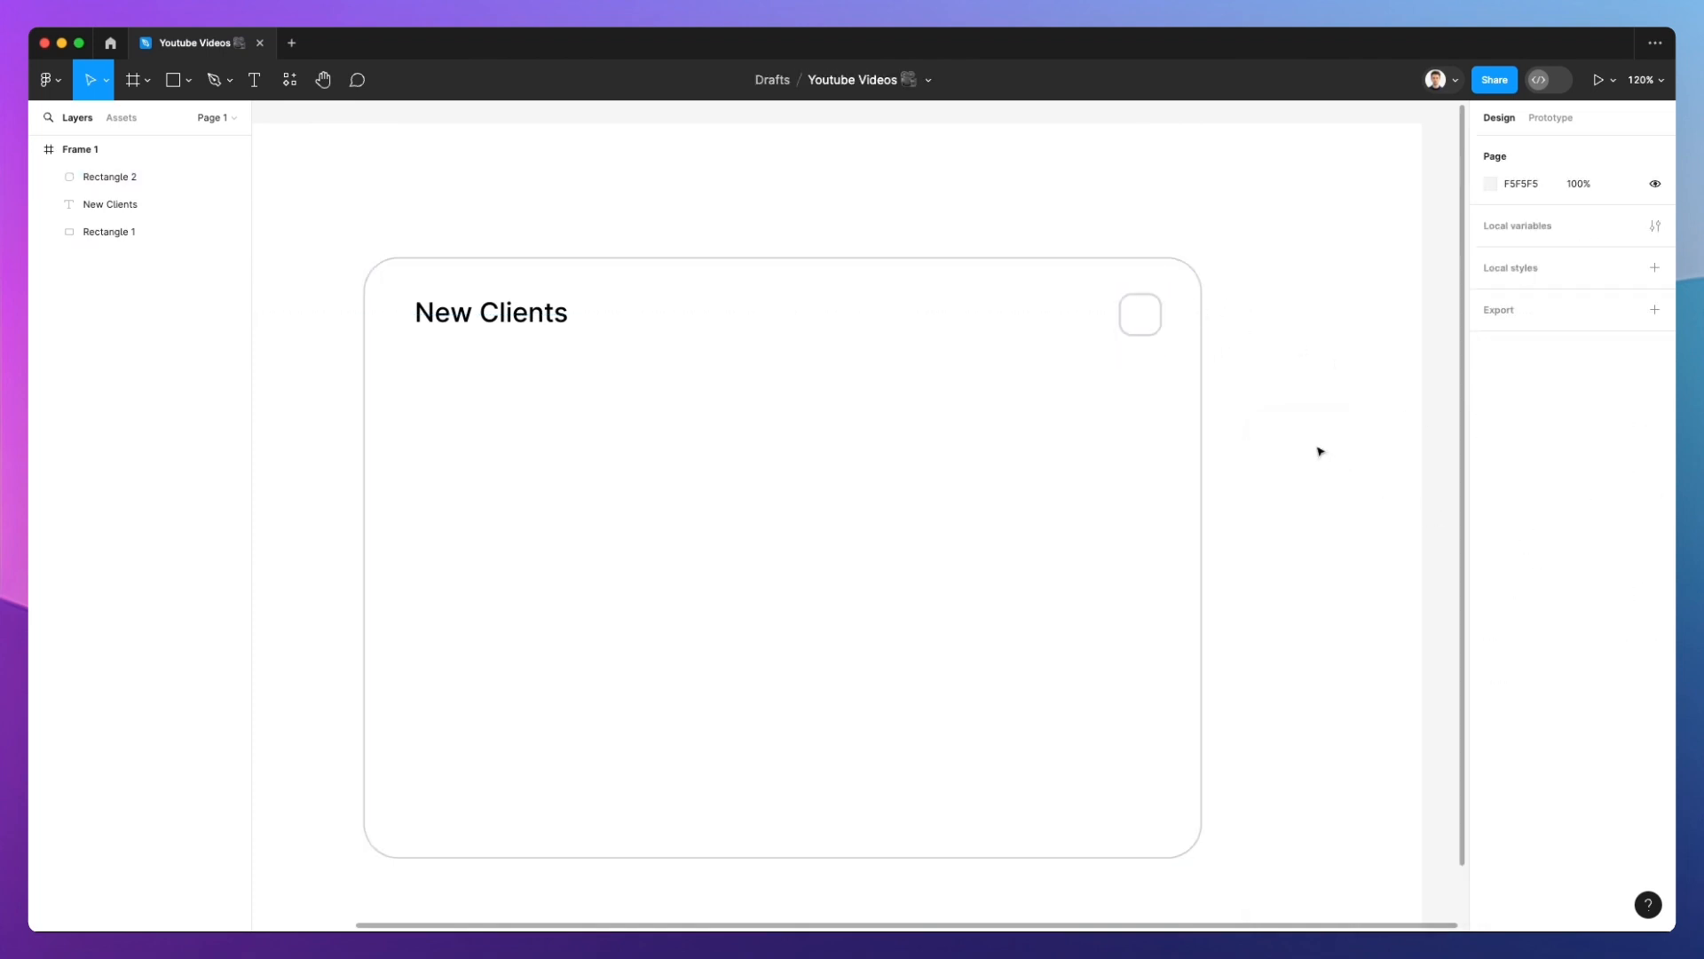
{"action": "left_click", "coordinate": [1151, 330]}
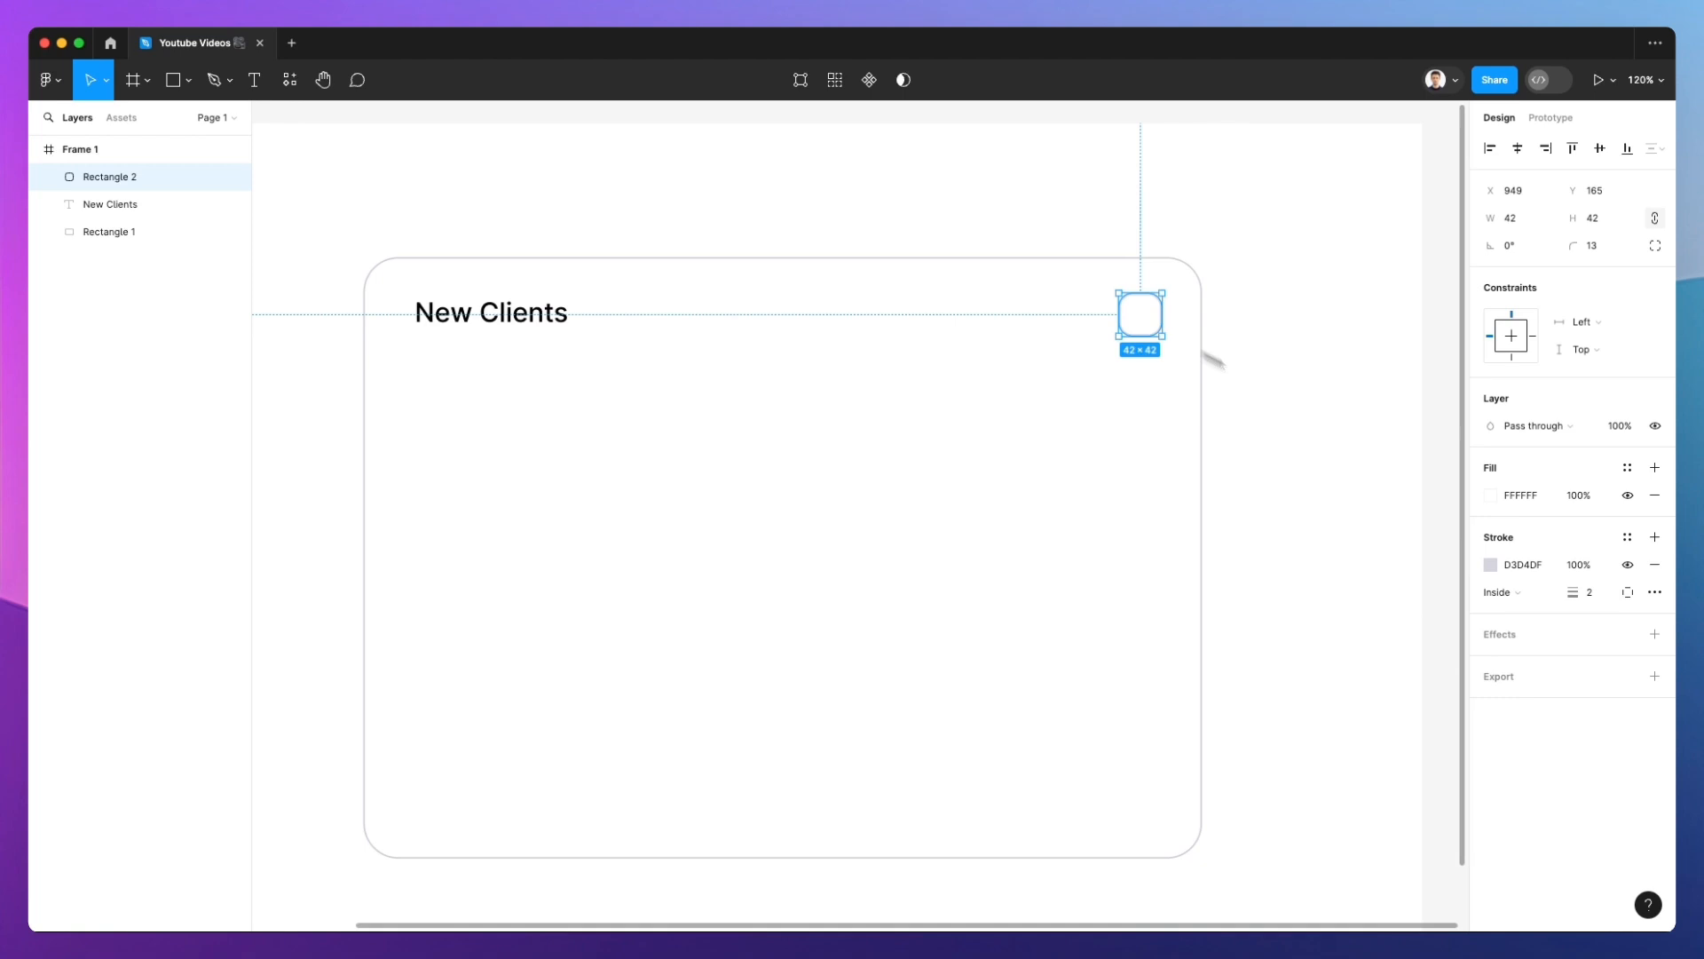
{"action": "left_click", "coordinate": [1595, 600]}
{"action": "left_click", "coordinate": [1309, 503]}
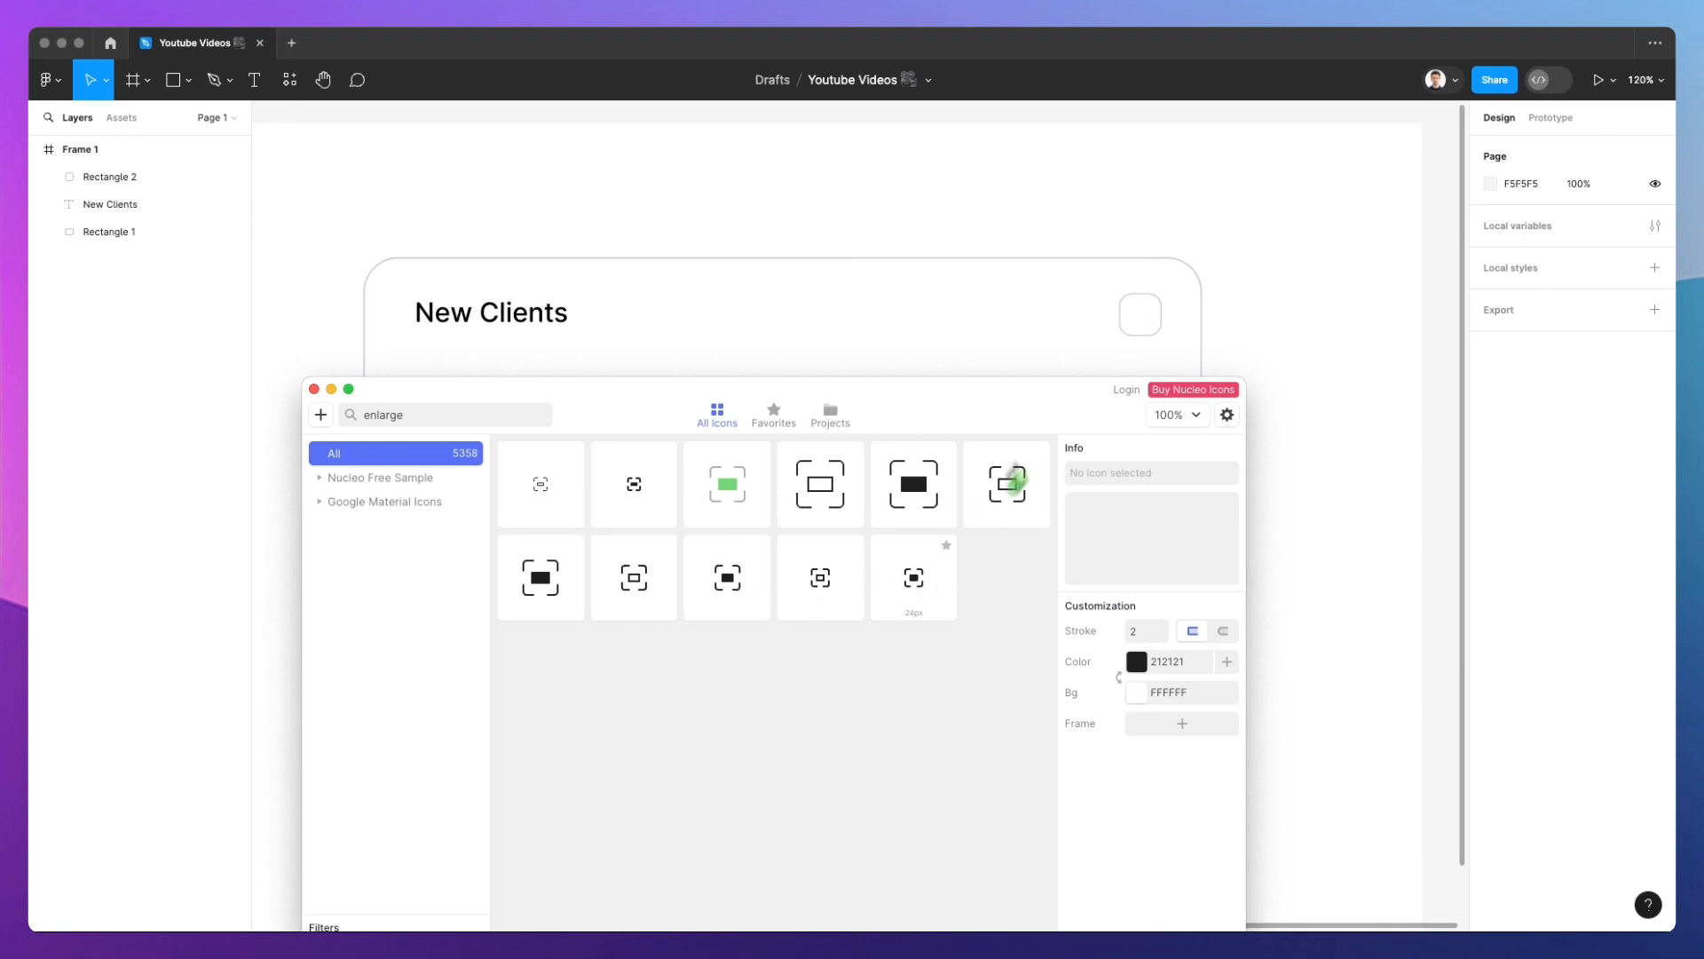
Place the 24 × 24 screen-maximize icon from the icon library inside the rounded square
{"action": "left_click_drag", "start_coordinate": [1132, 324], "coordinate": [1145, 328]}
{"action": "left_click", "coordinate": [1135, 324]}
{"action": "scroll", "coordinate": [1152, 319], "scroll_direction": "up", "scroll_amount": 4}
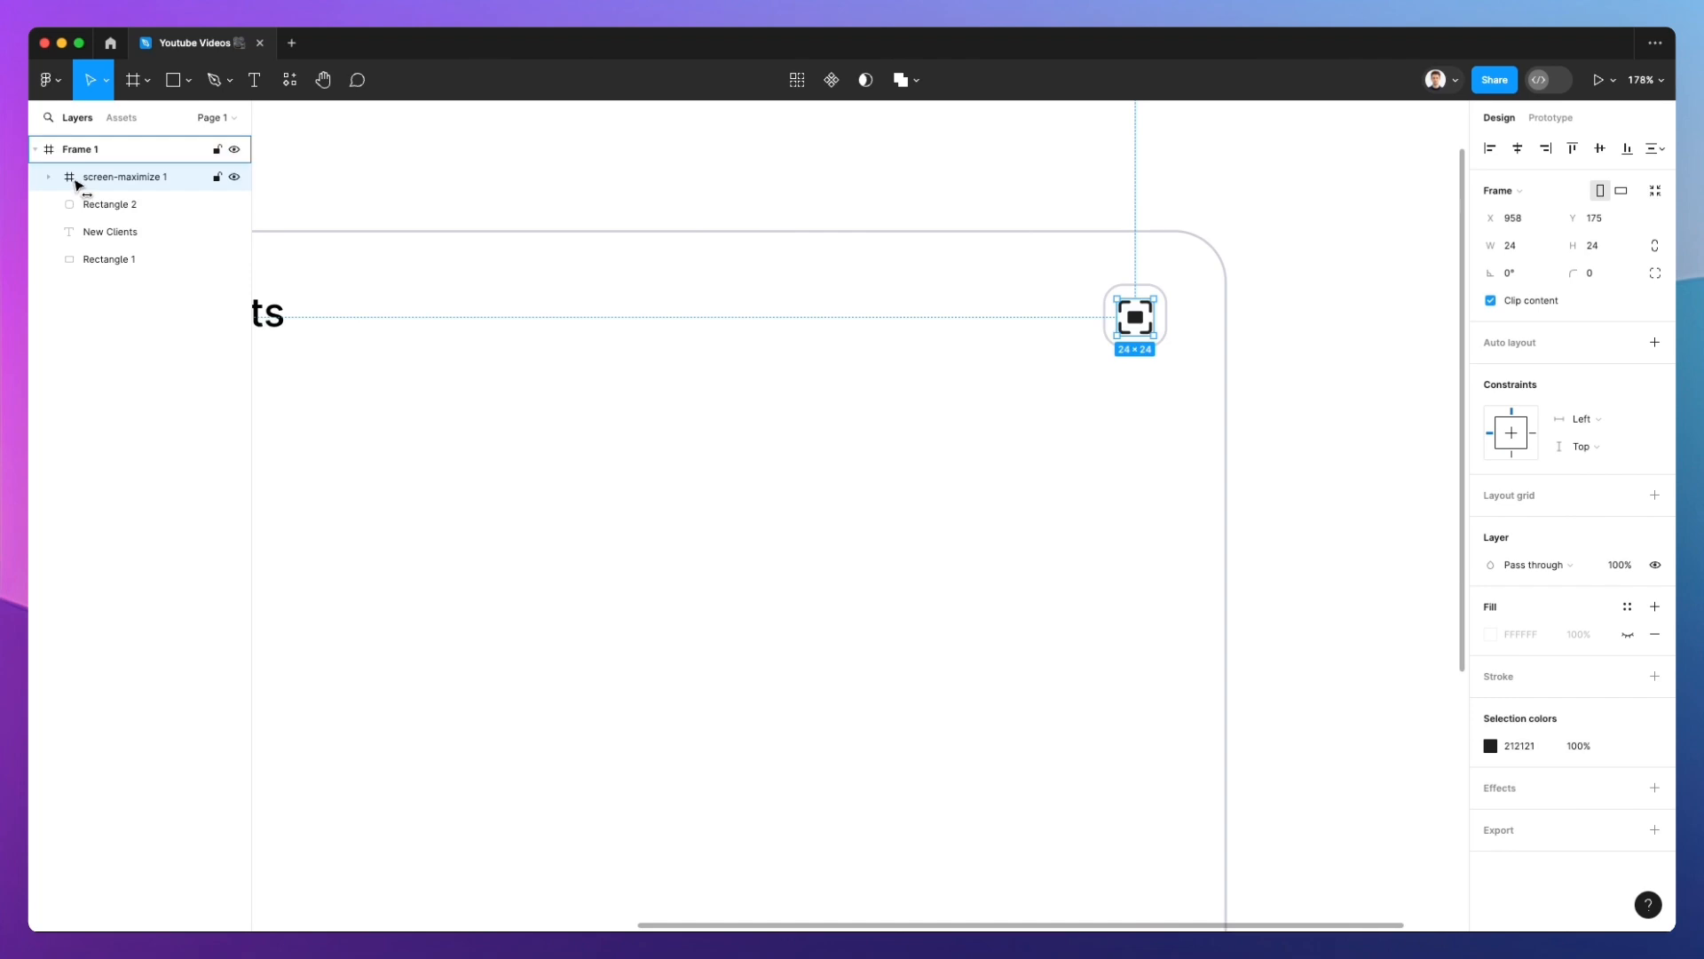
Ungroup the screen-maximize icon down to its vectors and merge them with a Union
{"action": "key", "text": "super+shift+g"}
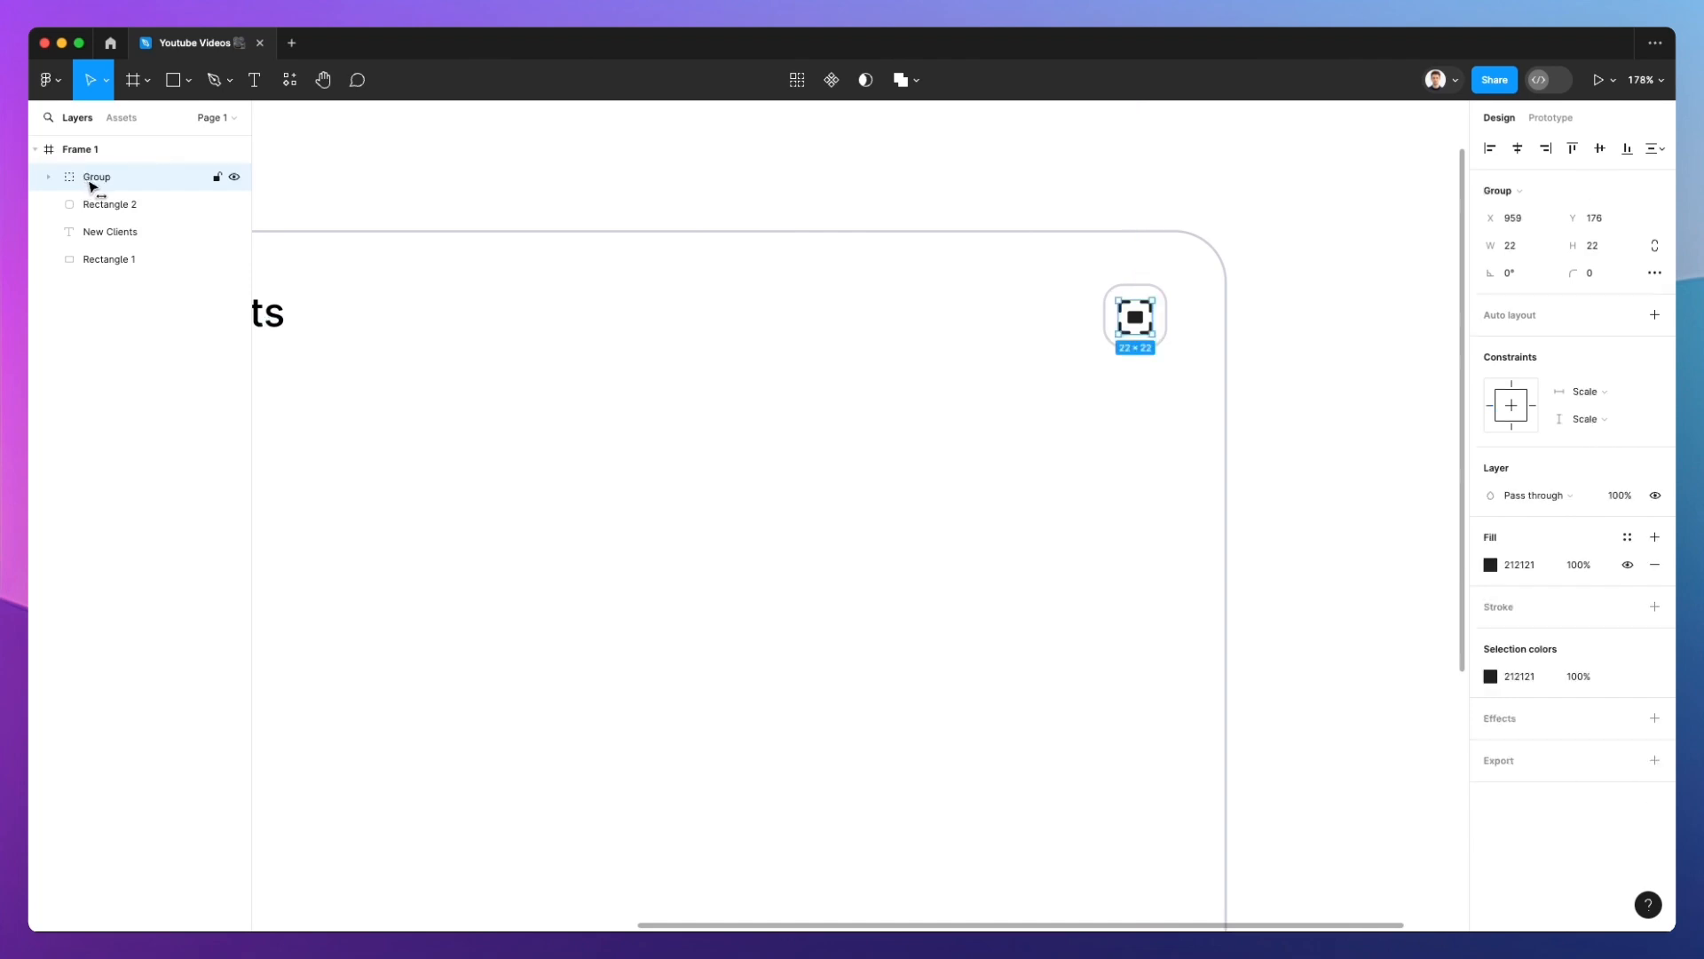
{"action": "key", "text": "super+shift+g"}
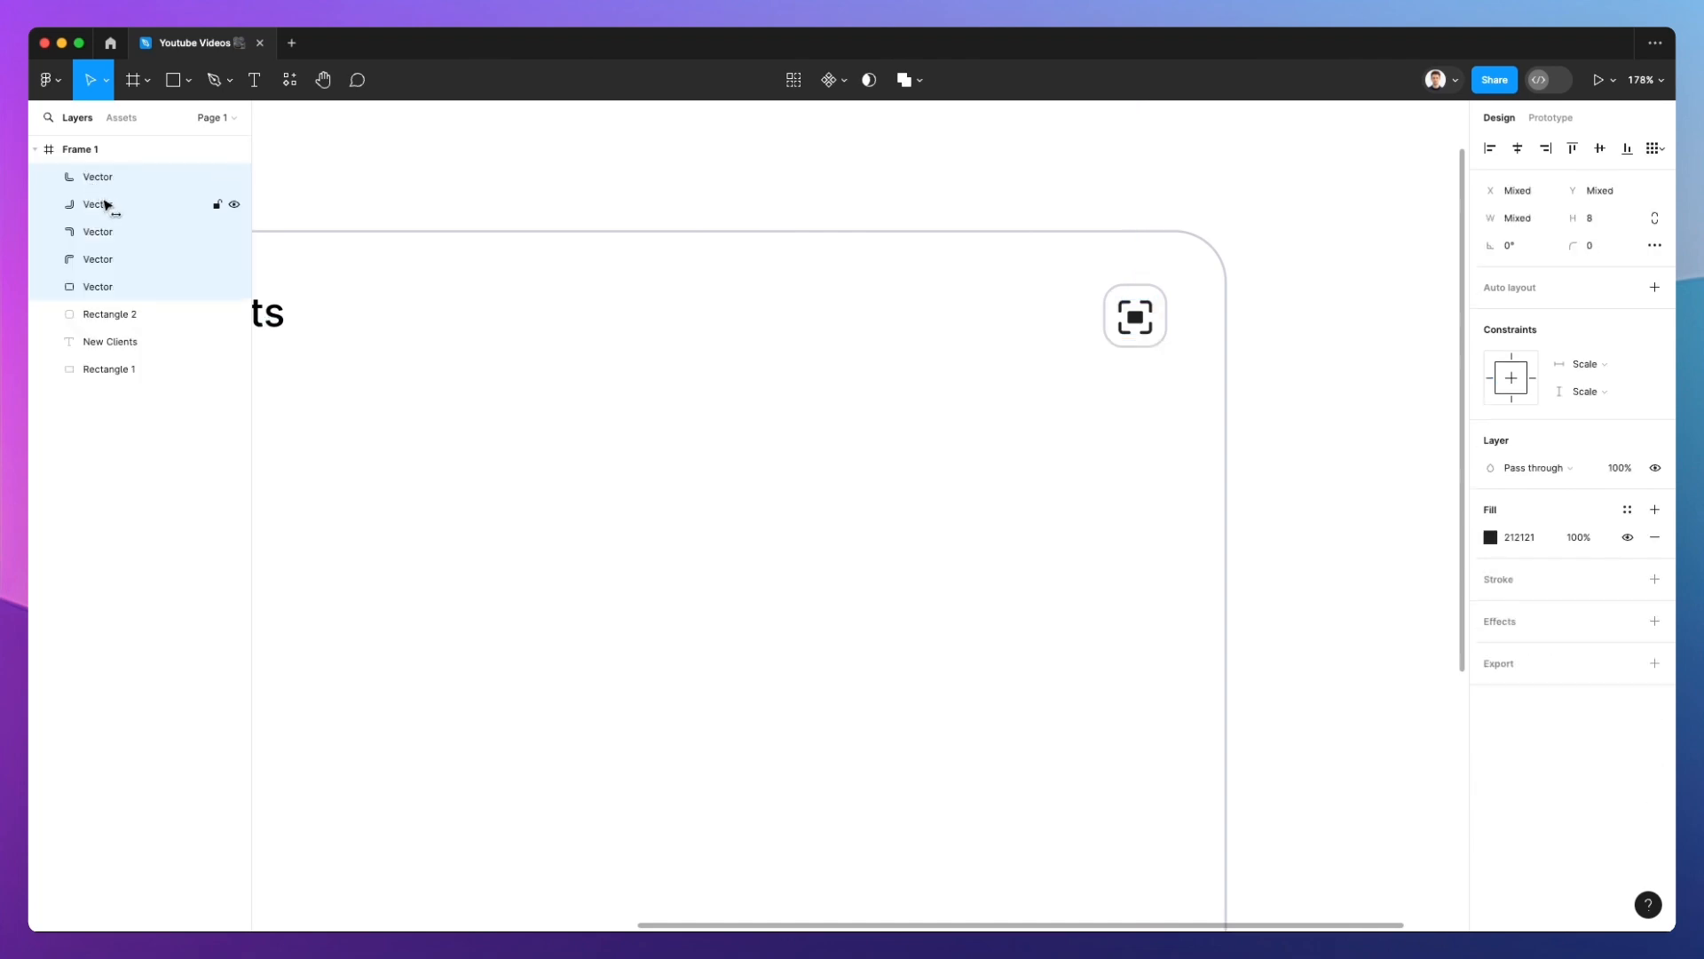
{"action": "left_click", "coordinate": [904, 81]}
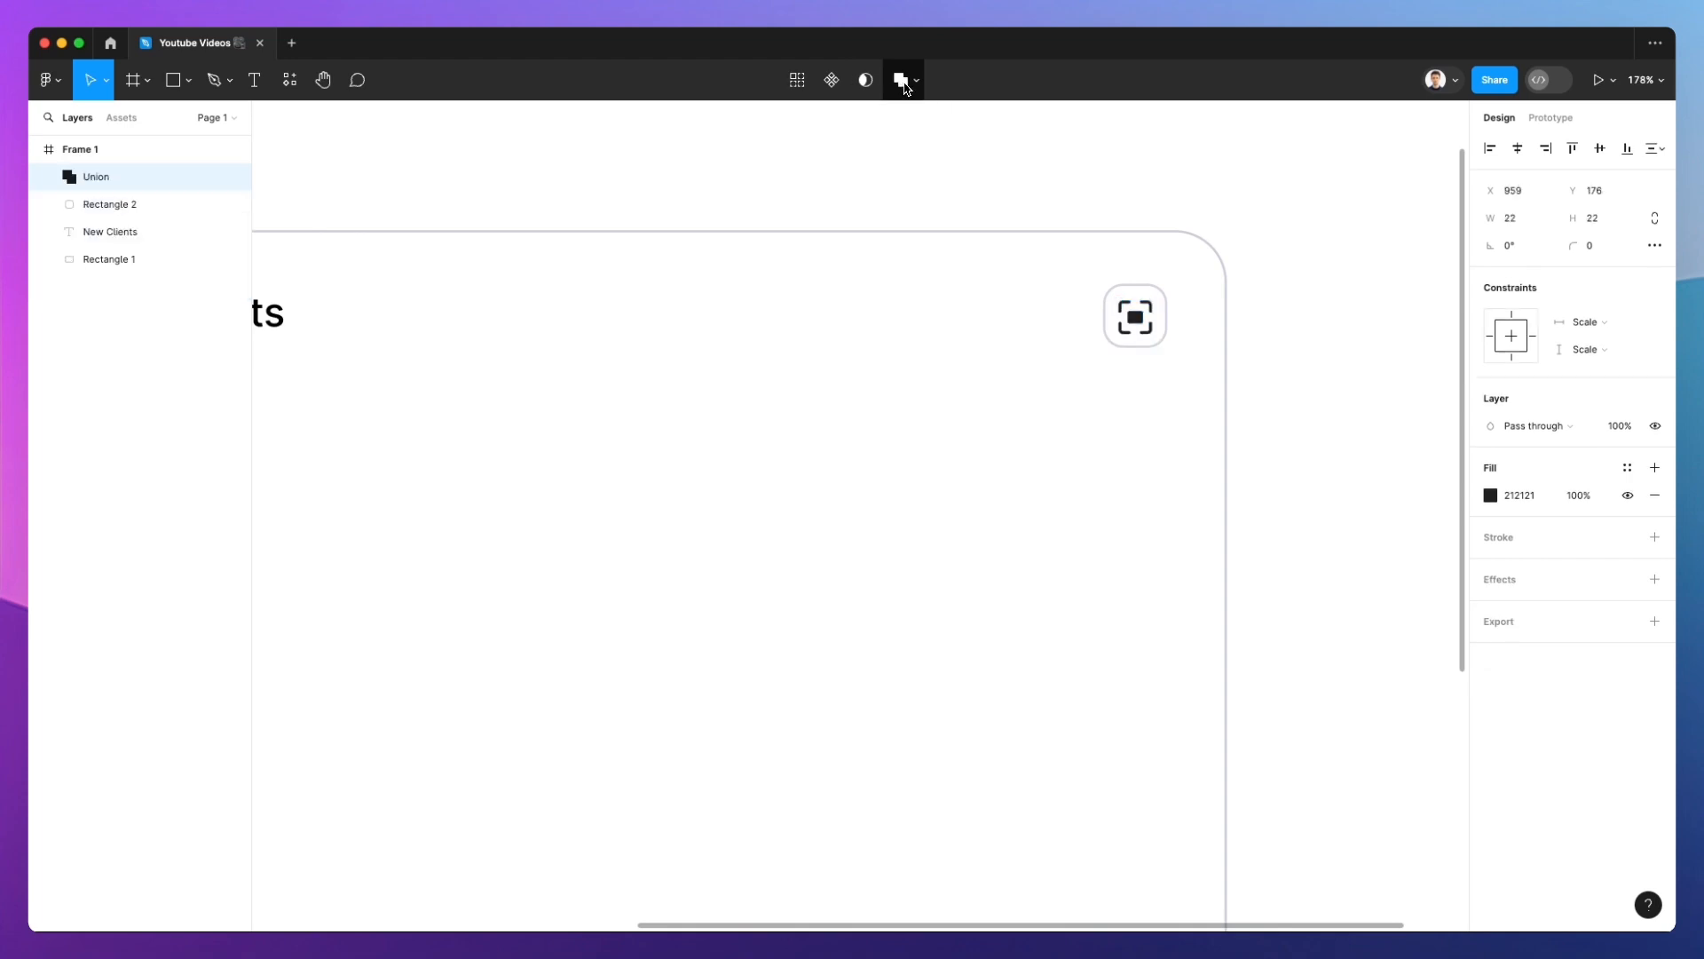
Move the merged icon up slightly to Y 175 and combine it with the rounded square in an auto layout frame
{"action": "scroll", "coordinate": [1135, 319], "scroll_direction": "up", "scroll_amount": 5}
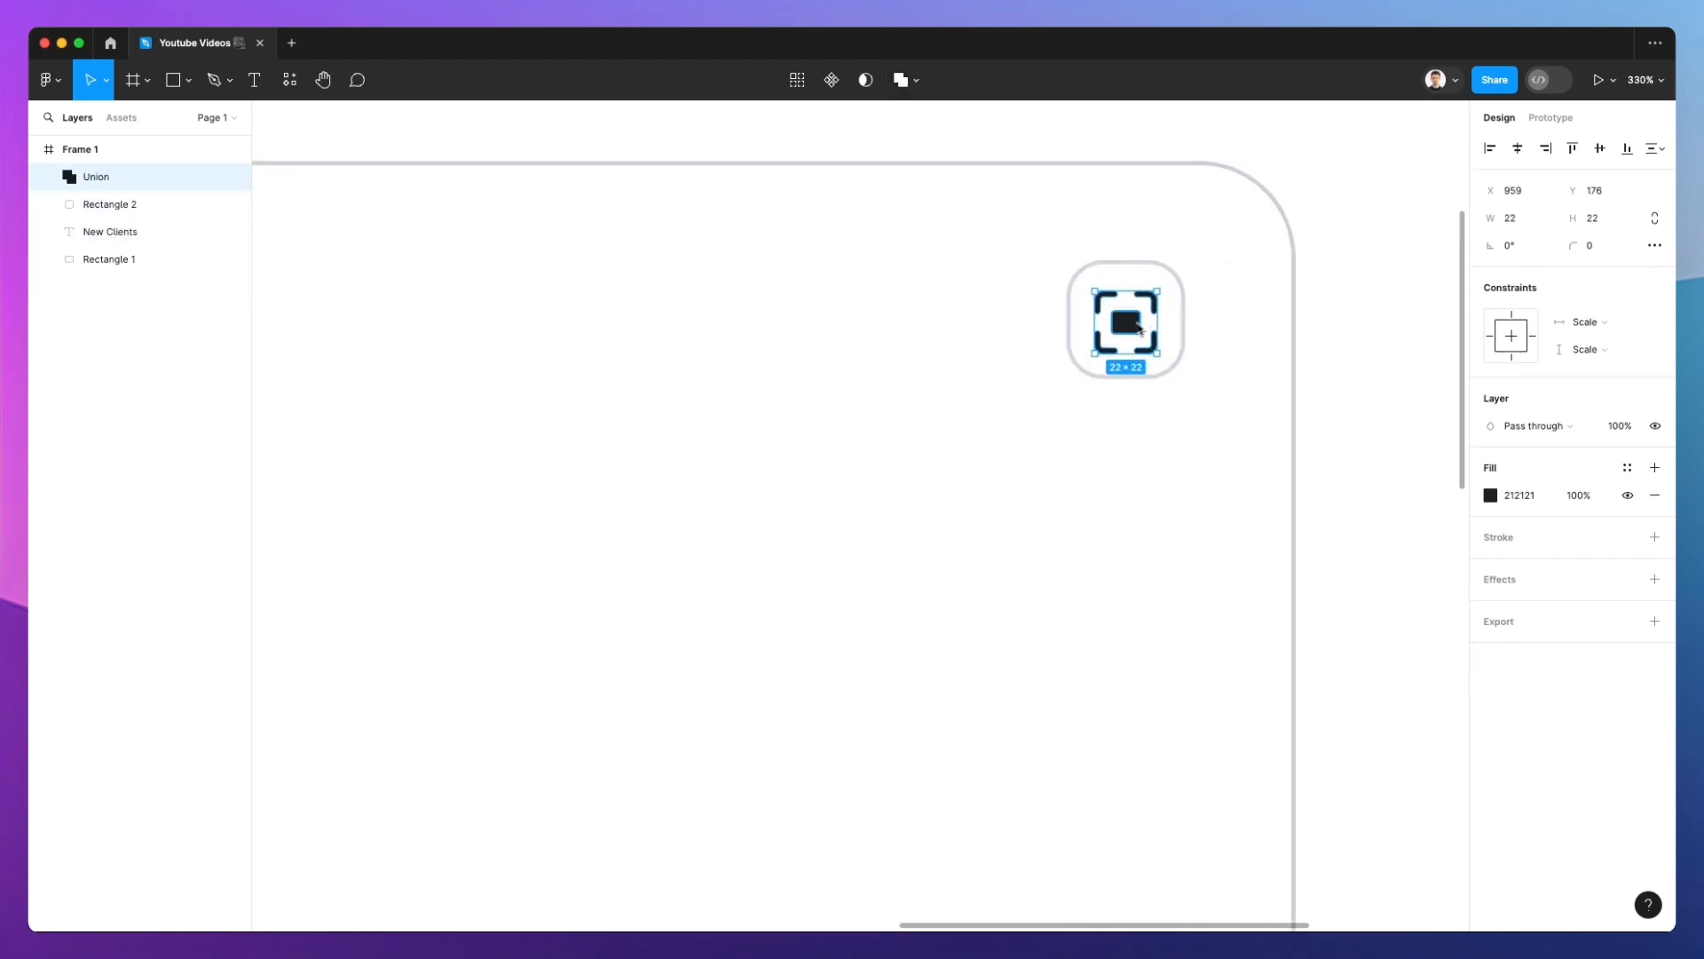
{"action": "left_click_drag", "start_coordinate": [1125, 315], "coordinate": [1129, 316]}
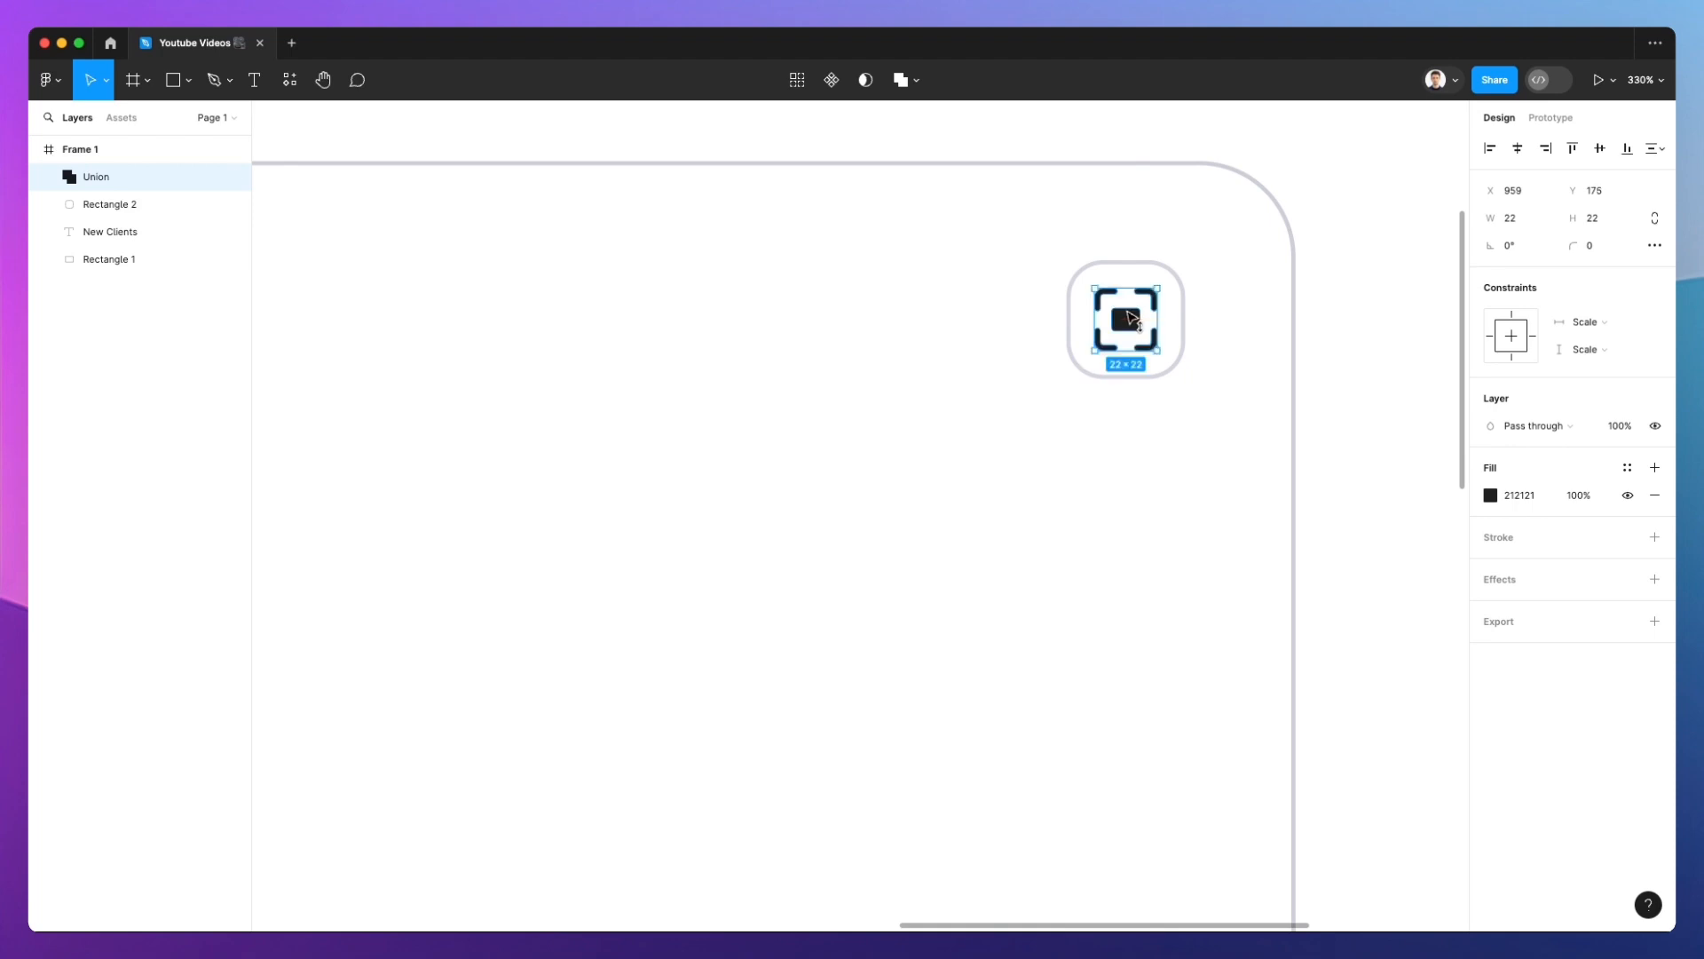
{"action": "left_click", "coordinate": [161, 214], "text": "shift"}
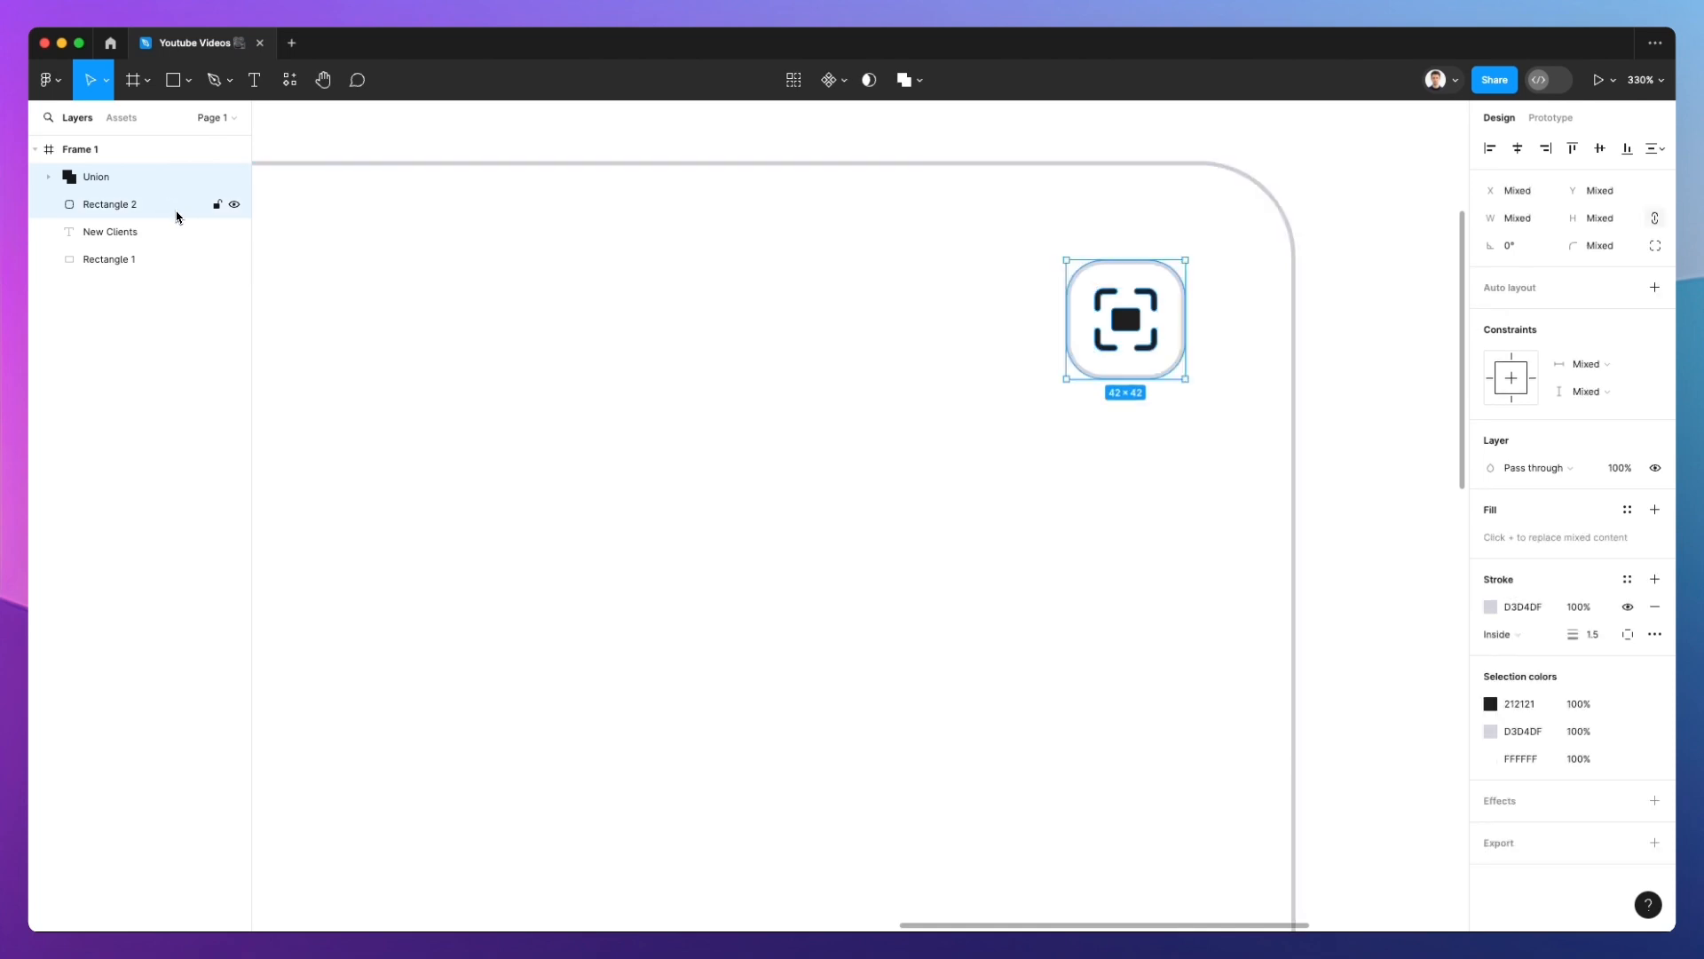
{"action": "key", "text": "shift+a"}
{"action": "scroll", "coordinate": [996, 276], "scroll_direction": "down", "scroll_amount": 2}
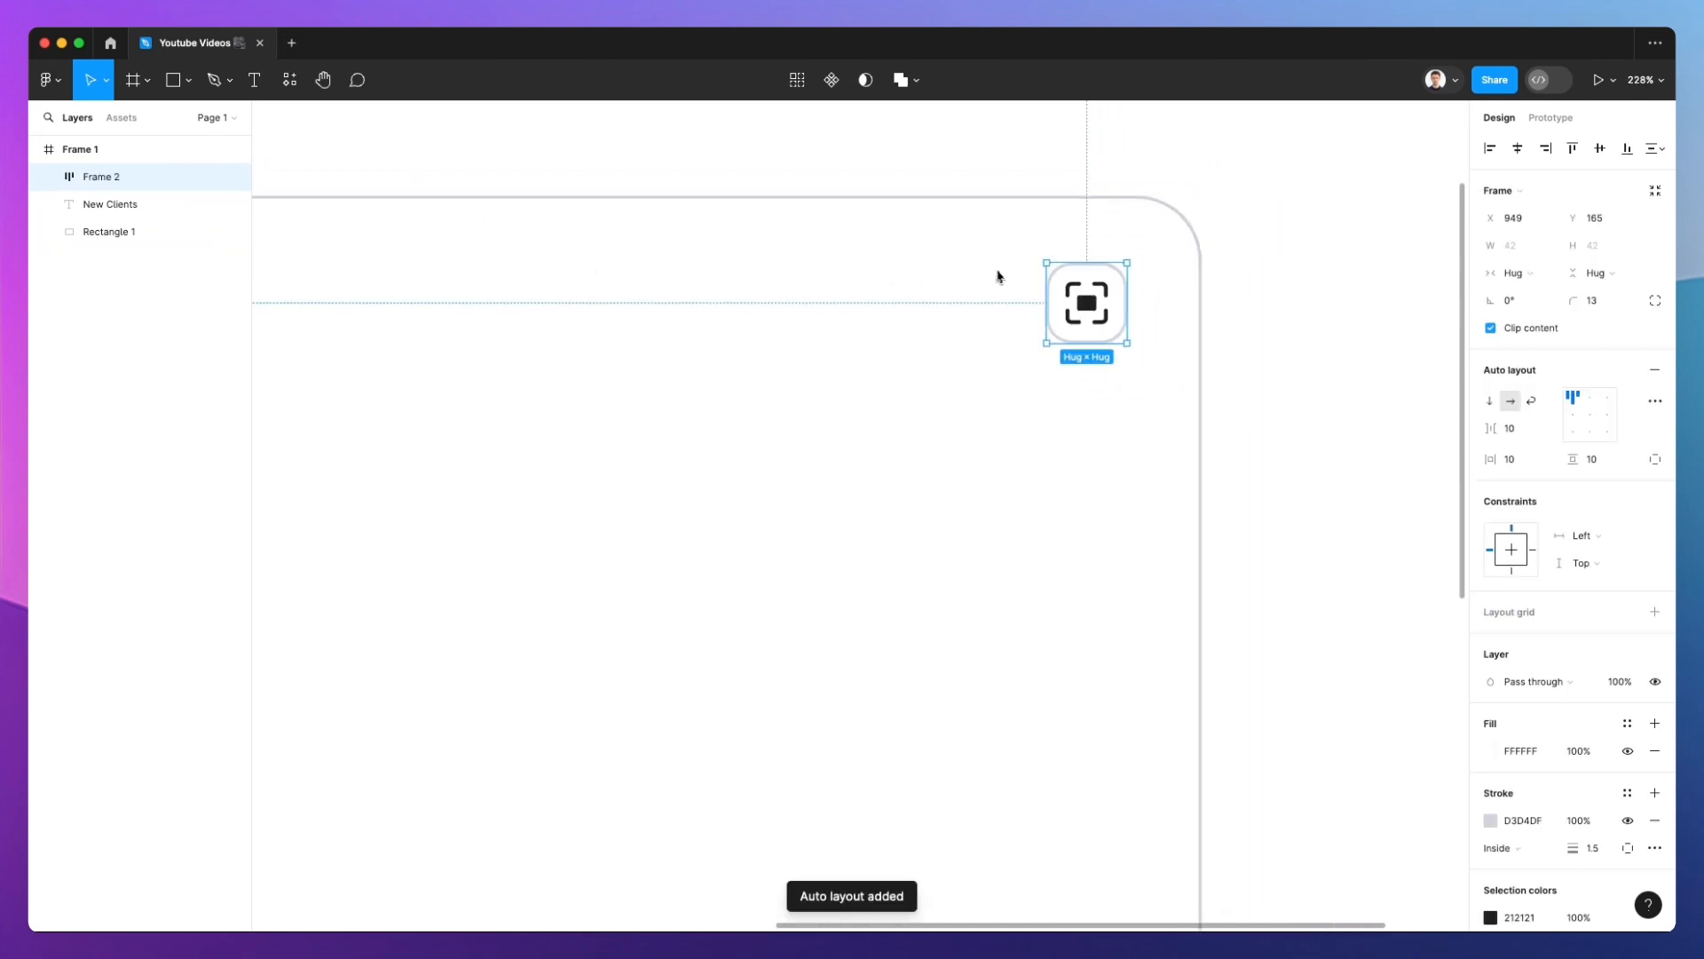
Rename the icon's auto layout frame to "Icon"
{"action": "scroll", "coordinate": [997, 276], "scroll_direction": "down", "scroll_amount": 2}
{"action": "double_click", "coordinate": [118, 180]}
{"action": "type", "text": "Ic"}
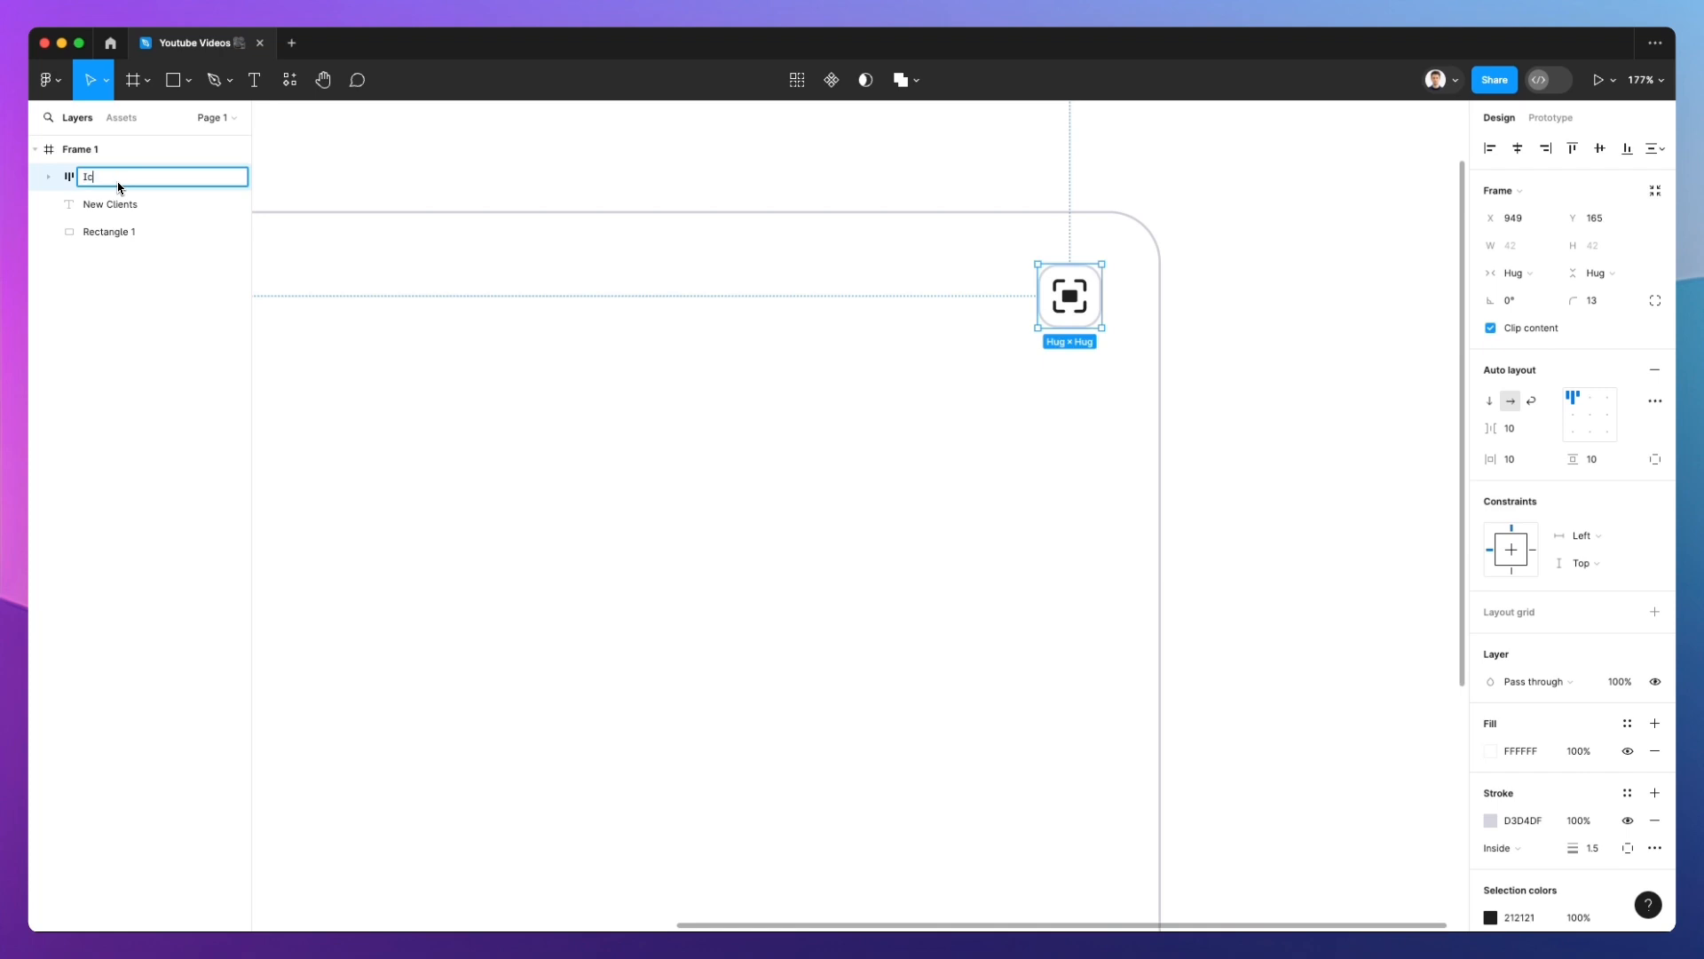
{"action": "type", "text": "on"}
{"action": "key", "text": "Return"}
Recolor the Union shape inside the Icon frame, trying blue, violet and pale gray tones before settling on muted blue-gray 8789B5
{"action": "scroll", "coordinate": [1004, 278], "scroll_direction": "down", "scroll_amount": 2}
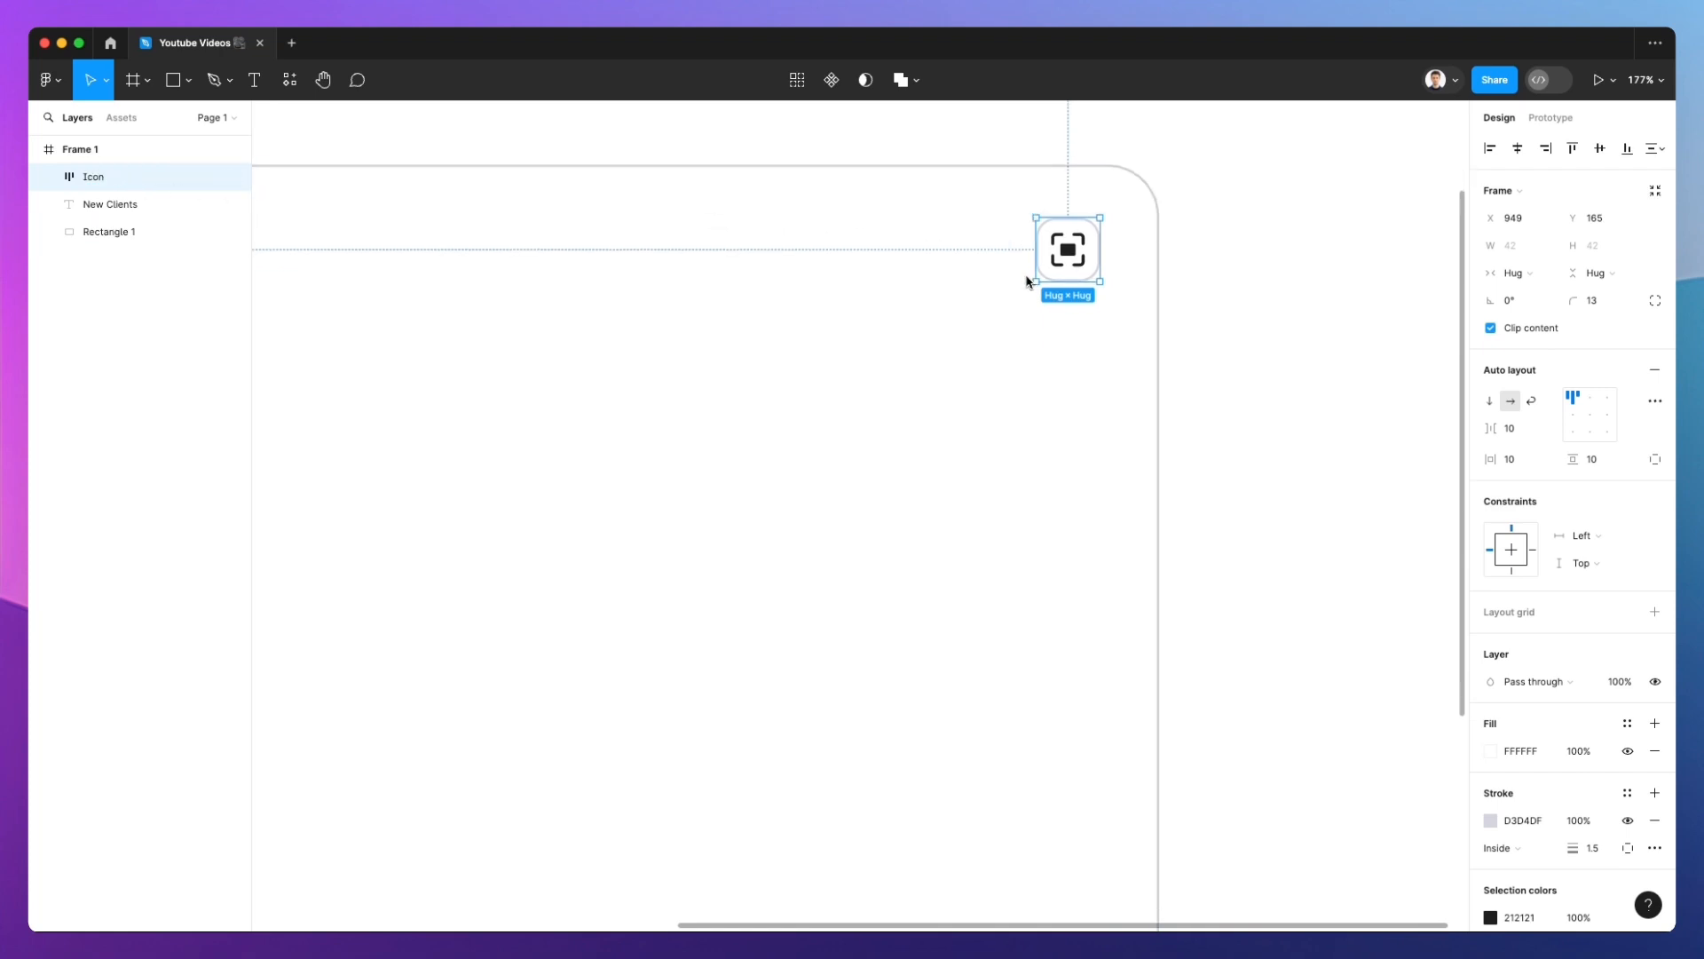
{"action": "scroll", "coordinate": [1029, 283], "scroll_direction": "down", "scroll_amount": 2}
{"action": "double_click", "coordinate": [1058, 257]}
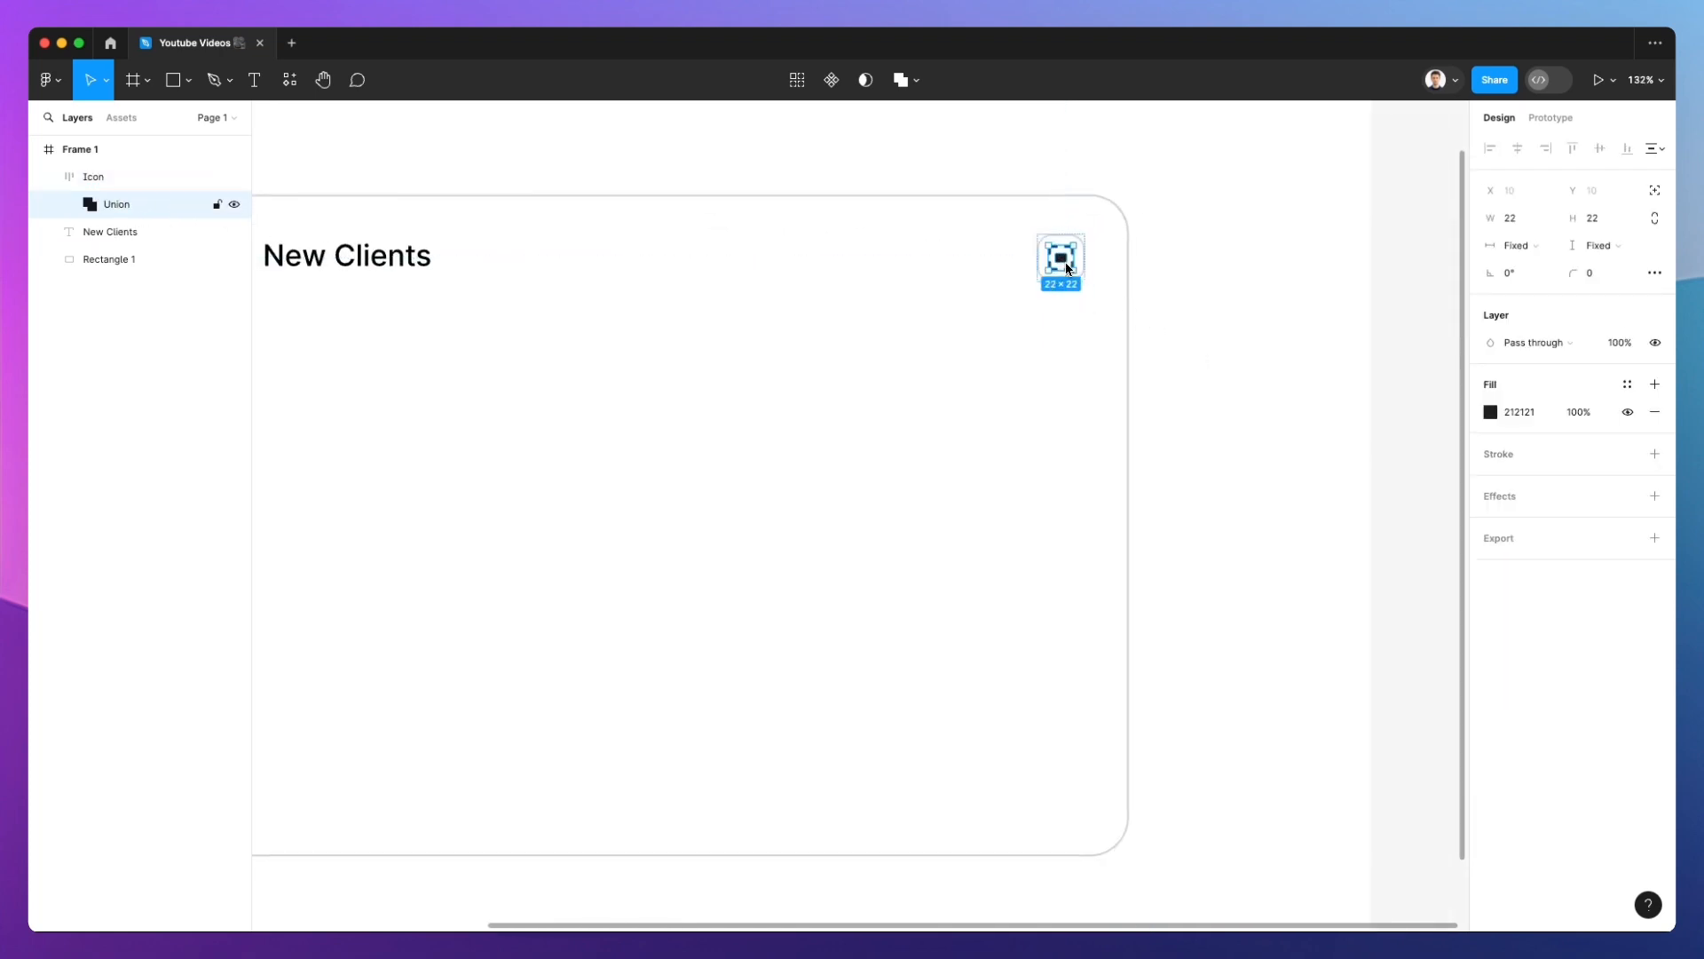
{"action": "left_click", "coordinate": [1491, 412]}
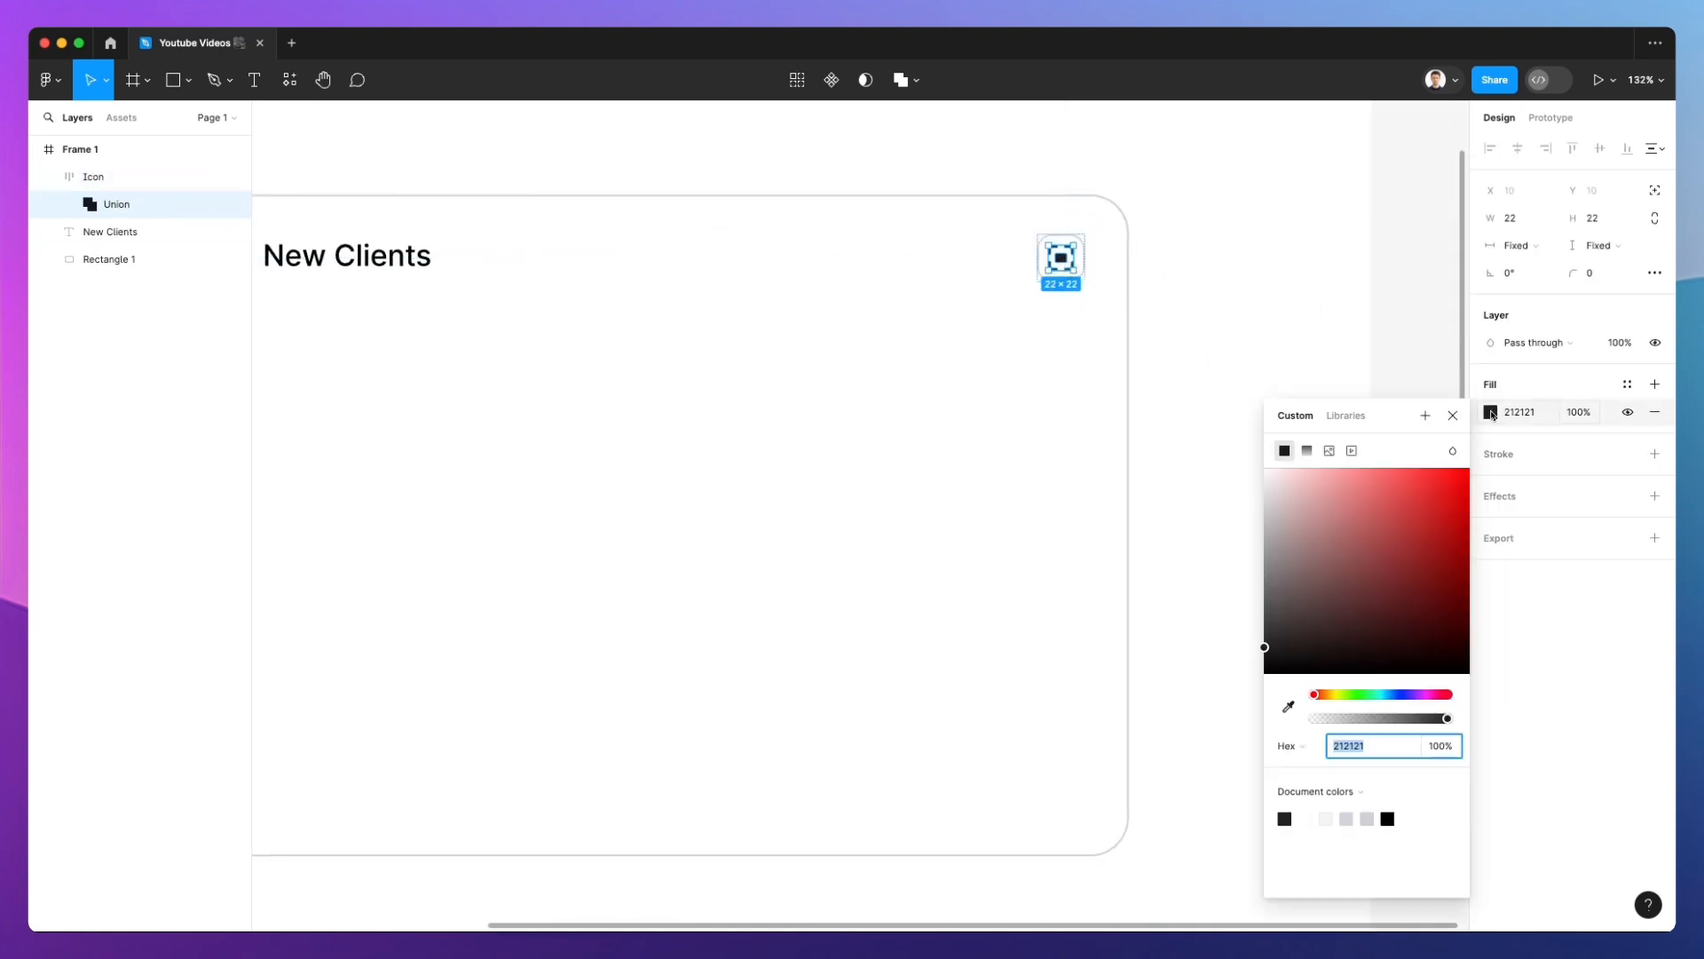
{"action": "left_click", "coordinate": [1406, 702]}
{"action": "left_click_drag", "start_coordinate": [1279, 571], "coordinate": [1476, 488]}
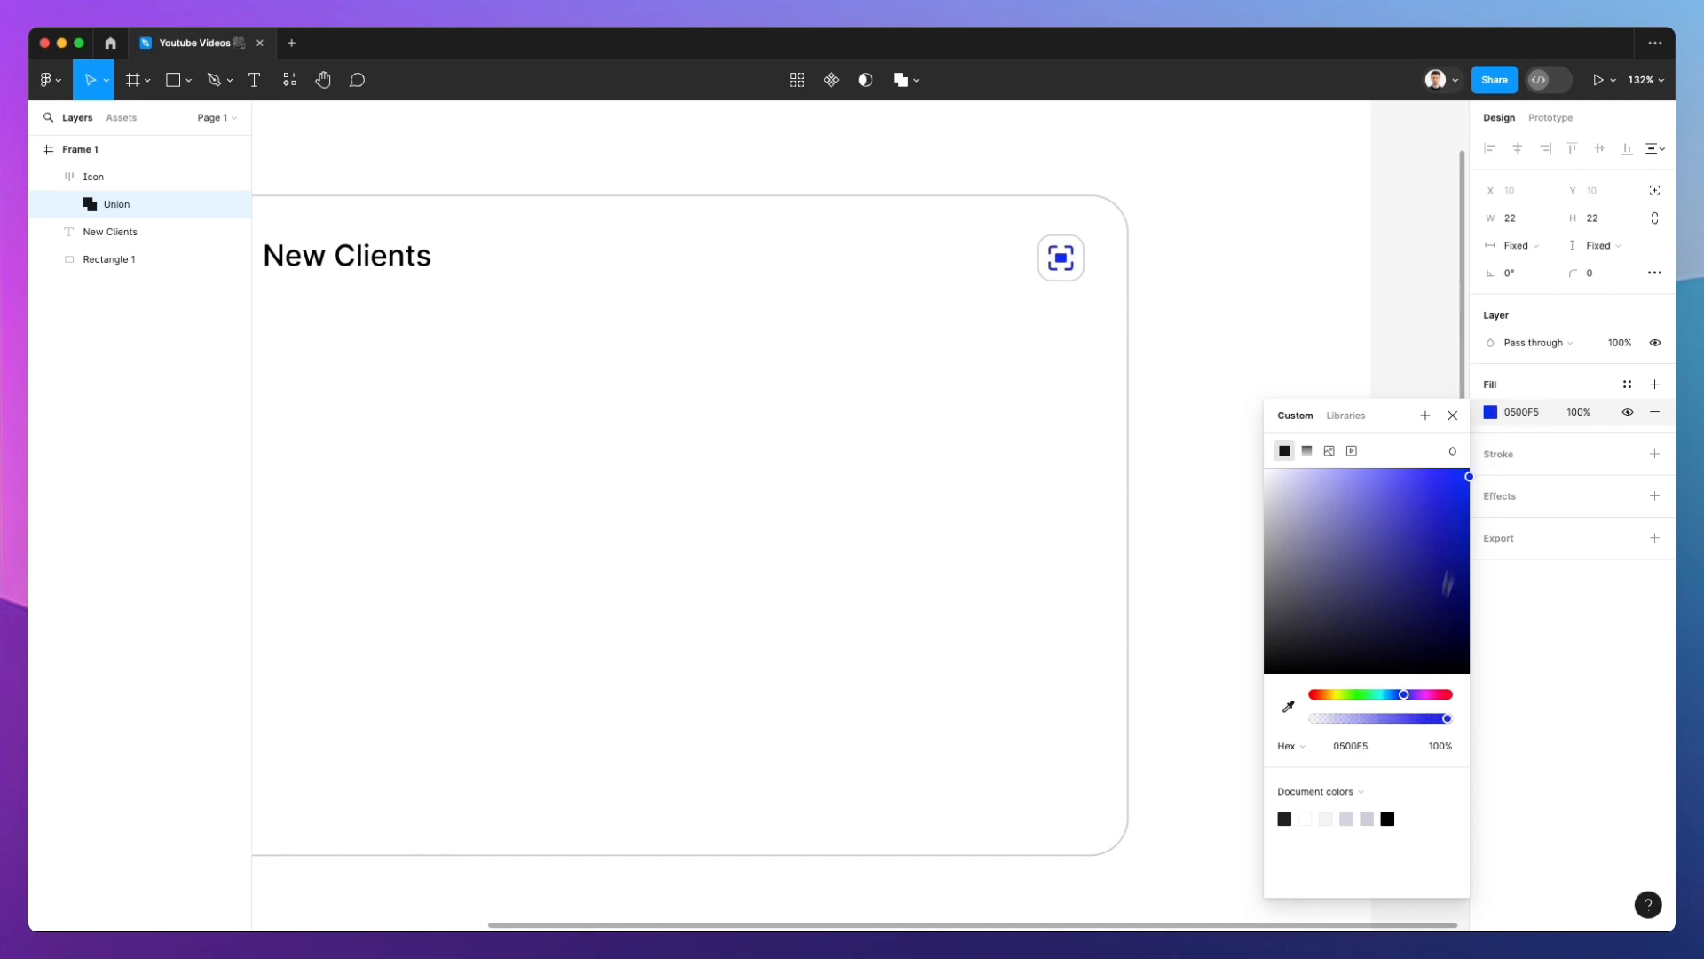
{"action": "left_click_drag", "start_coordinate": [1408, 705], "coordinate": [1412, 701]}
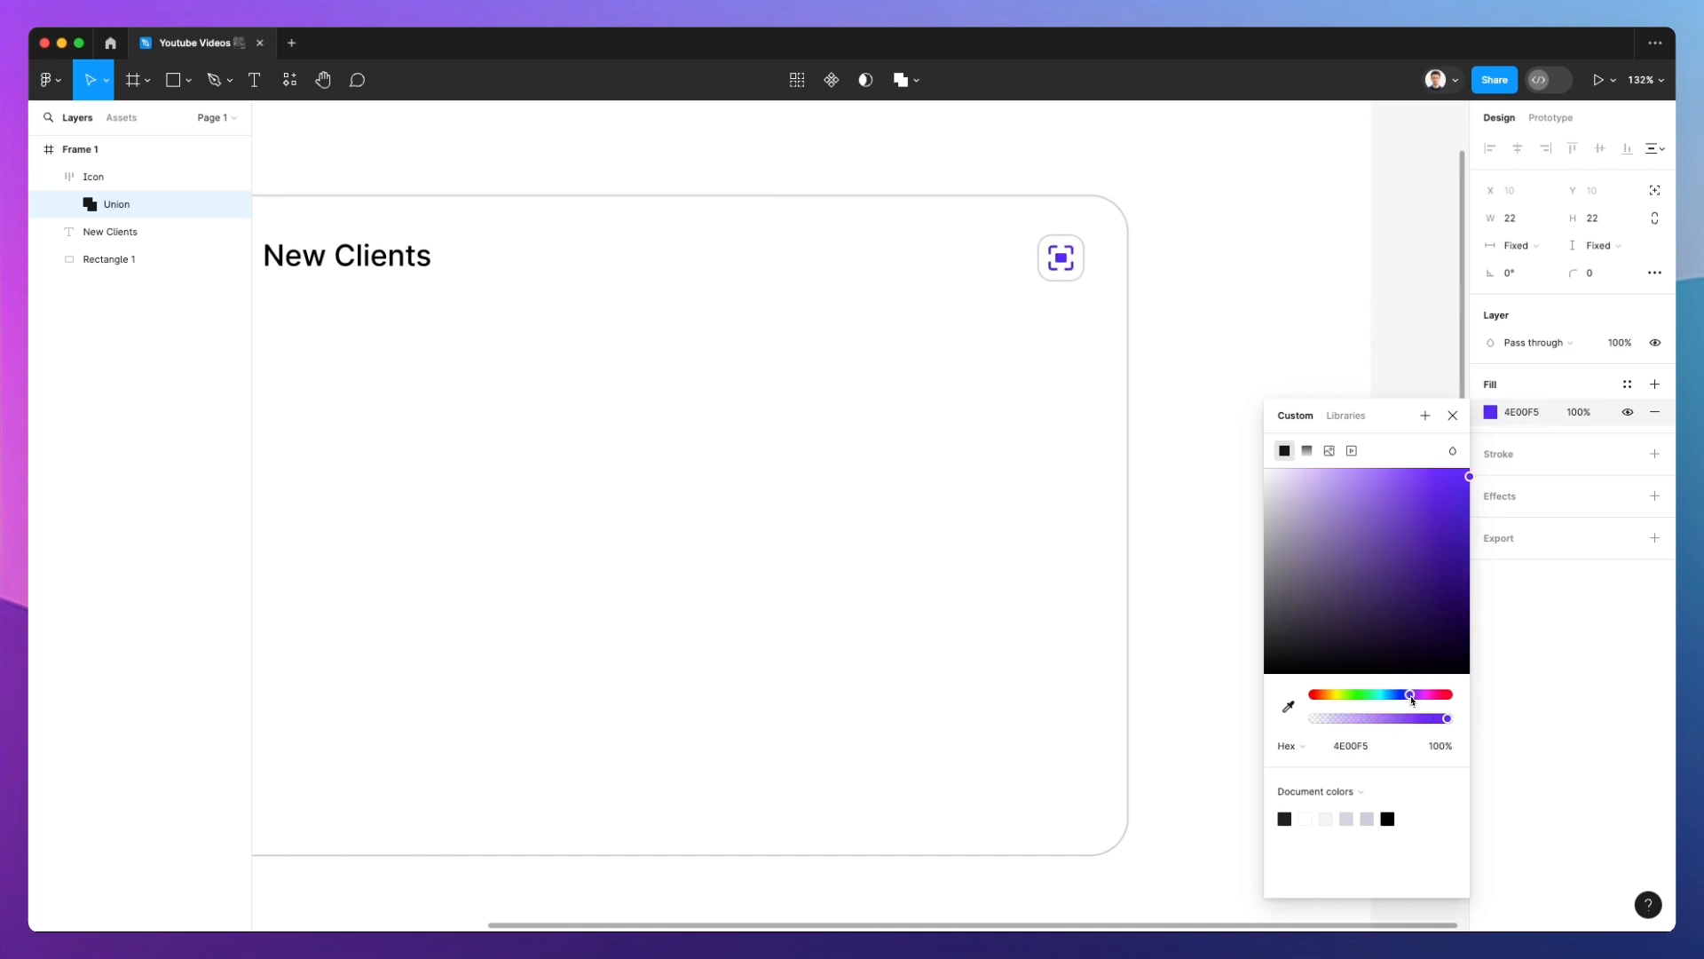
{"action": "left_click_drag", "start_coordinate": [1286, 525], "coordinate": [1291, 505]}
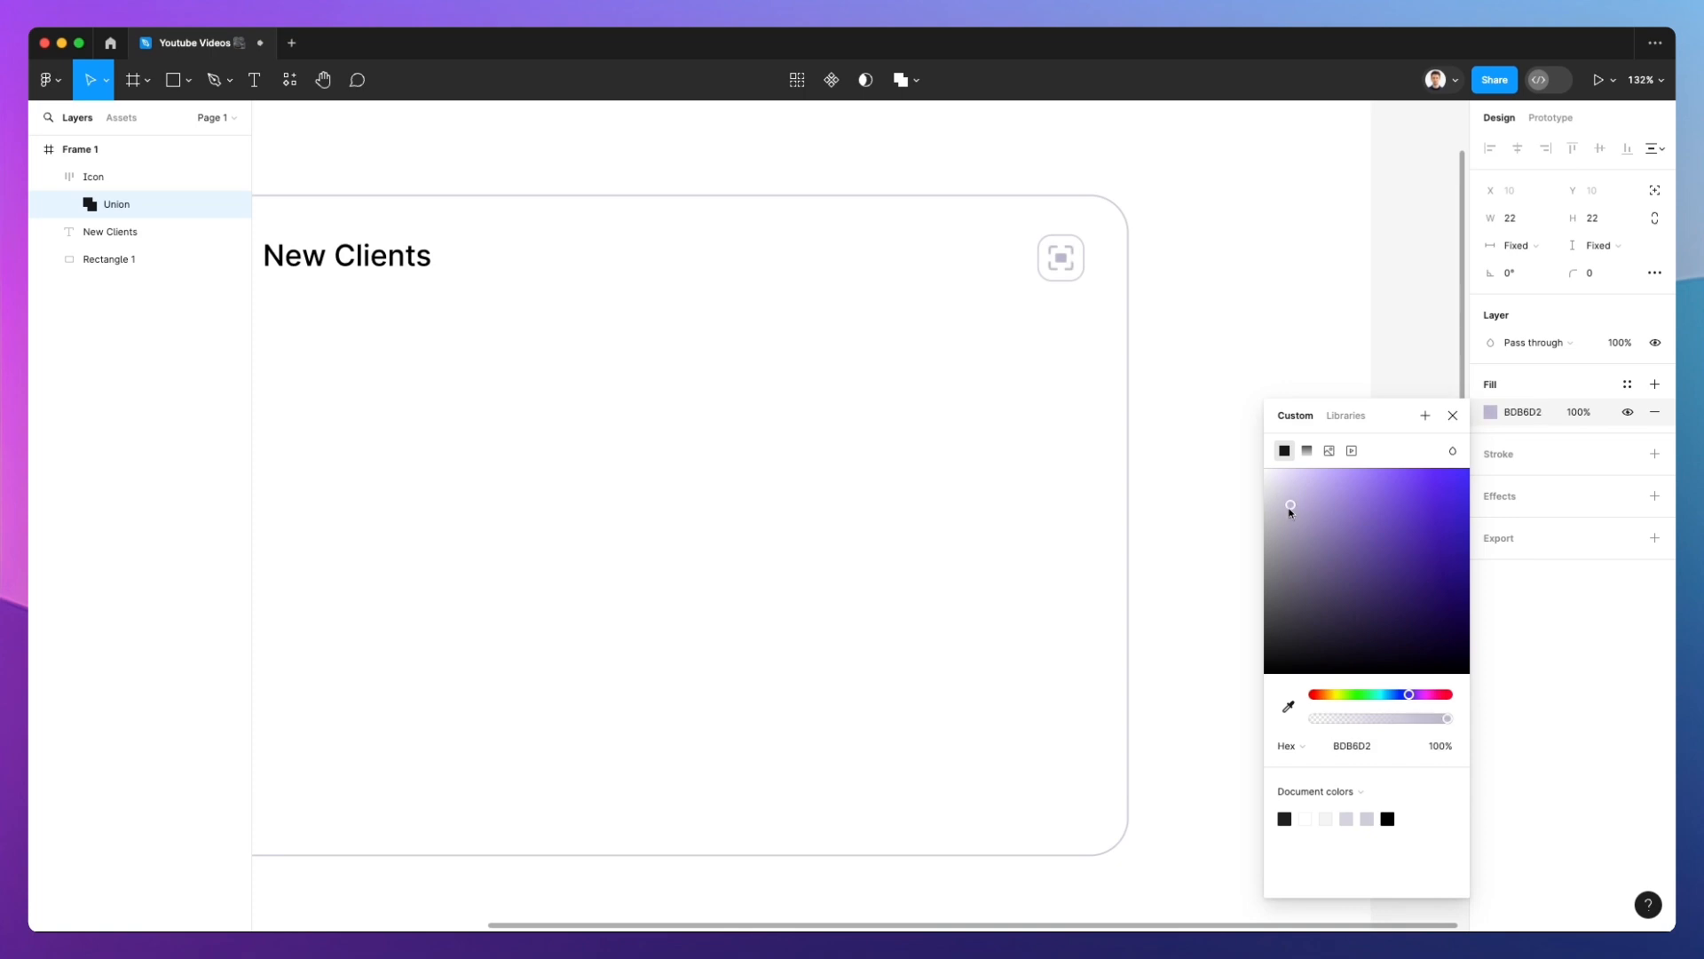
{"action": "left_click_drag", "start_coordinate": [1409, 695], "coordinate": [1402, 697]}
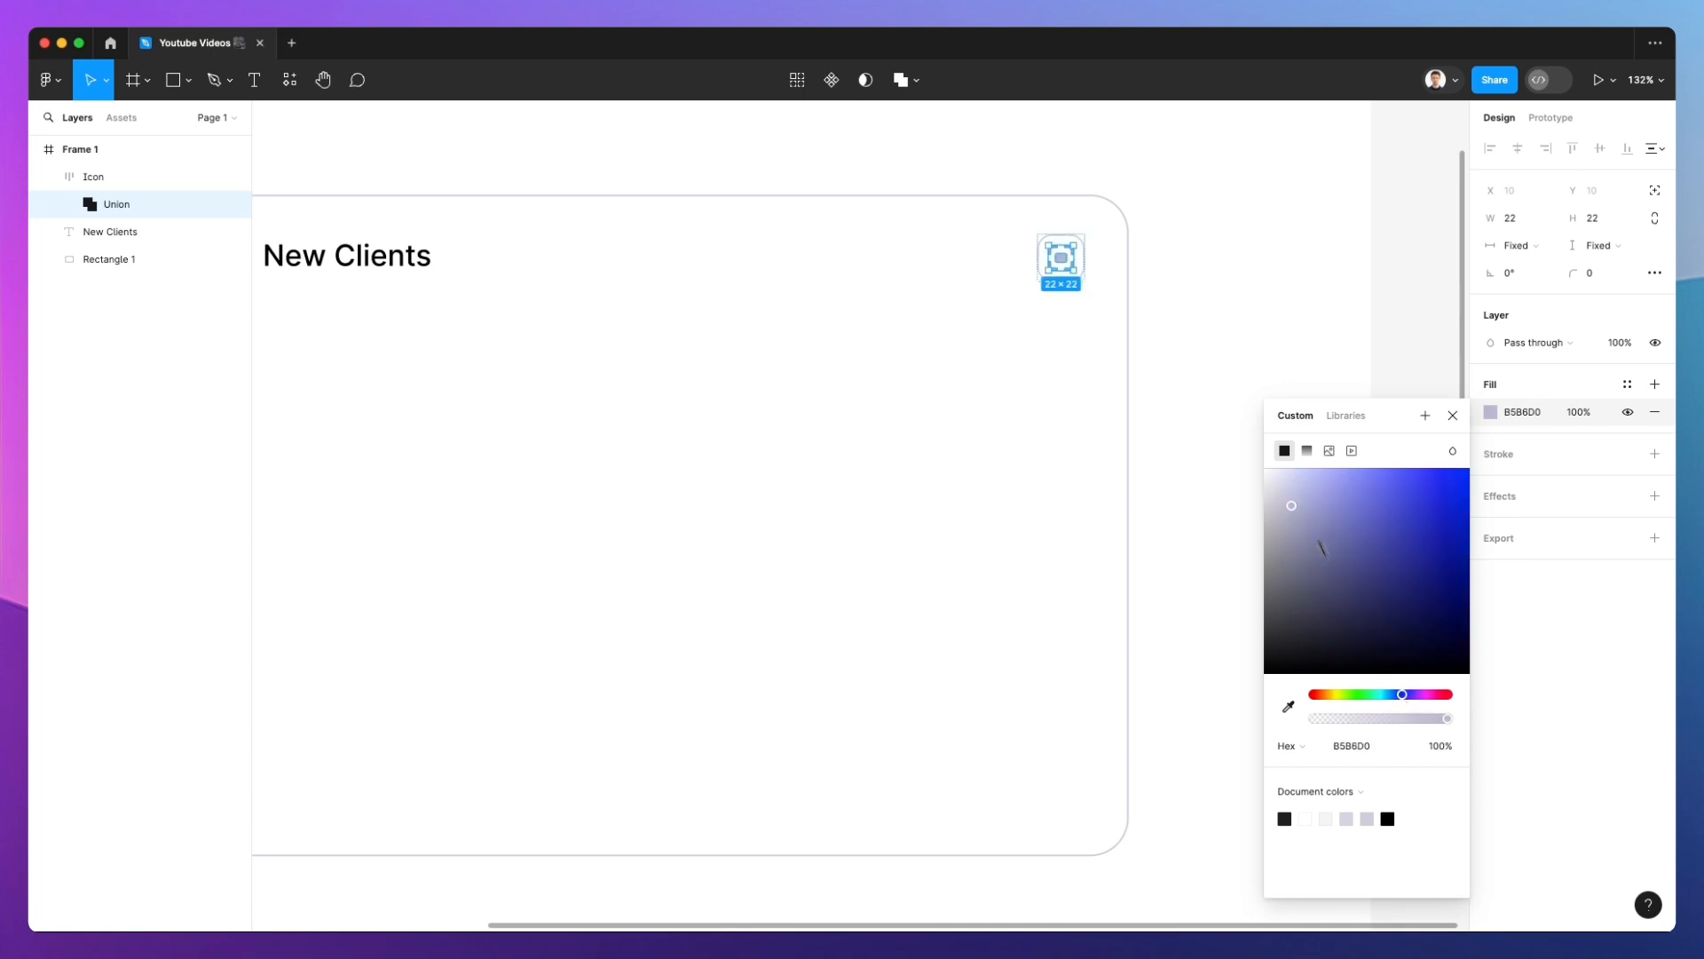
{"action": "left_click_drag", "start_coordinate": [1279, 495], "coordinate": [1316, 533]}
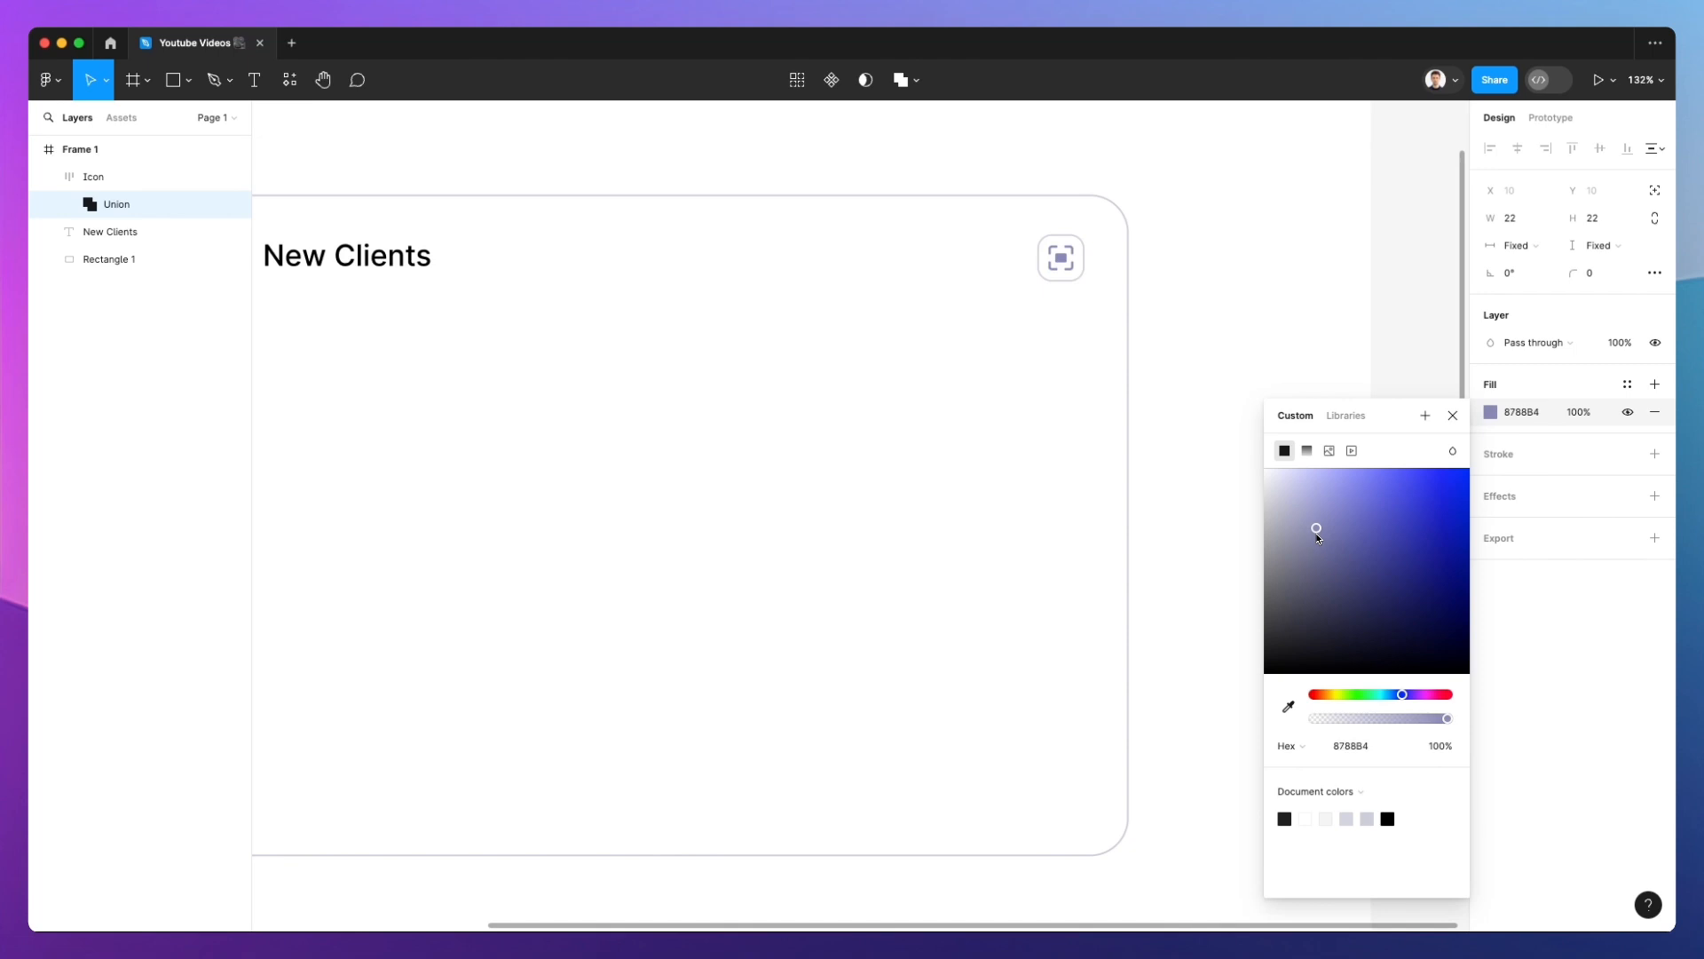
{"action": "left_click", "coordinate": [1259, 316]}
Scale the Icon frame up proportionally to about 50 × 50, keeping its right edge in place
{"action": "scroll", "coordinate": [1253, 293], "scroll_direction": "down", "scroll_amount": 3}
{"action": "left_click", "coordinate": [1109, 268]}
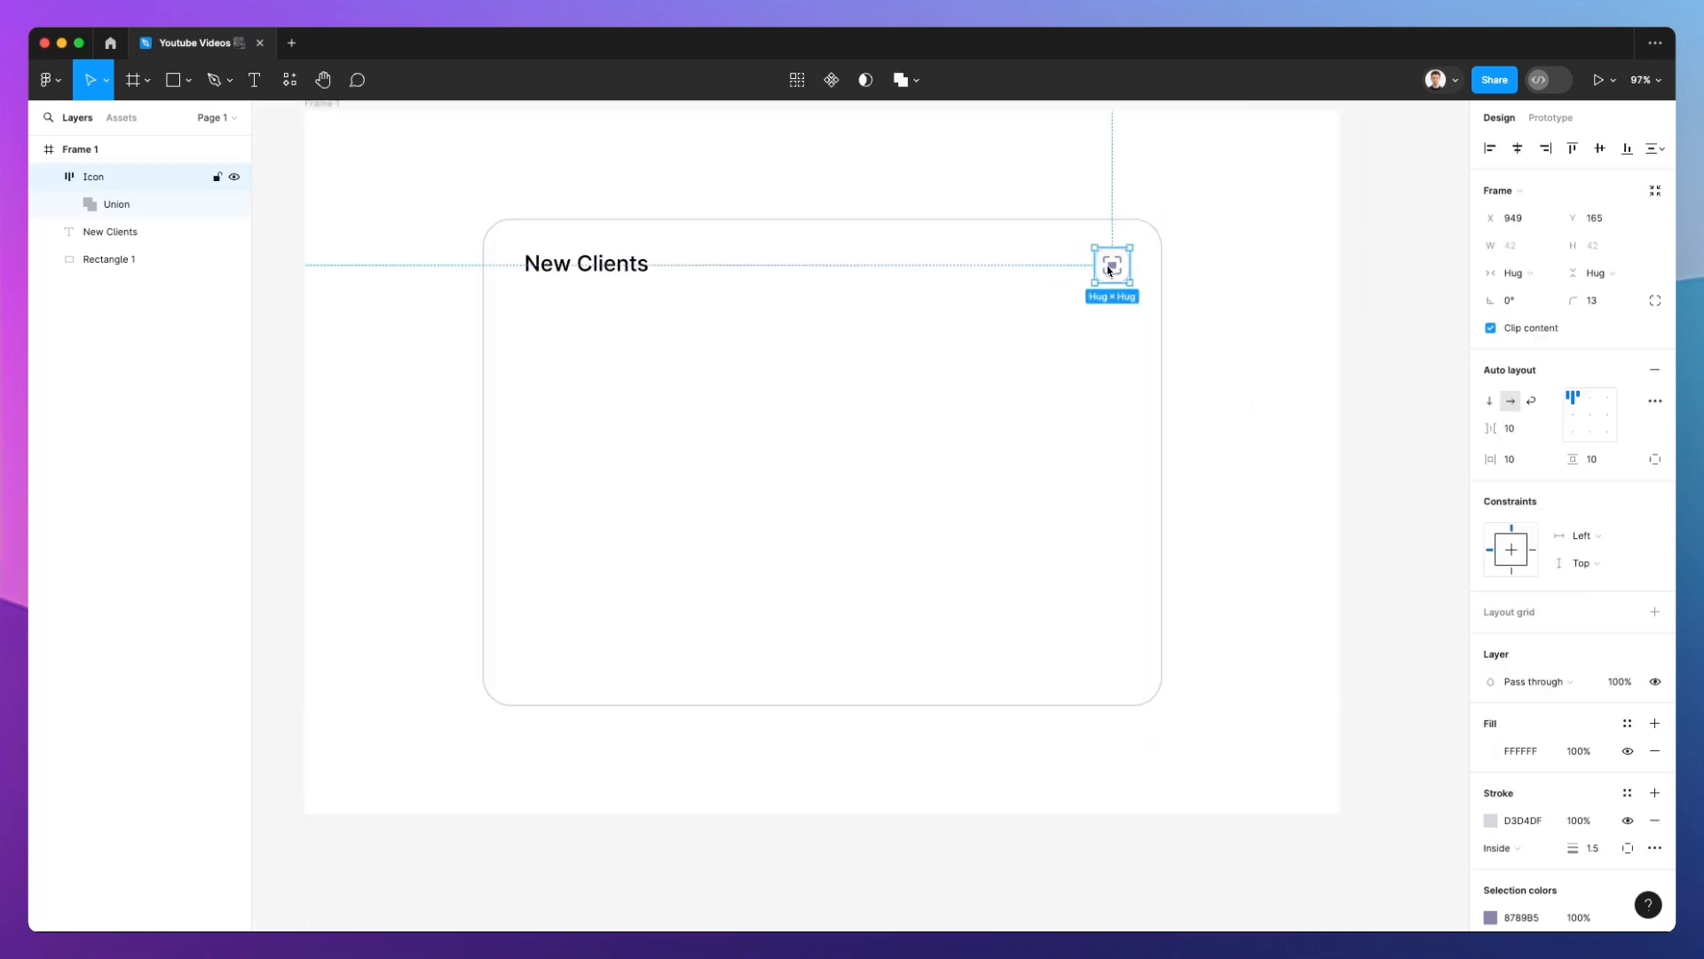
{"action": "key", "text": "k"}
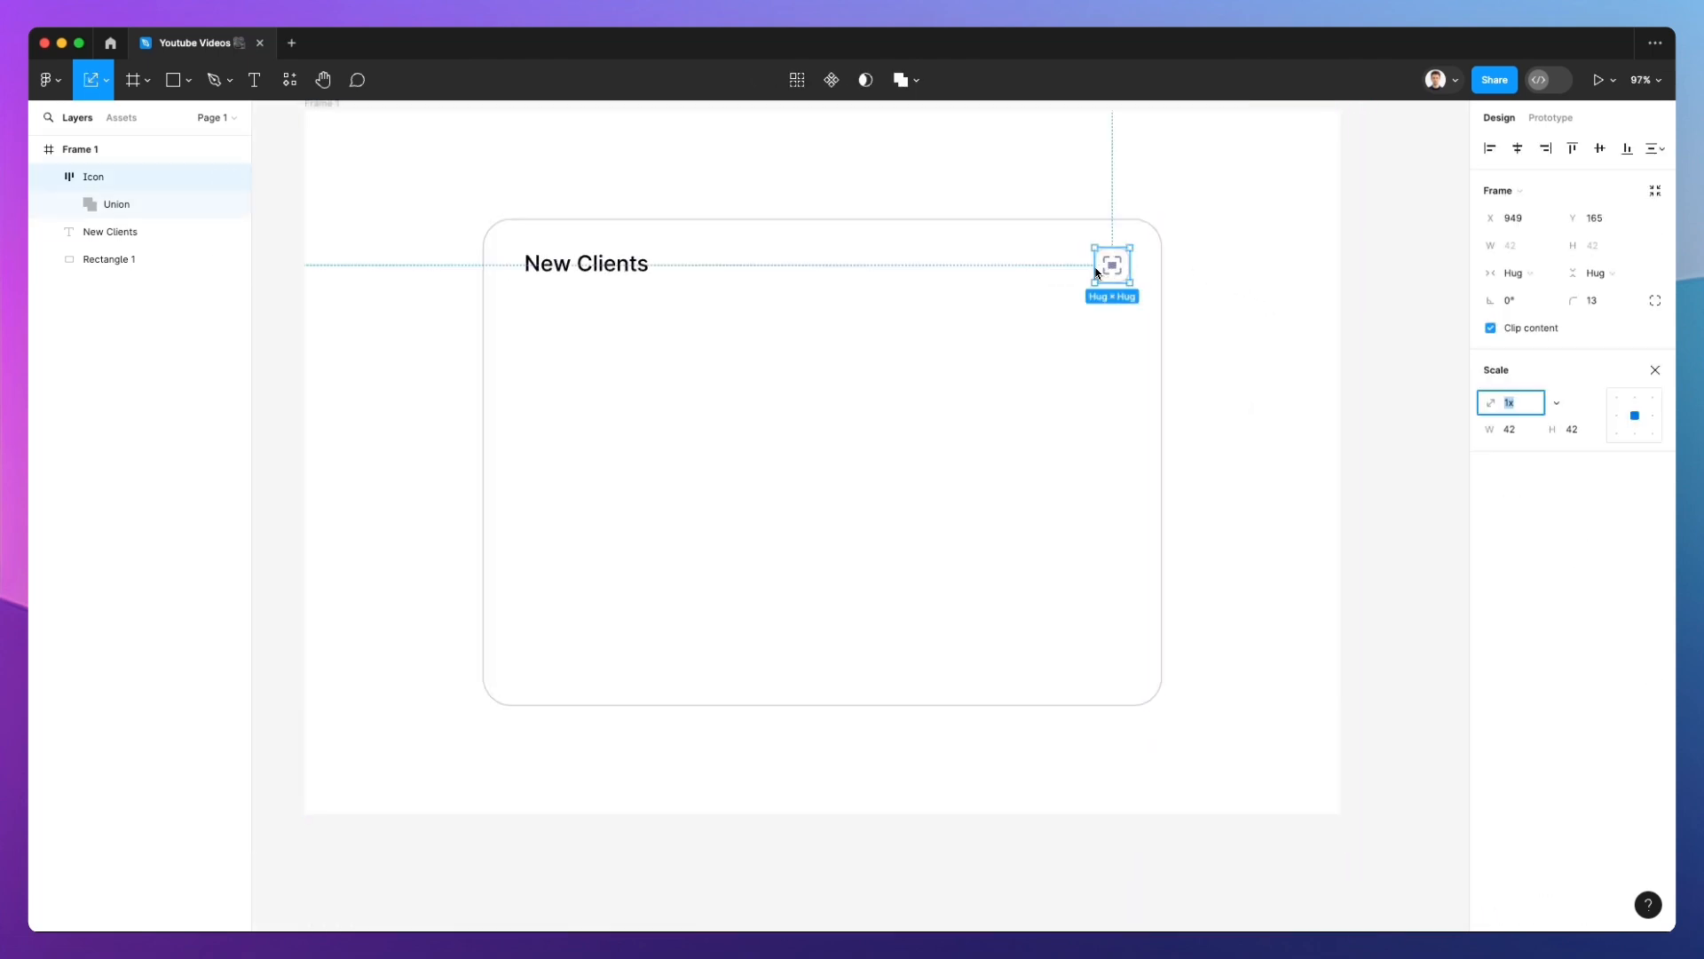
{"action": "left_click_drag", "start_coordinate": [1097, 272], "coordinate": [1085, 266]}
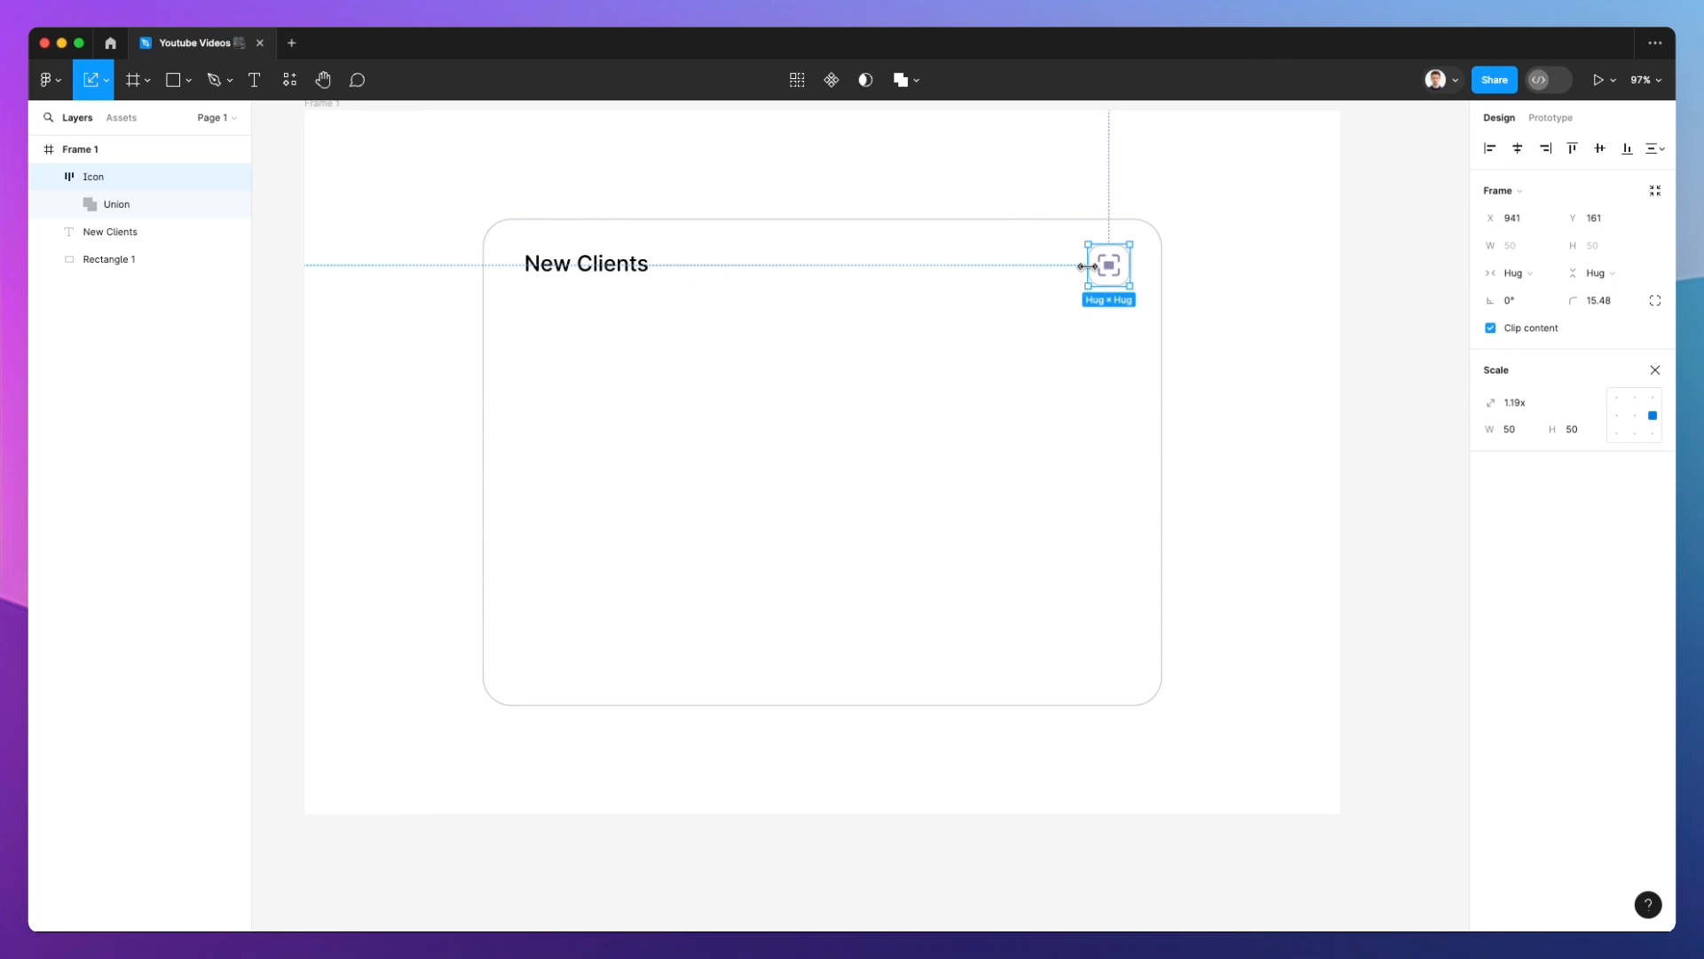
Combine the "New Clients" title and the Icon frame in a horizontal auto layout frame
{"action": "left_click", "coordinate": [603, 266], "text": "shift"}
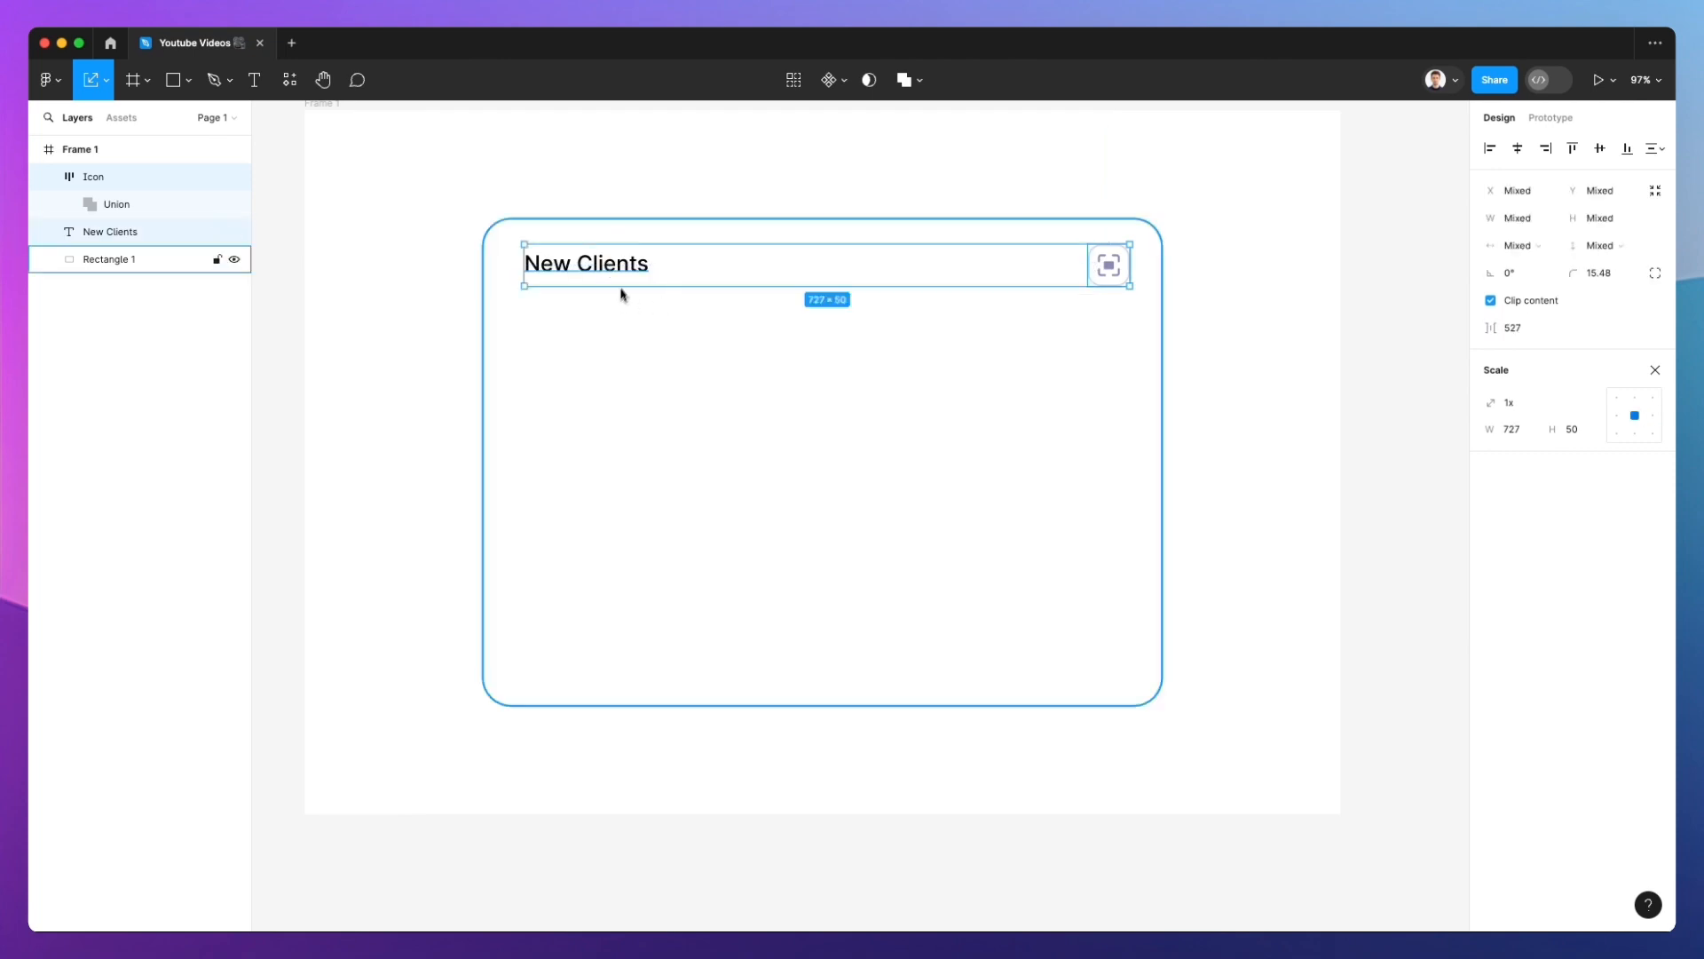
{"action": "key", "text": "shift+a"}
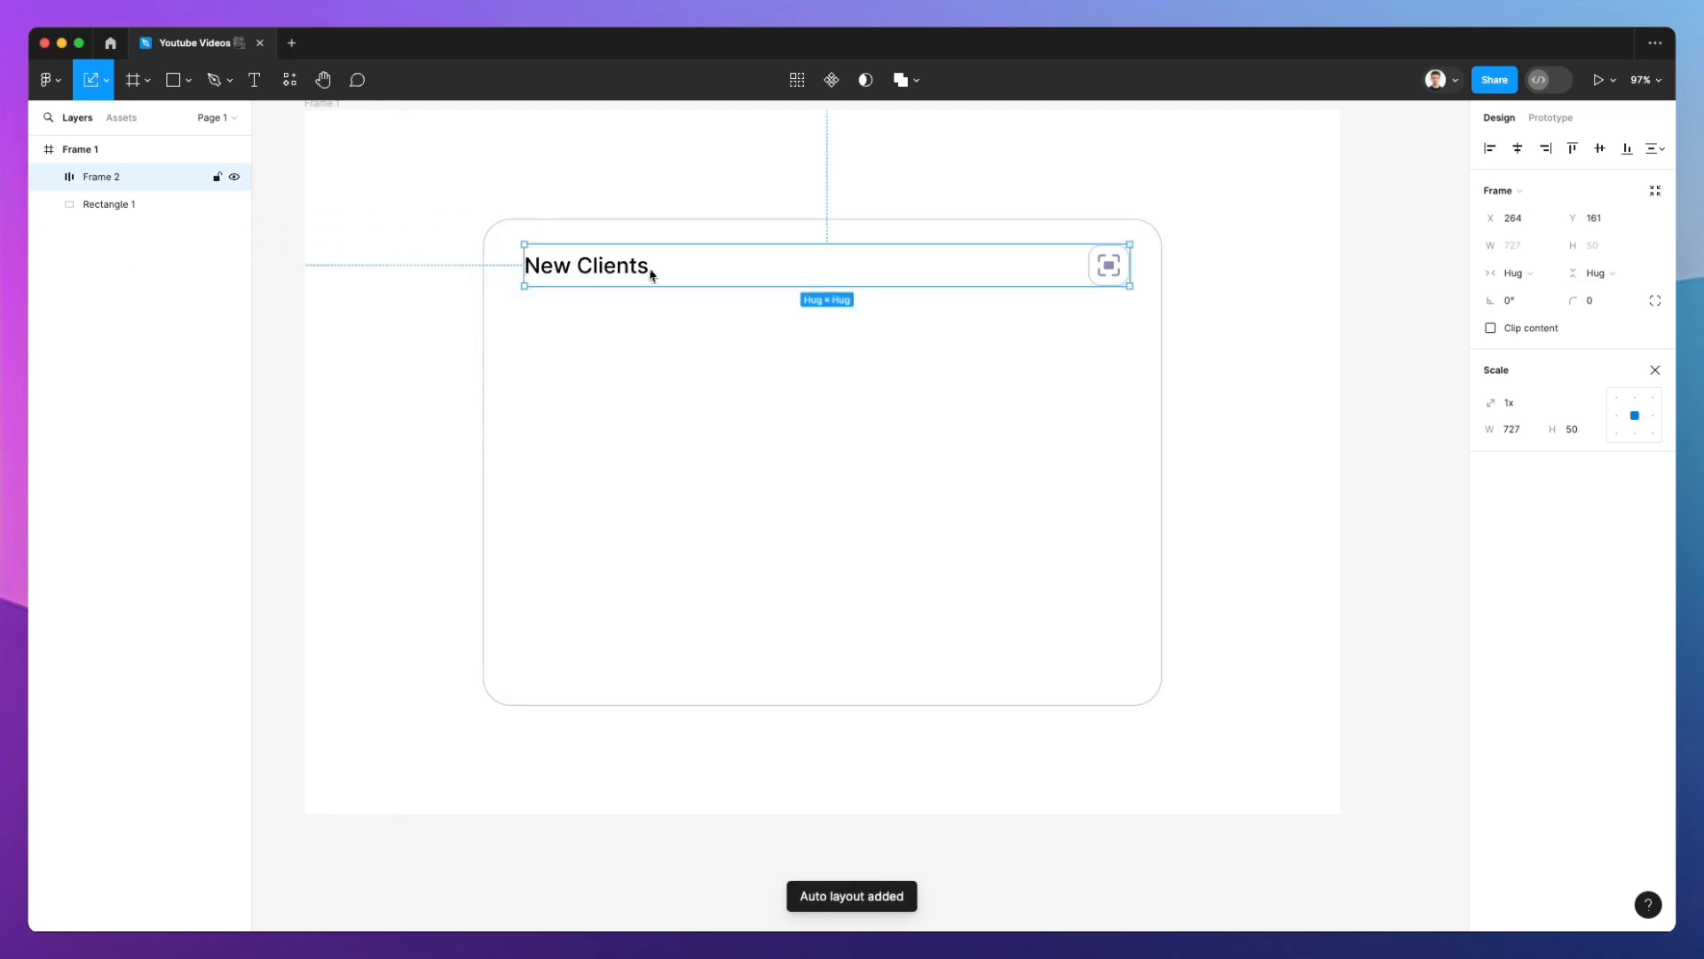
{"action": "key", "text": "v"}
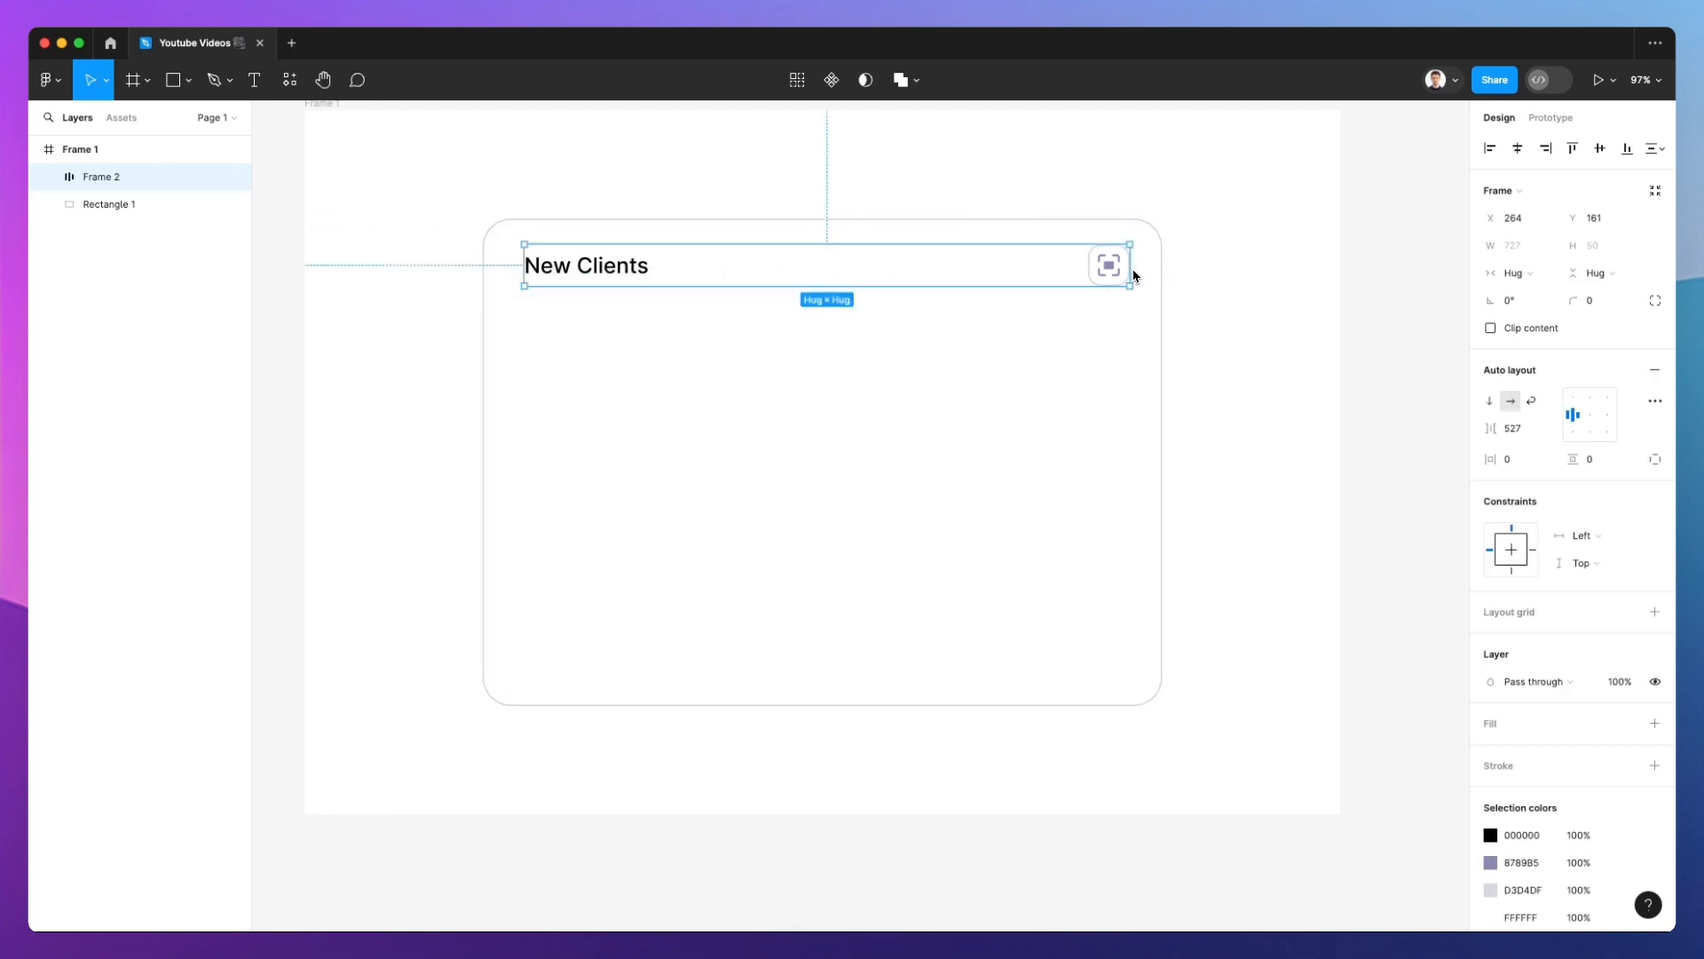
{"action": "left_click_drag", "start_coordinate": [1133, 279], "coordinate": [1047, 276]}
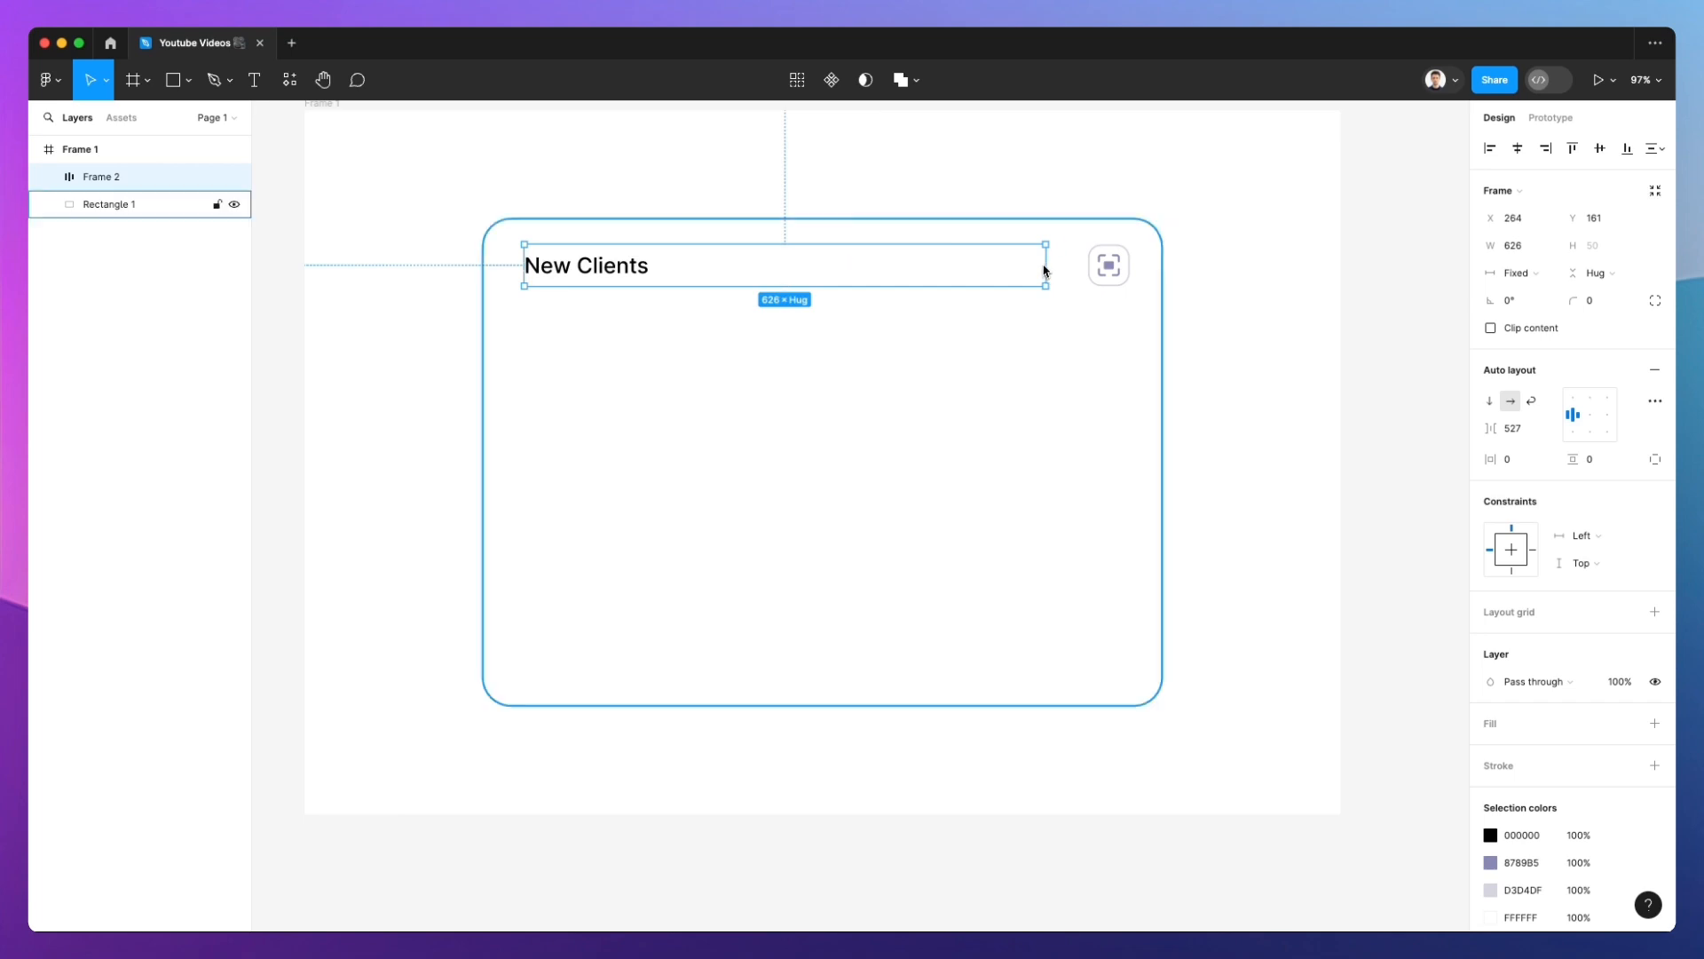
{"action": "double_click", "coordinate": [1575, 420]}
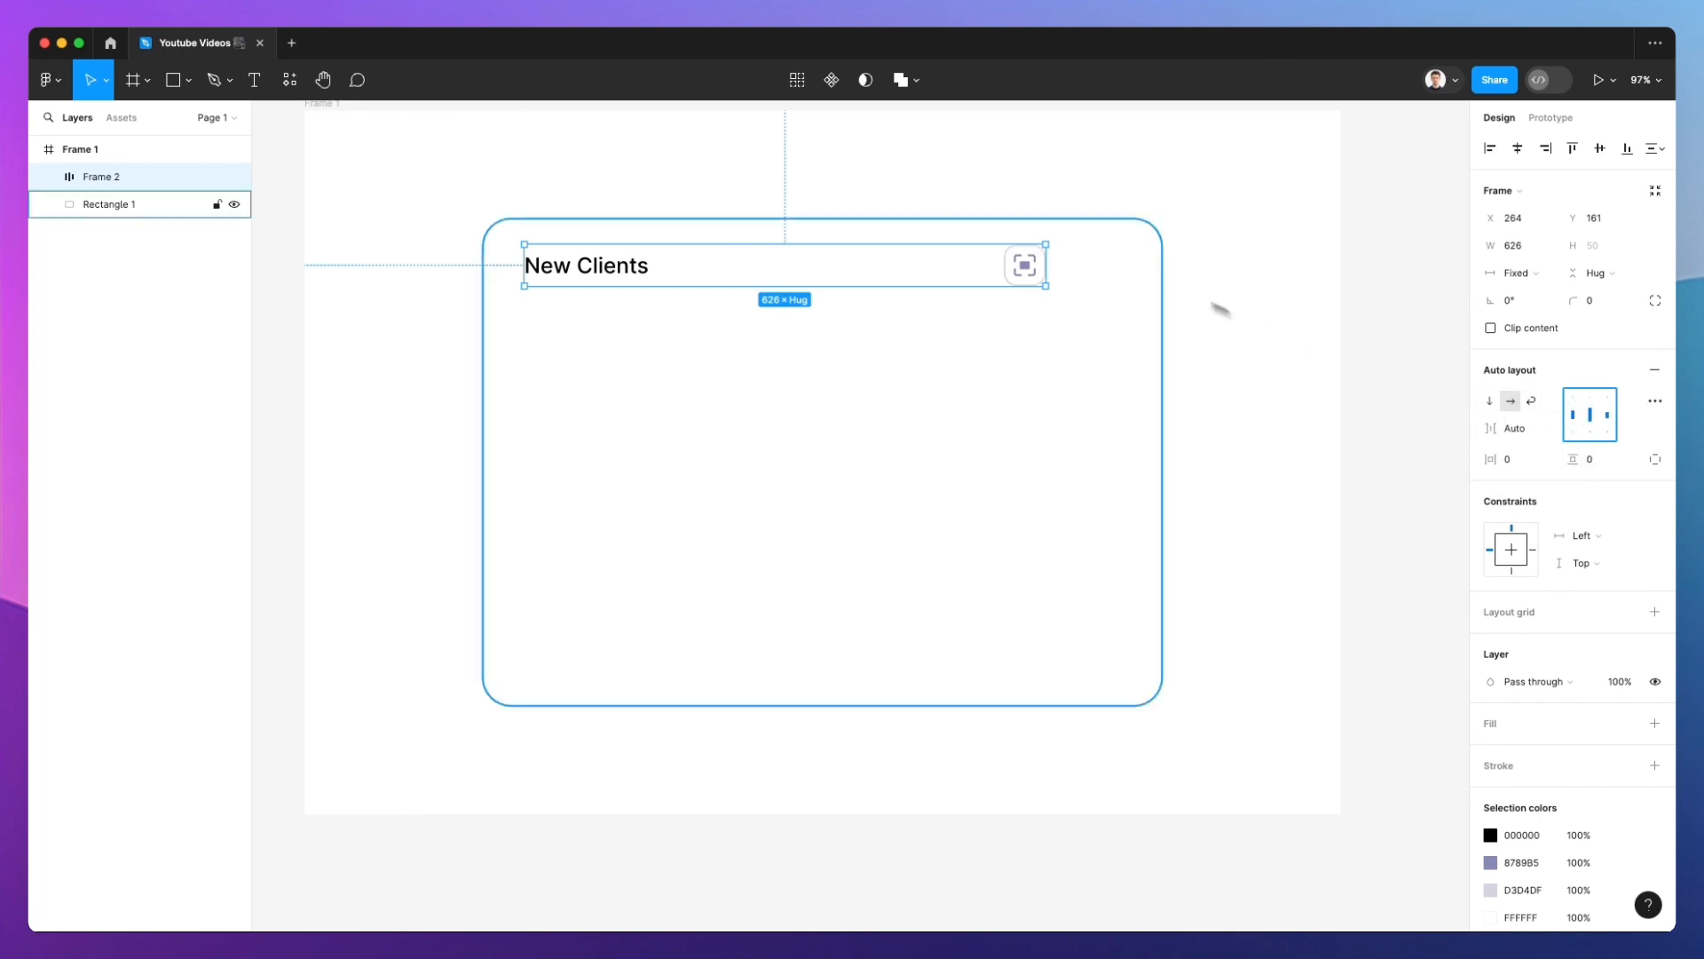
{"action": "left_click_drag", "start_coordinate": [1047, 276], "coordinate": [1129, 279]}
{"action": "left_click_drag", "start_coordinate": [1209, 219], "coordinate": [1106, 242]}
{"action": "key", "text": "super+z"}
{"action": "key", "text": "super+z"}
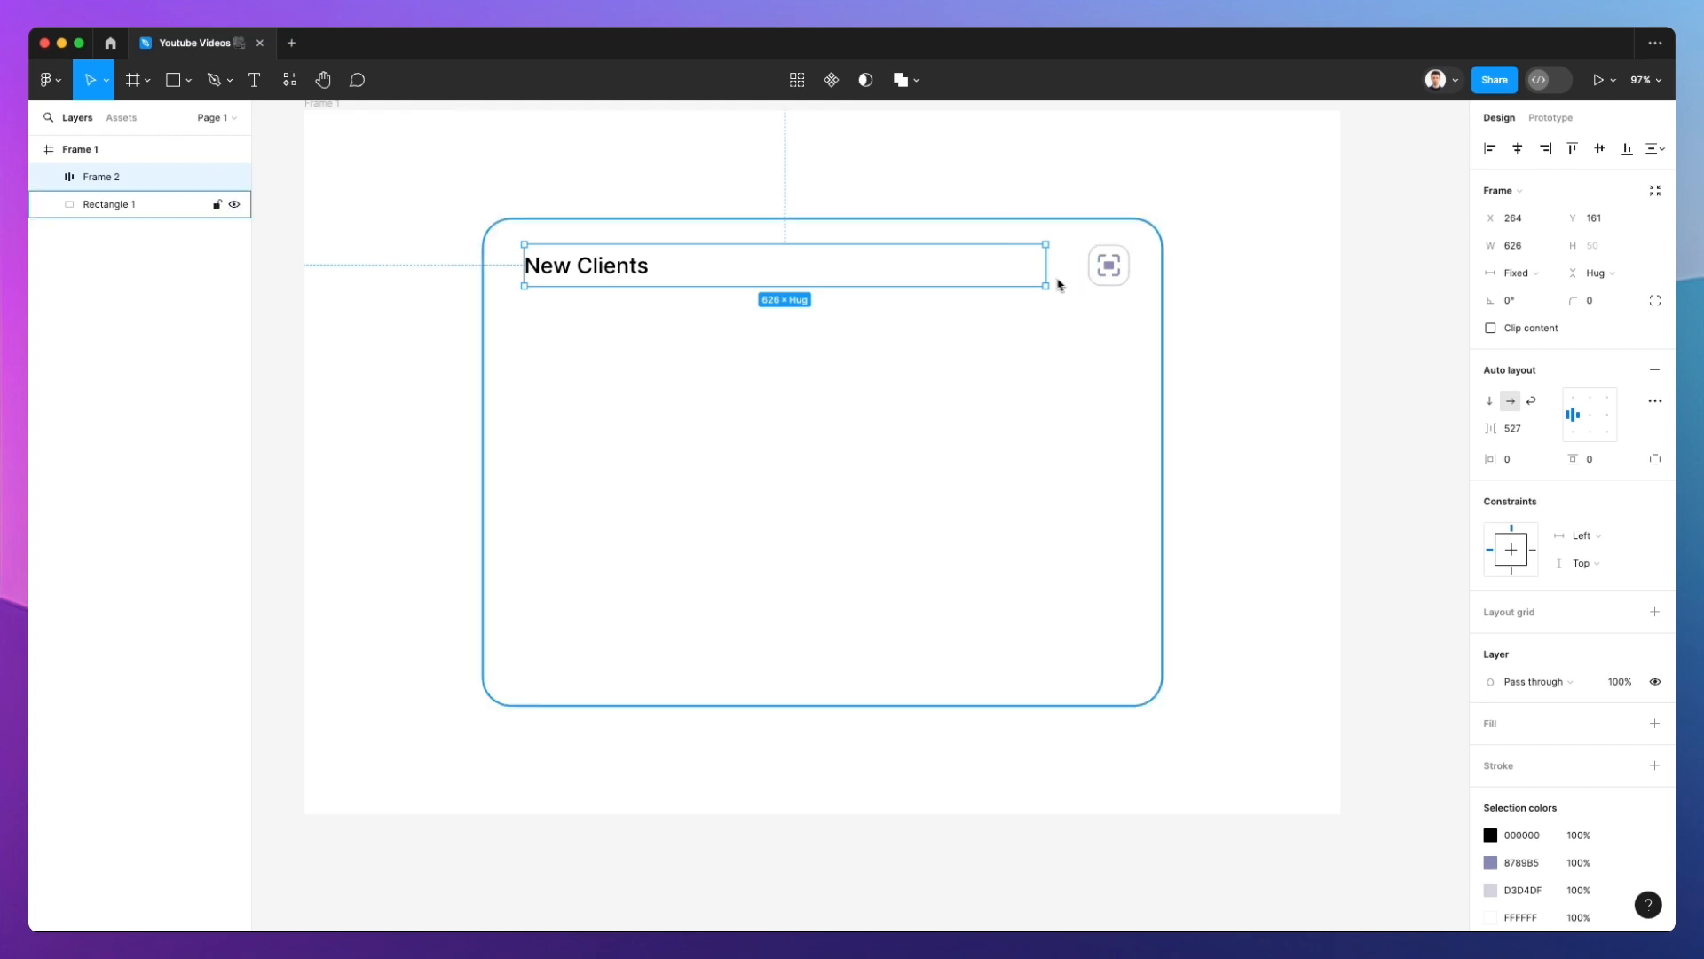
Set the header frame's item spacing to Auto, then widen it to about 731 and extend the card slightly to match
{"action": "double_click", "coordinate": [1572, 425]}
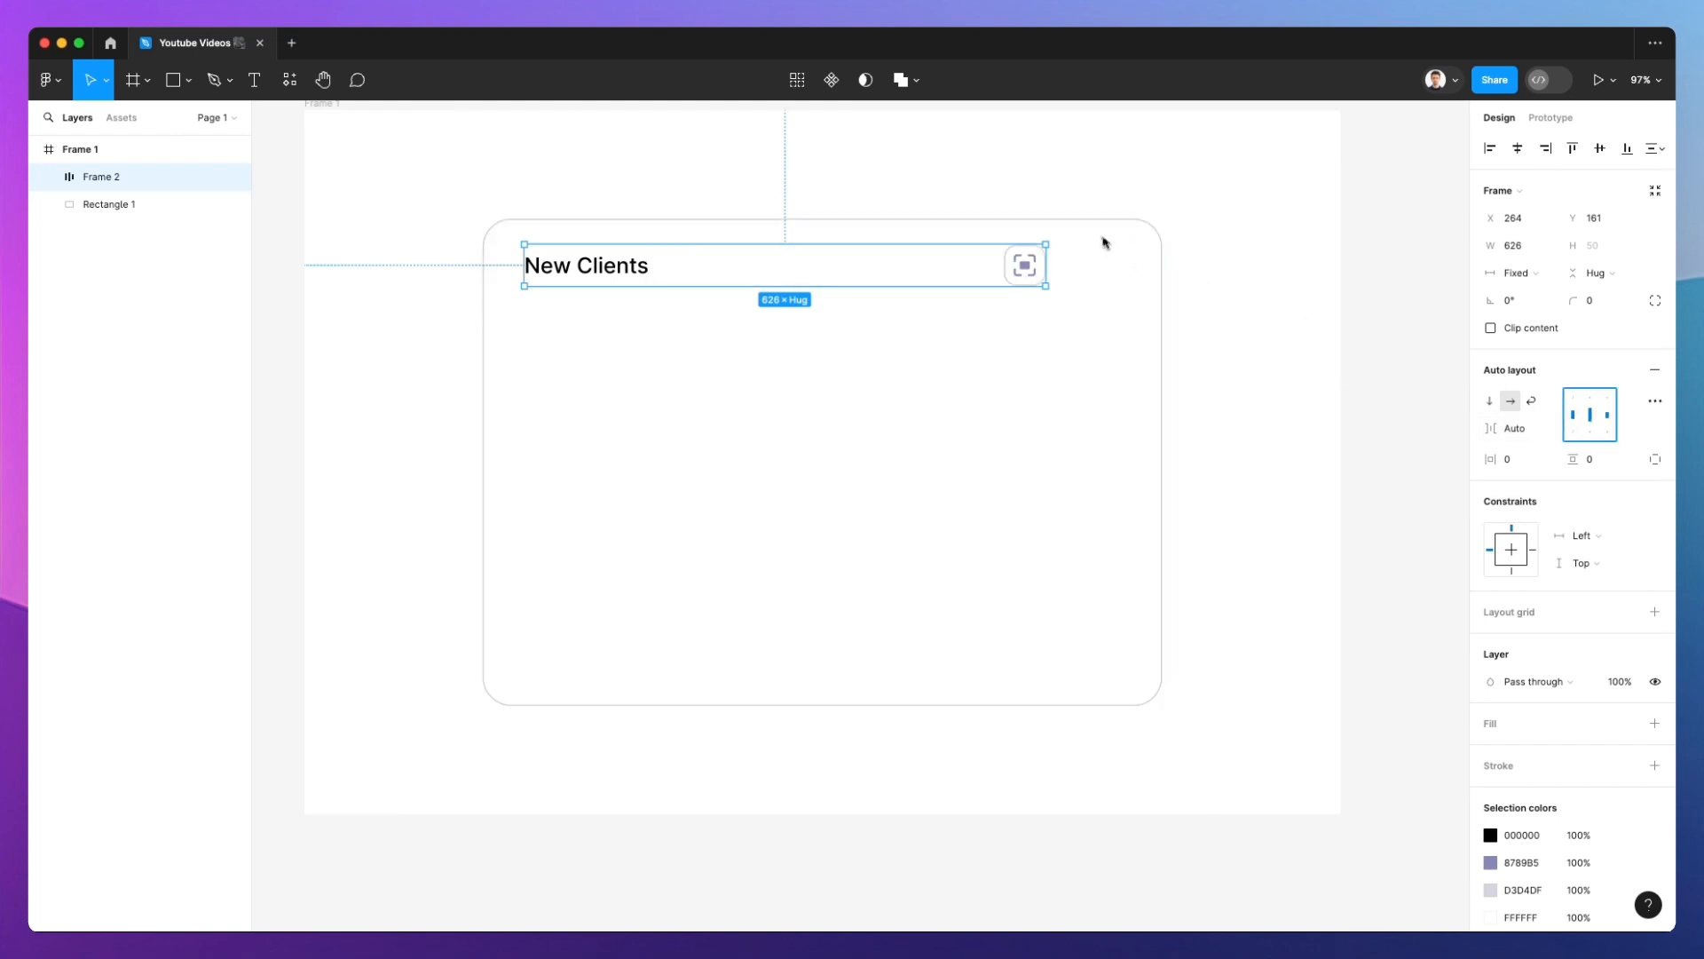
{"action": "left_click_drag", "start_coordinate": [1048, 279], "coordinate": [1168, 278]}
{"action": "left_click", "coordinate": [1181, 257]}
{"action": "left_click", "coordinate": [1161, 274]}
{"action": "left_click", "coordinate": [1130, 275]}
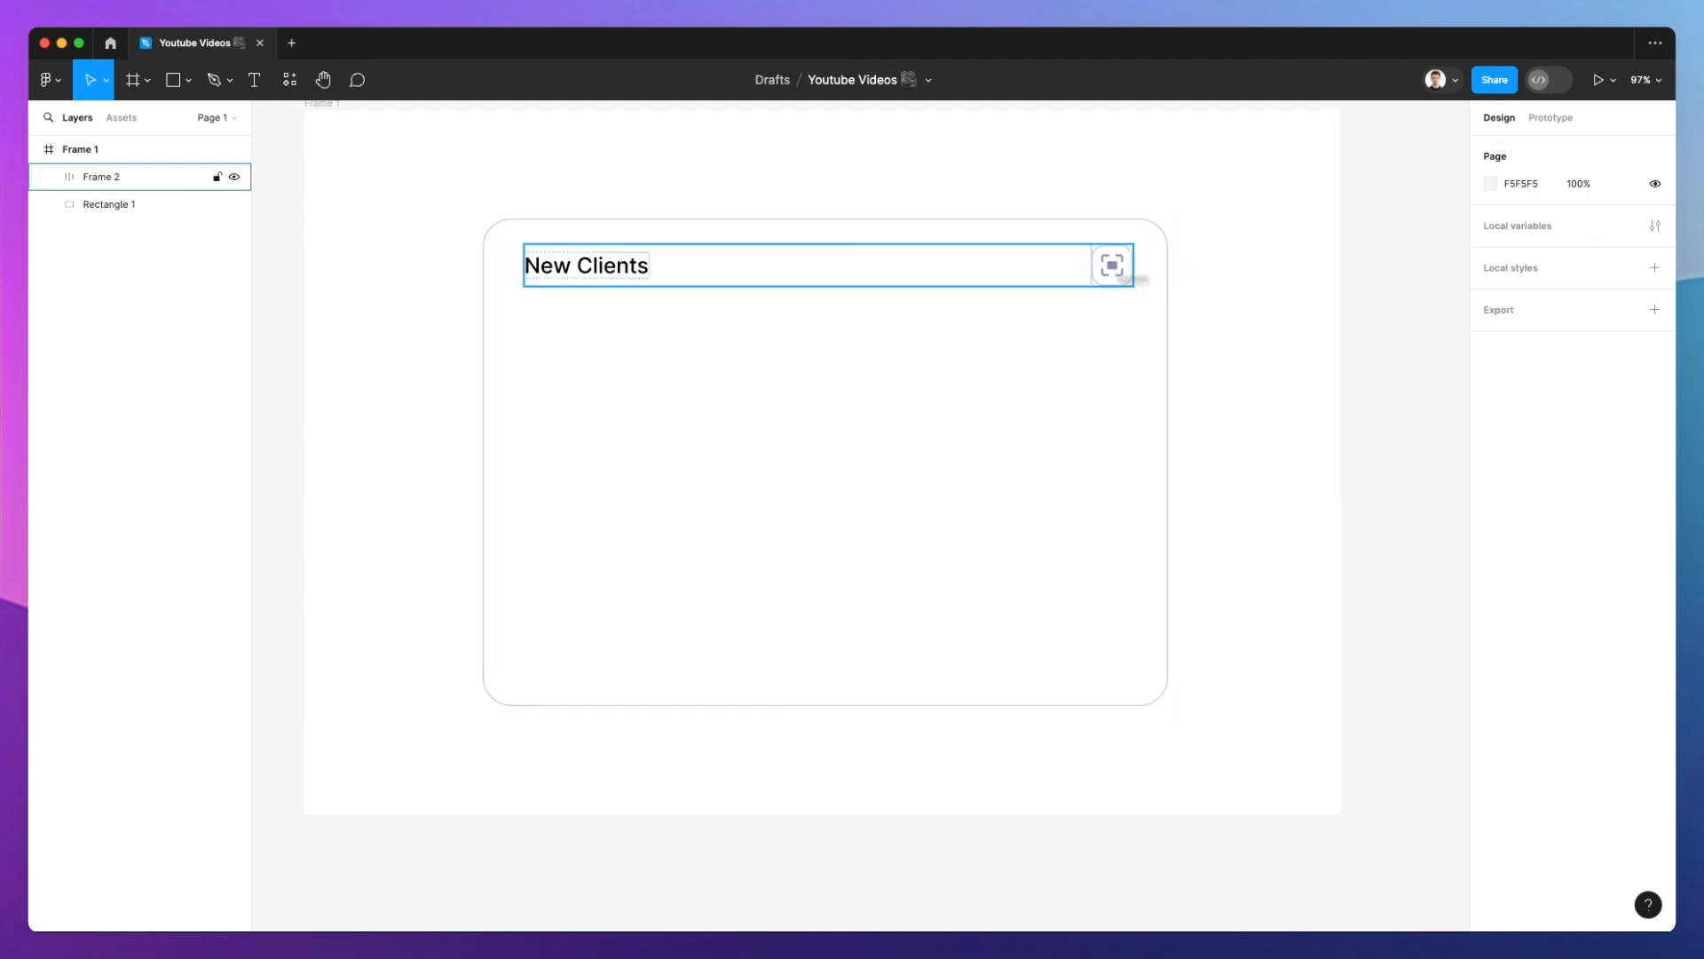
Draw a 731-wide horizontal divider line beneath the header, flush with the header's edges, at Y 238
{"action": "key", "text": "l"}
{"action": "left_click_drag", "start_coordinate": [523, 298], "coordinate": [1135, 310]}
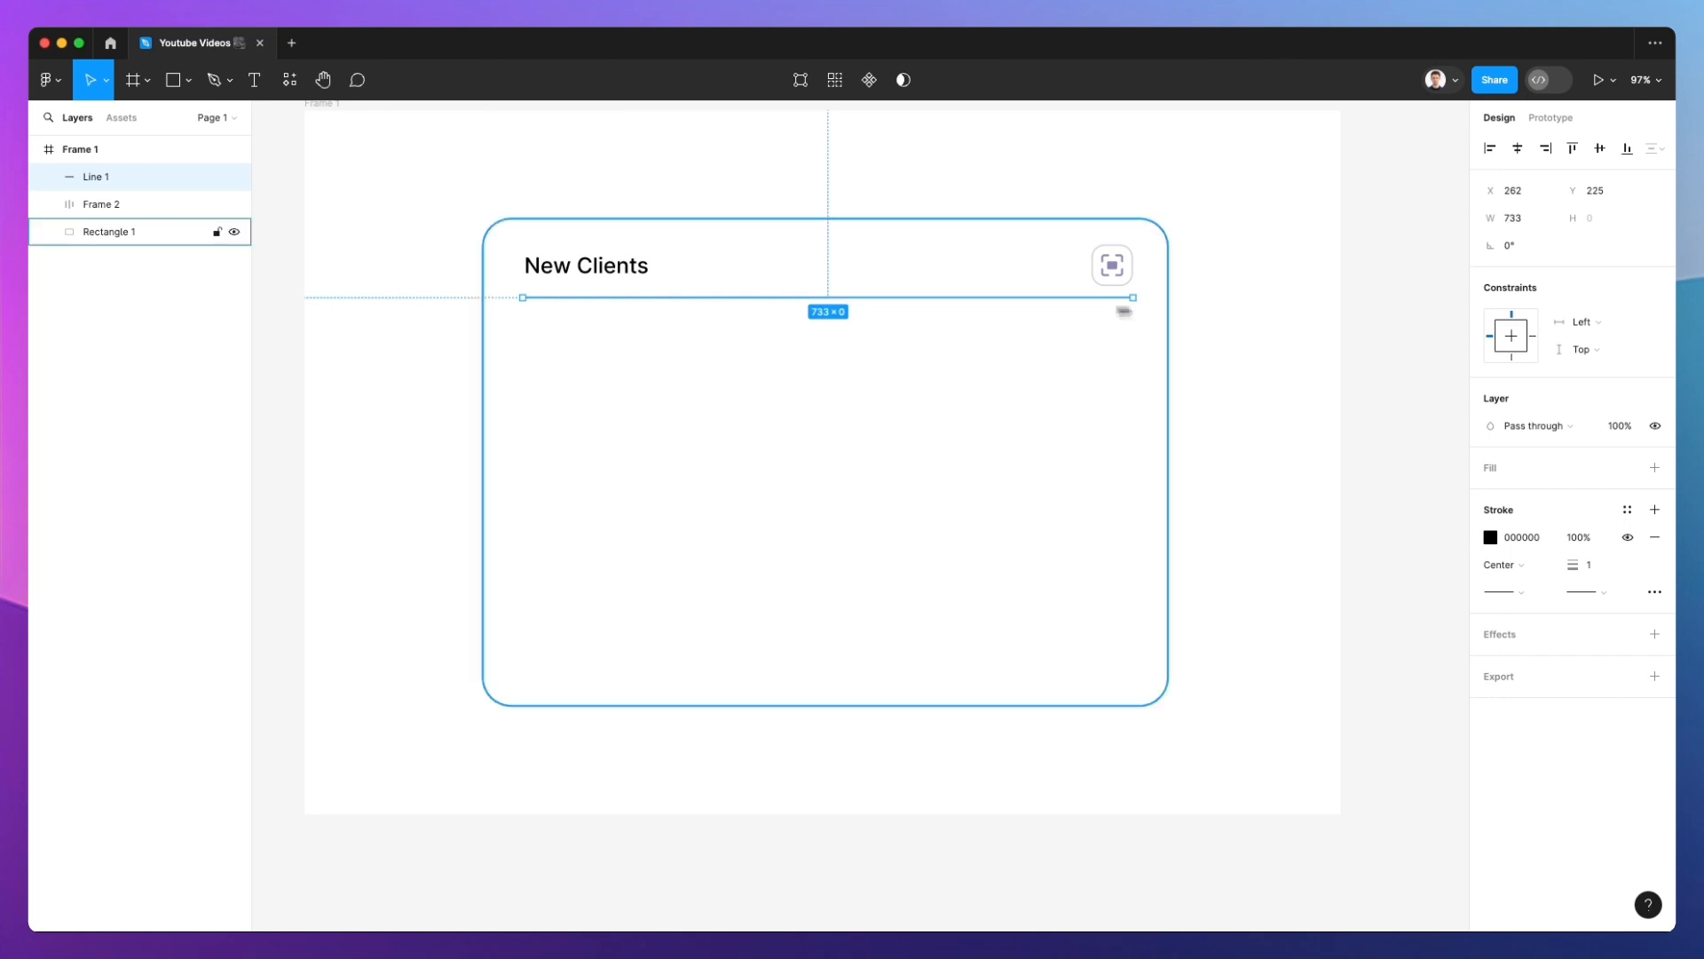
{"action": "left_click_drag", "start_coordinate": [524, 298], "coordinate": [529, 306]}
{"action": "key", "text": "shift+Down"}
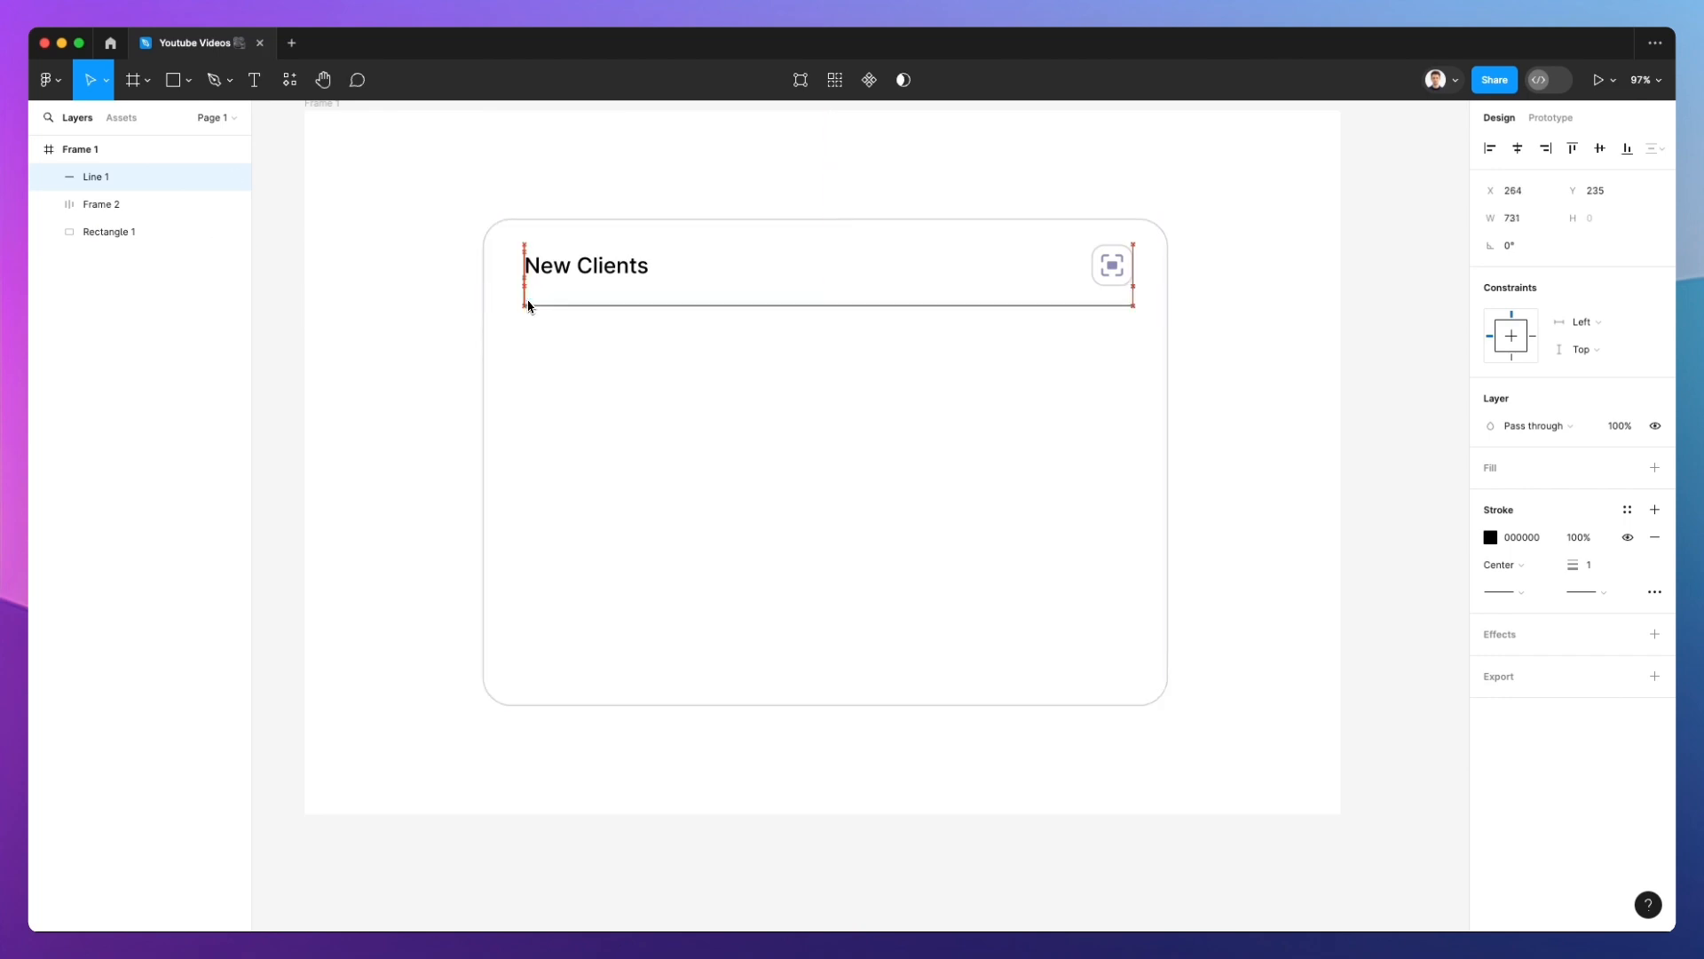
{"action": "key", "text": "Down"}
{"action": "key", "text": "Down"}
{"action": "key", "text": "Down"}
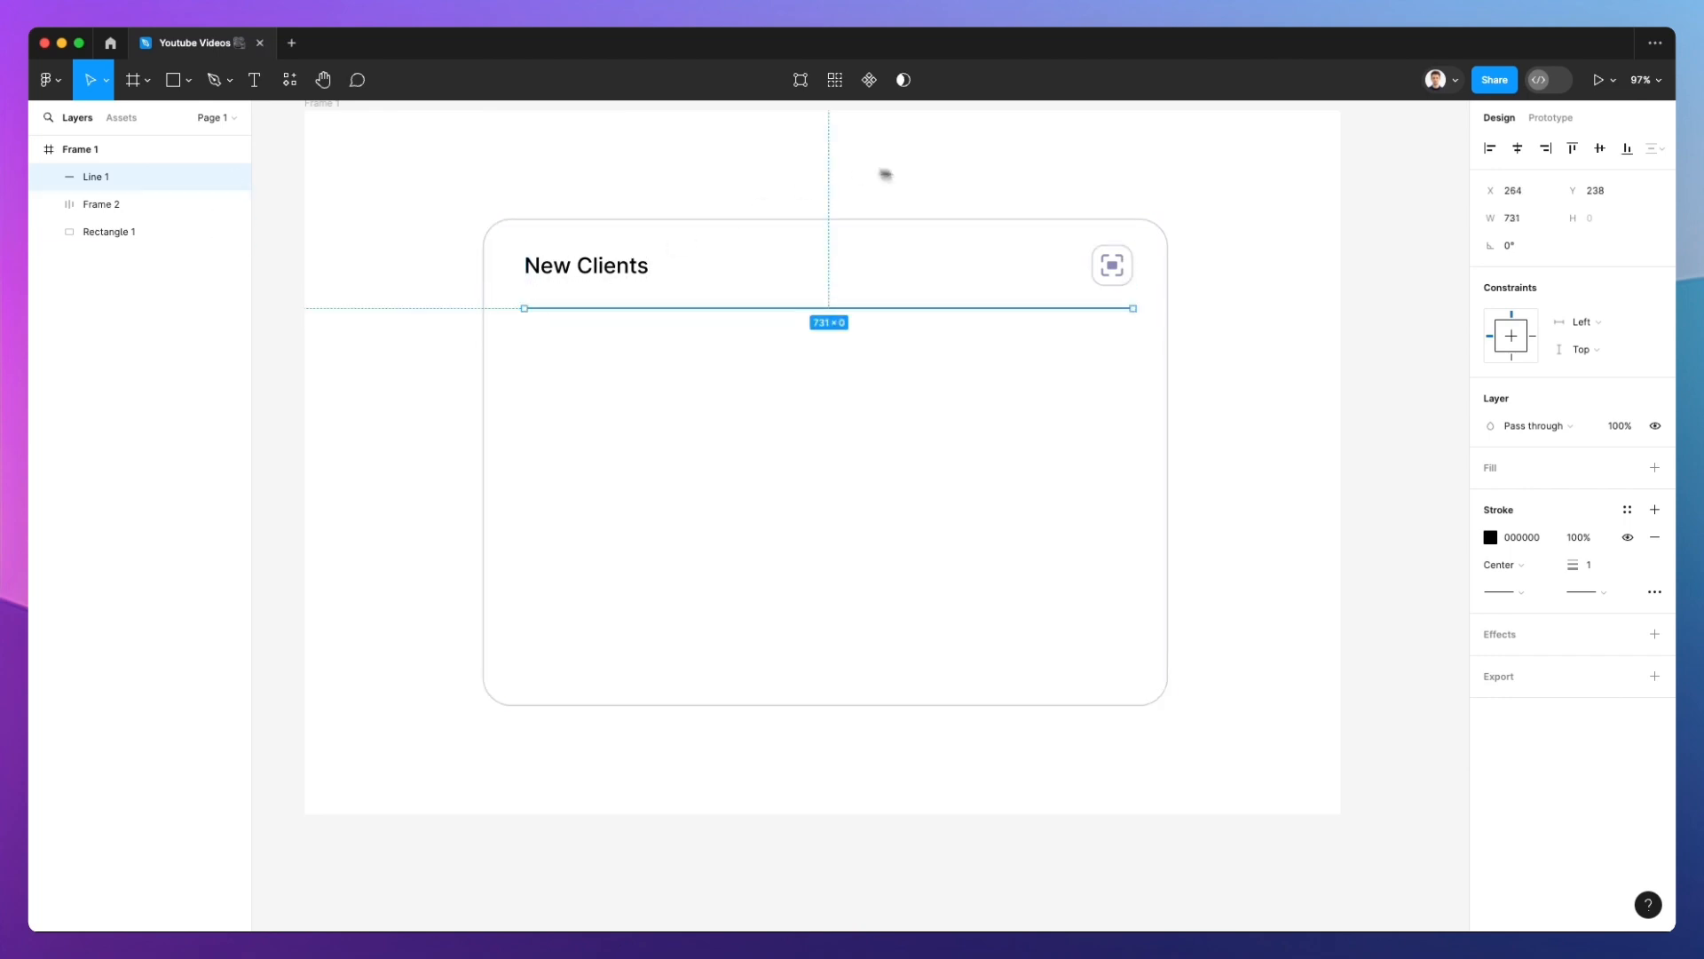
Recolor the divider line by sampling the light gray of the card's outline
{"action": "key", "text": "i"}
{"action": "left_click", "coordinate": [974, 225]}
{"action": "left_click", "coordinate": [1031, 160]}
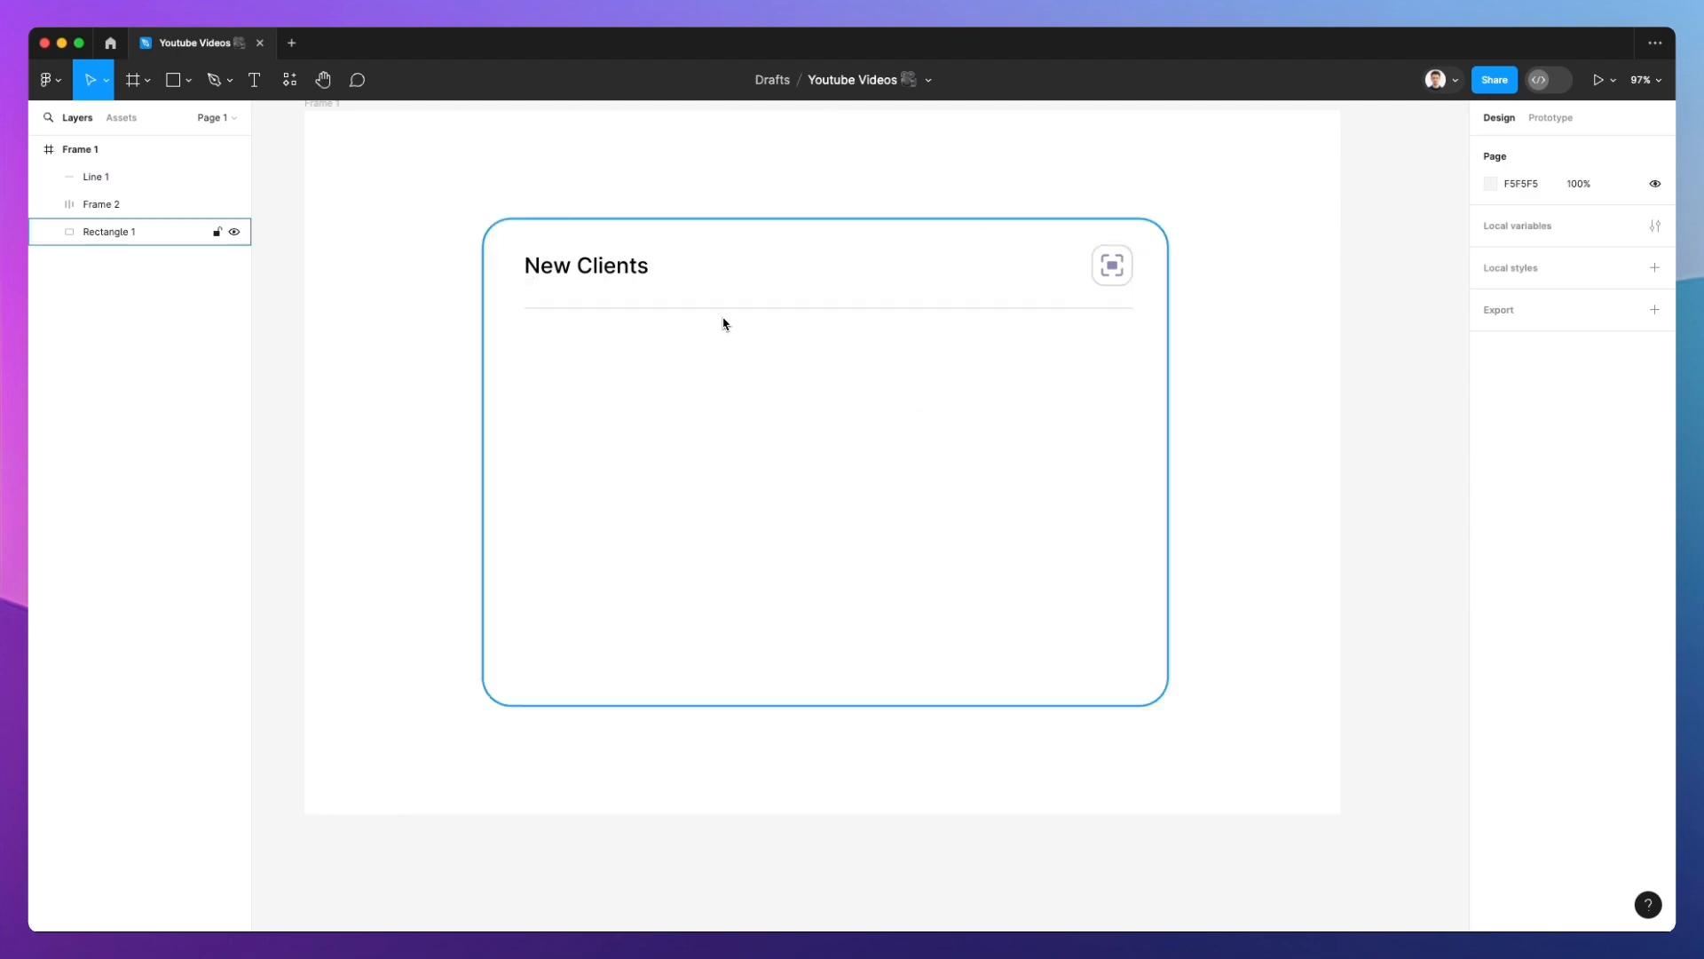
Switch to the Nucleo app and search its icon library for "arrow"
{"action": "left_click", "coordinate": [590, 266]}
{"action": "scroll", "coordinate": [666, 242], "scroll_direction": "up", "scroll_amount": 5}
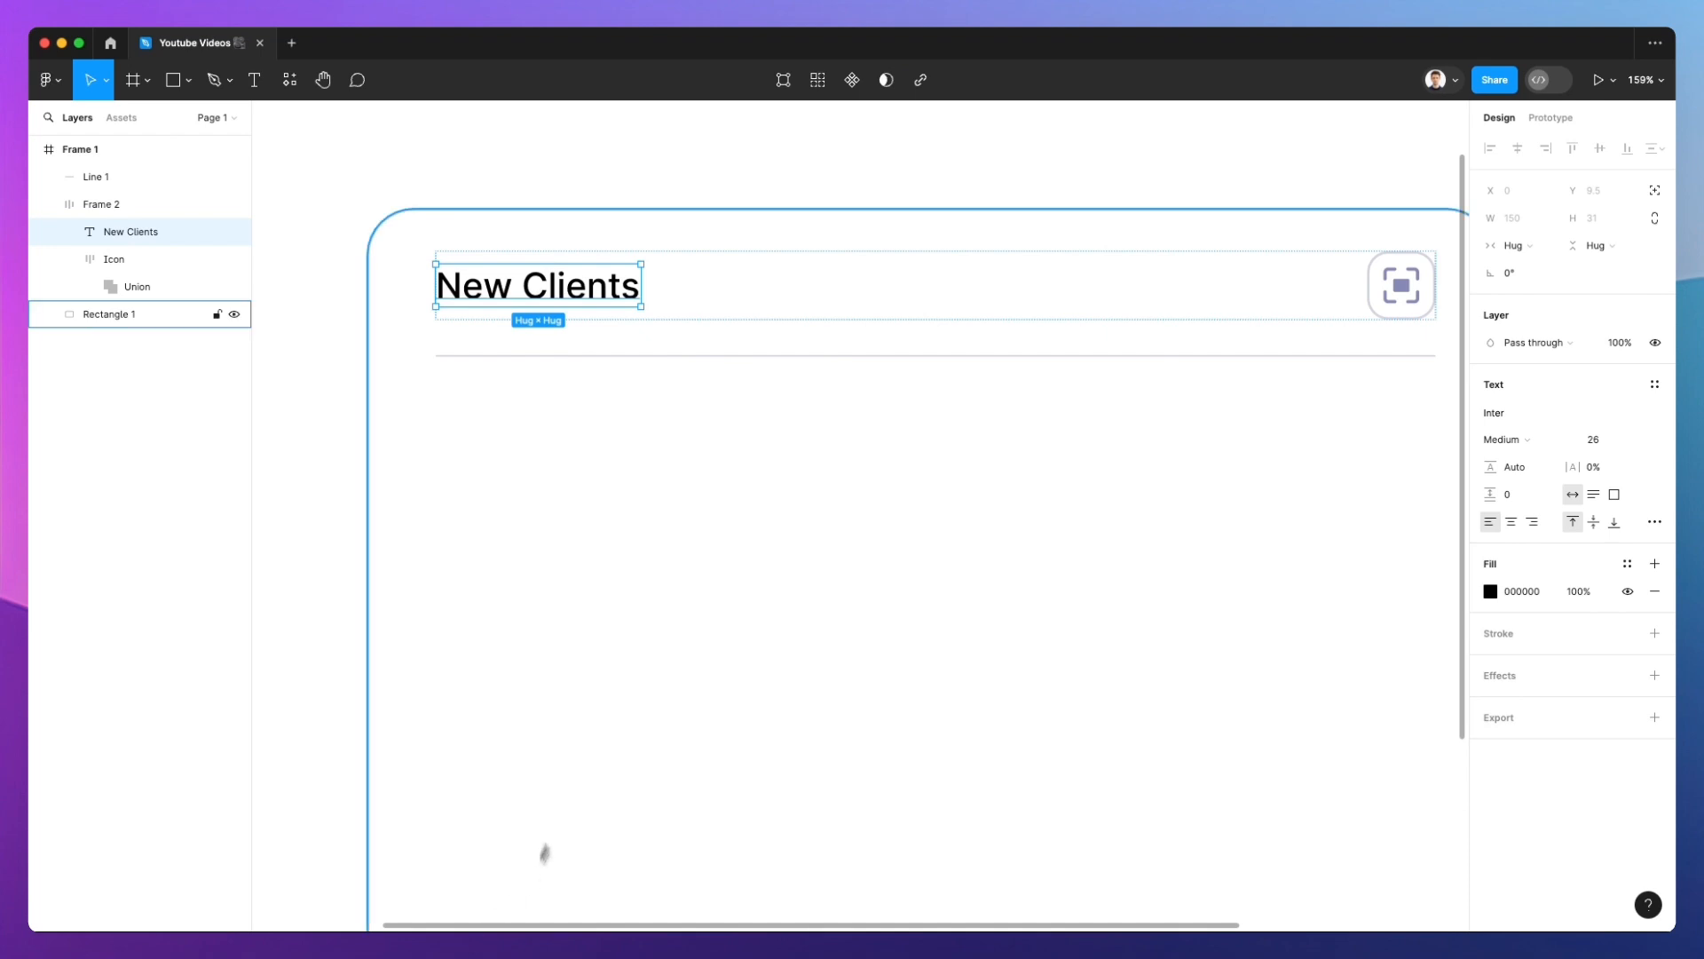
{"action": "key", "text": "super+space"}
{"action": "type", "text": "noua"}
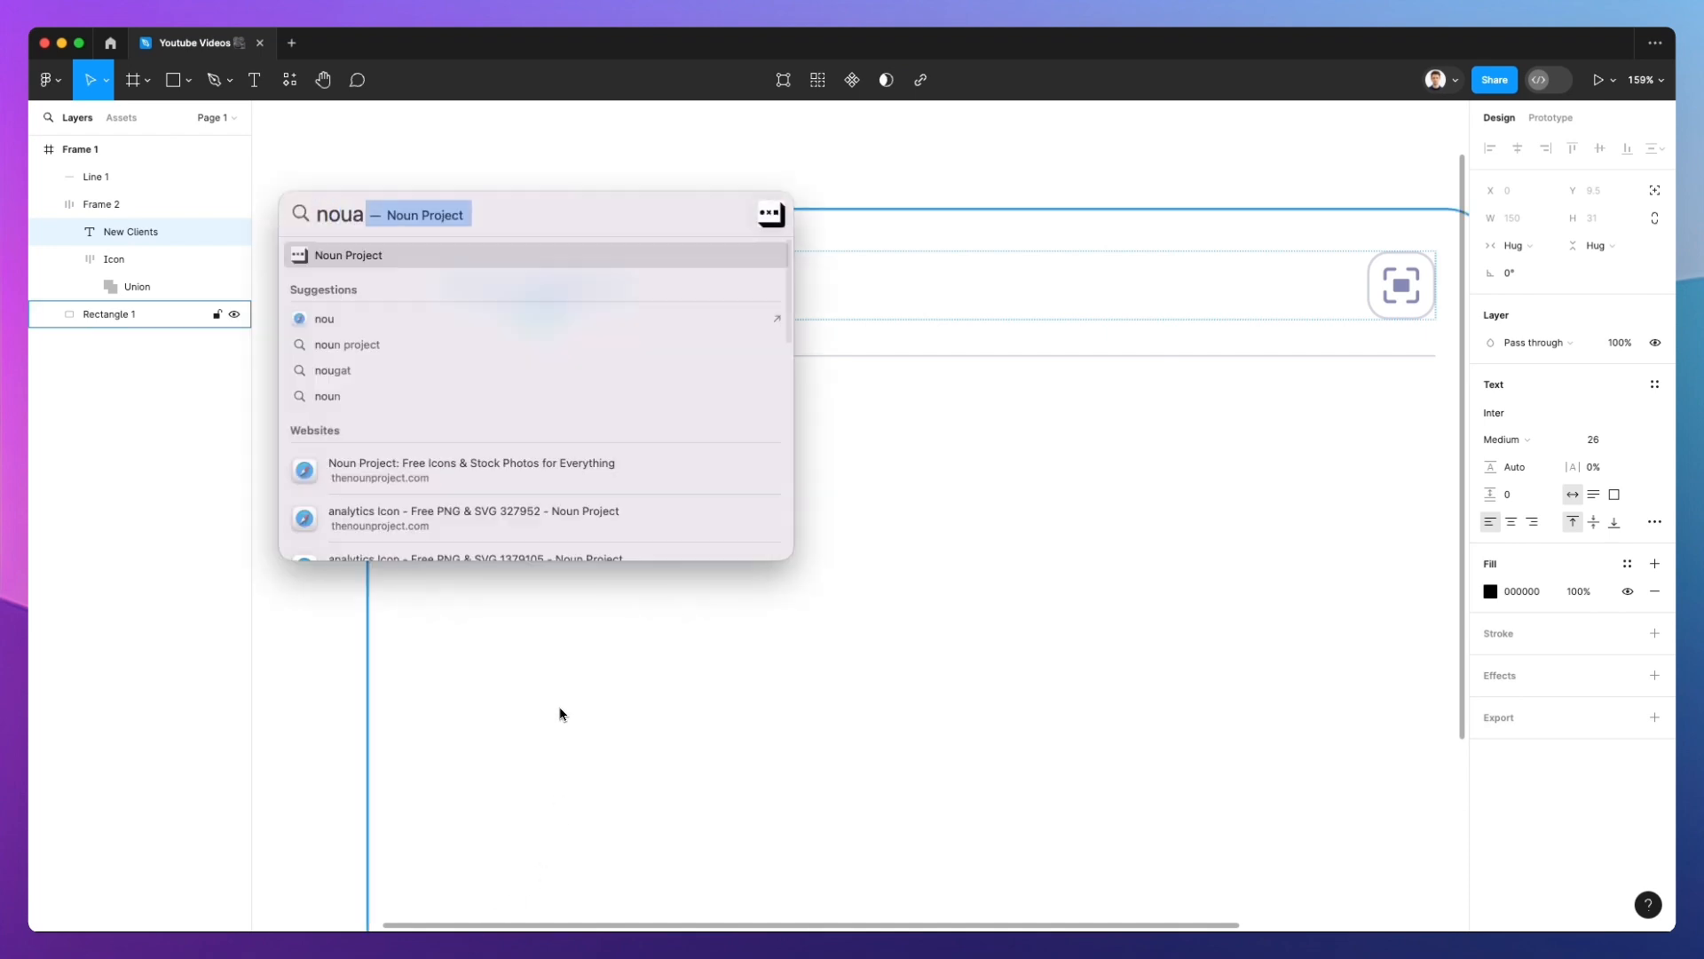
{"action": "key", "text": "BackSpace"}
{"action": "key", "text": "BackSpace"}
{"action": "key", "text": "BackSpace"}
{"action": "type", "text": "ucleo"}
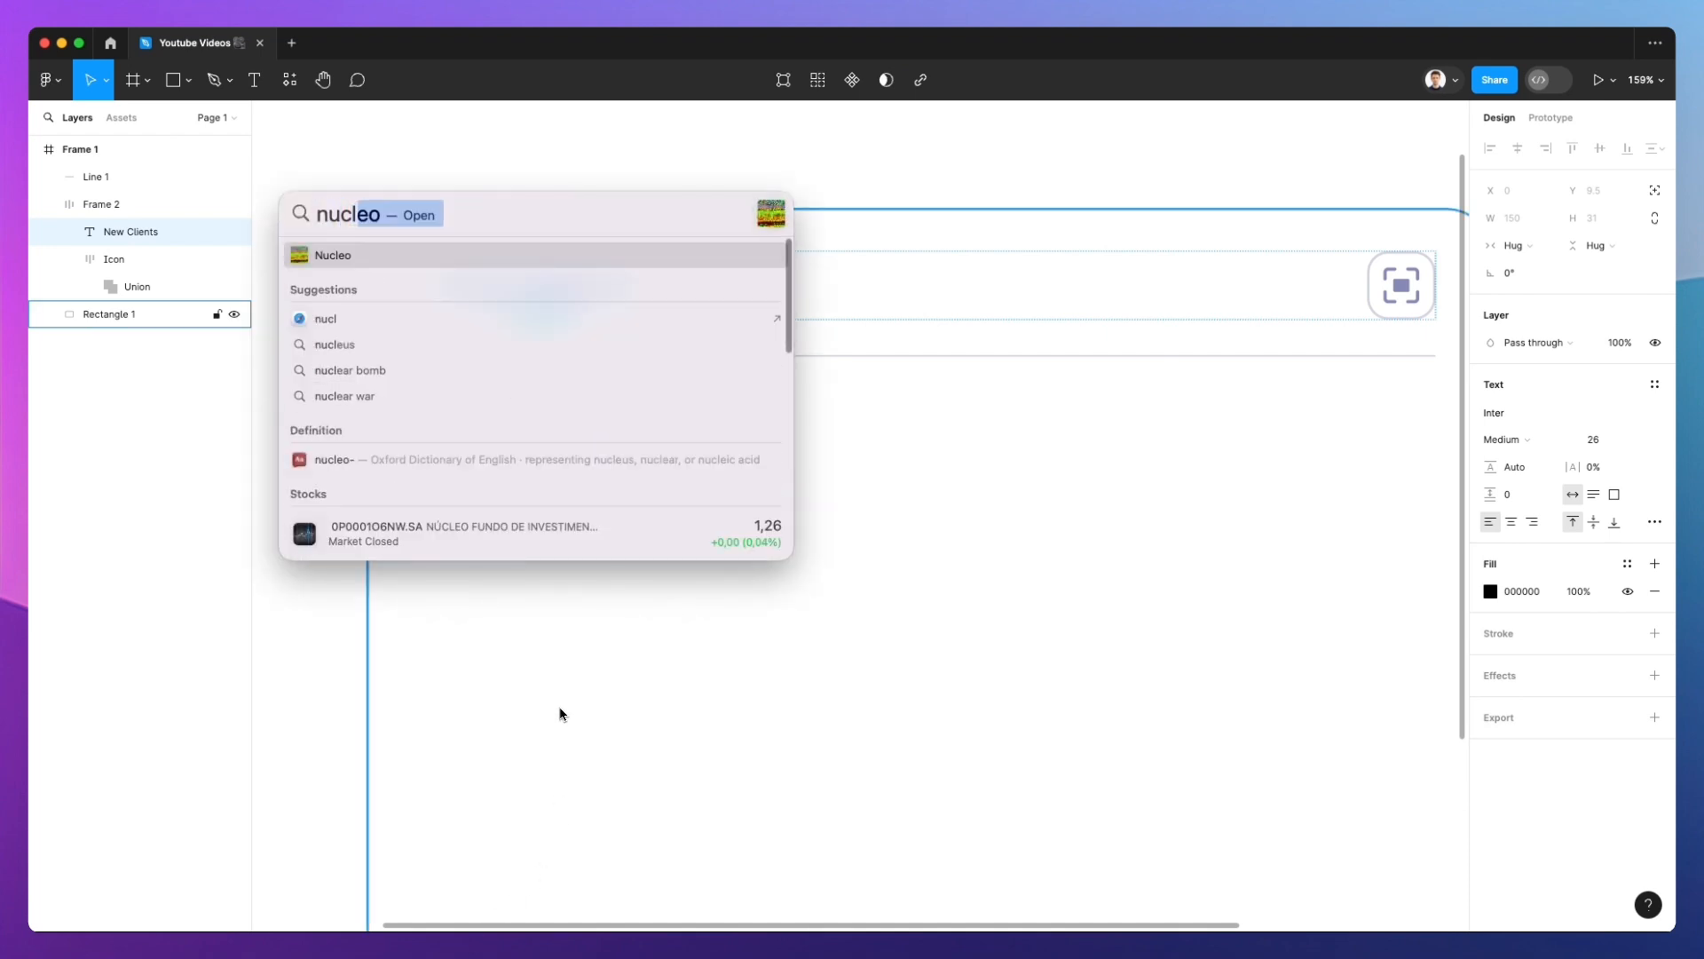
{"action": "key", "text": "Return"}
{"action": "double_click", "coordinate": [371, 413]}
{"action": "type", "text": "arrow"}
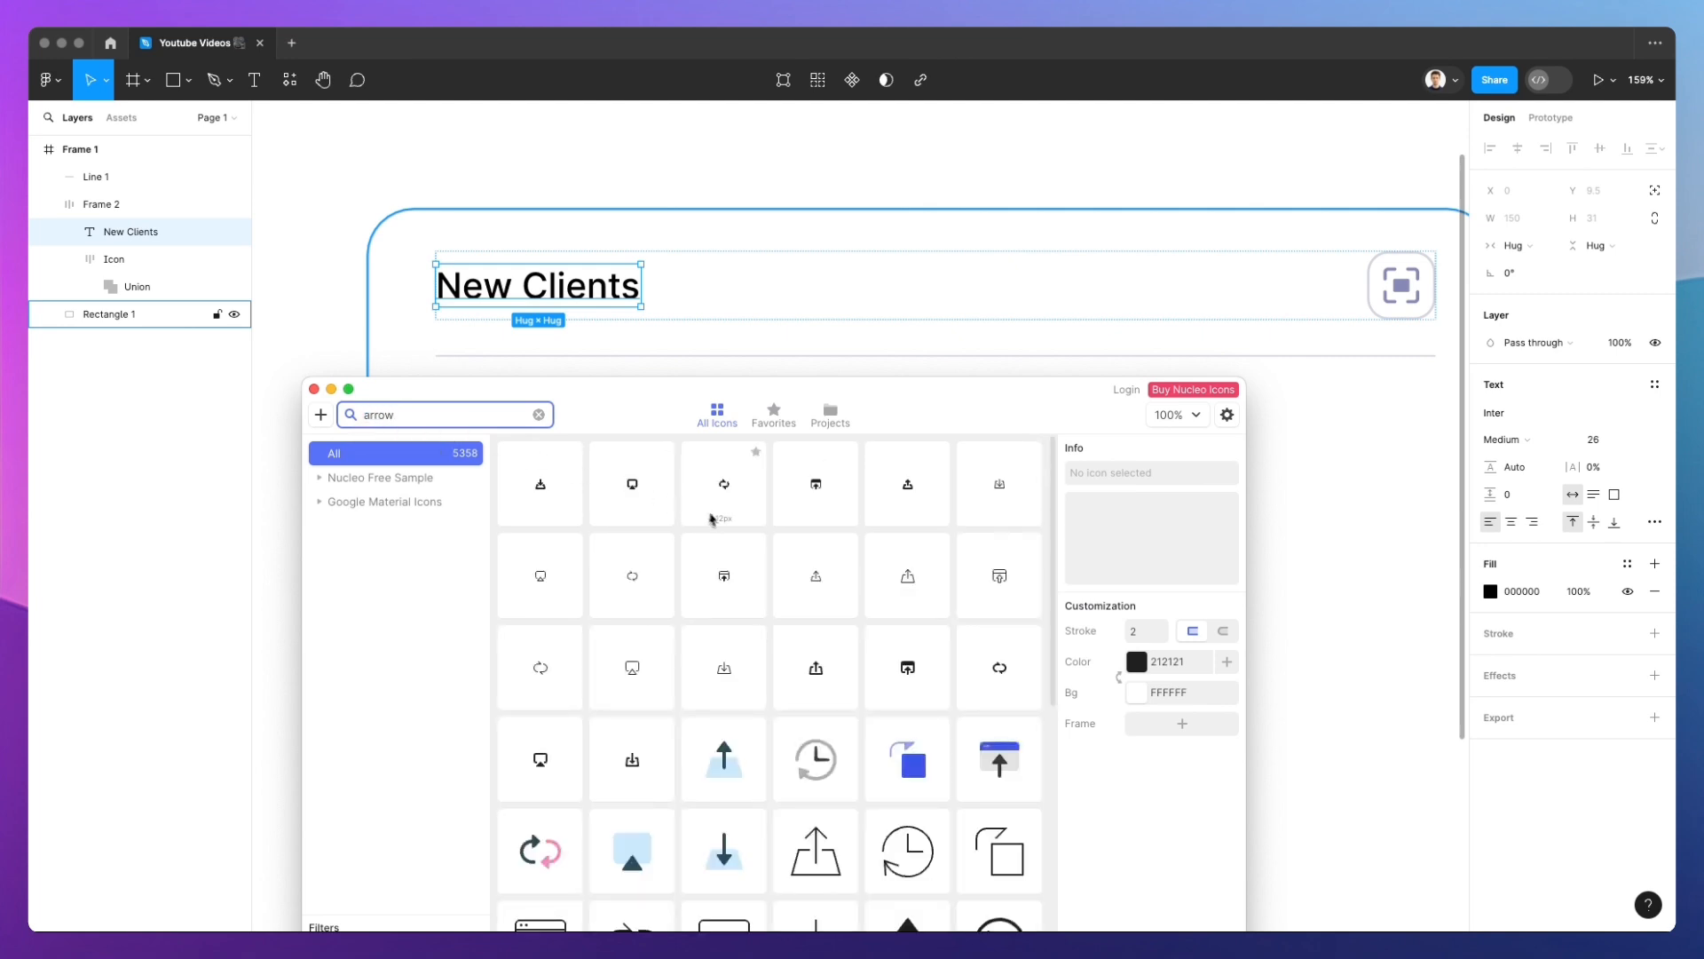
Insert the down chevron icon from the Nucleo results into the Figma header frame, between the "New Clients" title and the enlarge icon
{"action": "scroll", "coordinate": [727, 546], "scroll_direction": "down", "scroll_amount": 5}
{"action": "scroll", "coordinate": [733, 553], "scroll_direction": "down", "scroll_amount": 10}
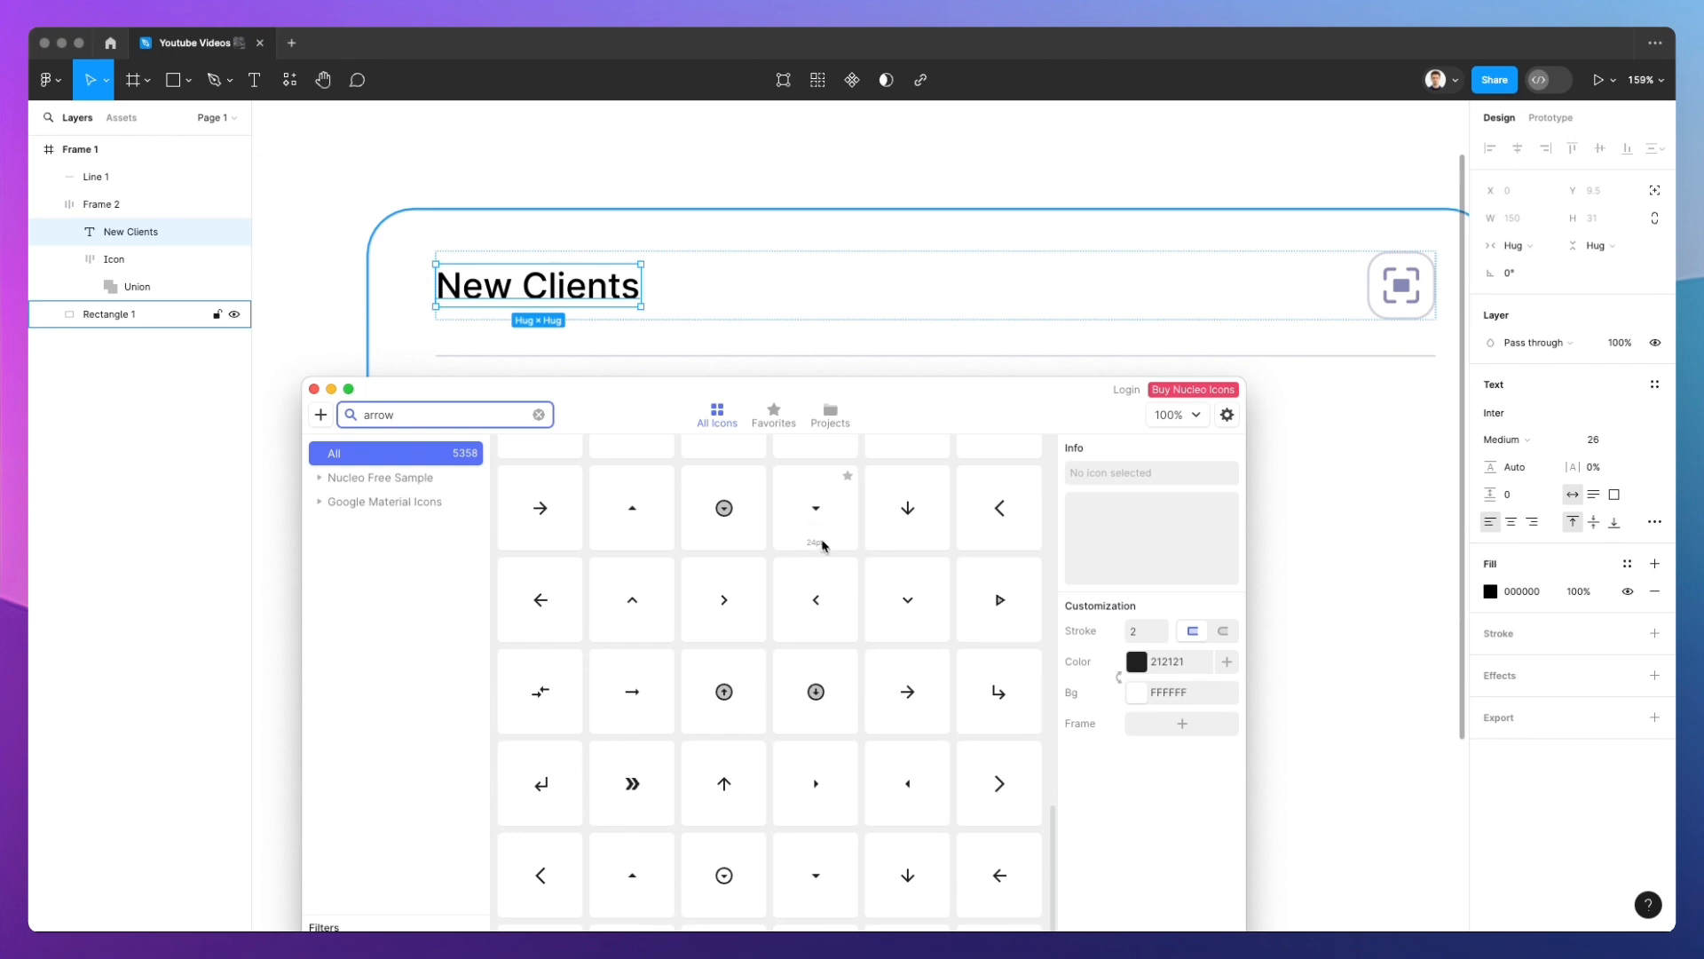
{"action": "left_click_drag", "start_coordinate": [892, 613], "coordinate": [662, 284]}
{"action": "left_click", "coordinate": [1010, 295]}
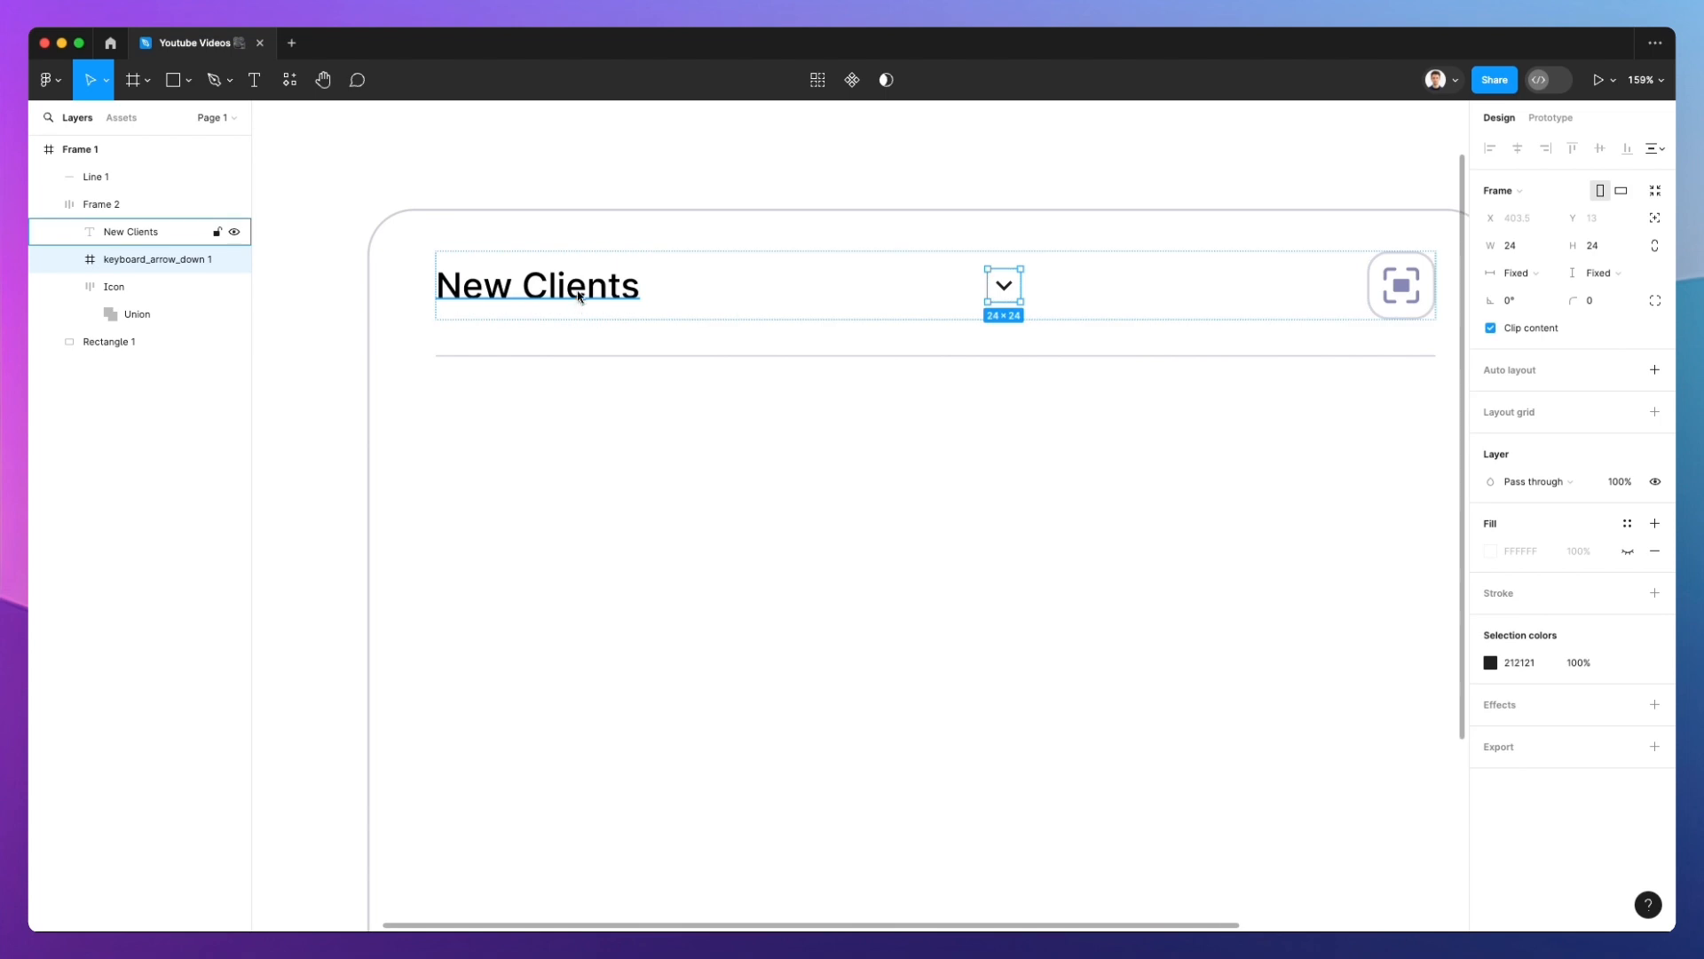
Wrap the "New Clients" title and the chevron in a horizontal auto layout frame and narrow it to 178 wide
{"action": "scroll", "coordinate": [701, 286], "scroll_direction": "down", "scroll_amount": 3}
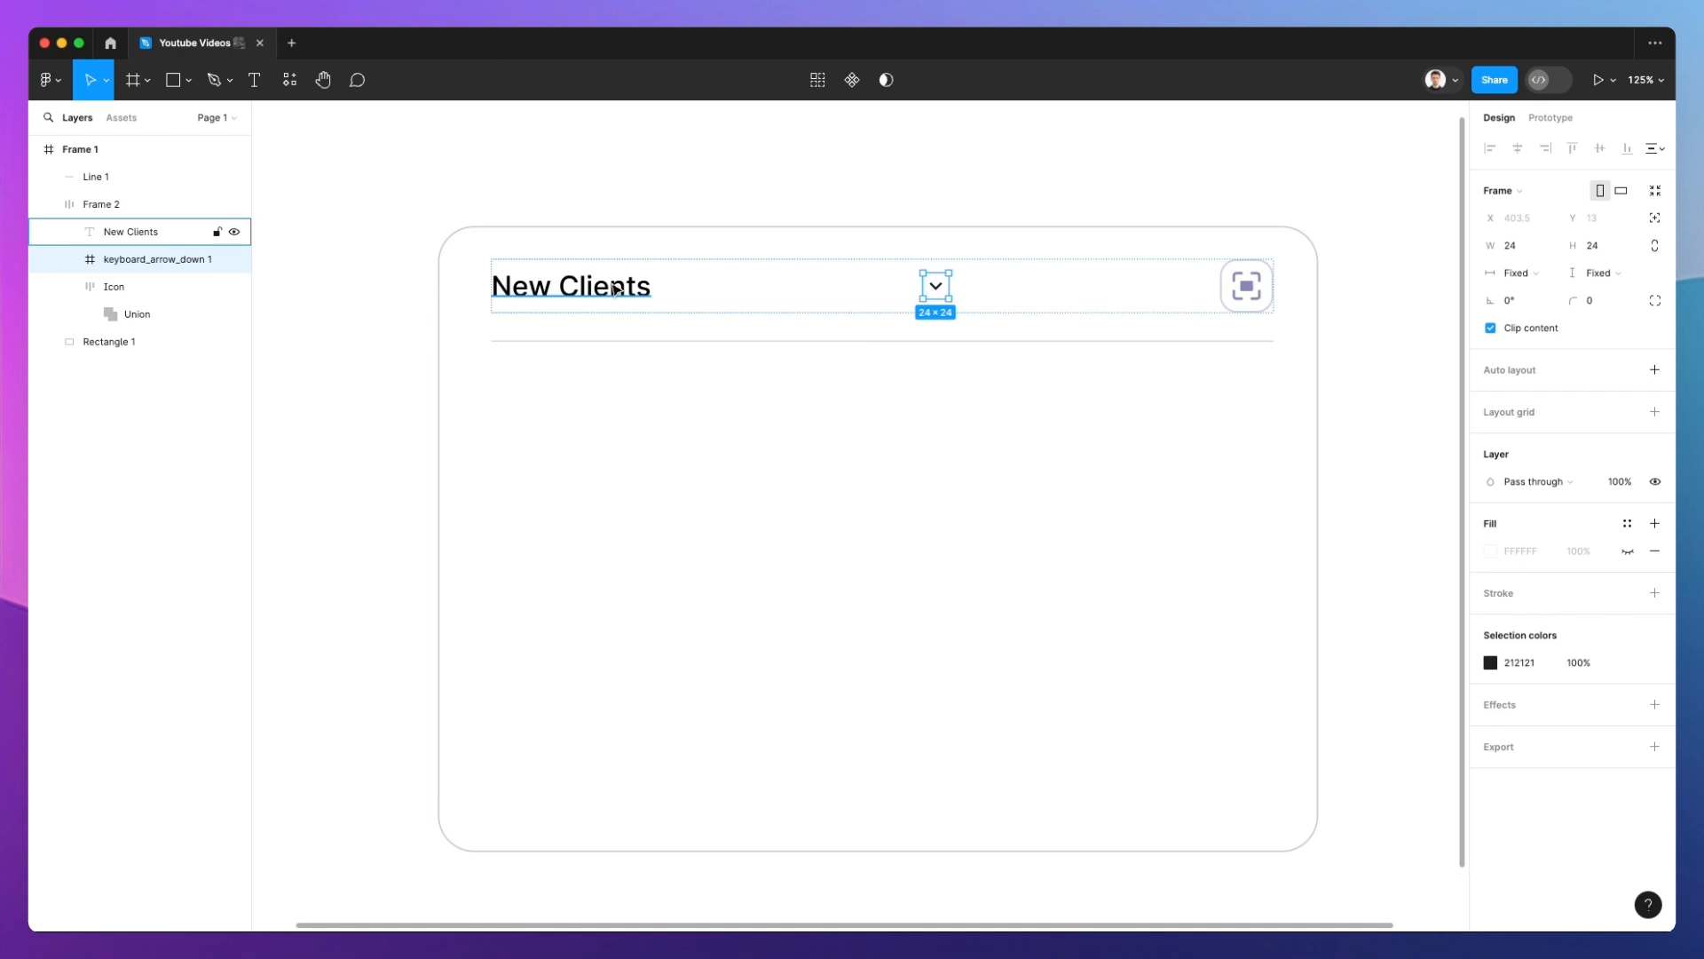
{"action": "left_click", "coordinate": [638, 298], "text": "shift"}
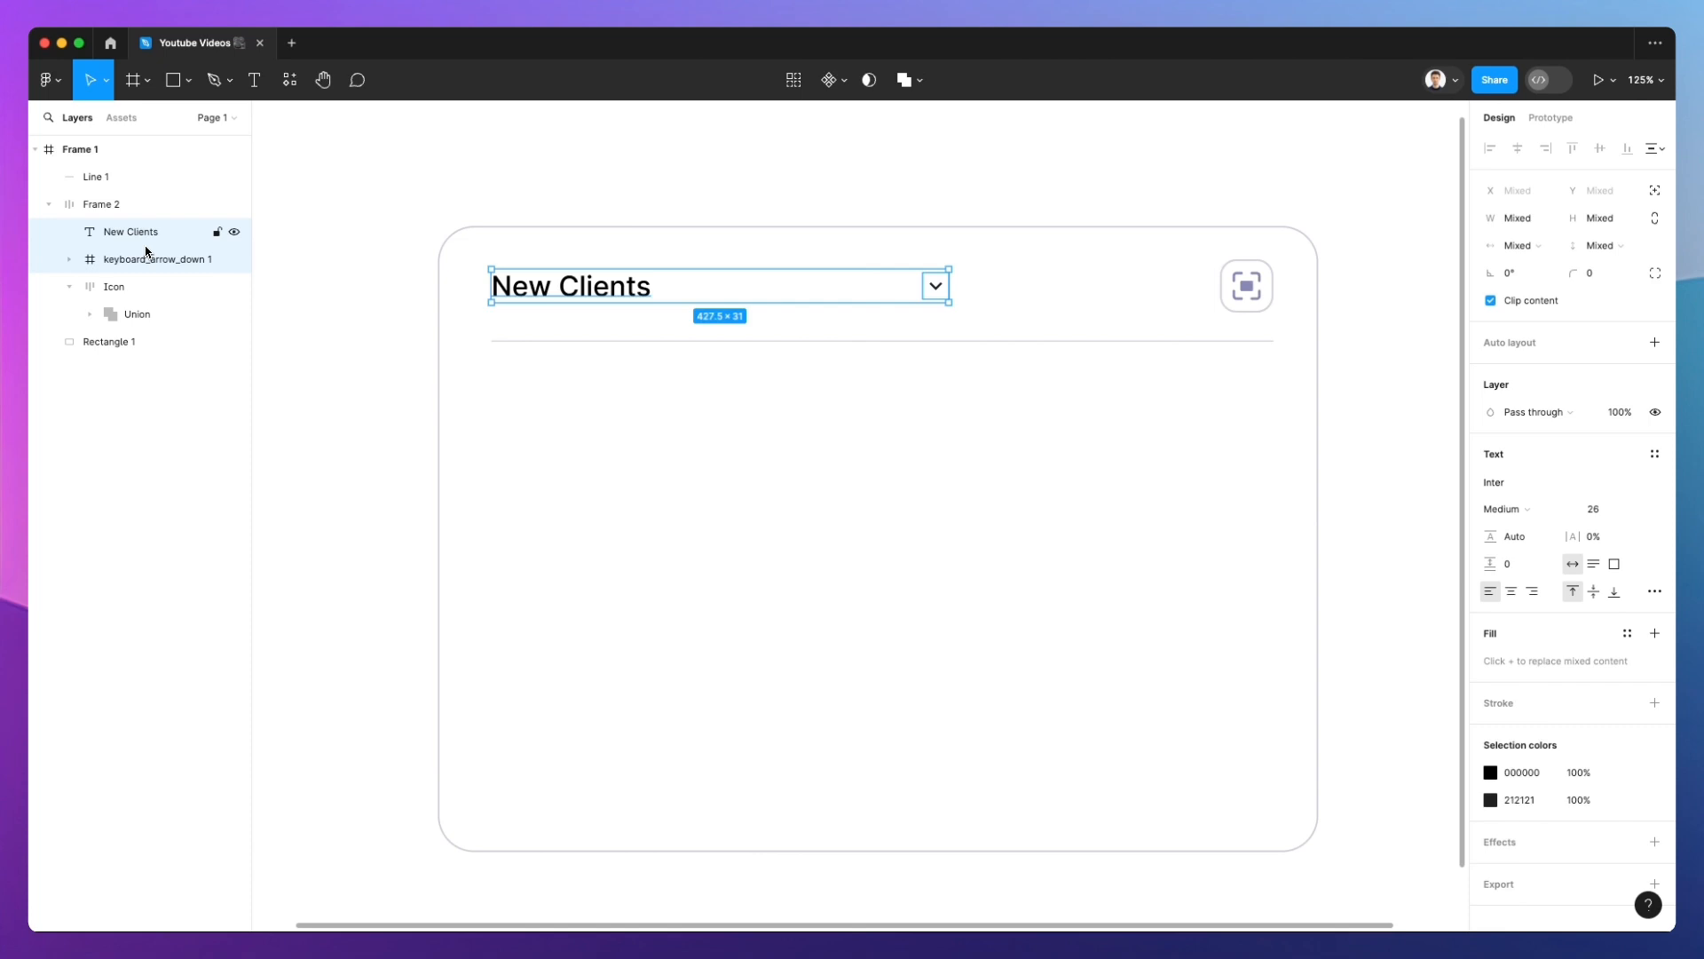
{"action": "key", "text": "shift+a"}
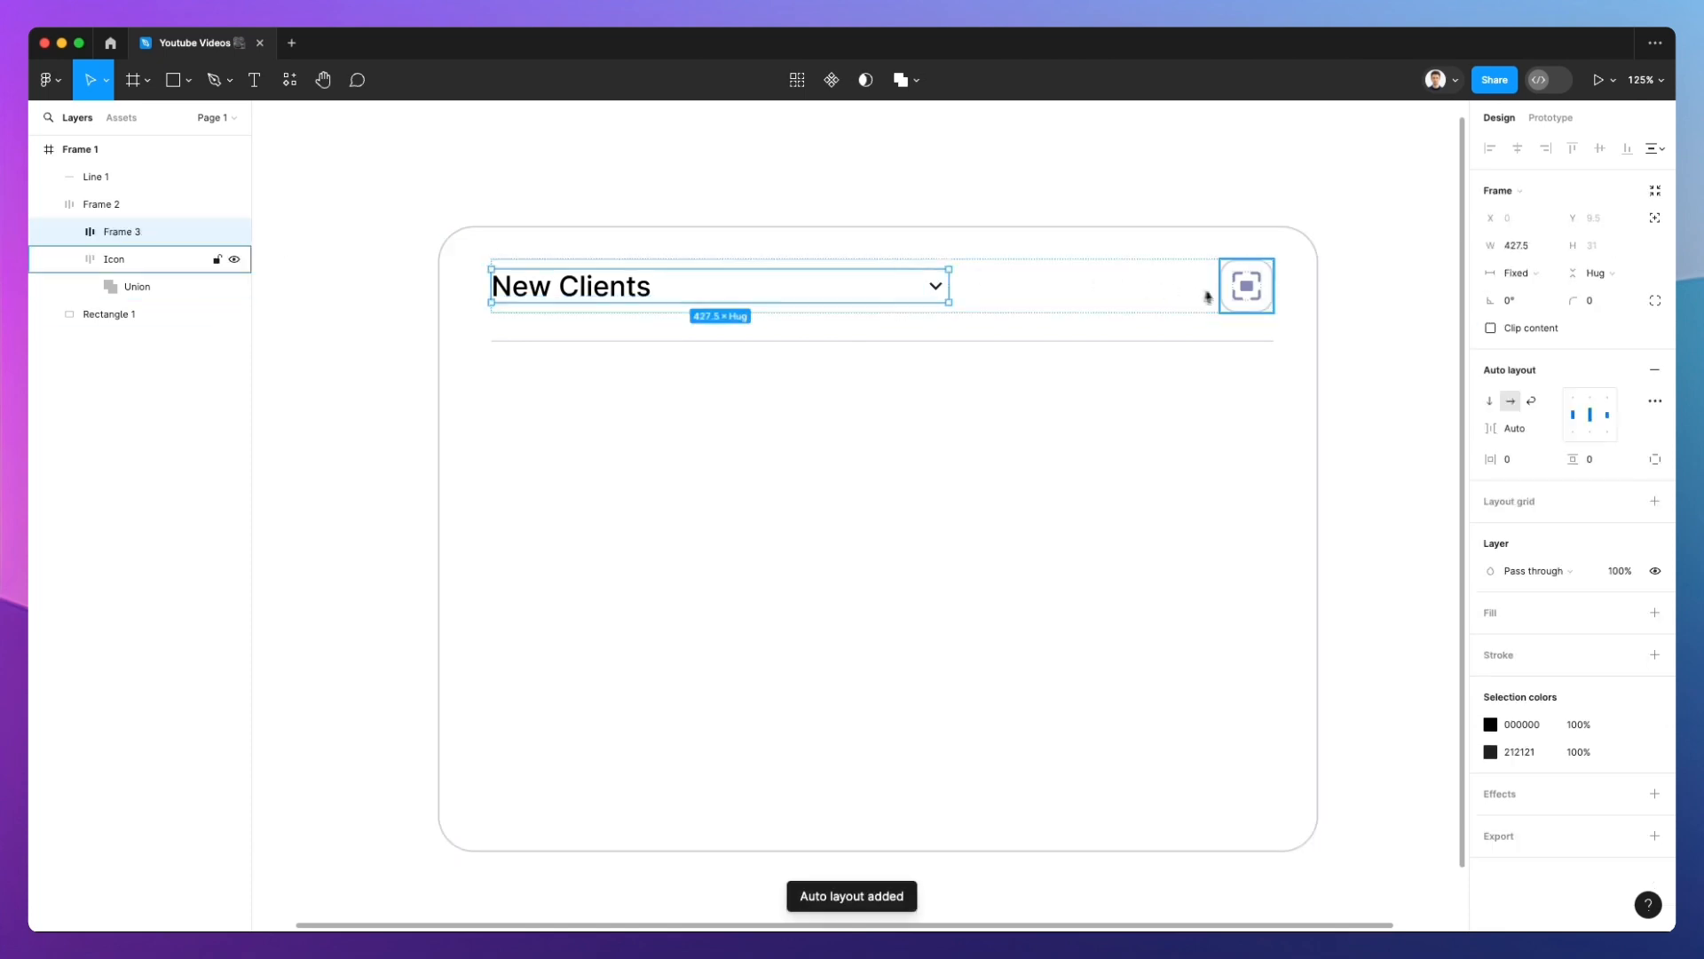
{"action": "left_click_drag", "start_coordinate": [949, 285], "coordinate": [682, 288]}
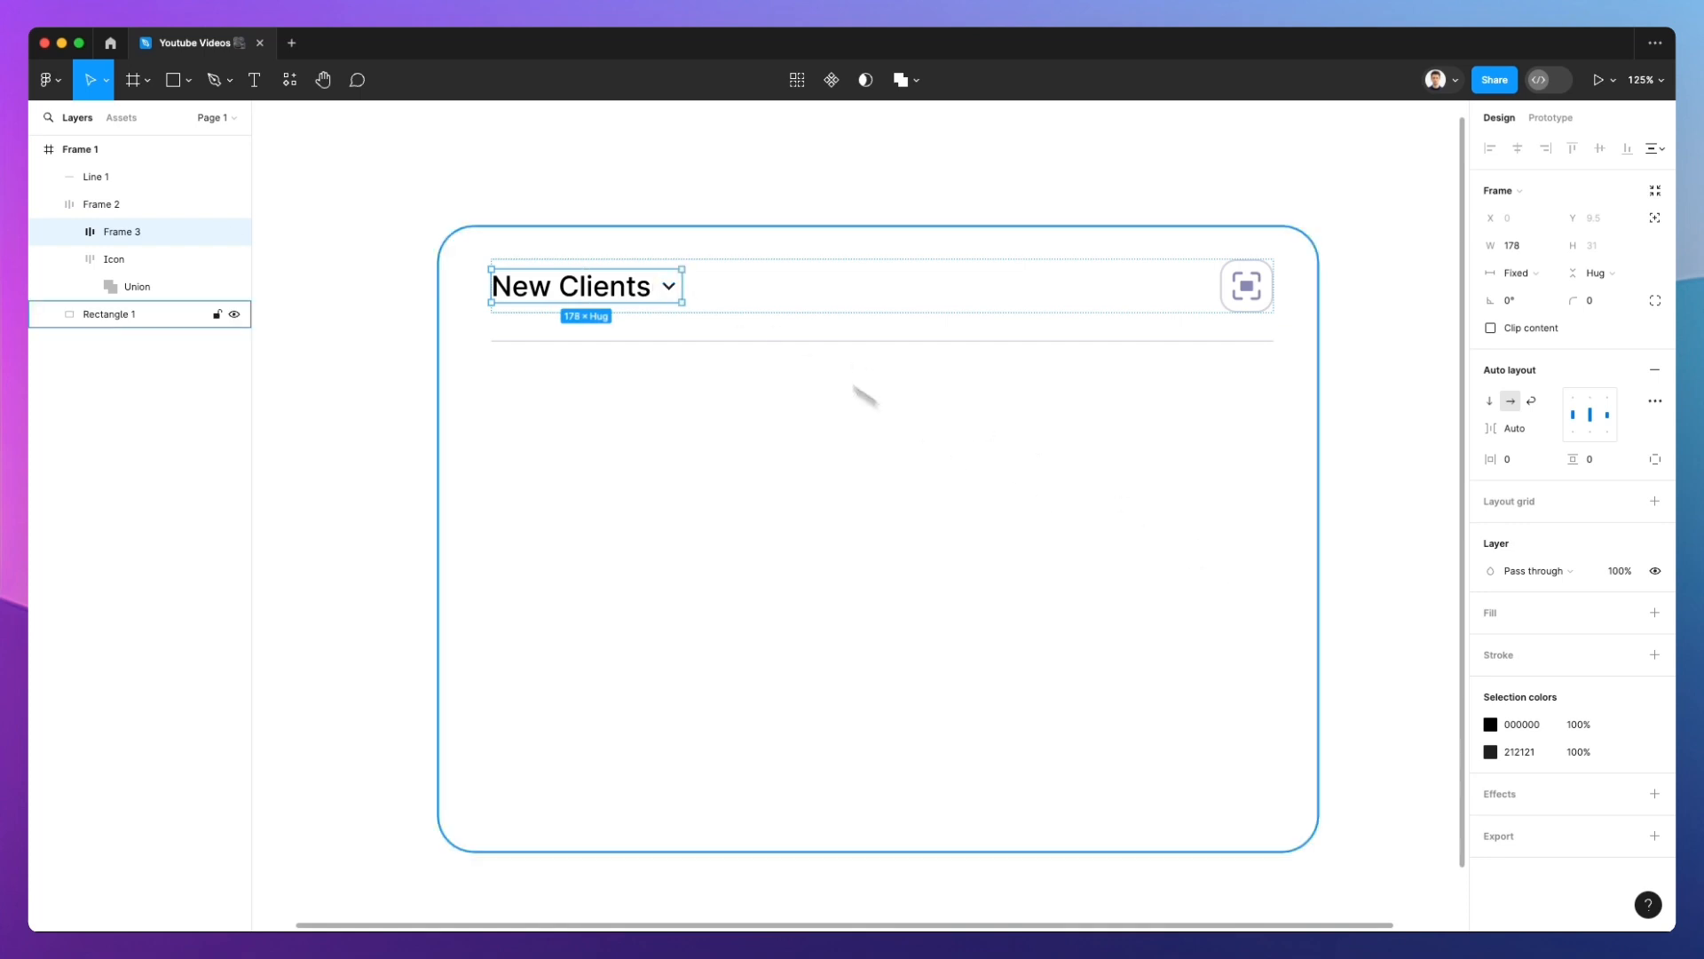
Recolor the chevron vector with the muted blue-gray 8789B5 sampled from the enlarge icon
{"action": "left_click", "coordinate": [668, 291], "text": "super"}
{"action": "left_click", "coordinate": [1491, 494]}
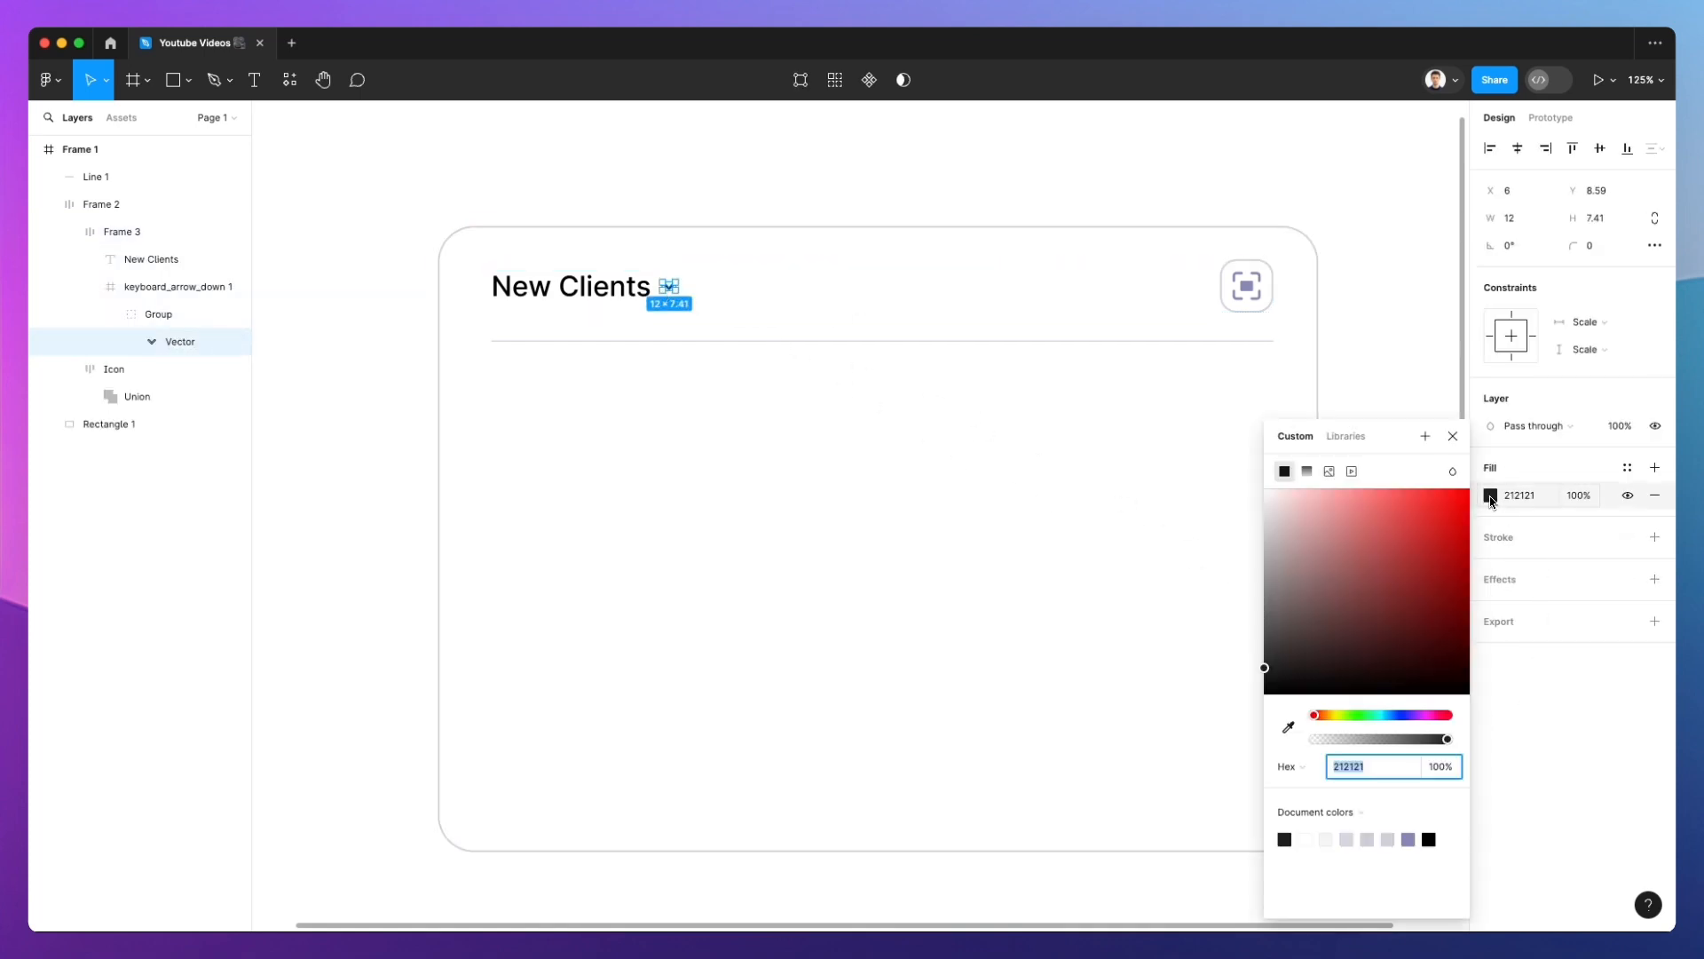
{"action": "key", "text": "i"}
{"action": "left_click", "coordinate": [1247, 285]}
{"action": "left_click", "coordinate": [1096, 174]}
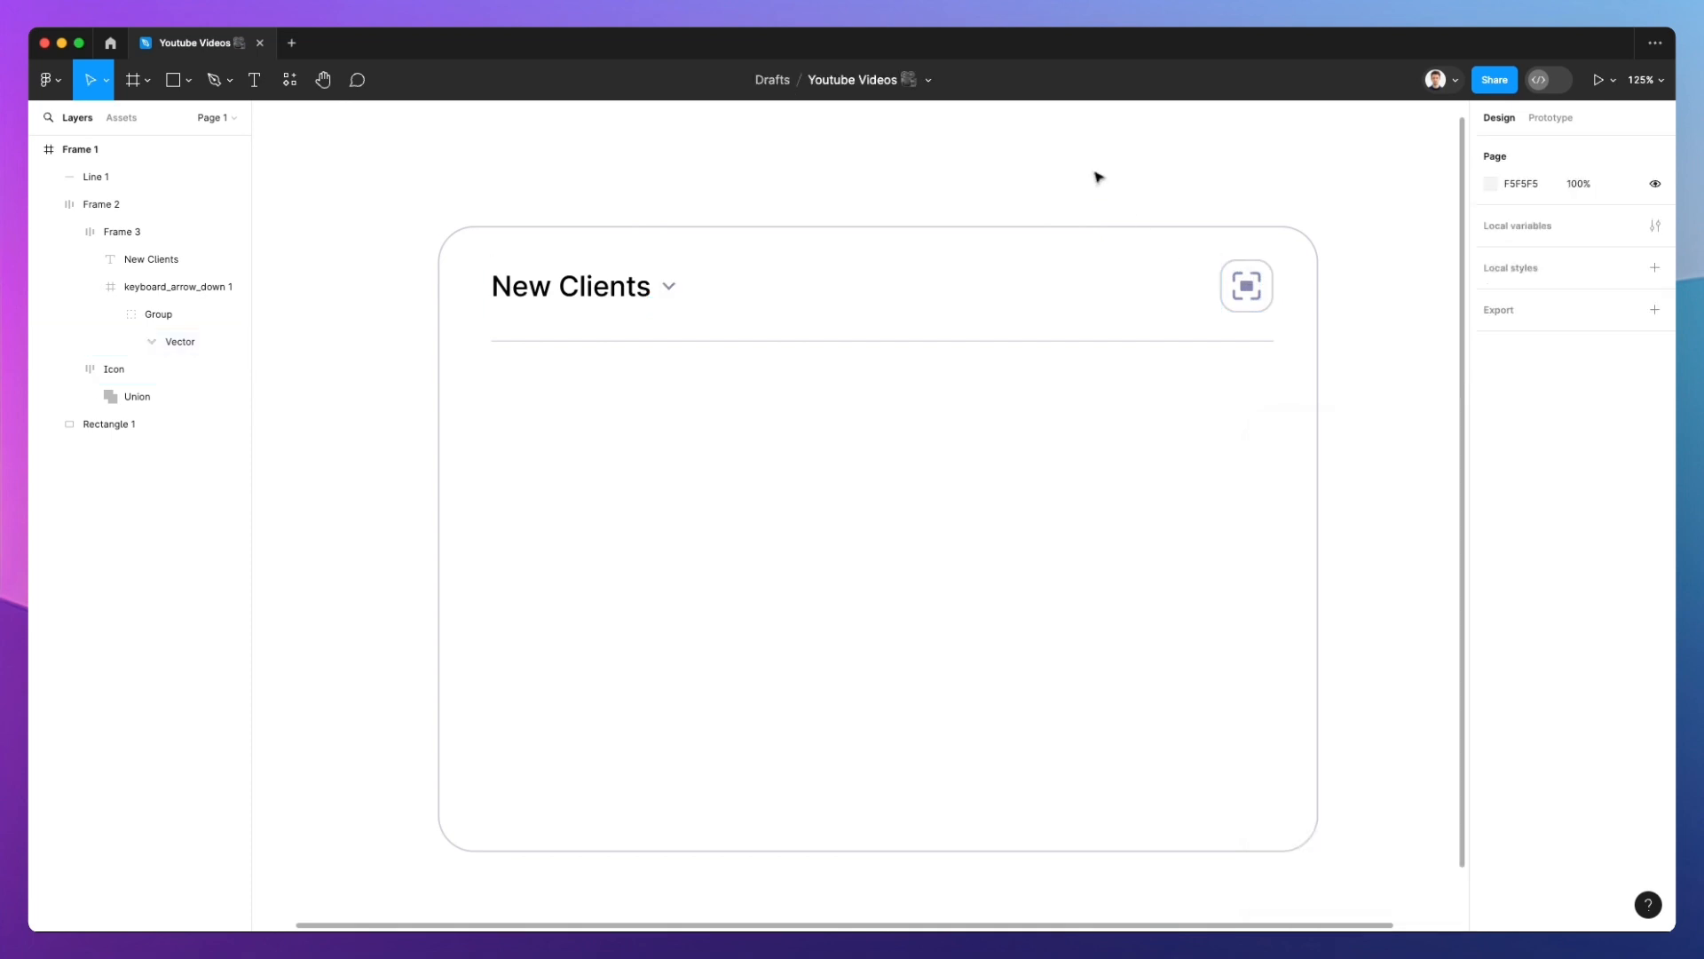
Enlarge the chevron vector from its center to 16 × 10 inside its icon frame
{"action": "left_click", "coordinate": [670, 286], "text": "super"}
{"action": "scroll", "coordinate": [670, 286], "scroll_direction": "up", "scroll_amount": 5}
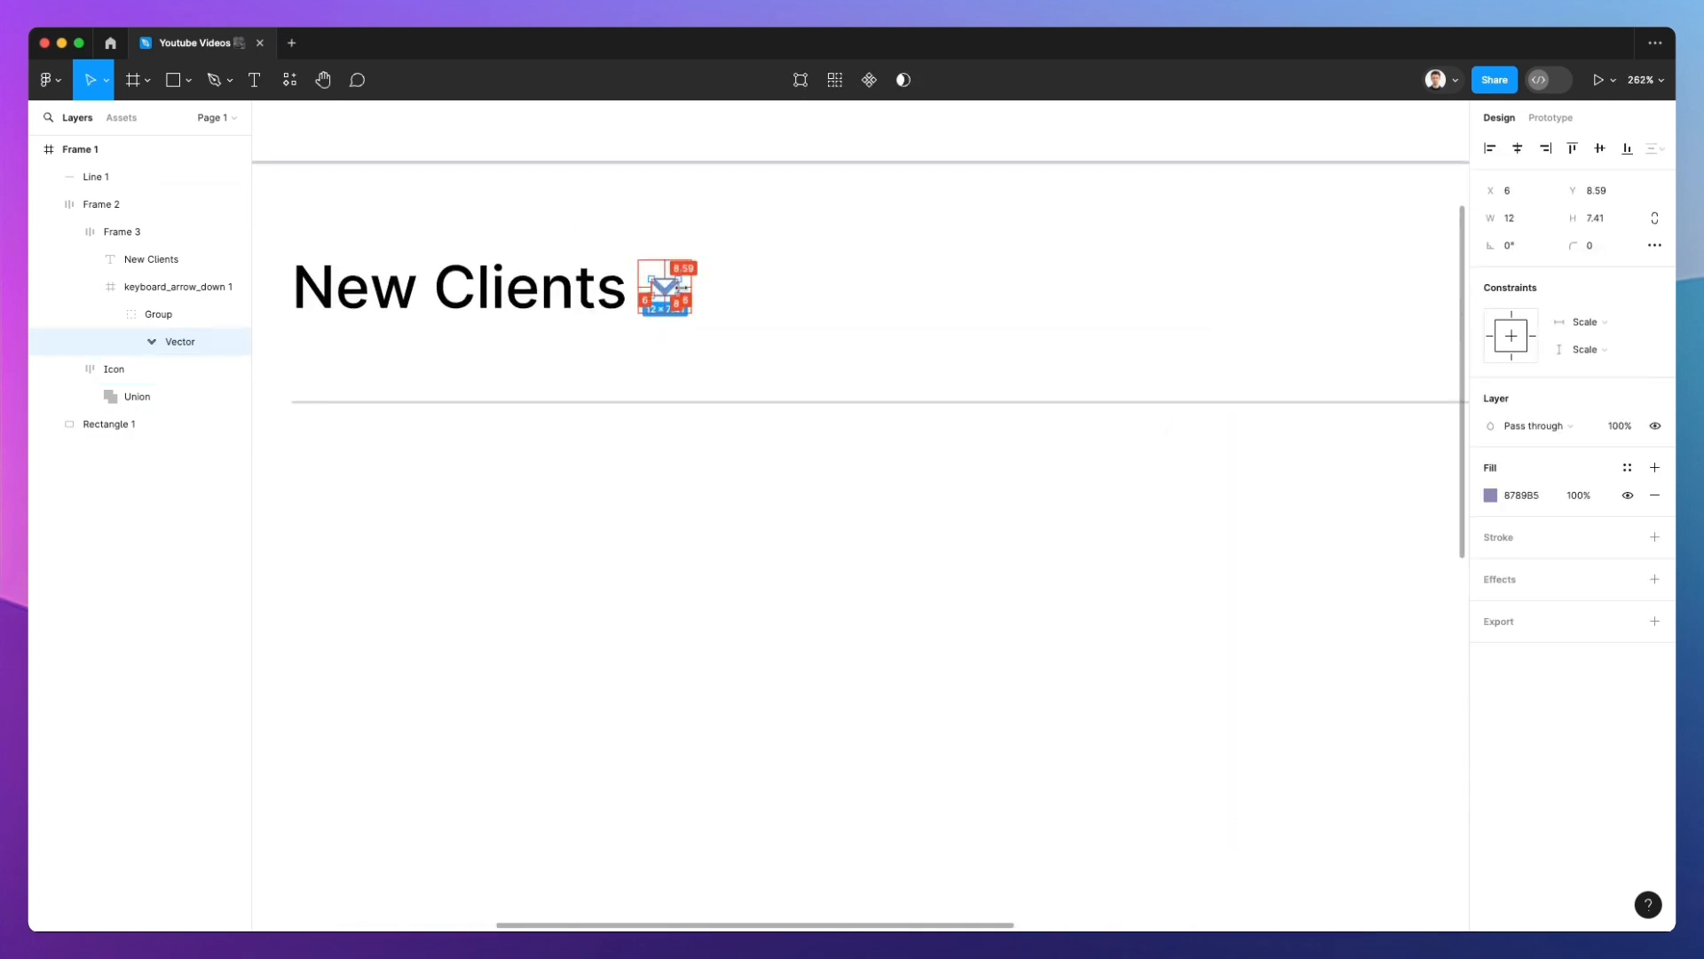
{"action": "left_click_drag", "start_coordinate": [678, 287], "coordinate": [683, 287]}
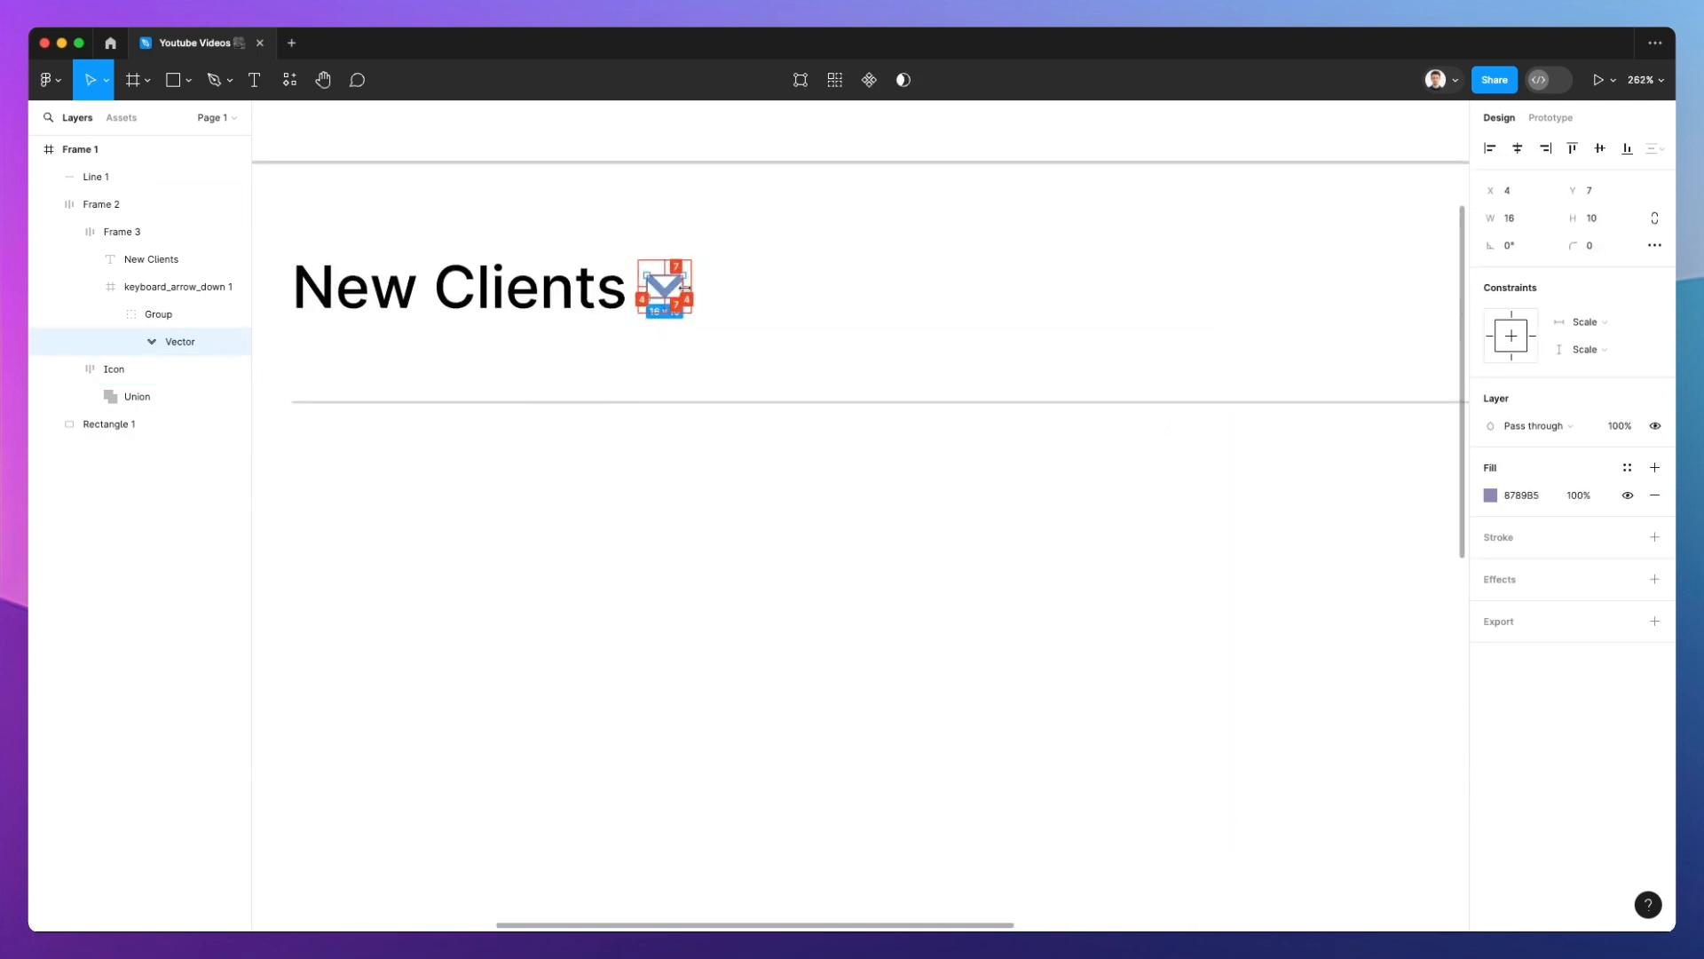
{"action": "key", "text": "shift+0"}
{"action": "left_click", "coordinate": [775, 213]}
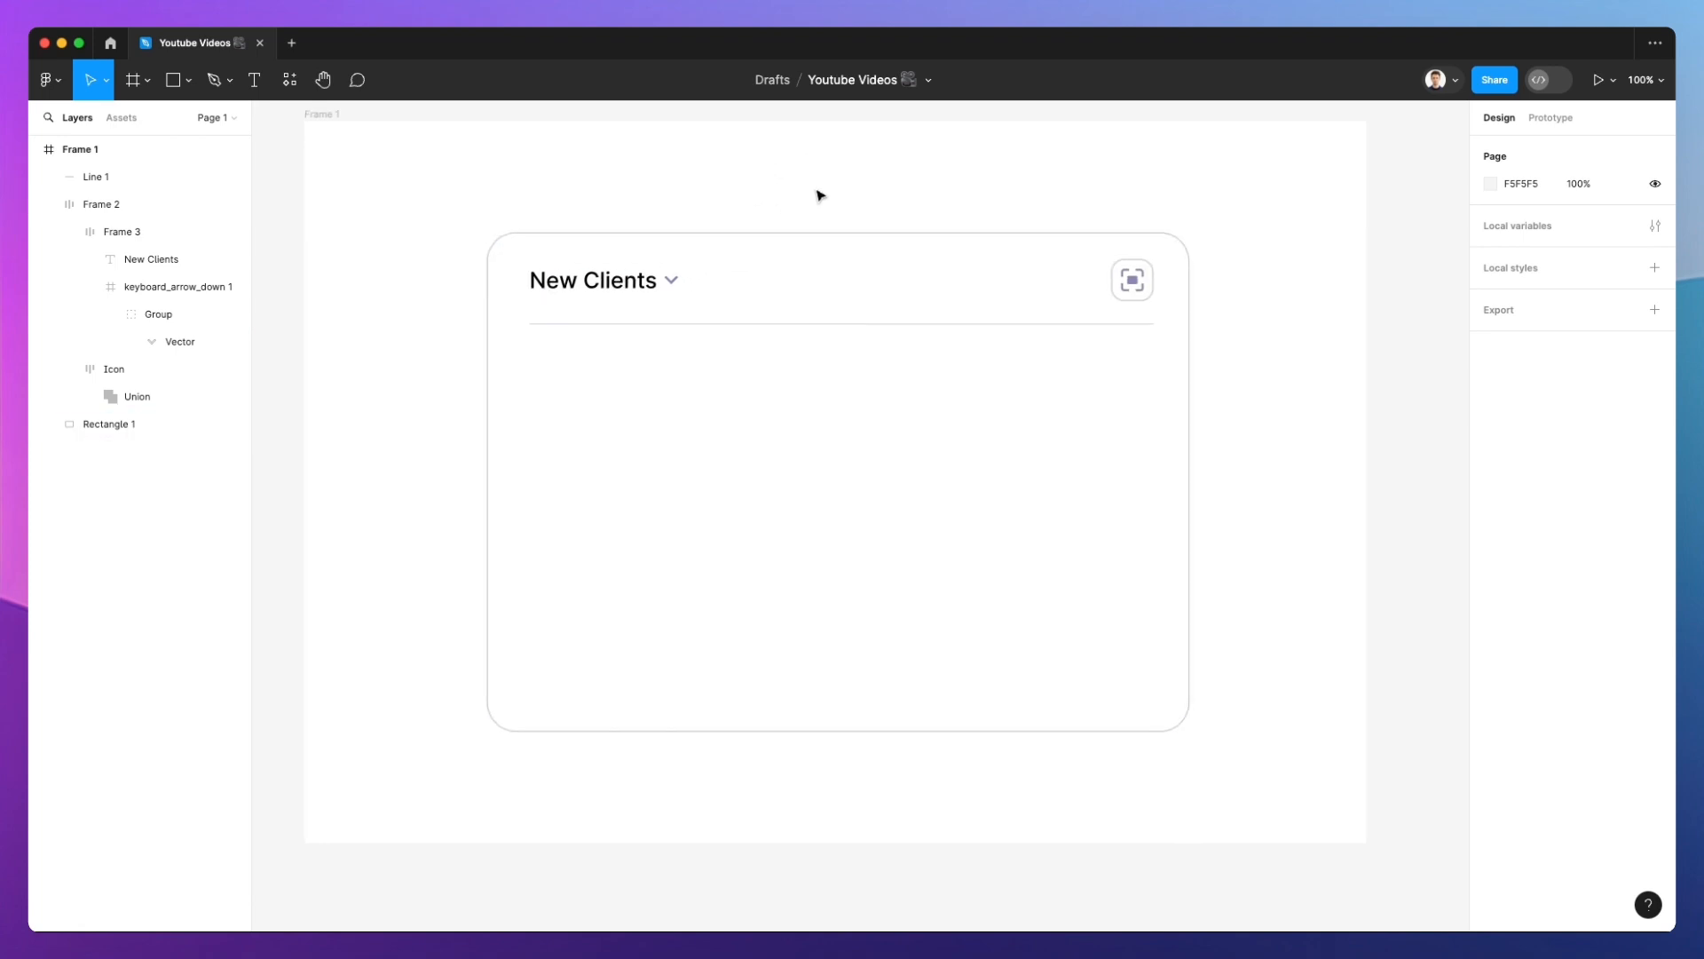
Place two stacked copies of the "New Clients" title below the divider, left-aligned with the header title
{"action": "scroll", "coordinate": [822, 191], "scroll_direction": "down", "scroll_amount": 1}
{"action": "left_click", "coordinate": [607, 269]}
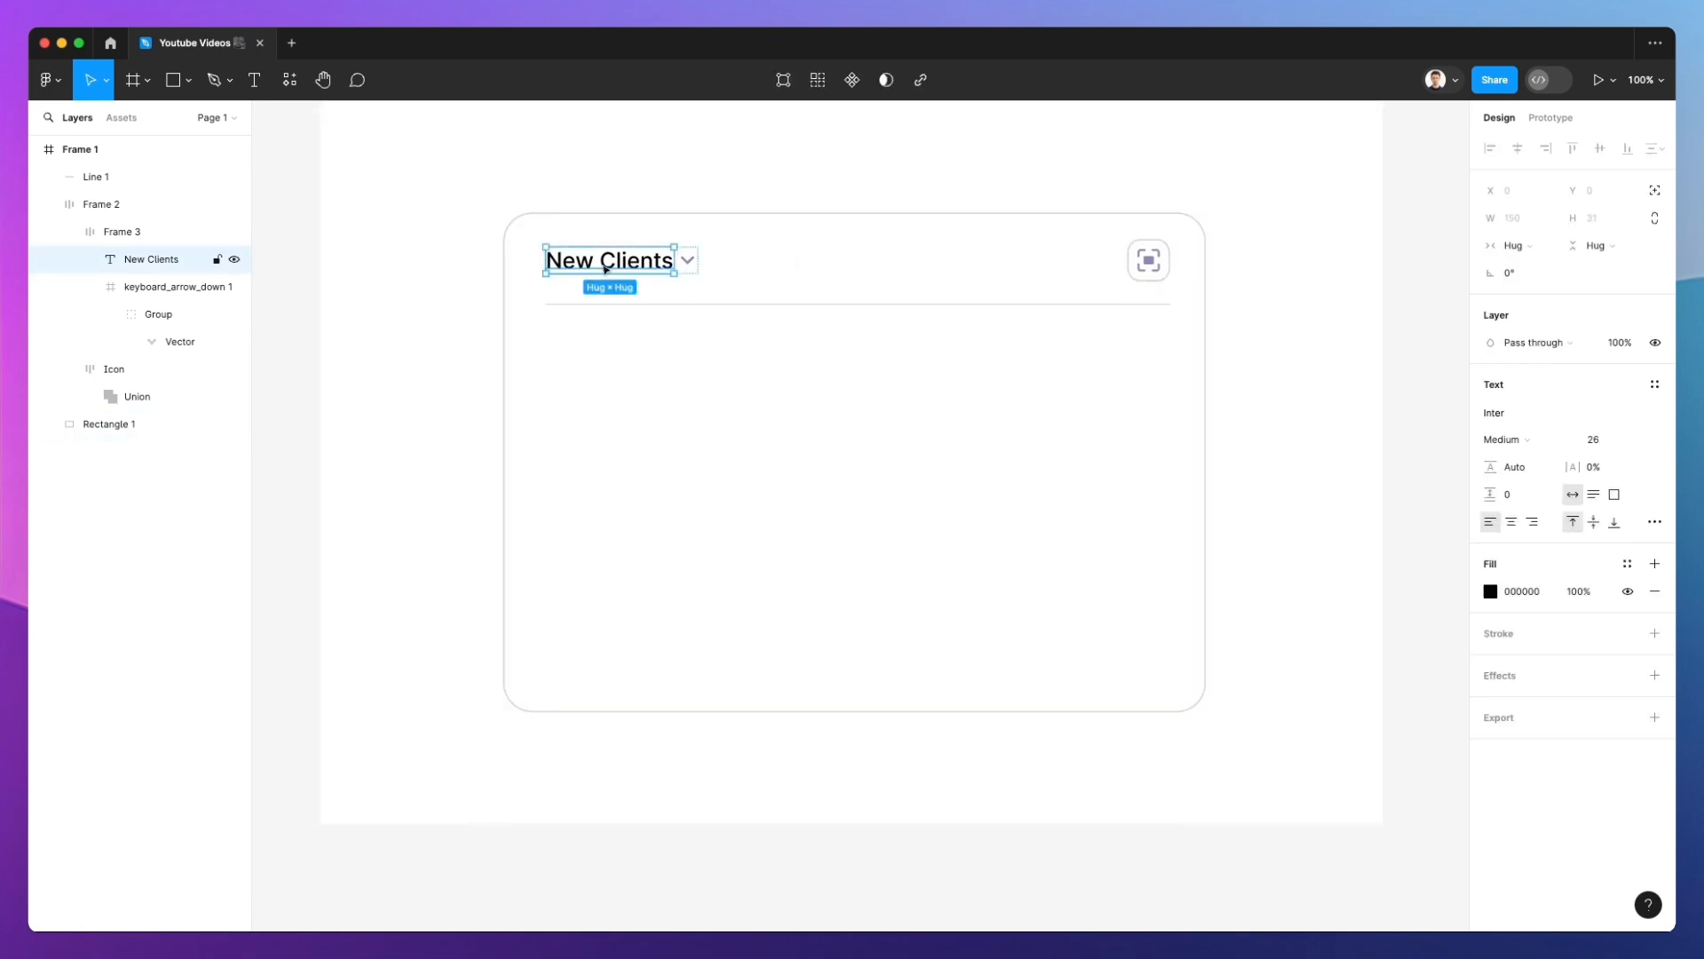
{"action": "left_click_drag", "start_coordinate": [613, 268], "coordinate": [604, 348]}
{"action": "double_click", "coordinate": [604, 352]}
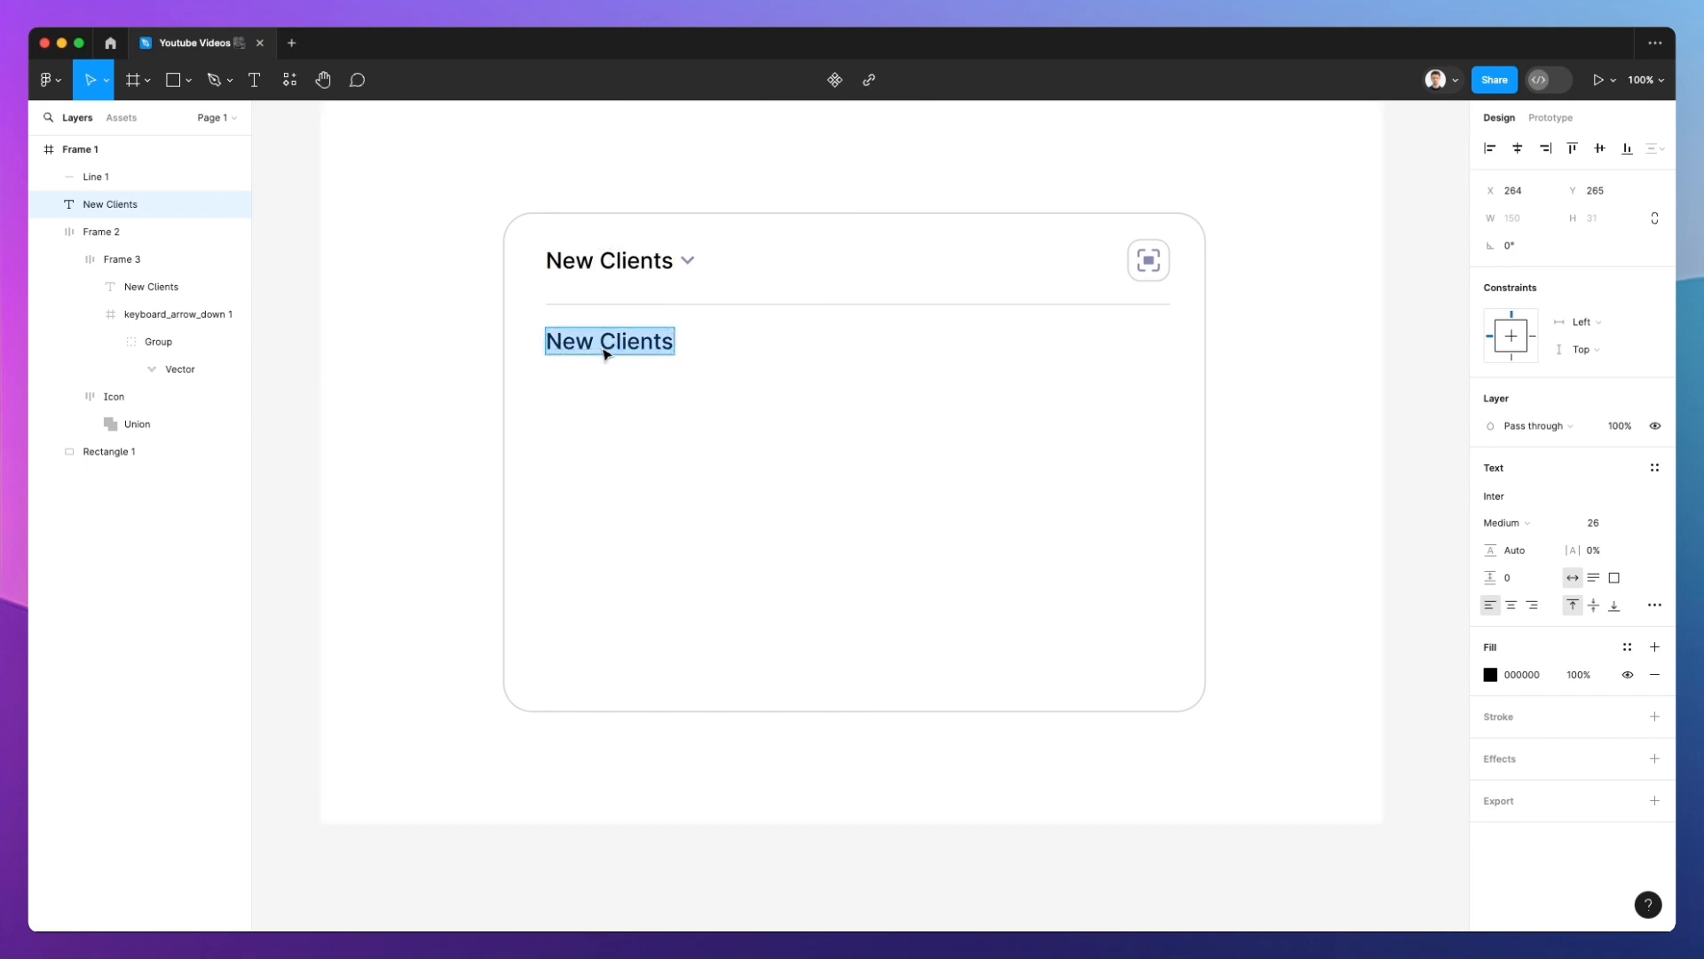
{"action": "key", "text": "Escape"}
{"action": "mouse_move", "coordinate": [631, 348]}
{"action": "left_mouse_down"}
{"action": "mouse_move", "coordinate": [631, 395]}
{"action": "mouse_move", "coordinate": [621, 342]}
{"action": "left_mouse_up"}
Change the upper copied title to "Today" and set its font size to 20
{"action": "double_click", "coordinate": [622, 342]}
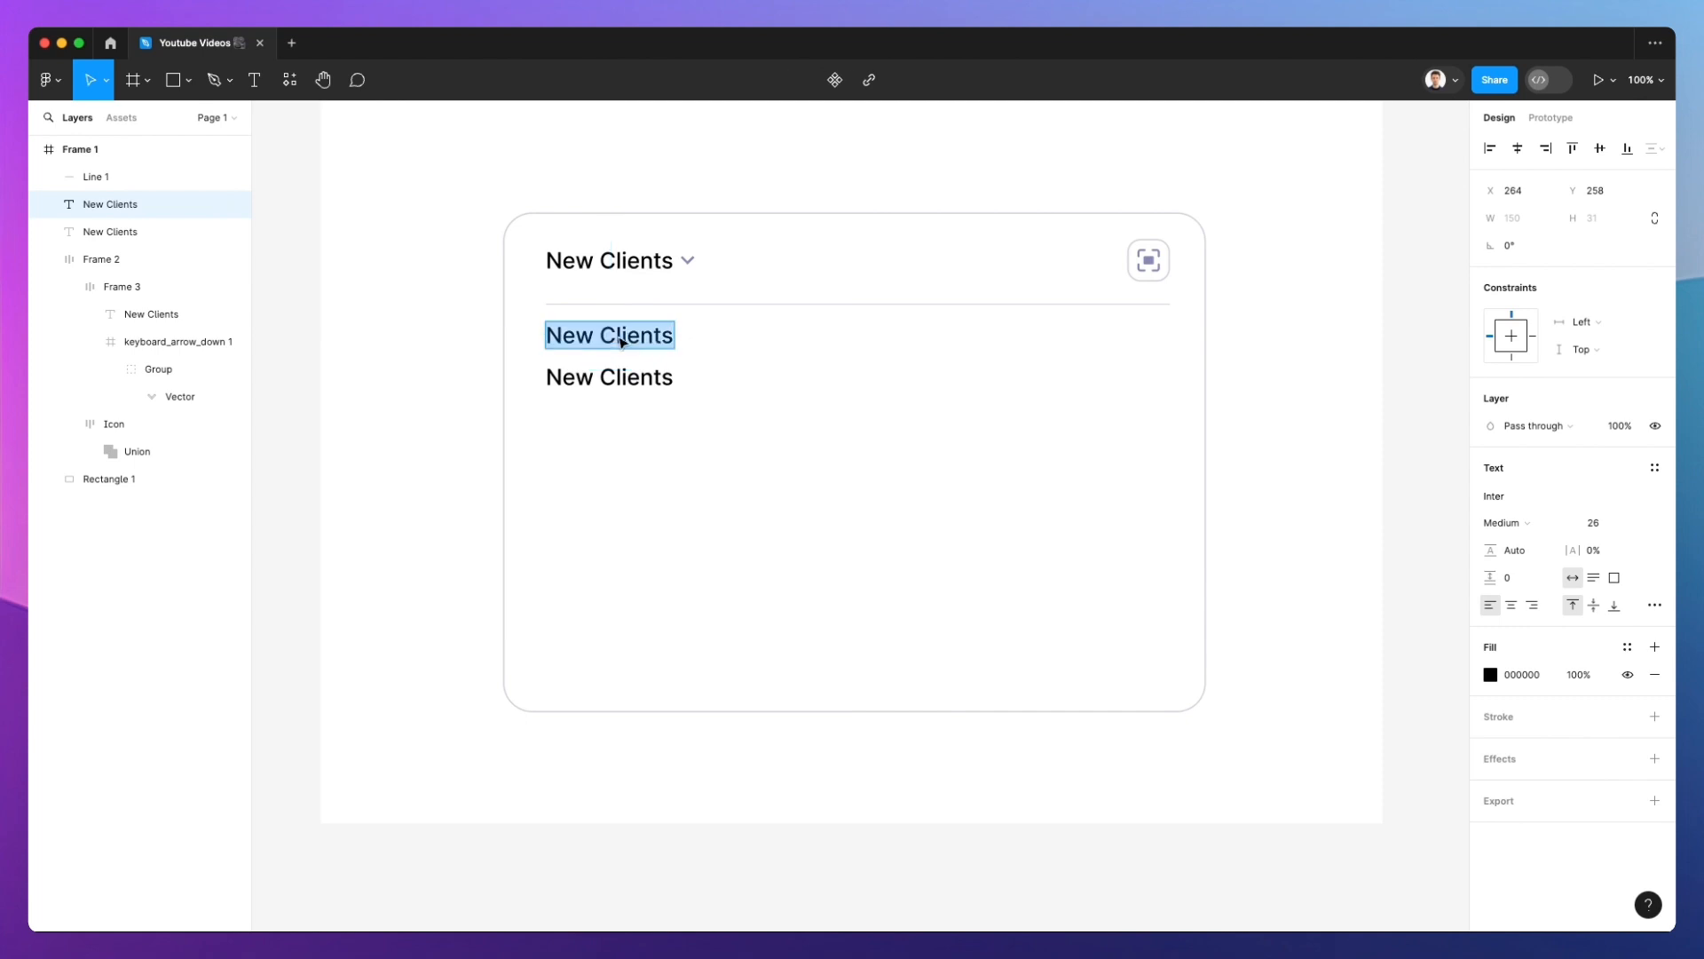
{"action": "type", "text": "To"}
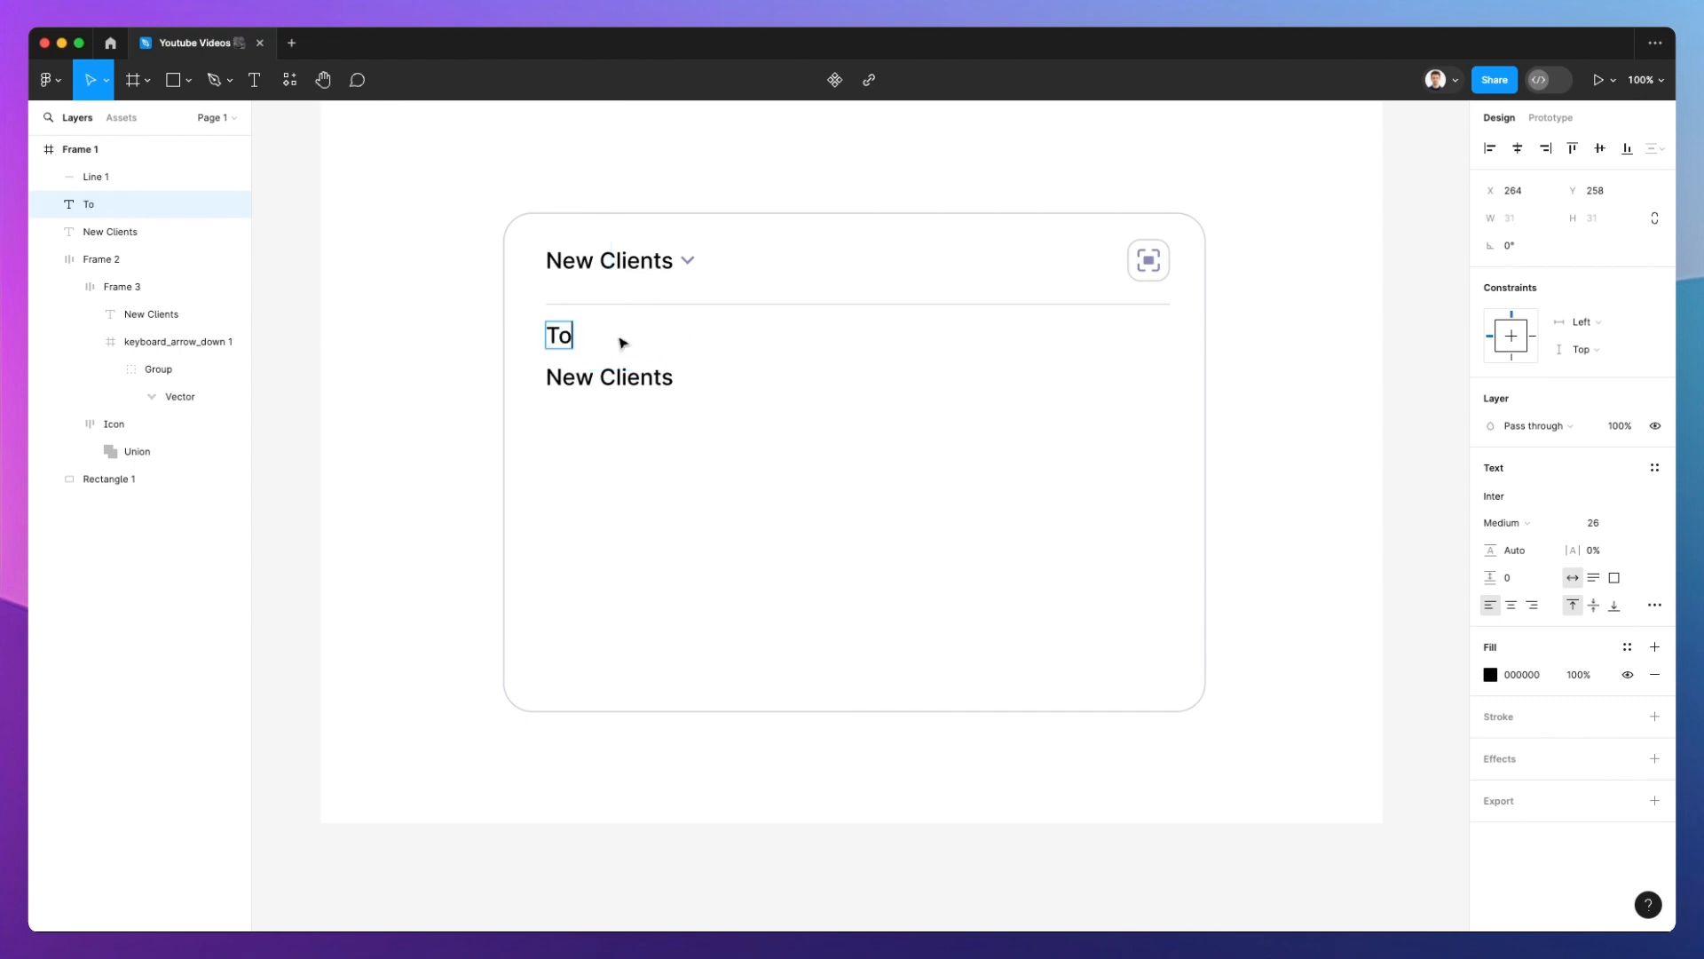
{"action": "type", "text": "day"}
{"action": "key", "text": "Escape"}
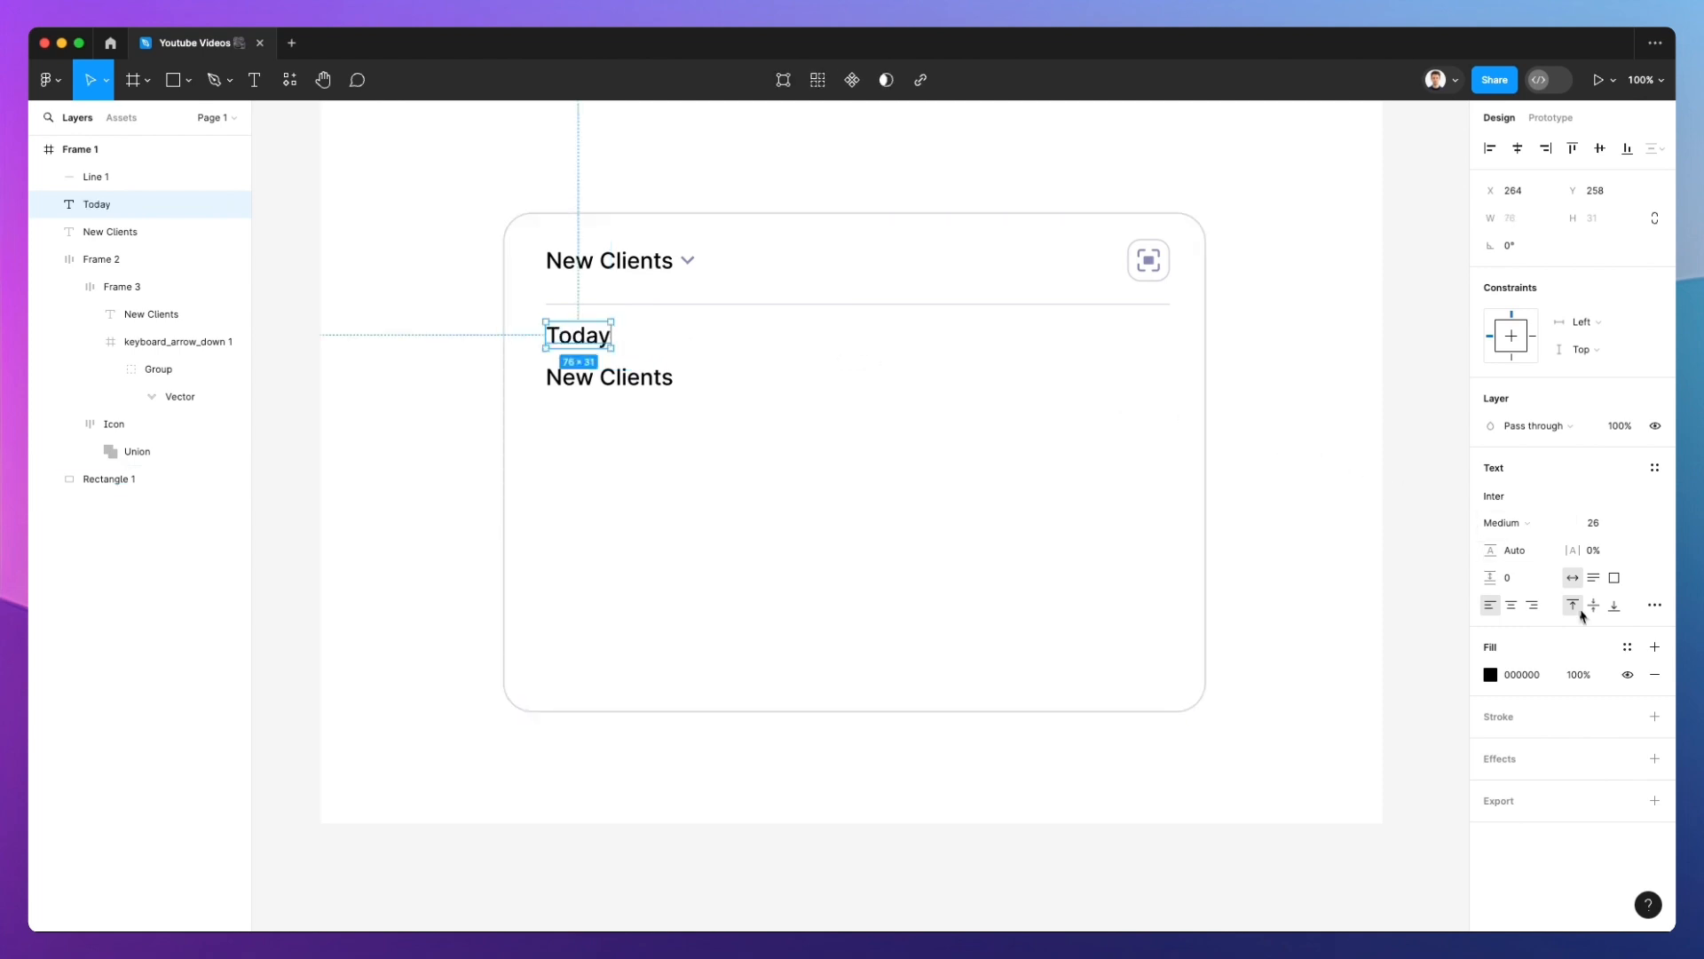
{"action": "left_click", "coordinate": [1591, 526]}
{"action": "type", "text": "20"}
{"action": "key", "text": "Return"}
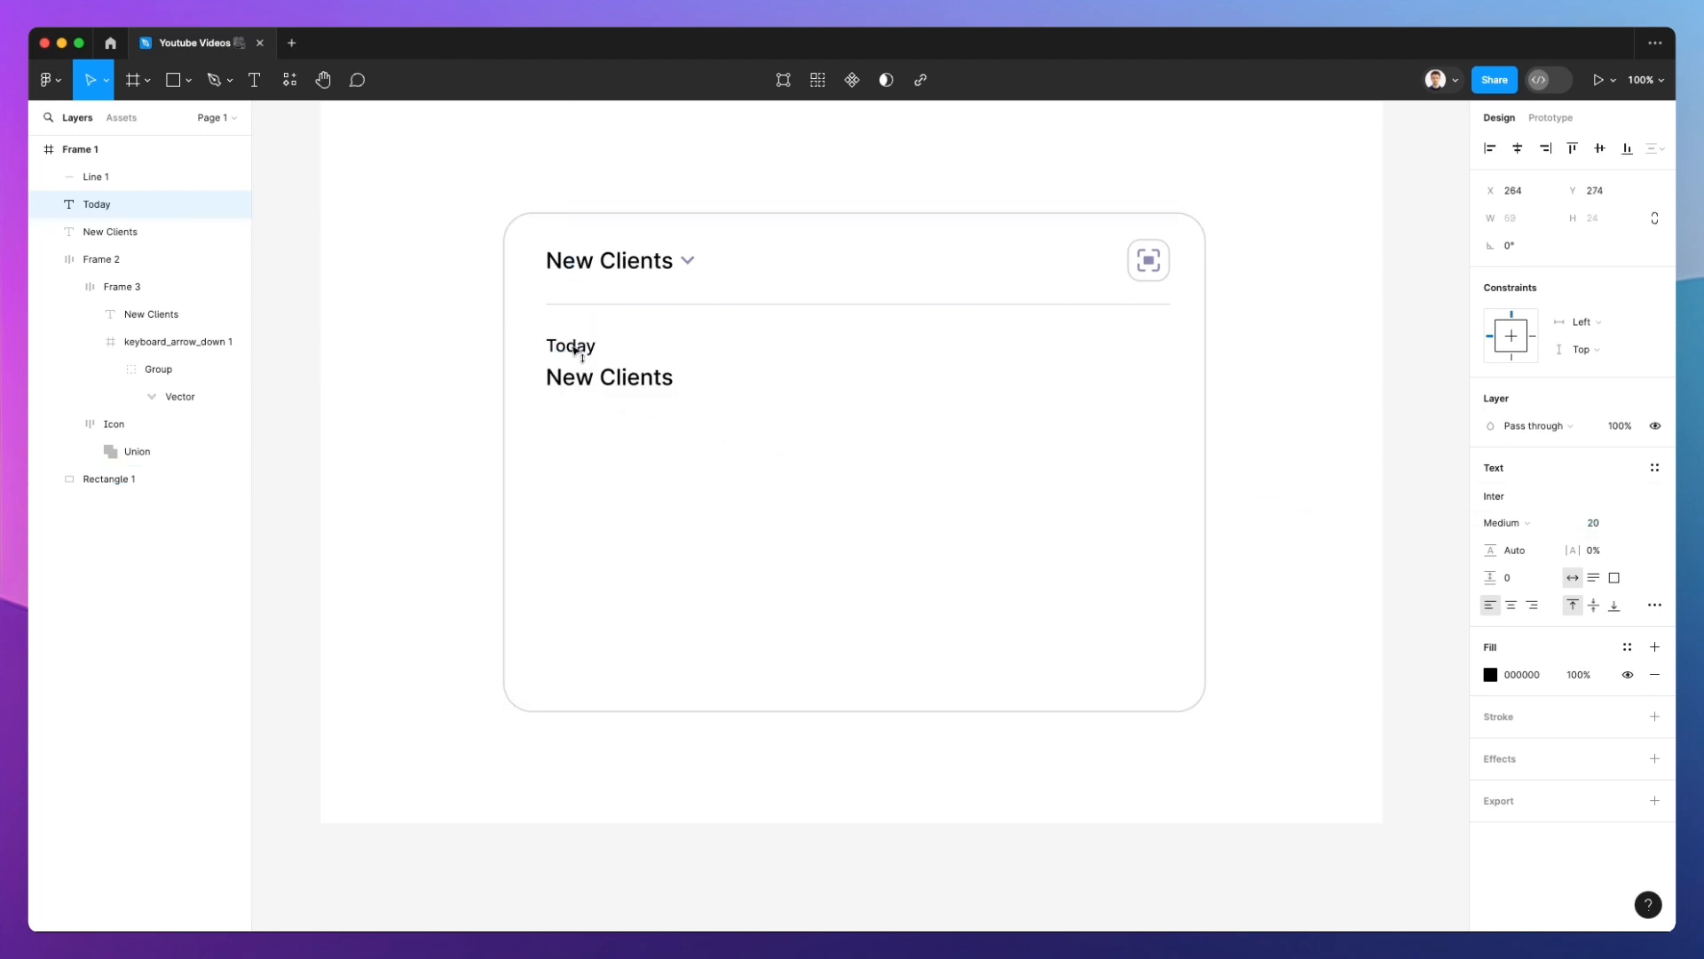
Replace the text of the lower copied title with "89430"
{"action": "left_click", "coordinate": [613, 385]}
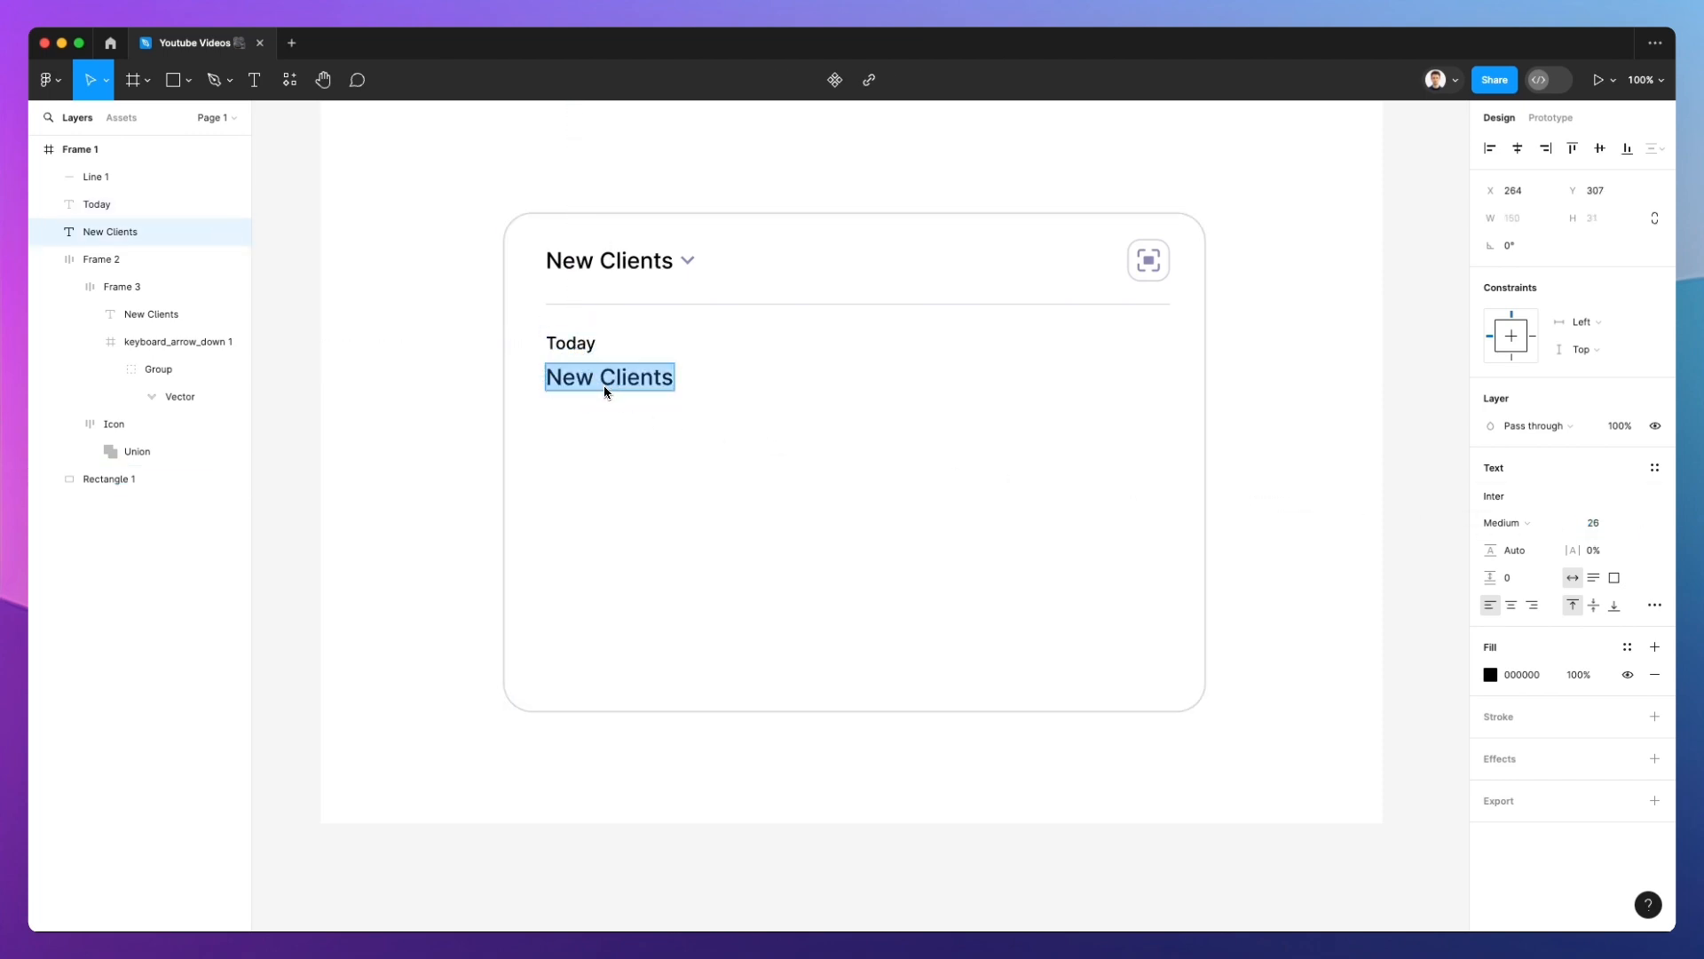
{"action": "type", "text": "89430"}
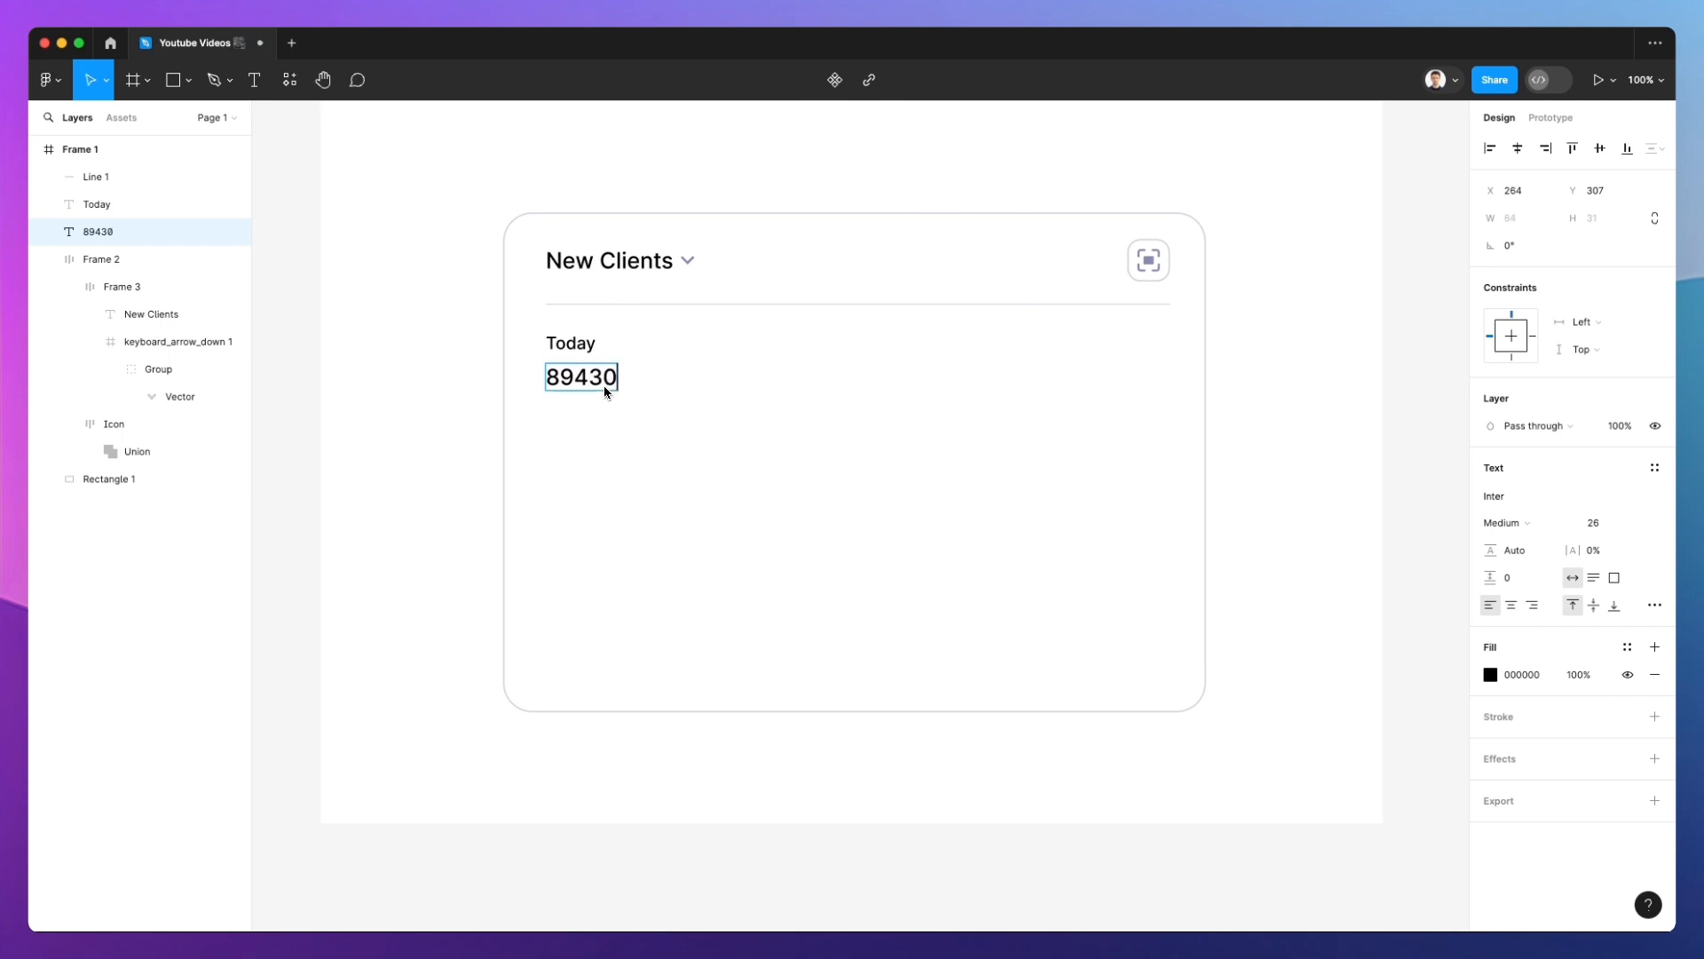
{"action": "left_click", "coordinate": [404, 387]}
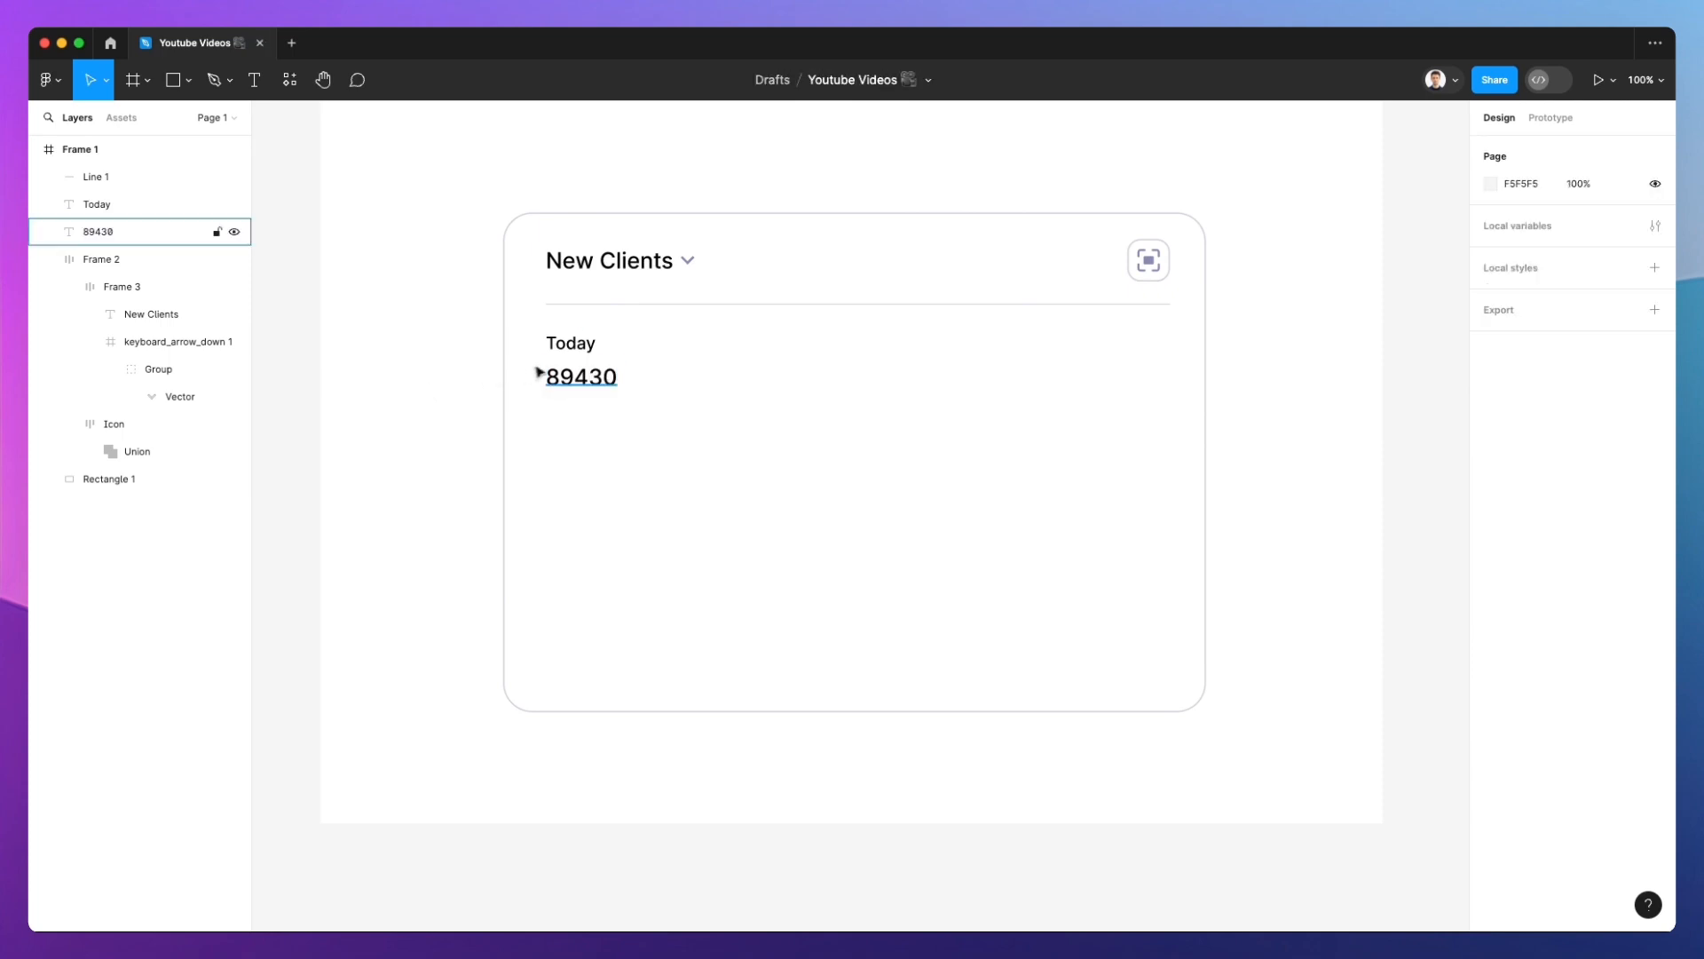
Reduce the "Today" label's font size to 18
{"action": "left_click", "coordinate": [588, 344]}
{"action": "left_click", "coordinate": [1605, 526]}
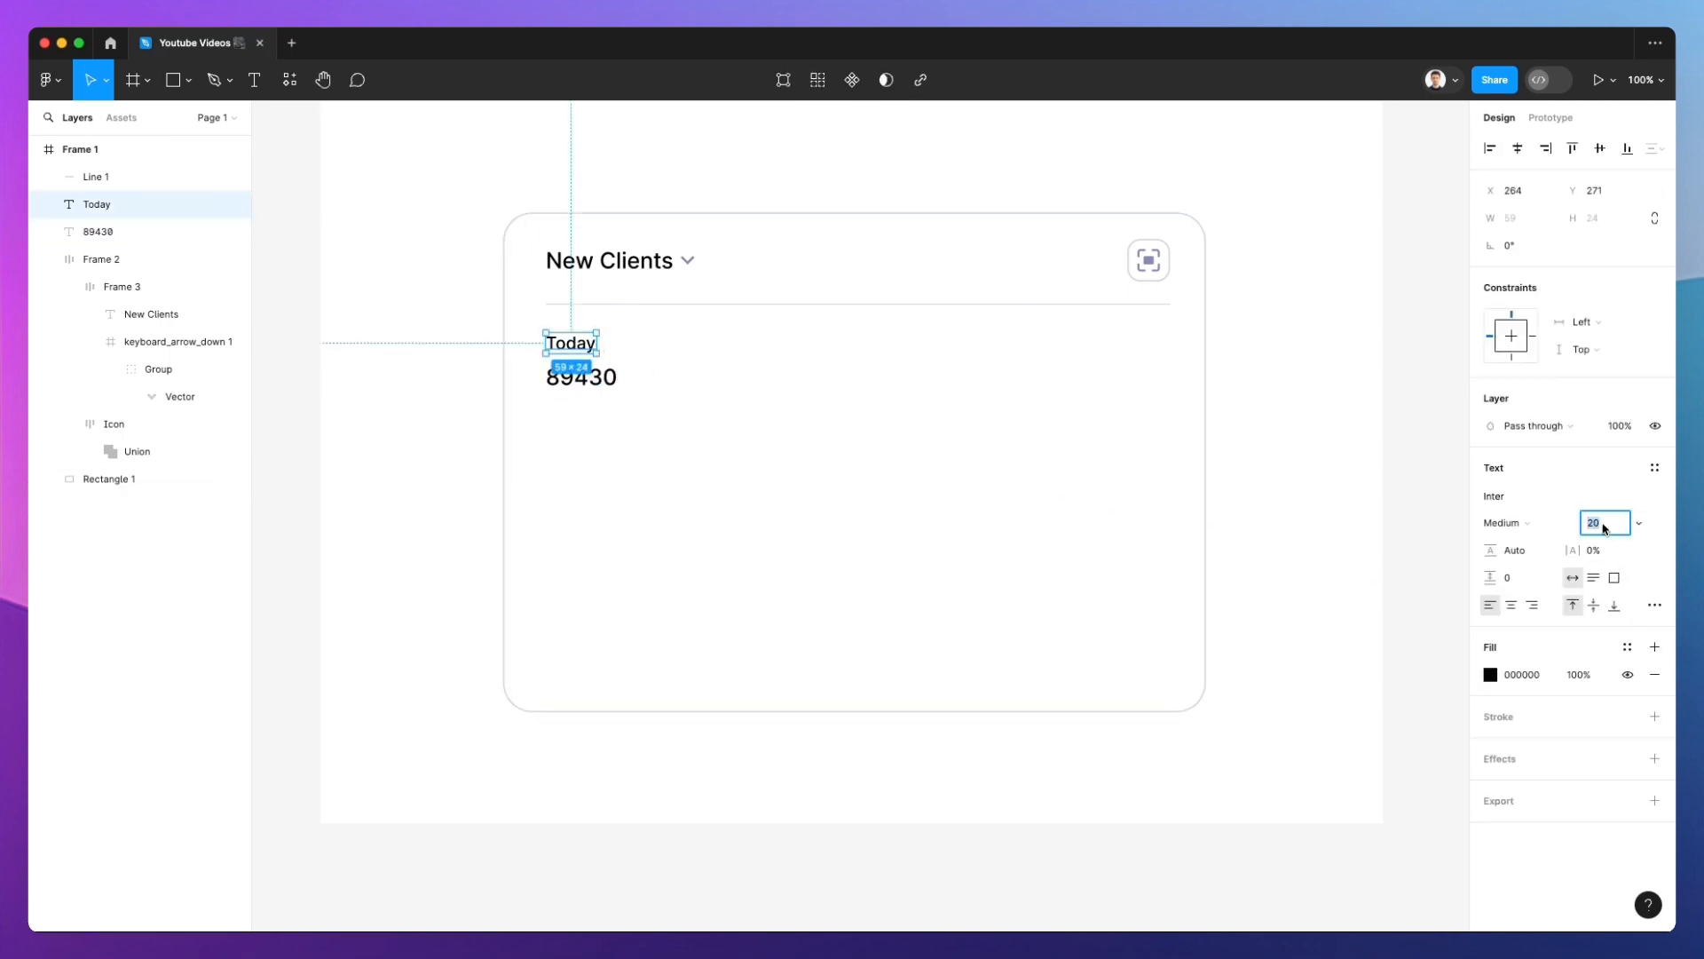
{"action": "type", "text": "18"}
{"action": "key", "text": "Return"}
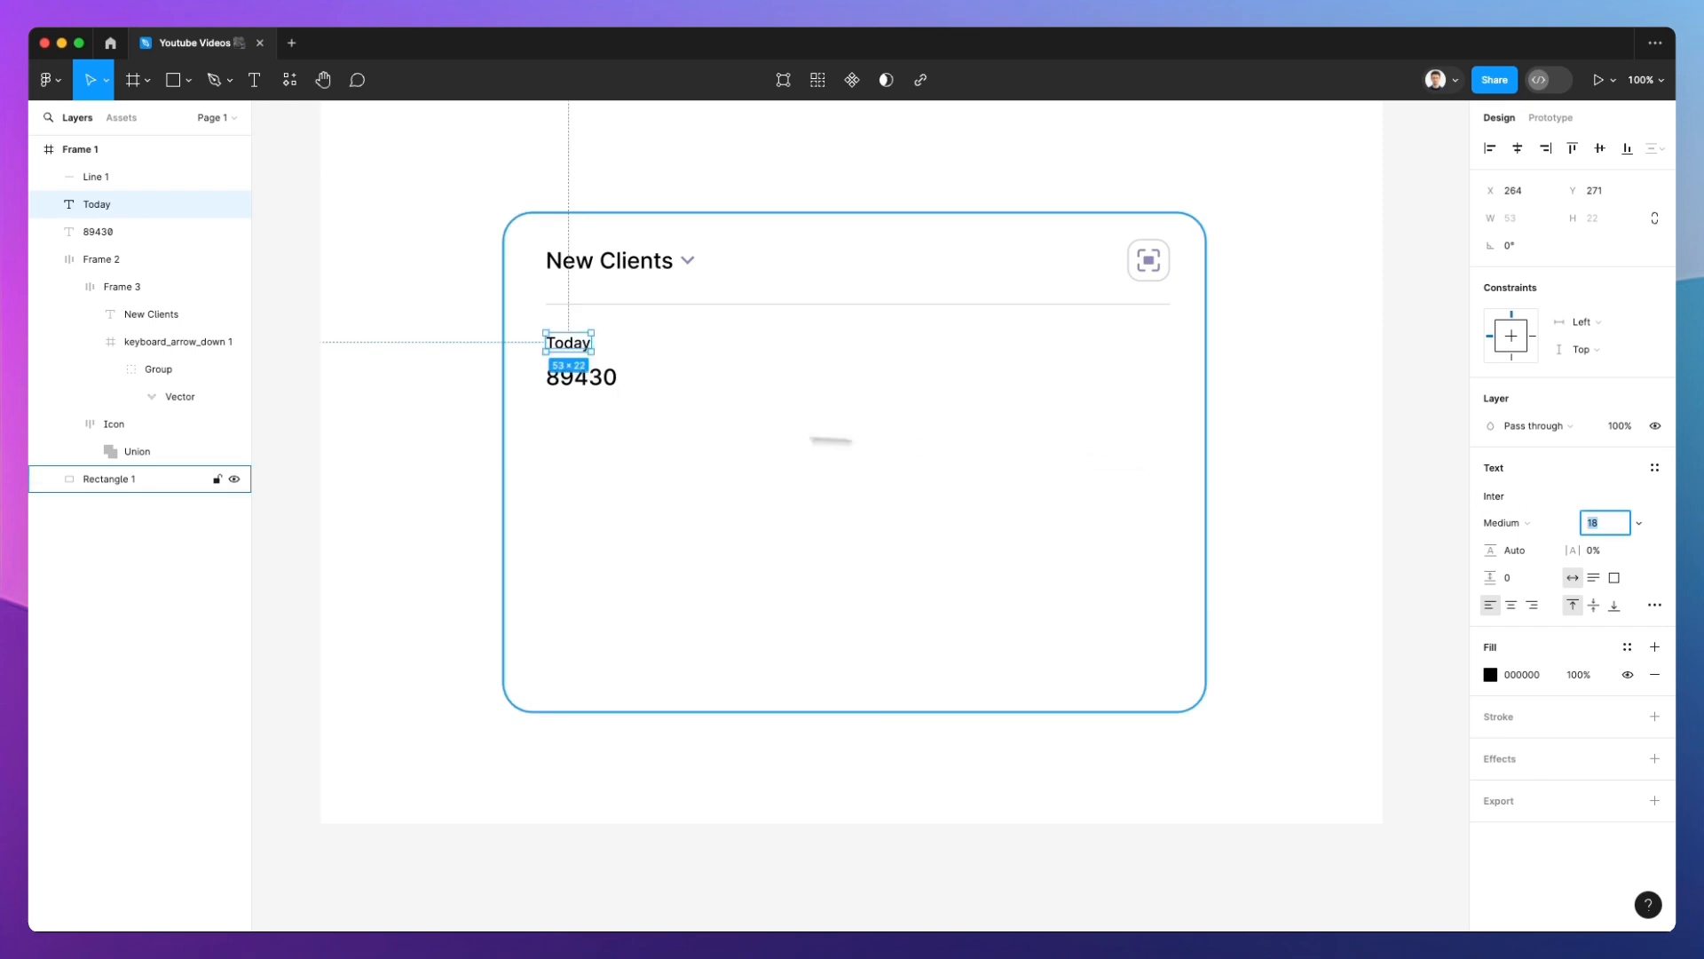
Move the "89430" count slightly up, closer to the "Today" label
{"action": "left_click", "coordinate": [464, 425]}
{"action": "left_click", "coordinate": [577, 378]}
{"action": "left_click_drag", "start_coordinate": [573, 379], "coordinate": [574, 375]}
Fill the "Today" label with the colour sampled from the header's chevron
{"action": "left_click", "coordinate": [568, 348]}
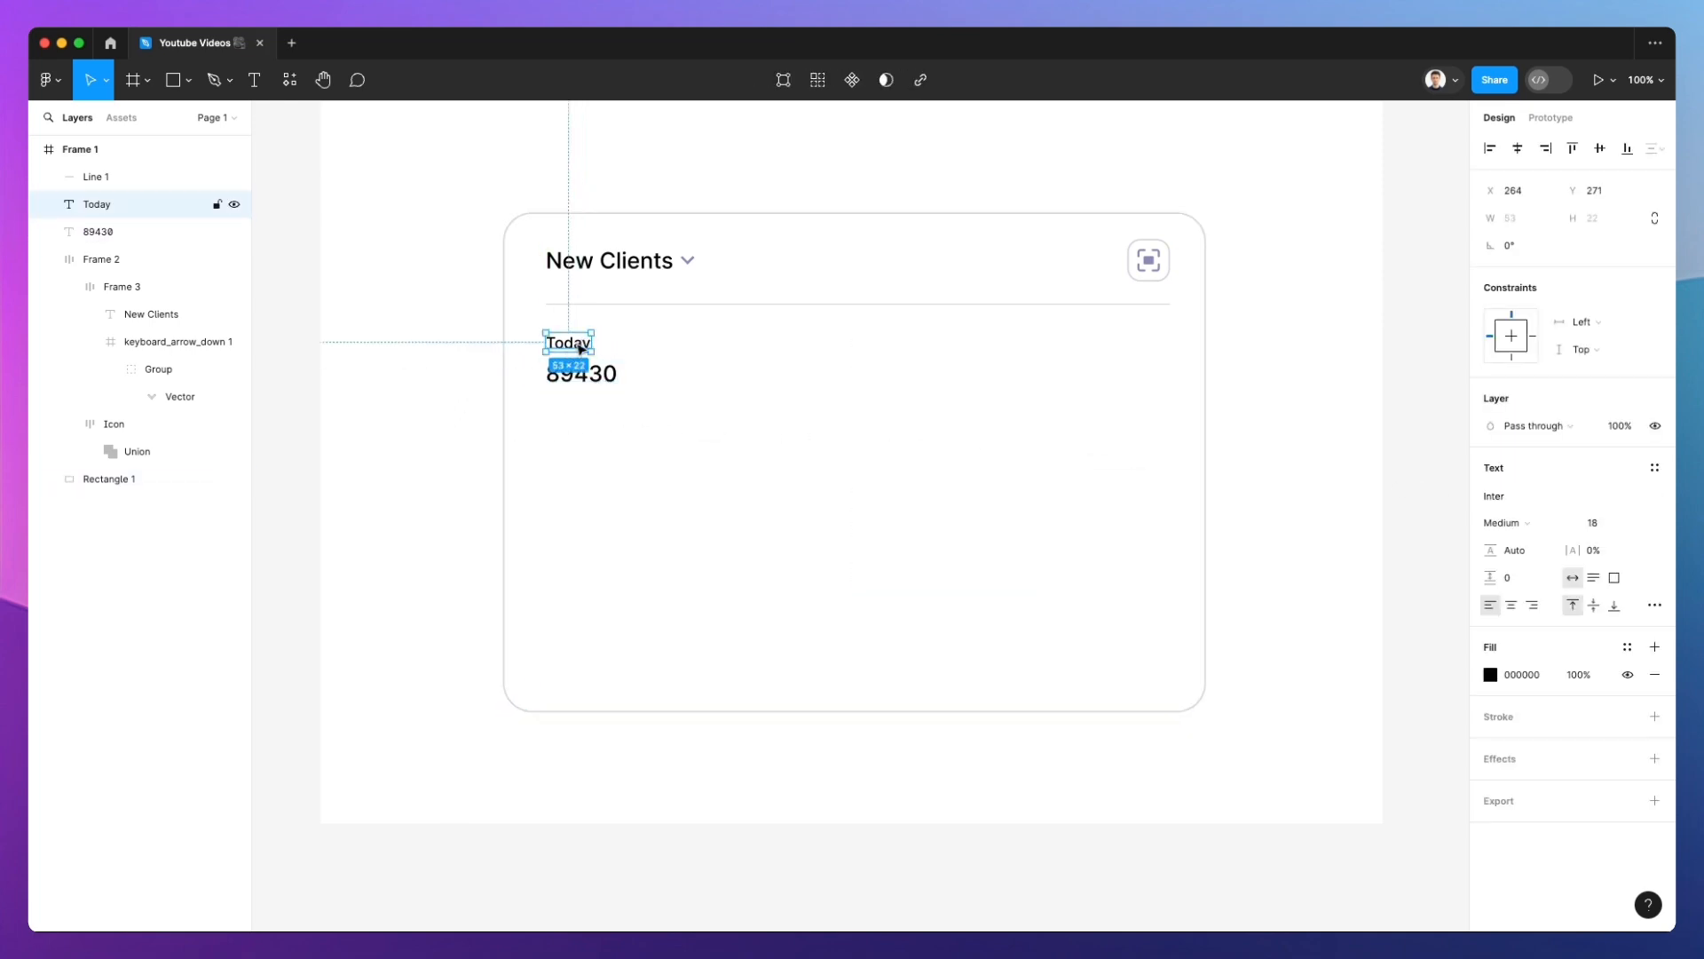
{"action": "key", "text": "i"}
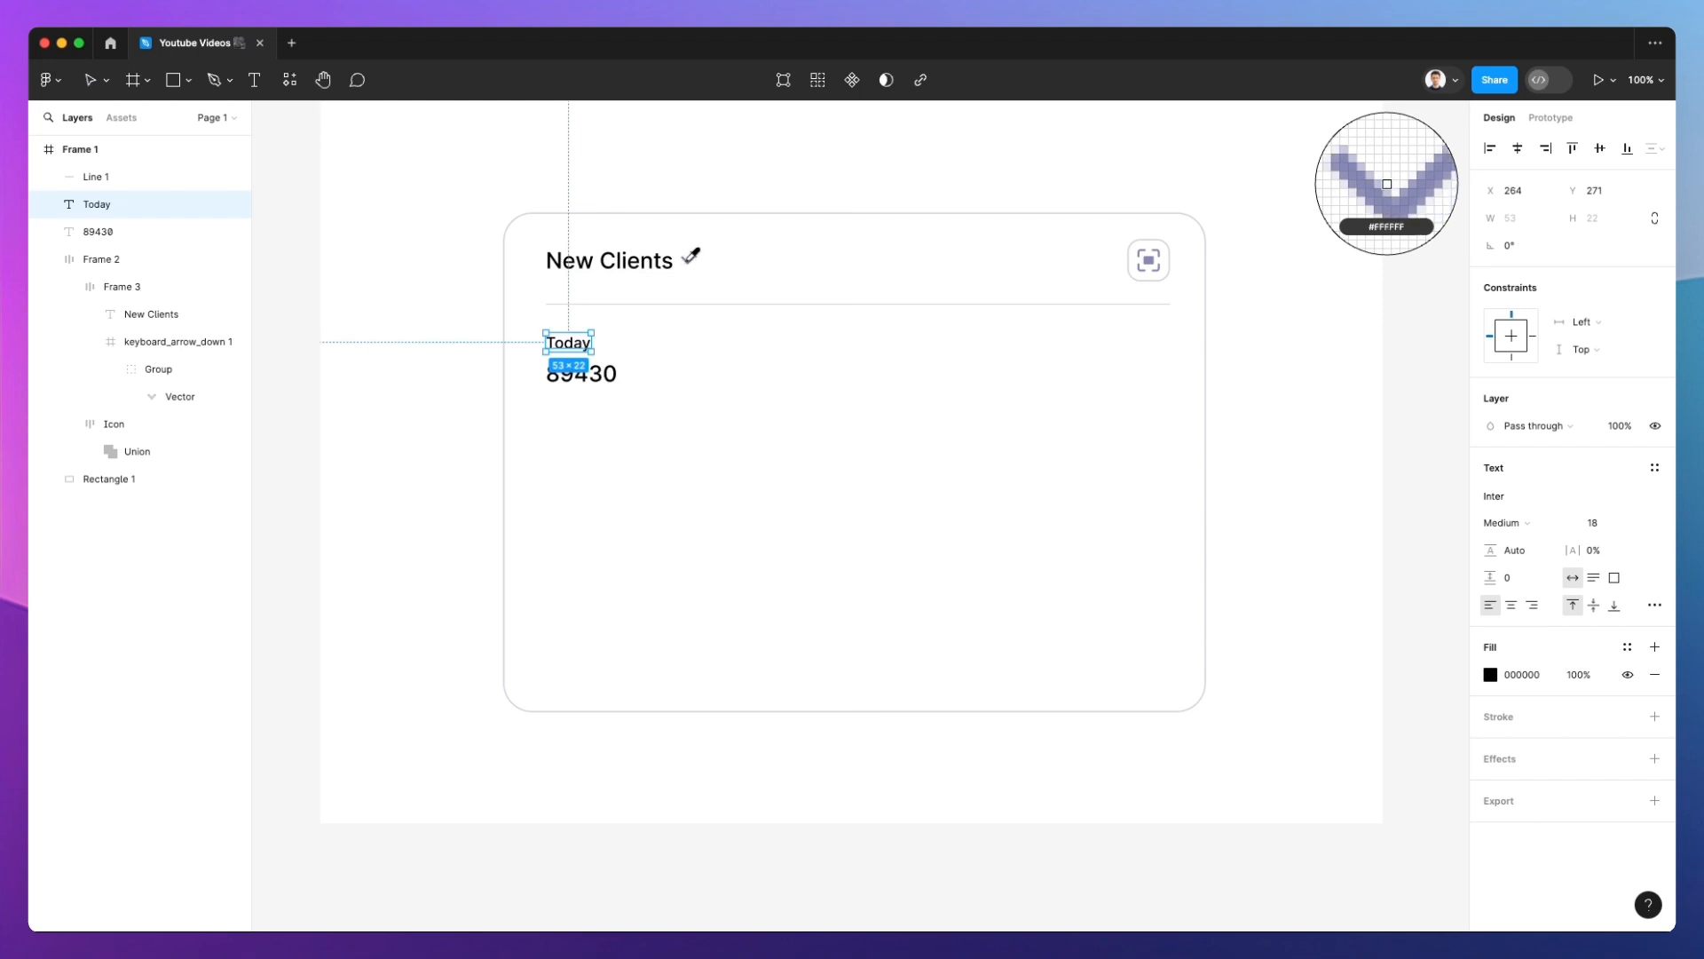
{"action": "left_click", "coordinate": [686, 262]}
{"action": "left_click", "coordinate": [391, 267]}
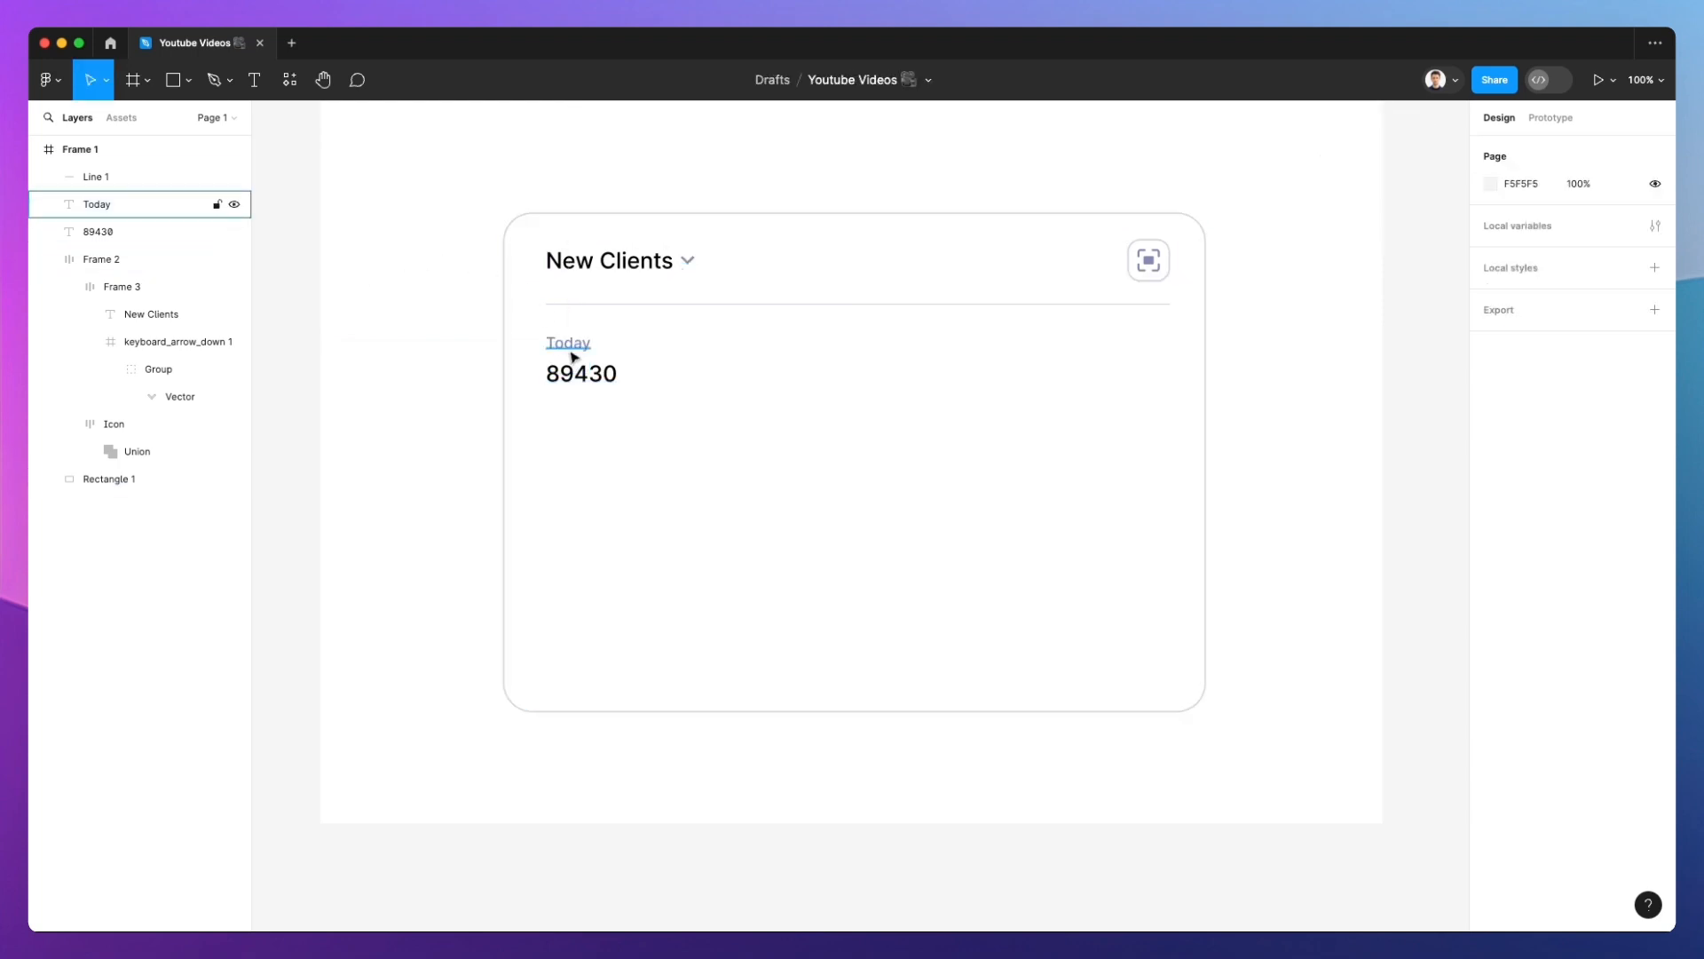
Darken the "Today" label's fill to 5A5C8C
{"action": "left_click", "coordinate": [575, 351]}
{"action": "left_click", "coordinate": [1491, 674]}
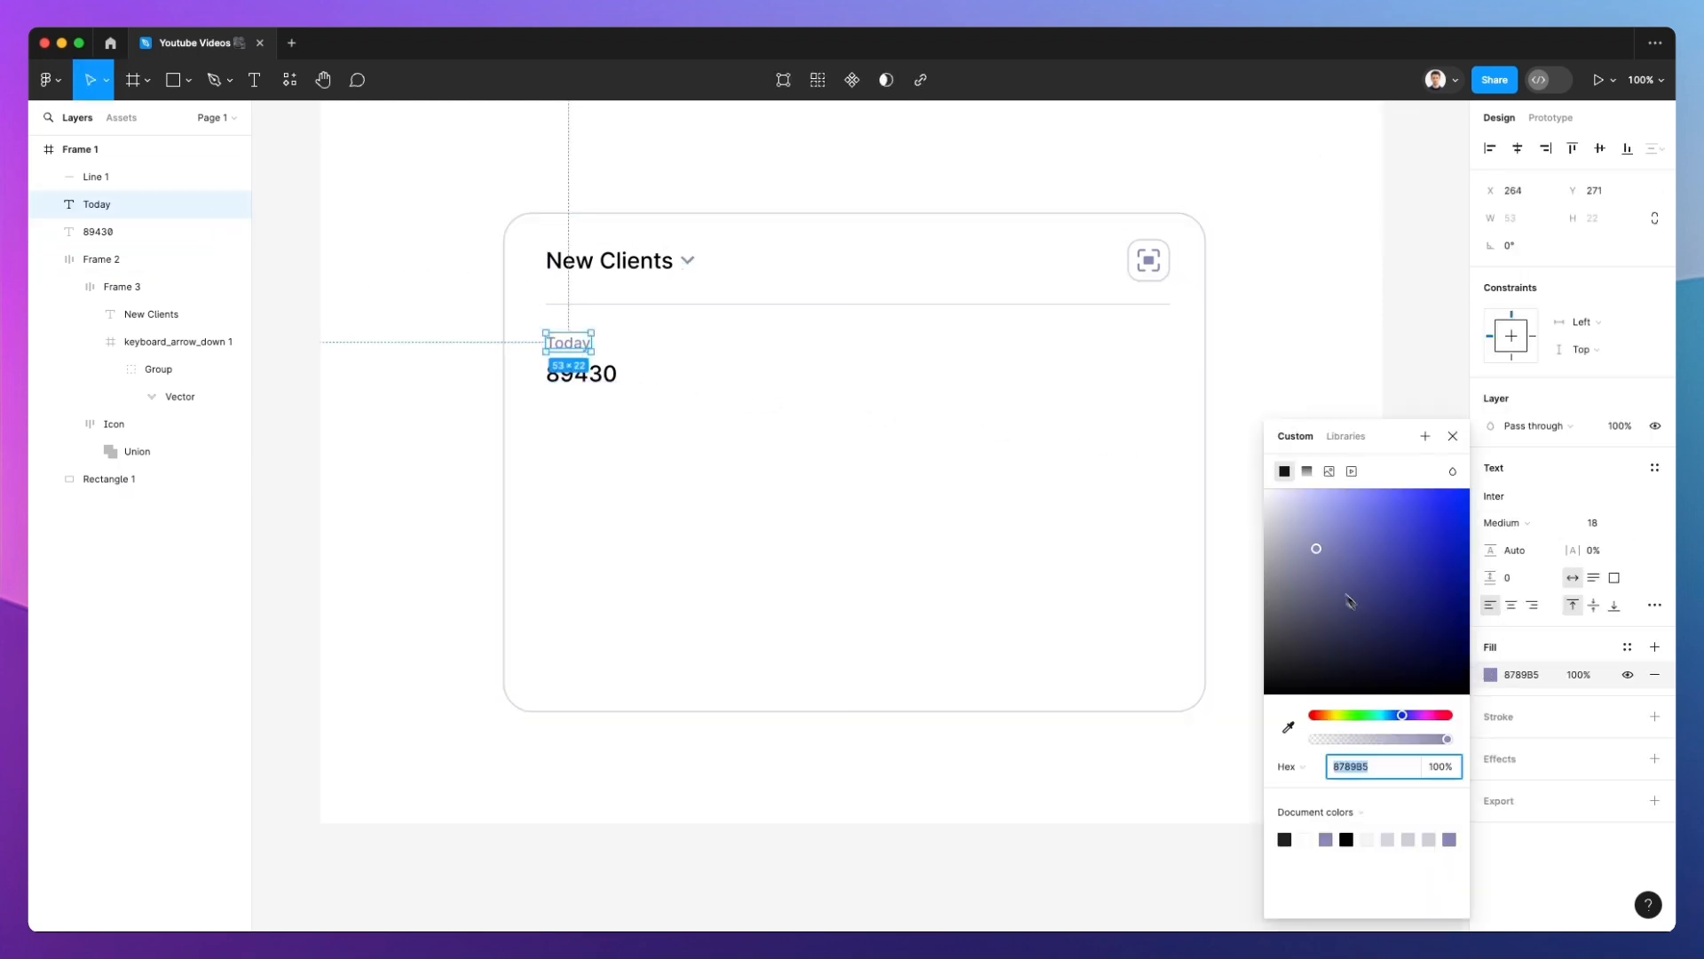
{"action": "mouse_move", "coordinate": [1326, 573]}
{"action": "left_mouse_down"}
{"action": "mouse_move", "coordinate": [1320, 552]}
{"action": "mouse_move", "coordinate": [1336, 584]}
{"action": "left_mouse_up"}
{"action": "left_click", "coordinate": [543, 393]}
{"action": "left_click", "coordinate": [449, 356]}
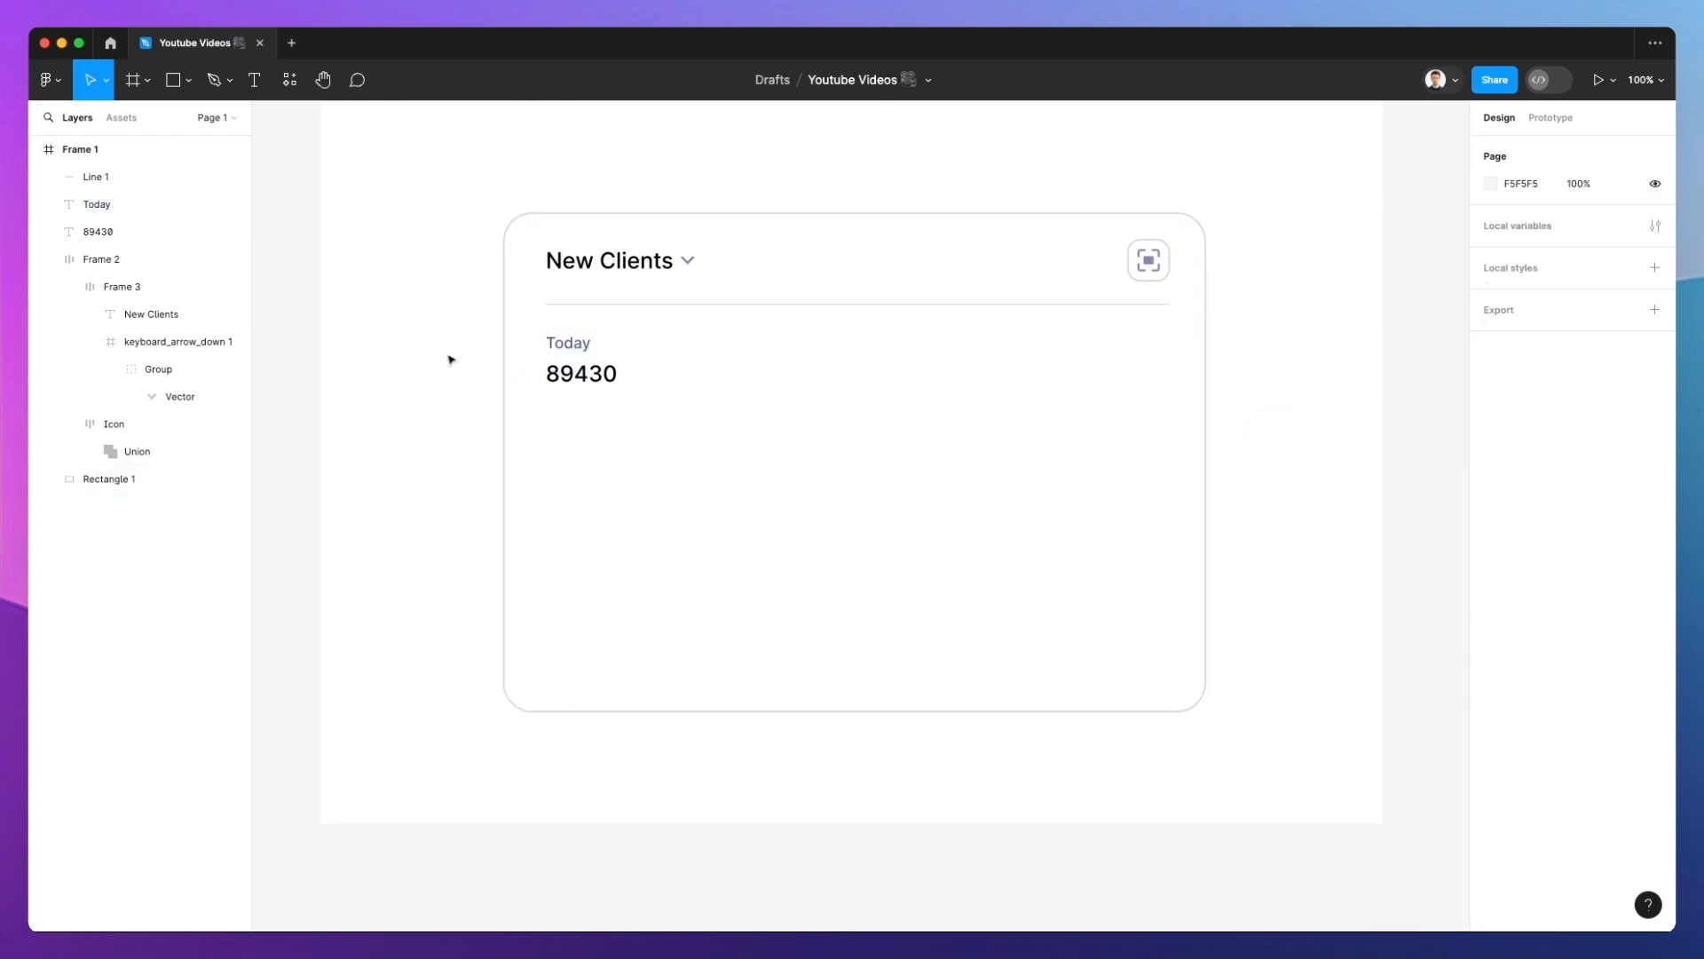
Increase the font size of the "89430" count to 36
{"action": "scroll", "coordinate": [446, 348], "scroll_direction": "down", "scroll_amount": 1}
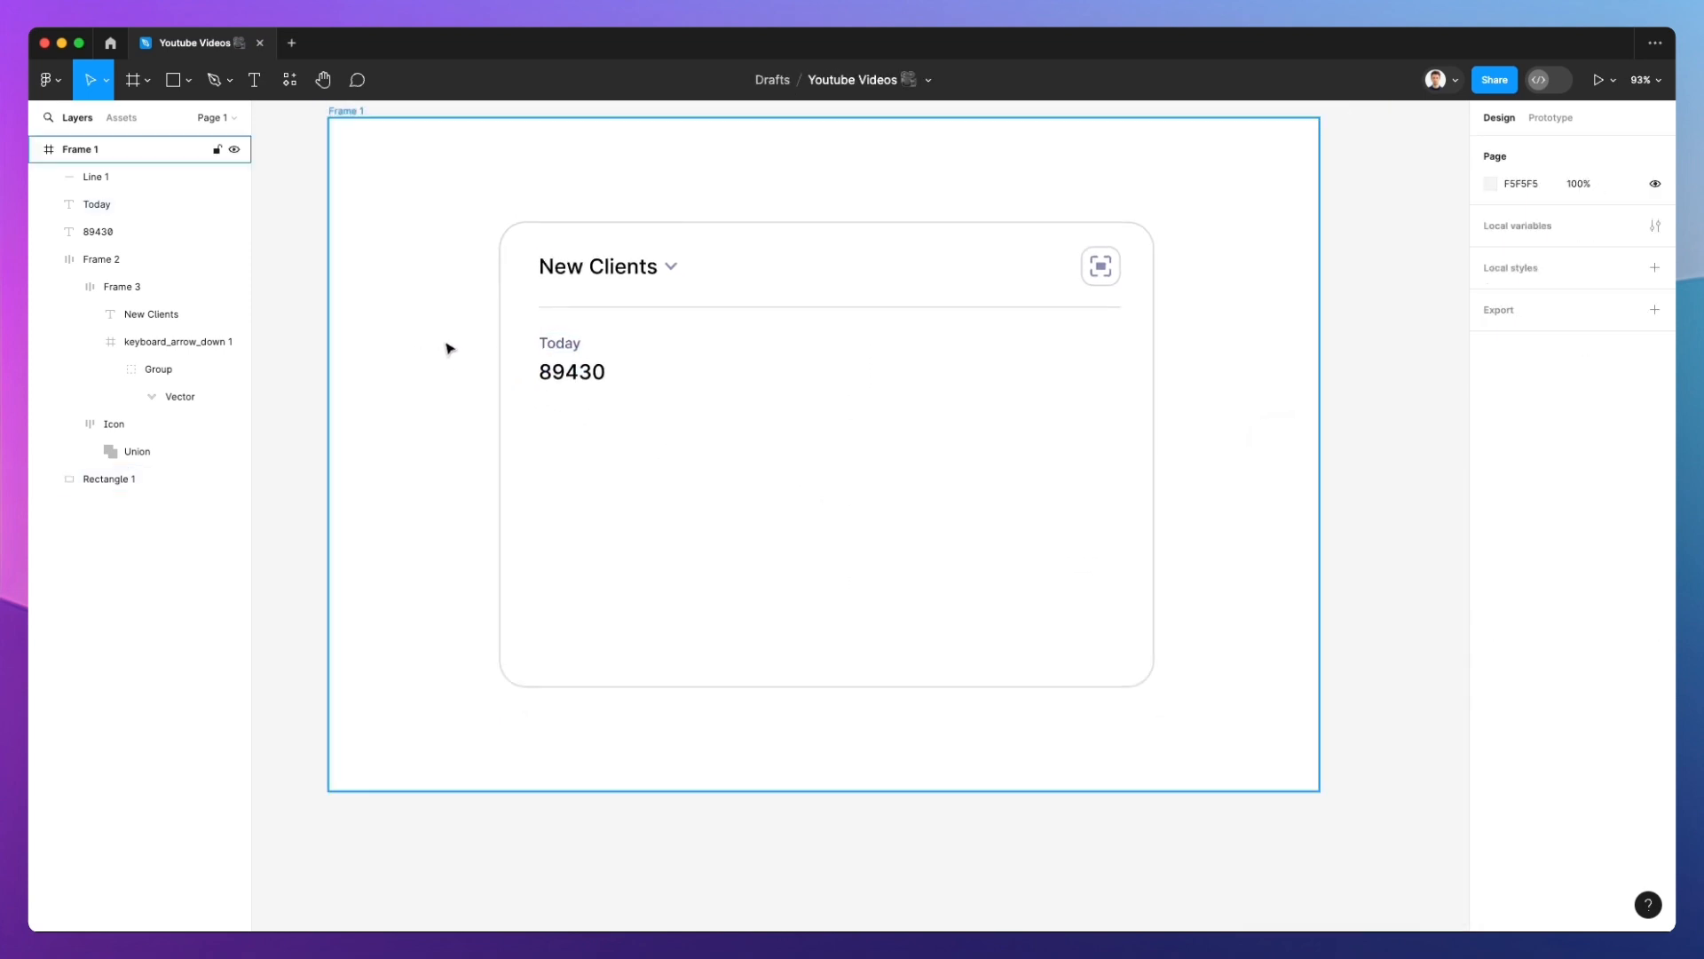
{"action": "left_click", "coordinate": [584, 363]}
{"action": "left_click", "coordinate": [1606, 525]}
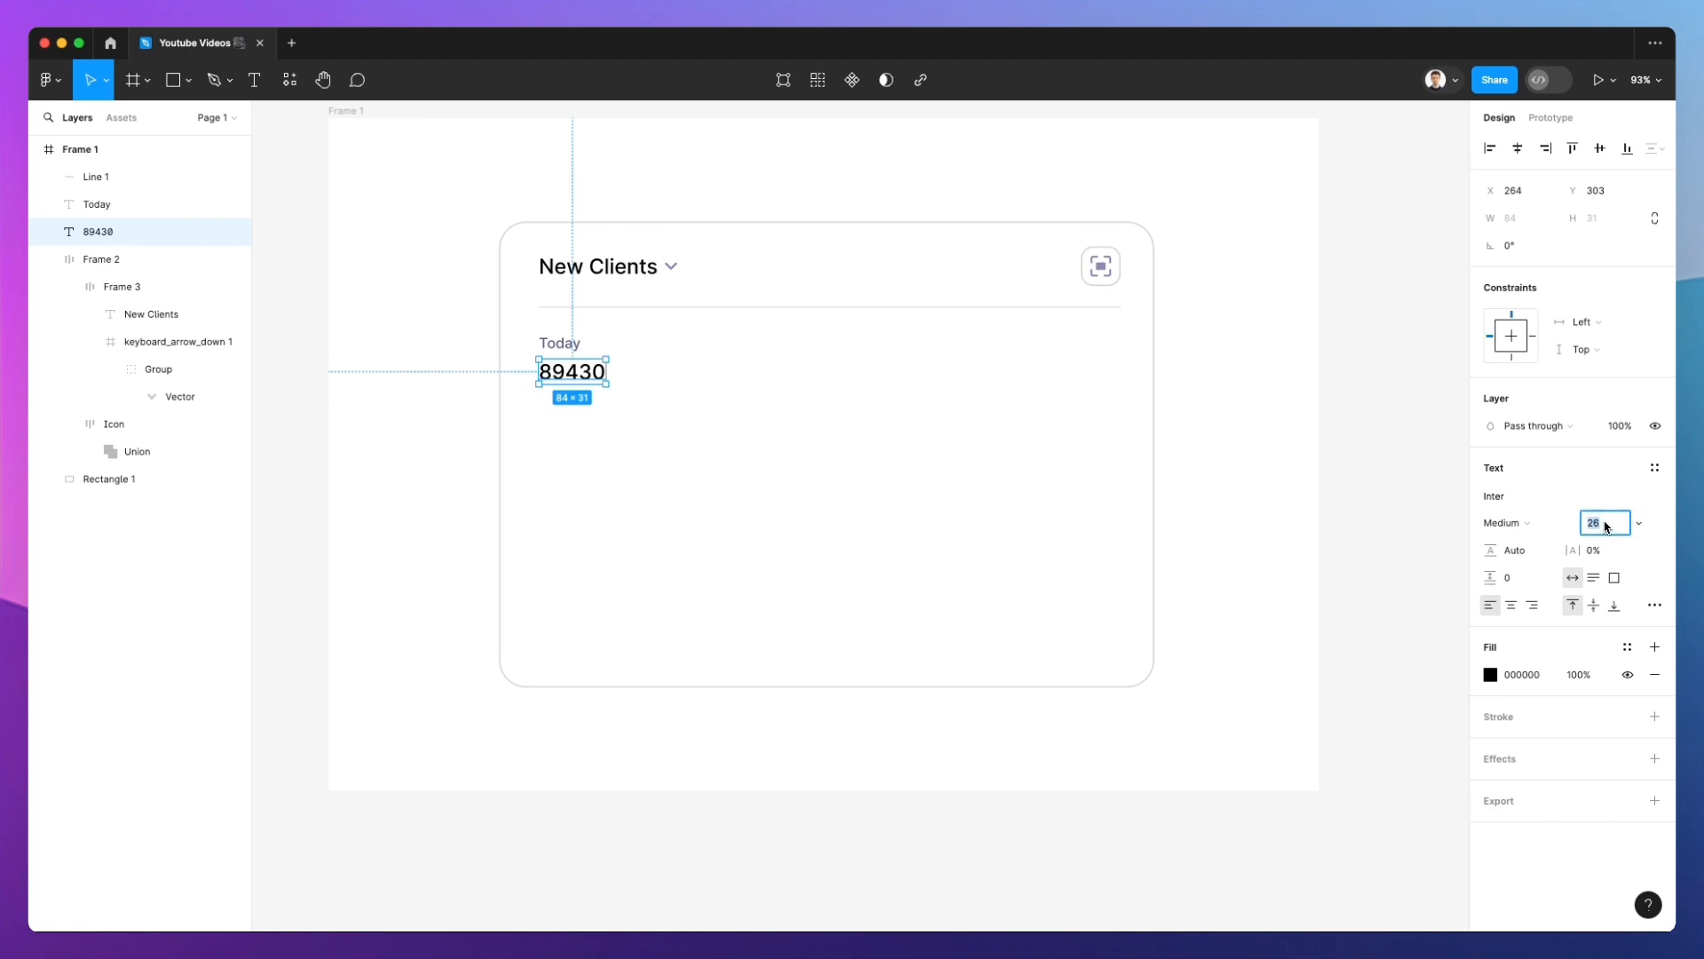
{"action": "key", "text": "Up"}
{"action": "key", "text": "Up"}
{"action": "key", "text": "Up"}
{"action": "key", "text": "Up"}
{"action": "key", "text": "Up"}
{"action": "key", "text": "Up"}
{"action": "key", "text": "Up"}
{"action": "key", "text": "Up"}
{"action": "key", "text": "Up"}
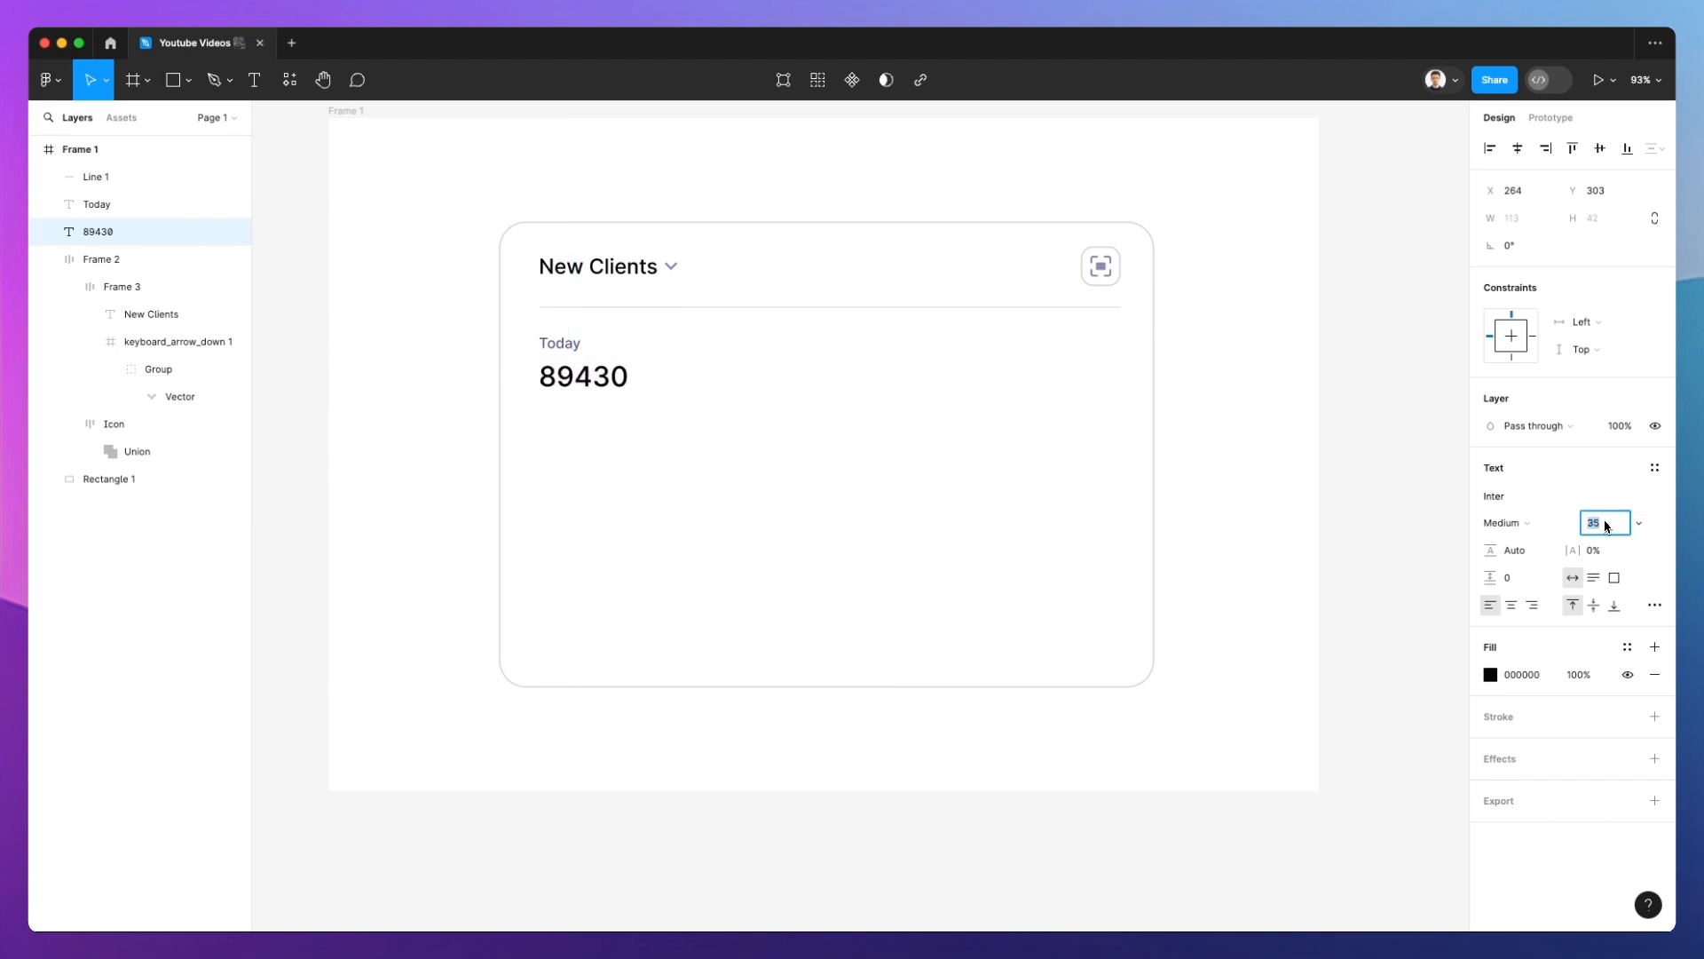
{"action": "key", "text": "Up"}
{"action": "key", "text": "Up"}
{"action": "key", "text": "Down"}
Combine the "Today" label and its count in an auto layout and place a copy beside it, level with the original
{"action": "left_click", "coordinate": [573, 338], "text": "shift"}
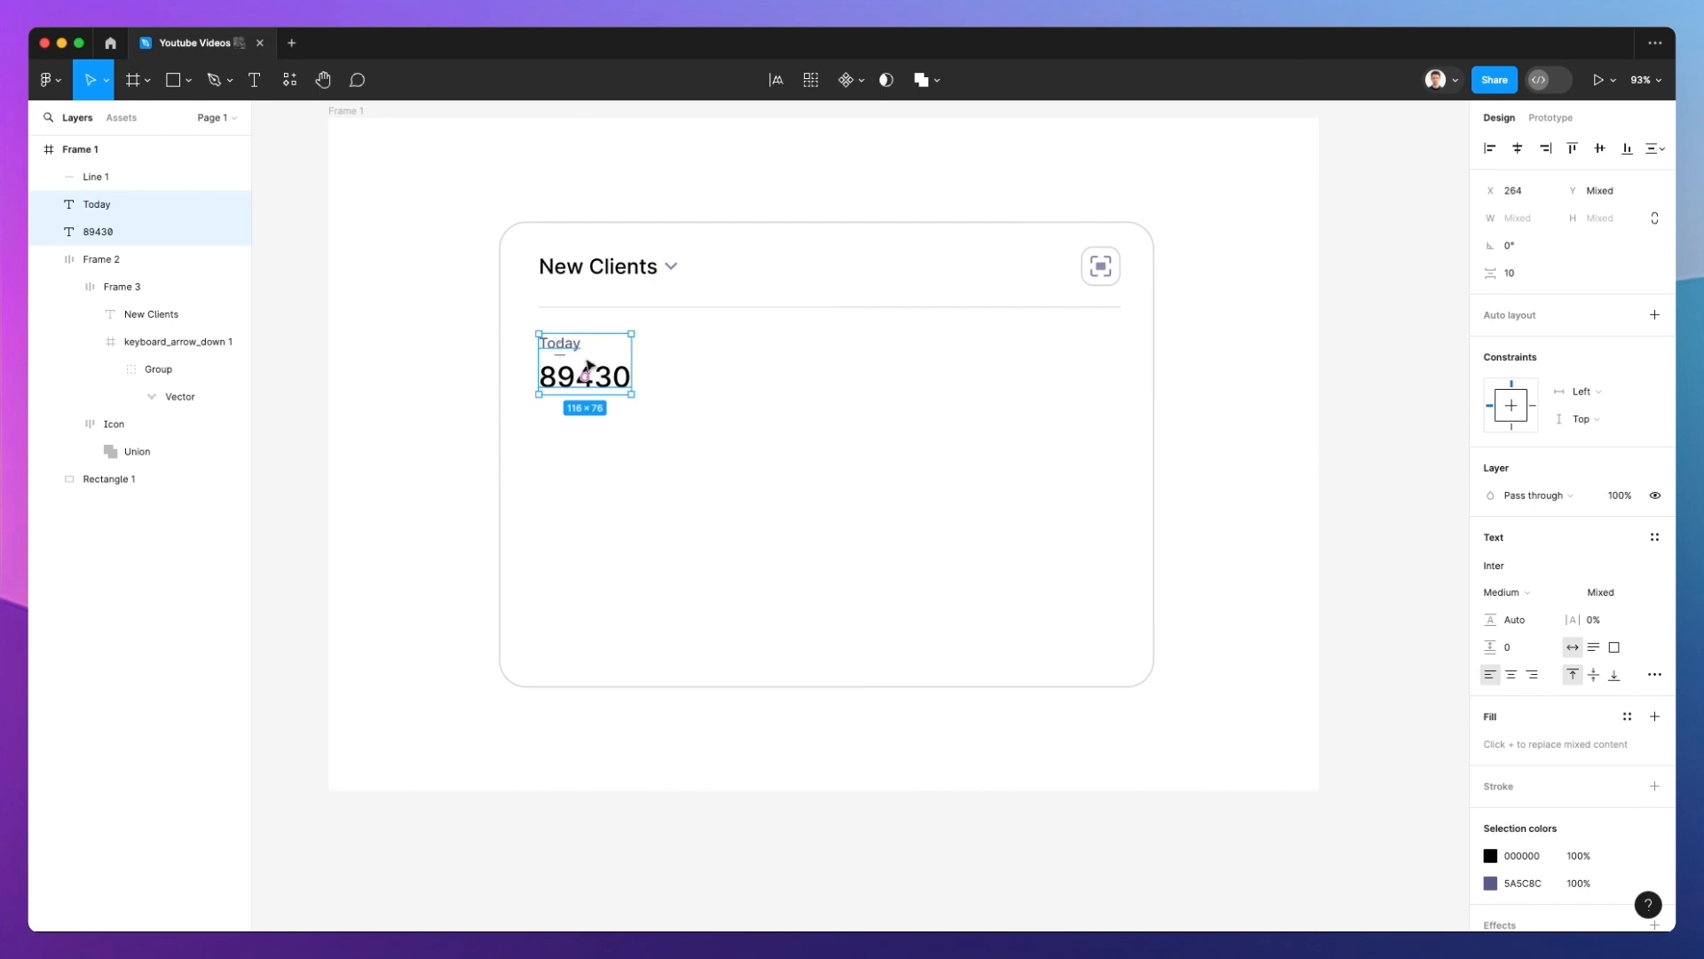
{"action": "key", "text": "shift+a"}
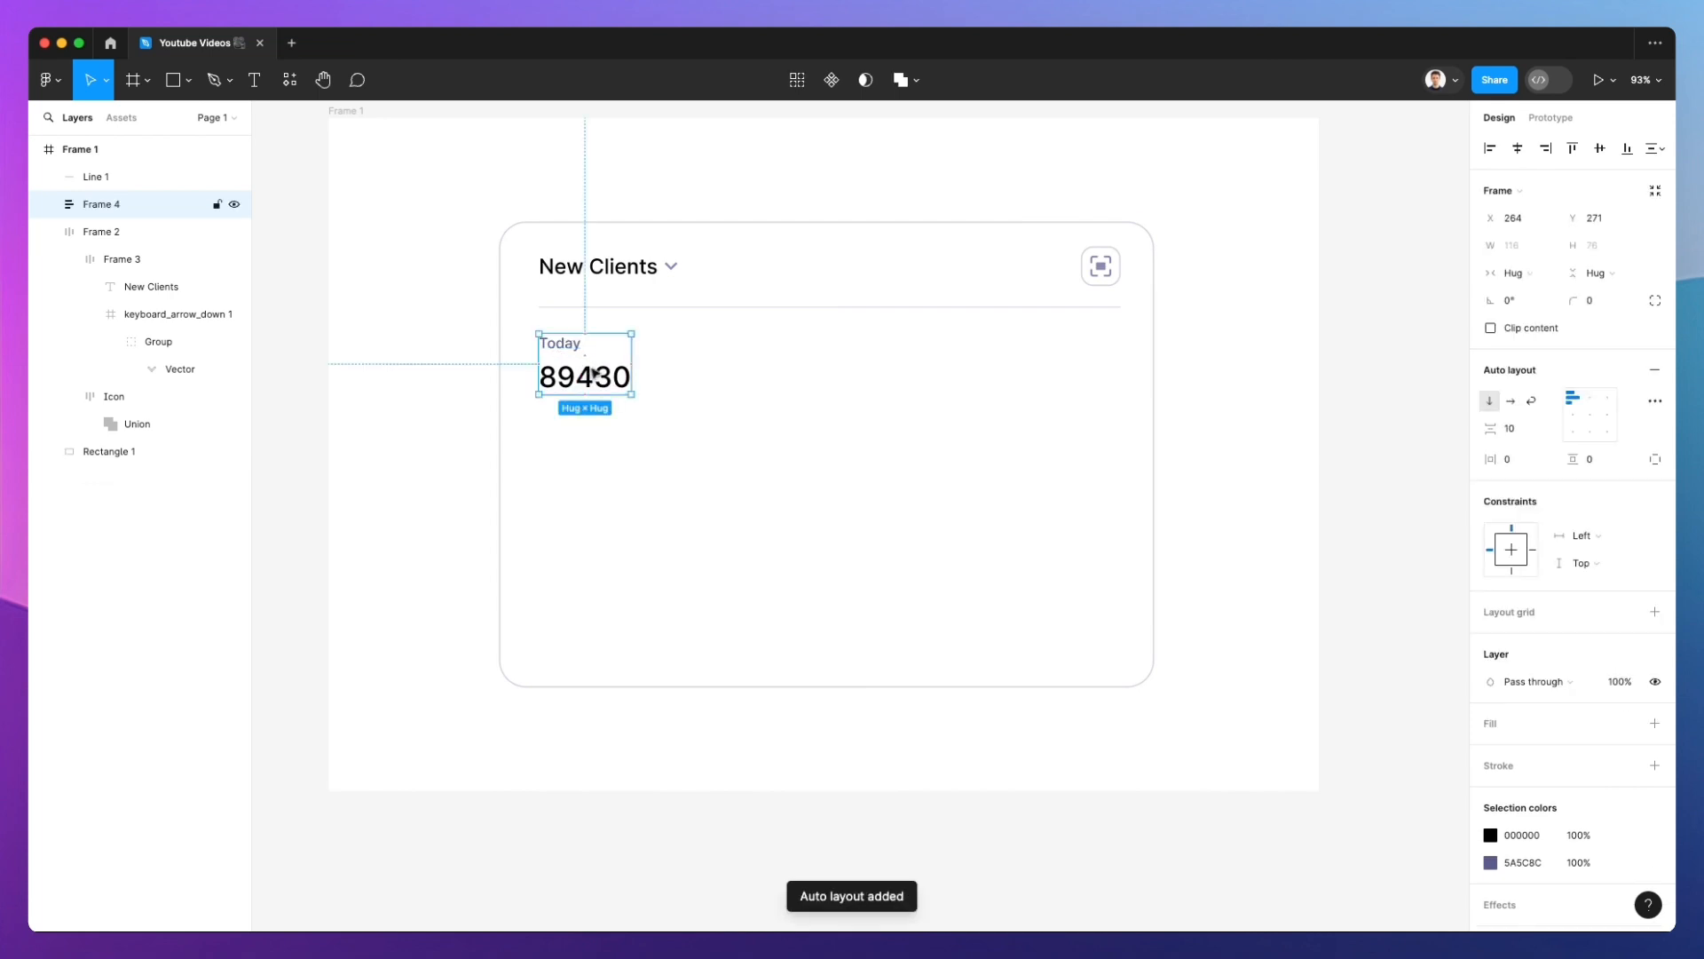
{"action": "left_click_drag", "start_coordinate": [563, 377], "coordinate": [859, 378]}
Change the copied label to "Yesterday" and its count to "753931"
{"action": "double_click", "coordinate": [850, 348]}
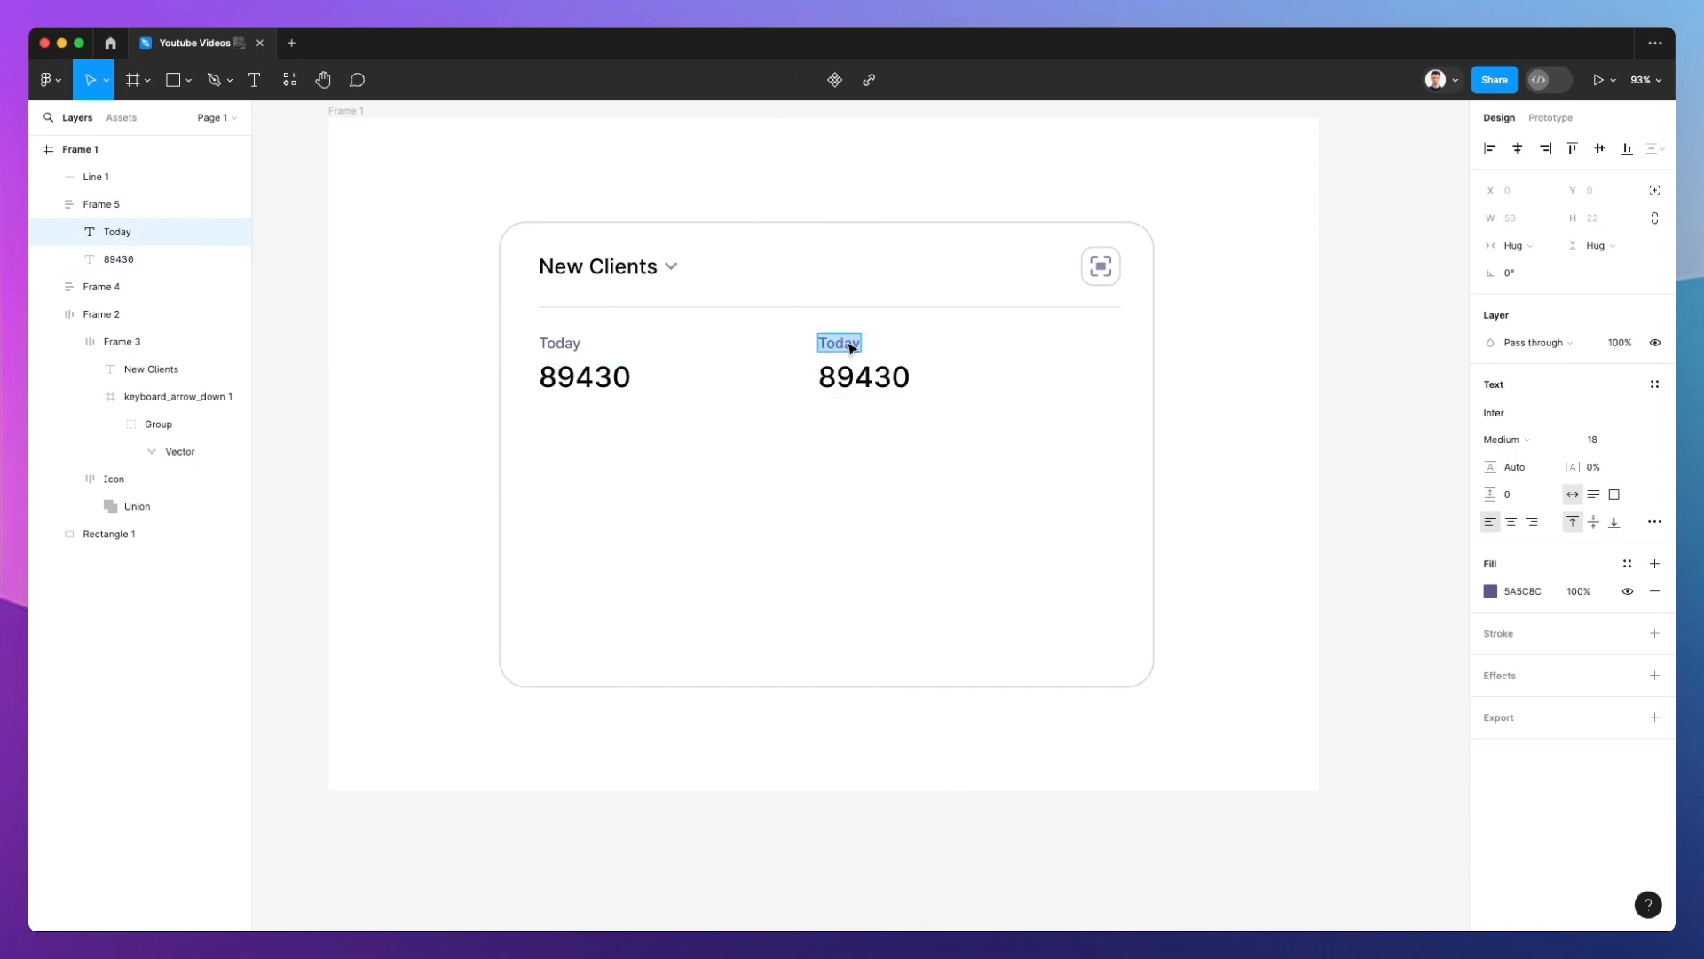
{"action": "type", "text": "Yesterda"}
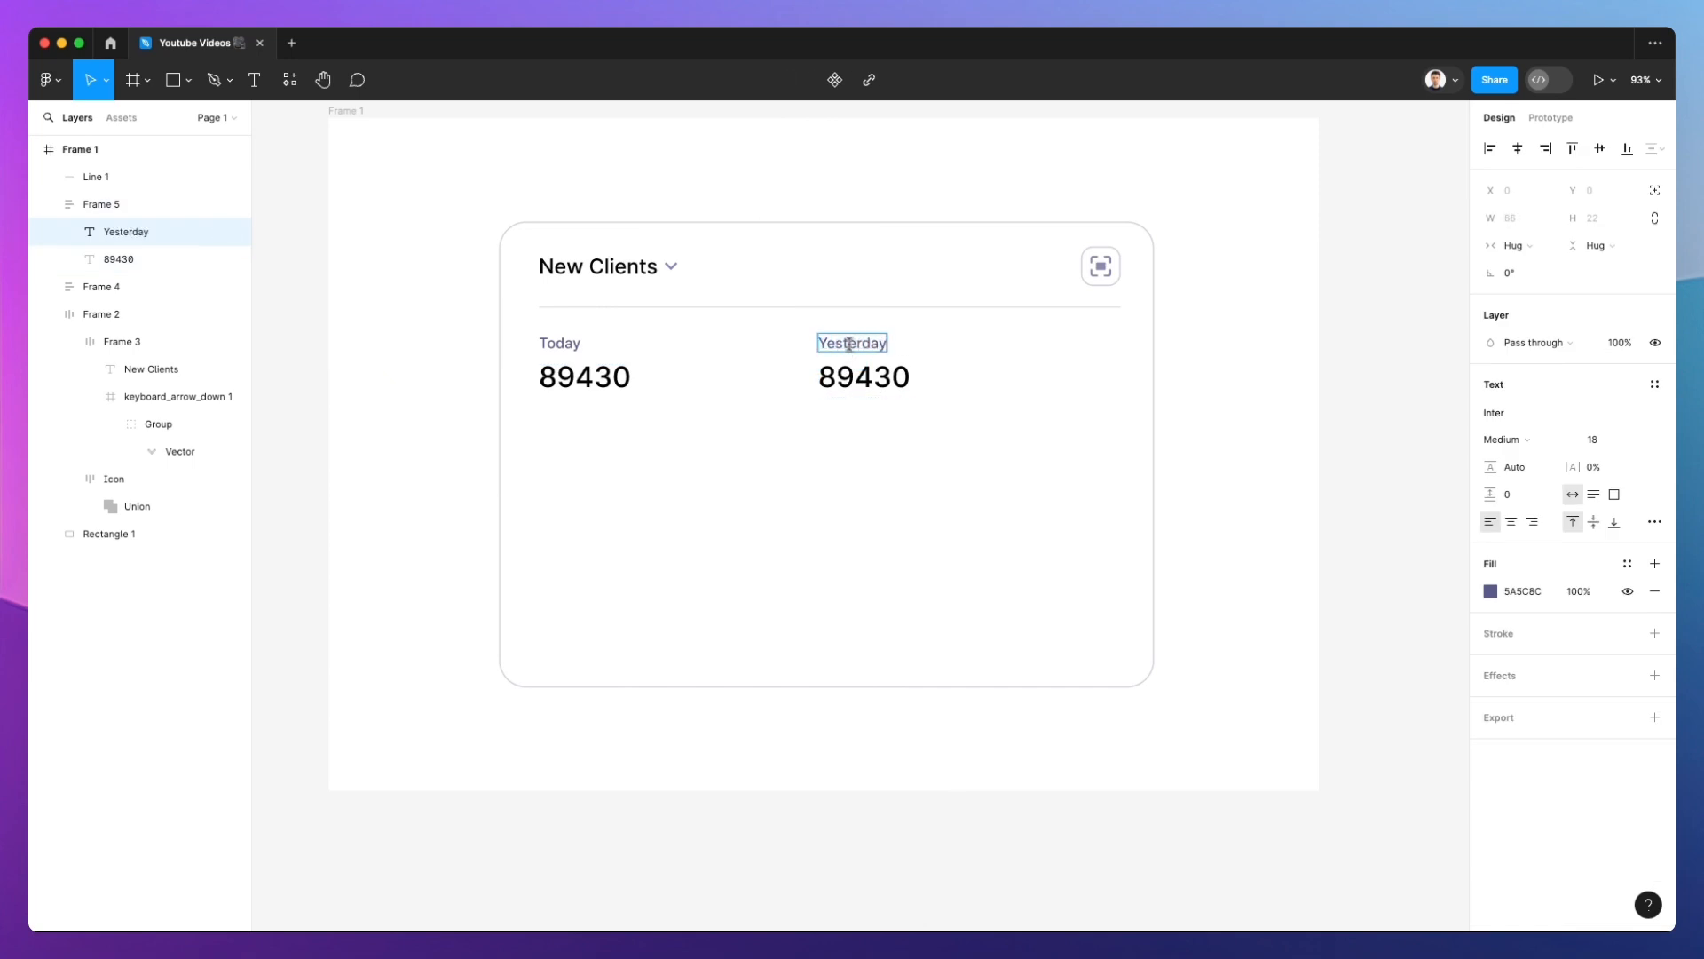
{"action": "double_click", "coordinate": [881, 374]}
{"action": "type", "text": "7539"}
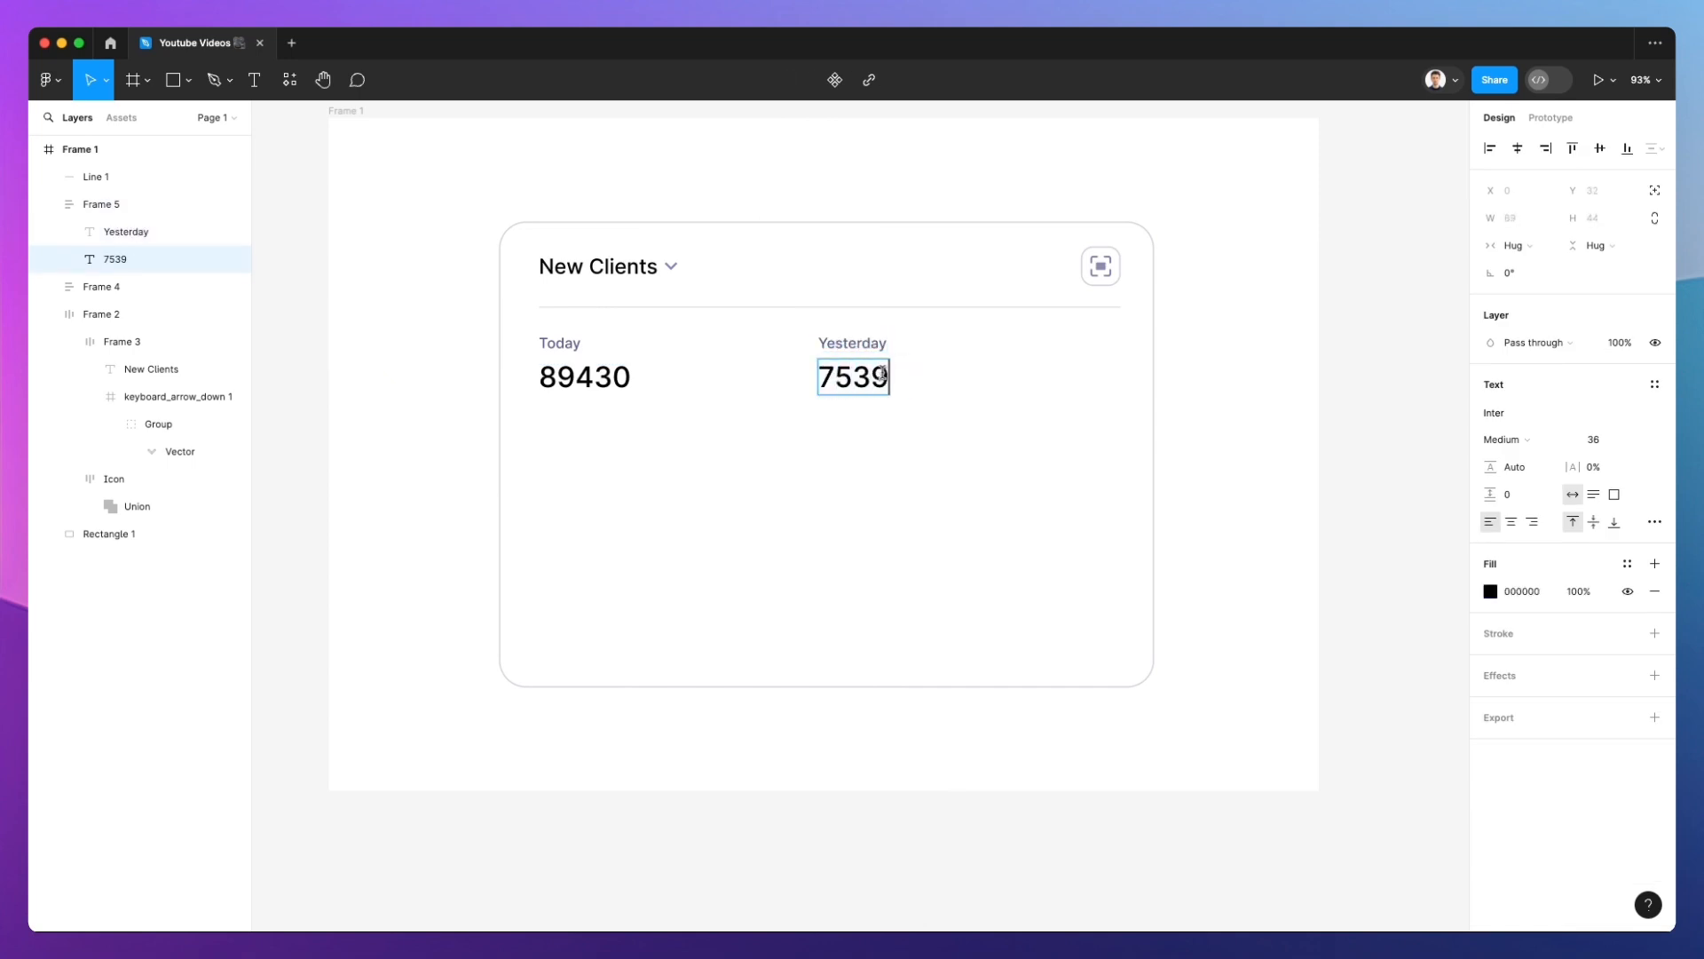
{"action": "type", "text": "31"}
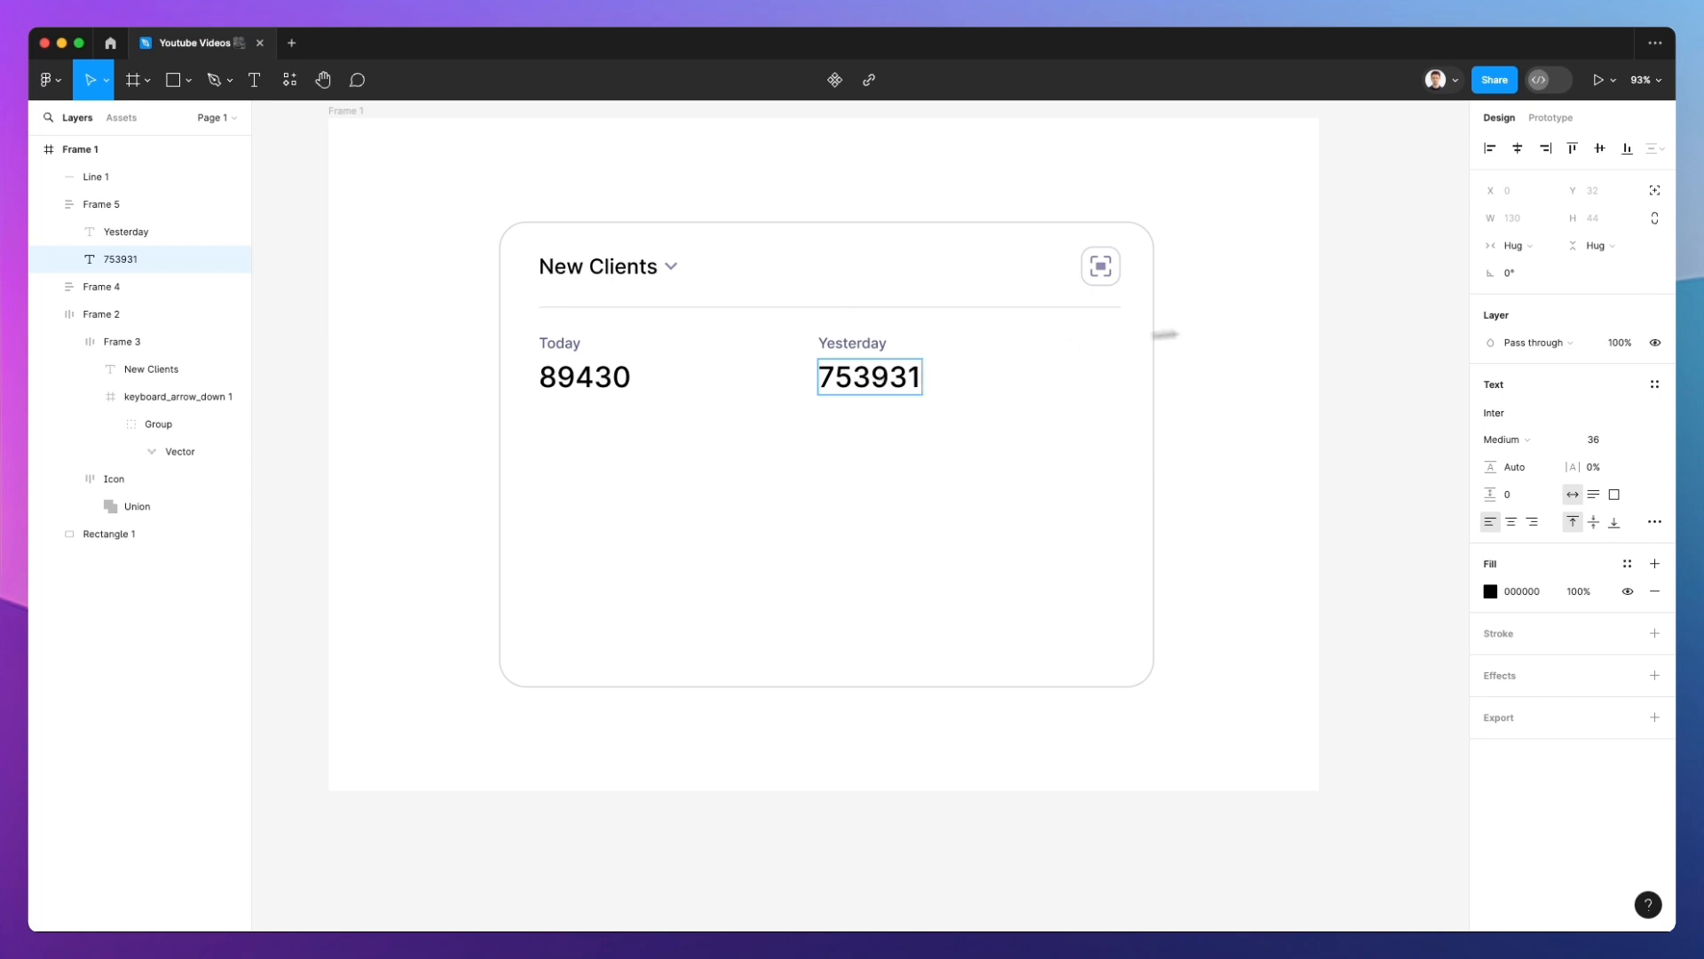
{"action": "key", "text": "Escape"}
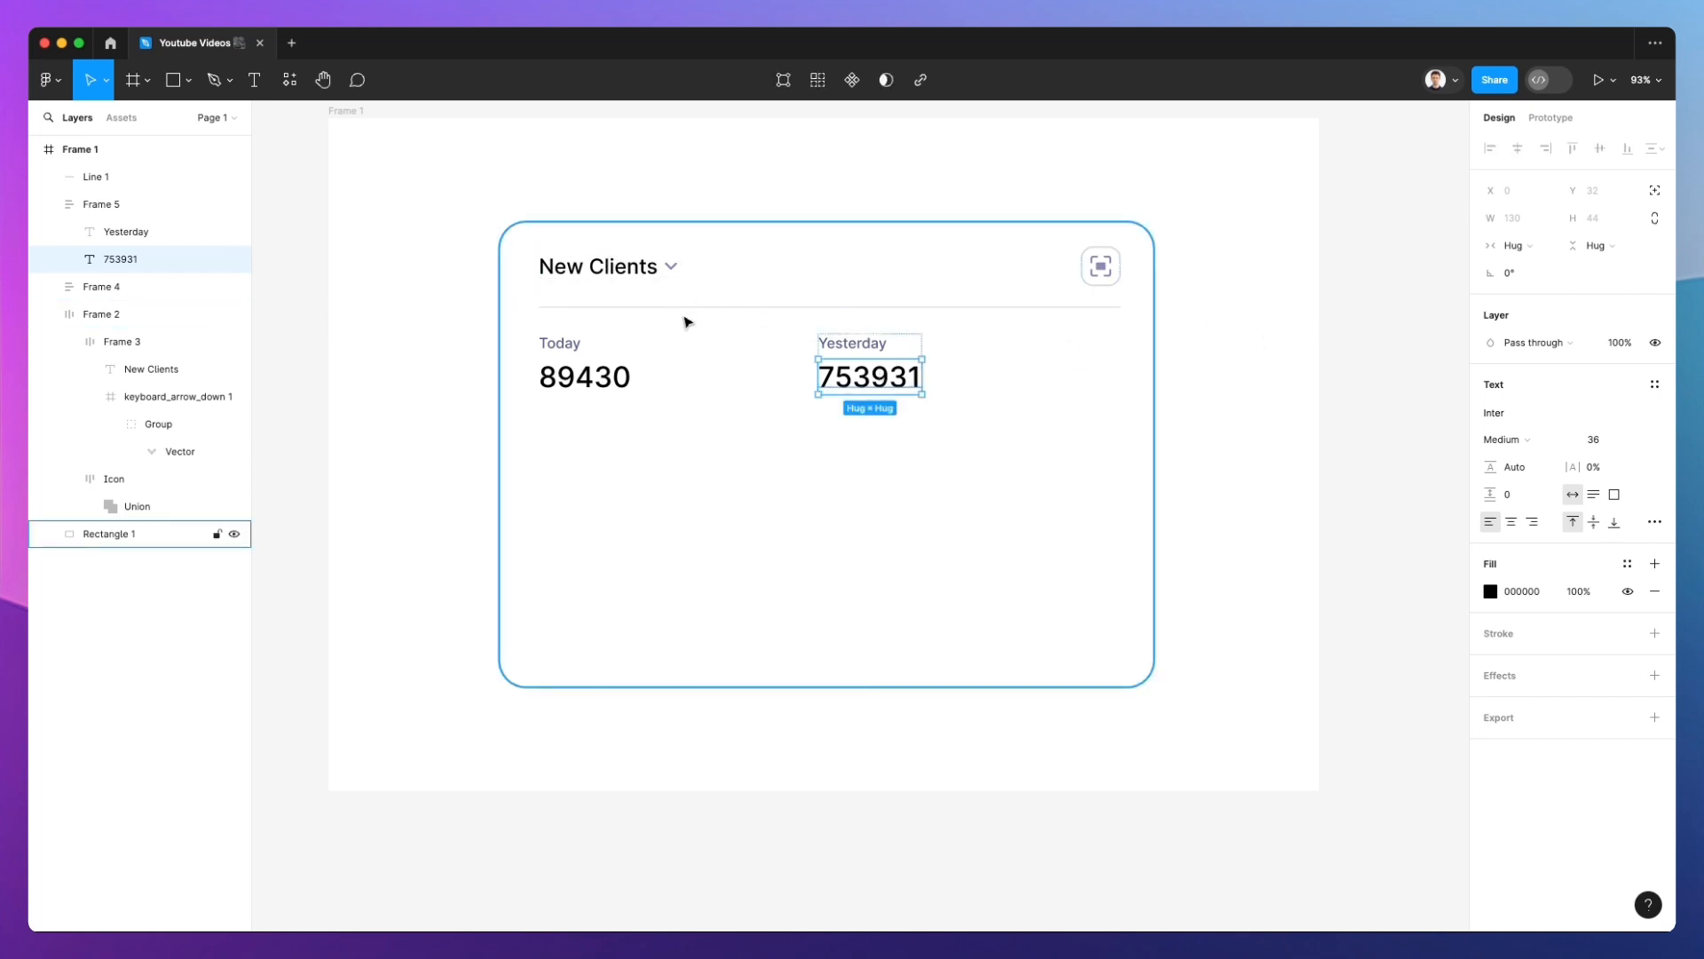
{"action": "left_click", "coordinate": [434, 316]}
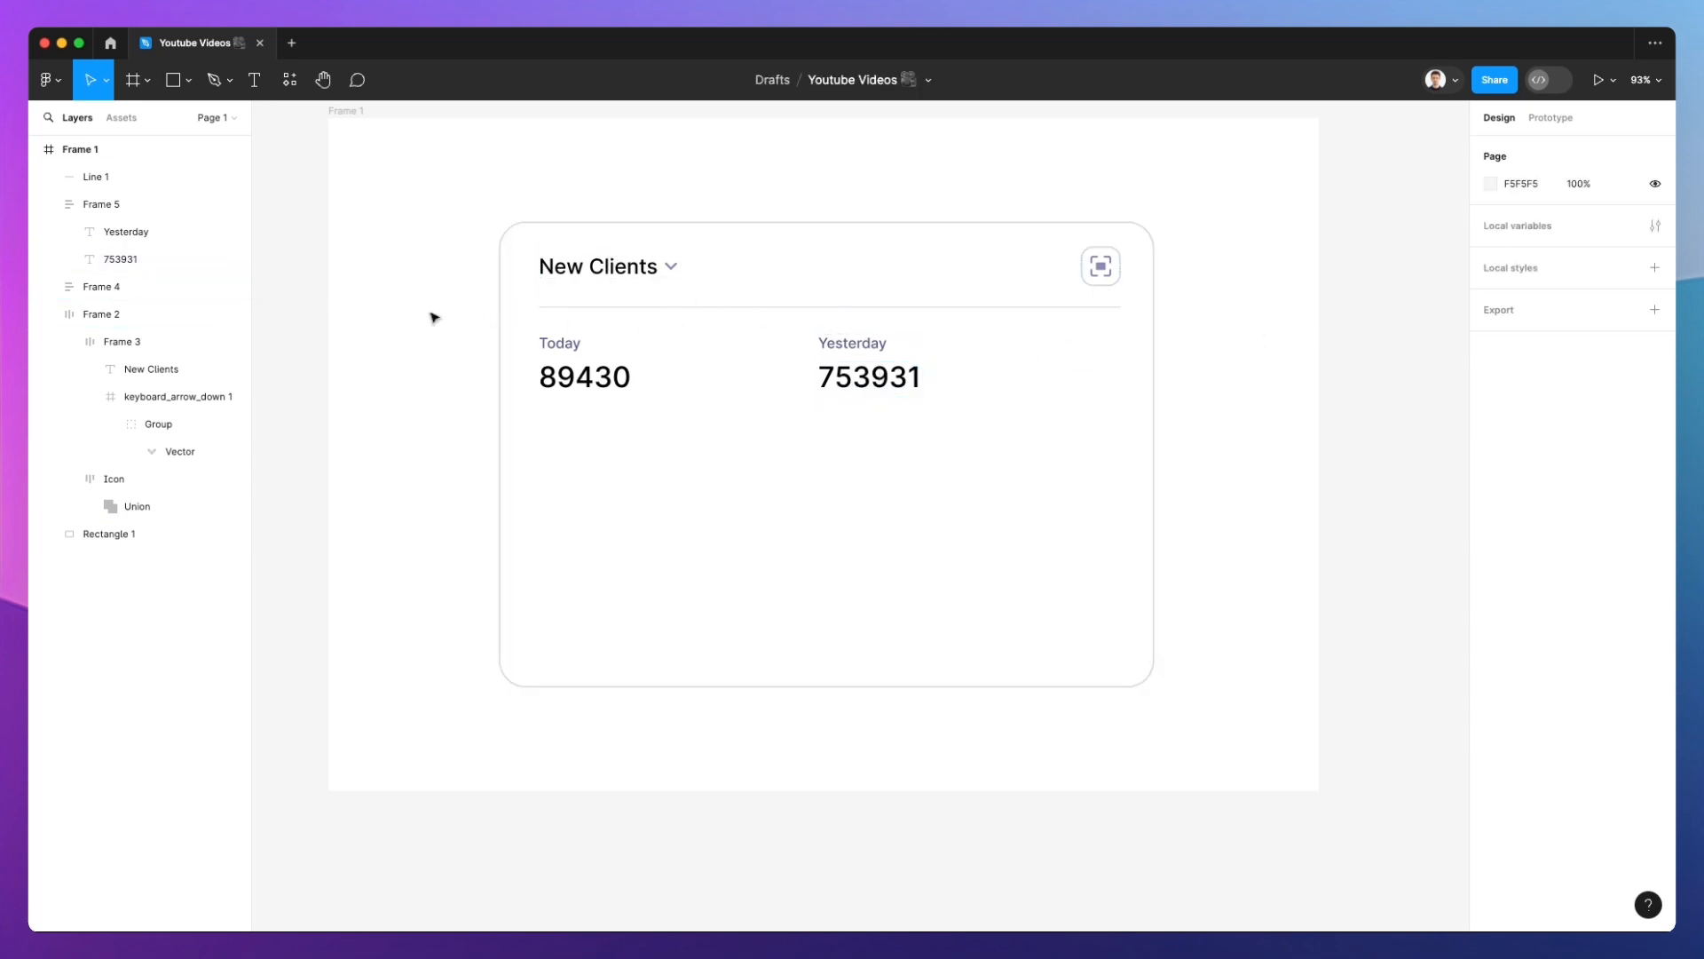
Combine the "Today" and "Yesterday" blocks in one horizontal auto layout
{"action": "left_click", "coordinate": [563, 350]}
{"action": "left_click", "coordinate": [879, 376], "text": "shift"}
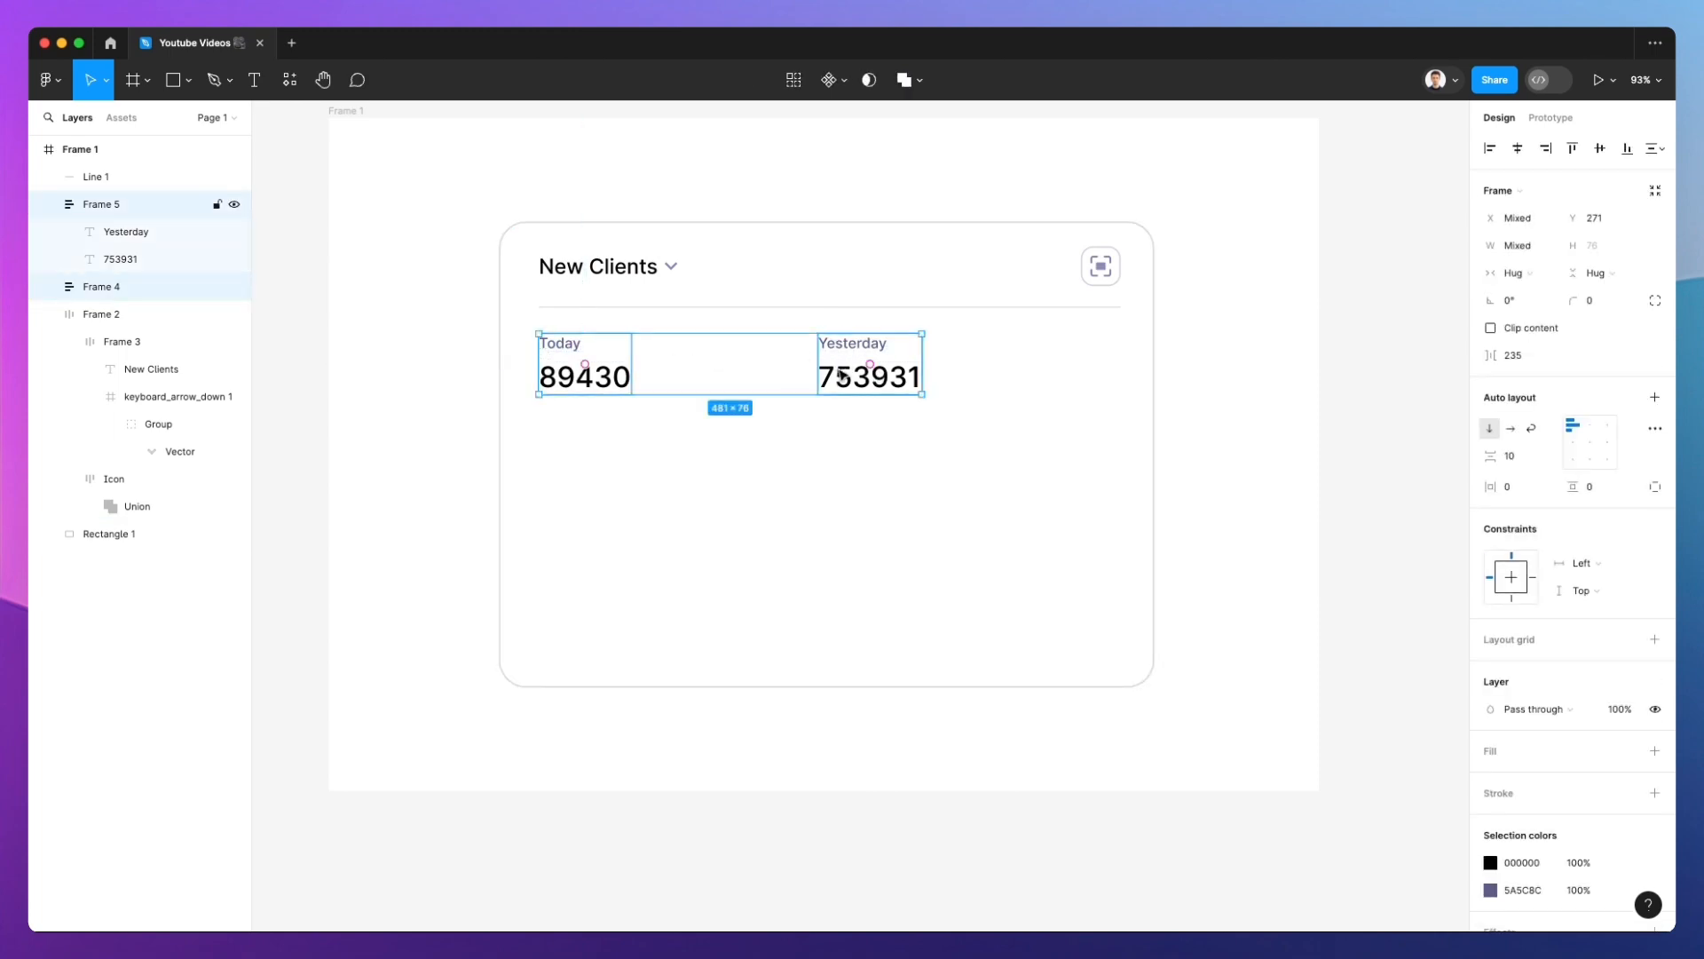
{"action": "key", "text": "shift+a"}
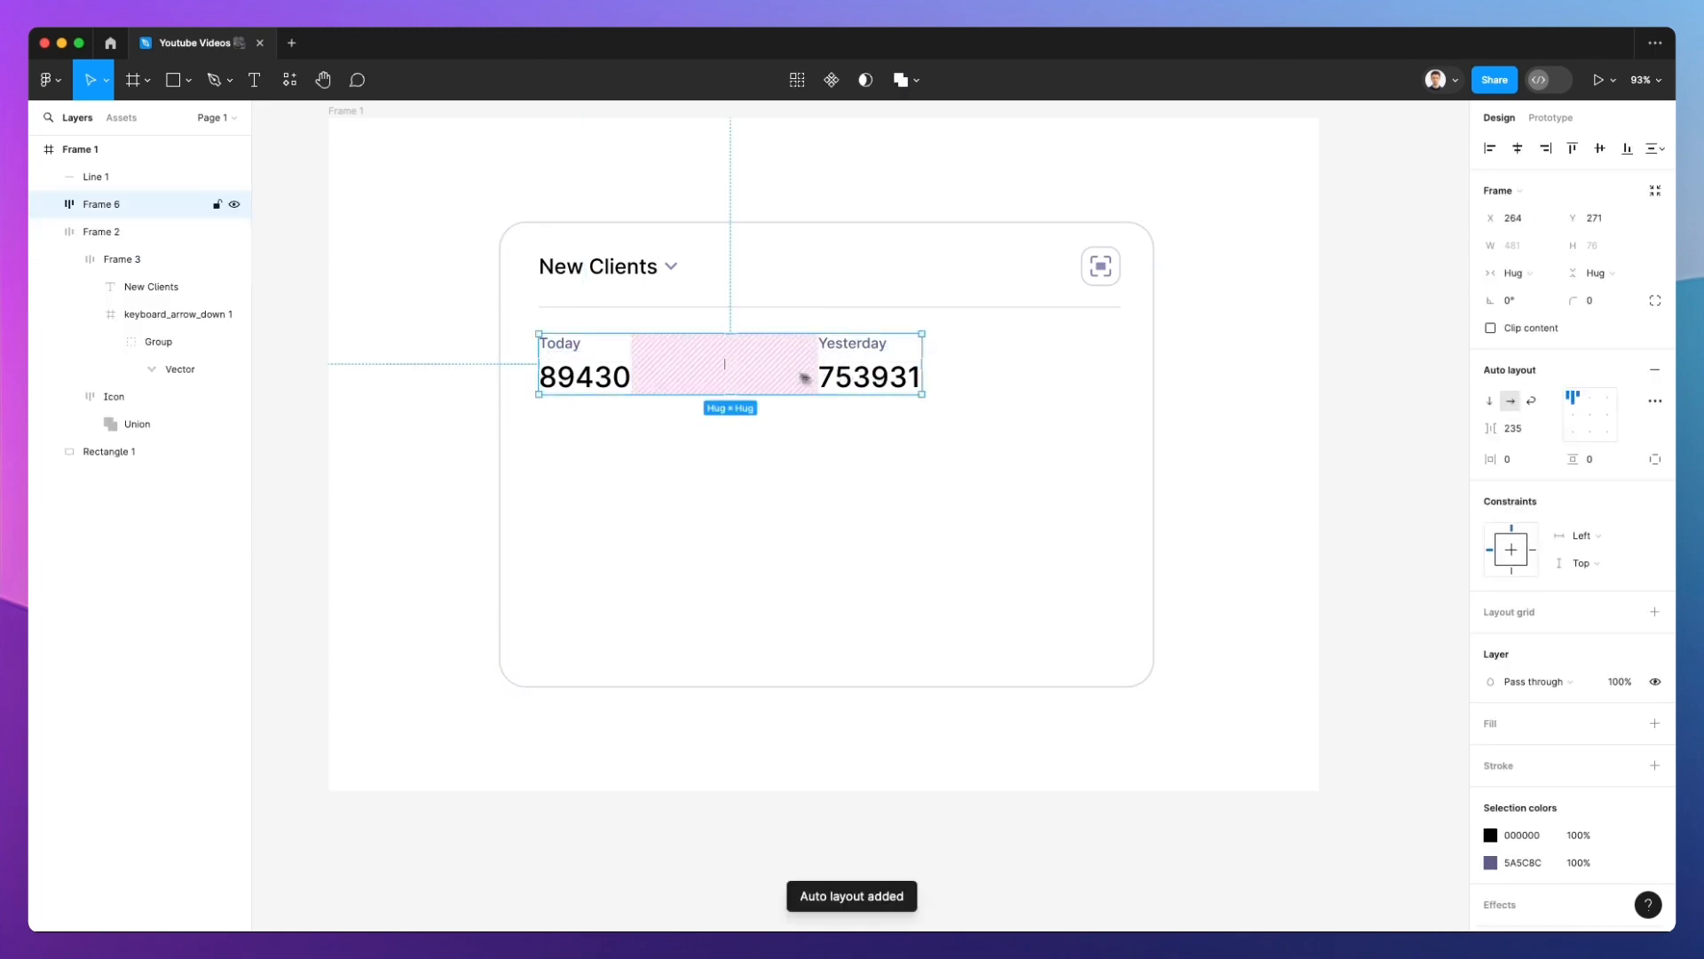
Combine the header row, divider and client counts in one vertical auto layout
{"action": "left_click", "coordinate": [695, 307], "text": "shift"}
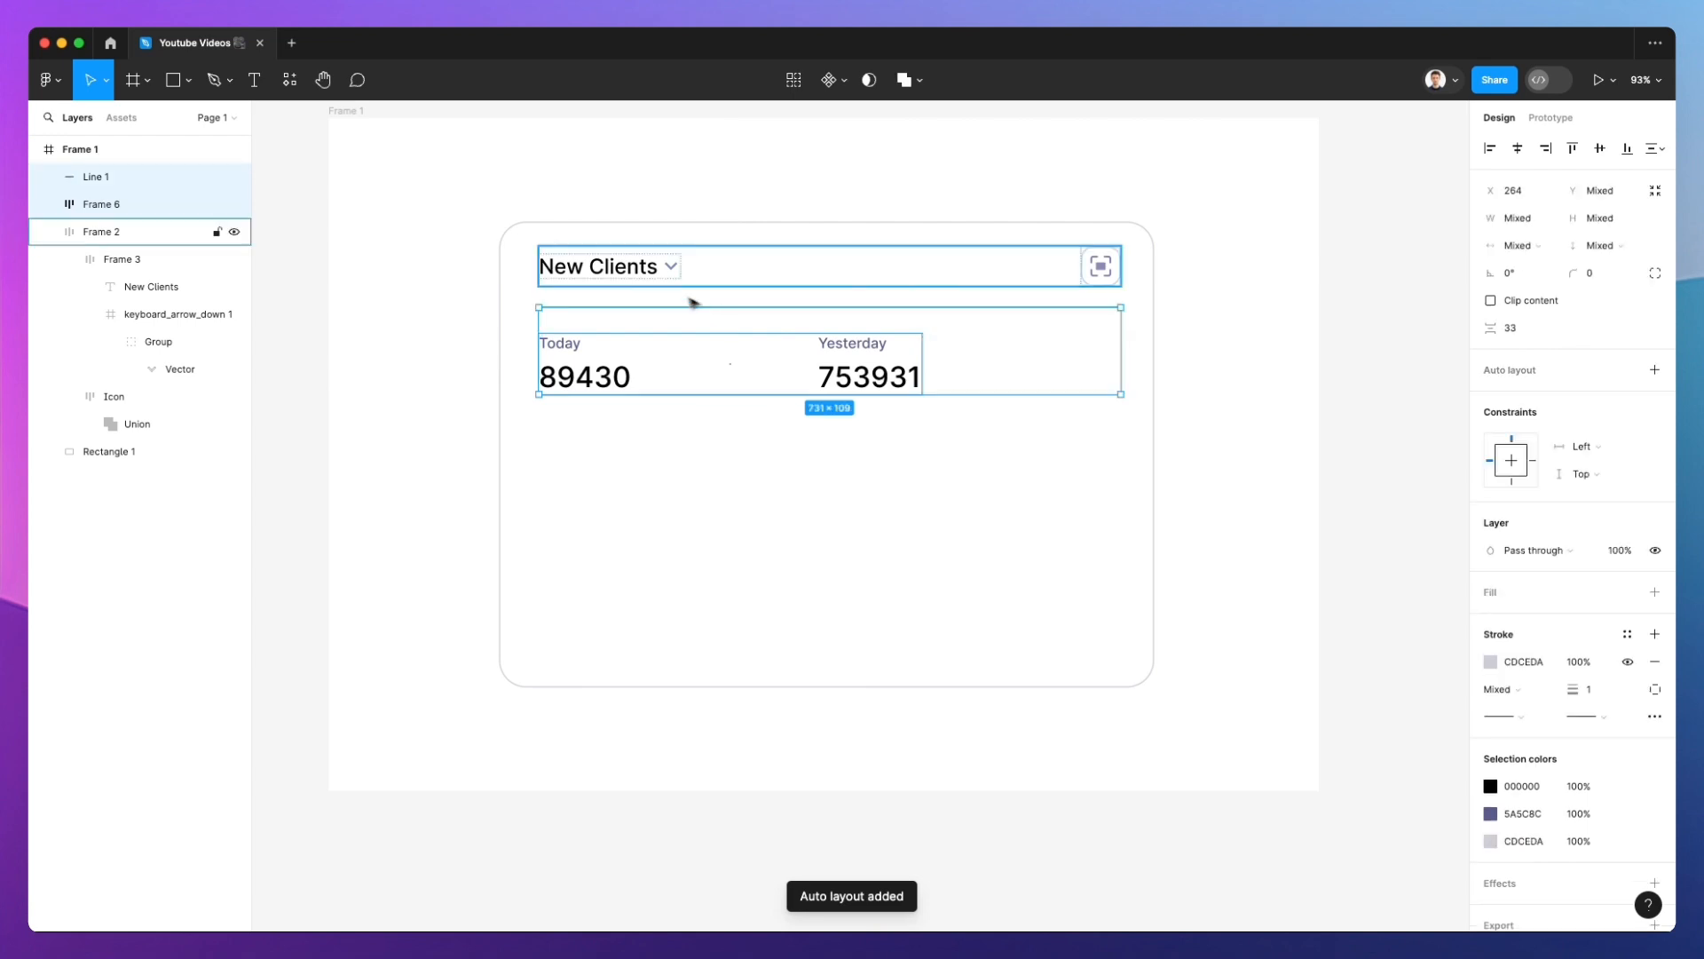
{"action": "left_click", "coordinate": [634, 271], "text": "shift"}
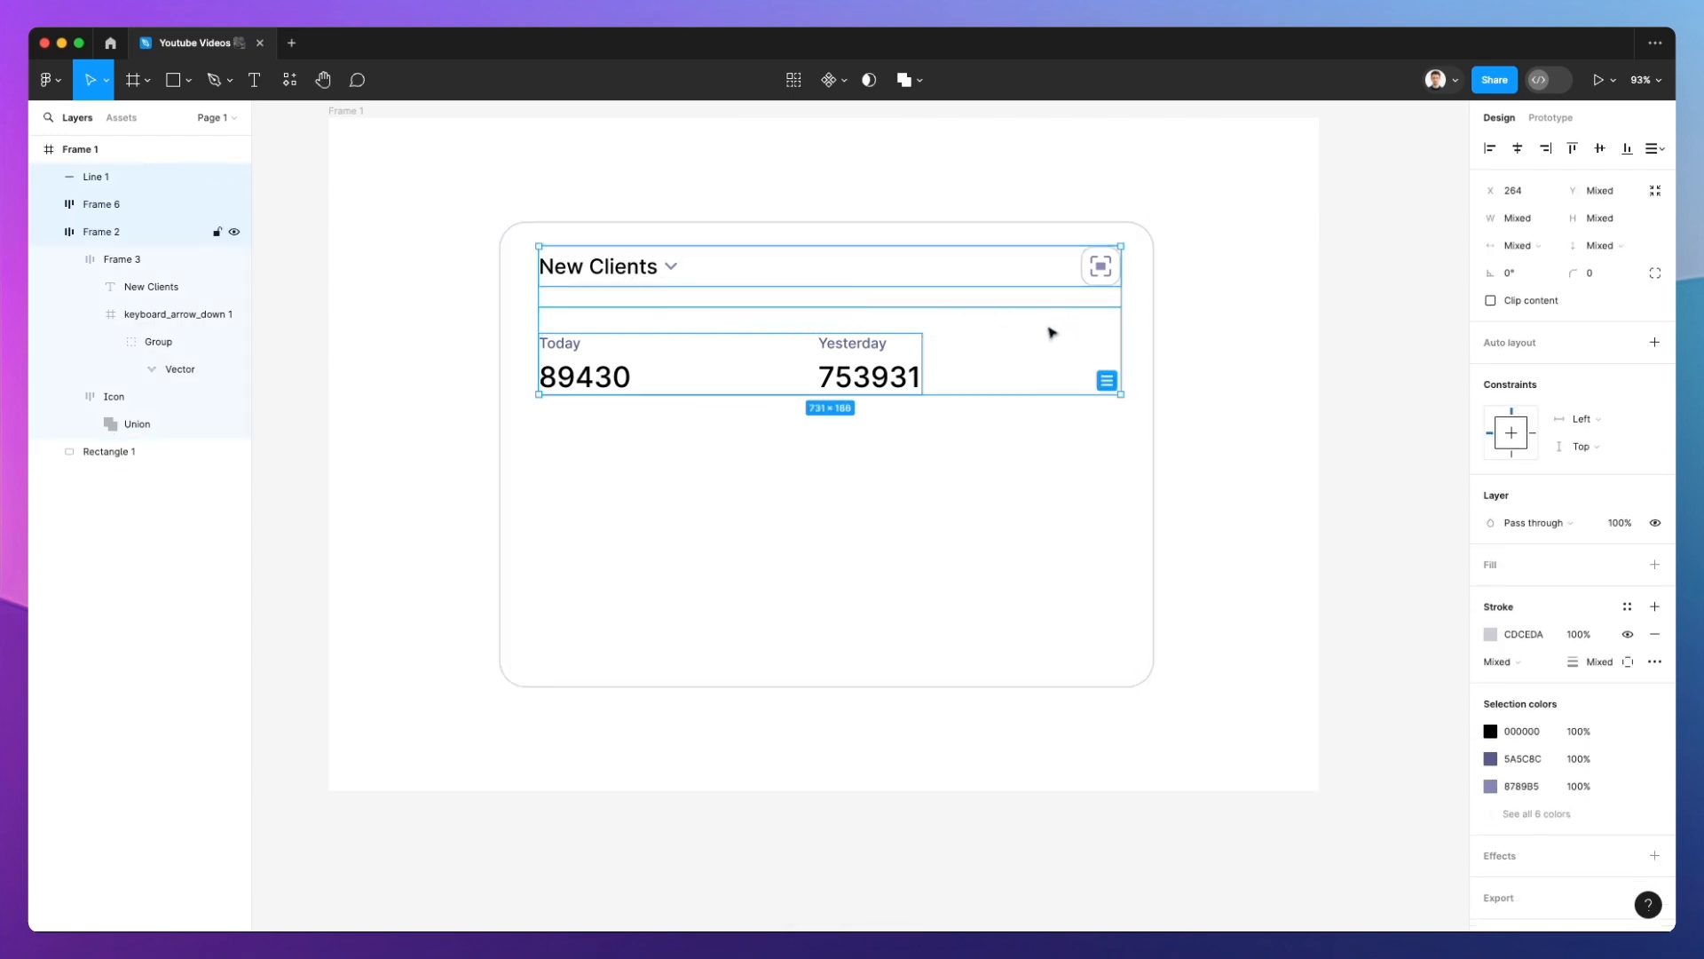
{"action": "key", "text": "shift+a"}
{"action": "left_click", "coordinate": [364, 361]}
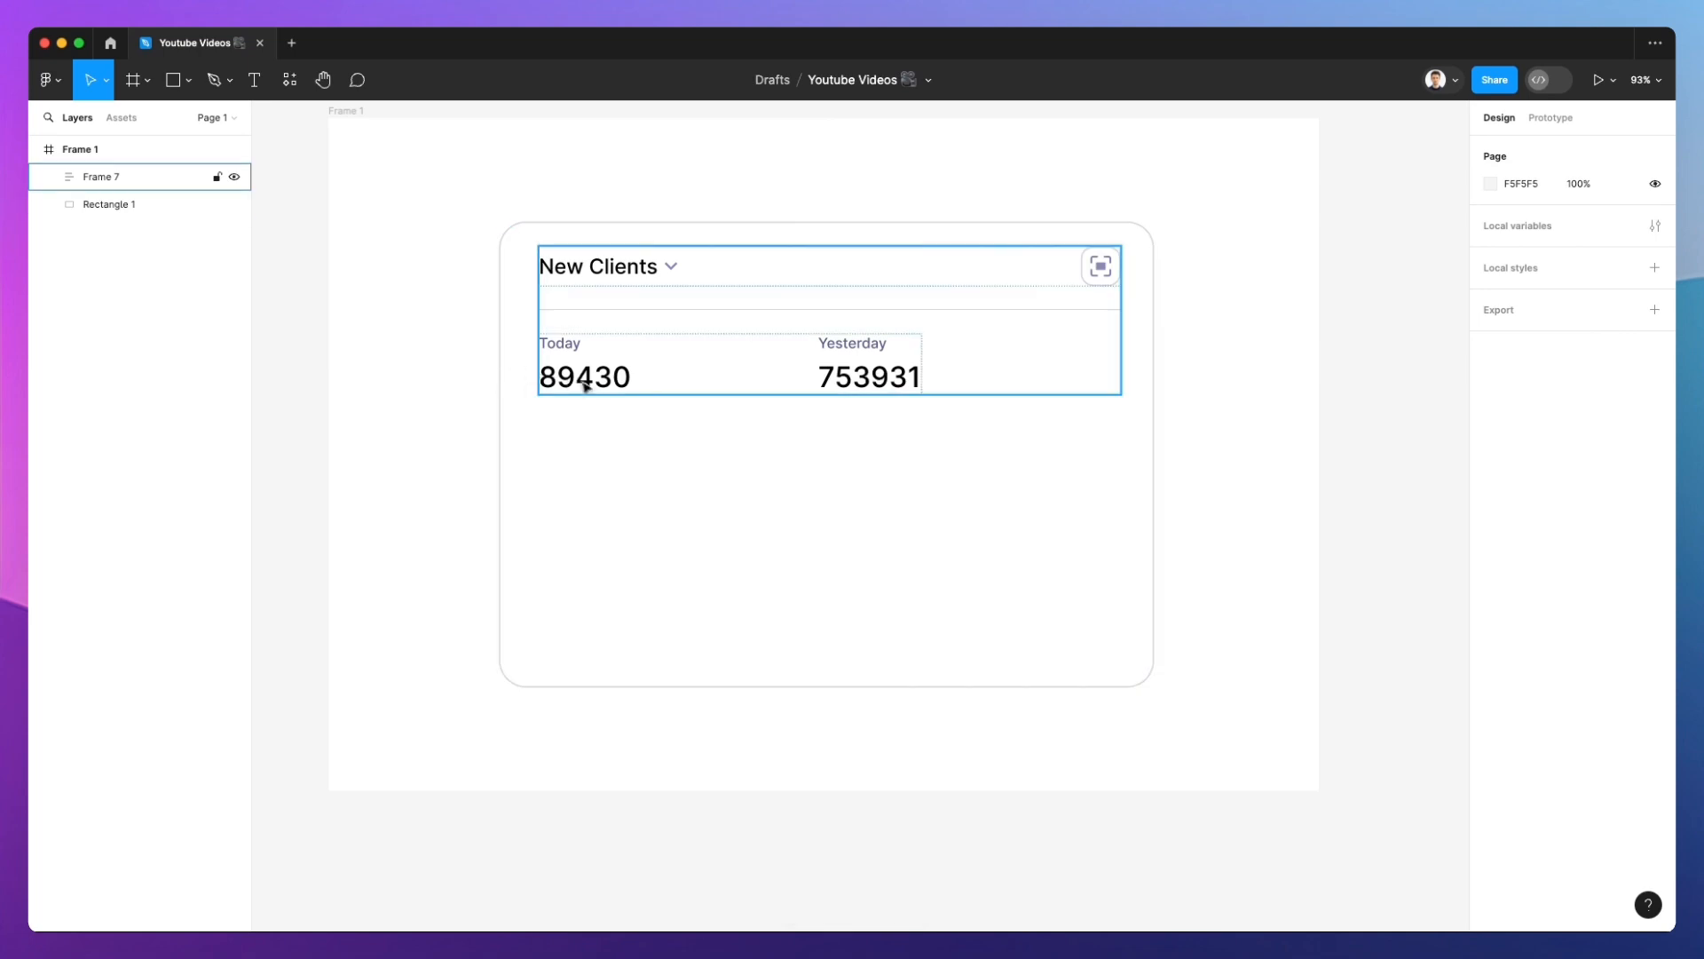
{"action": "left_click", "coordinate": [610, 478]}
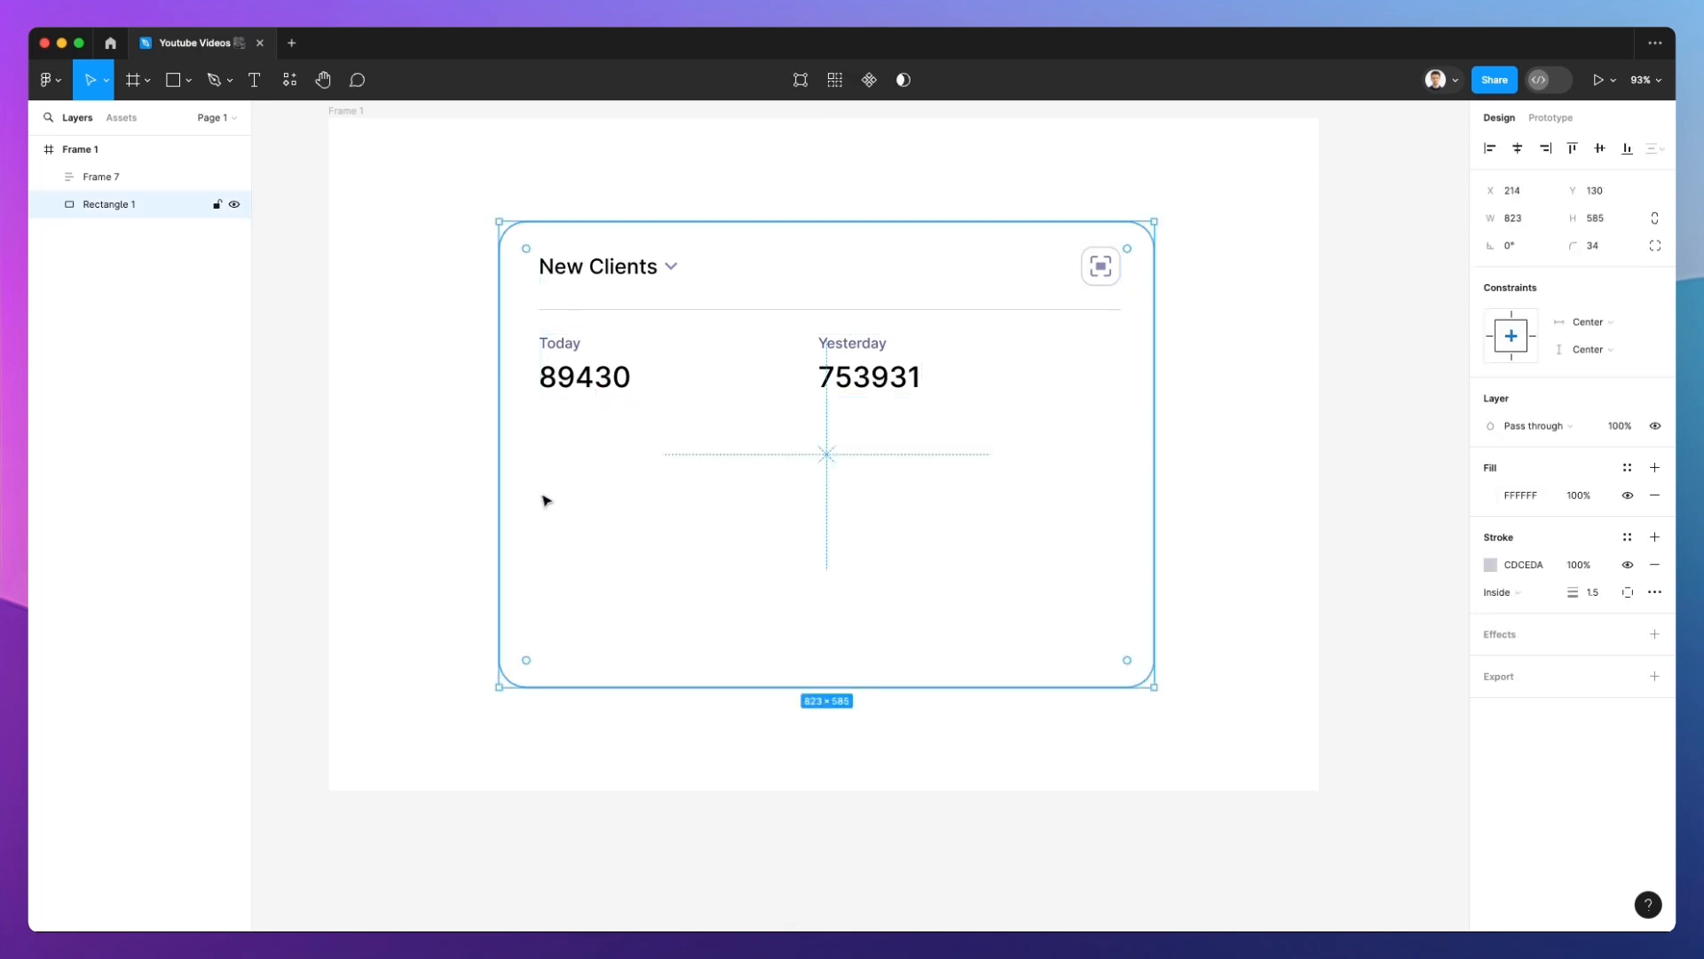
Place a copy of the "Today" label below the 89430 count and change its text to "2800"
{"action": "left_click_drag", "start_coordinate": [557, 349], "coordinate": [558, 434]}
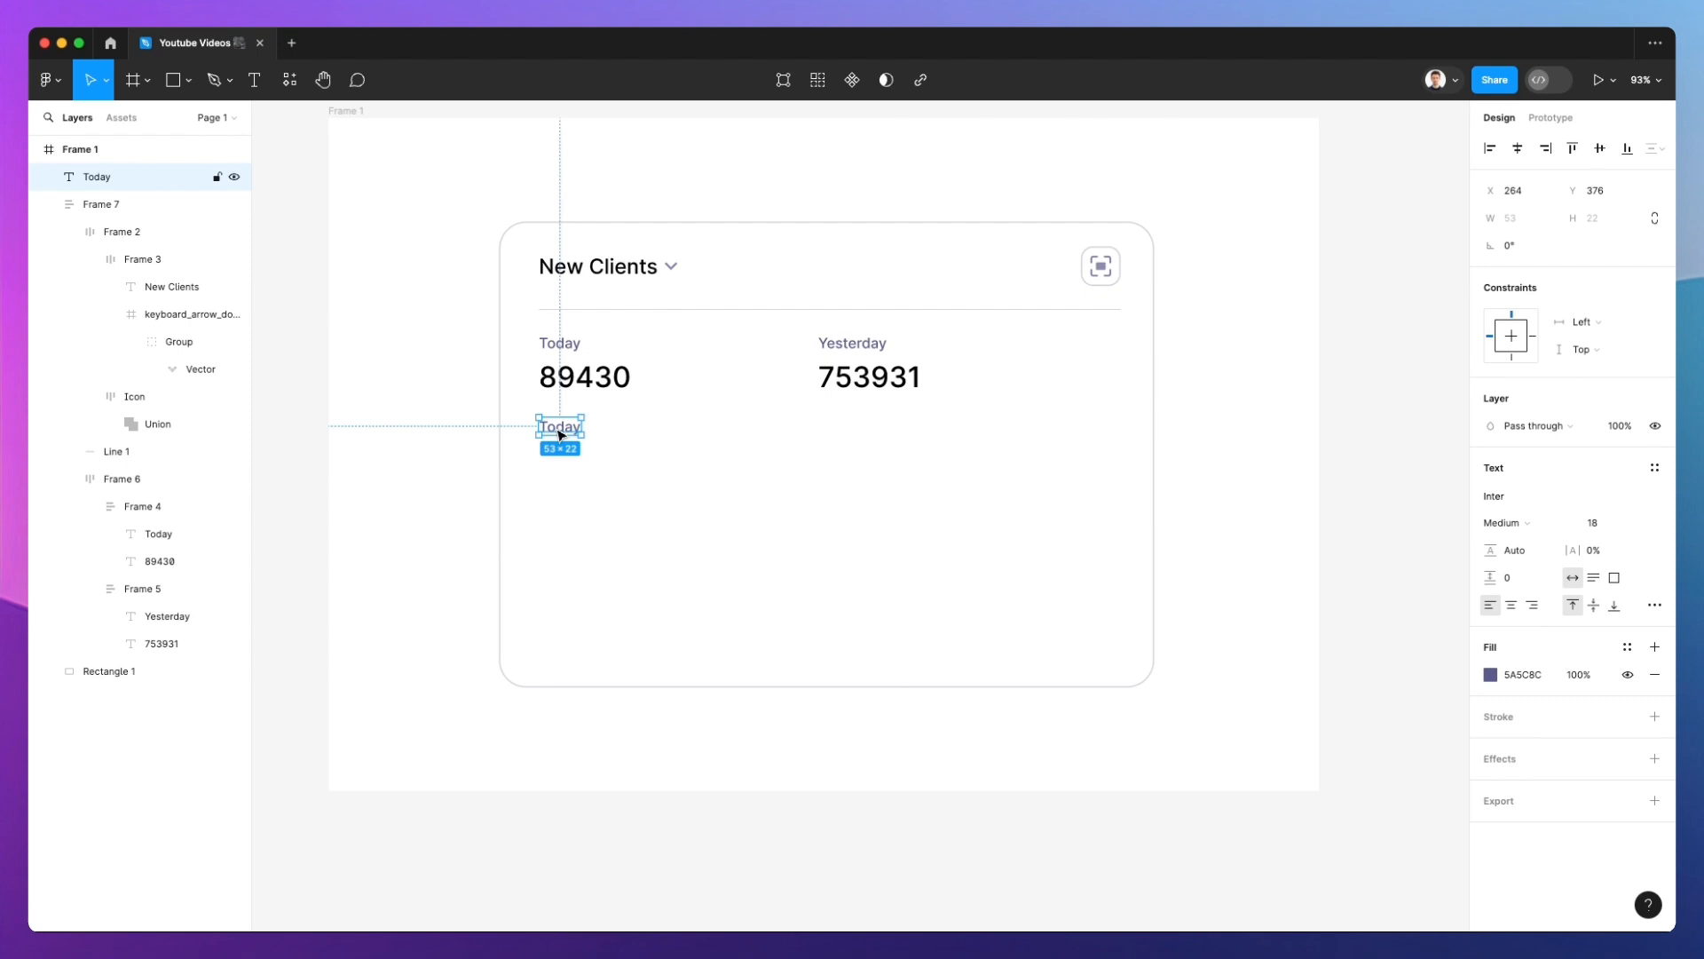
{"action": "double_click", "coordinate": [560, 429]}
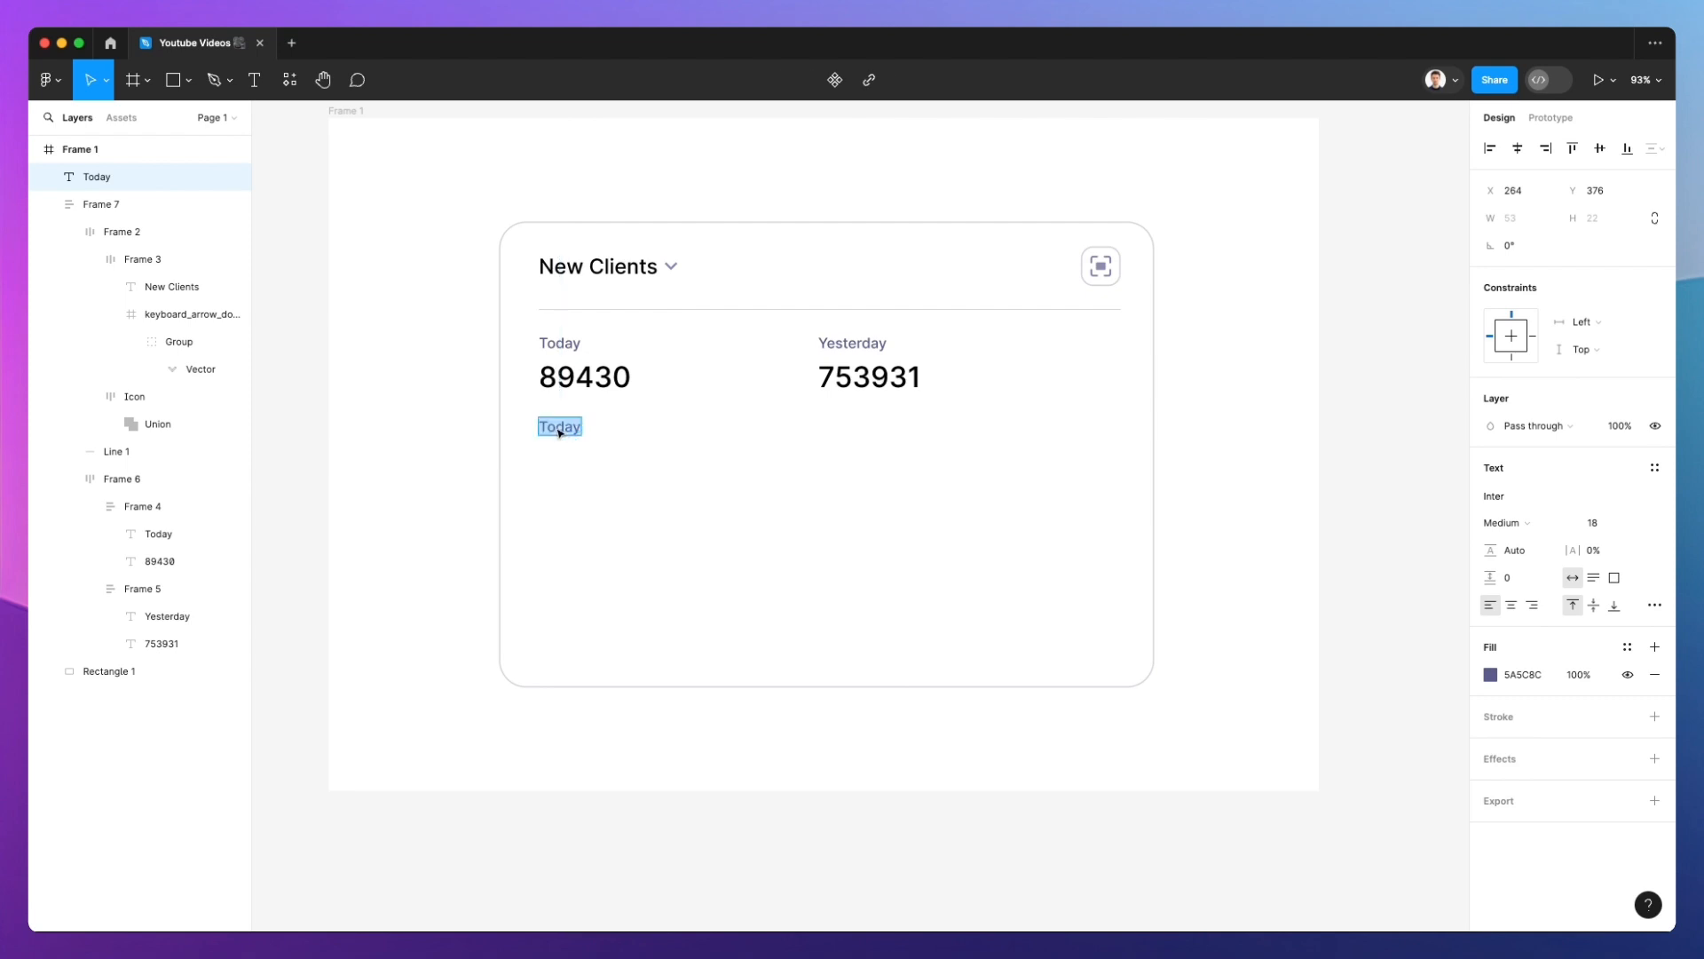
{"action": "type", "text": "1500"}
{"action": "key", "text": "Escape"}
{"action": "double_click", "coordinate": [545, 426]}
{"action": "key", "text": "Delete"}
{"action": "type", "text": "800"}
{"action": "key", "text": "Escape"}
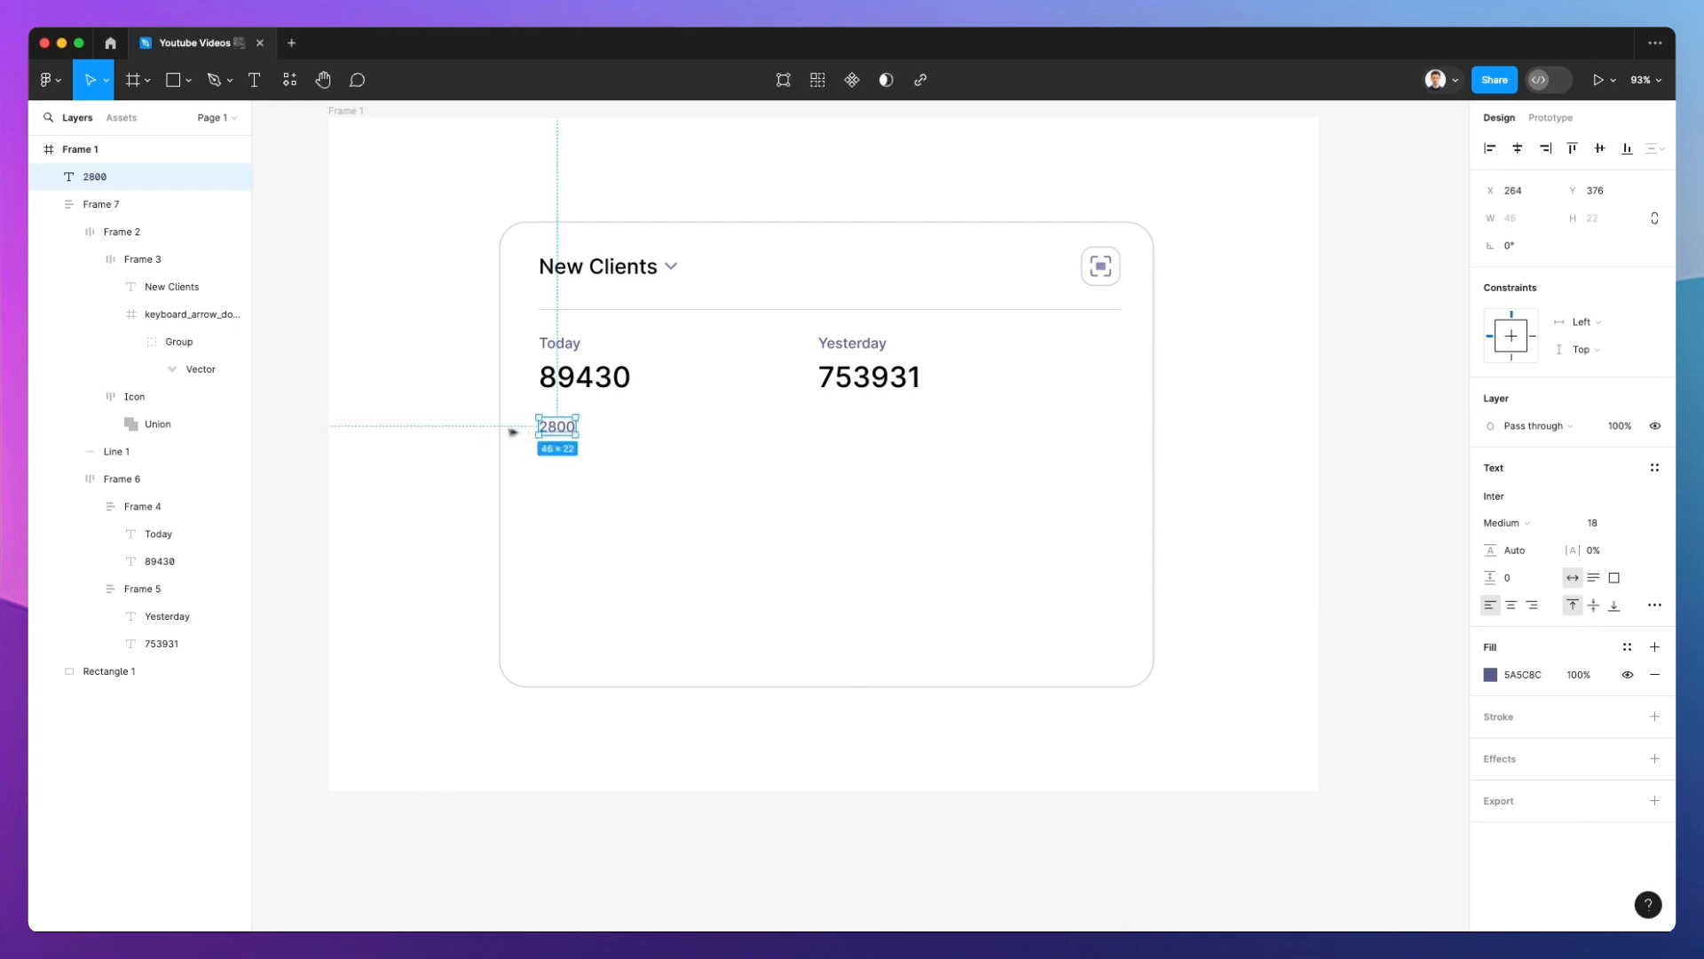
Place a copy of the "2800" label straight below it near the card's lower edge and change its text to "0"
{"action": "left_click_drag", "start_coordinate": [557, 432], "coordinate": [571, 628]}
{"action": "double_click", "coordinate": [570, 627]}
{"action": "type", "text": "0"}
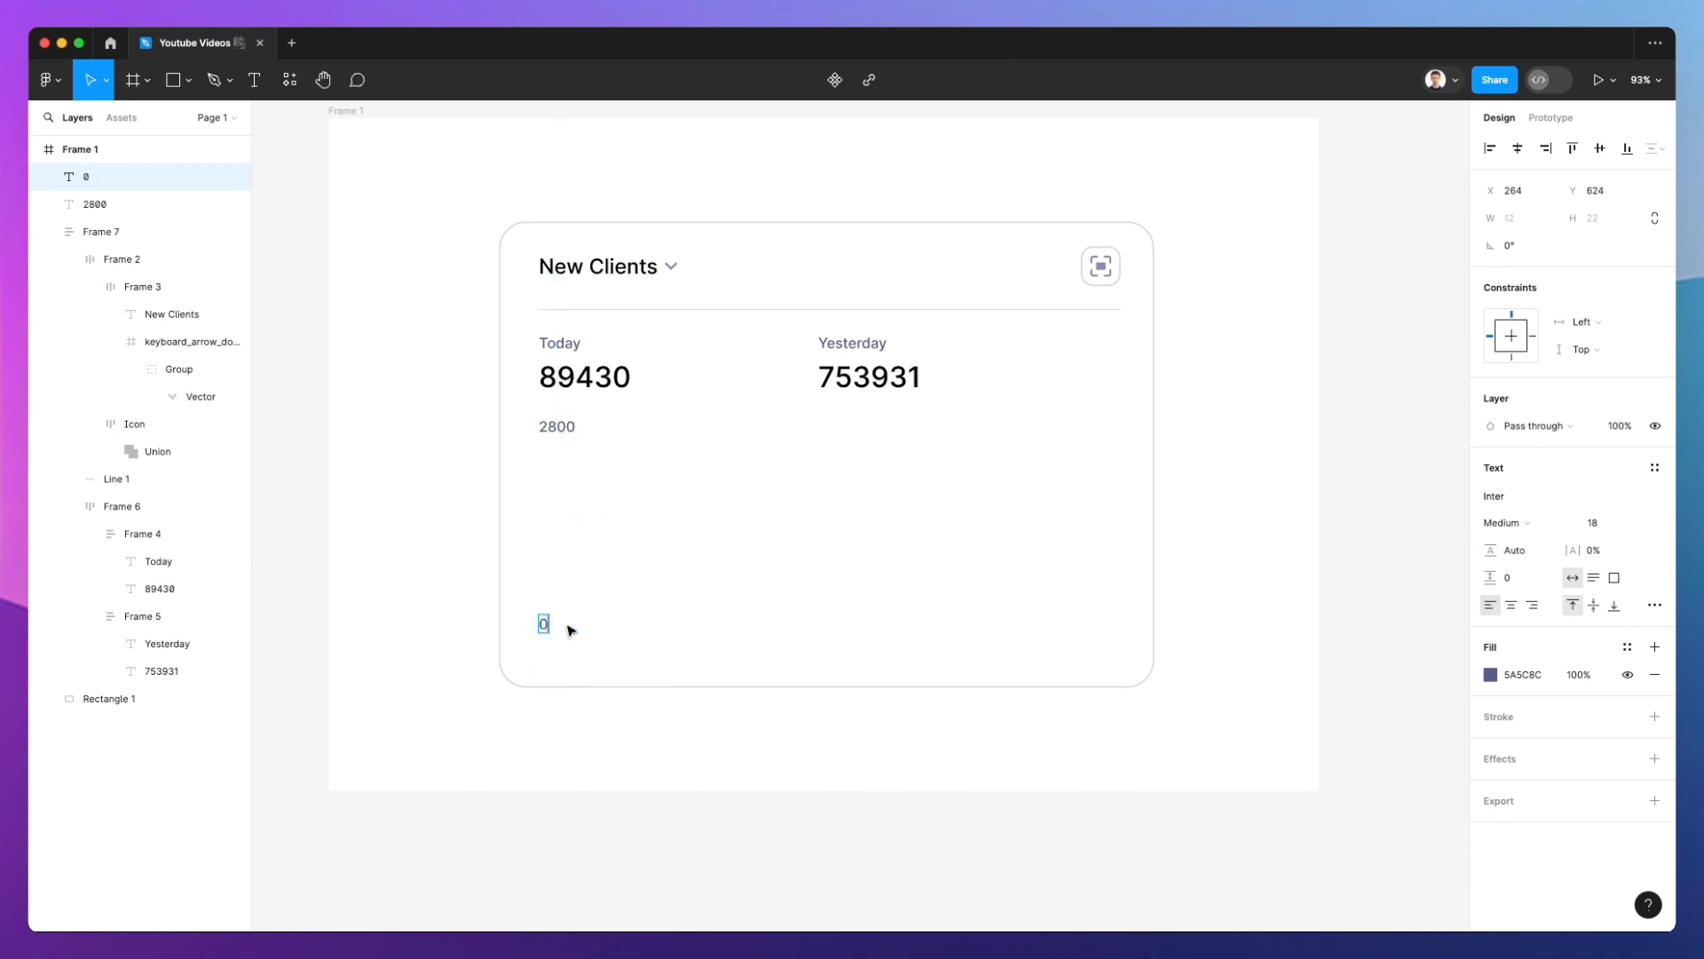
{"action": "key", "text": "Escape"}
{"action": "left_click", "coordinate": [465, 609]}
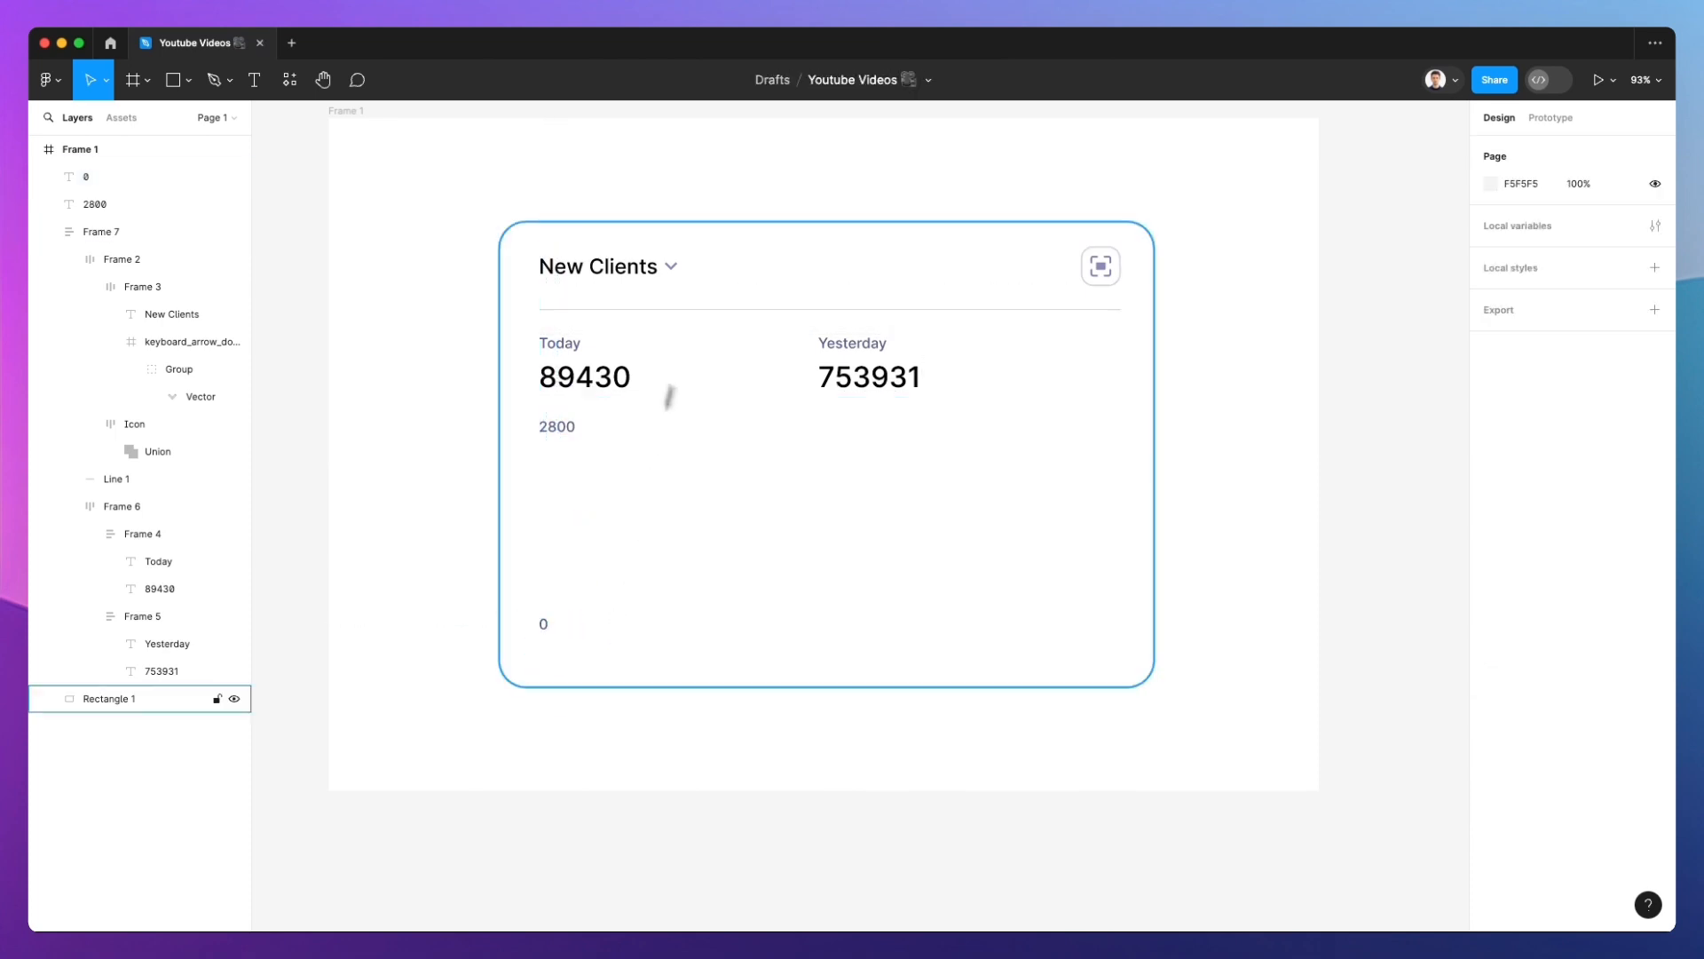
Copy the divider to the height of the "0" label as a chart baseline 705 wide, ending flush with the header divider
{"action": "left_click", "coordinate": [726, 311]}
{"action": "left_click_drag", "start_coordinate": [726, 310], "coordinate": [563, 627]}
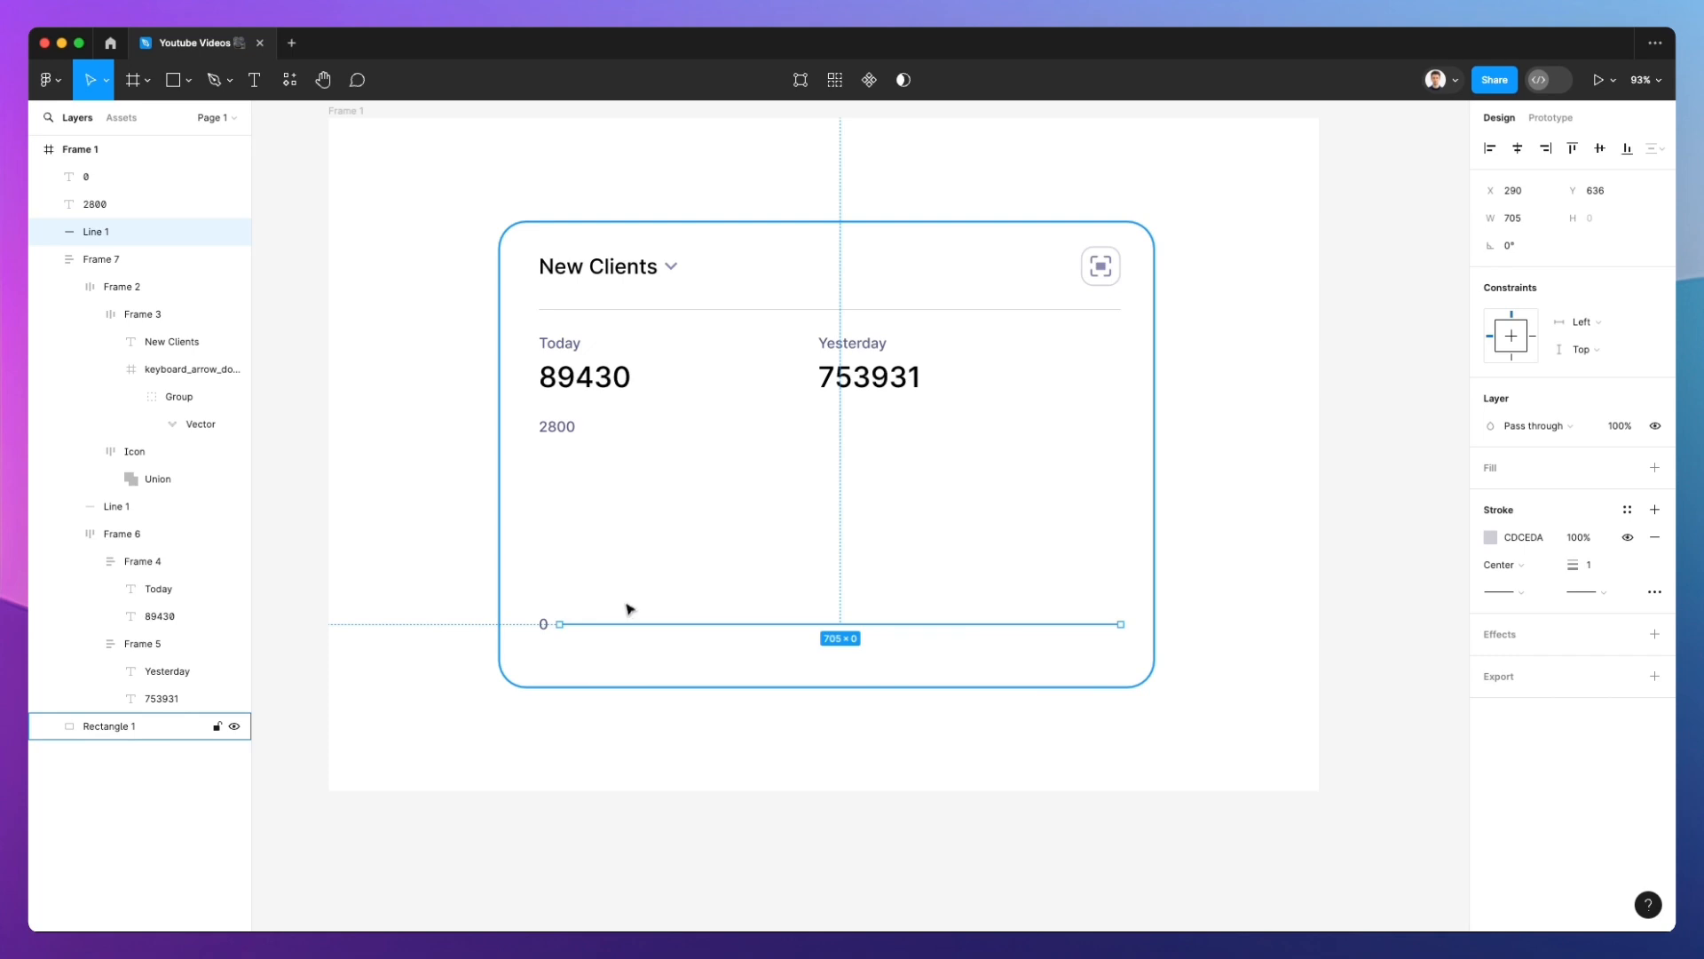
{"action": "scroll", "coordinate": [626, 597], "scroll_direction": "up", "scroll_amount": 2}
Place a copy of the "0" label below the start of the baseline and change its text to "Jan 10th"
{"action": "left_click", "coordinate": [536, 628]}
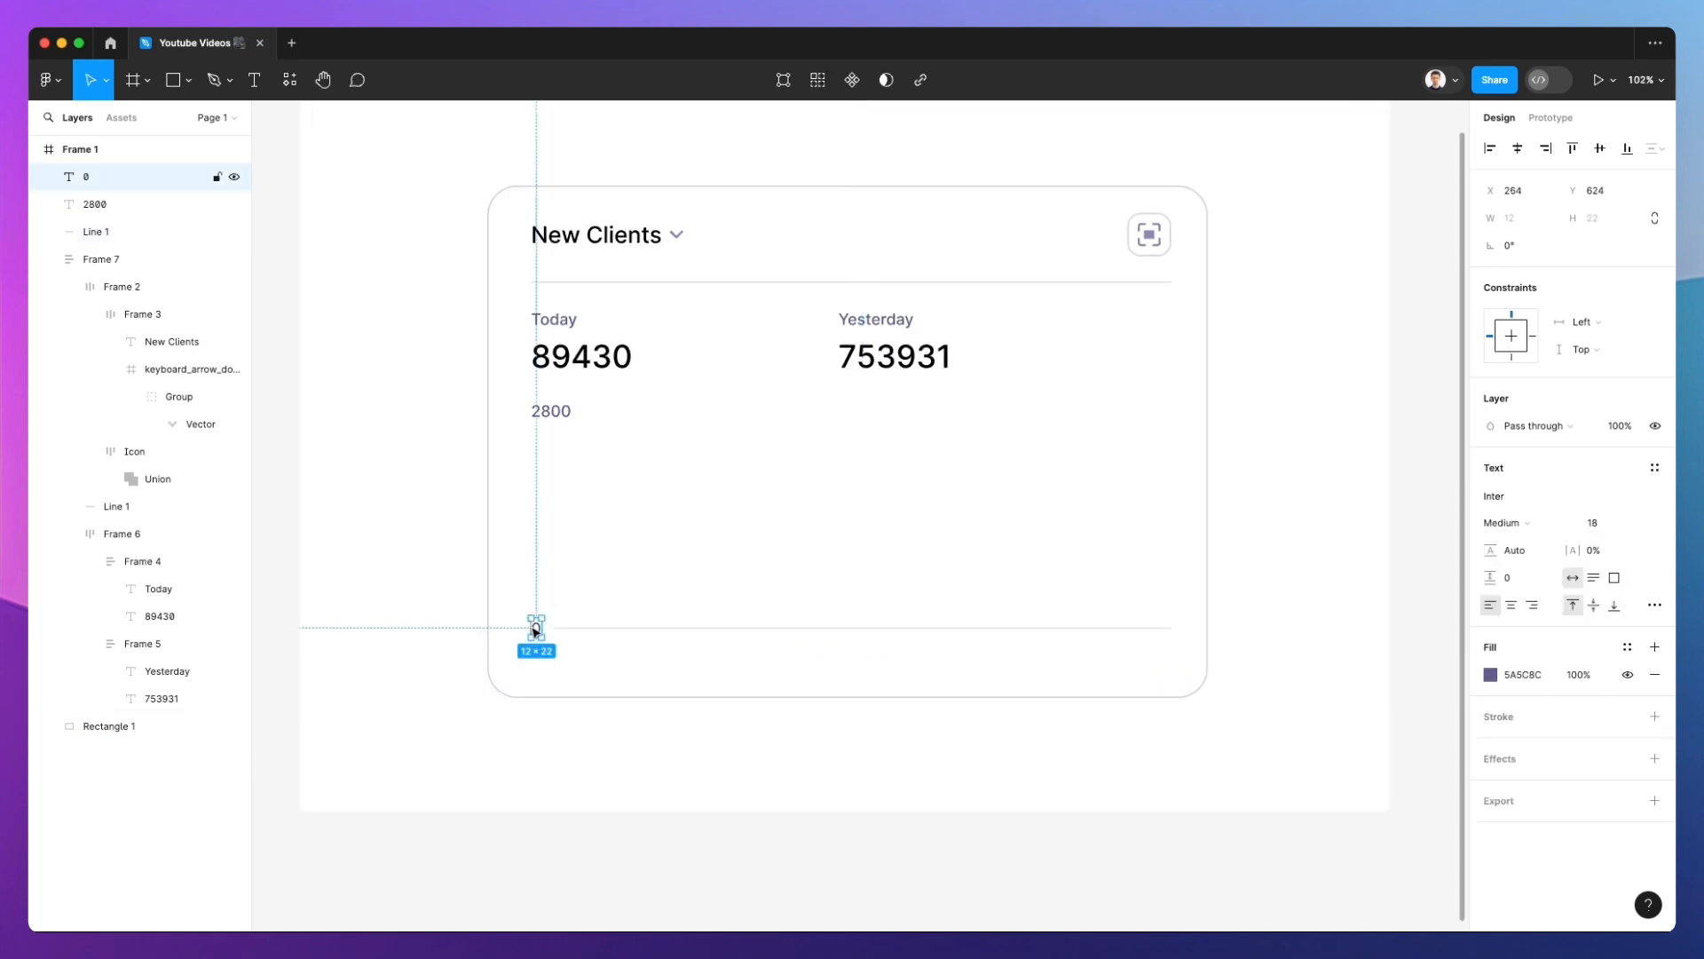
{"action": "left_click_drag", "start_coordinate": [536, 628], "coordinate": [561, 662]}
{"action": "double_click", "coordinate": [560, 659]}
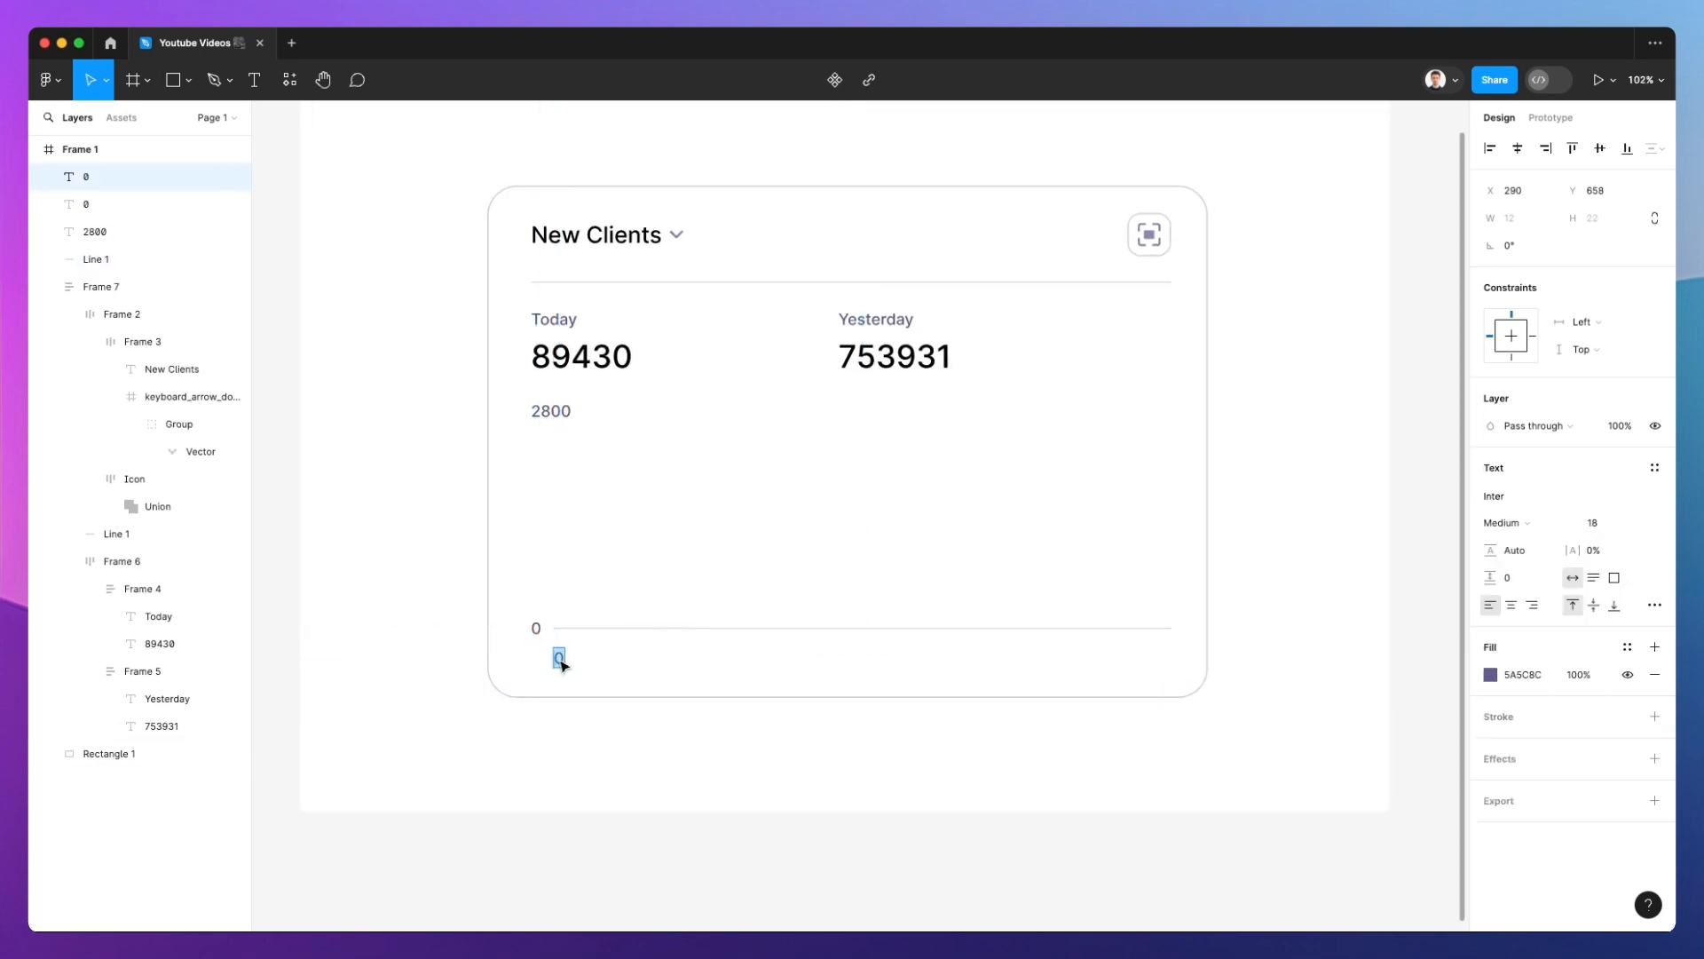
{"action": "type", "text": "Jan 10th"}
{"action": "key", "text": "Escape"}
Place a copy of the date label under the baseline's far end, right-align its text and change it to "Jan 20th"
{"action": "left_click_drag", "start_coordinate": [586, 666], "coordinate": [1139, 666]}
{"action": "left_click", "coordinate": [1532, 604]}
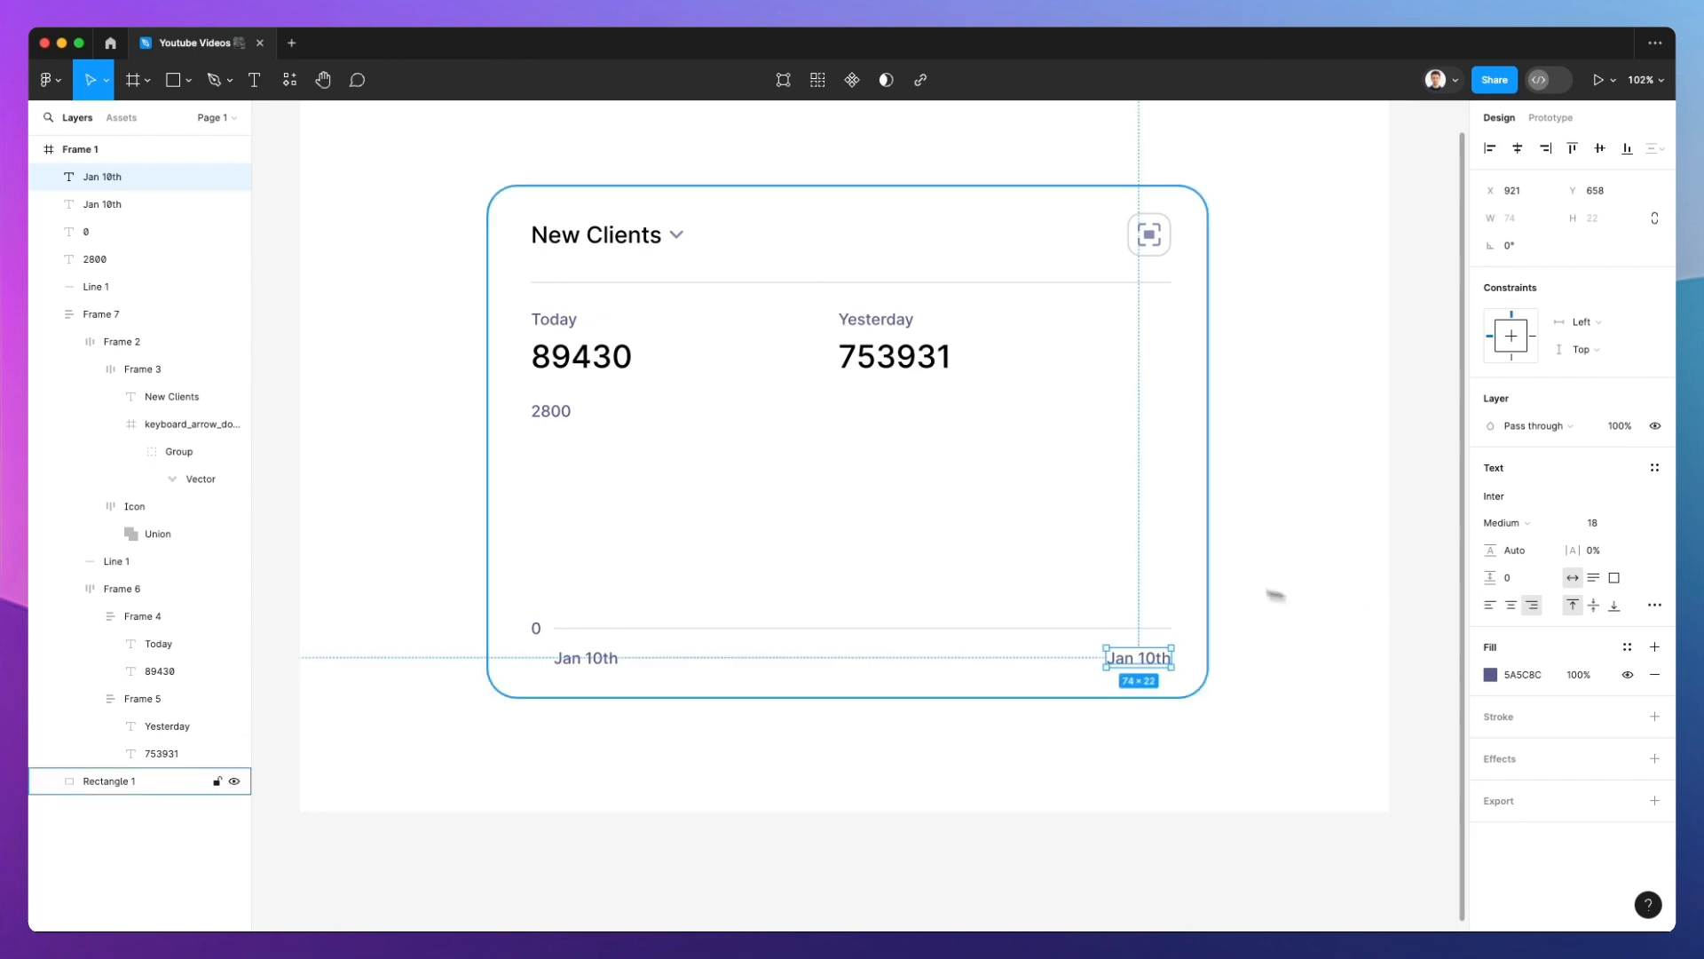
{"action": "double_click", "coordinate": [1121, 664]}
{"action": "left_click", "coordinate": [1121, 664]}
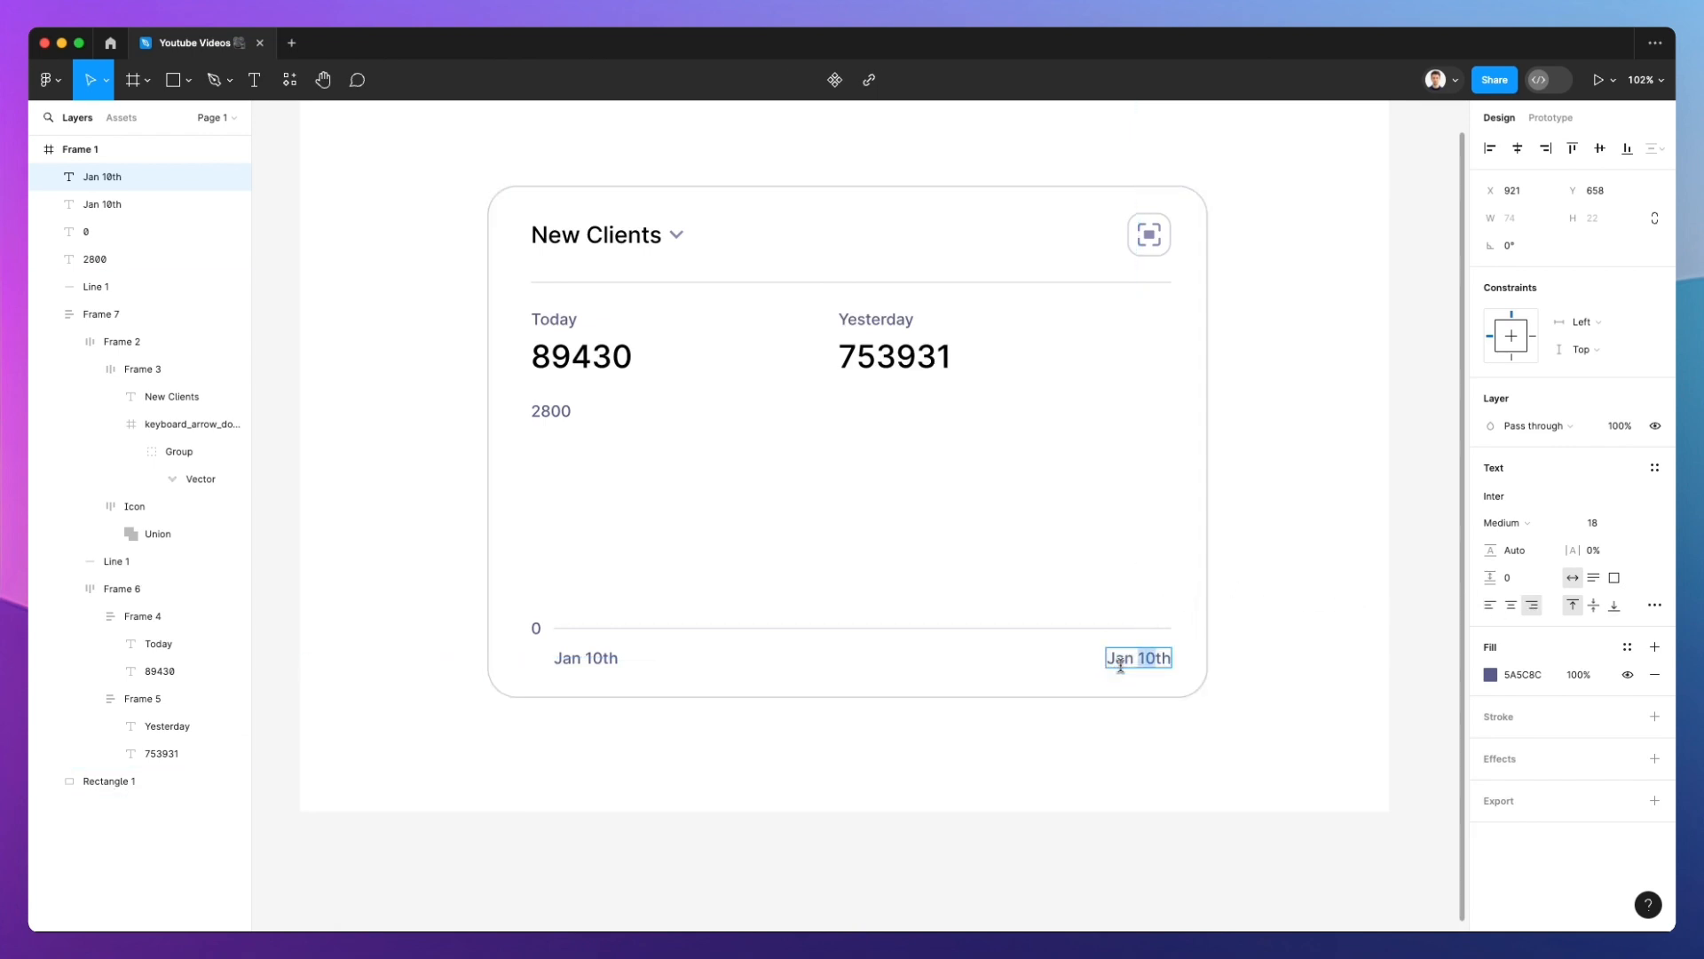
{"action": "type", "text": "20"}
{"action": "key", "text": "Escape"}
{"action": "key", "text": "Escape"}
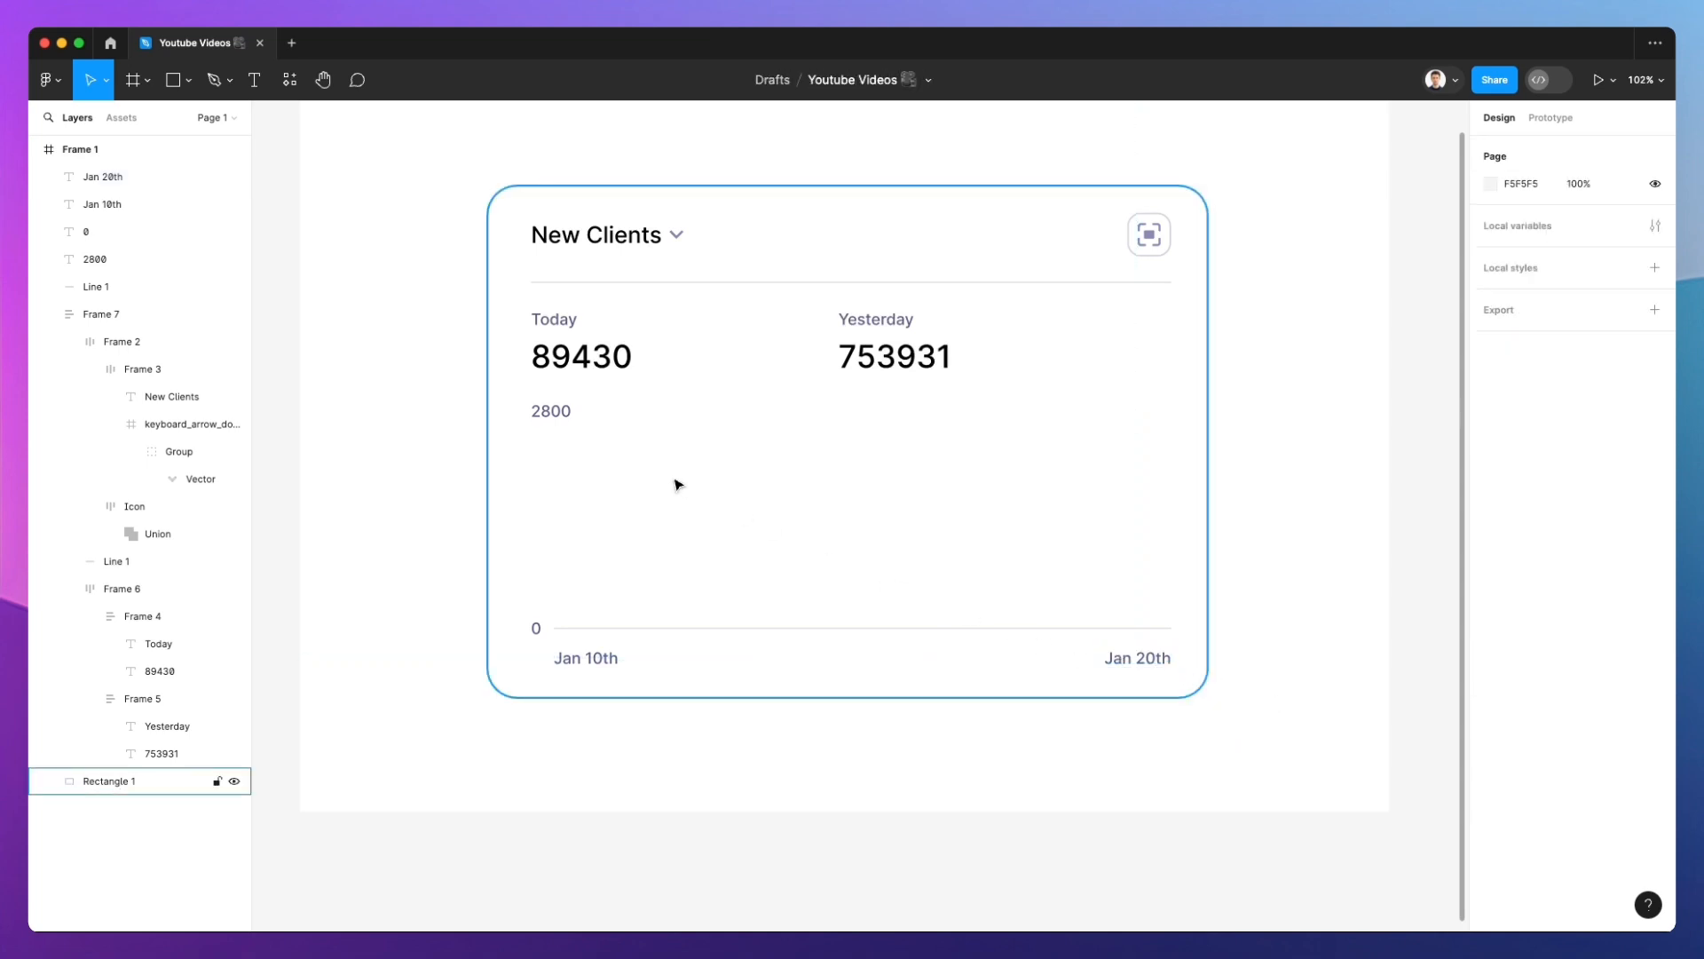
{"action": "scroll", "coordinate": [678, 483], "scroll_direction": "down", "scroll_amount": 5}
{"action": "scroll", "coordinate": [678, 480], "scroll_direction": "up", "scroll_amount": 3}
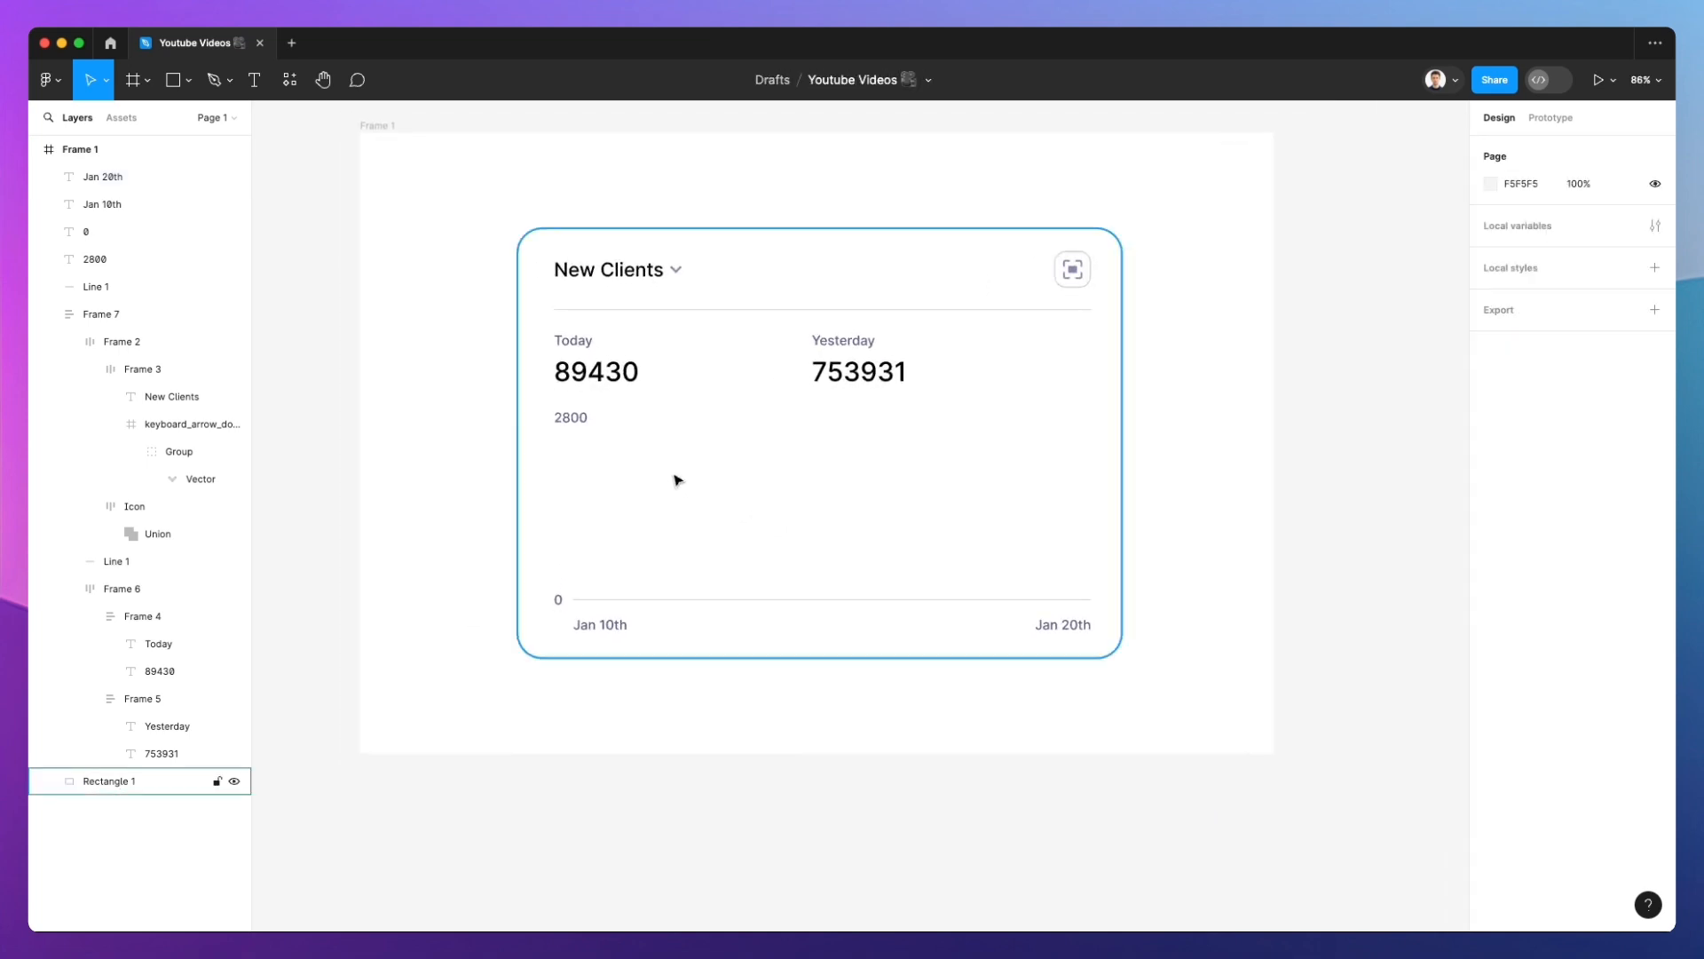
{"action": "scroll", "coordinate": [688, 480], "scroll_direction": "up", "scroll_amount": 2}
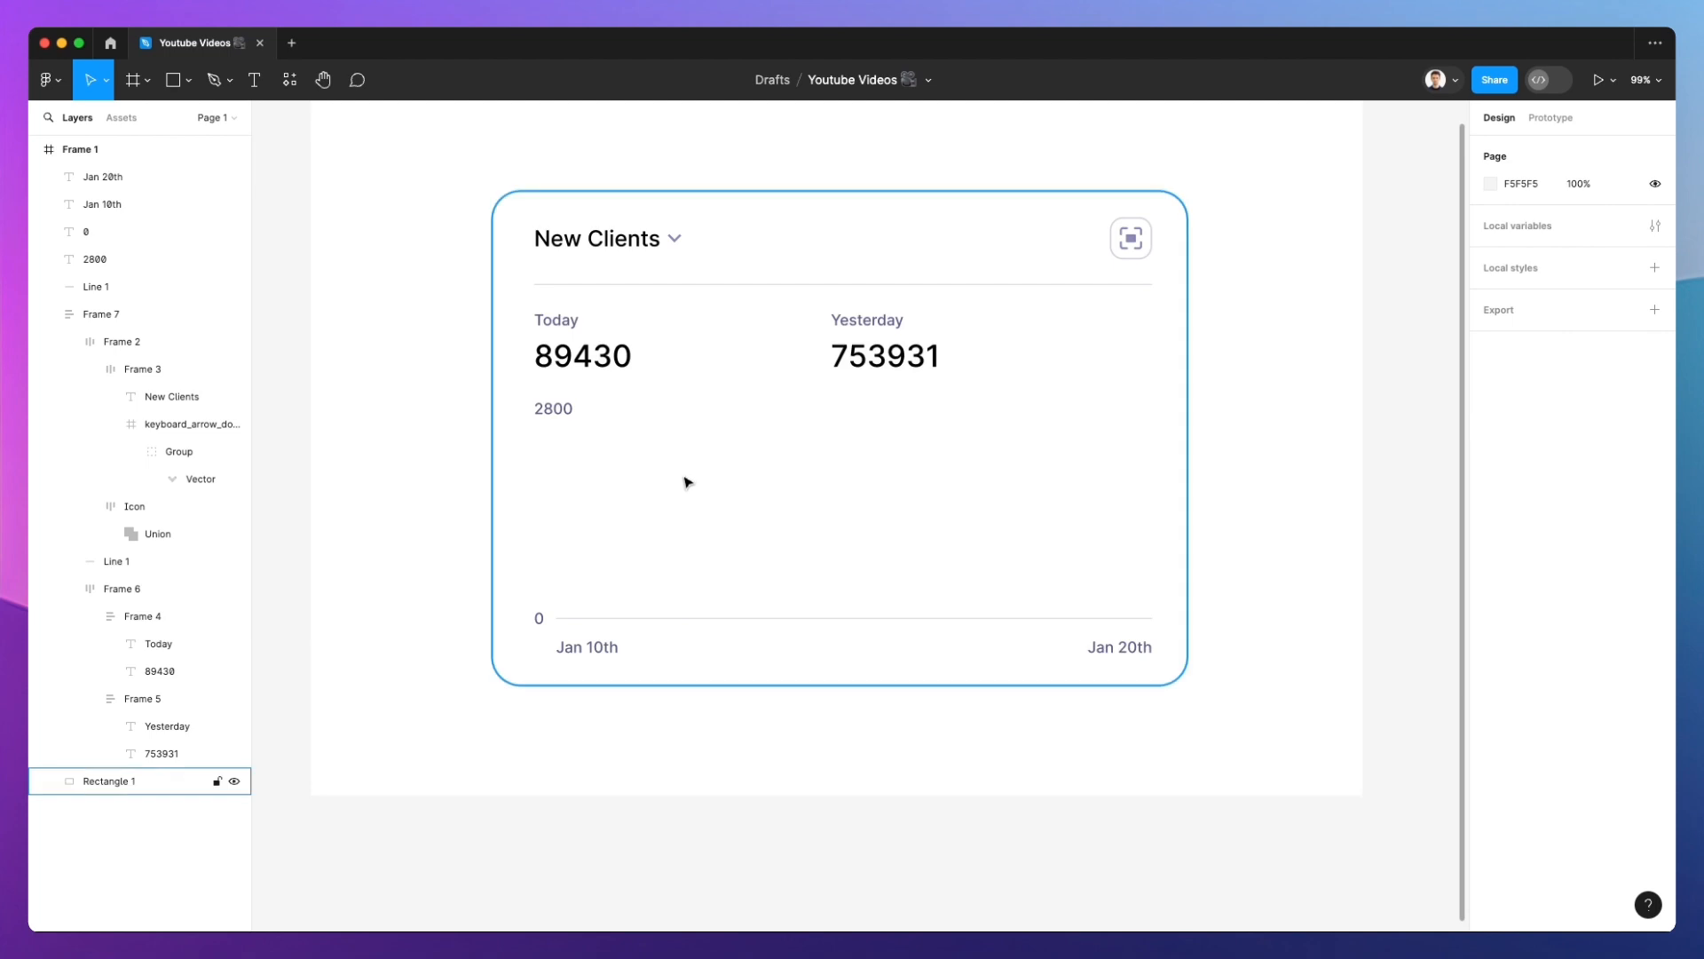
Draw an open chart line about 697 by 220 with the Pen, stepping down from above "Jan 10th" and rising steeply towards "Jan 20th"
{"action": "key", "text": "p"}
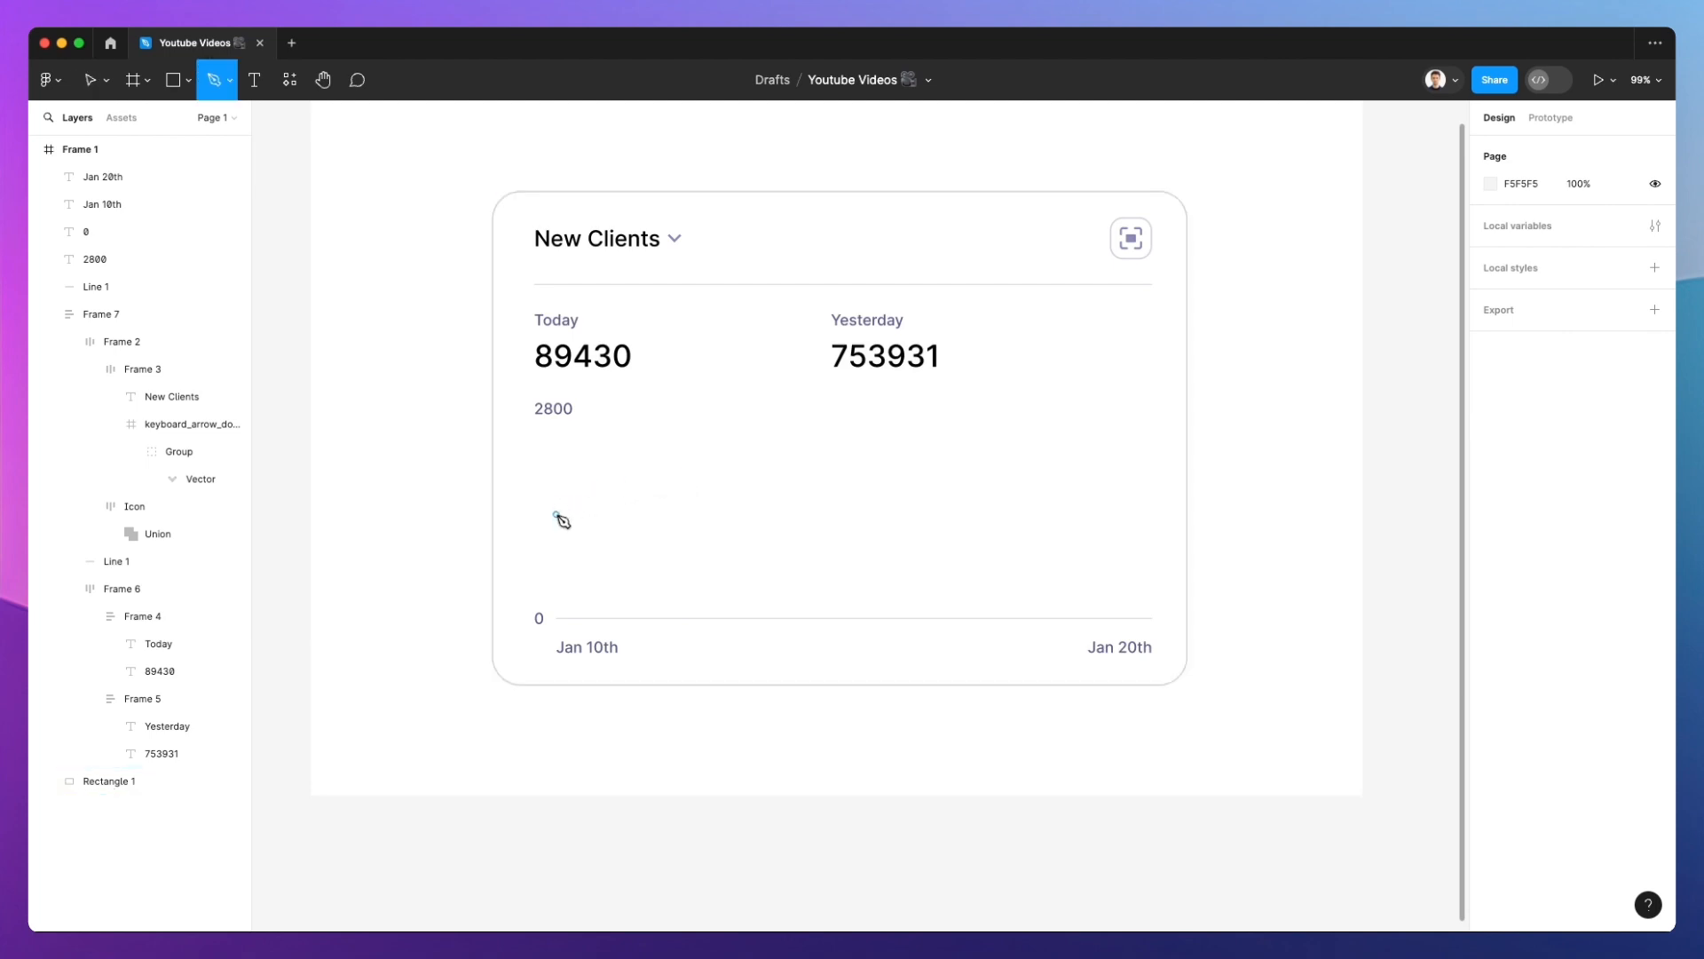
{"action": "left_click", "coordinate": [556, 514]}
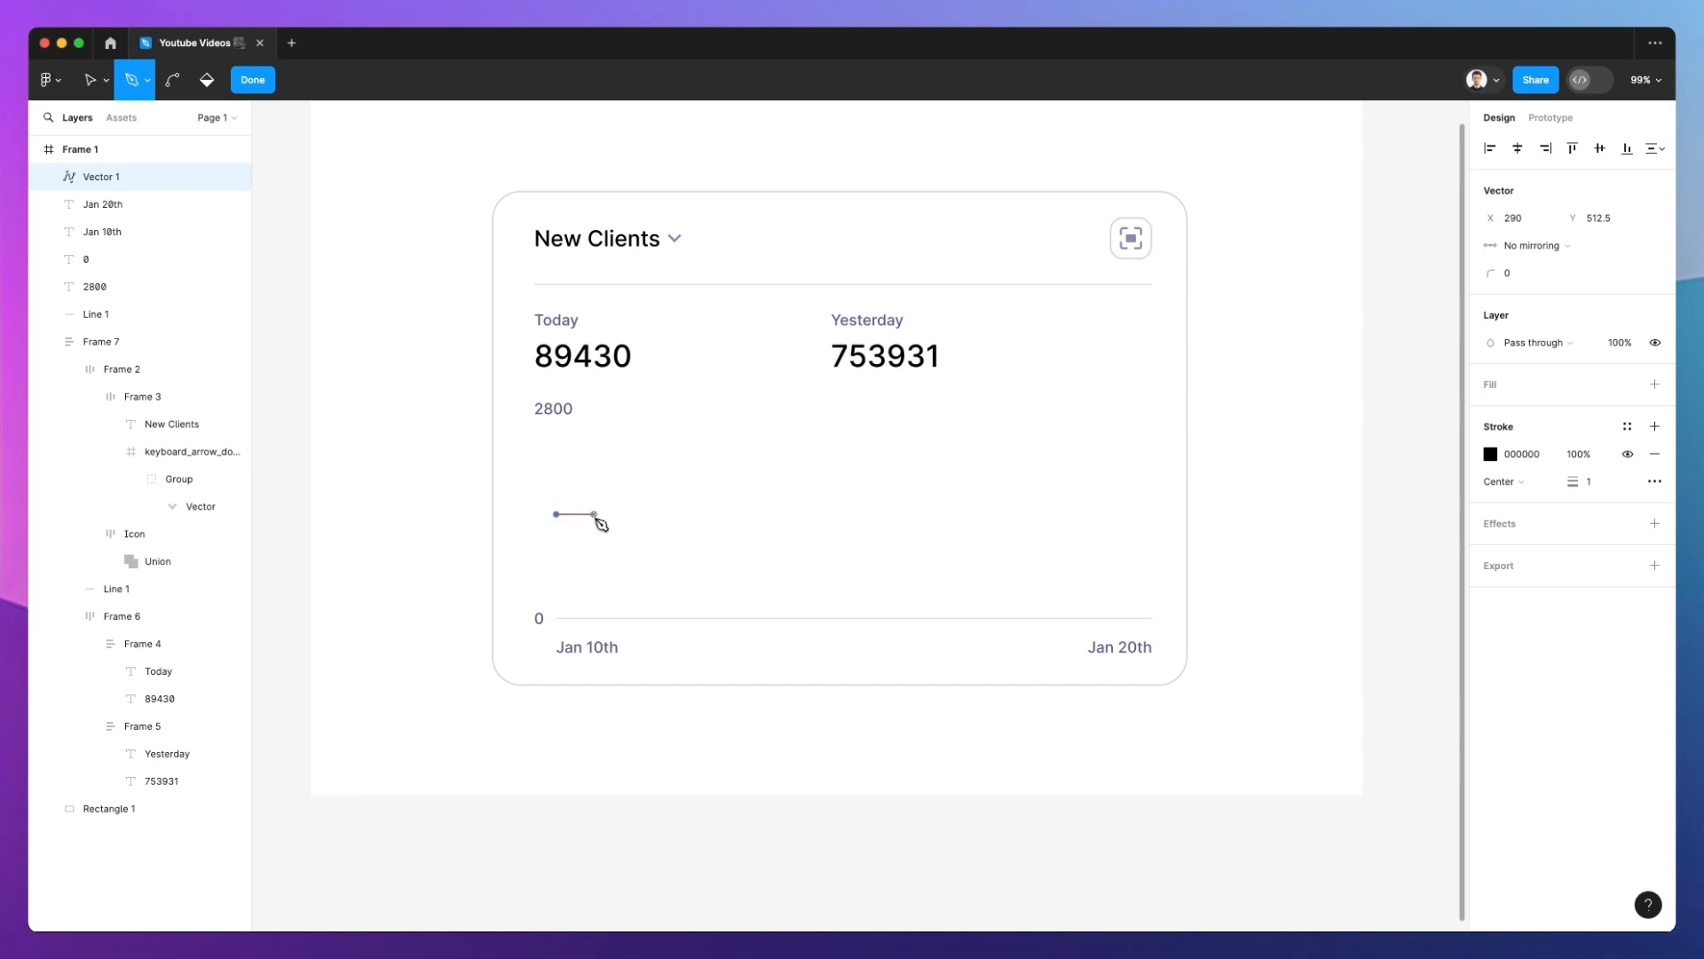
{"action": "left_click", "coordinate": [594, 515]}
{"action": "left_click", "coordinate": [631, 528]}
{"action": "left_click", "coordinate": [693, 529]}
{"action": "left_click", "coordinate": [727, 549]}
{"action": "left_click", "coordinate": [771, 564]}
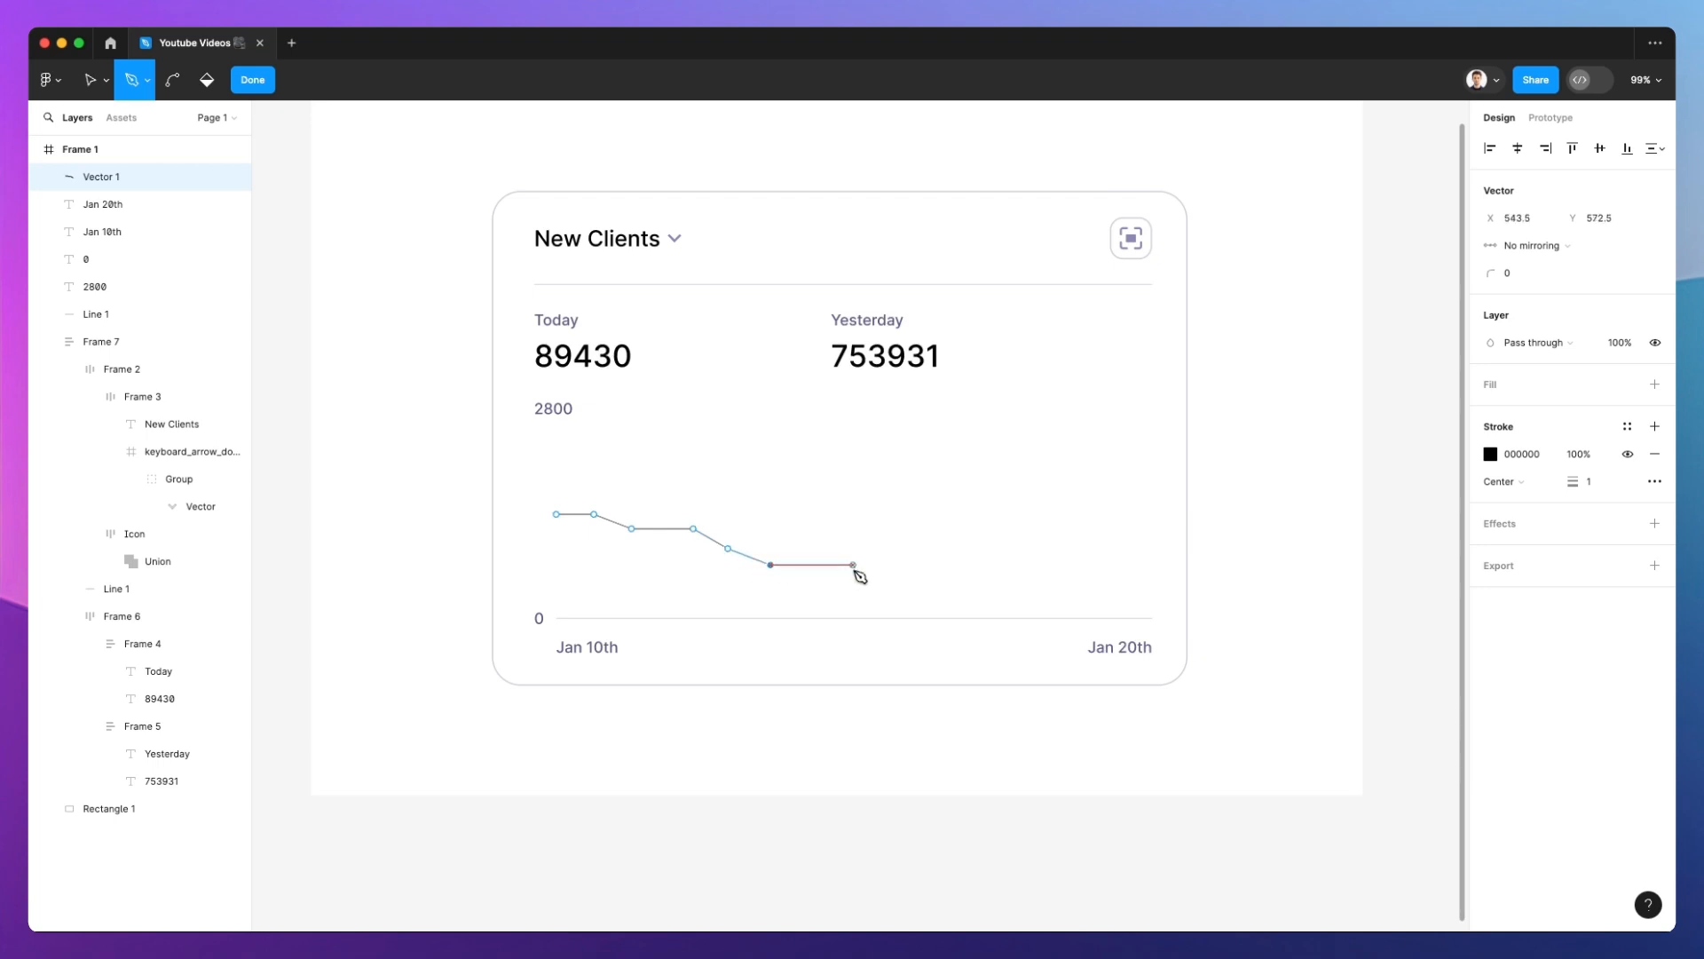
{"action": "left_click", "coordinate": [944, 572]}
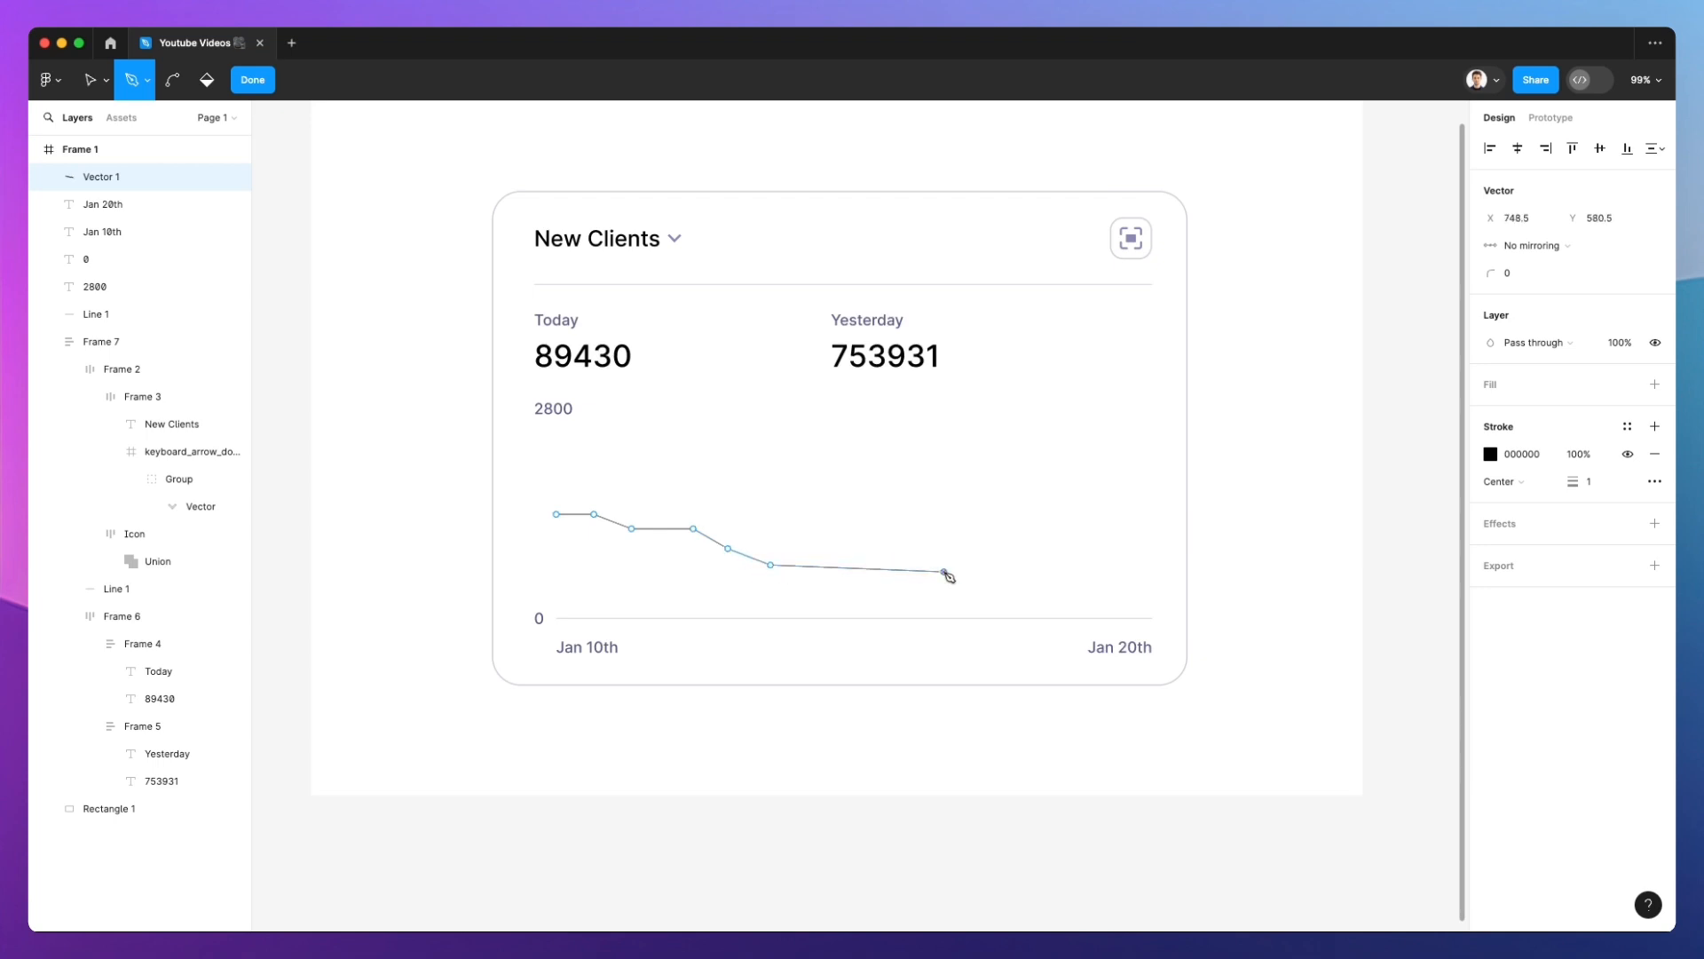
{"action": "left_click", "coordinate": [995, 559]}
{"action": "left_click", "coordinate": [1047, 514]}
{"action": "left_click", "coordinate": [1076, 464]}
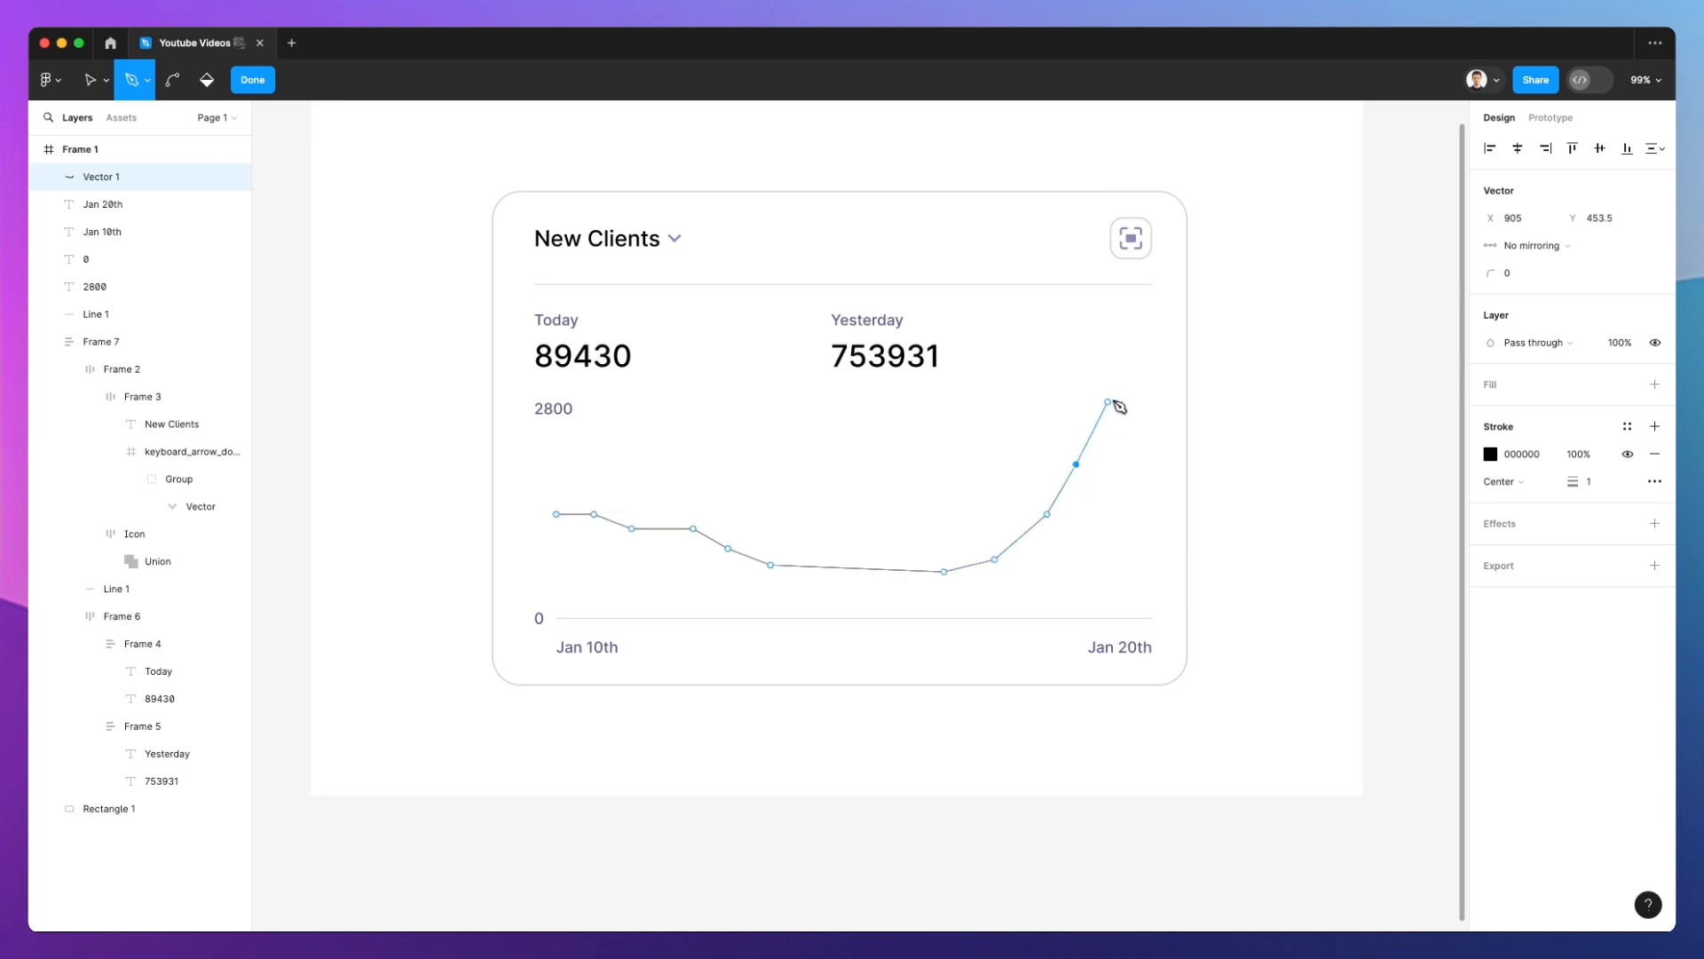
{"action": "left_click", "coordinate": [1109, 402]}
{"action": "left_click", "coordinate": [1146, 385]}
{"action": "key", "text": "Escape"}
Colour the chart line's stroke blue (0066FF) and set its weight to 2
{"action": "left_click", "coordinate": [1492, 537]}
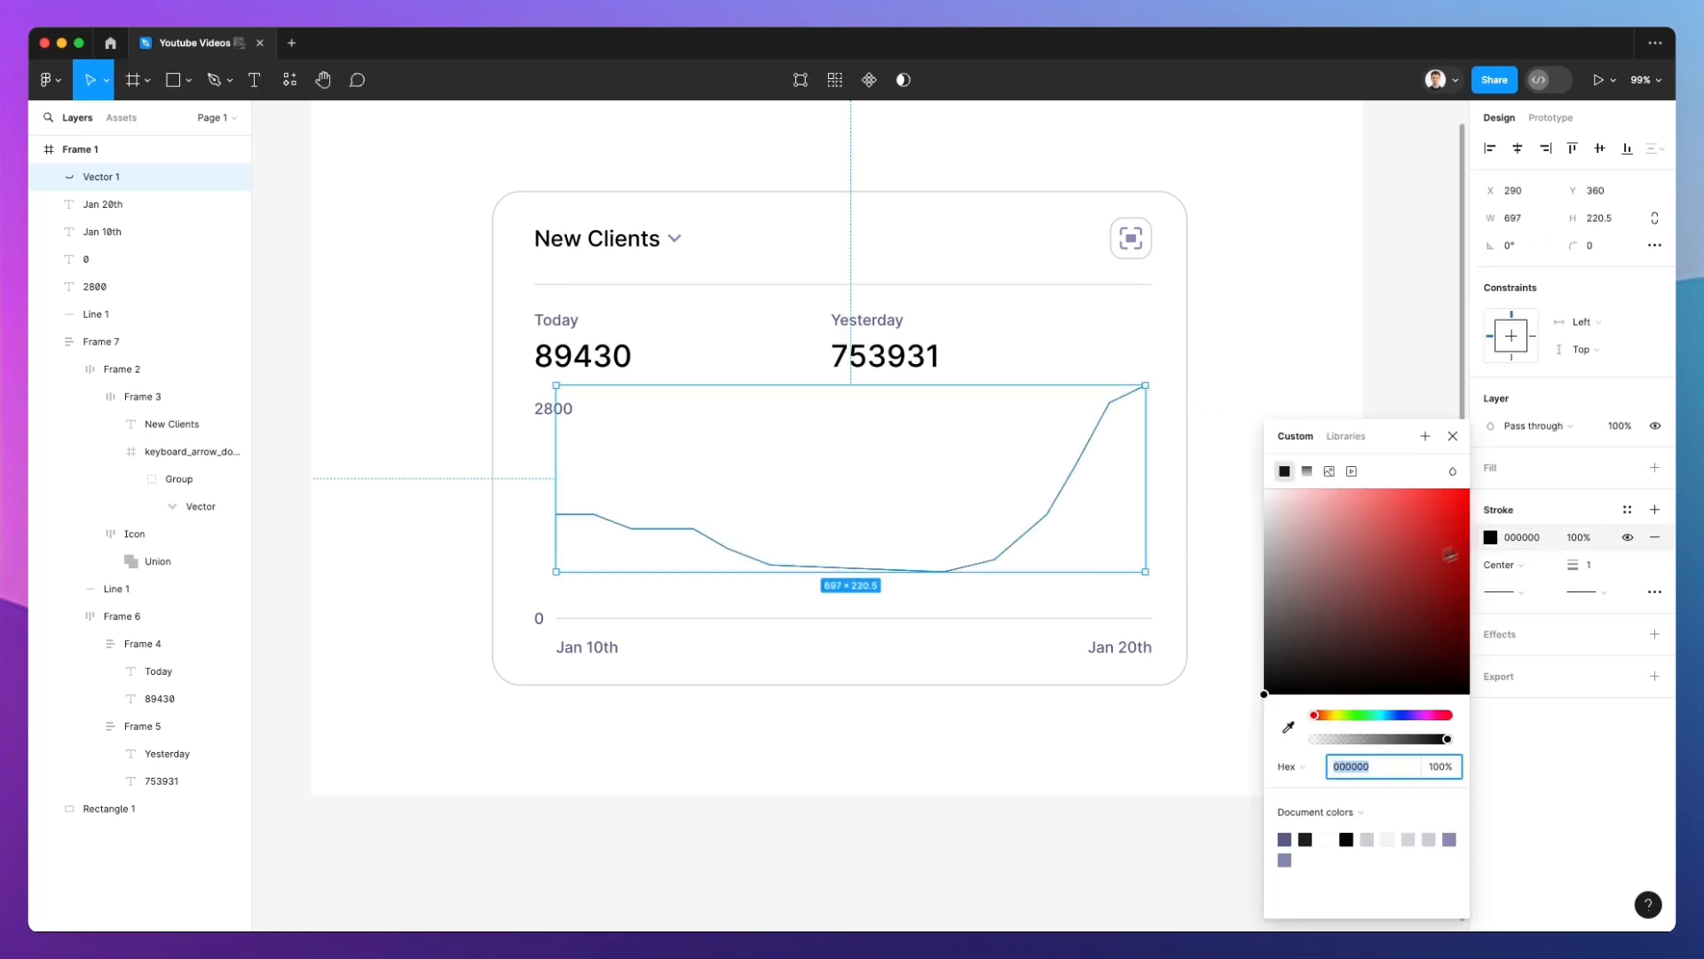
{"action": "left_click", "coordinate": [1418, 715]}
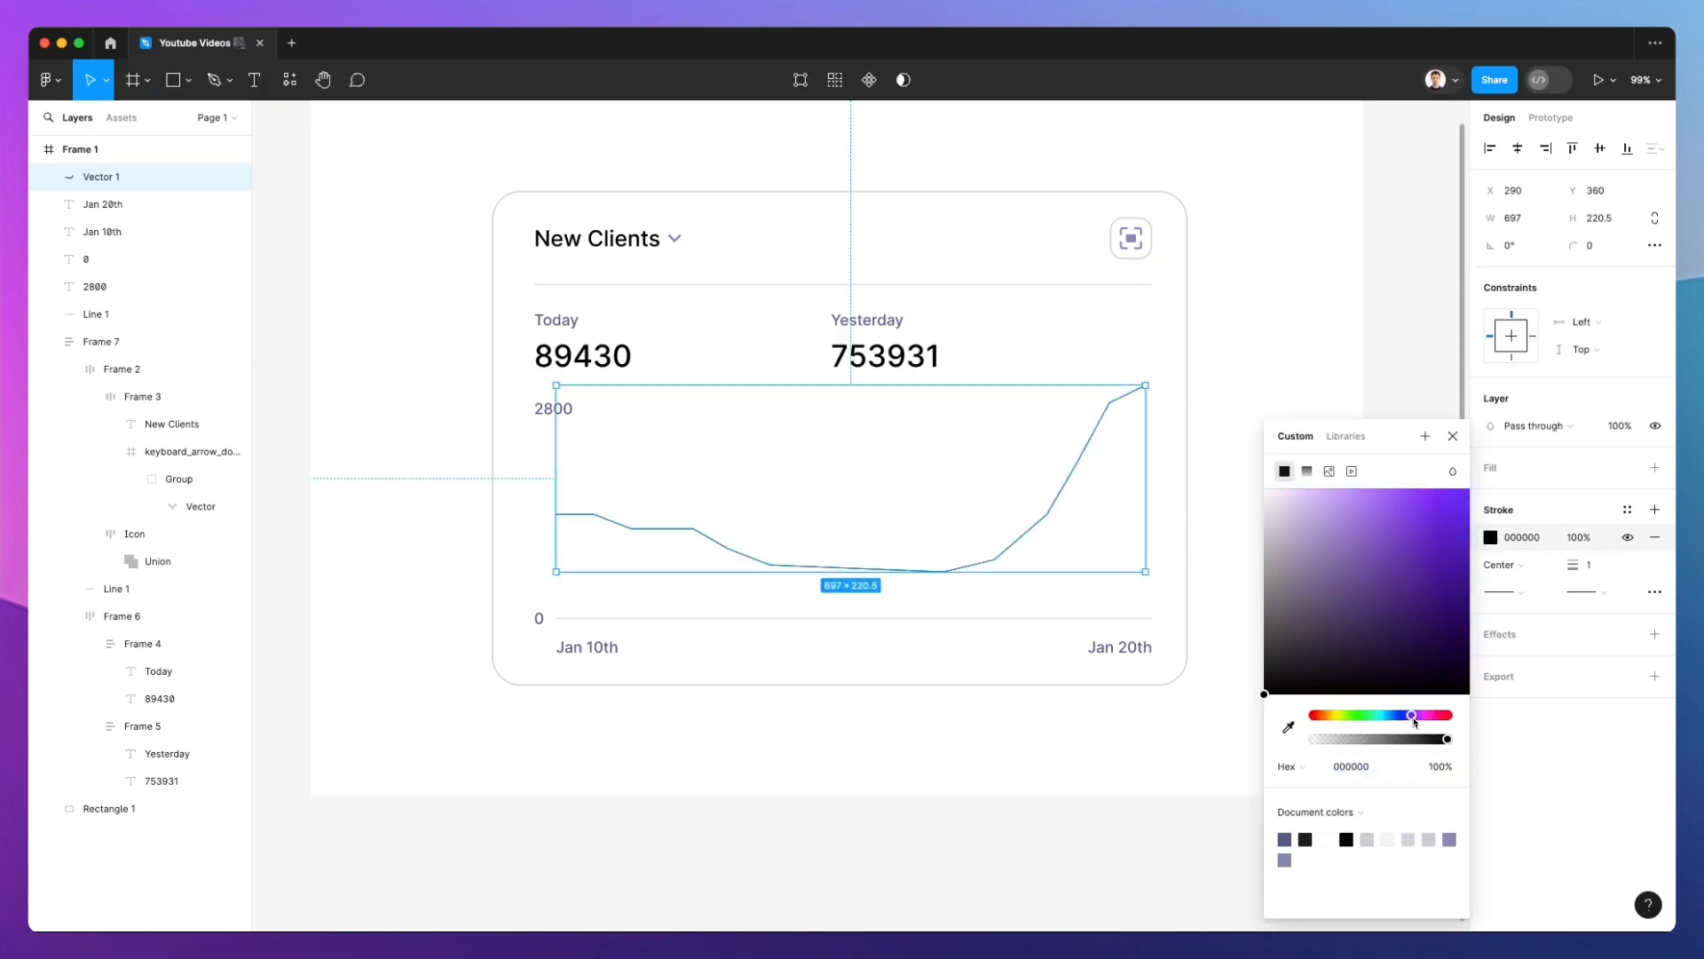
{"action": "left_click_drag", "start_coordinate": [1400, 695], "coordinate": [1473, 487]}
{"action": "left_click", "coordinate": [1609, 565]}
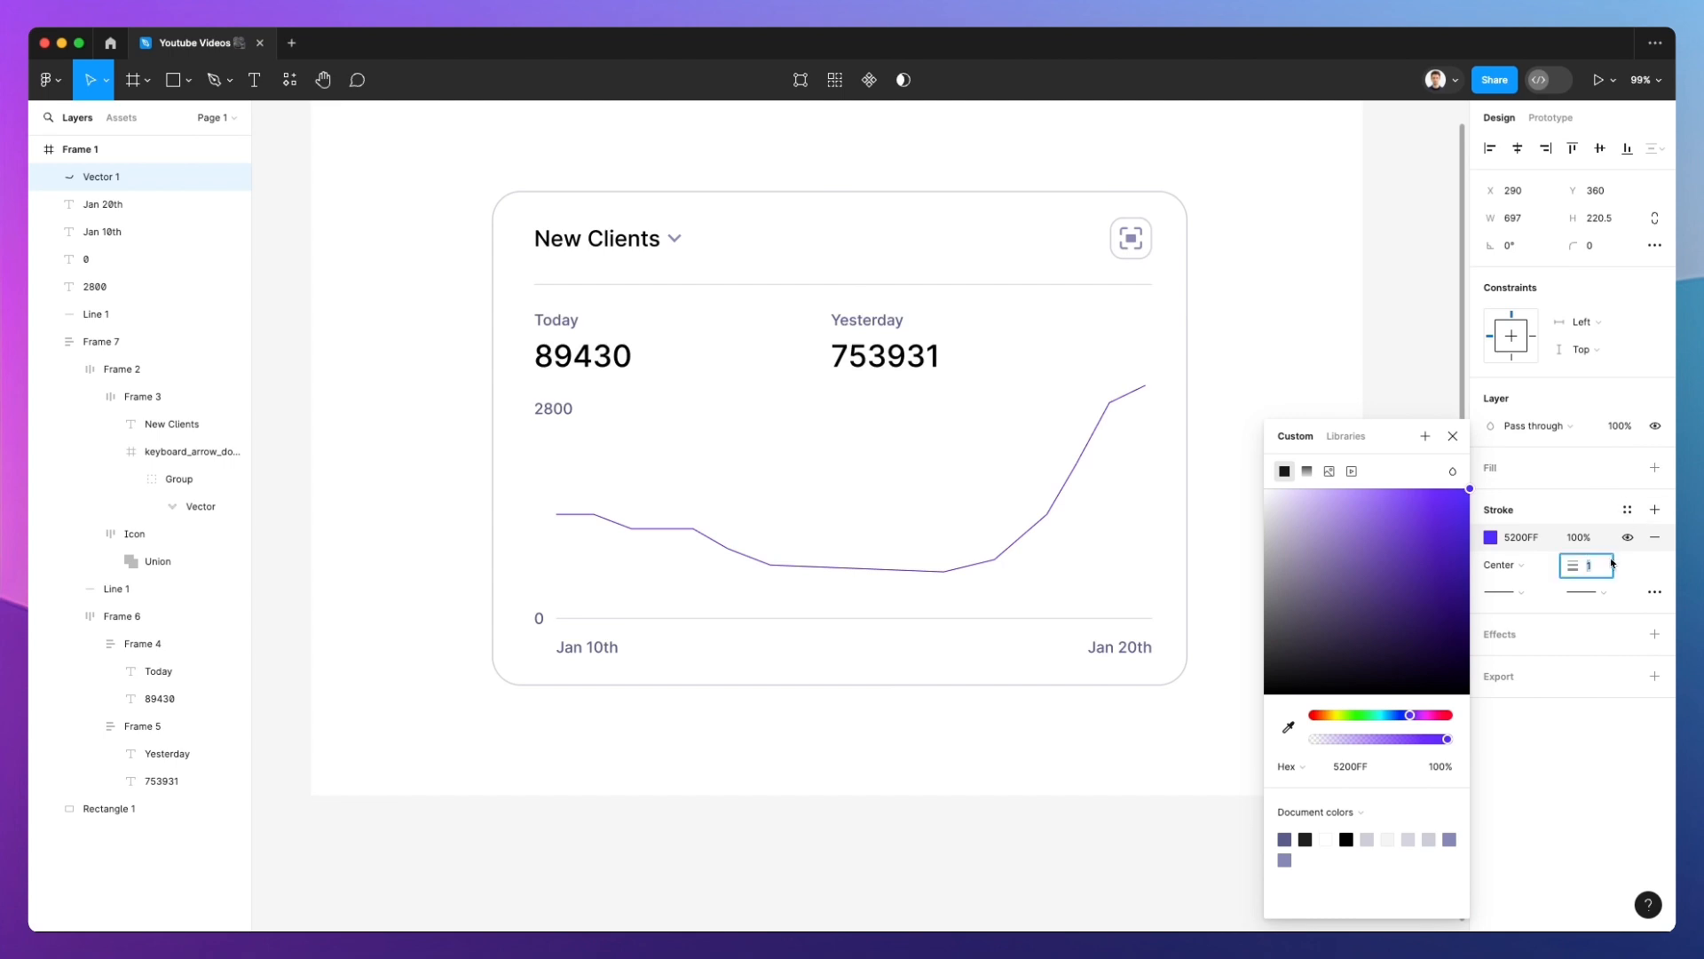
{"action": "type", "text": "2"}
{"action": "key", "text": "Return"}
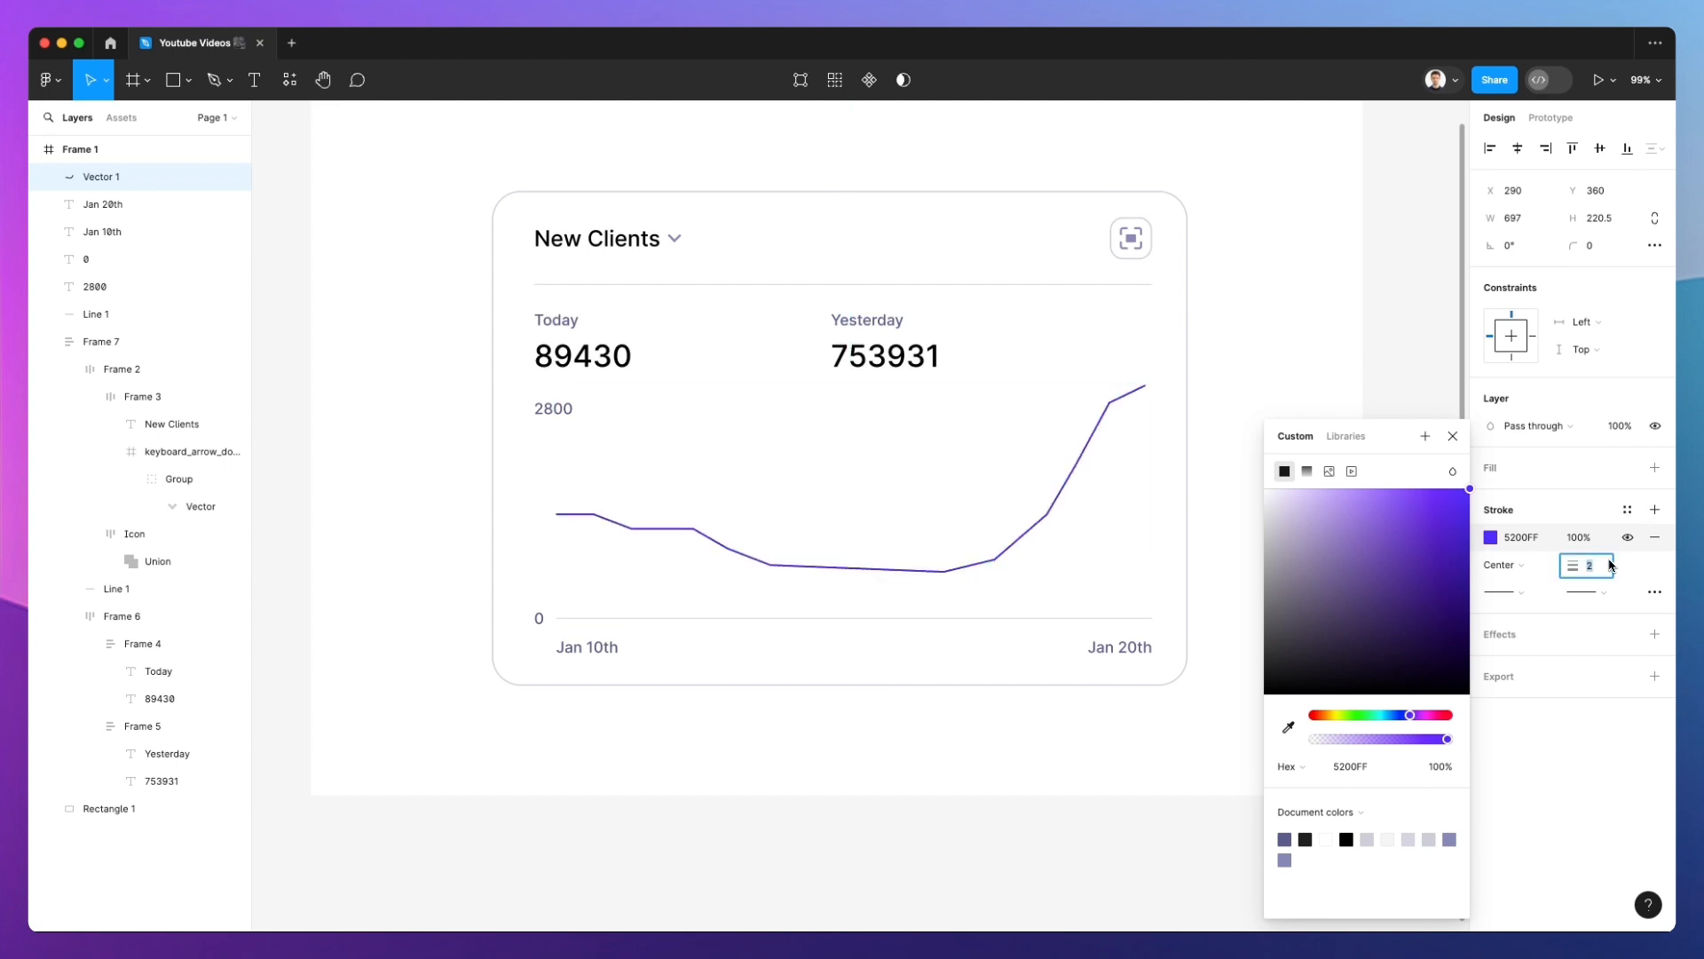
{"action": "left_click_drag", "start_coordinate": [1410, 716], "coordinate": [1395, 722]}
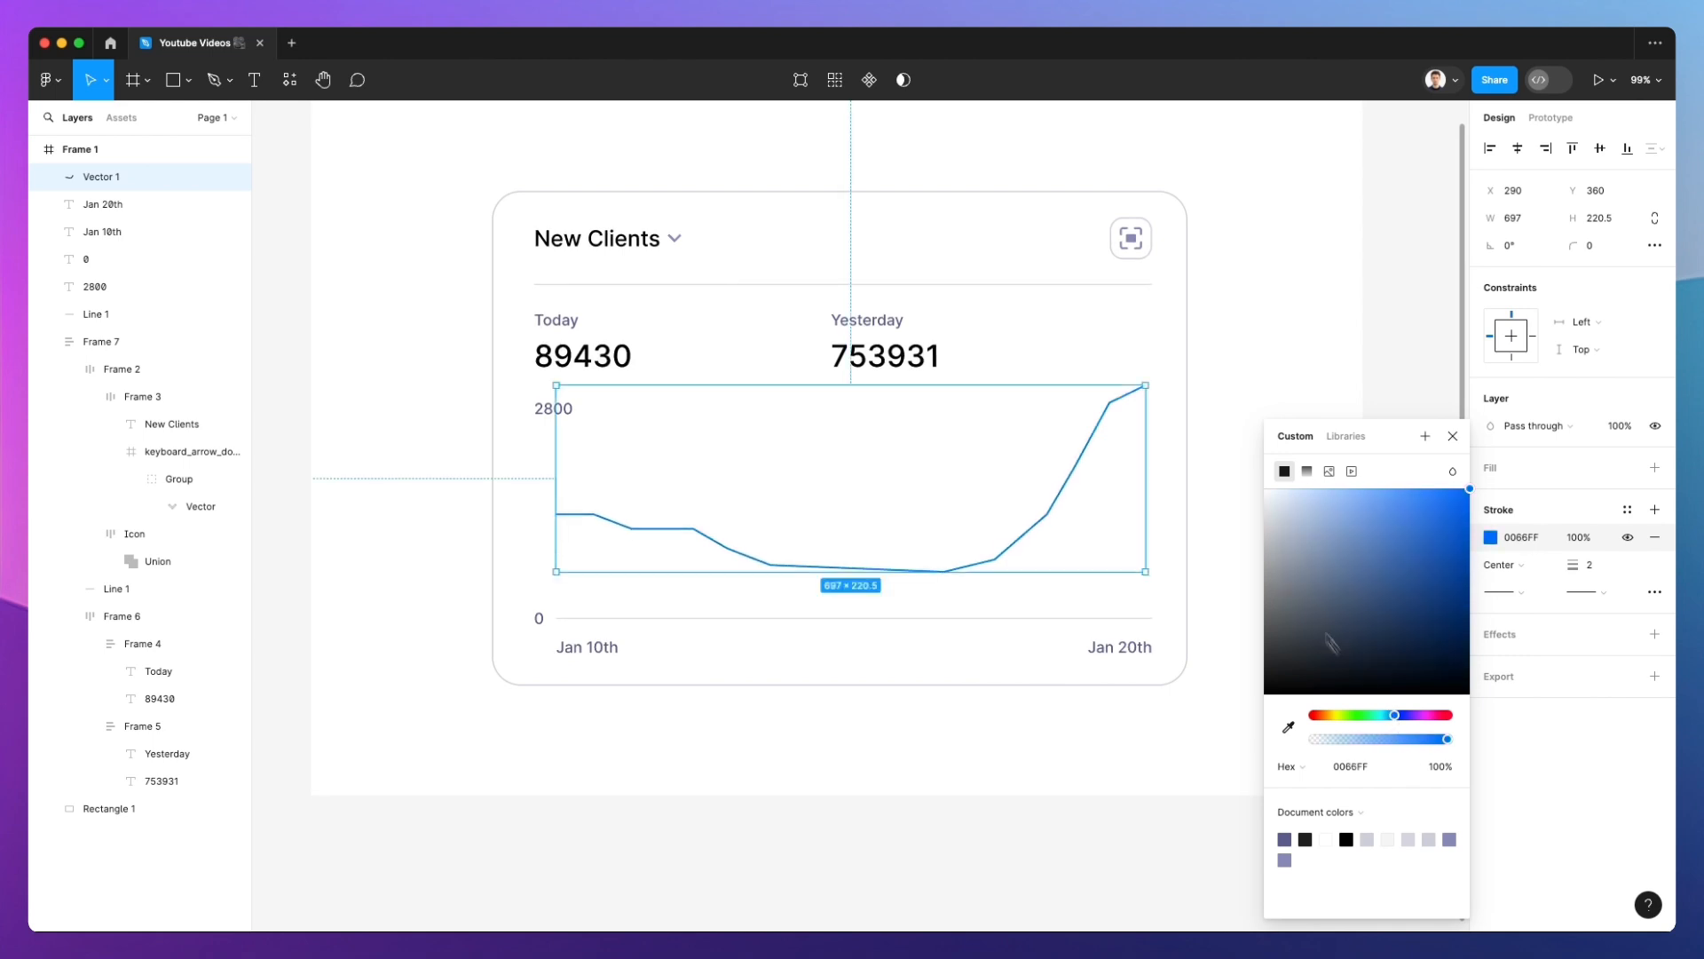
{"action": "key", "text": "Escape"}
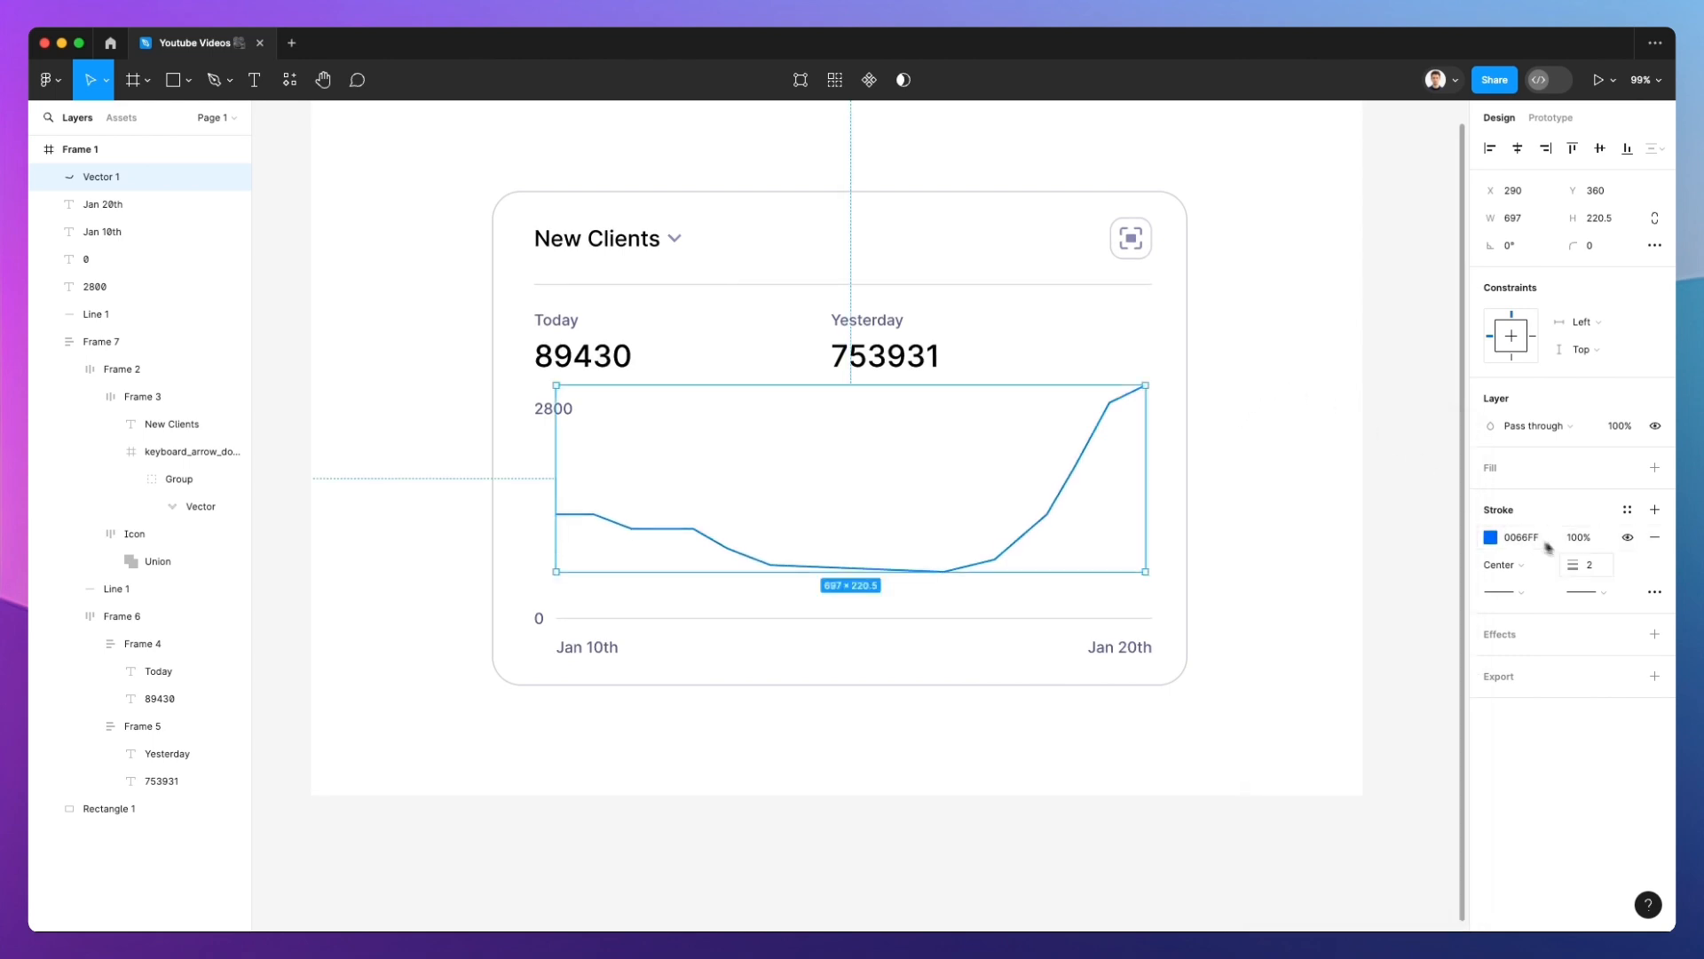
Increase the blue chart line's stroke weight to 2.5 and deselect it
{"action": "left_click", "coordinate": [1589, 566]}
{"action": "type", "text": ".5"}
{"action": "key", "text": "Return"}
{"action": "left_click", "coordinate": [1373, 443]}
{"action": "left_click", "coordinate": [1145, 389]}
{"action": "left_click", "coordinate": [1338, 521]}
Draw a second open chart line about 692 by 110 with the Pen, climbing gently from below the blue line's start to "Jan 20th"
{"action": "key", "text": "p"}
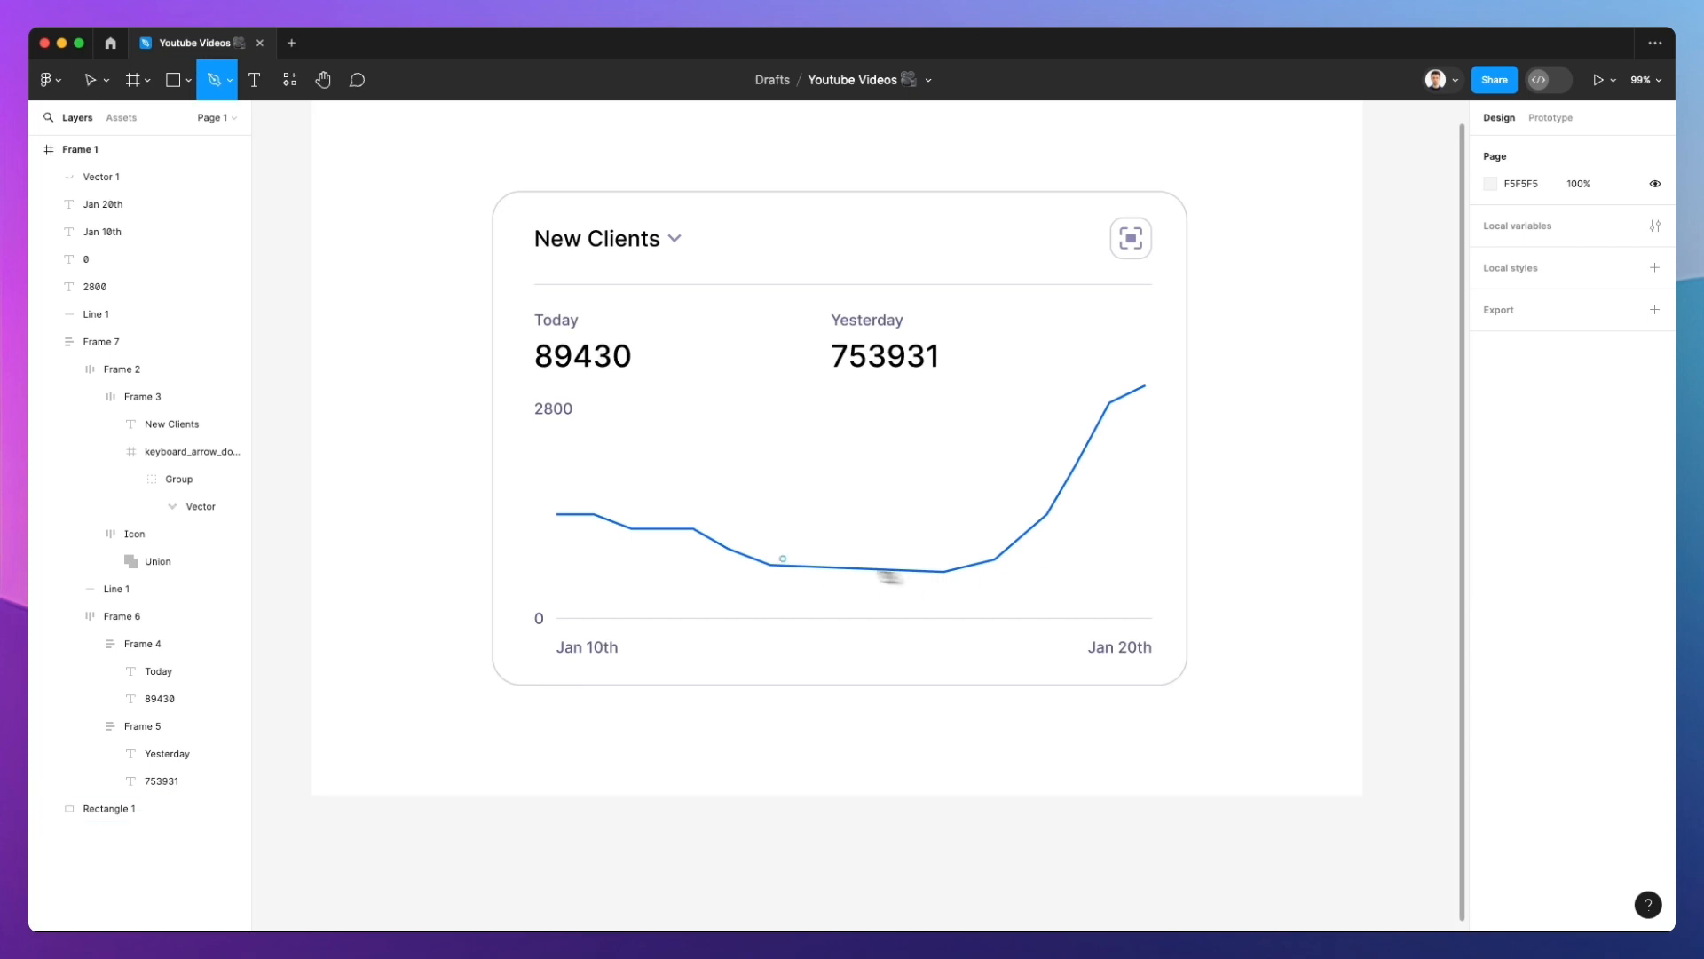
{"action": "left_click", "coordinate": [559, 565]}
{"action": "left_click", "coordinate": [609, 550]}
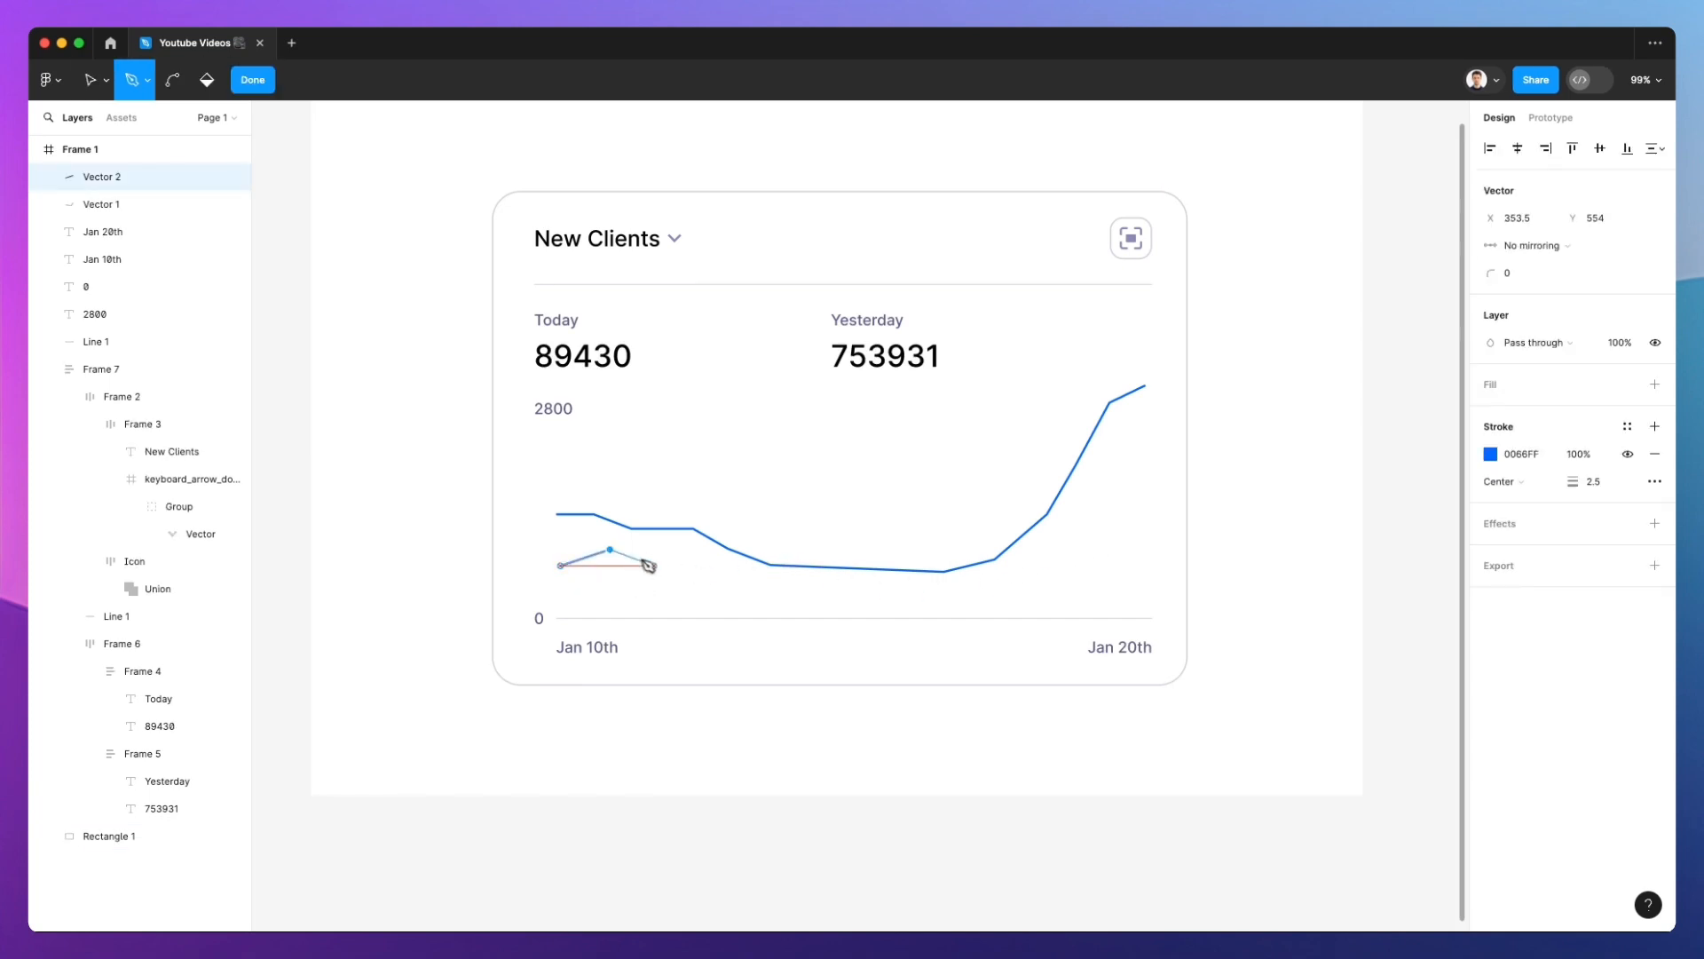
{"action": "left_click", "coordinate": [664, 566]}
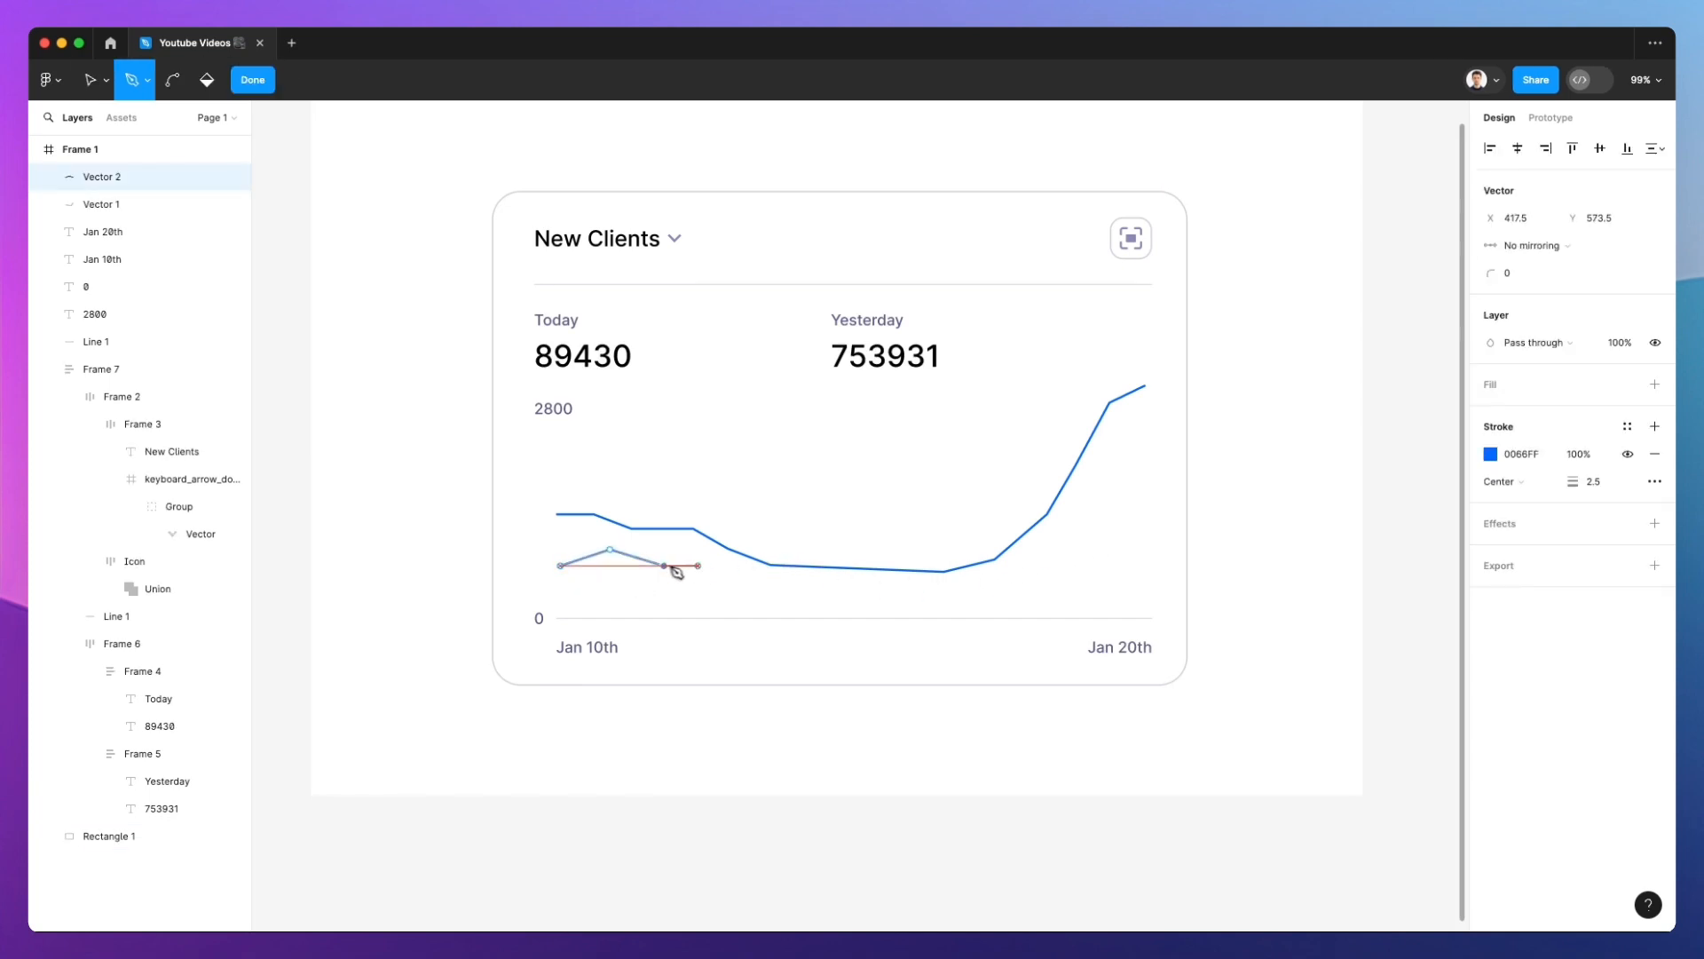
{"action": "left_click", "coordinate": [731, 560]}
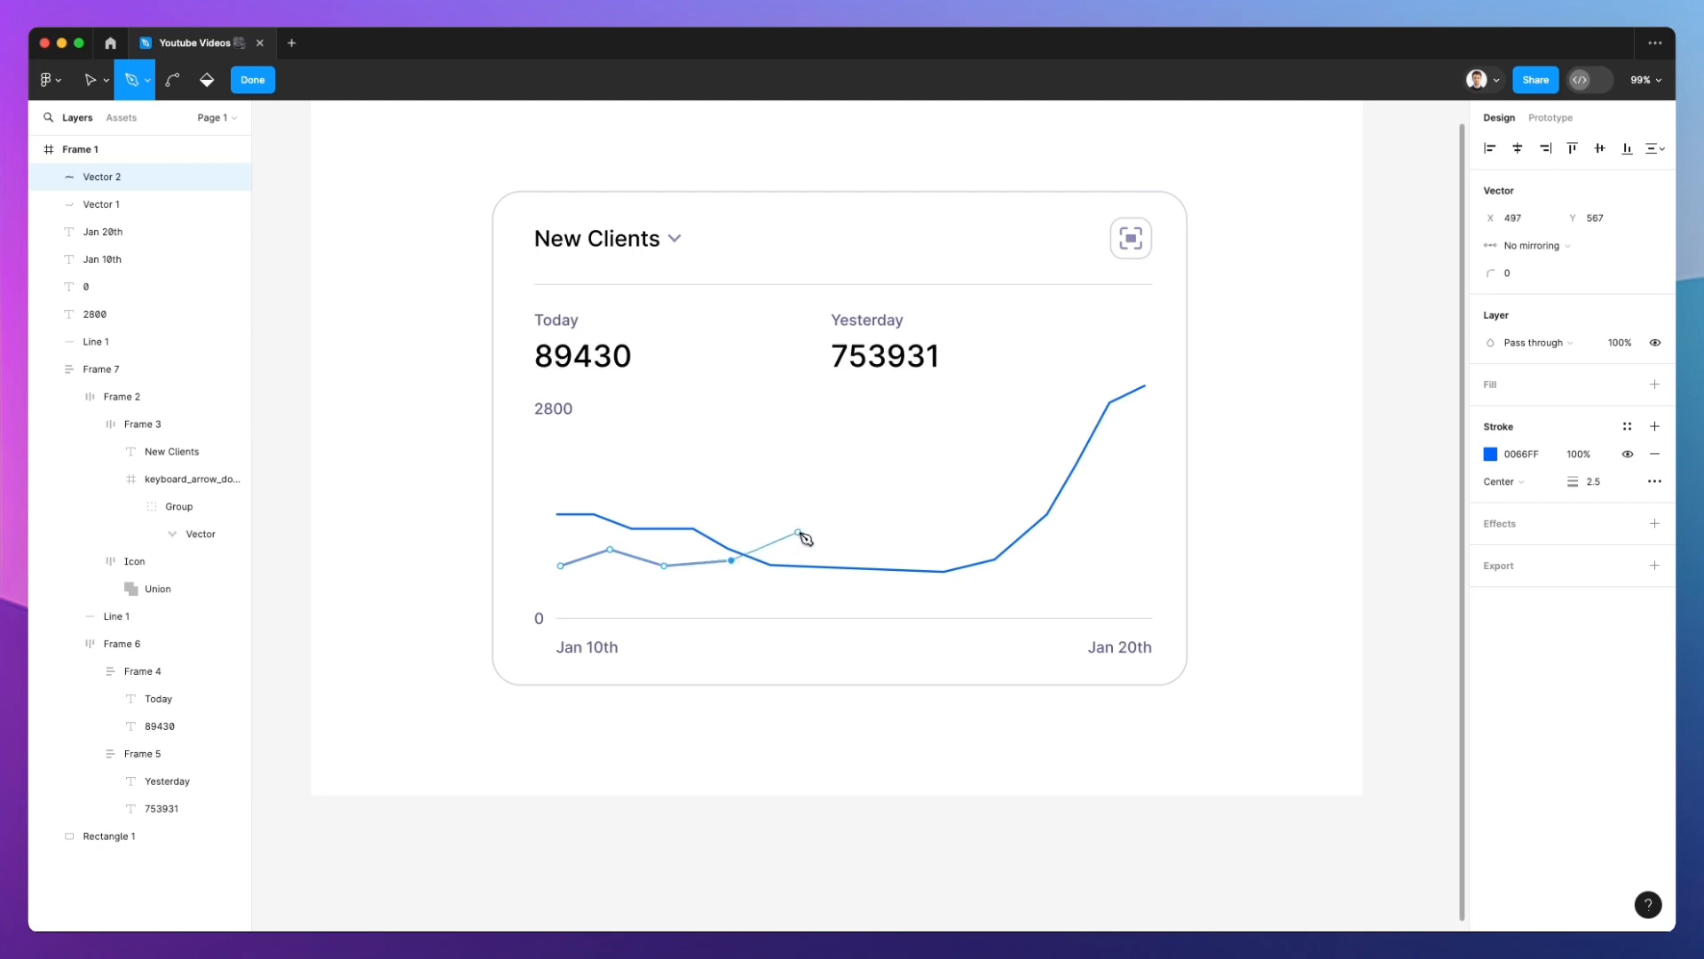
{"action": "left_click", "coordinate": [798, 532]}
{"action": "left_click", "coordinate": [863, 527]}
{"action": "left_click", "coordinate": [928, 497]}
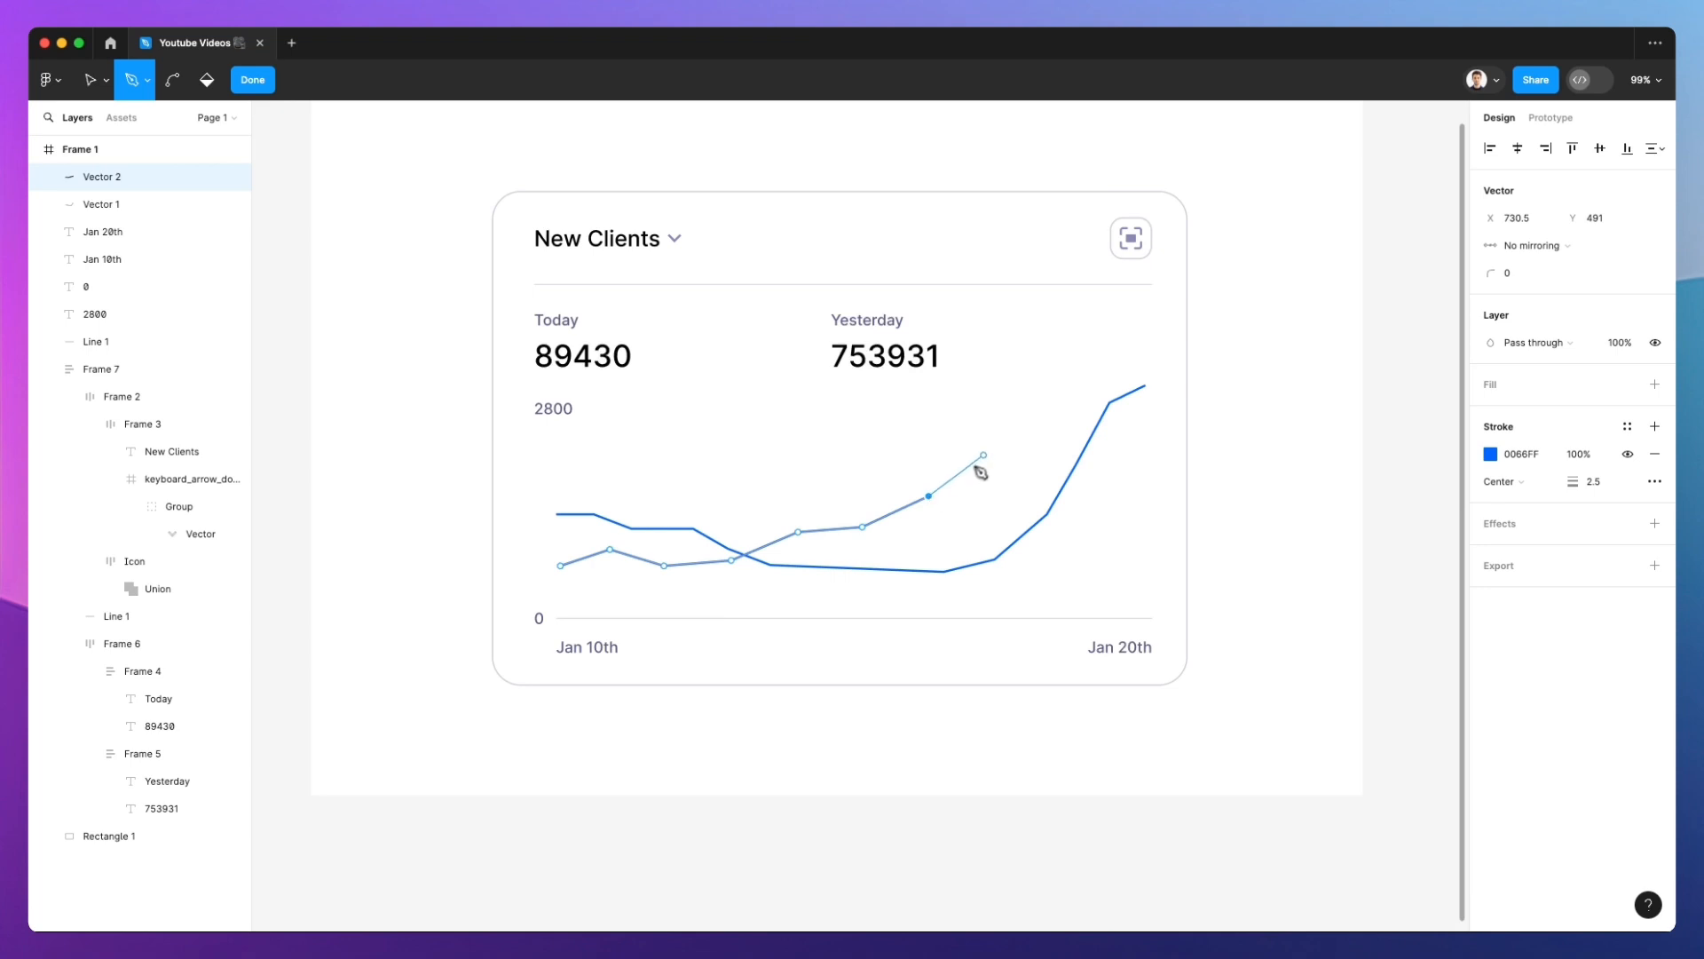
{"action": "left_click", "coordinate": [1009, 496]}
{"action": "left_click", "coordinate": [1089, 474]}
{"action": "left_click", "coordinate": [1145, 473]}
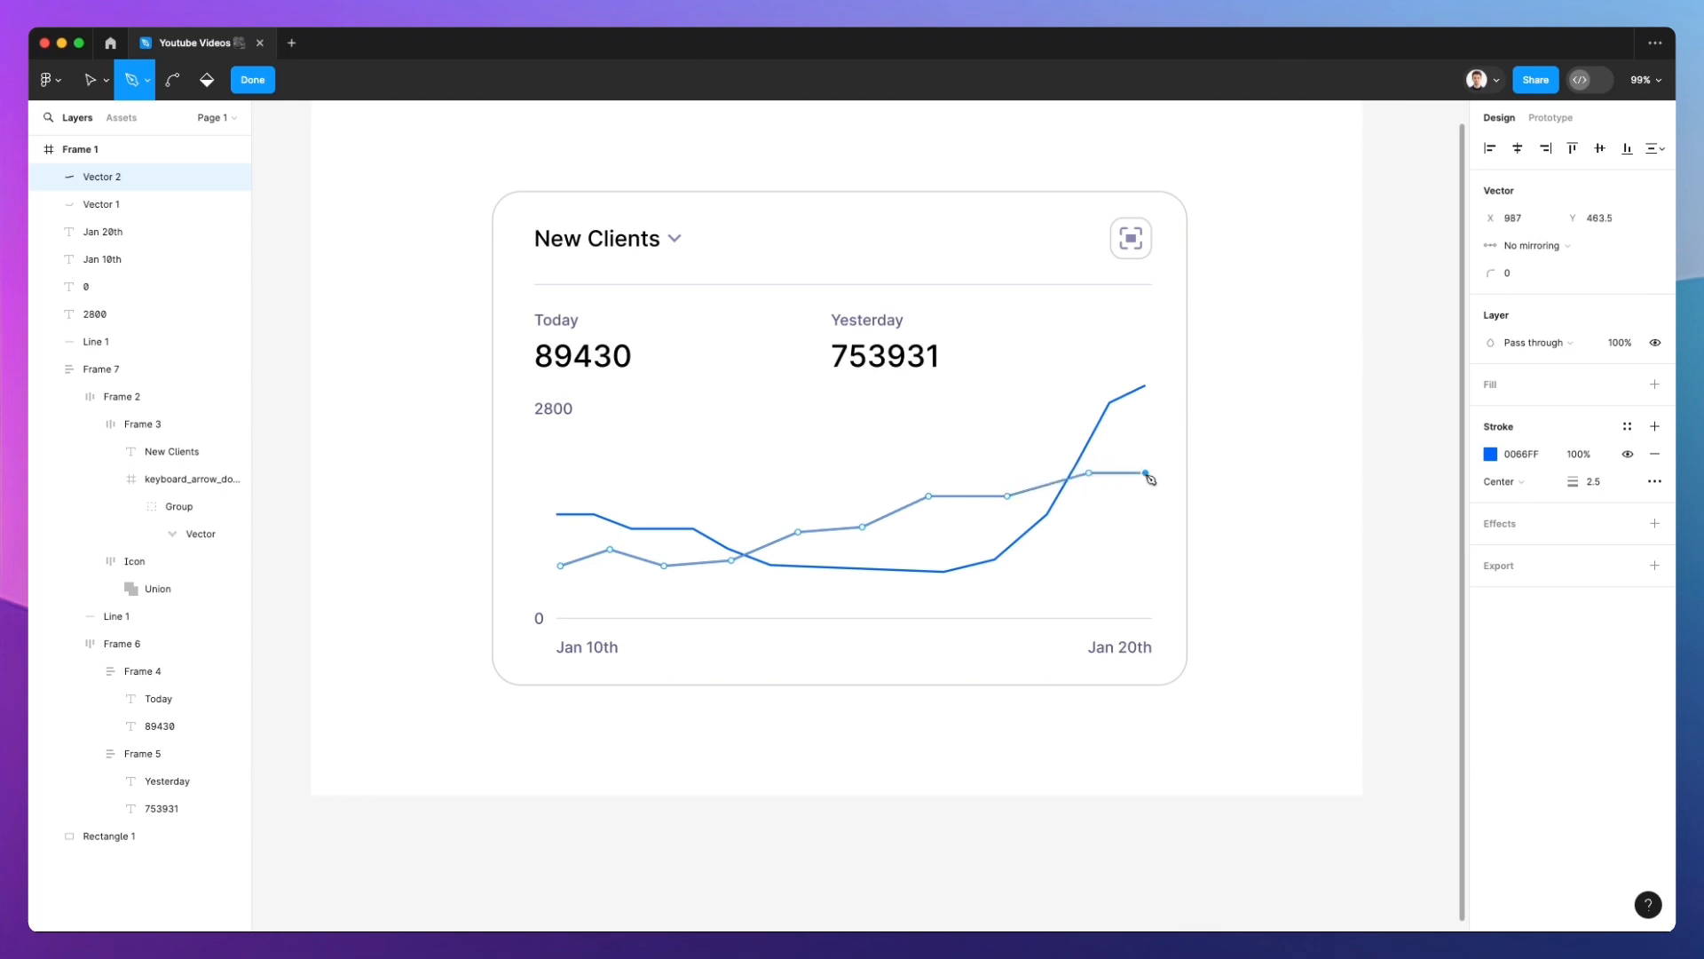
{"action": "key", "text": "Escape"}
Recolour the second chart line light grey (D4DDE9) and place it behind the blue line
{"action": "left_click", "coordinate": [1491, 537]}
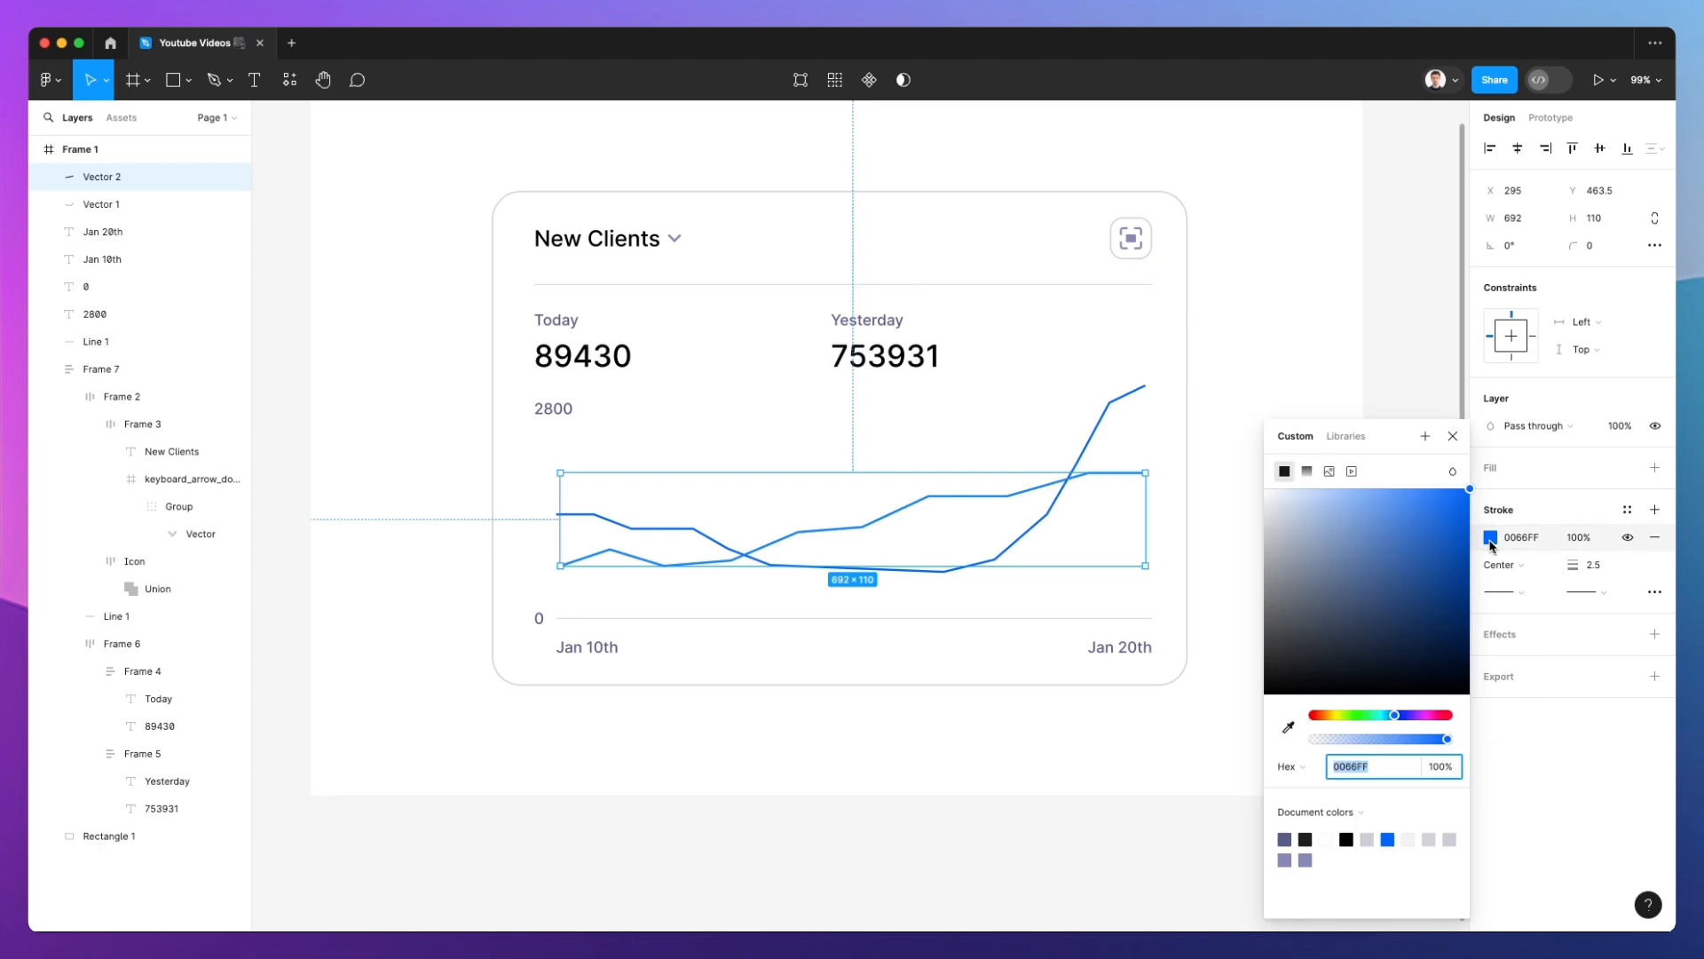
{"action": "mouse_move", "coordinate": [1302, 559]}
{"action": "left_mouse_down"}
{"action": "mouse_move", "coordinate": [1265, 504]}
{"action": "mouse_move", "coordinate": [1283, 525]}
{"action": "left_mouse_up"}
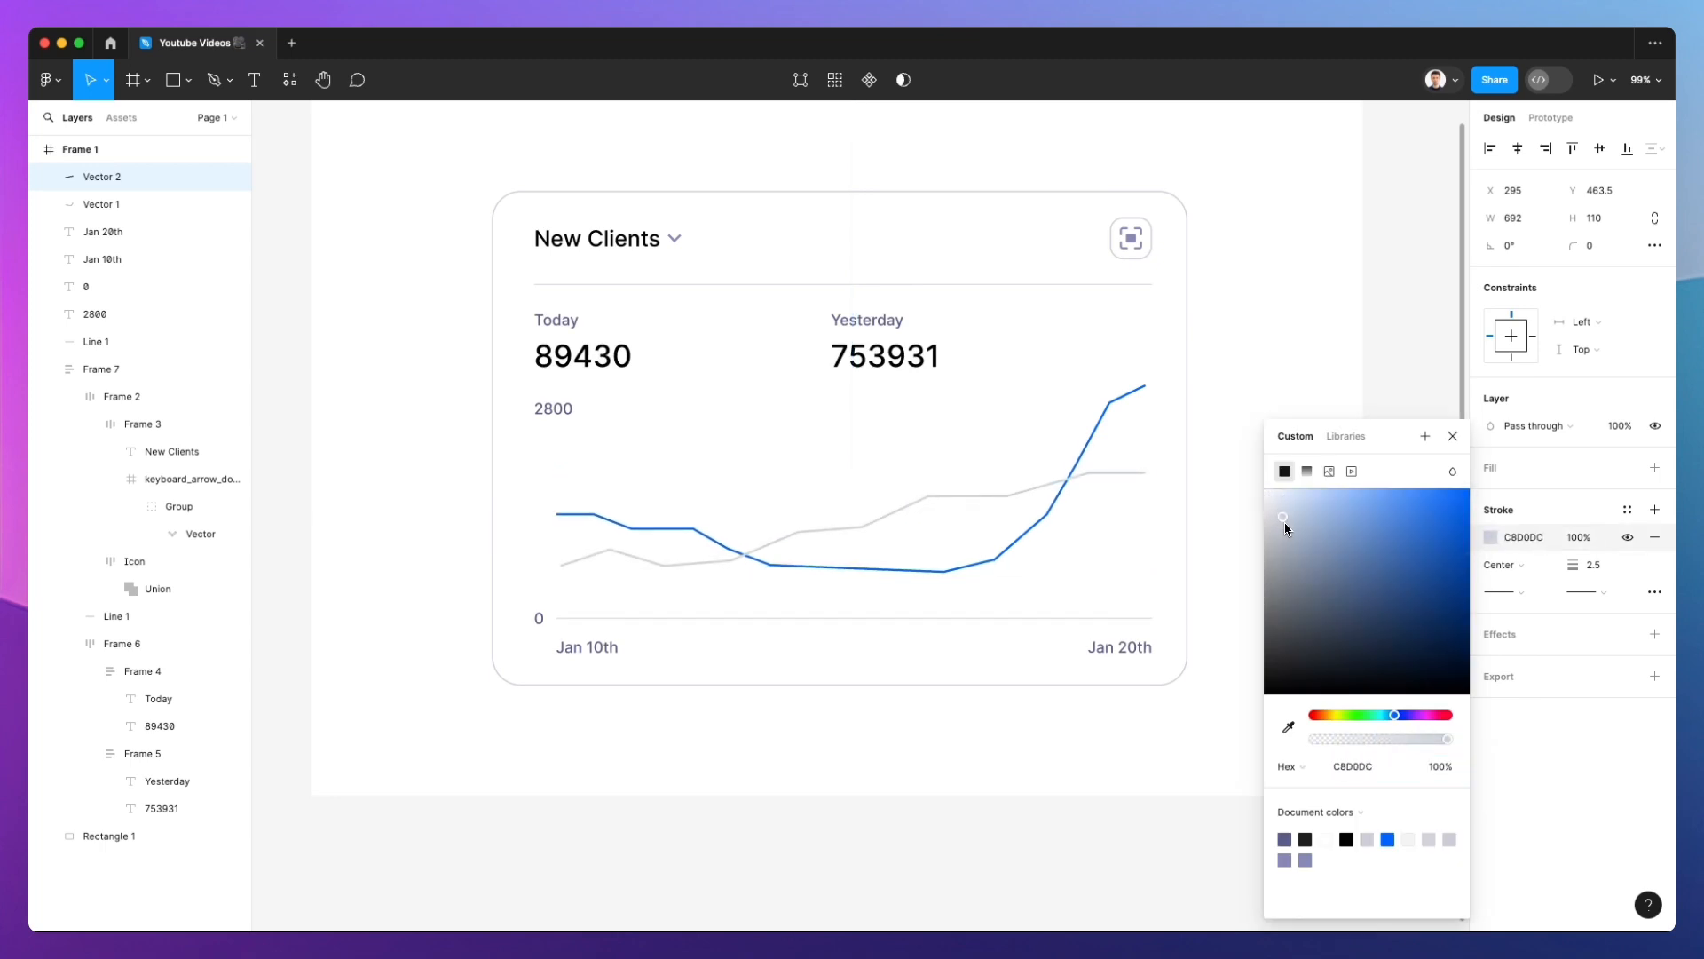
{"action": "key", "text": "super+bracketleft"}
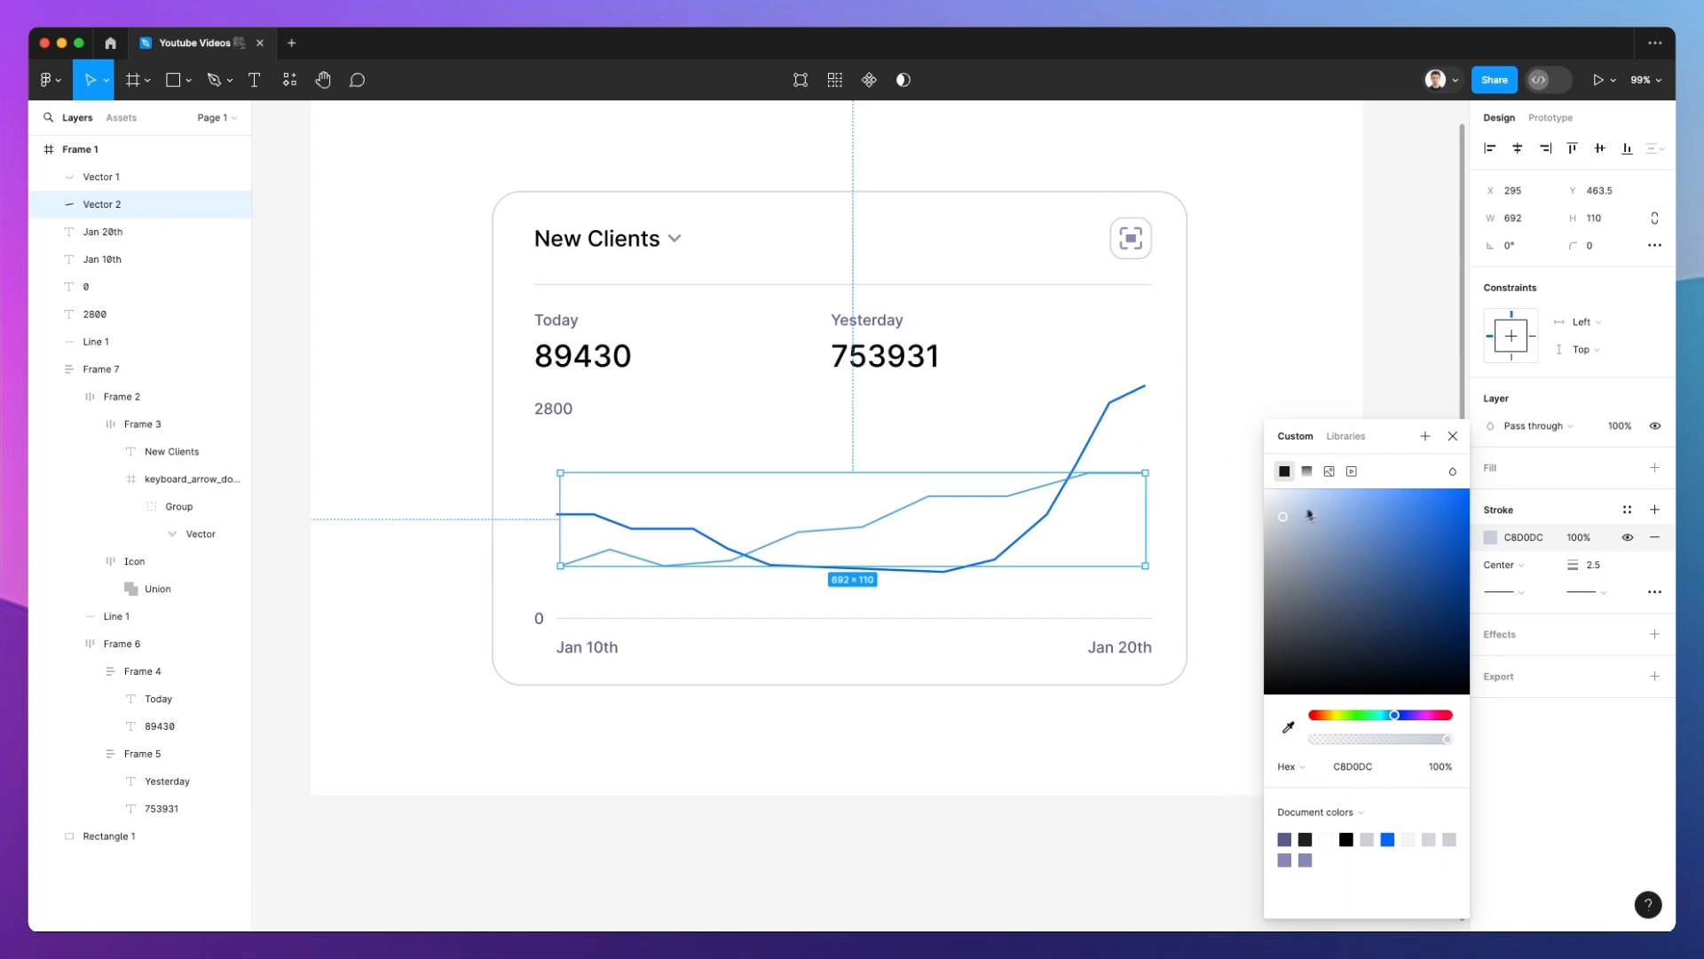
{"action": "left_click_drag", "start_coordinate": [1311, 515], "coordinate": [1281, 516]}
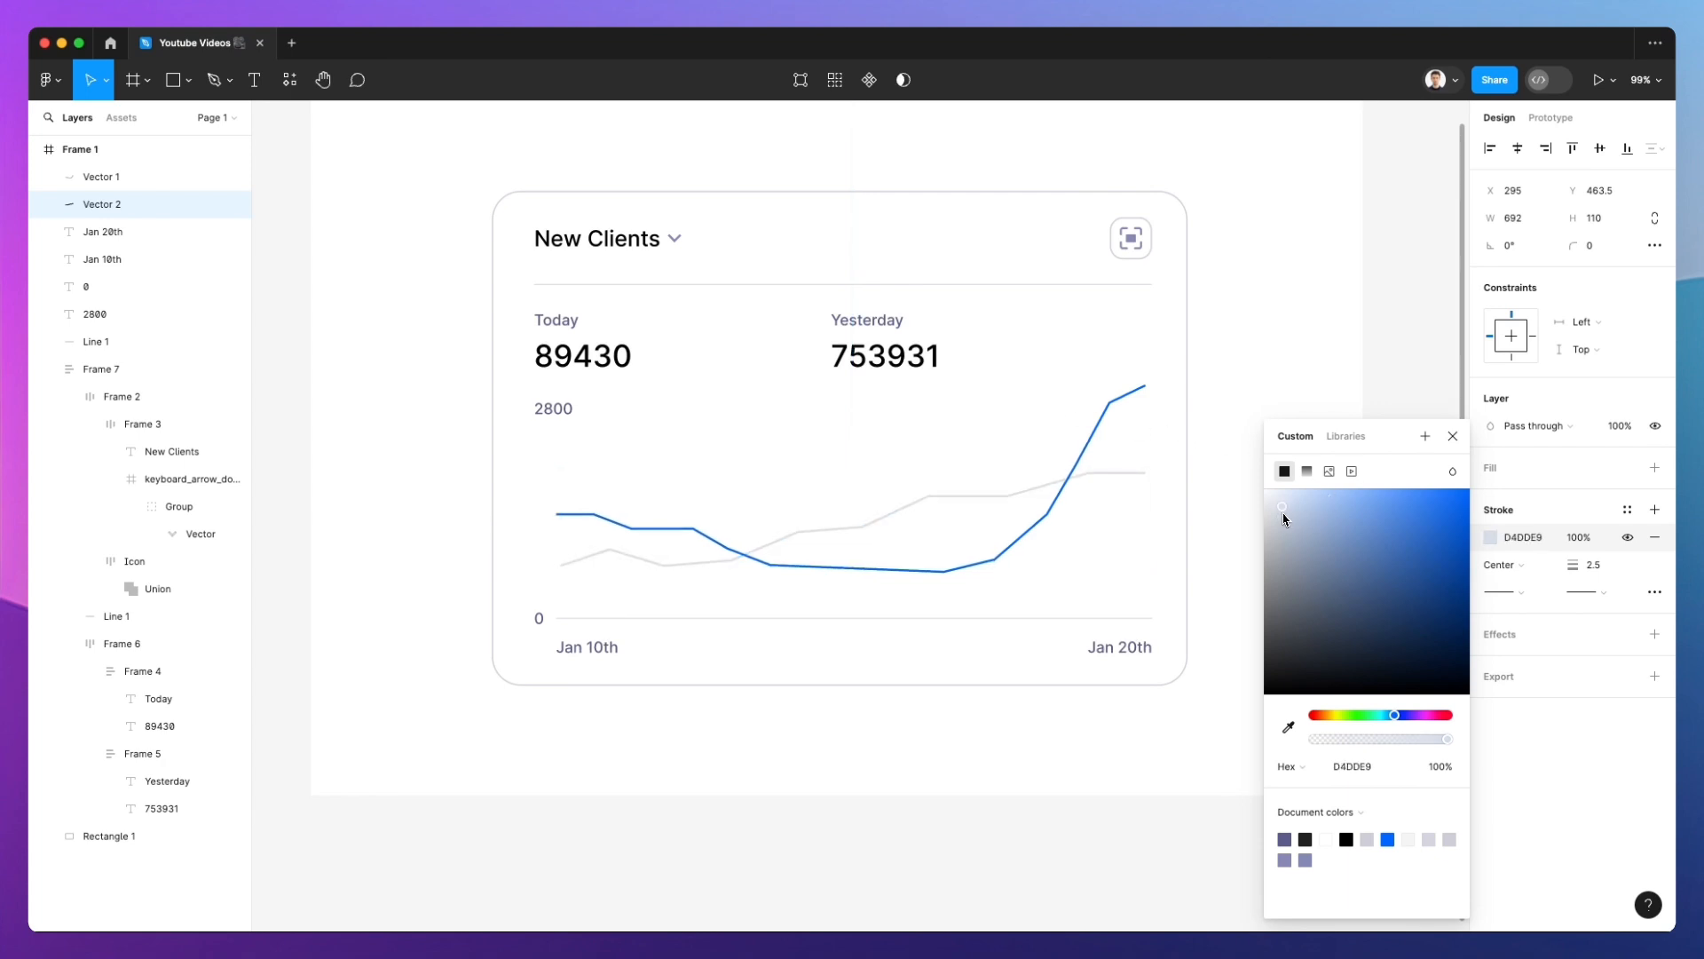
{"action": "left_click", "coordinate": [1227, 363]}
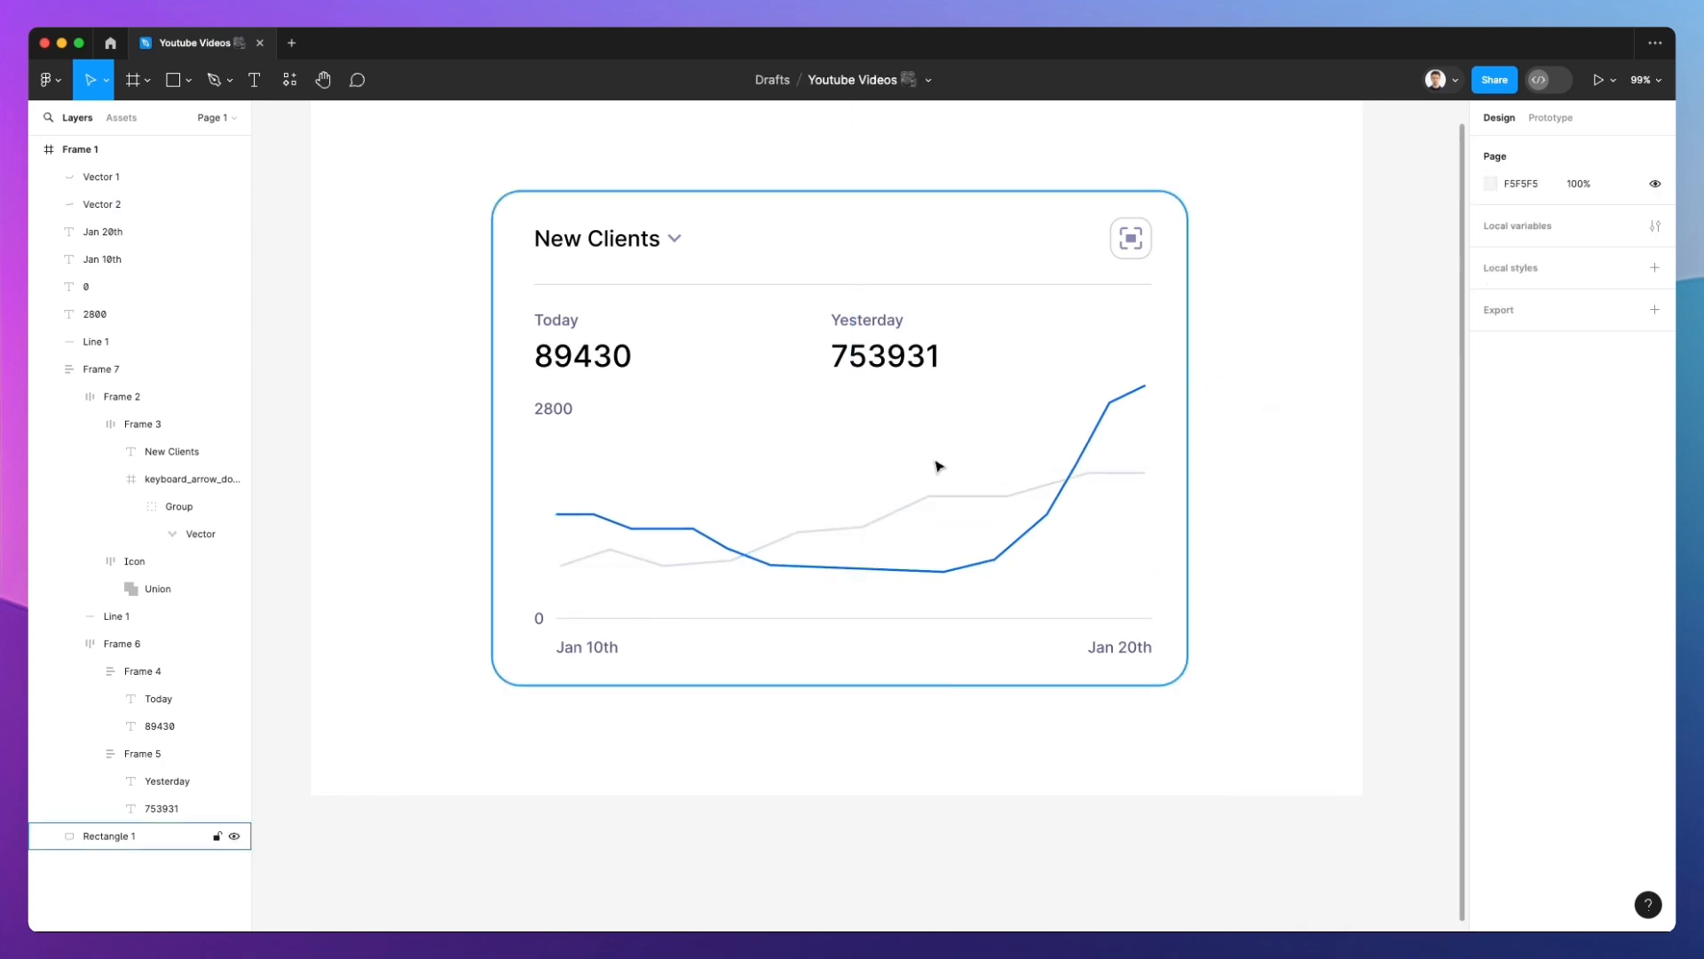
Add a drop shadow to the card's background rectangle and set the shadow's opacity to 15%
{"action": "scroll", "coordinate": [938, 466], "scroll_direction": "down", "scroll_amount": 3}
{"action": "scroll", "coordinate": [1217, 407], "scroll_direction": "down", "scroll_amount": 5}
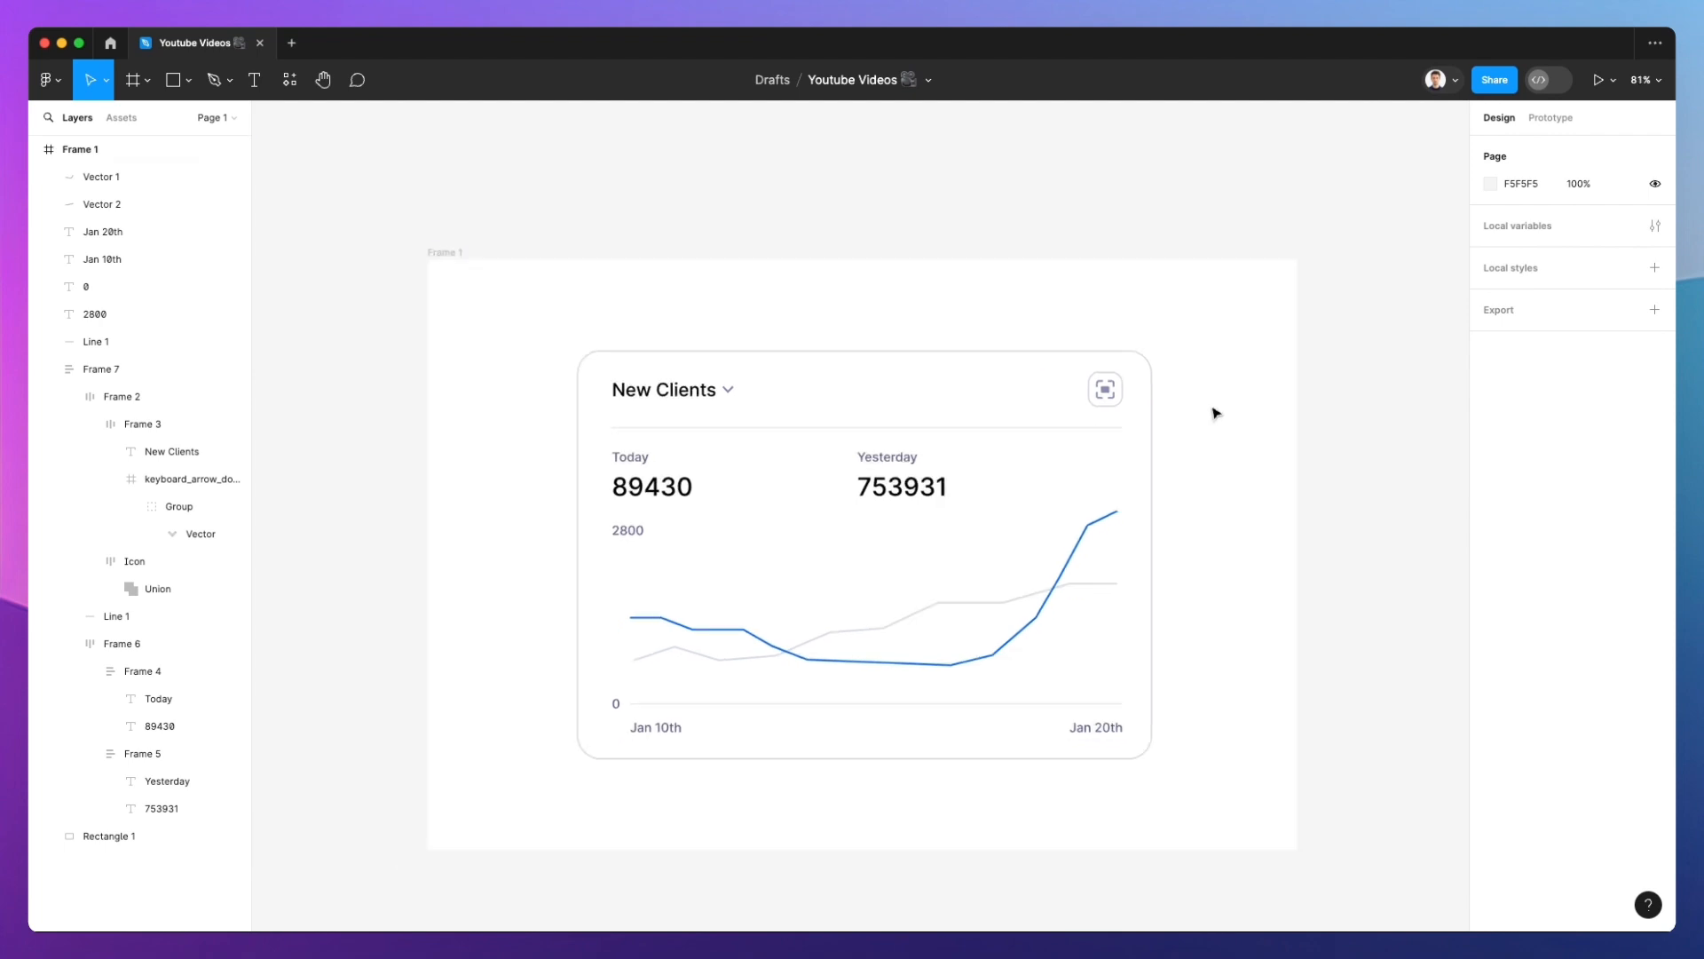
{"action": "left_click", "coordinate": [805, 380]}
{"action": "scroll", "coordinate": [1165, 404], "scroll_direction": "up", "scroll_amount": 2}
{"action": "left_click", "coordinate": [1487, 634]}
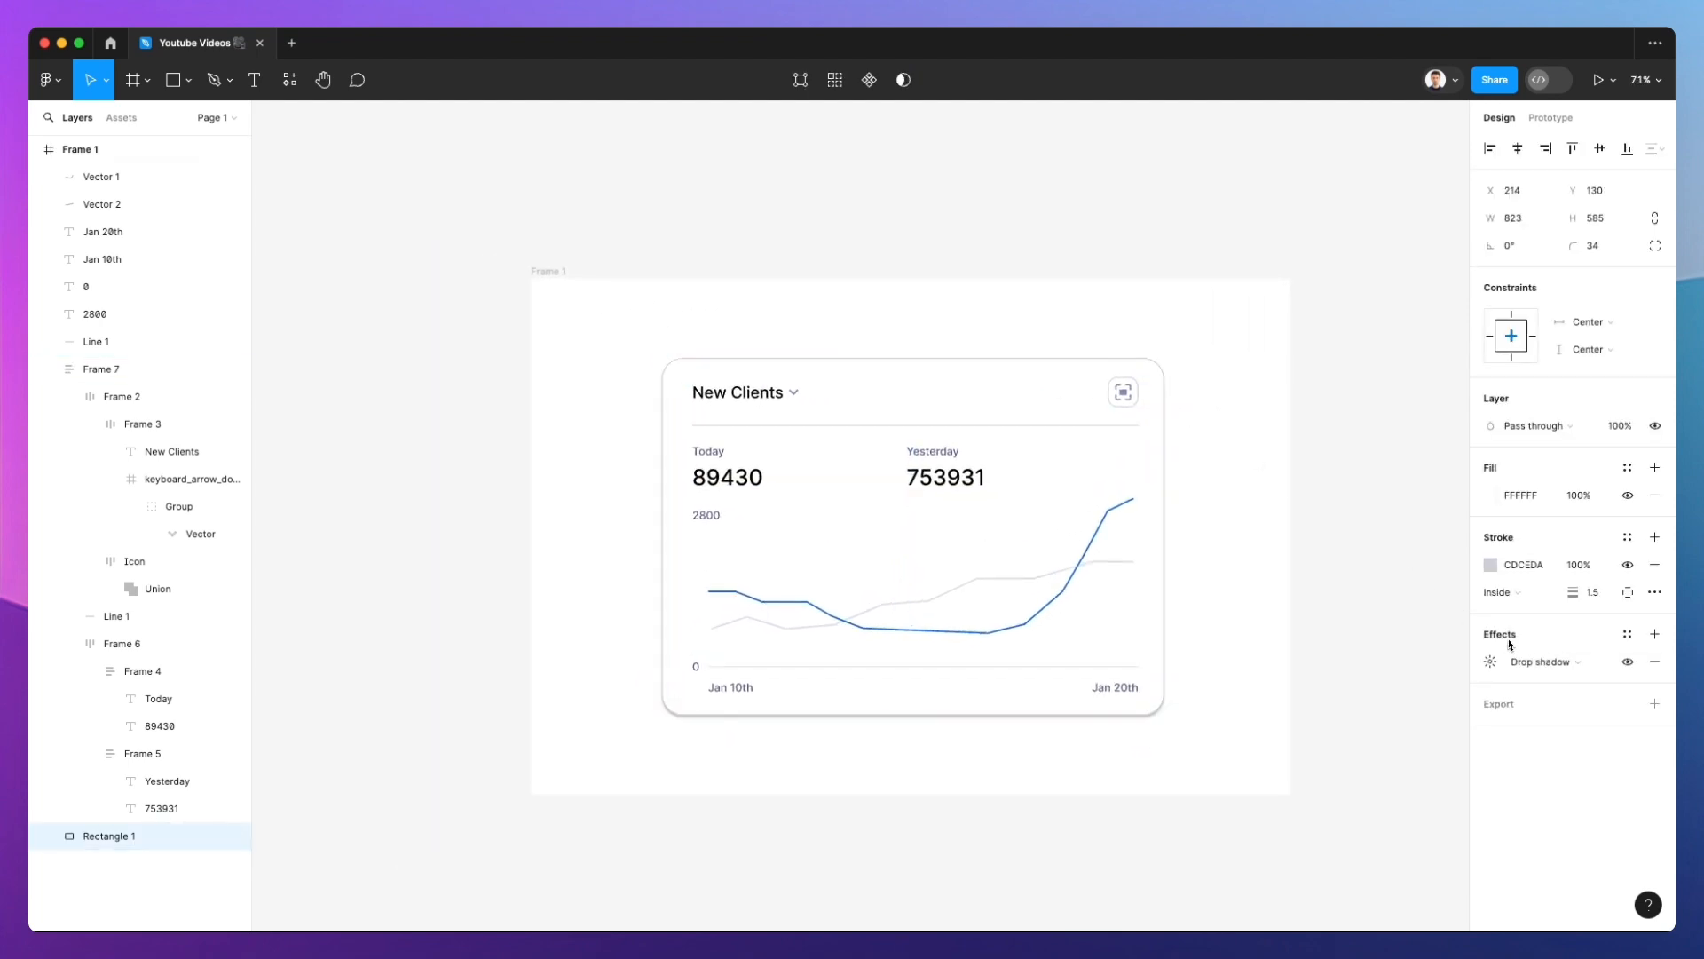
{"action": "left_click", "coordinate": [1490, 663]}
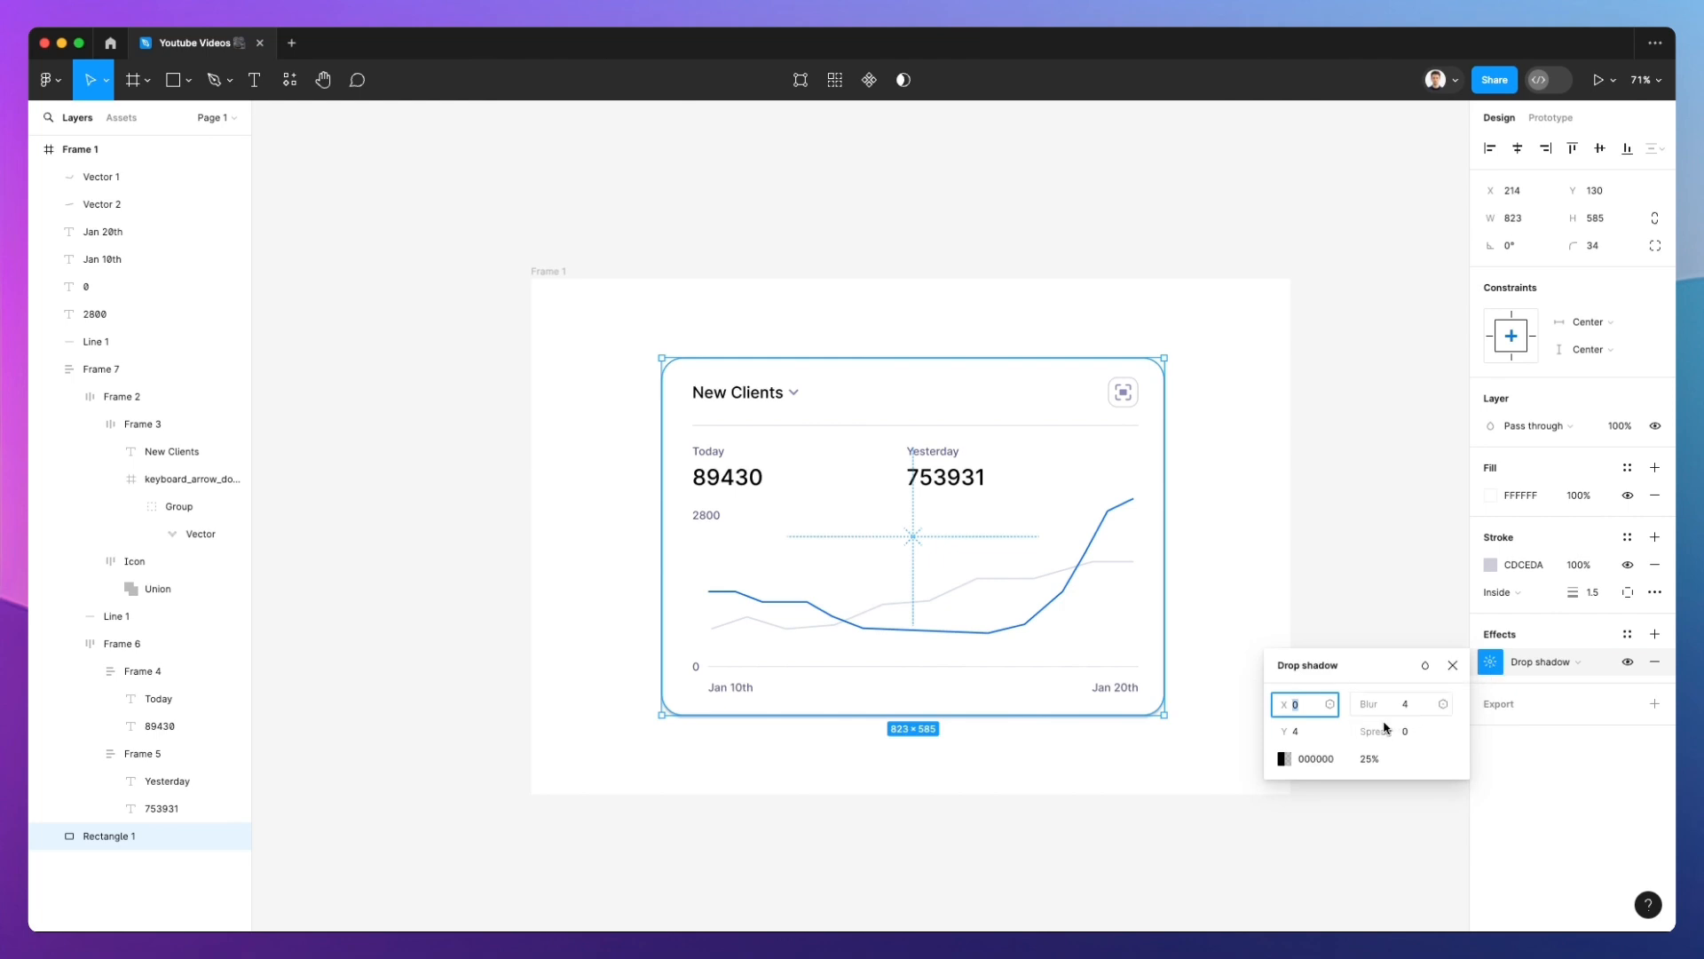
{"action": "left_click", "coordinate": [1374, 759]}
{"action": "type", "text": "15"}
{"action": "key", "text": "Return"}
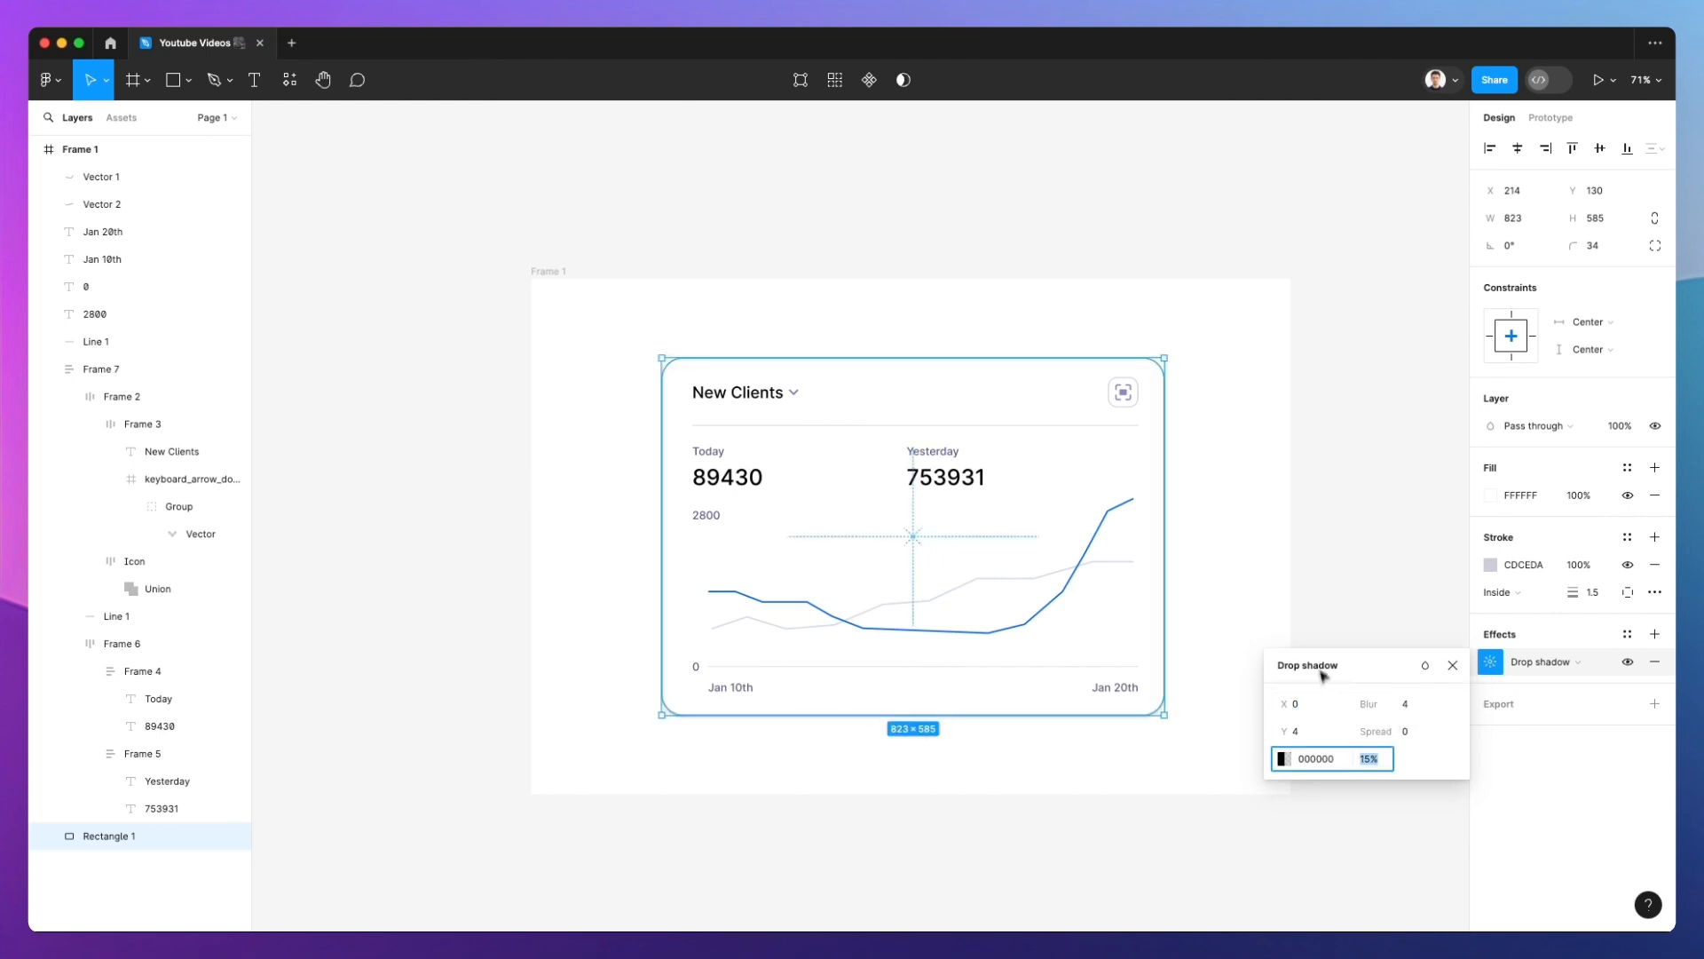
{"action": "left_click", "coordinate": [1324, 560]}
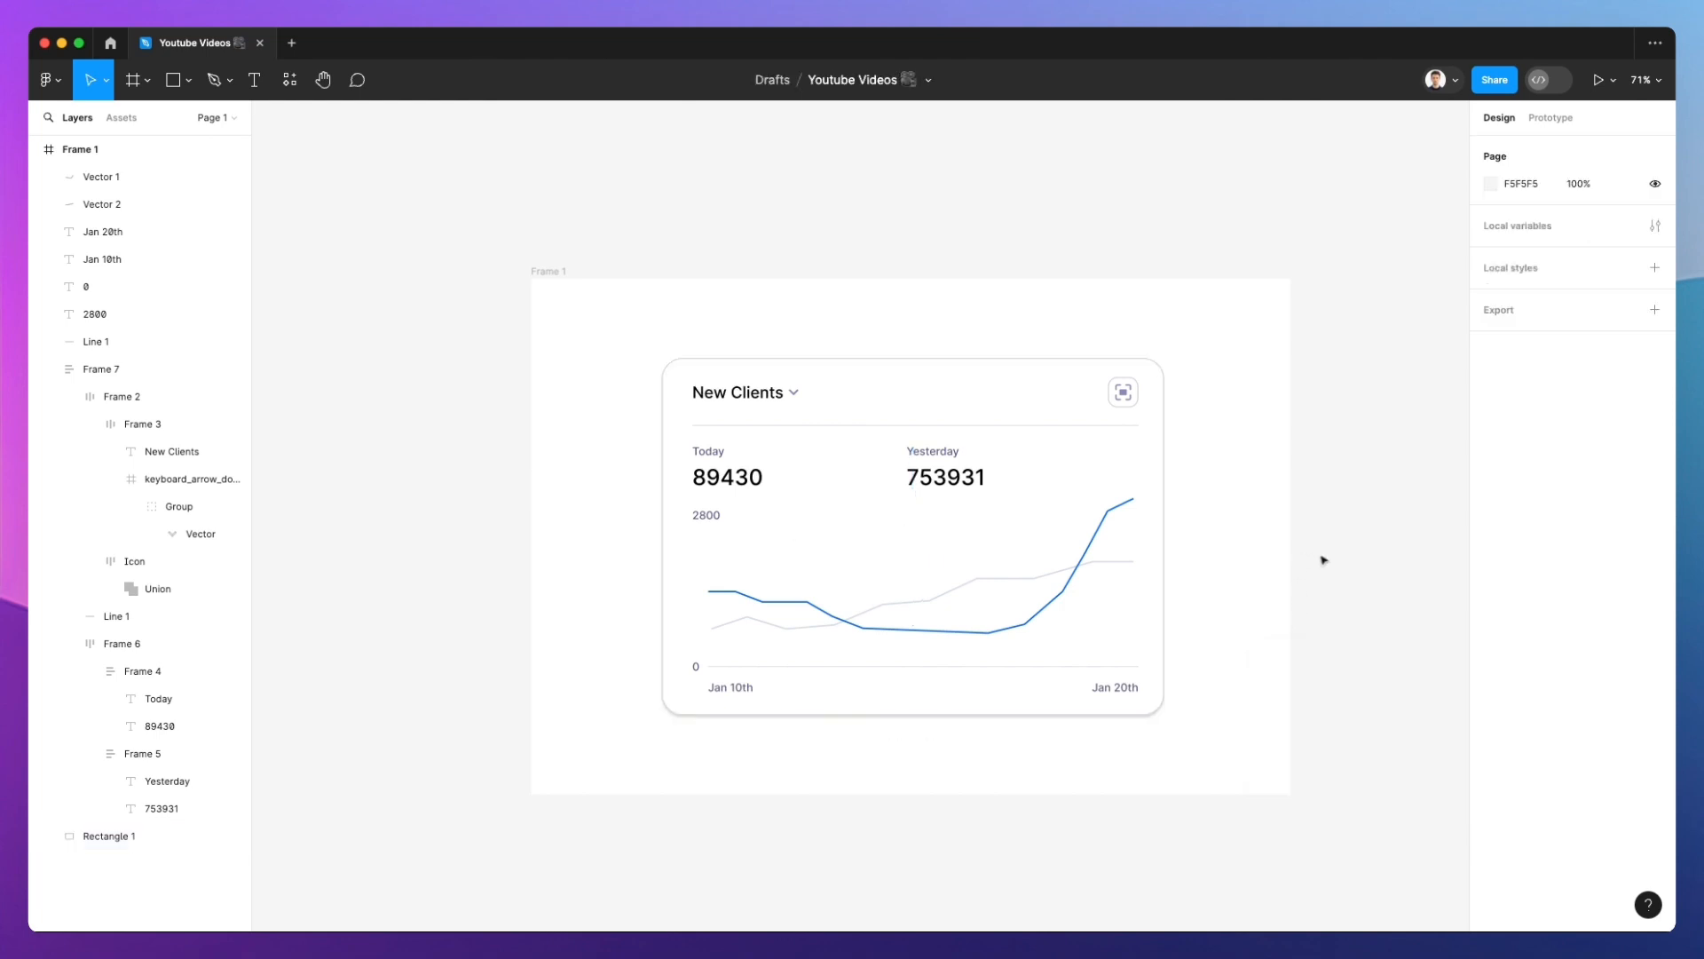
Change the card's border stroke to a linear gradient with a white (FFFFFF) end stop
{"action": "left_click", "coordinate": [1154, 550]}
{"action": "left_click", "coordinate": [1287, 537]}
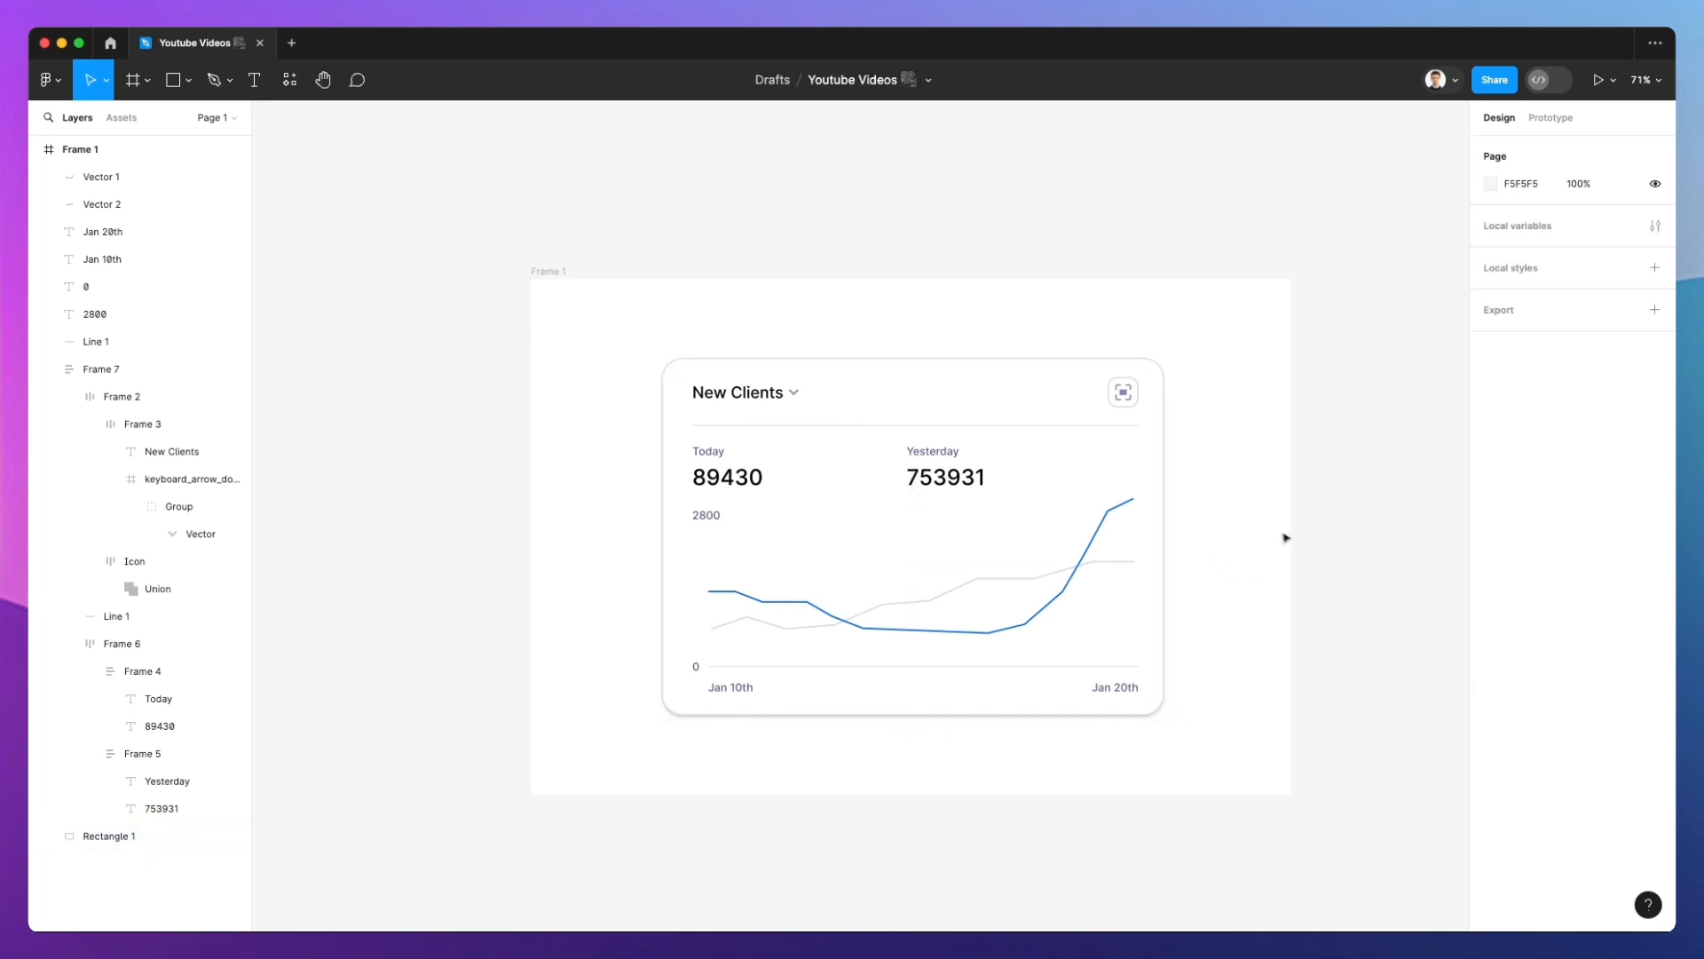
{"action": "left_click", "coordinate": [1161, 551]}
{"action": "left_click", "coordinate": [1494, 568]}
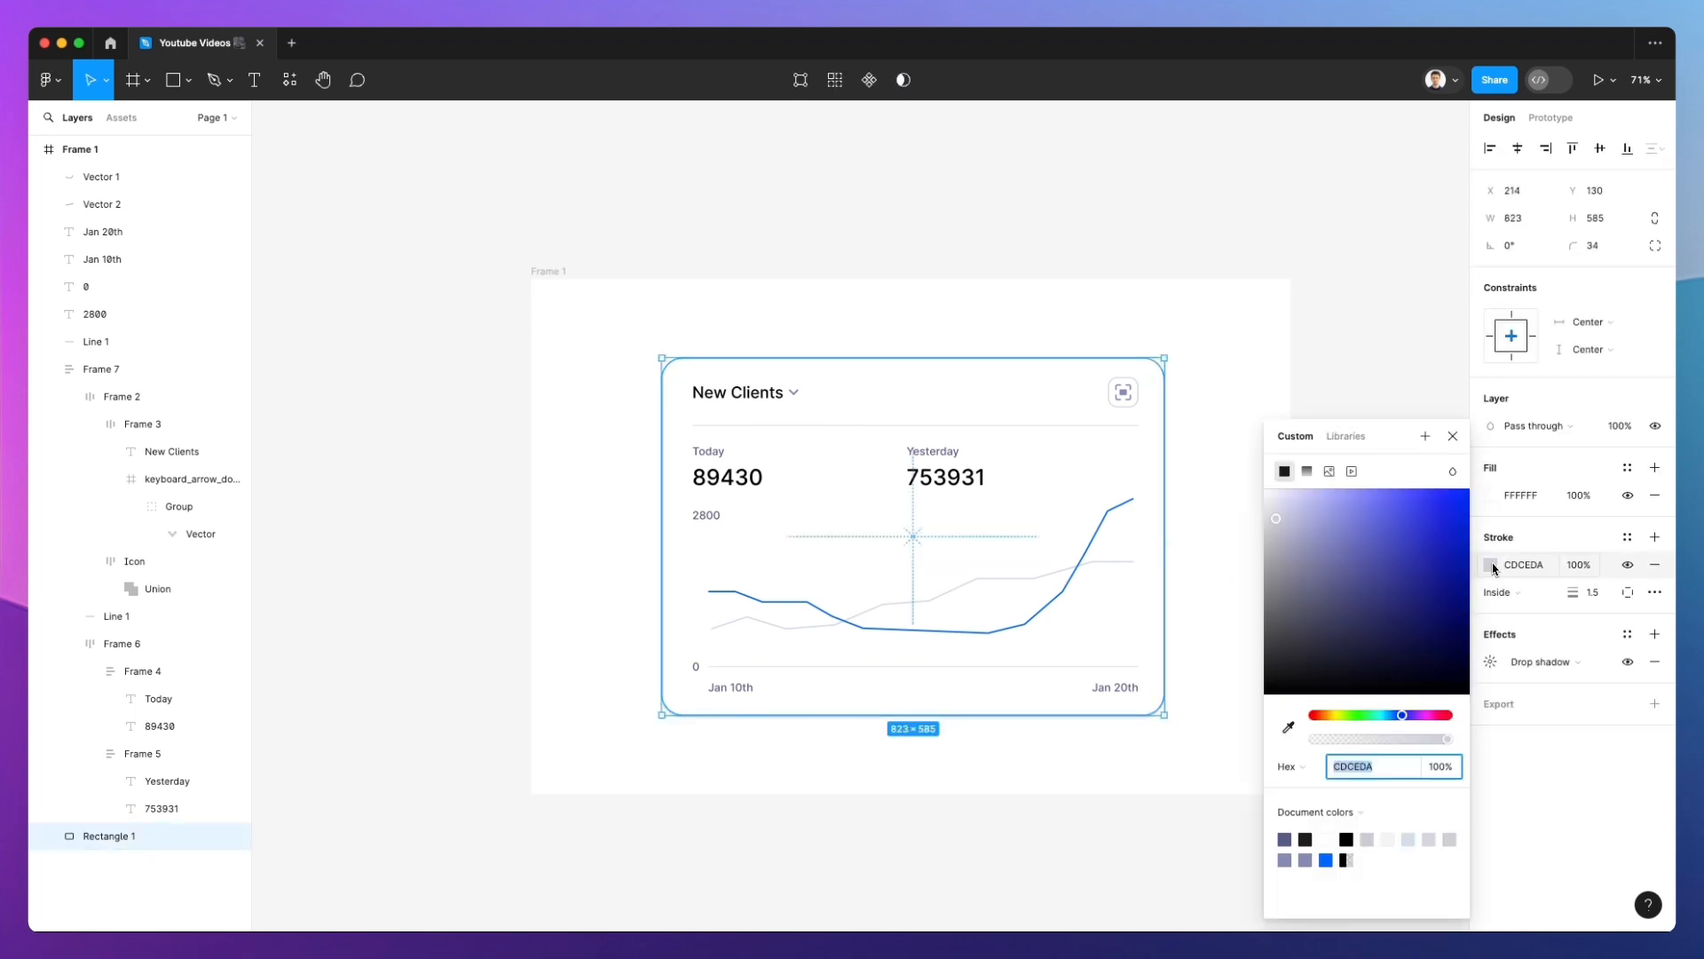
{"action": "left_click", "coordinate": [1306, 471]}
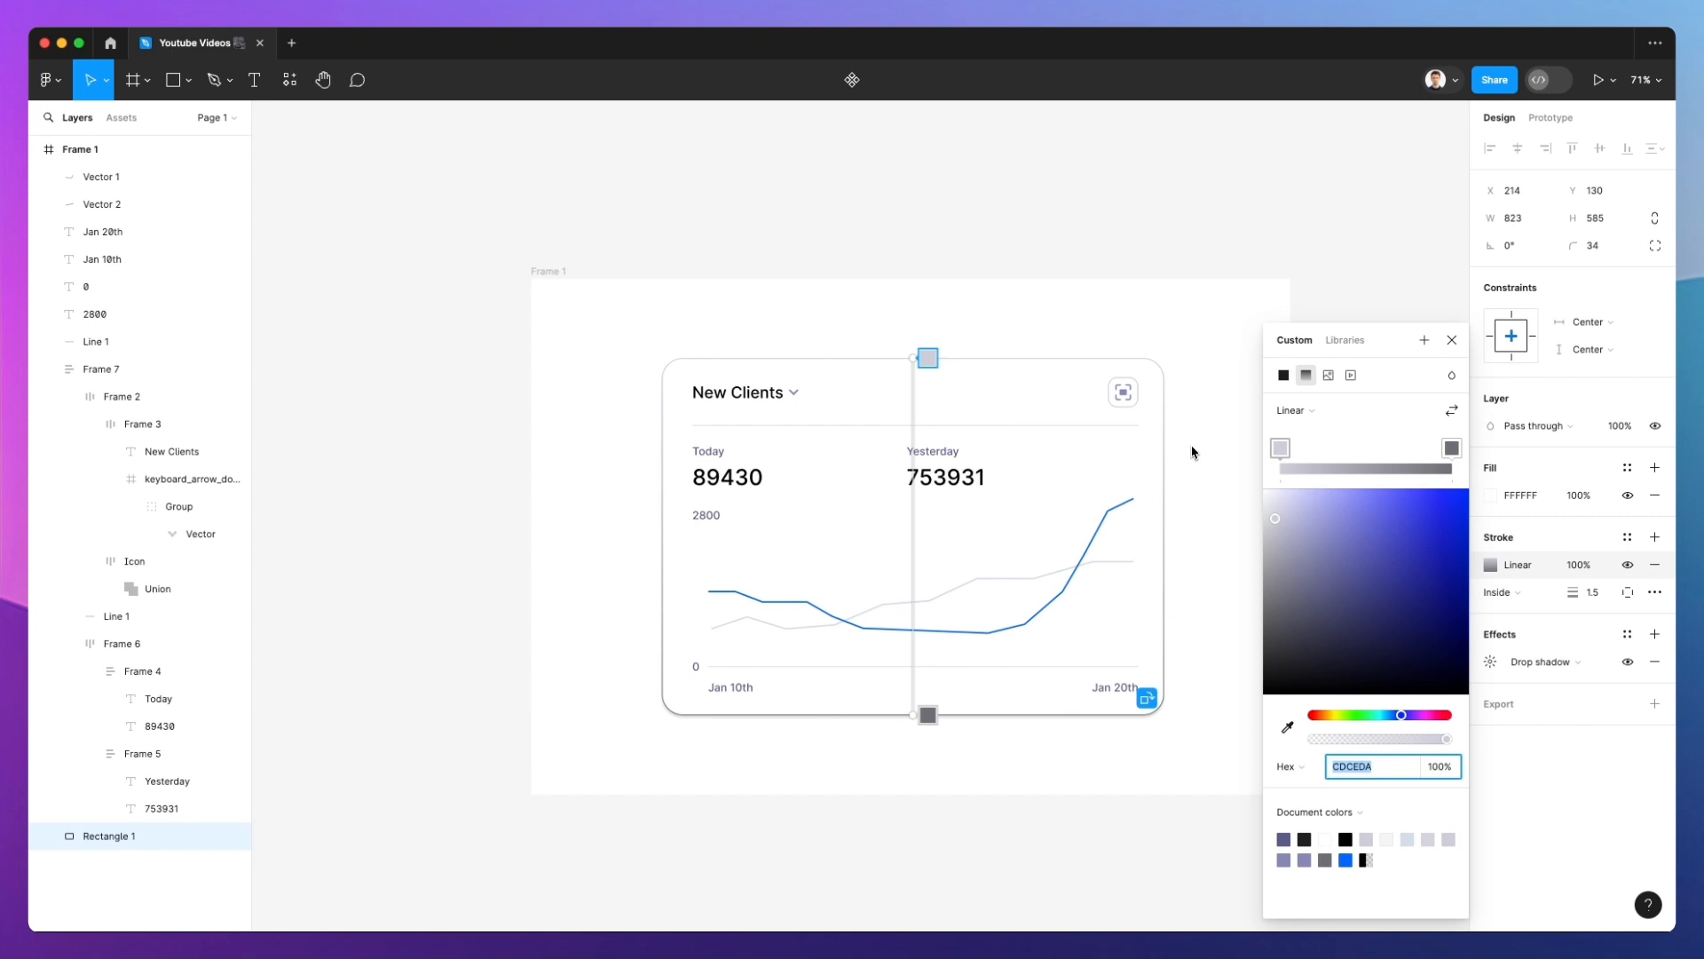
{"action": "left_click", "coordinate": [1450, 450]}
{"action": "left_click_drag", "start_coordinate": [1358, 532], "coordinate": [1130, 381]}
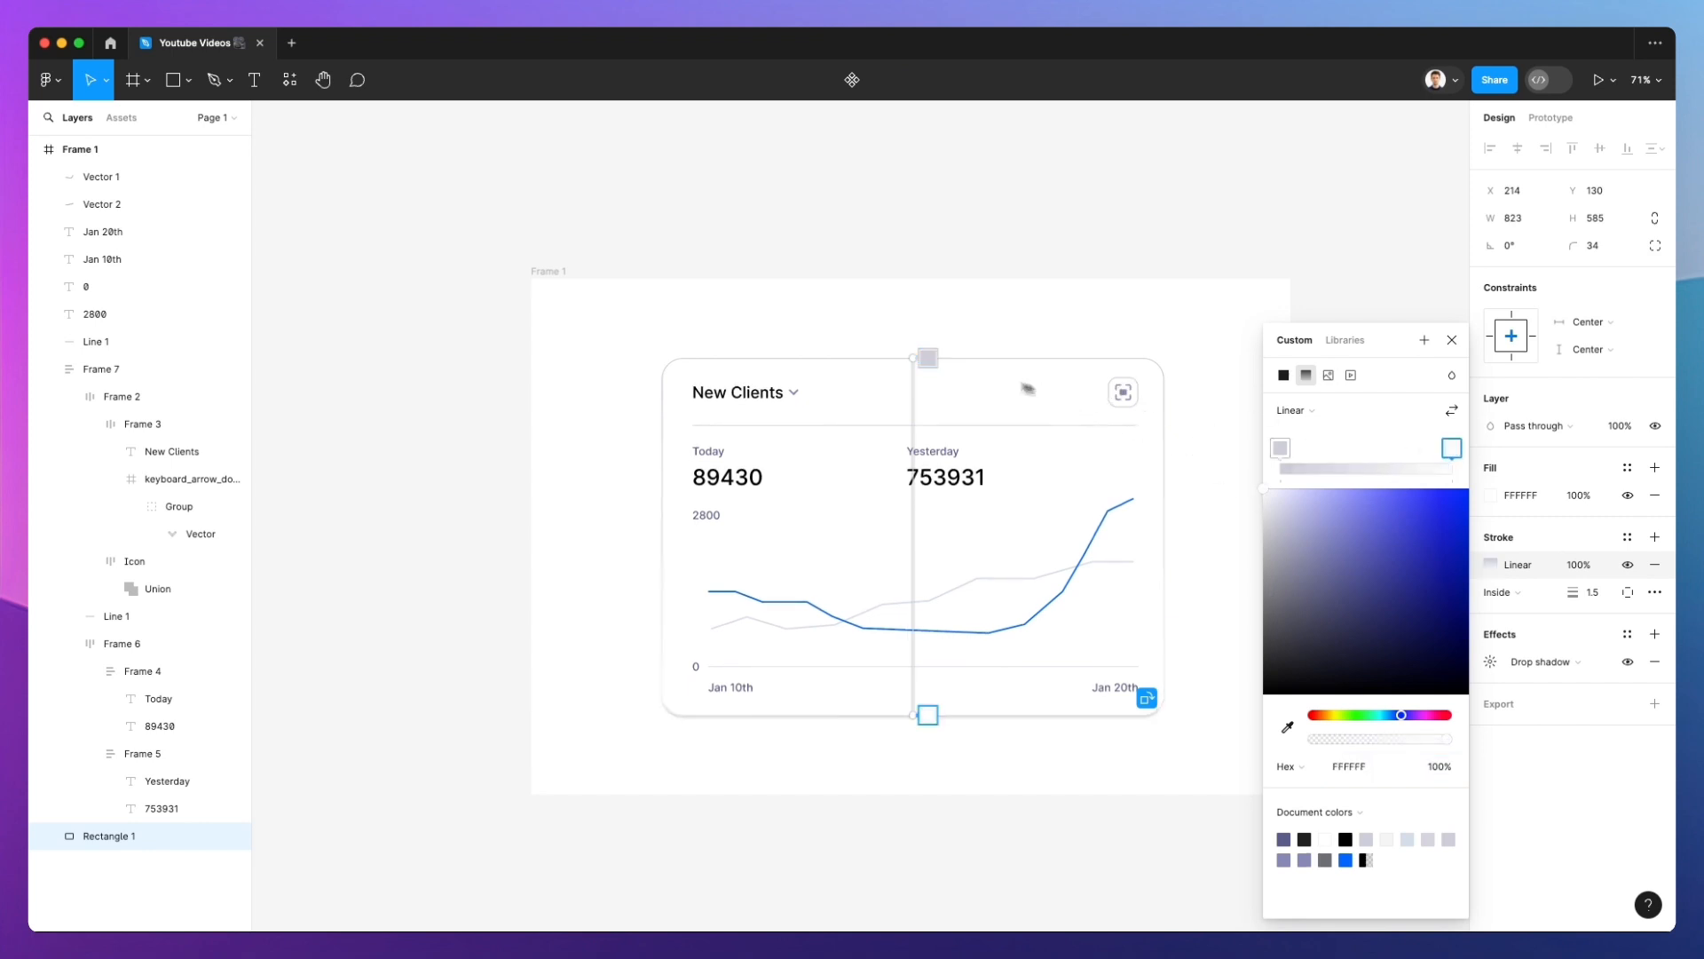
Lighten the border gradient's start stop to E8E8F0 and darken its end stop slightly to an off-white
{"action": "left_click", "coordinate": [1281, 449]}
{"action": "left_click_drag", "start_coordinate": [1272, 515], "coordinate": [1271, 506]}
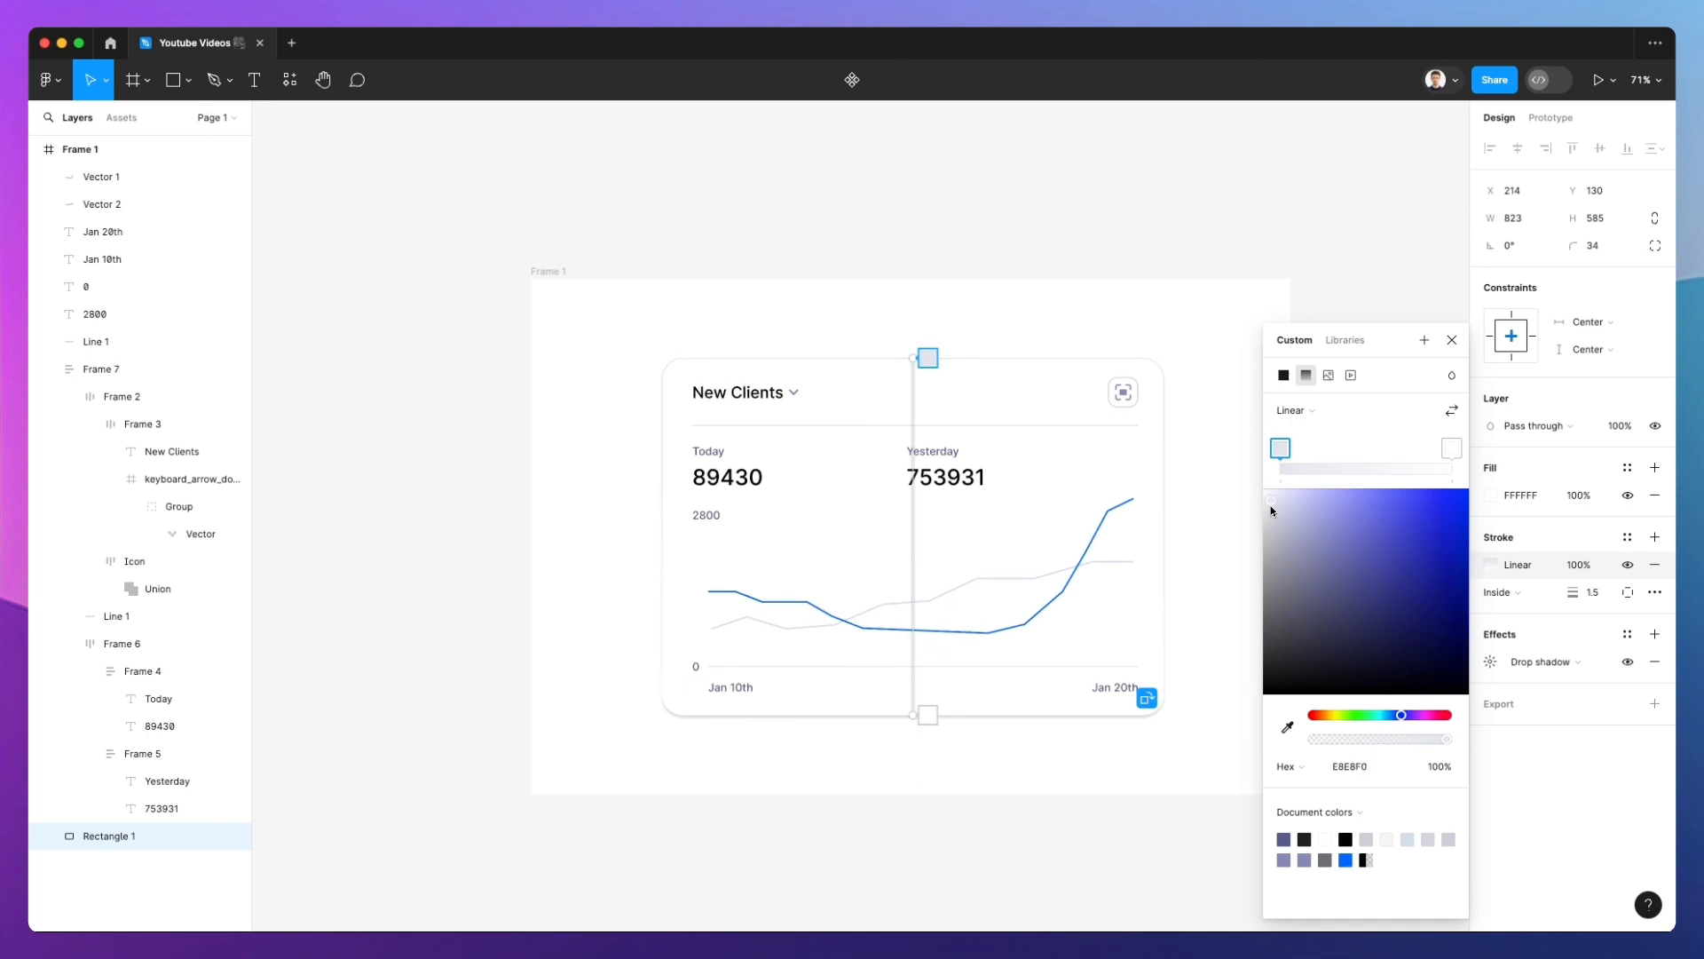
{"action": "left_click", "coordinate": [1451, 448]}
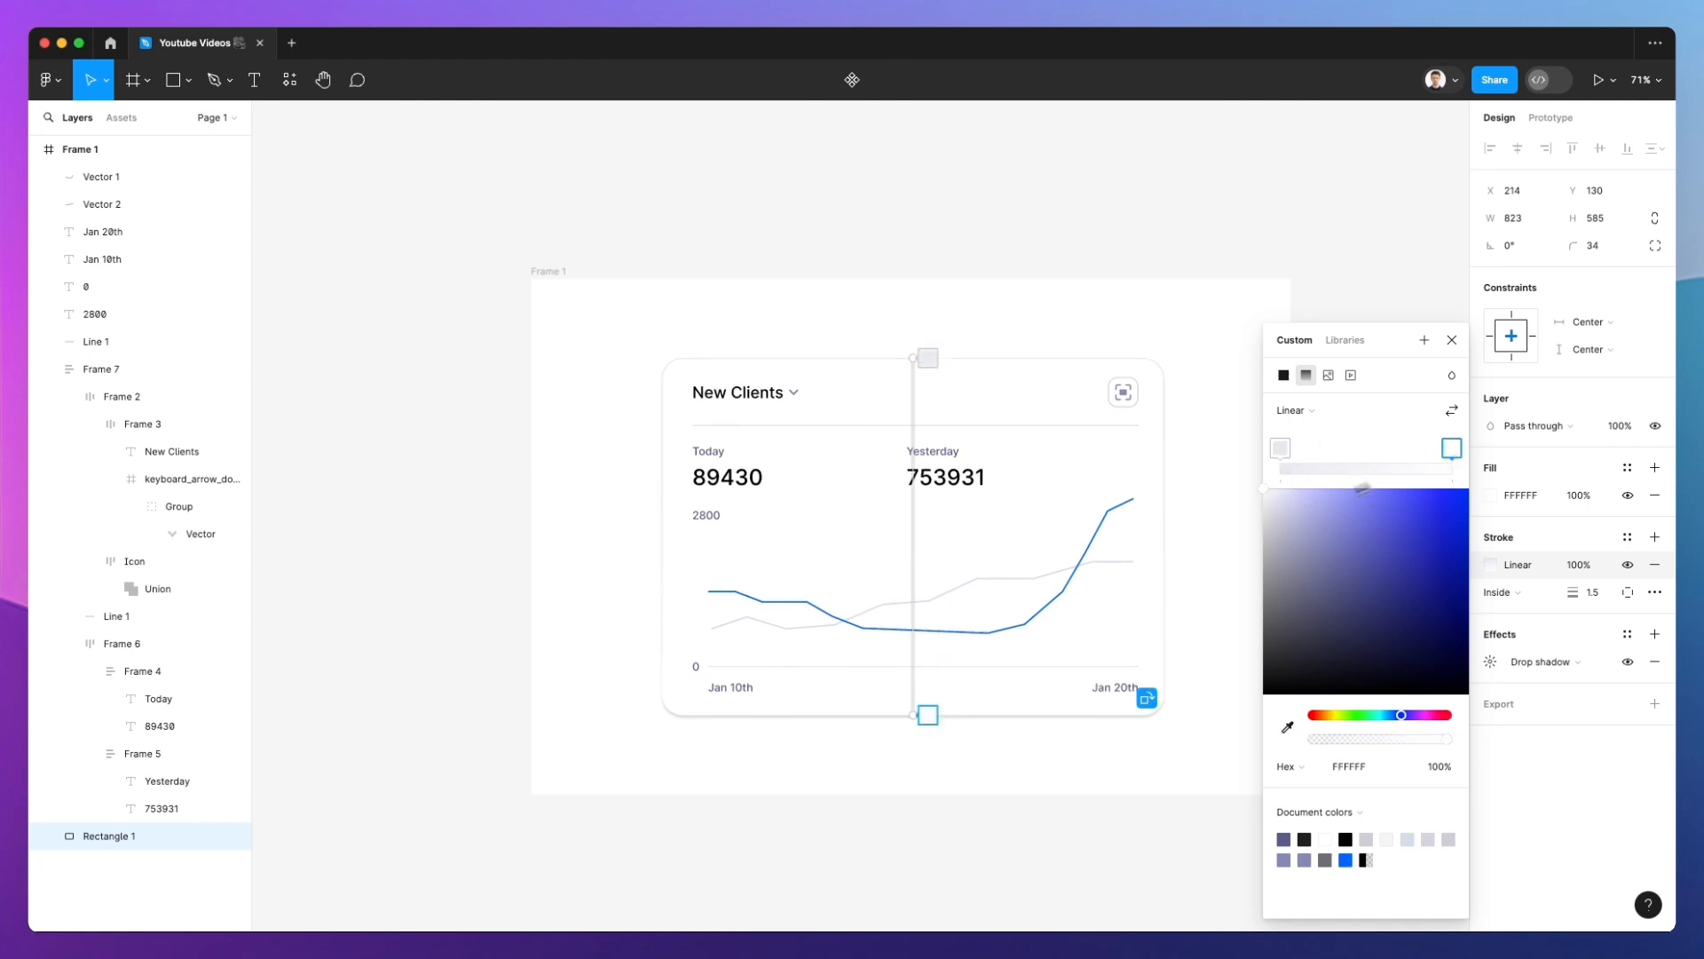
{"action": "left_click_drag", "start_coordinate": [1261, 498], "coordinate": [1270, 500]}
{"action": "left_click", "coordinate": [1202, 604]}
Soften the card's drop shadow by increasing its blur to about 21.6
{"action": "left_click", "coordinate": [1146, 628]}
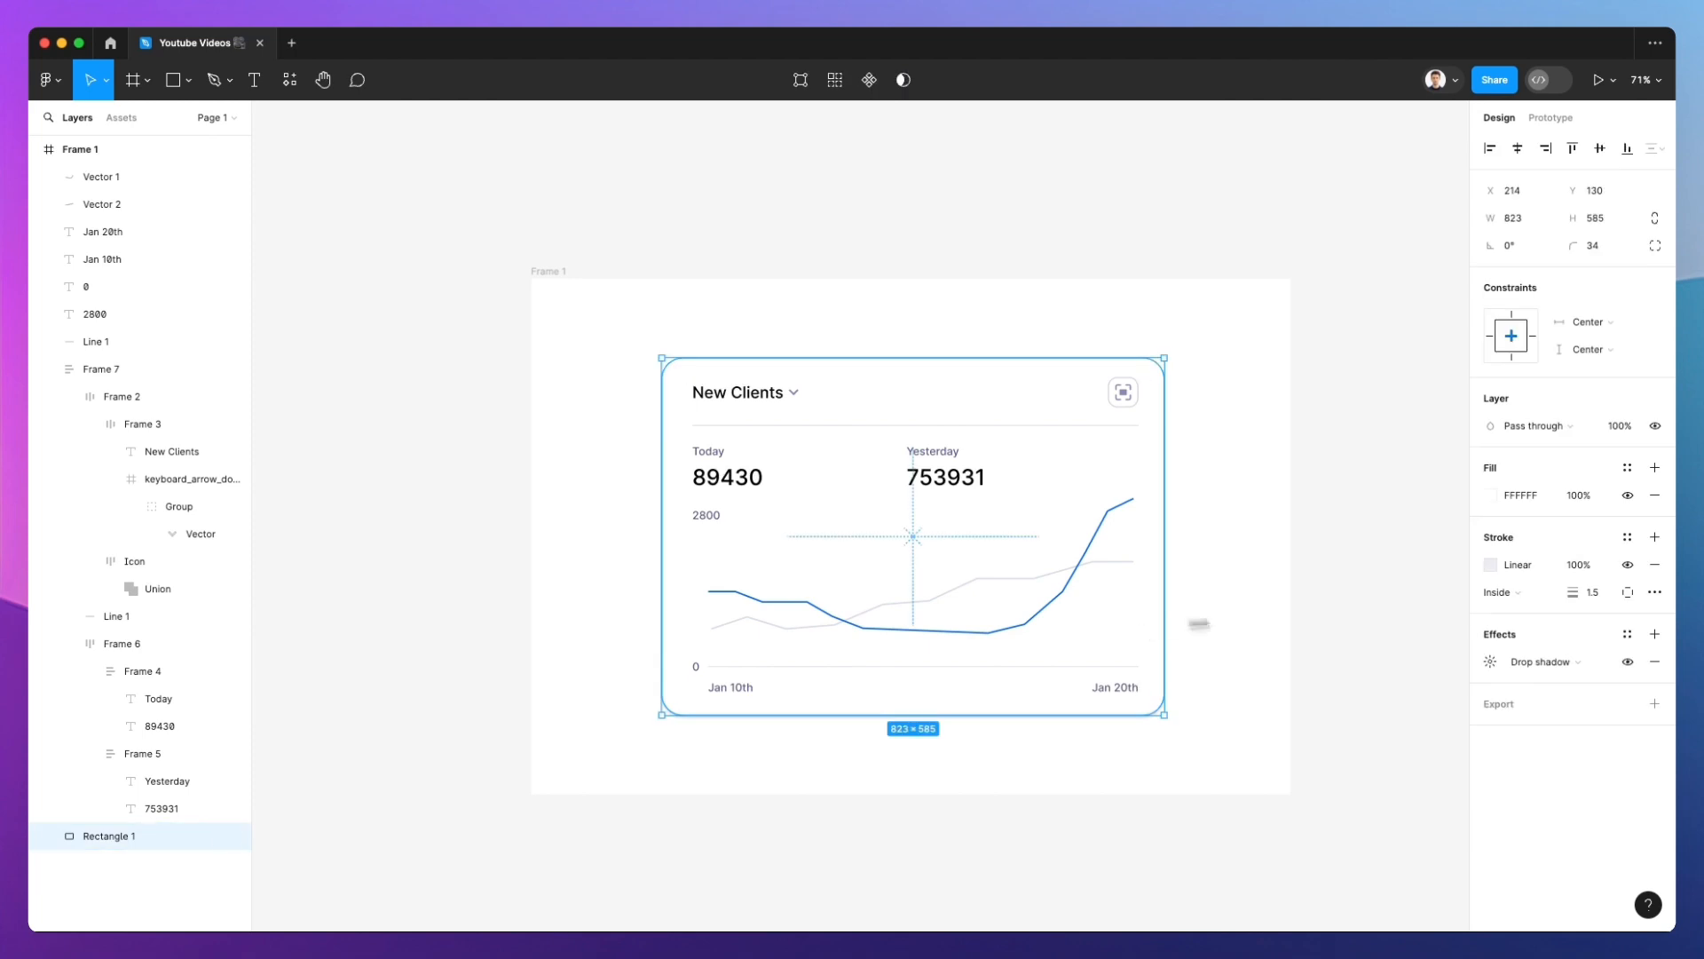
{"action": "left_click", "coordinate": [1491, 662]}
{"action": "left_click_drag", "start_coordinate": [1367, 704], "coordinate": [1671, 692]}
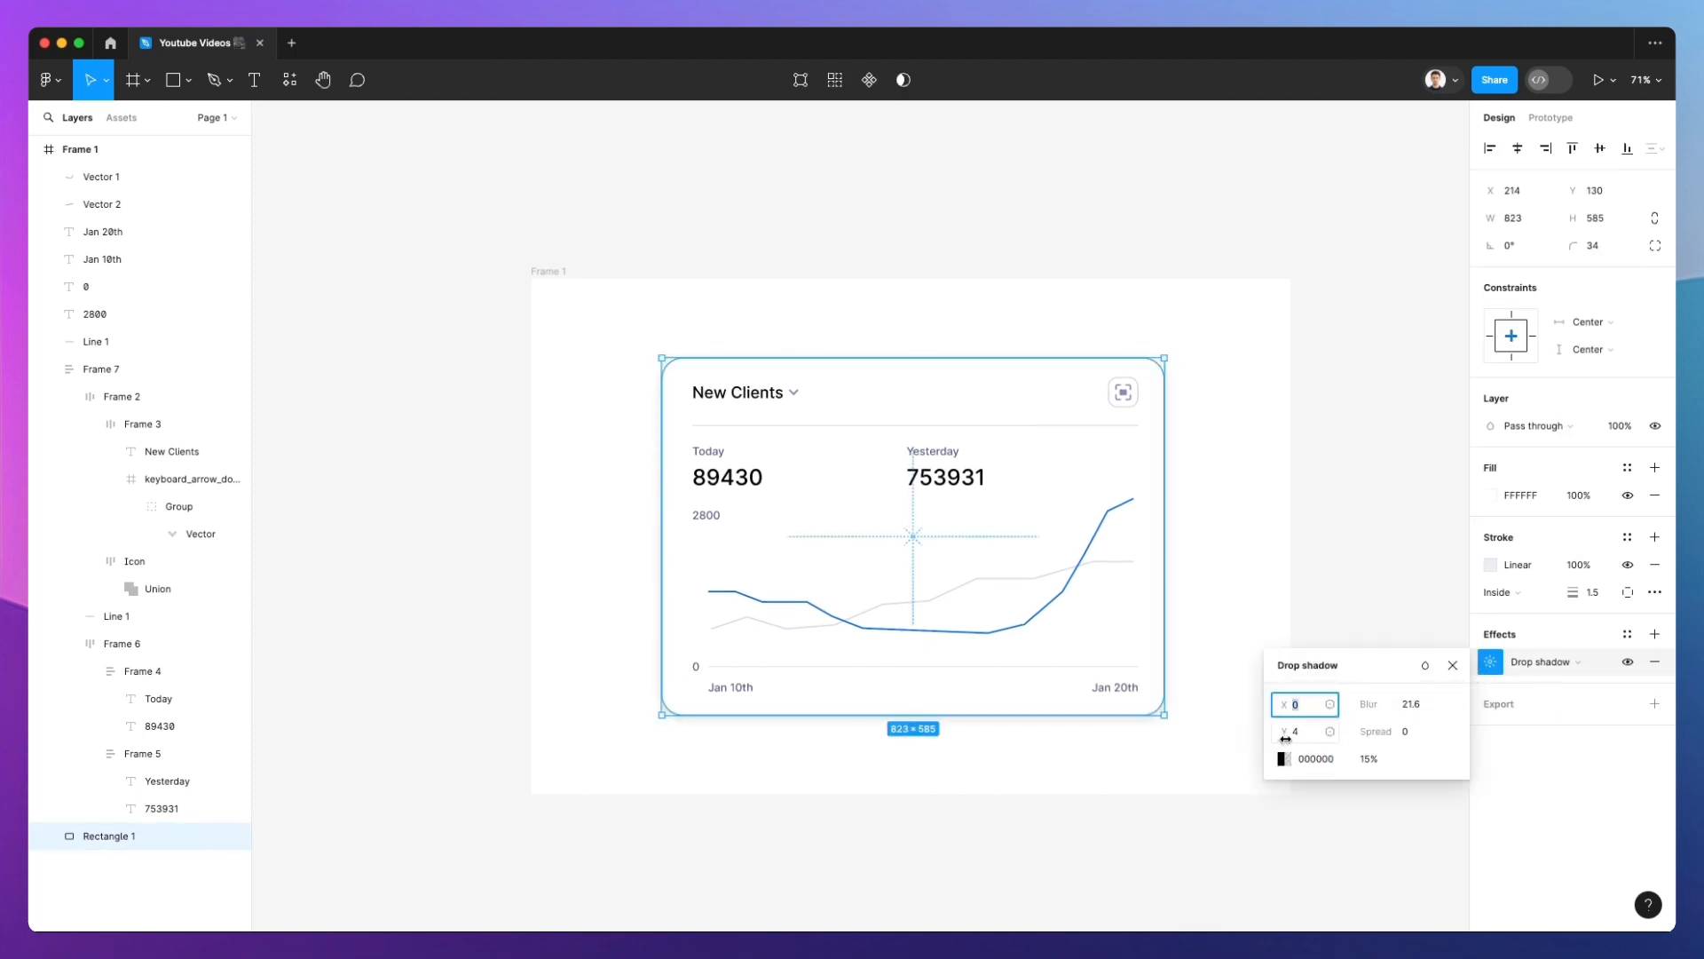
Shift the card's drop shadow downward and tighten it with a negative spread
{"action": "left_click_drag", "start_coordinate": [1286, 739], "coordinate": [1379, 712]}
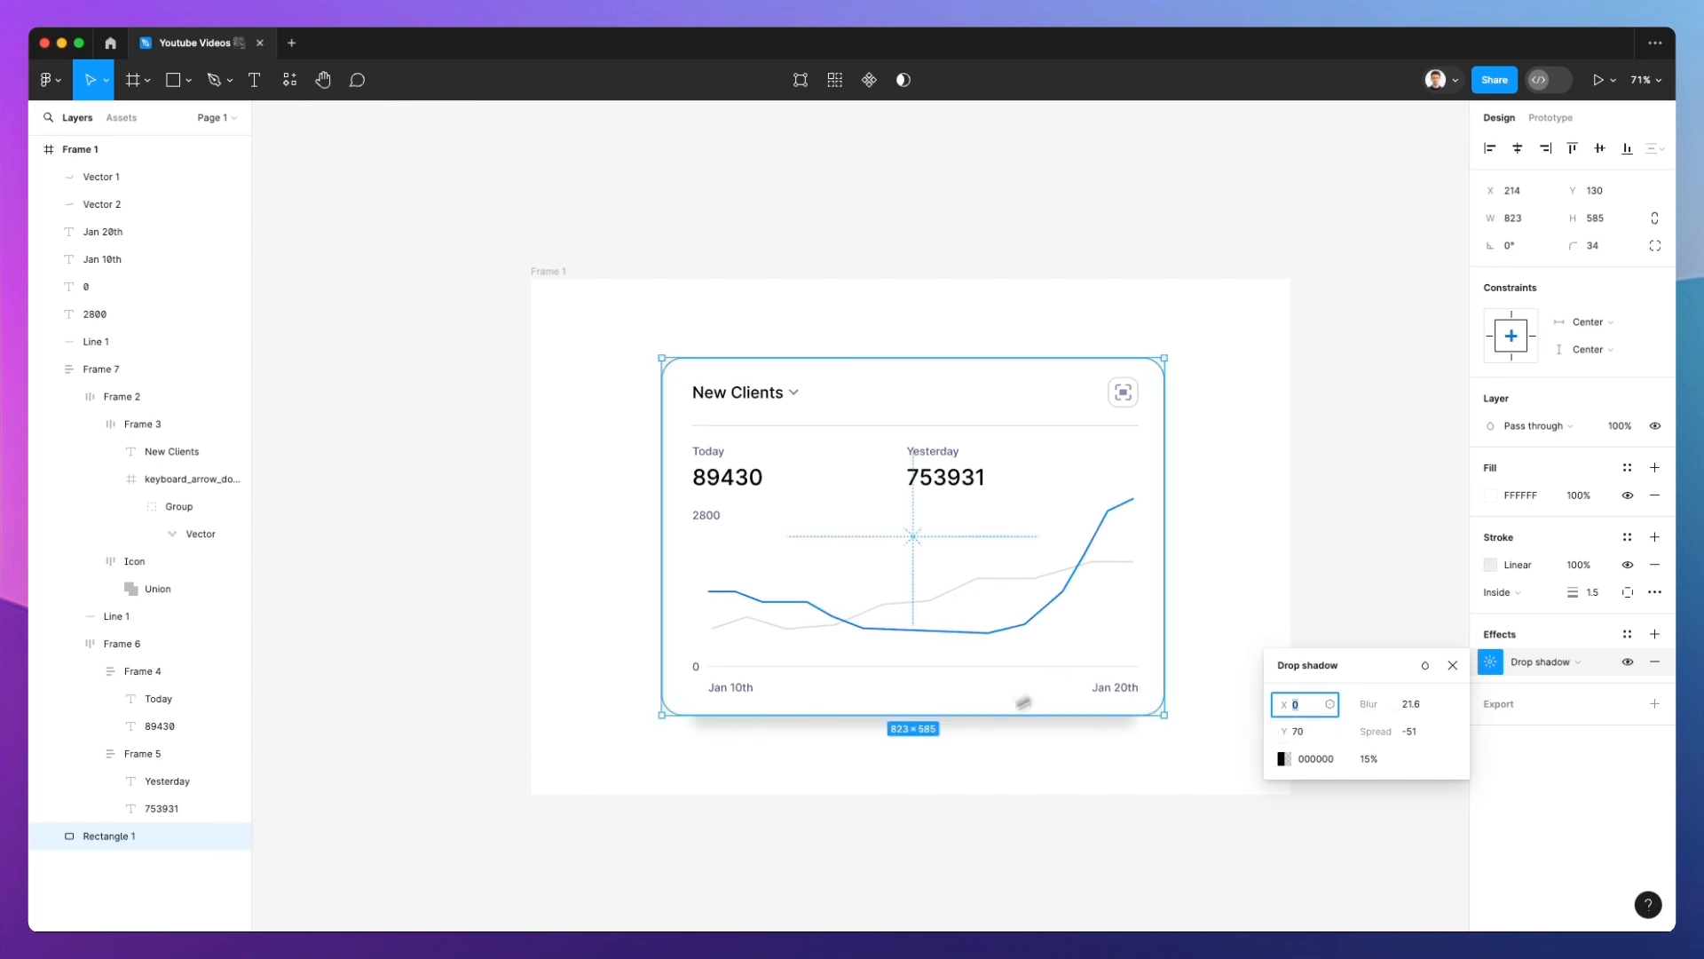
{"action": "key", "text": "super+z"}
{"action": "key", "text": "super+z"}
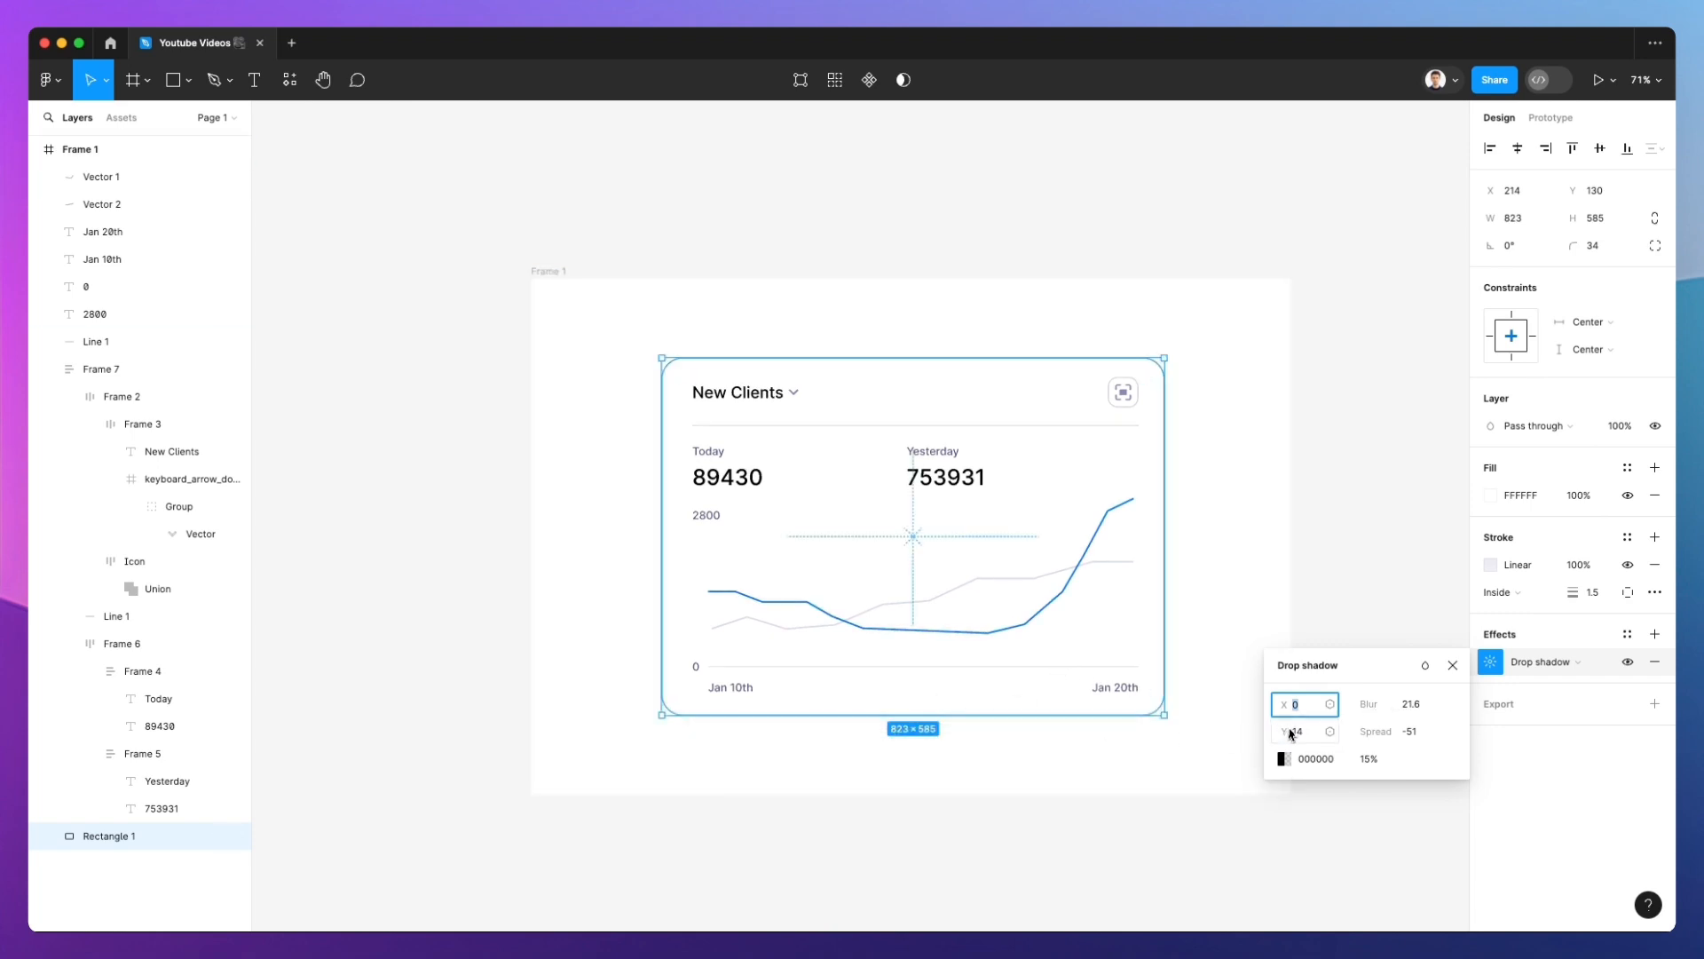
{"action": "left_click_drag", "start_coordinate": [1371, 732], "coordinate": [74, 698]}
{"action": "left_click", "coordinate": [1281, 577]}
{"action": "scroll", "coordinate": [1263, 563], "scroll_direction": "down", "scroll_amount": 3}
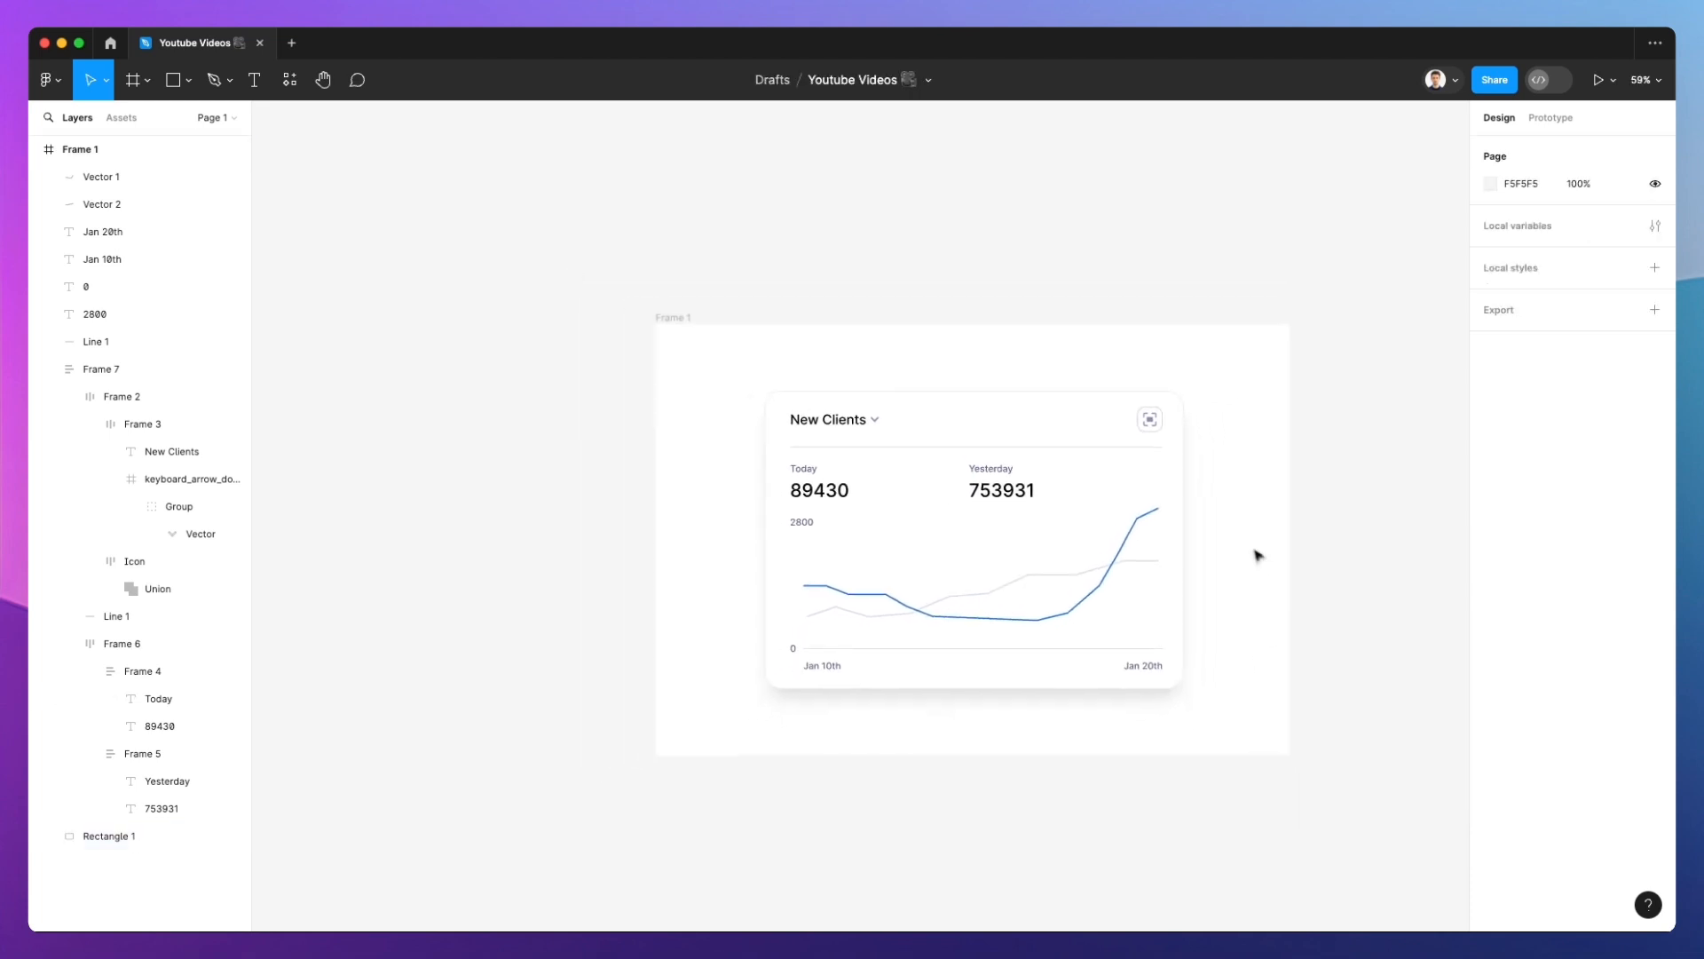
Rename the artboard frame as Light
{"action": "double_click", "coordinate": [673, 317]}
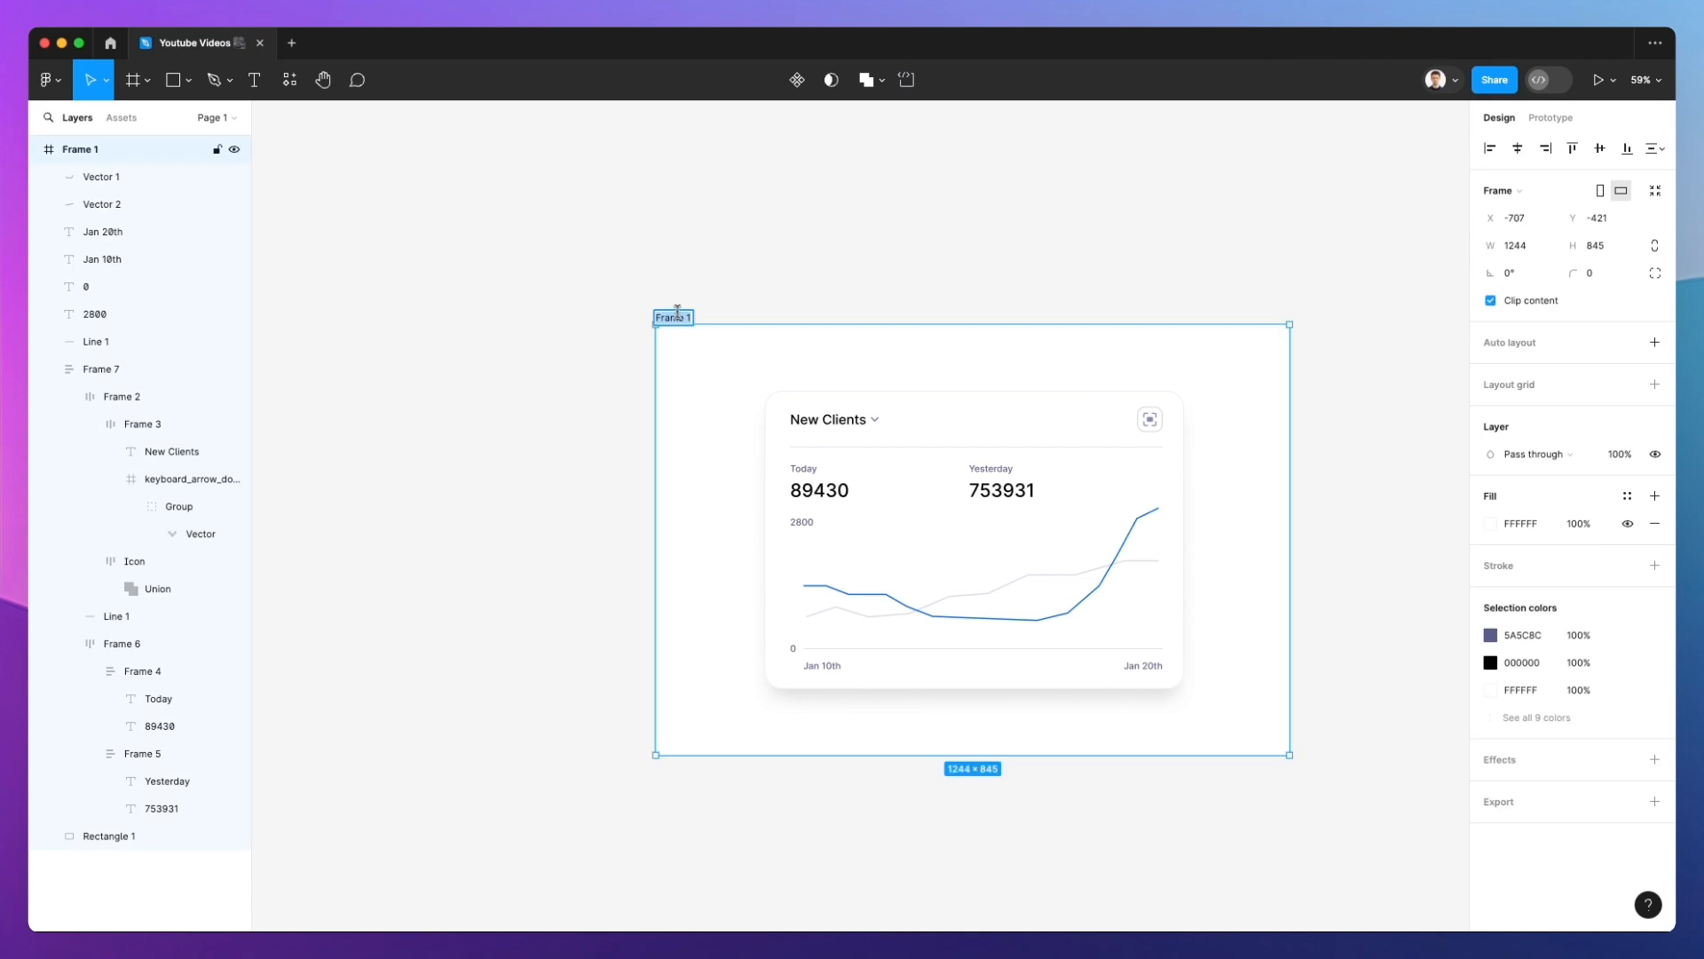
{"action": "type", "text": "Light"}
{"action": "key", "text": "Return"}
{"action": "scroll", "coordinate": [683, 315], "scroll_direction": "down", "scroll_amount": 2}
{"action": "scroll", "coordinate": [683, 315], "scroll_direction": "right", "scroll_amount": 2}
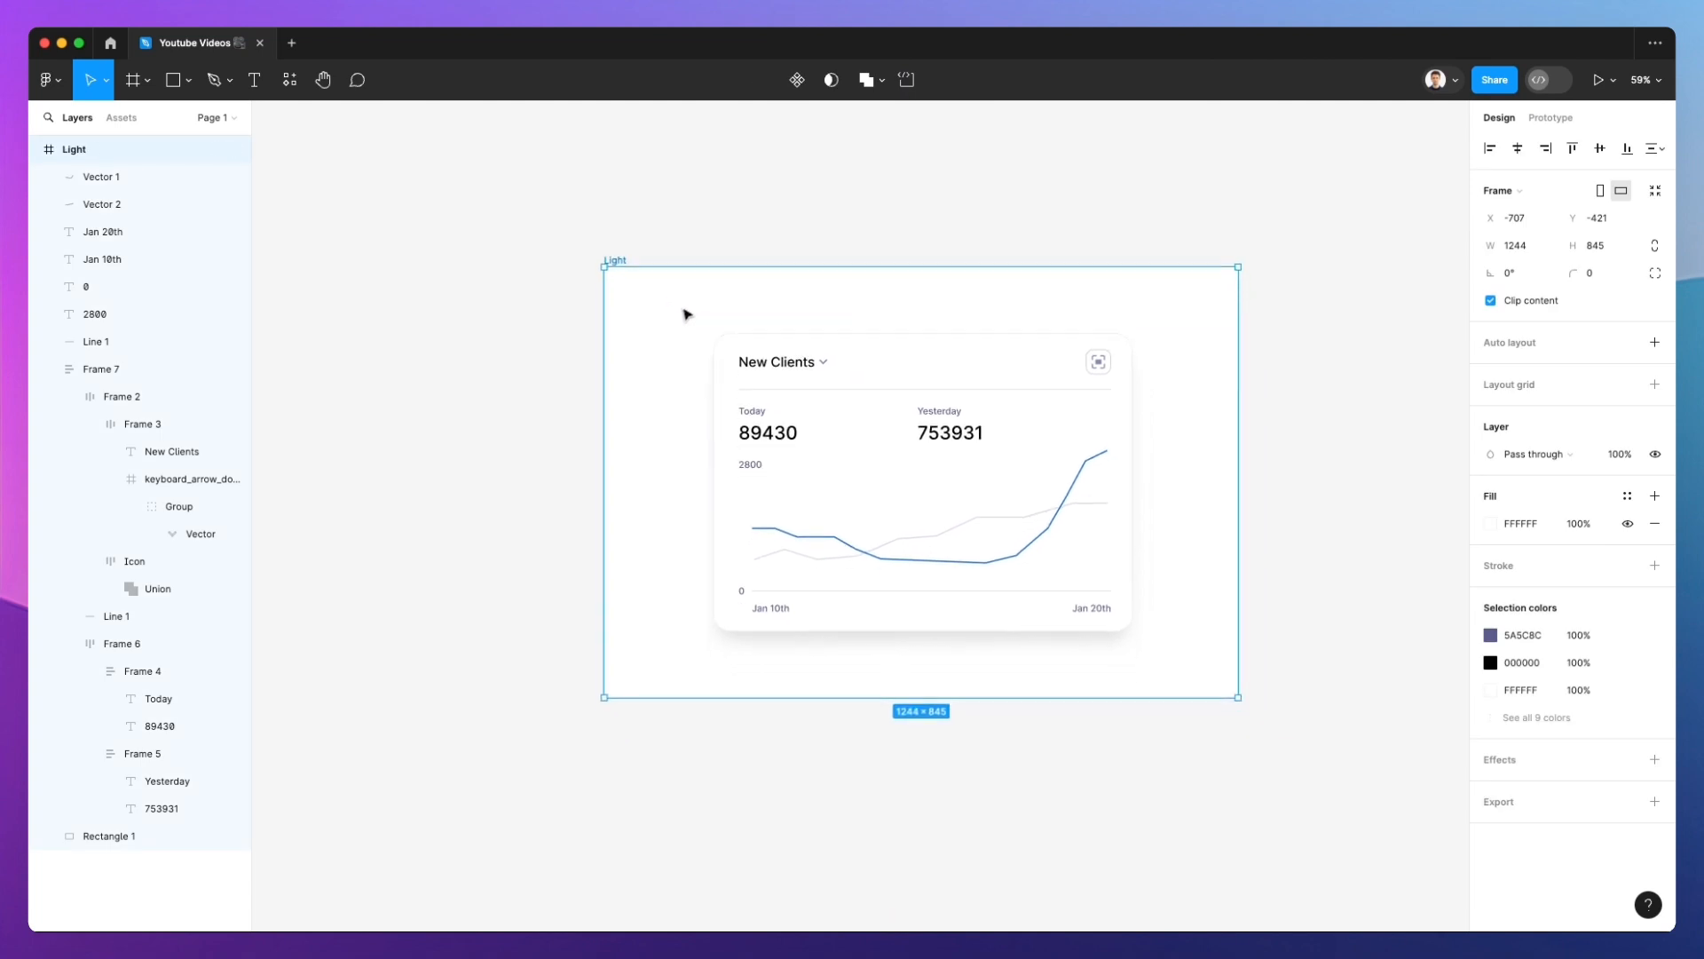
Group the chart's 2800 and 0 axis labels
{"action": "left_click_drag", "start_coordinate": [556, 315], "coordinate": [1260, 721]}
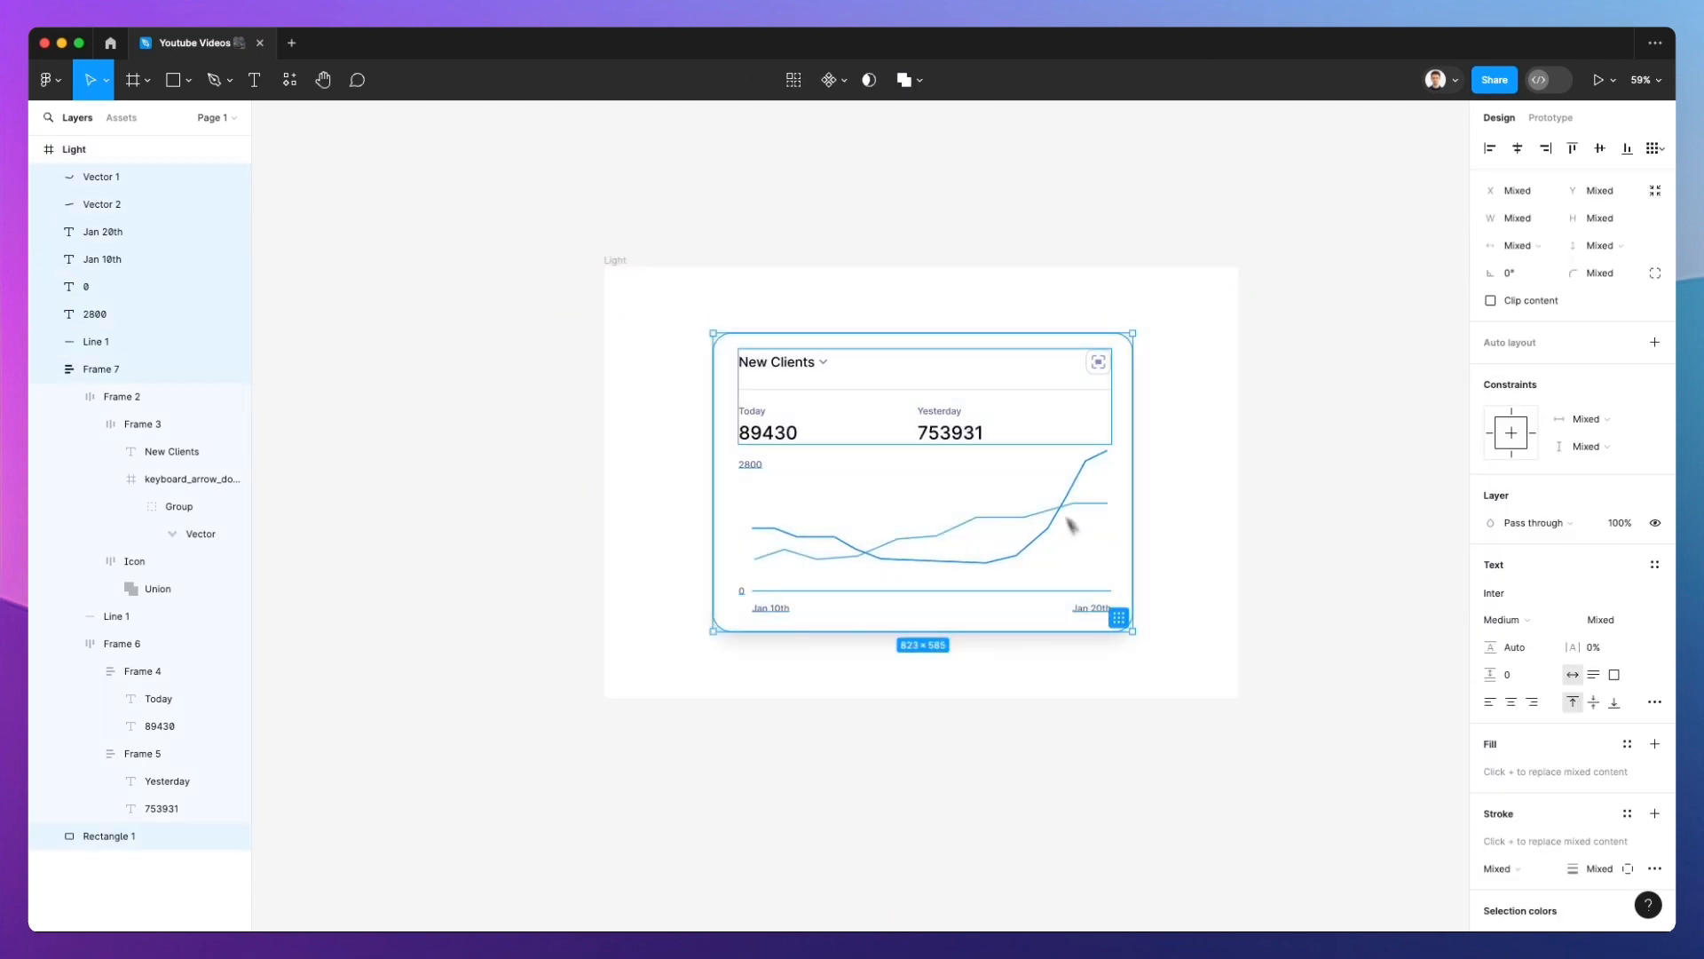
{"action": "left_click", "coordinate": [1160, 430]}
{"action": "scroll", "coordinate": [1042, 430], "scroll_direction": "up", "scroll_amount": 3}
{"action": "scroll", "coordinate": [1043, 430], "scroll_direction": "up", "scroll_amount": 1}
{"action": "left_click", "coordinate": [601, 483]}
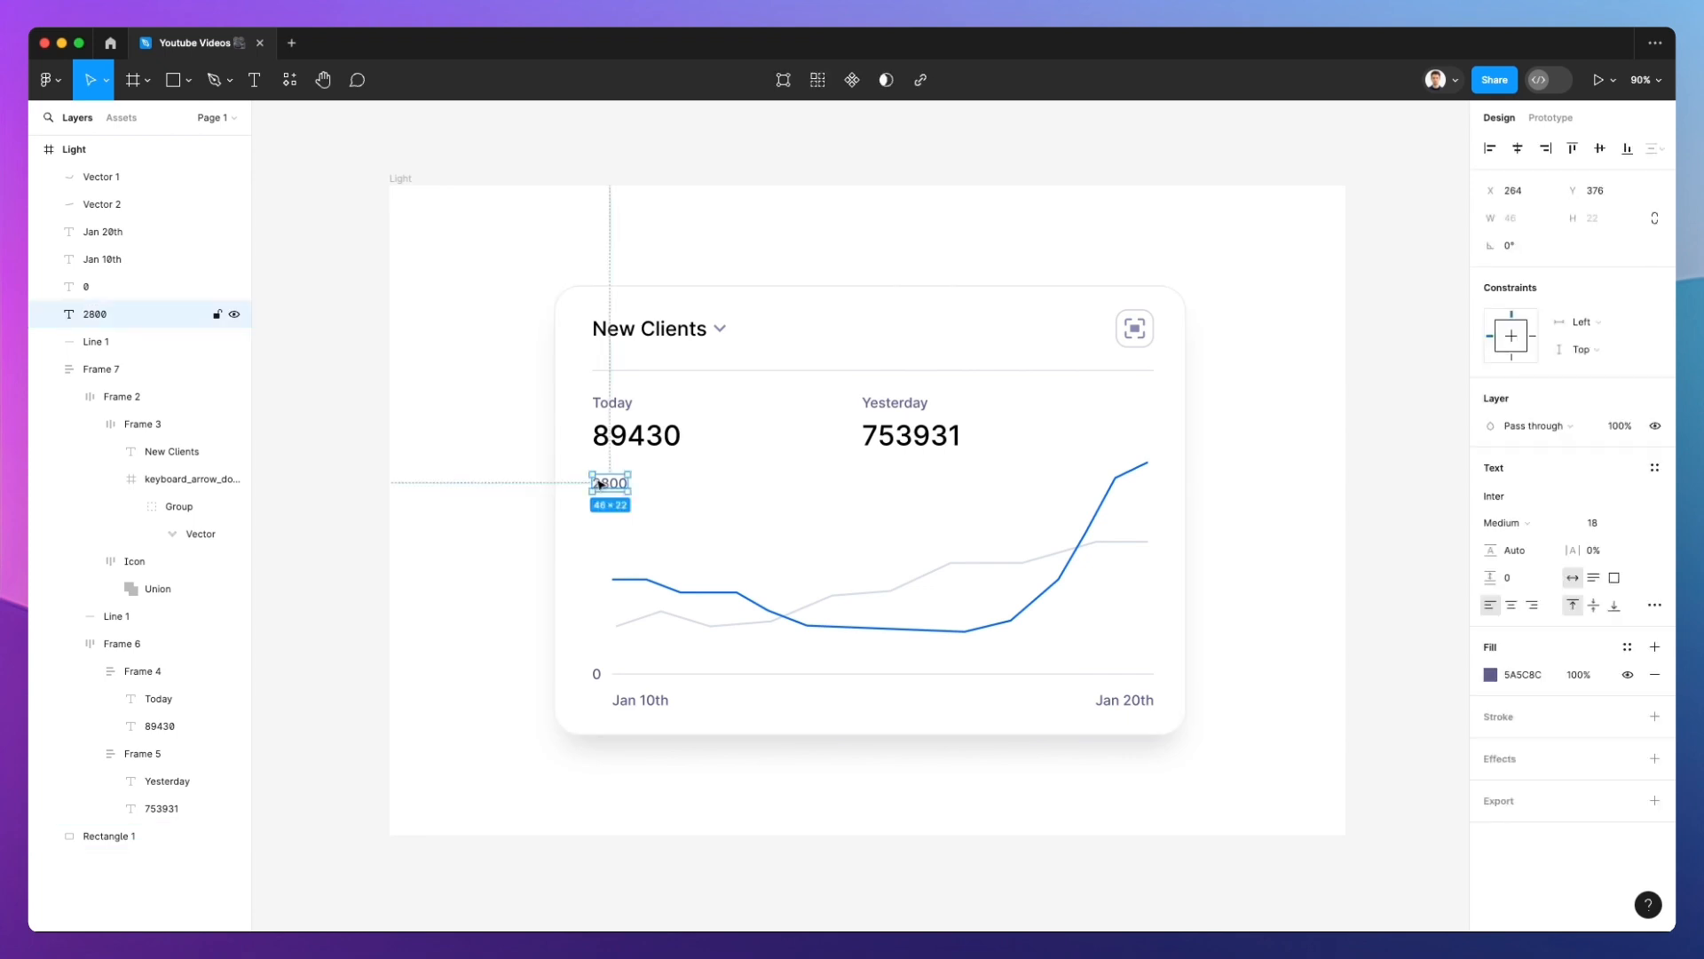
{"action": "left_click_drag", "start_coordinate": [492, 481], "coordinate": [1128, 647]}
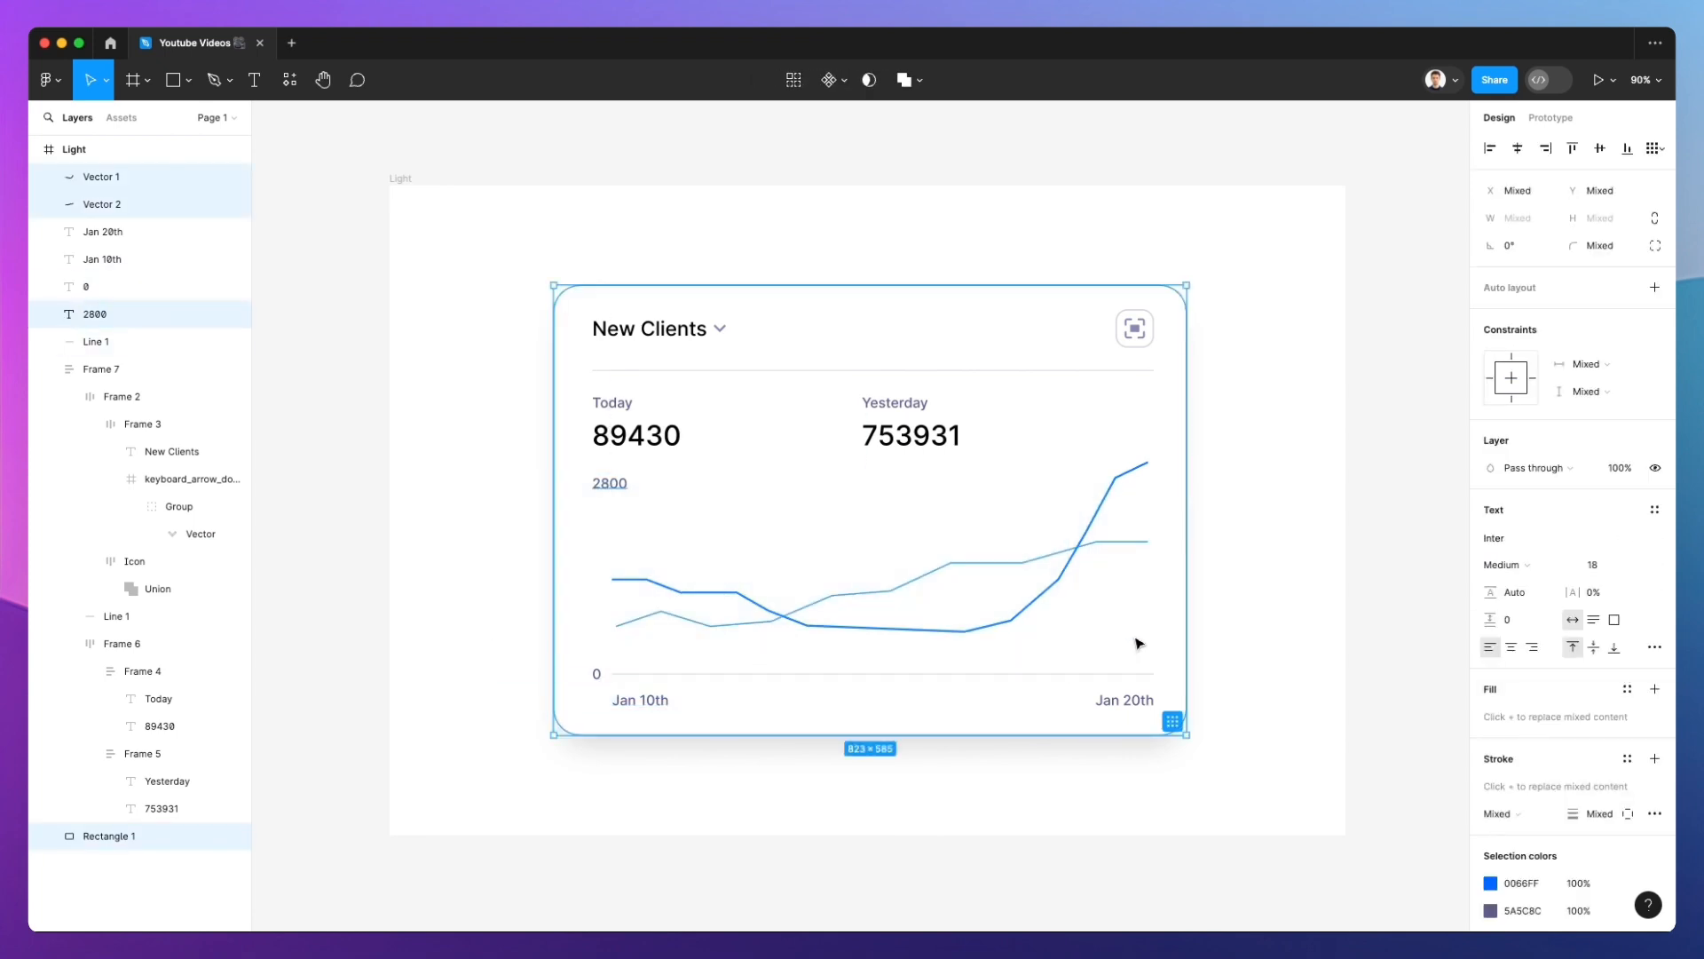
{"action": "left_click", "coordinate": [781, 515]}
{"action": "left_click", "coordinate": [615, 488]}
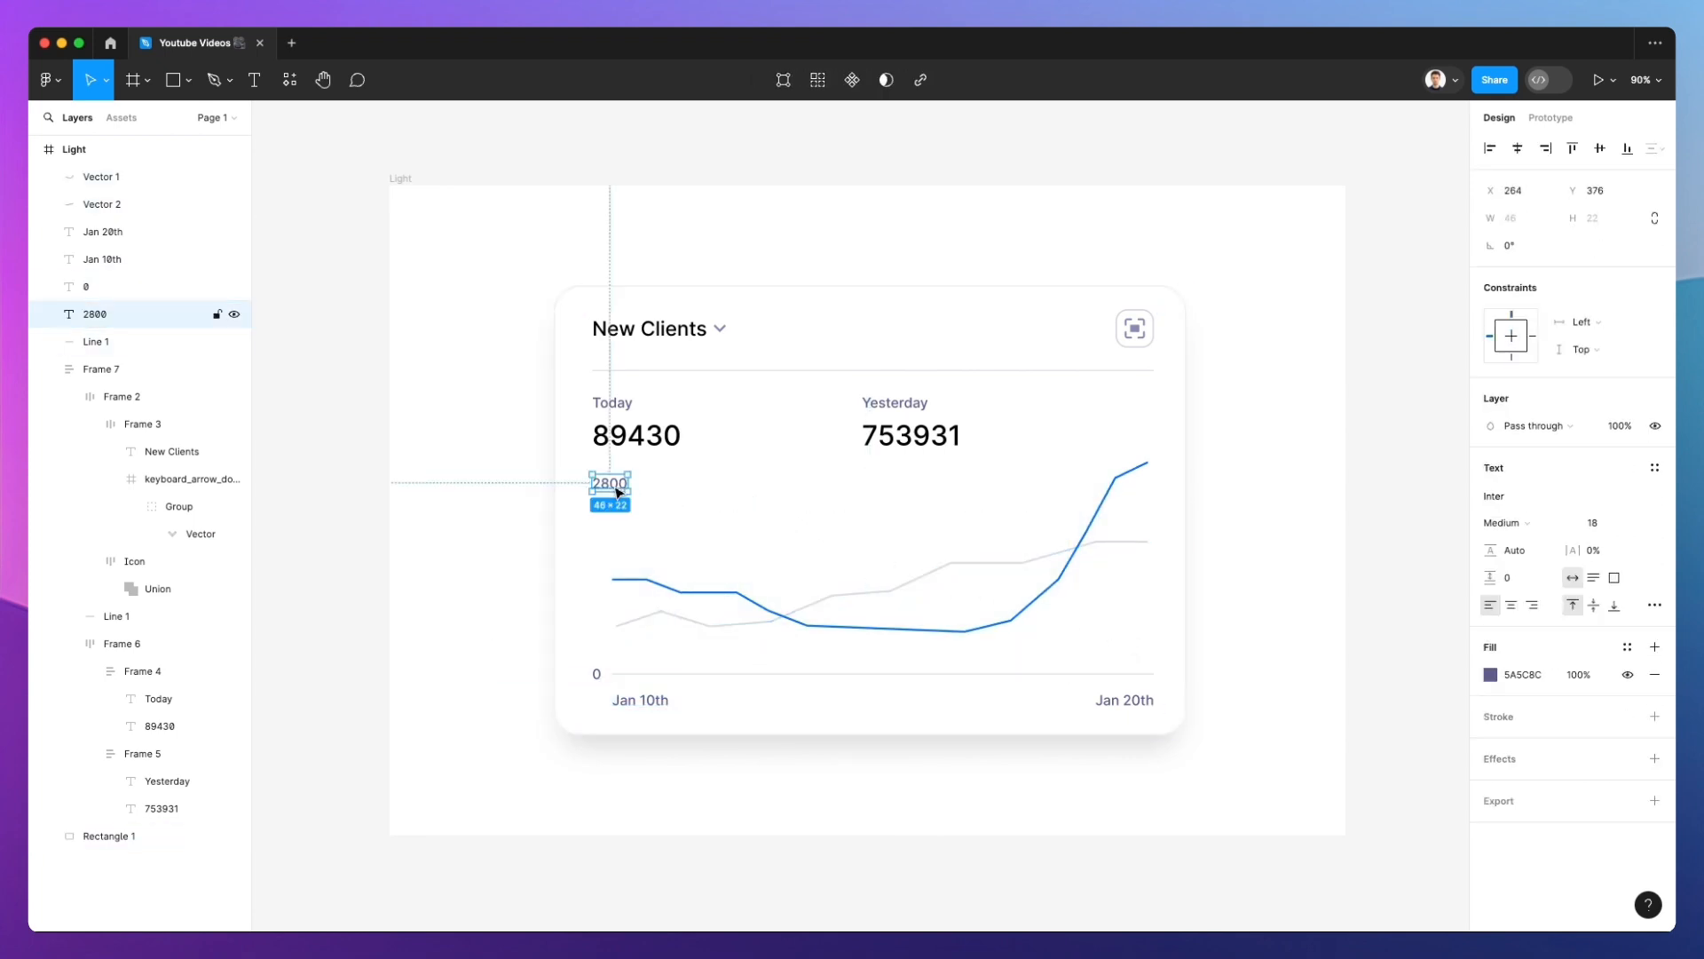
{"action": "left_click", "coordinate": [596, 675], "text": "shift"}
{"action": "key", "text": "super+g"}
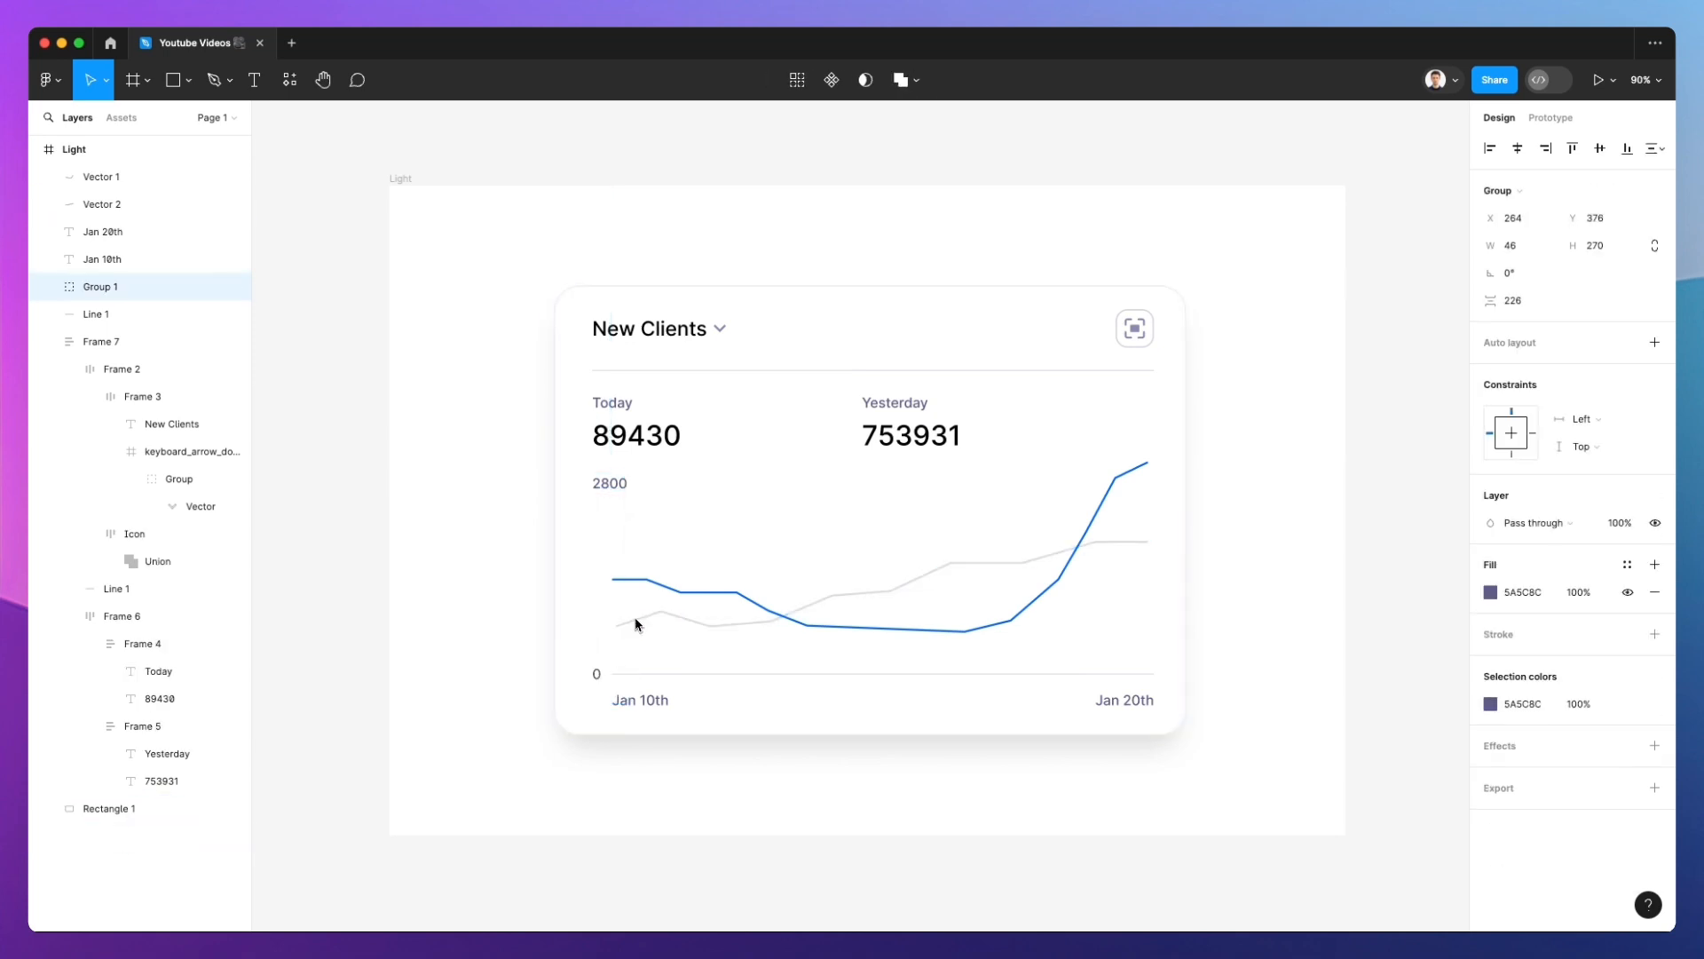
Put the Jan 10th and Jan 20th labels in an auto layout, and stack it with the chart's baseline in another auto layout
{"action": "left_click", "coordinate": [648, 700]}
{"action": "left_click", "coordinate": [1127, 703], "text": "shift"}
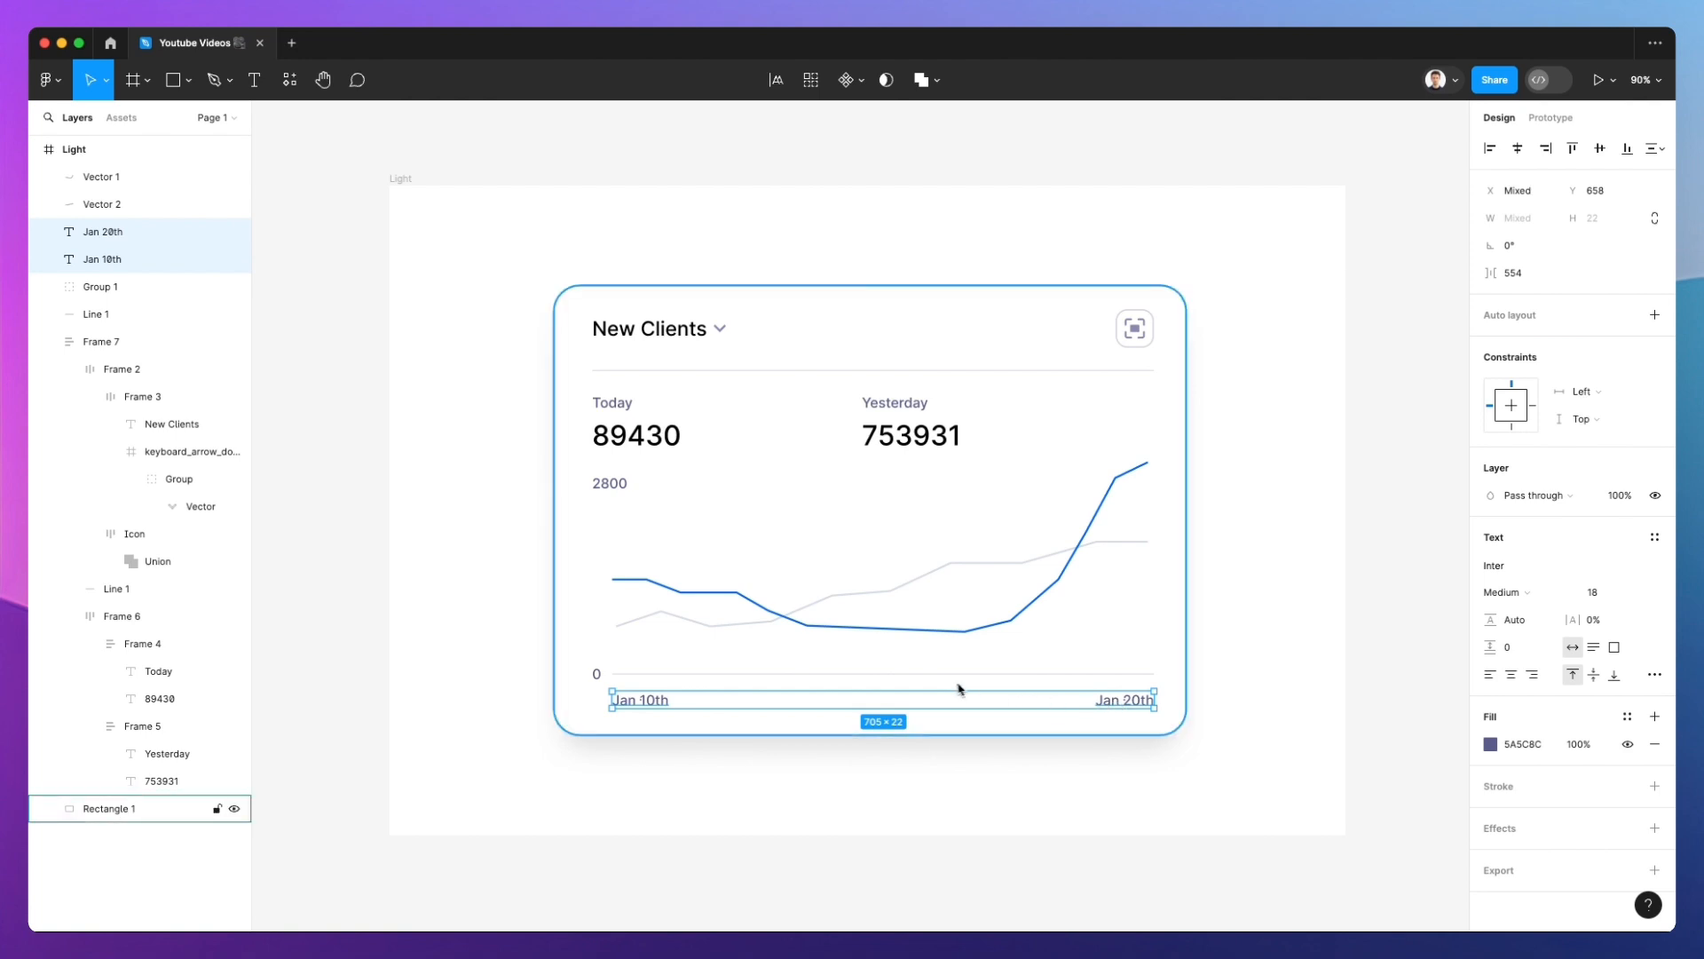
{"action": "key", "text": "shift+a"}
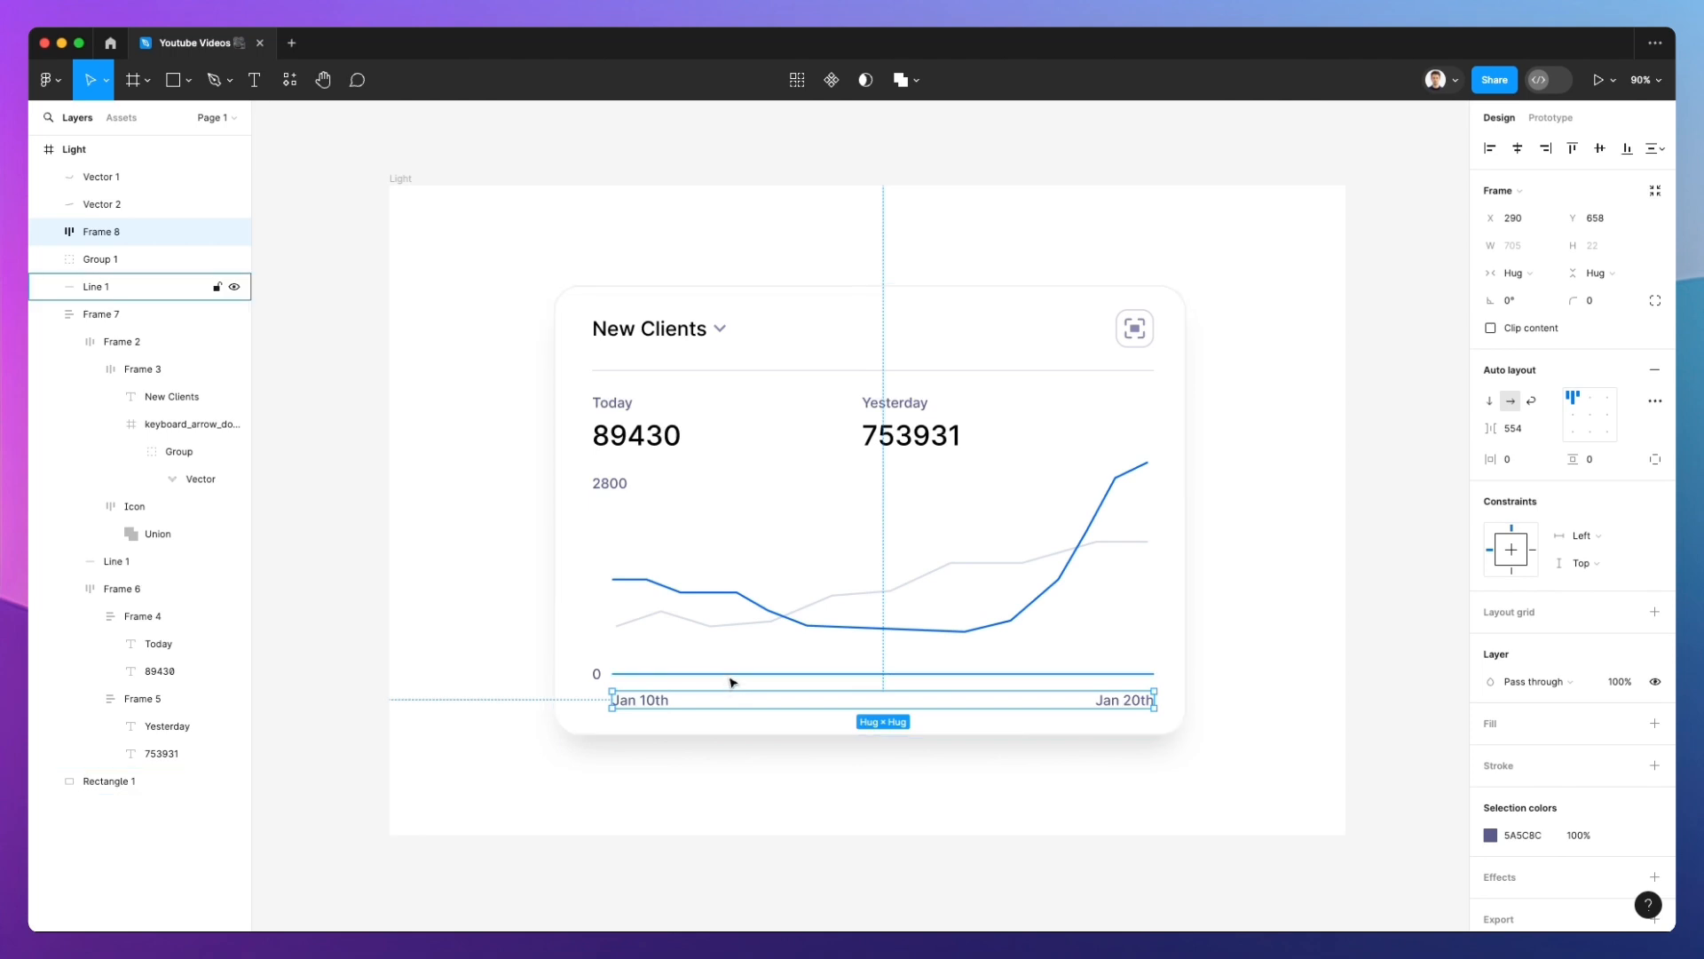
{"action": "left_click", "coordinate": [730, 674], "text": "shift"}
{"action": "key", "text": "shift+a"}
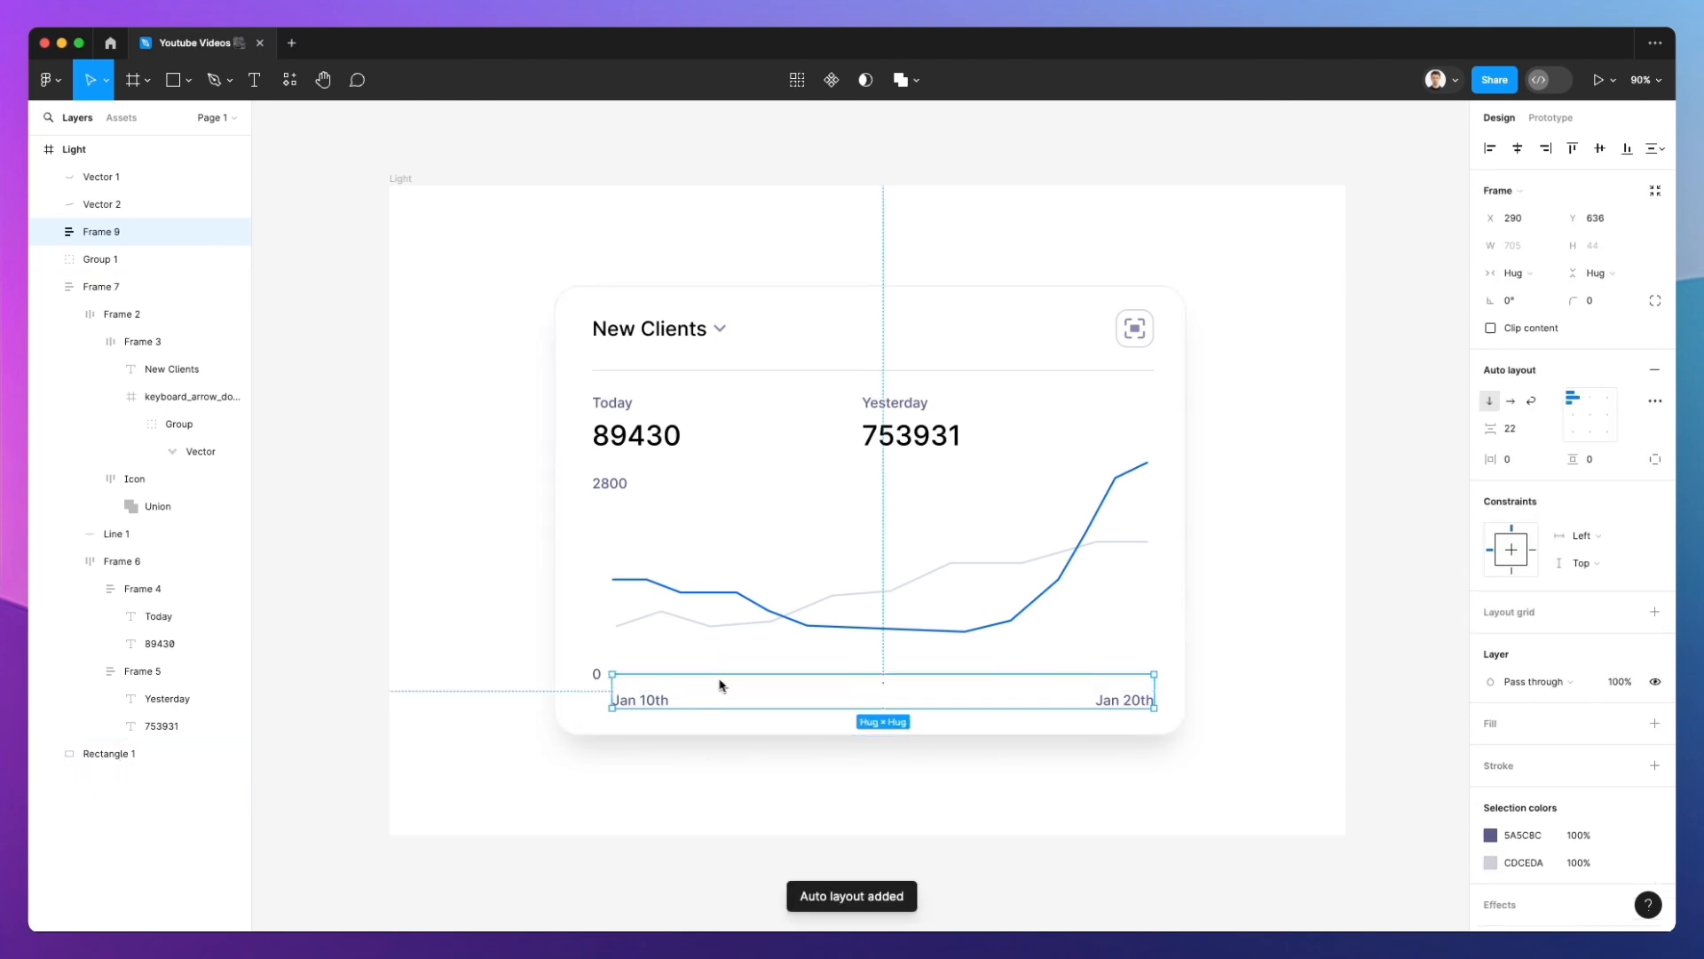
Ungroup the 2800 and 0 axis labels and put them in a vertical auto layout
{"action": "left_click", "coordinate": [598, 671]}
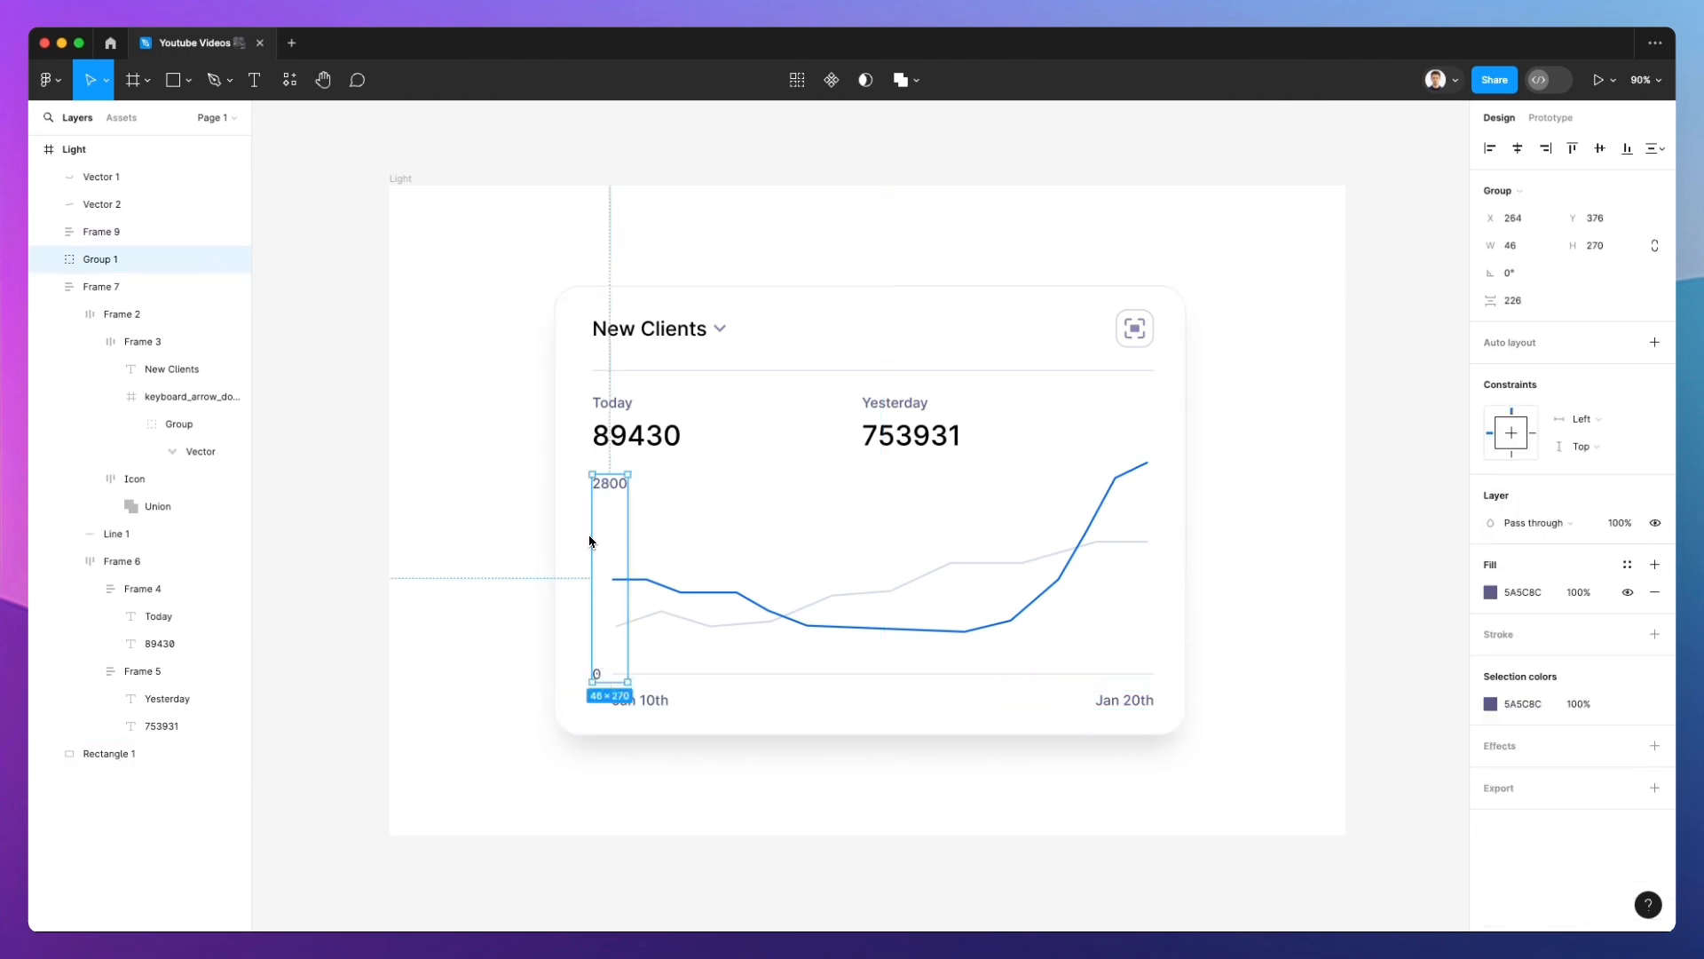
{"action": "key", "text": "super+shift+g"}
{"action": "key", "text": "shift+a"}
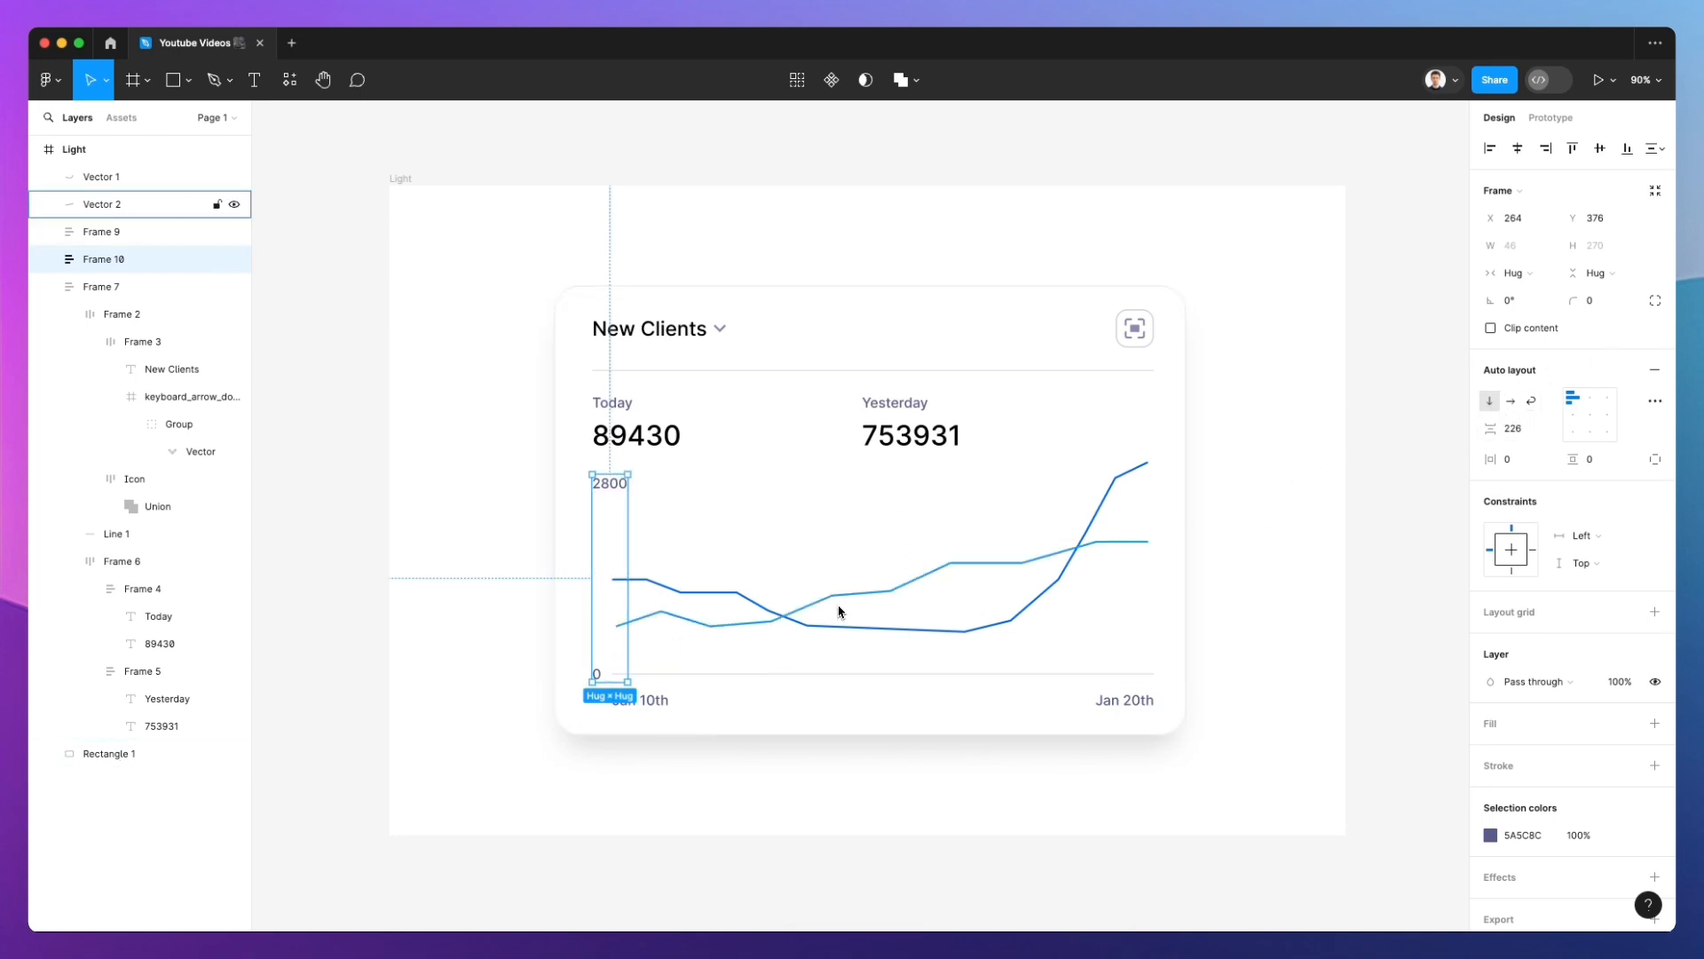
Group the chart's two lines and name the group Graph
{"action": "left_click_drag", "start_coordinate": [499, 469], "coordinate": [1082, 755]}
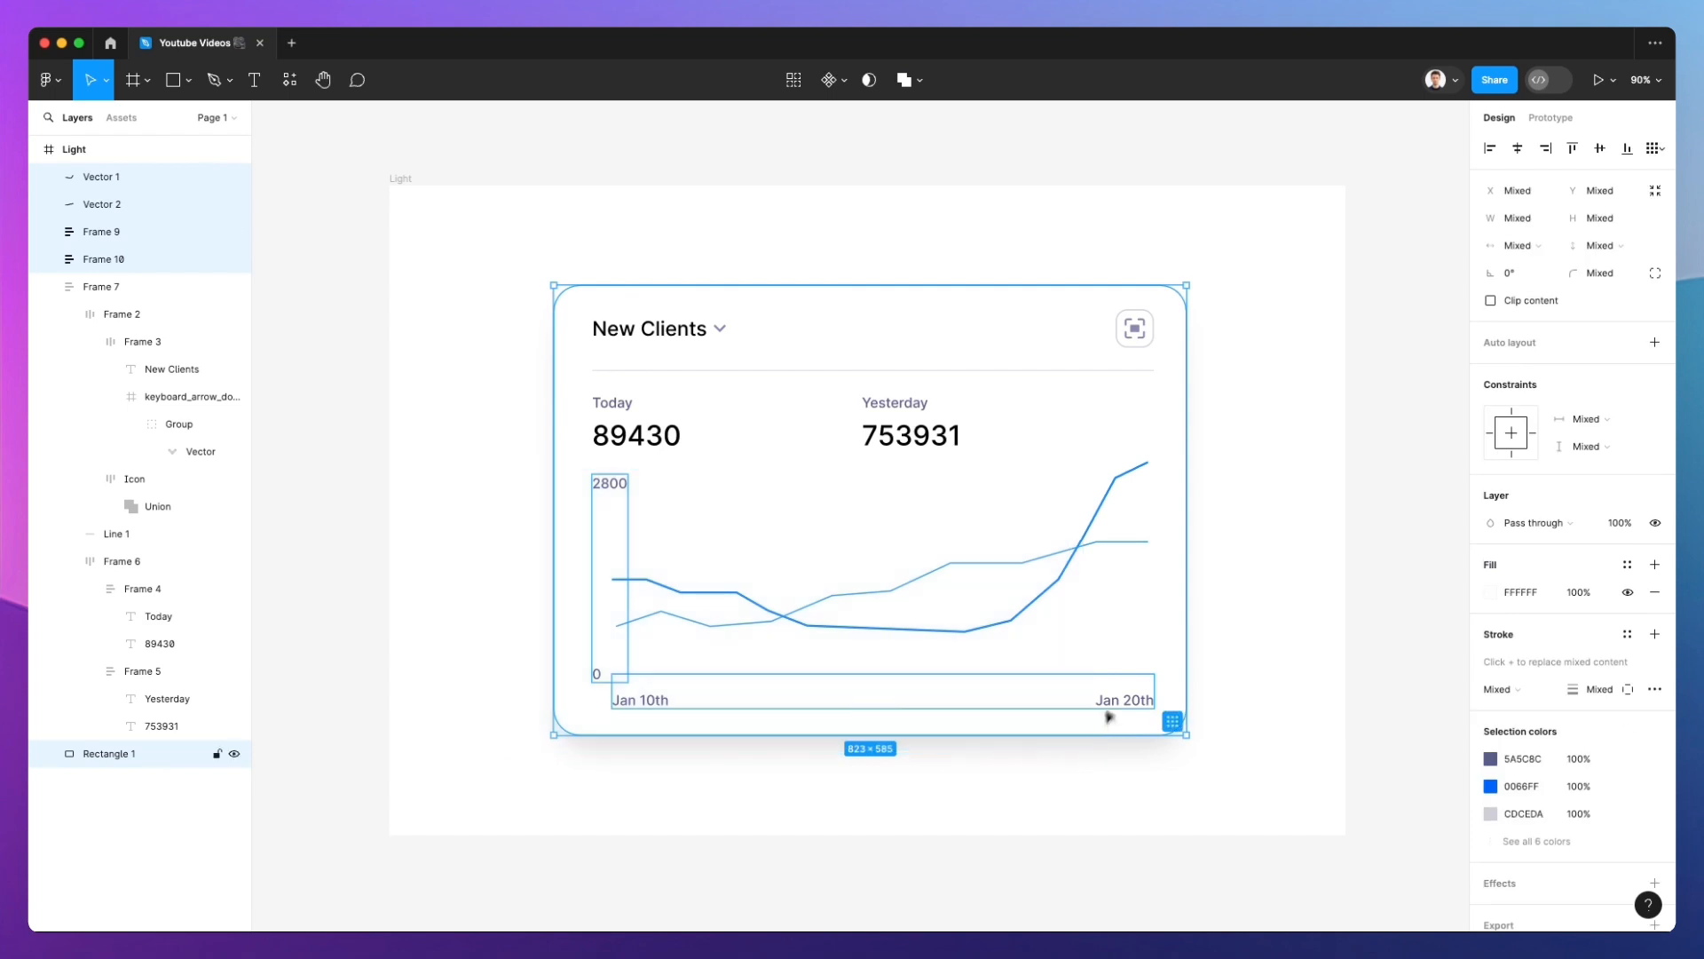
{"action": "left_click", "coordinate": [984, 565]}
{"action": "left_click", "coordinate": [1091, 528], "text": "shift"}
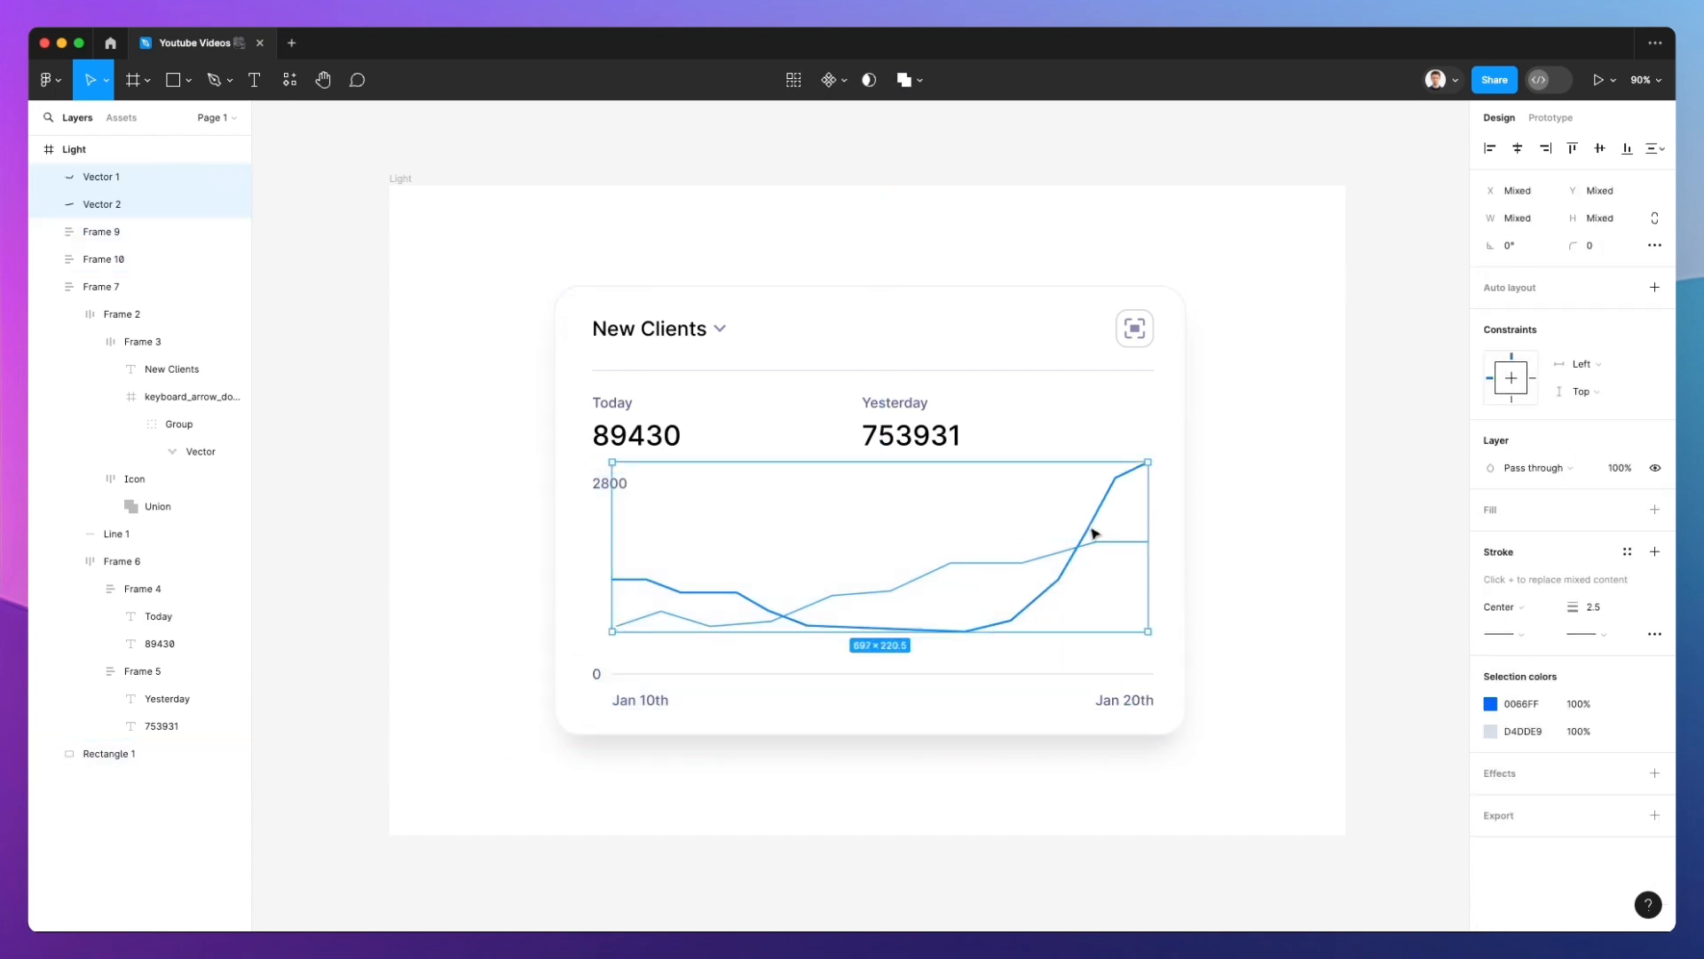
{"action": "key", "text": "super+g"}
{"action": "key", "text": "super+r"}
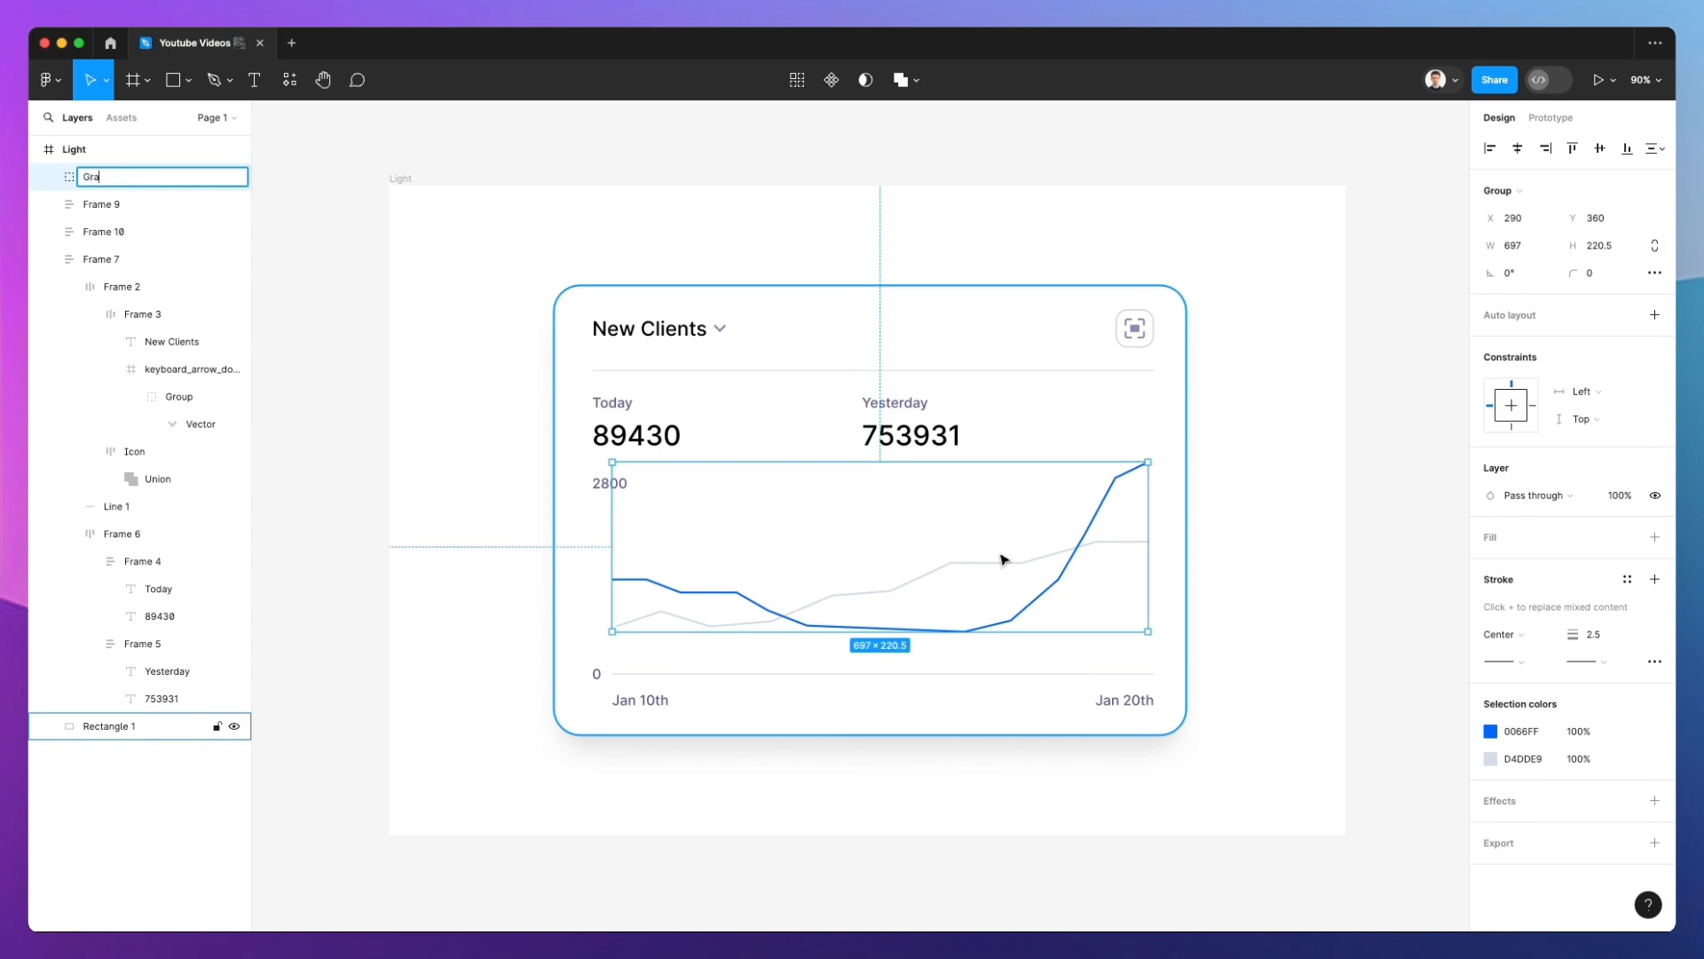
{"action": "key", "text": "Return"}
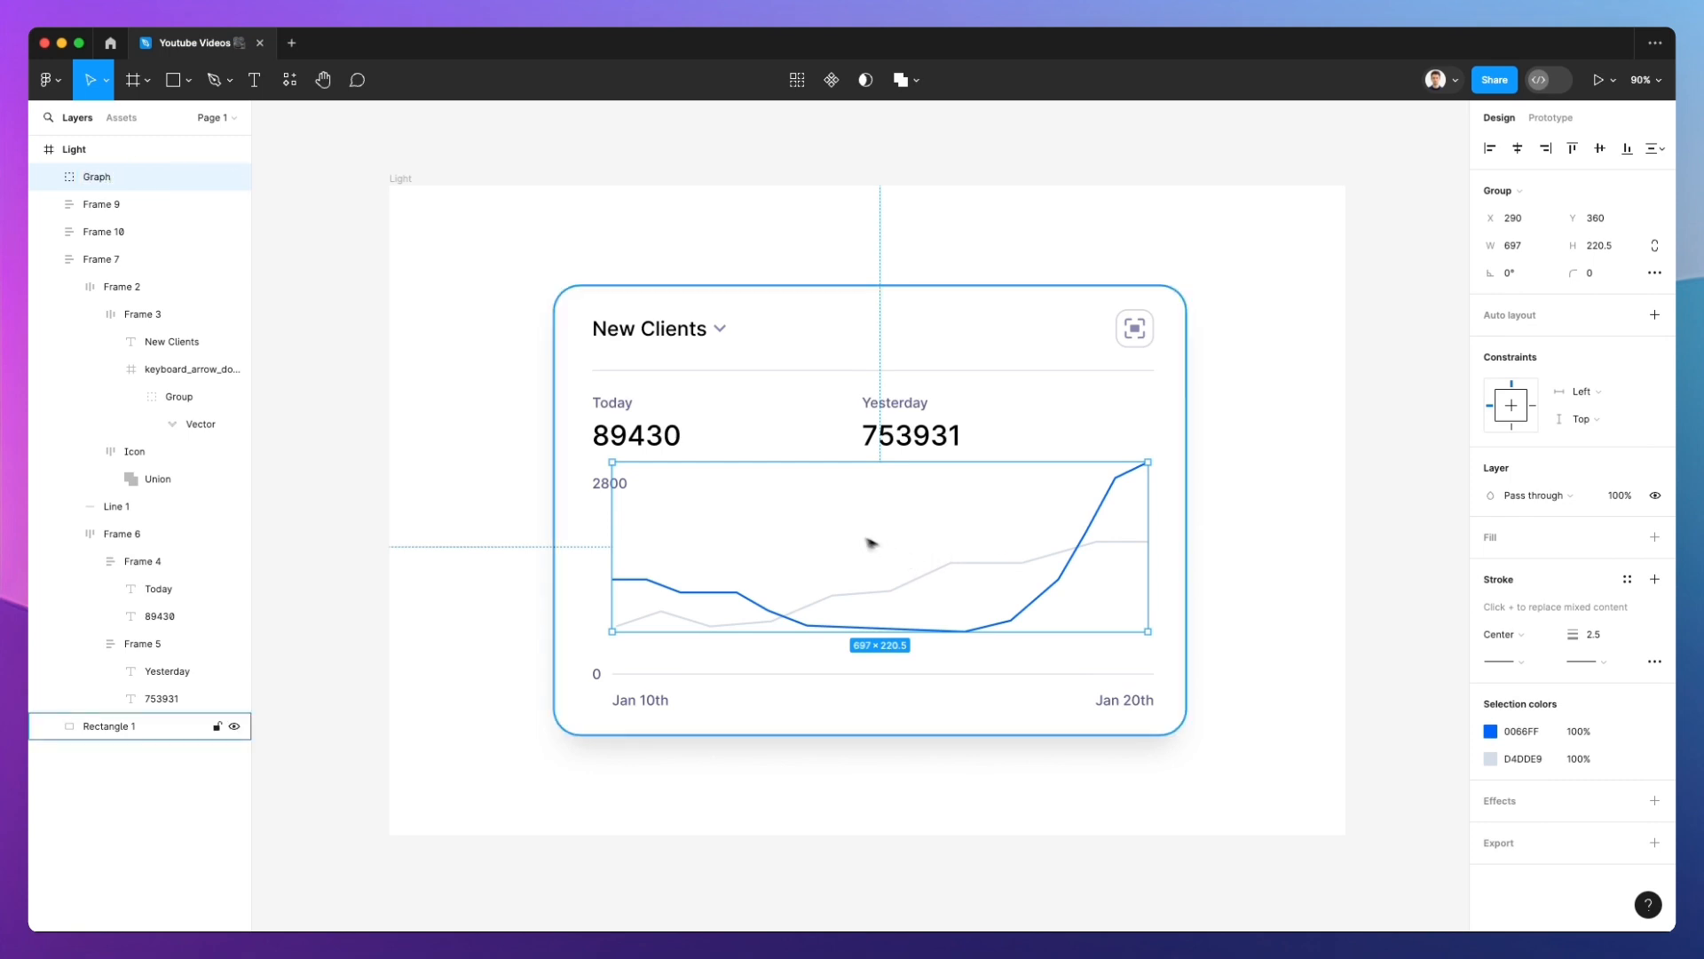
Try to combine the Graph group and both axis label frames in one auto layout
{"action": "left_click_drag", "start_coordinate": [480, 468], "coordinate": [1179, 733]}
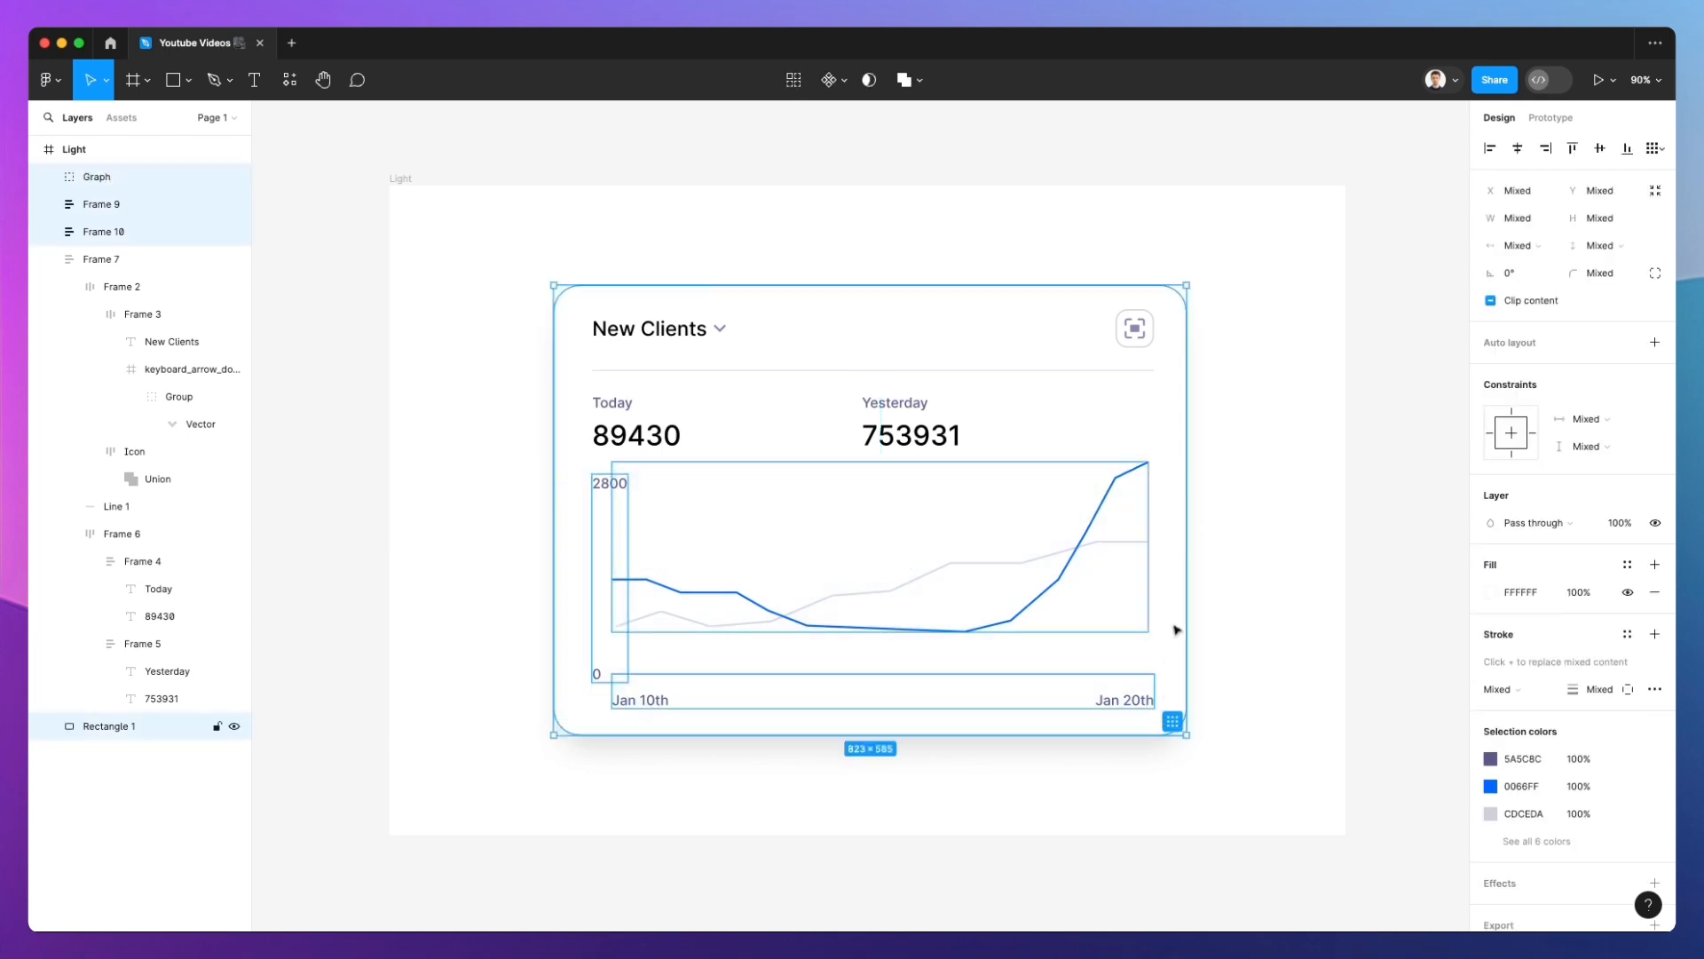
{"action": "left_click", "coordinate": [1176, 630], "text": "shift"}
{"action": "key", "text": "shift+a"}
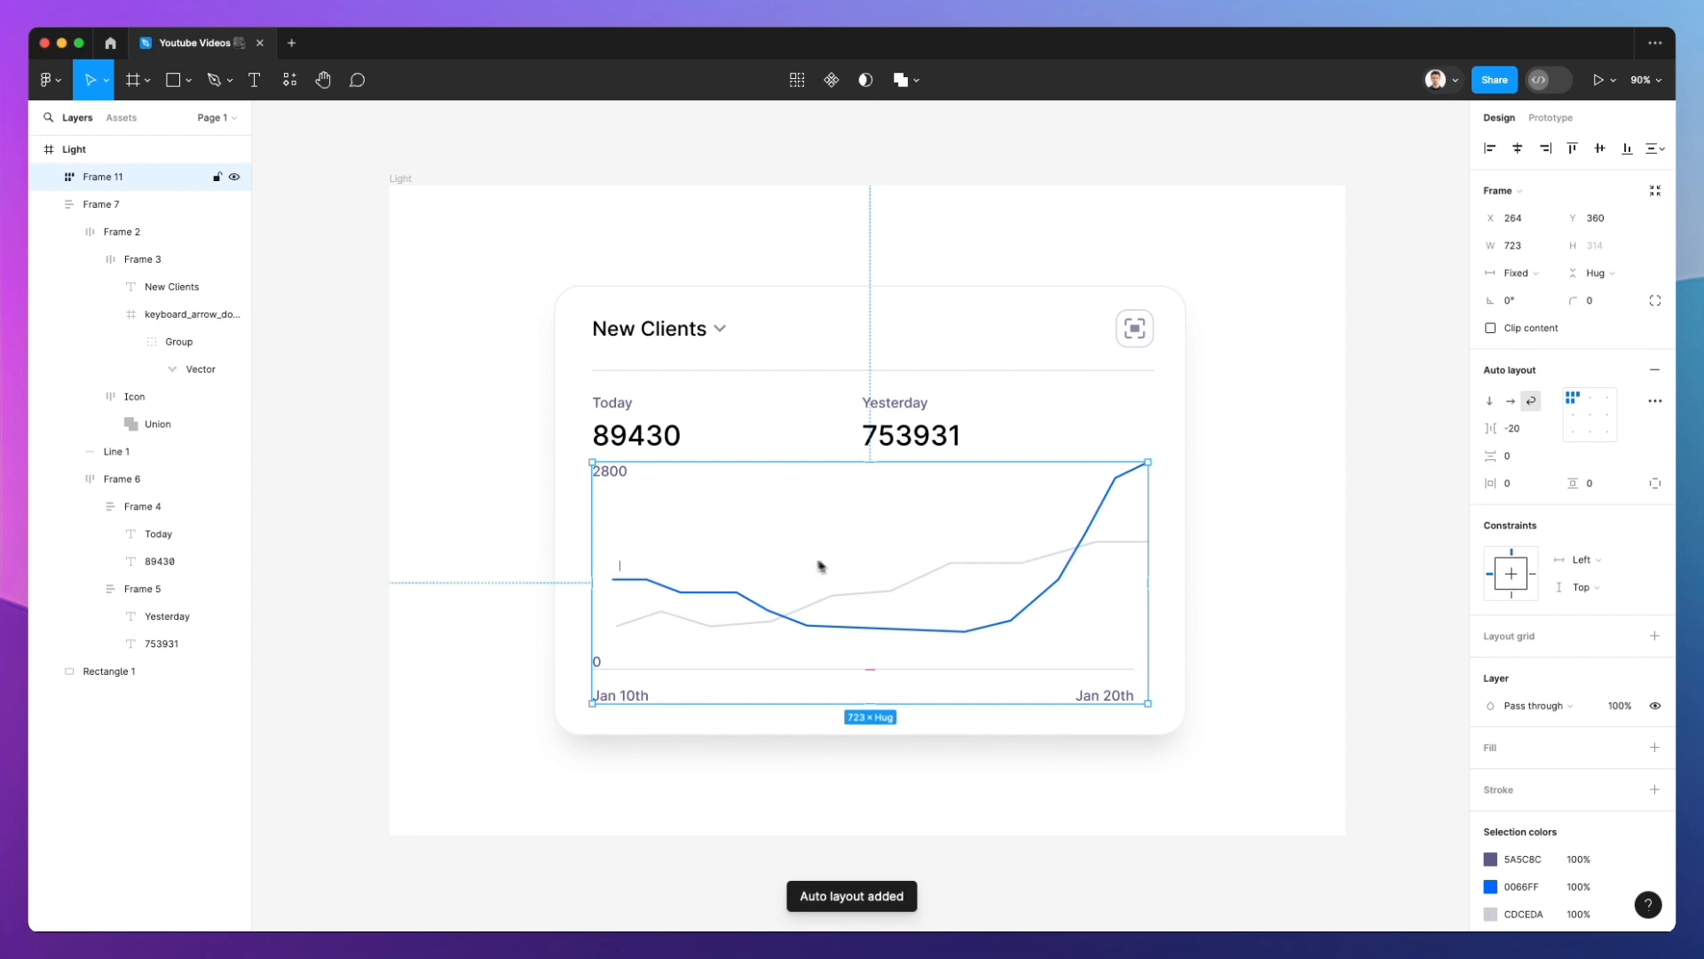
{"action": "key", "text": "super+z"}
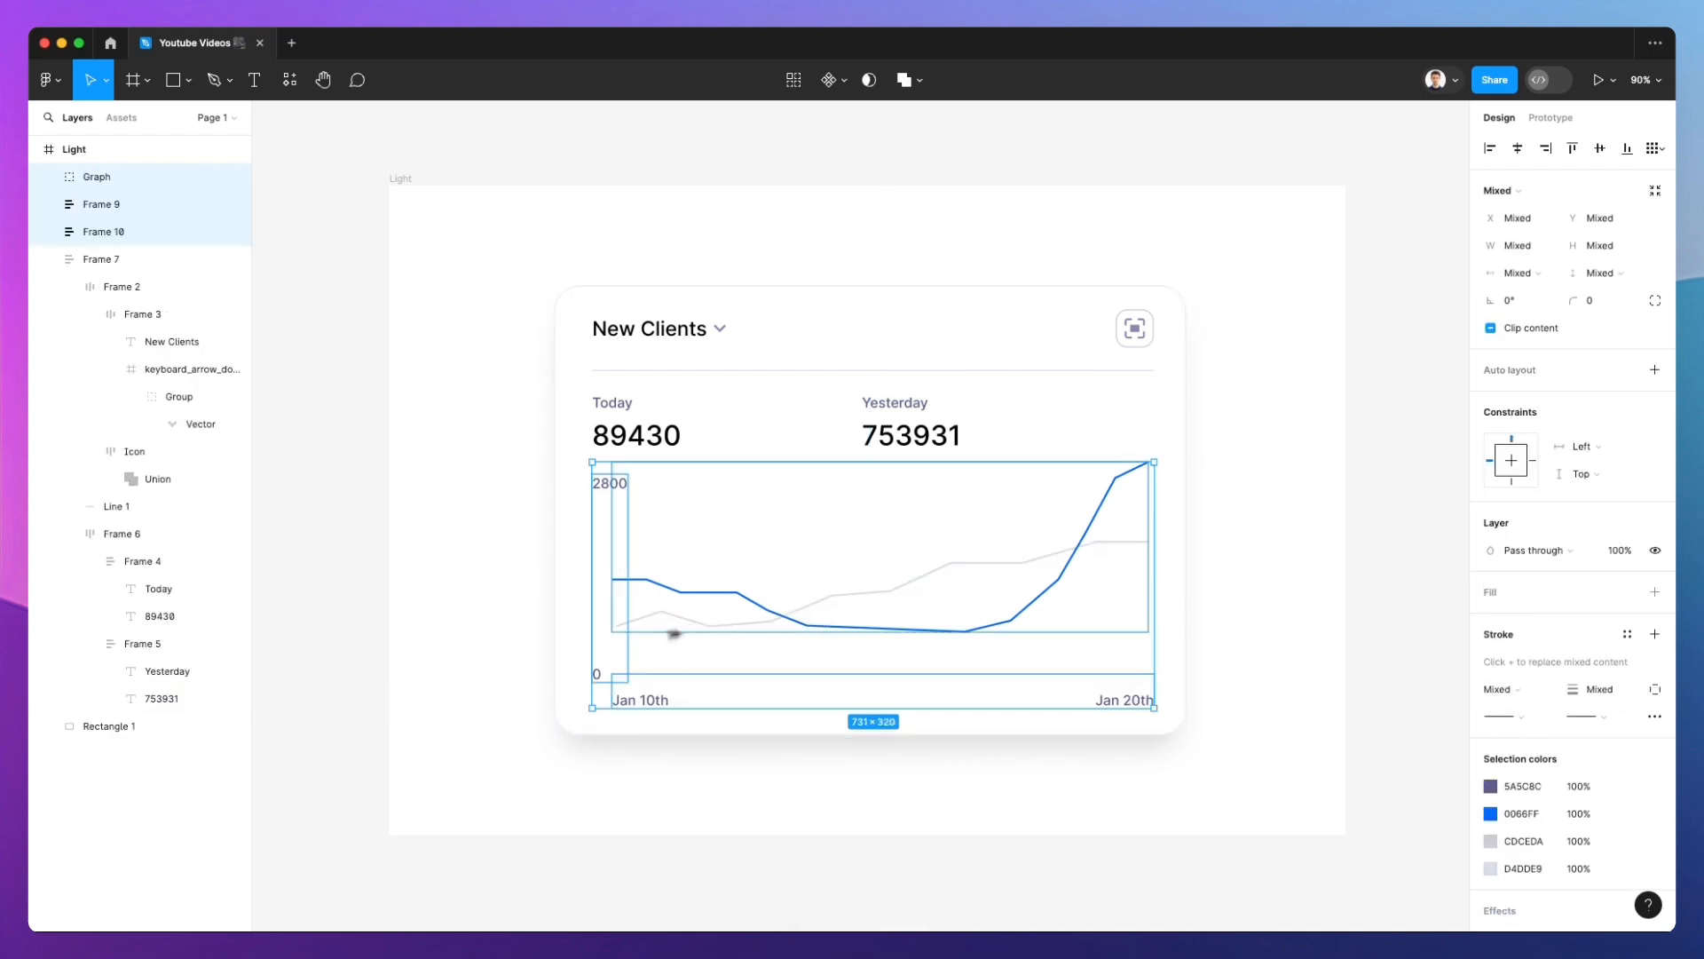
{"action": "left_click", "coordinate": [466, 588]}
Group the Graph with the date and value axis frames as one chart group
{"action": "scroll", "coordinate": [470, 570], "scroll_direction": "down", "scroll_amount": 5}
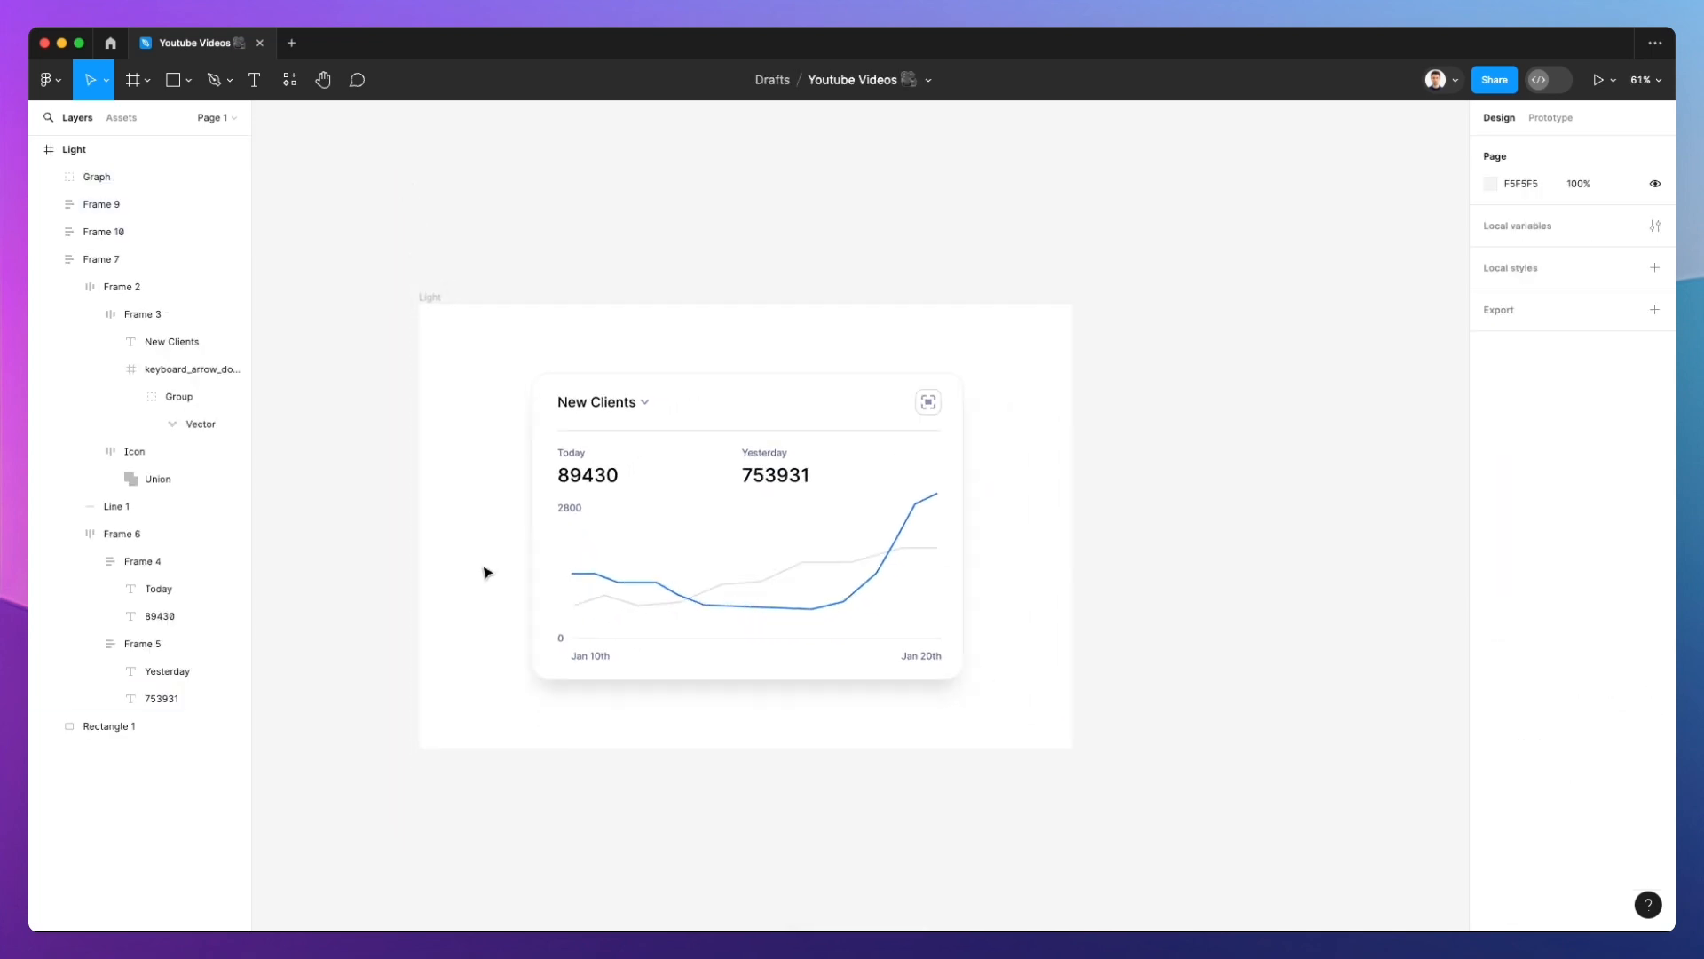
{"action": "scroll", "coordinate": [489, 537], "scroll_direction": "down", "scroll_amount": 1}
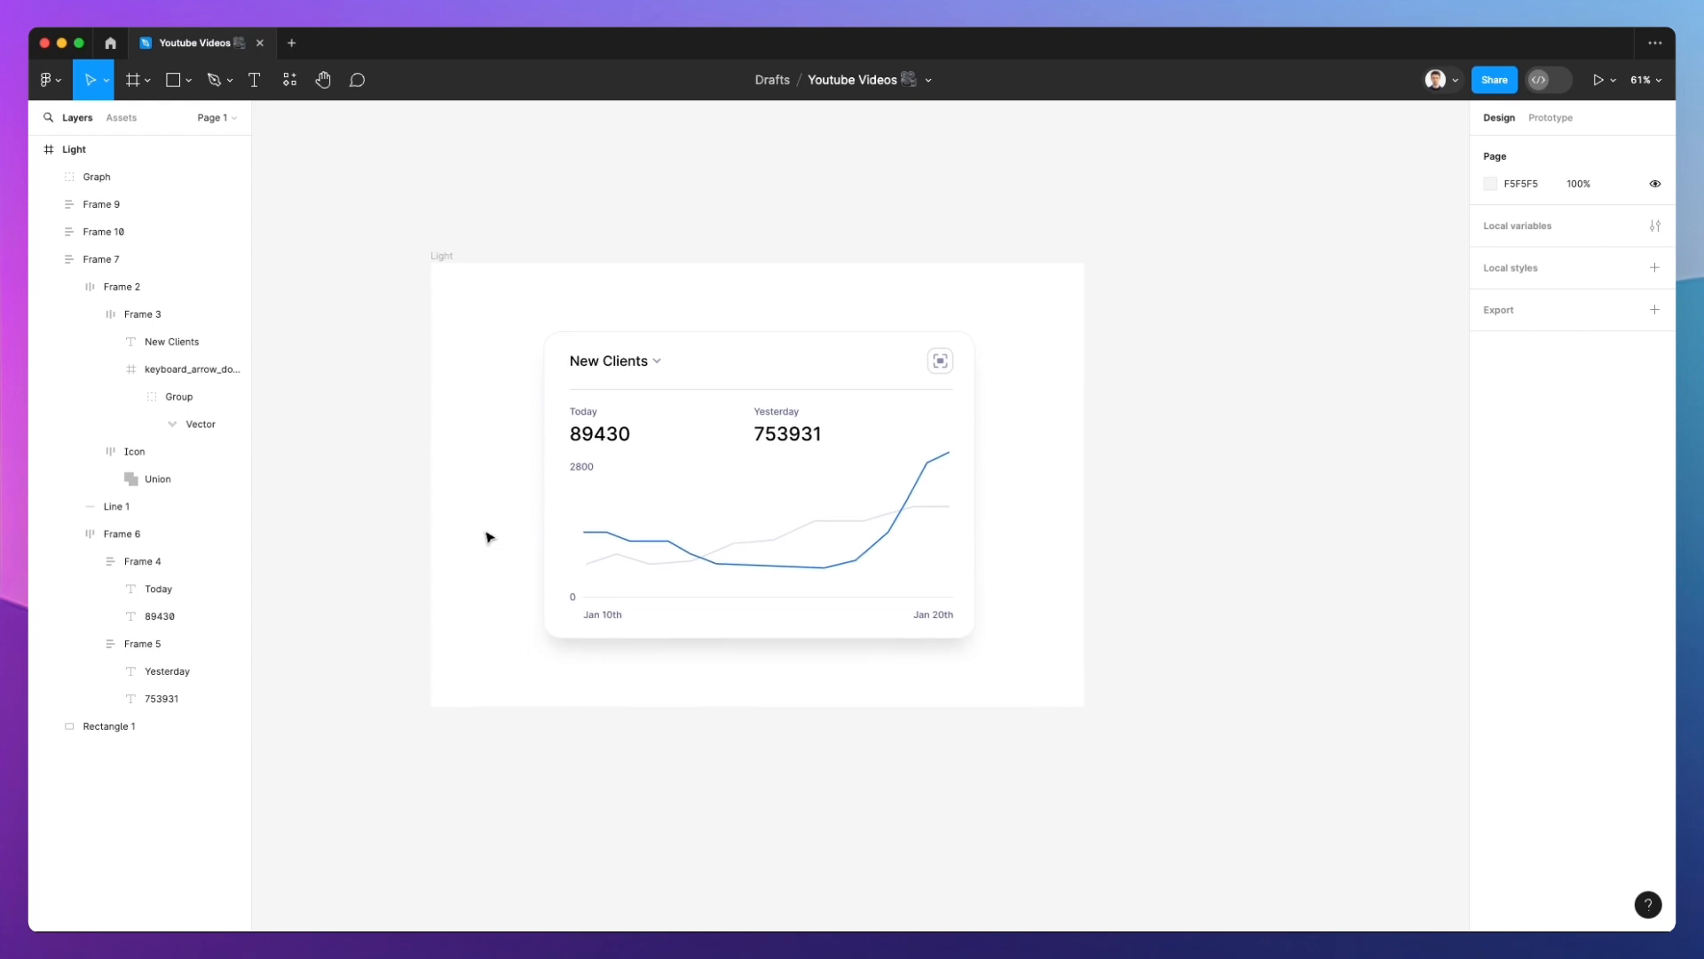
{"action": "scroll", "coordinate": [592, 462], "scroll_direction": "up", "scroll_amount": 3}
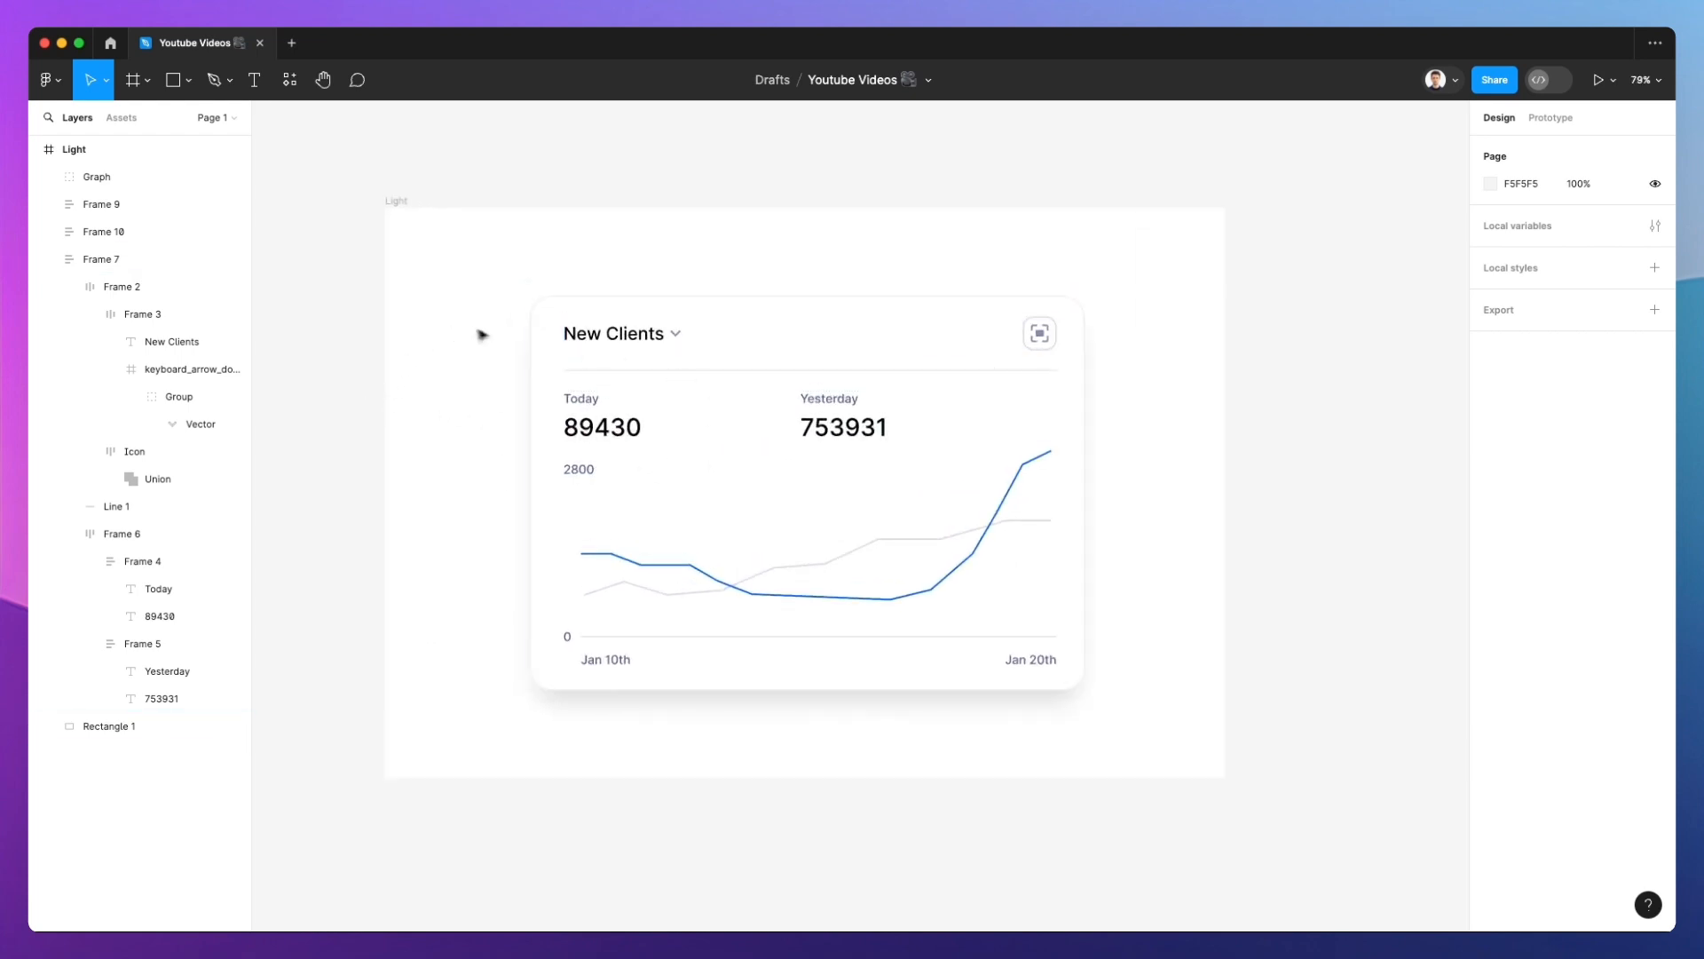
{"action": "left_click_drag", "start_coordinate": [487, 317], "coordinate": [1110, 693]}
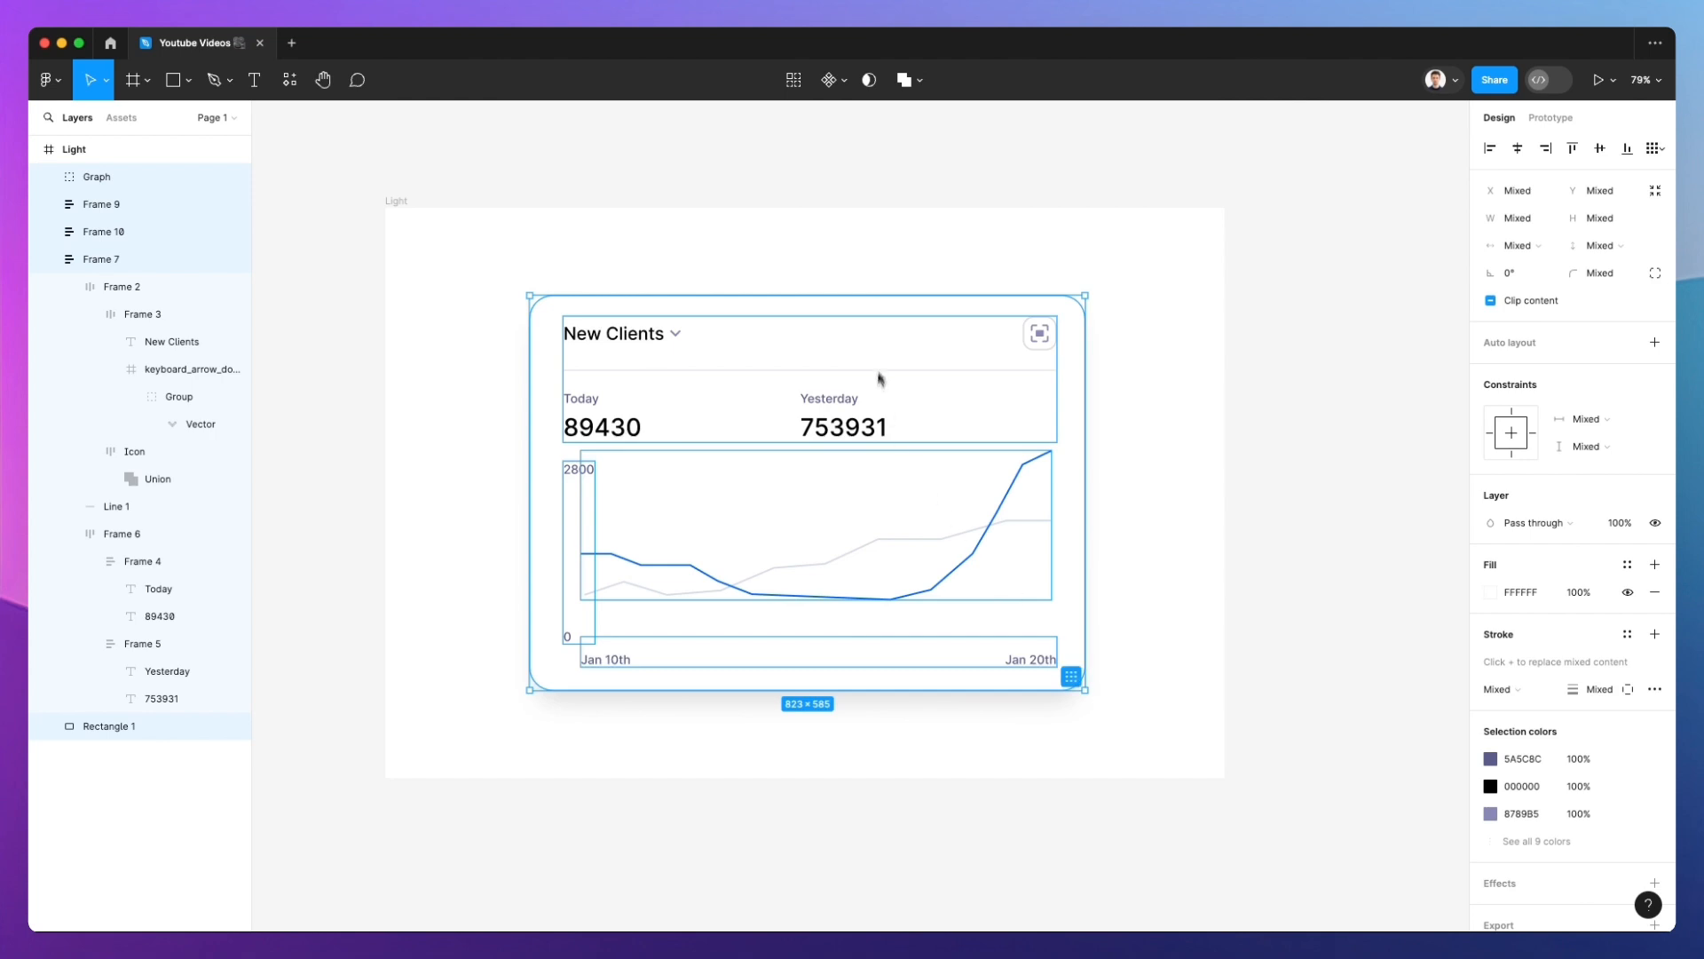
{"action": "left_click", "coordinate": [1176, 512]}
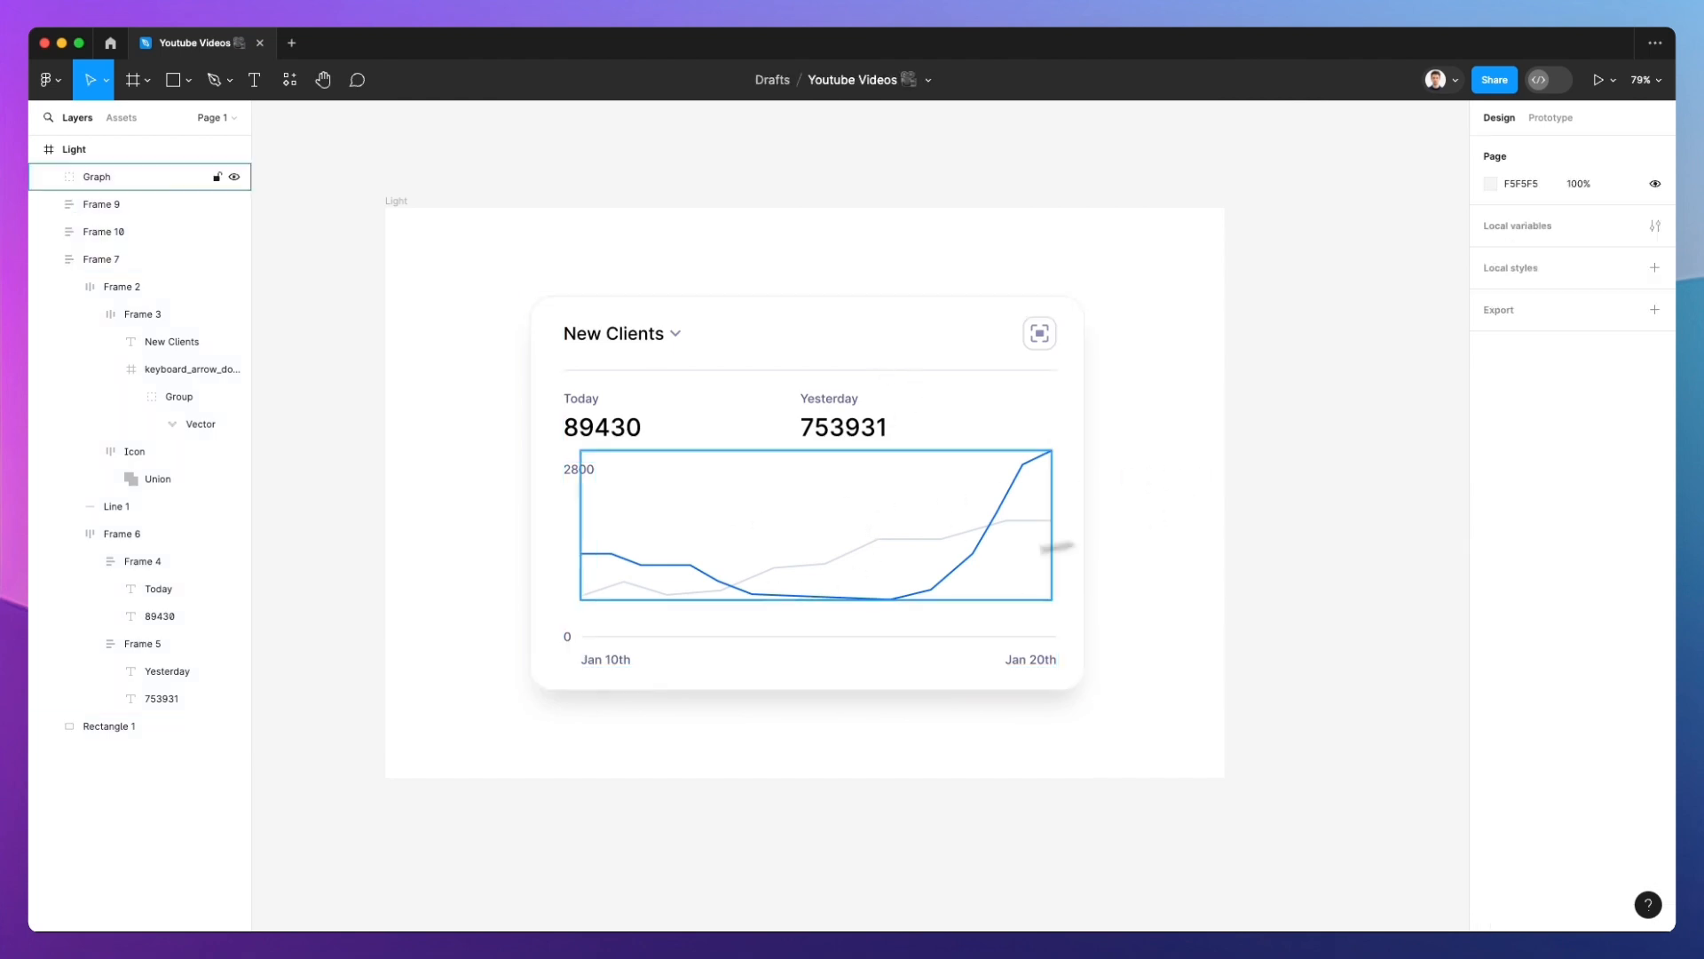
{"action": "left_click_drag", "start_coordinate": [487, 457], "coordinate": [1012, 685]}
{"action": "key", "text": "super+g"}
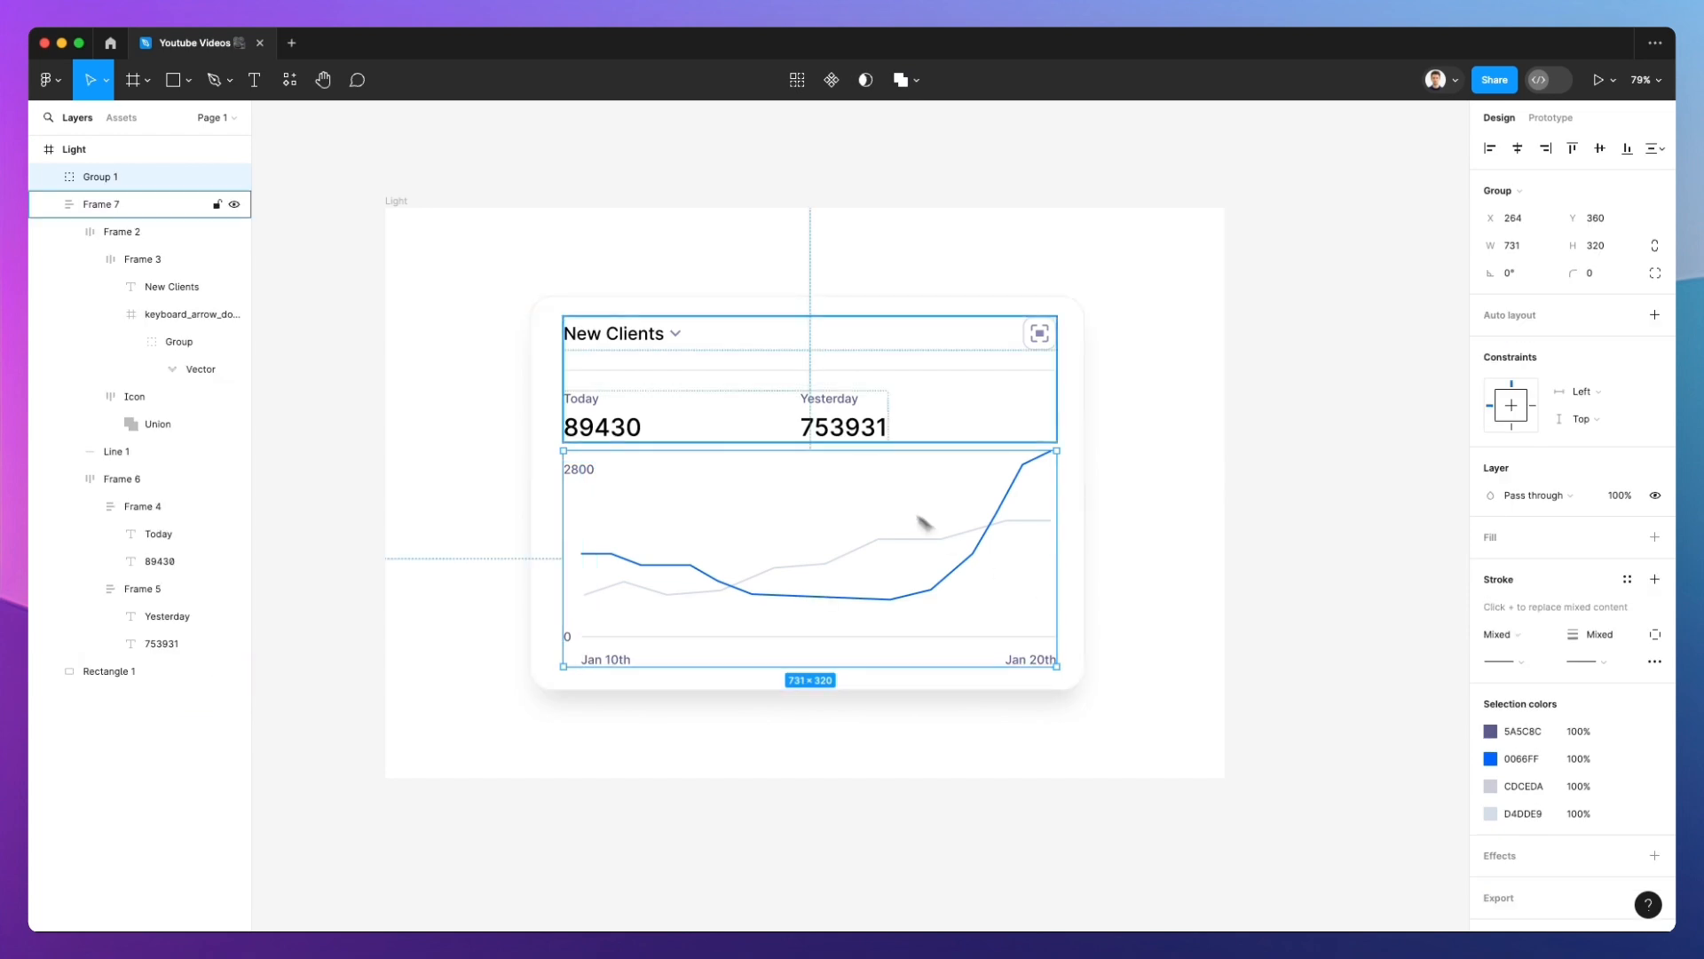
Combine the header and counts frame with the chart group in a vertical auto layout
{"action": "left_click", "coordinate": [693, 400]}
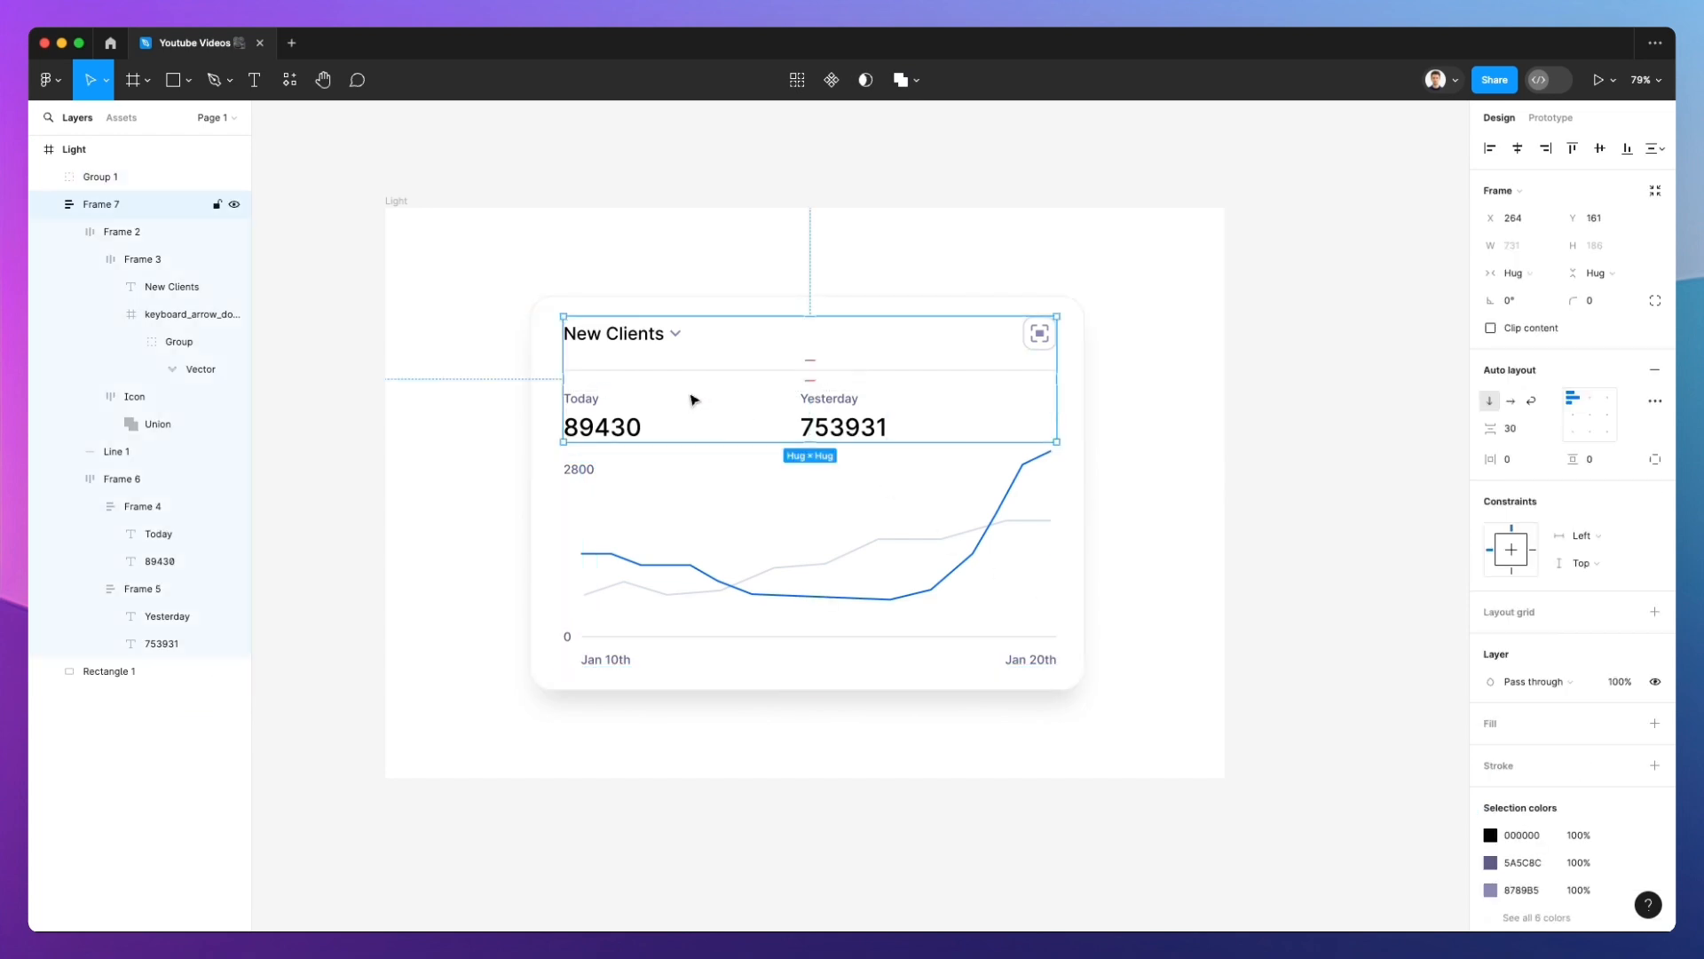
{"action": "left_click", "coordinate": [874, 561], "text": "shift"}
{"action": "key", "text": "shift+a"}
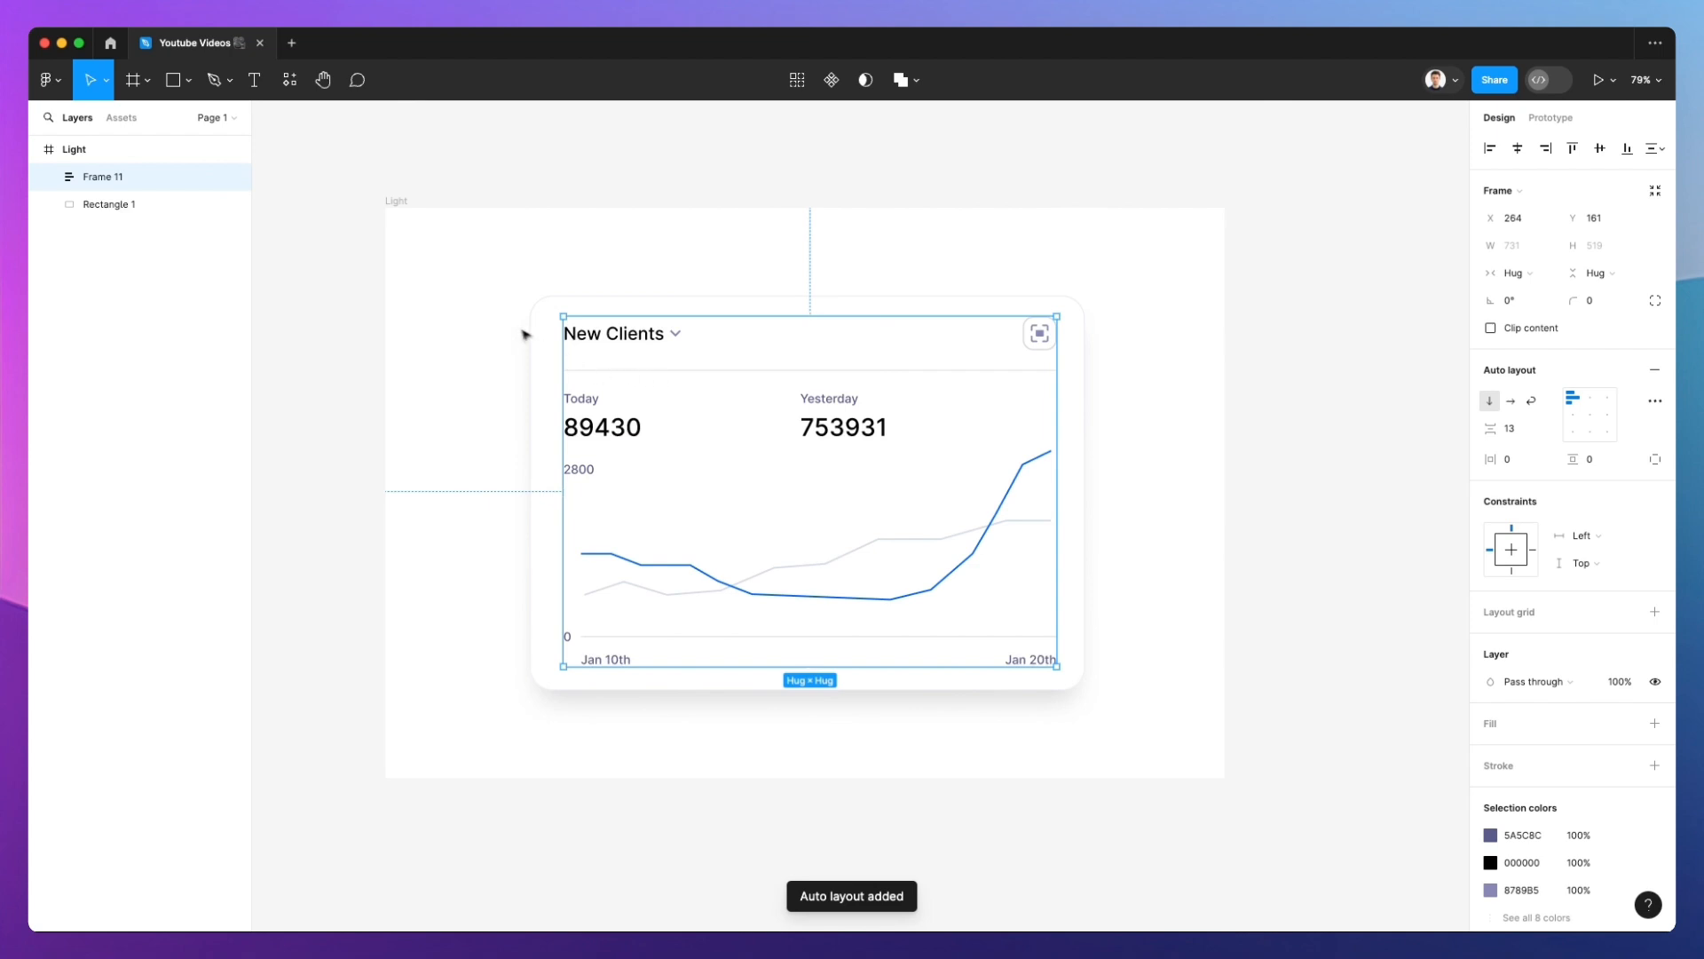
Try narrowing the card content and background rectangle together to about 800 wide
{"action": "left_click", "coordinate": [475, 303]}
{"action": "left_click_drag", "start_coordinate": [462, 274], "coordinate": [1158, 697]}
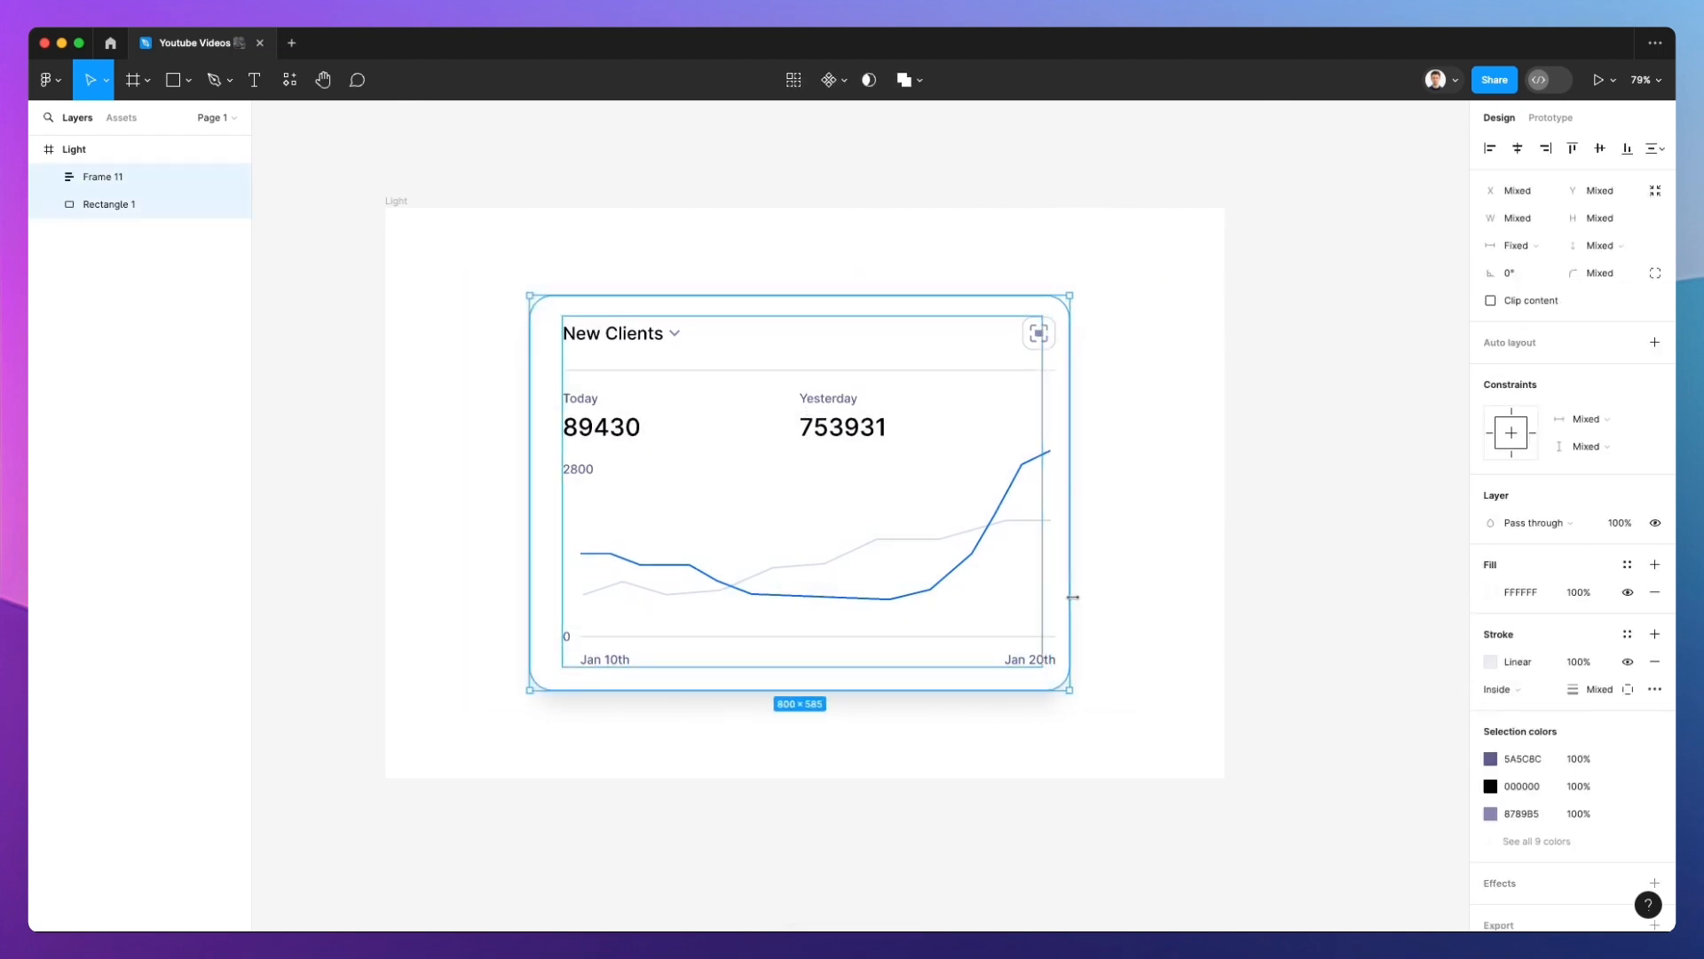
{"action": "left_click_drag", "start_coordinate": [1072, 597], "coordinate": [1085, 600]}
{"action": "left_click", "coordinate": [1115, 556]}
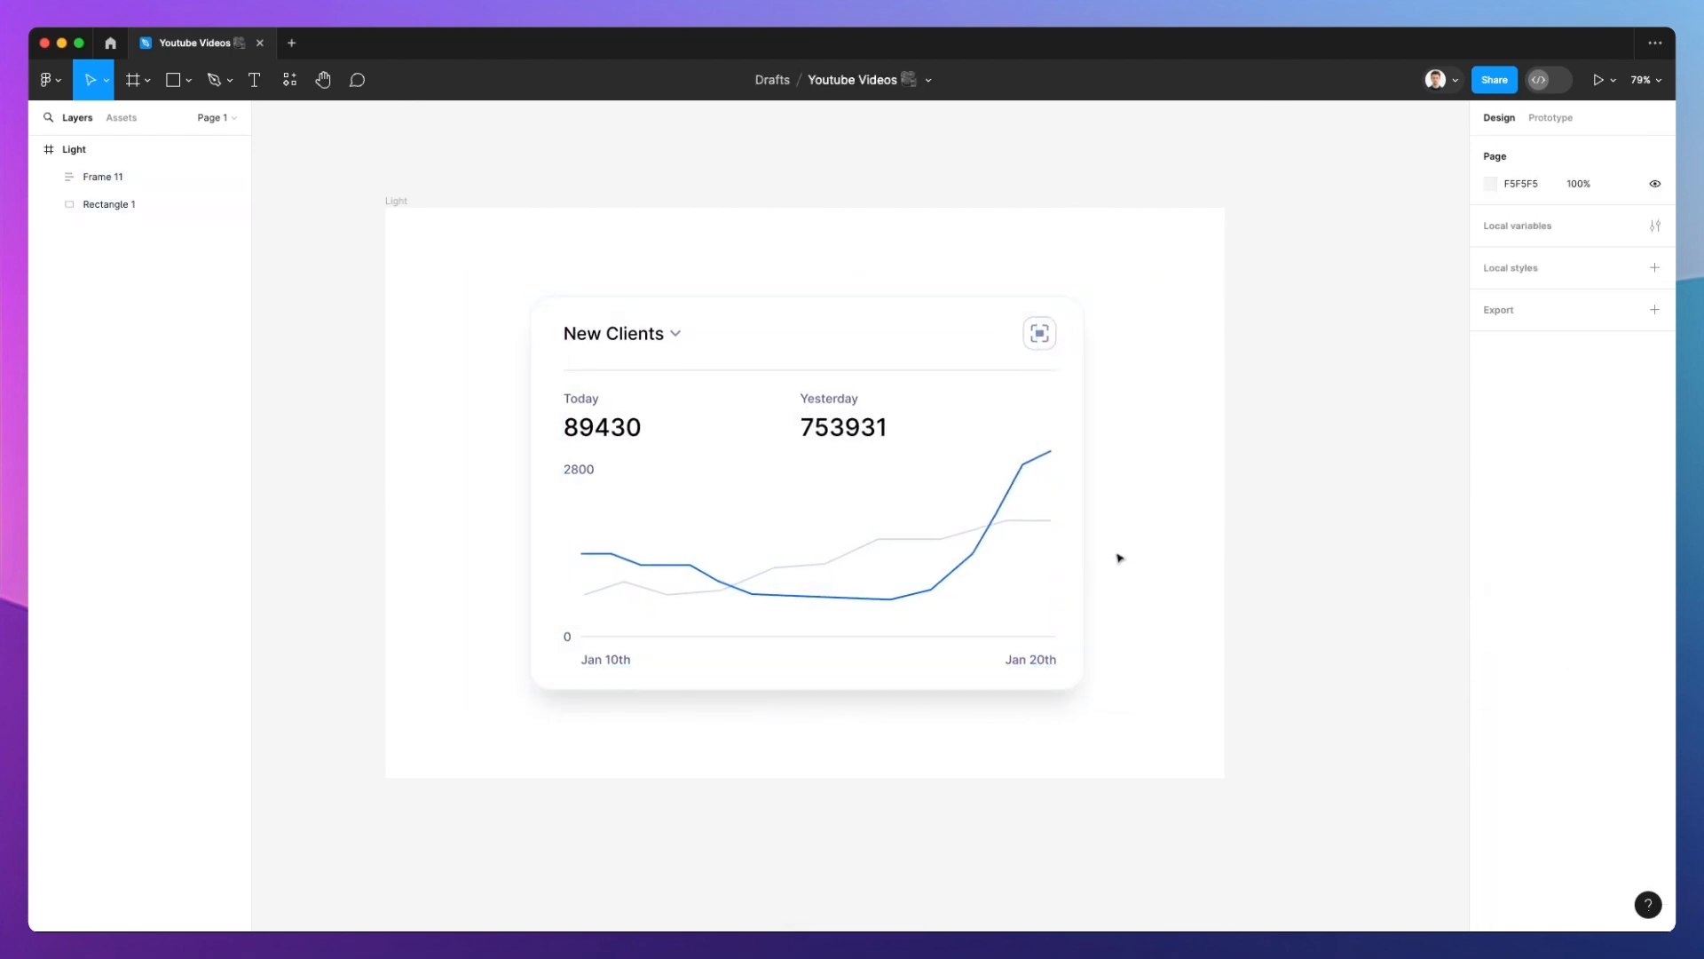
Turn the card content and background rectangle into one auto layout frame and center it horizontally and vertically in the Light frame
{"action": "scroll", "coordinate": [1121, 548], "scroll_direction": "down", "scroll_amount": 3}
{"action": "left_click_drag", "start_coordinate": [568, 336], "coordinate": [1209, 802]}
{"action": "key", "text": "shift+a"}
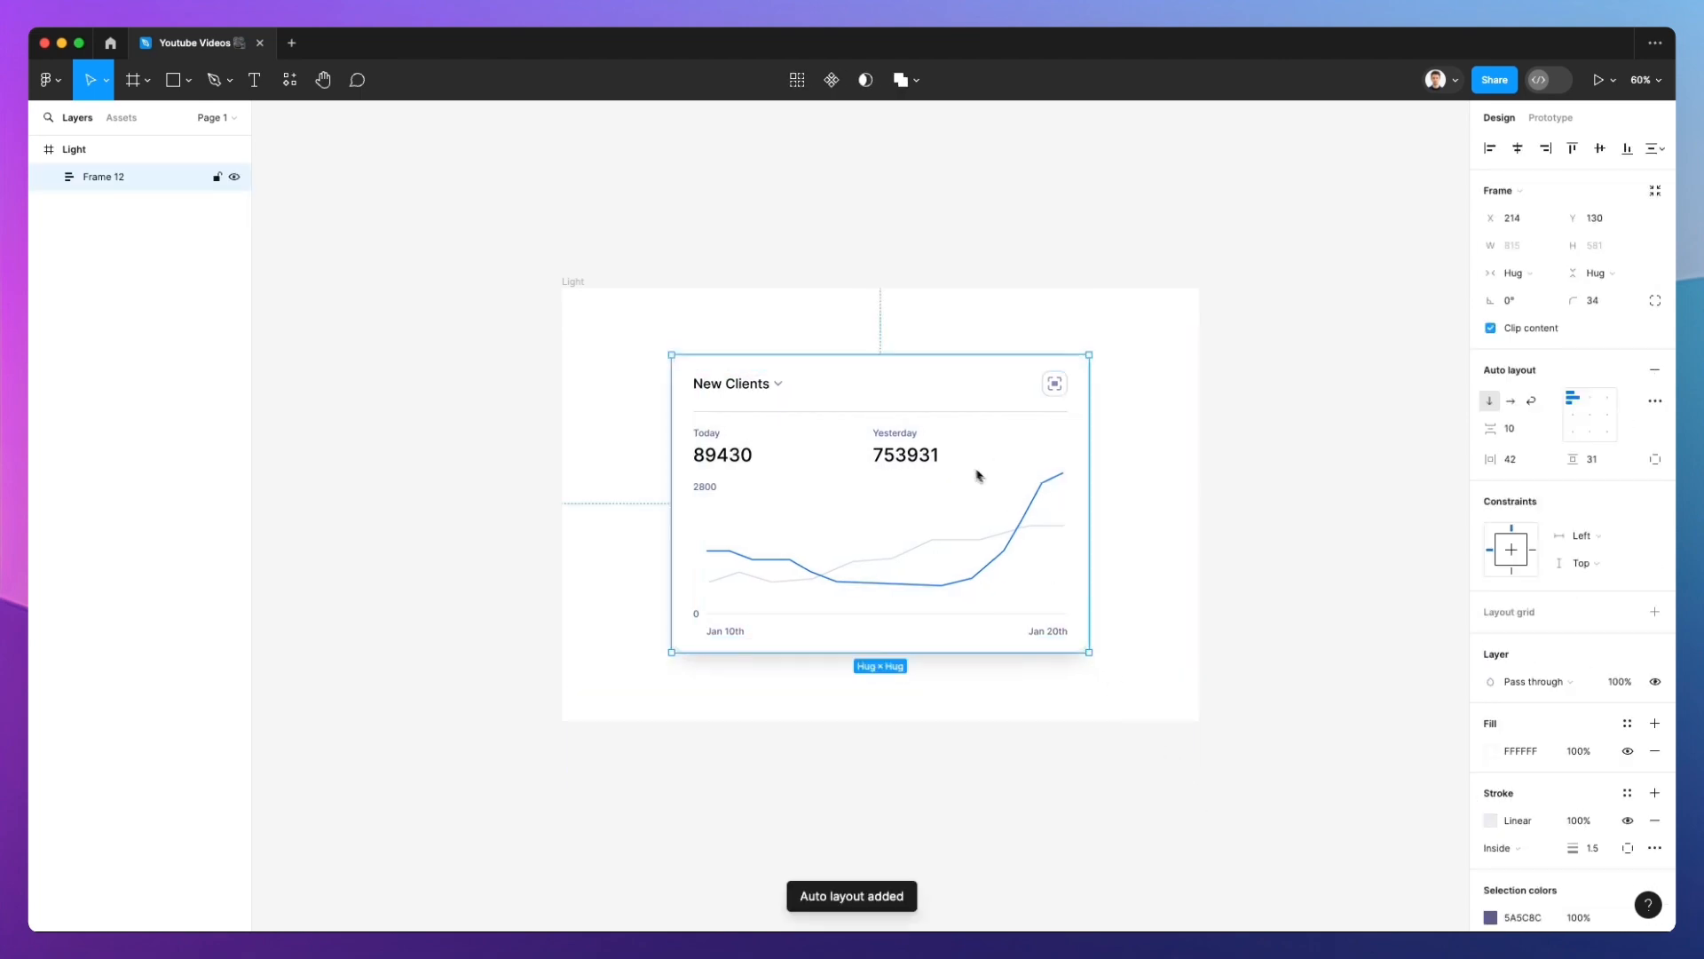
{"action": "left_click", "coordinate": [1517, 149]}
{"action": "left_click", "coordinate": [1600, 150]}
{"action": "left_click", "coordinate": [1316, 403]}
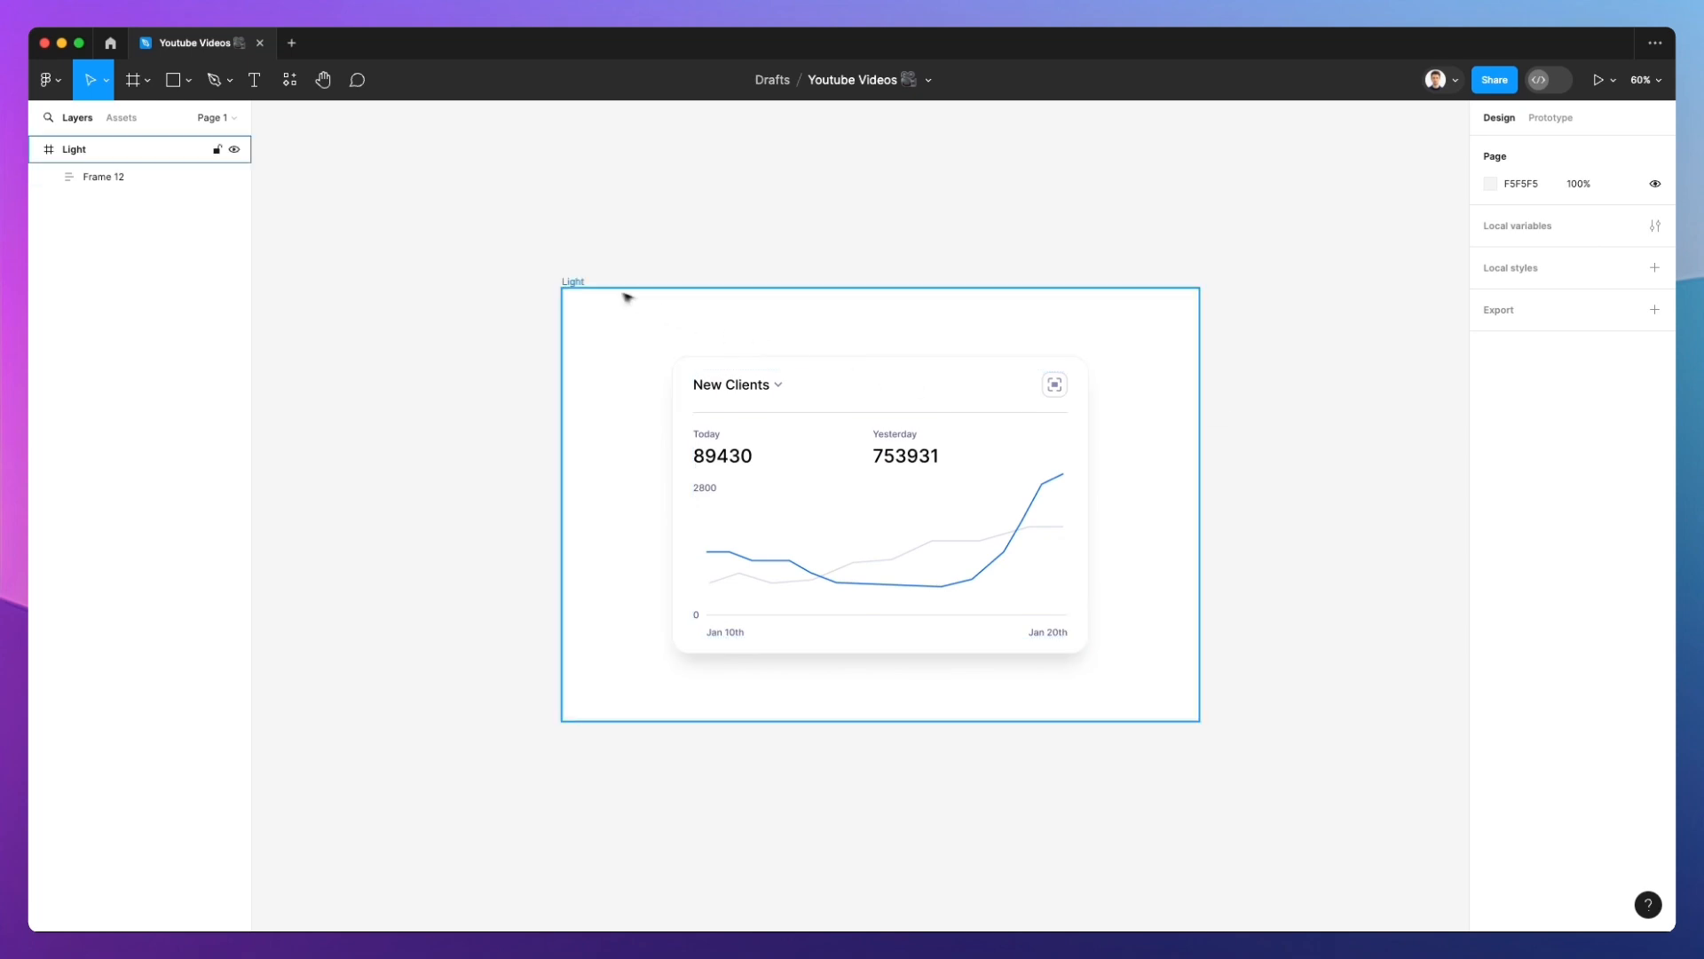
Duplicate the Light frame beside the original at the same height
{"action": "left_click", "coordinate": [627, 331]}
{"action": "scroll", "coordinate": [644, 355], "scroll_direction": "down", "scroll_amount": 3}
{"action": "left_click_drag", "start_coordinate": [651, 369], "coordinate": [1181, 372]}
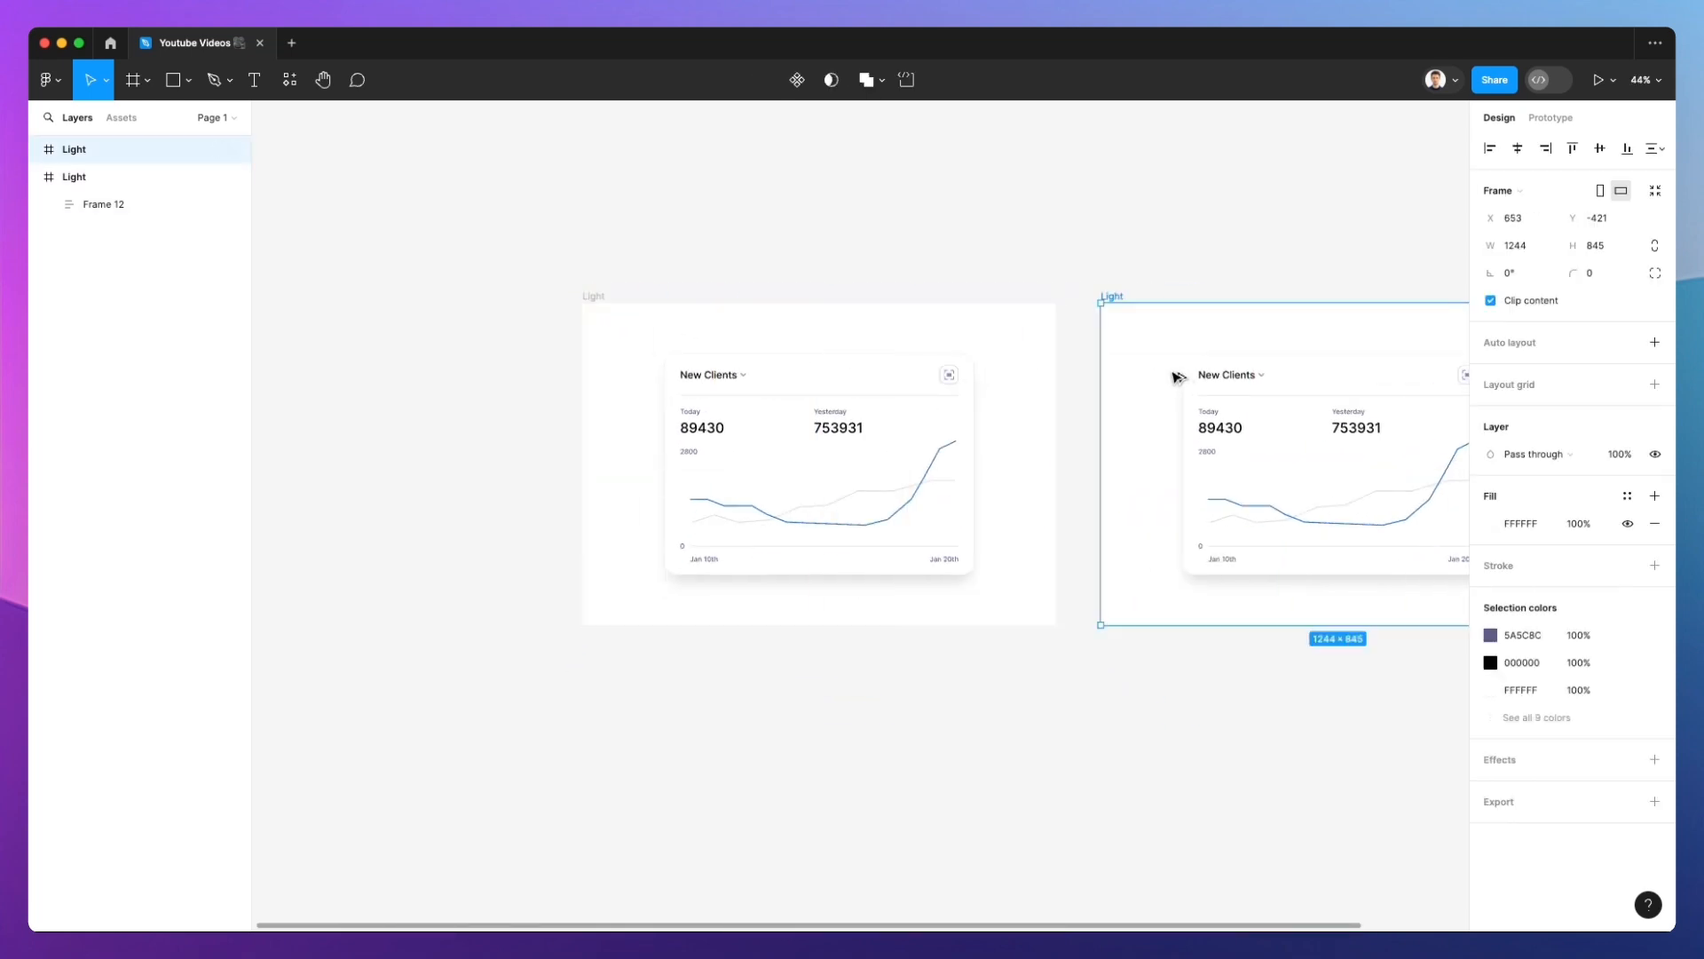
Move the duplicated Light frame closer to the original, to X 569 at the same height
{"action": "scroll", "coordinate": [1179, 373], "scroll_direction": "right", "scroll_amount": 5}
{"action": "left_click", "coordinate": [1145, 210]}
{"action": "scroll", "coordinate": [1154, 209], "scroll_direction": "up", "scroll_amount": 2}
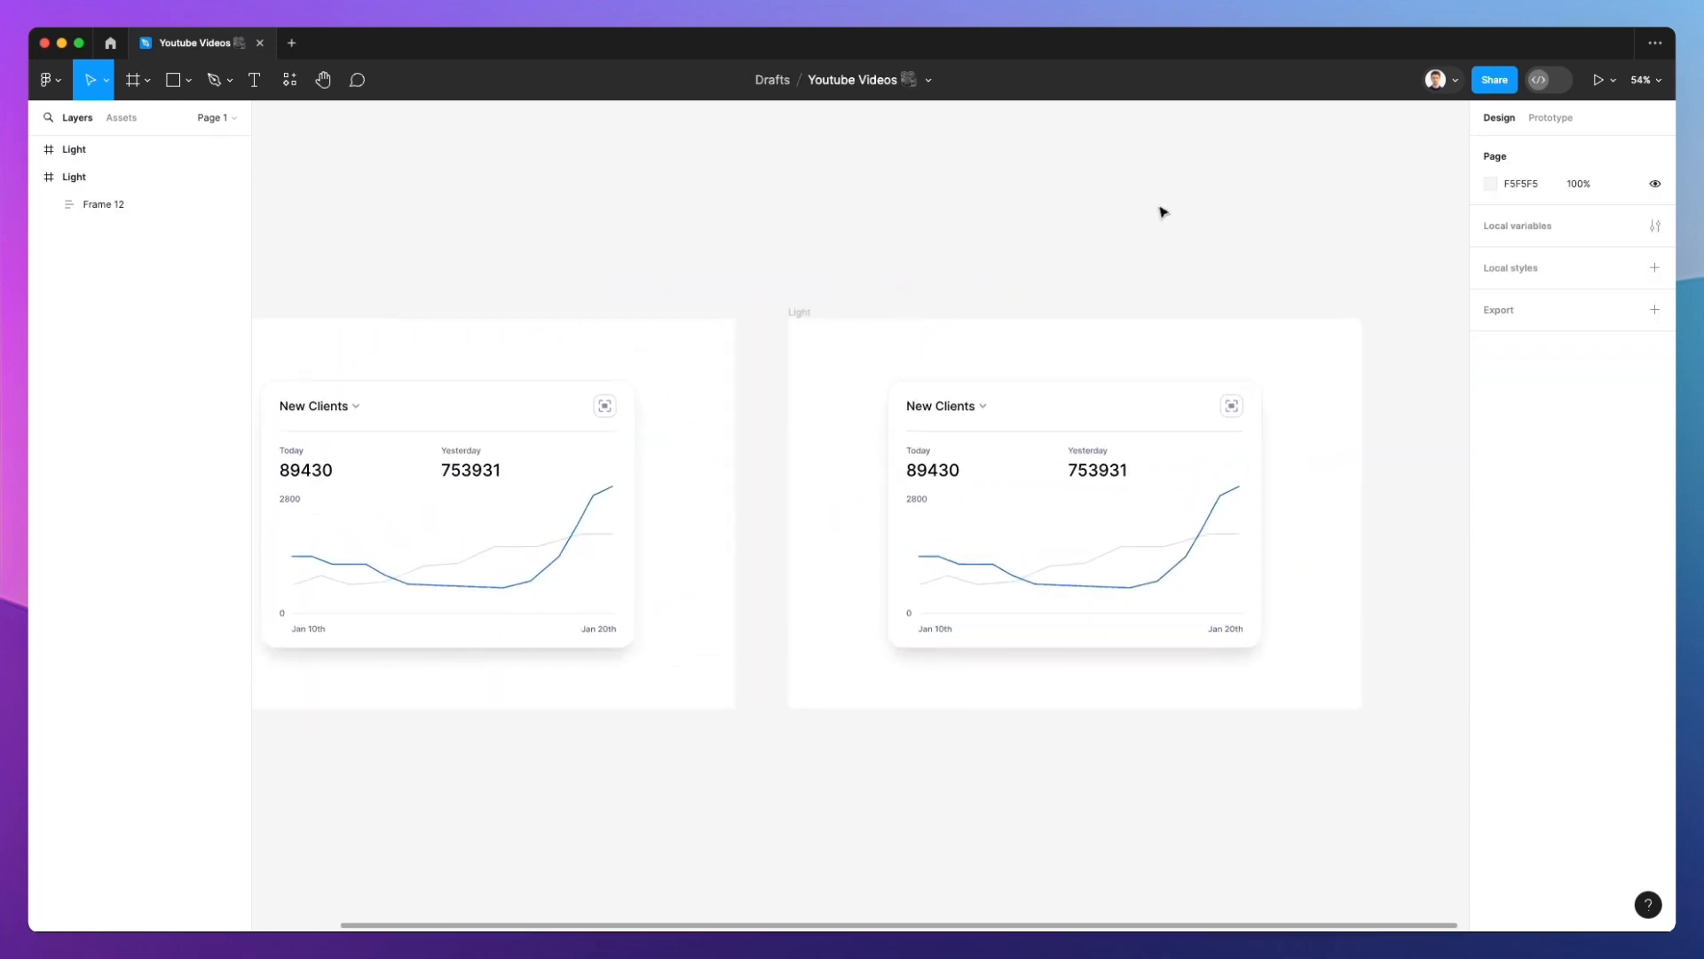
{"action": "left_click_drag", "start_coordinate": [807, 308], "coordinate": [804, 351]}
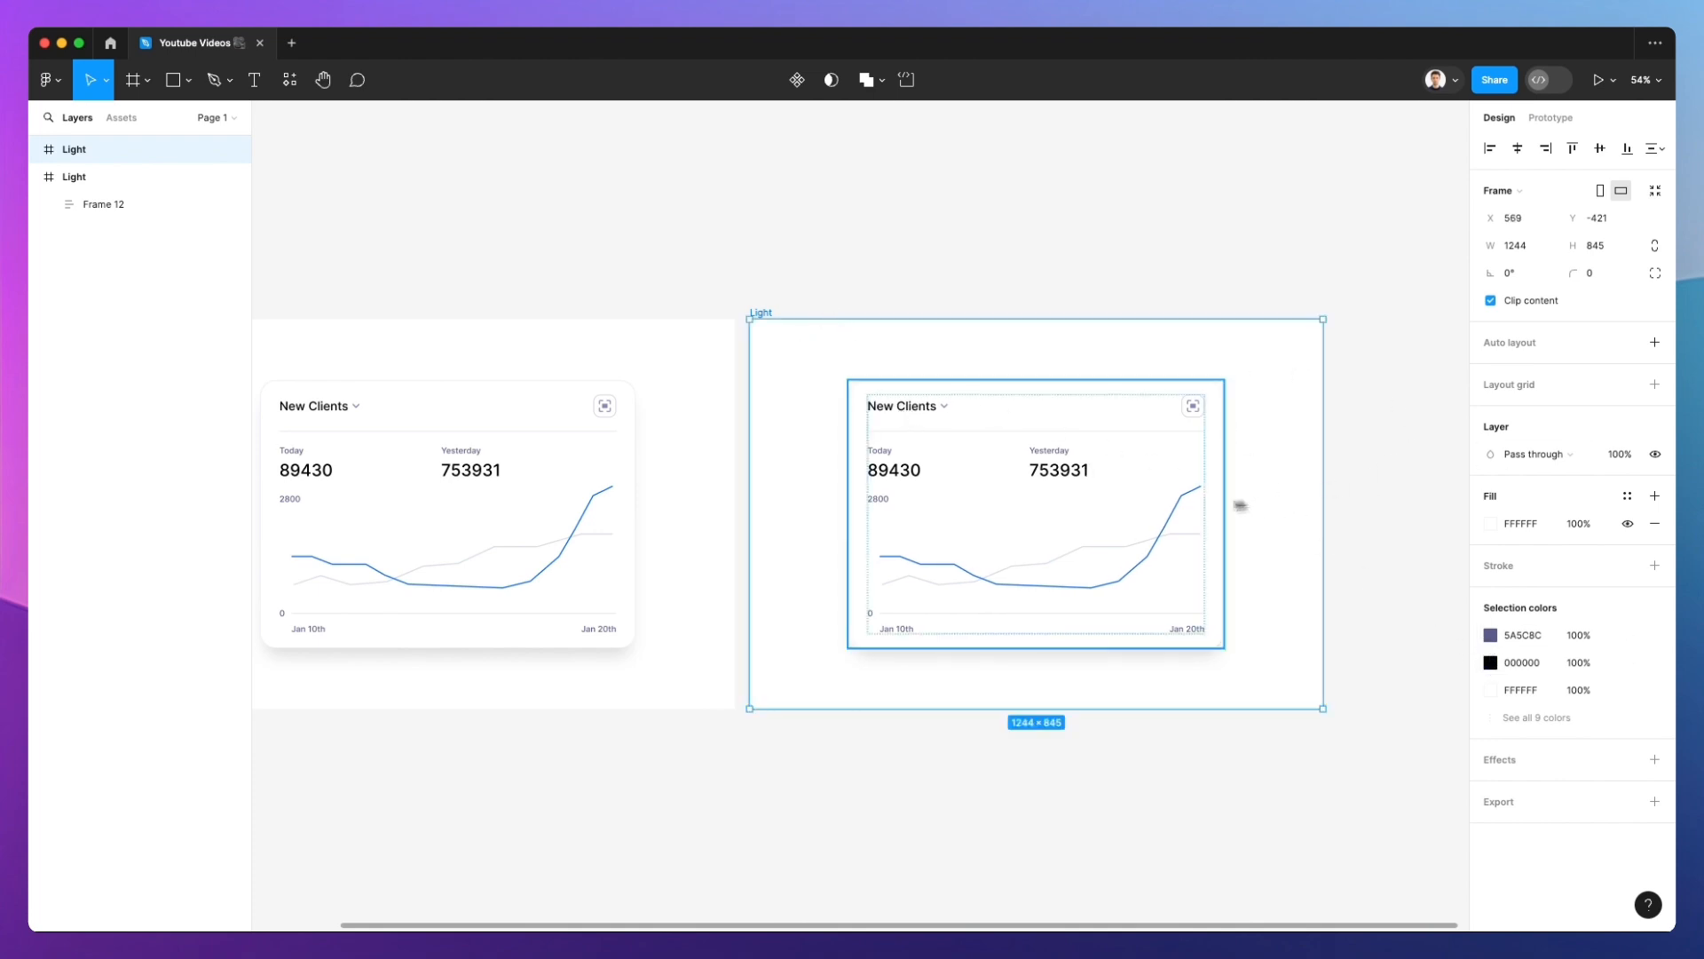
Fill the duplicated Light frame with black sampled from the card text, and shift that fill to dark navy 020417
{"action": "key", "text": "ctrl"}
{"action": "key", "text": "ctrl"}
{"action": "left_click", "coordinate": [947, 330]}
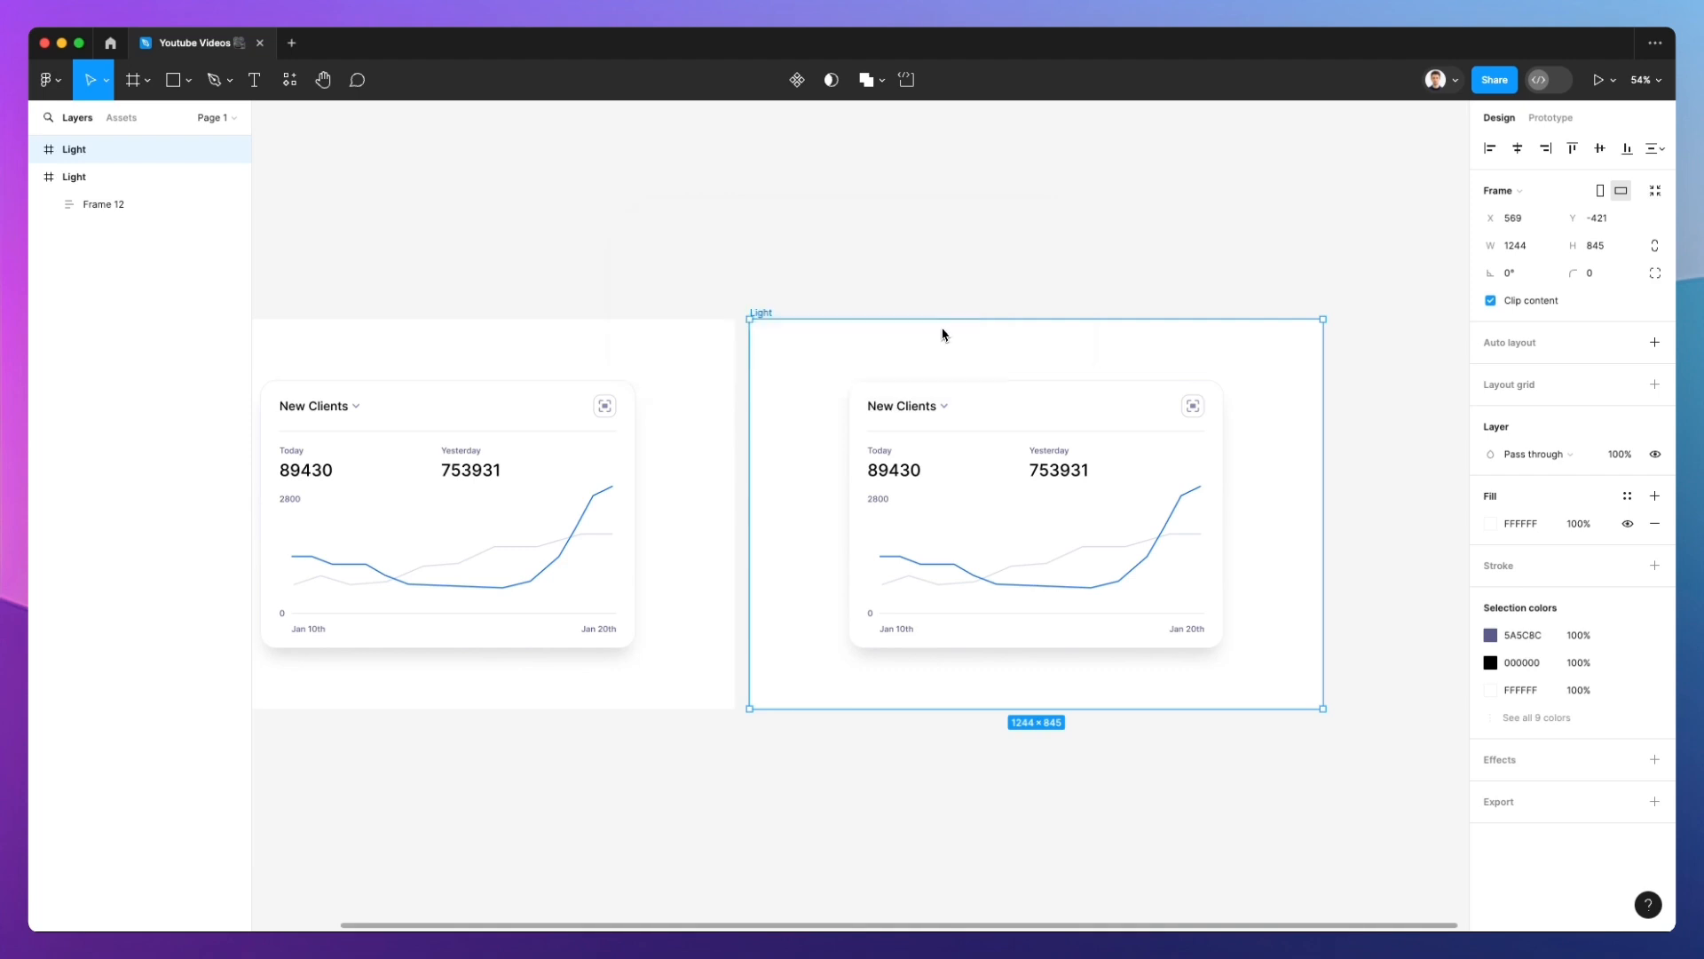
{"action": "key", "text": "i"}
{"action": "left_click", "coordinate": [916, 460]}
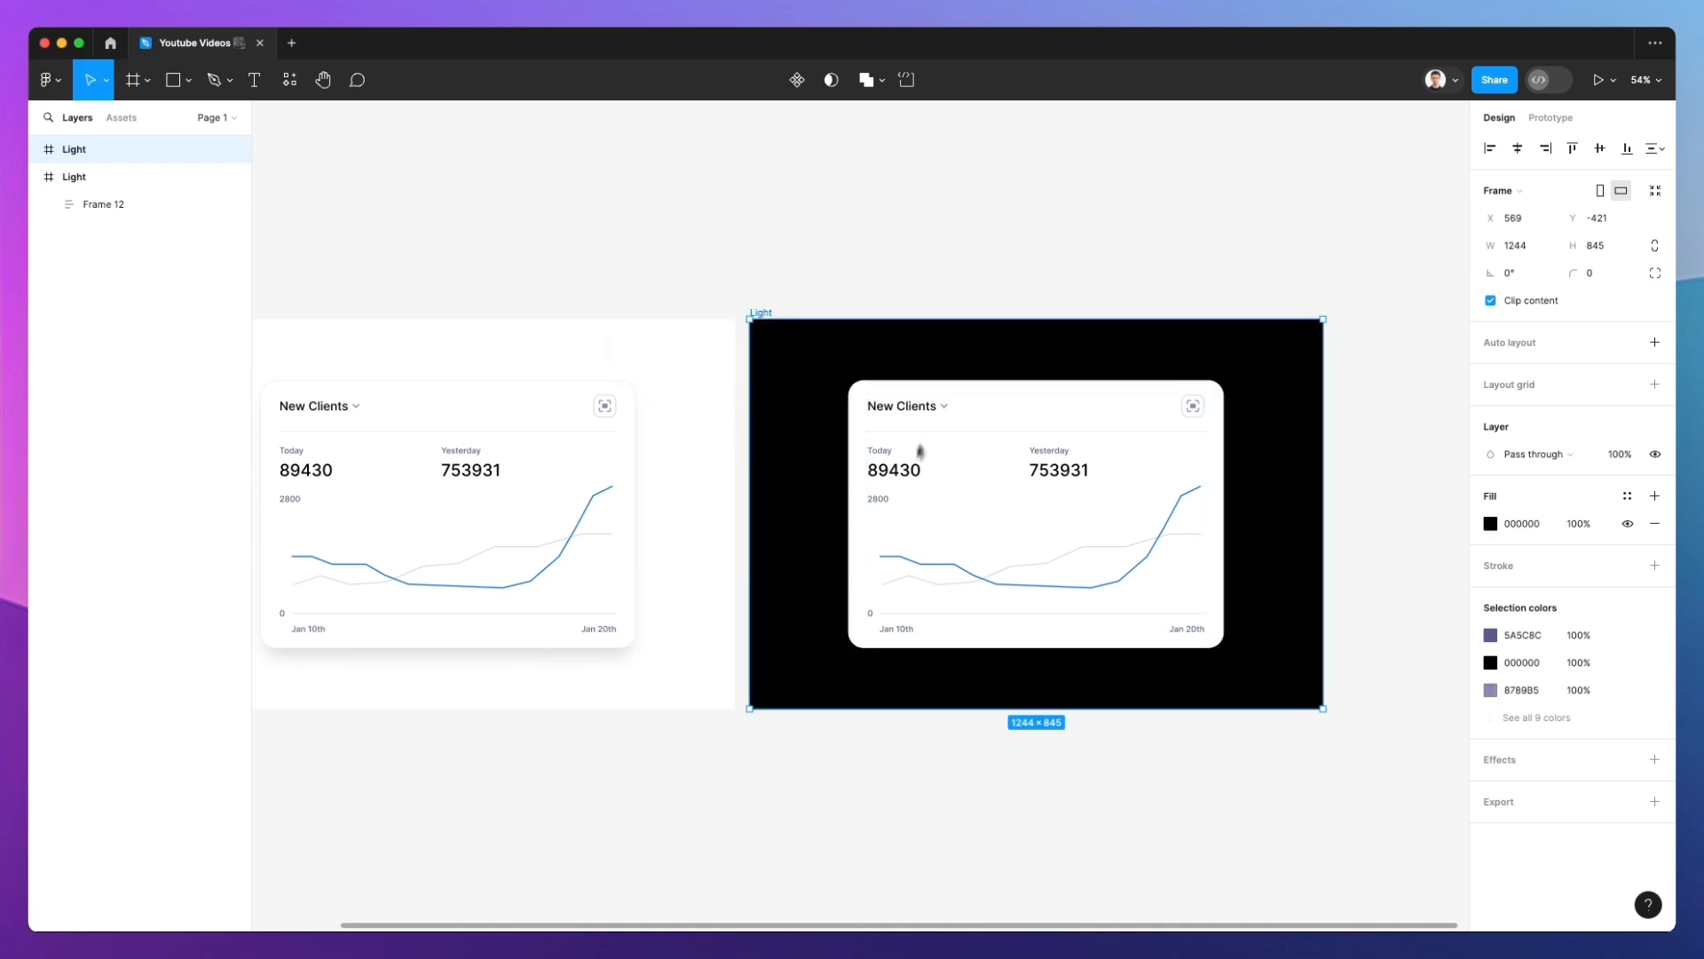
{"action": "left_click", "coordinate": [1050, 282]}
{"action": "left_click", "coordinate": [769, 317]}
{"action": "left_click", "coordinate": [1493, 524]}
{"action": "left_click", "coordinate": [1402, 714]}
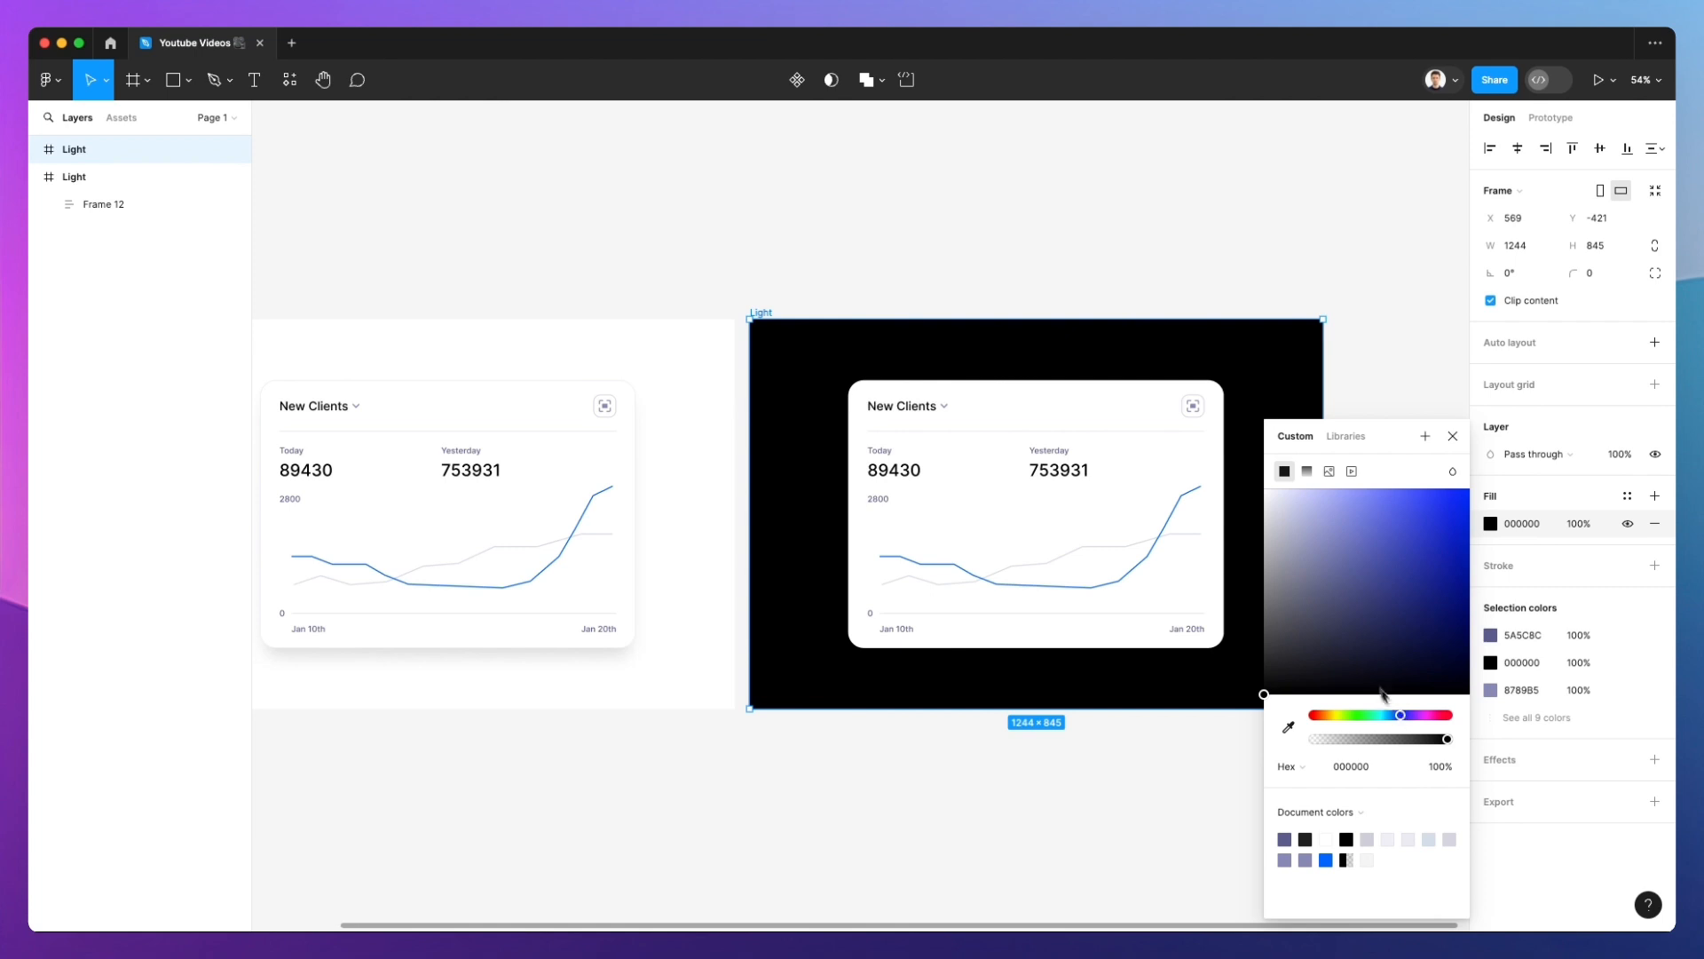
{"action": "left_click_drag", "start_coordinate": [1382, 695], "coordinate": [1451, 675]}
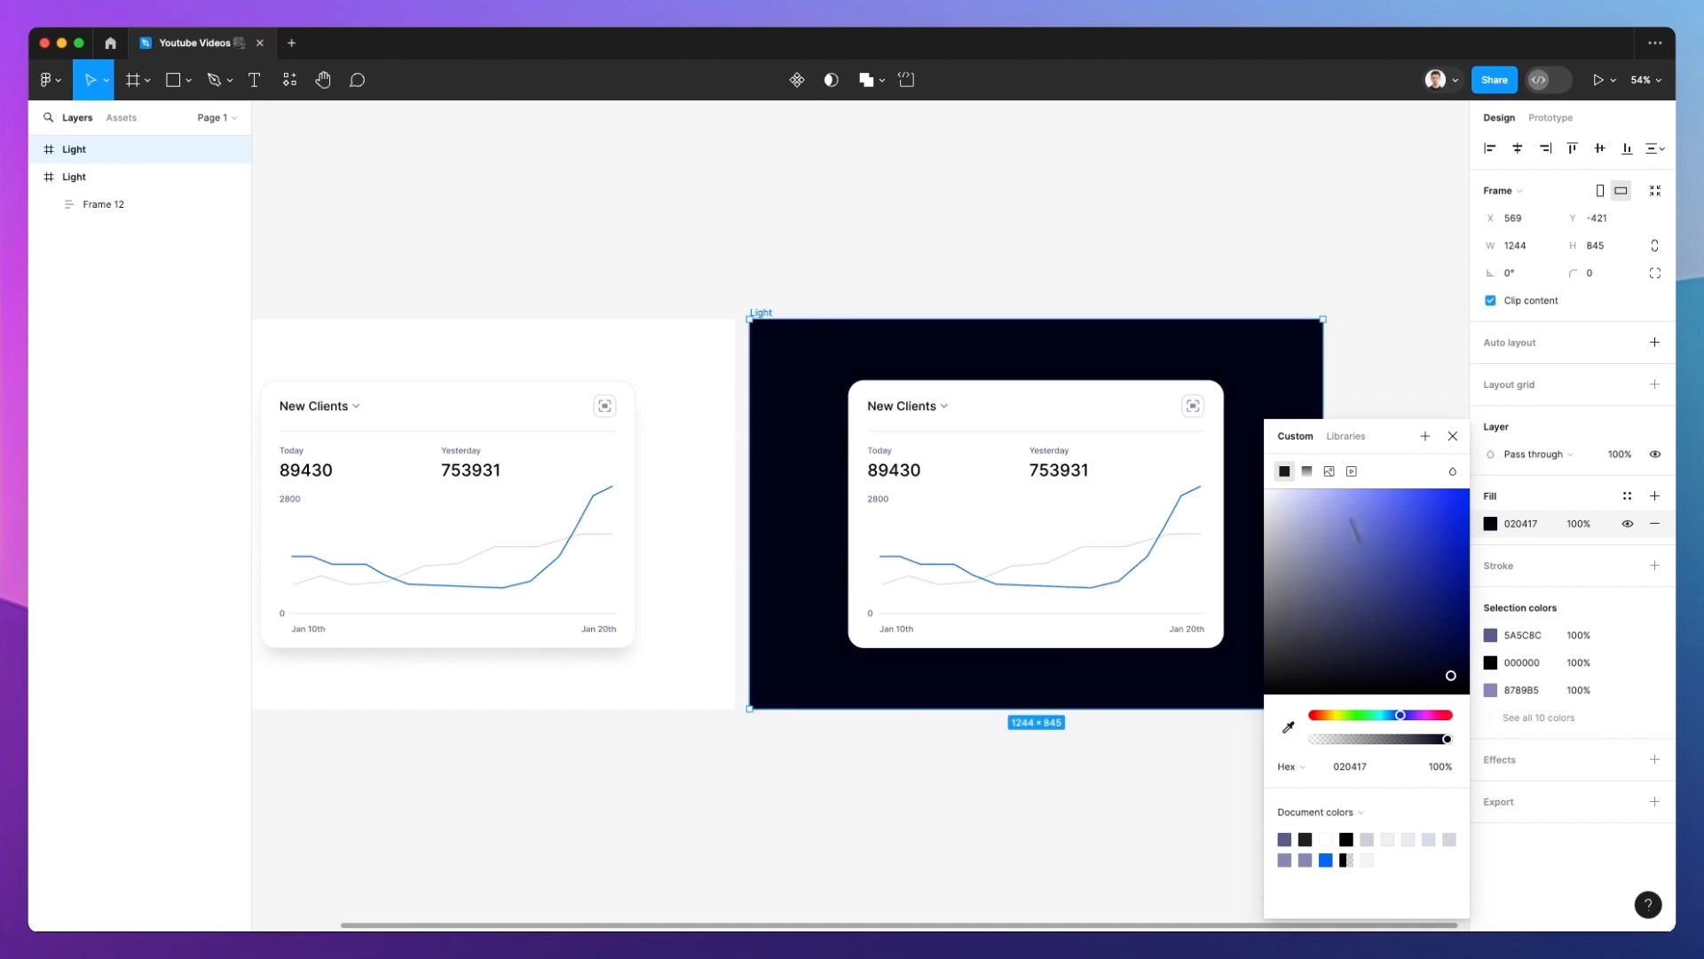
Recolor the duplicate card's title, dropdown arrow, divider, Today and Yesterday labels and counts, 2800 label and icon vectors to sampled white FFFFFF
{"action": "left_click", "coordinate": [1274, 266]}
{"action": "scroll", "coordinate": [1275, 266], "scroll_direction": "right", "scroll_amount": 3}
{"action": "left_click", "coordinate": [774, 349], "text": "super"}
{"action": "scroll", "coordinate": [778, 350], "scroll_direction": "up", "scroll_amount": 3}
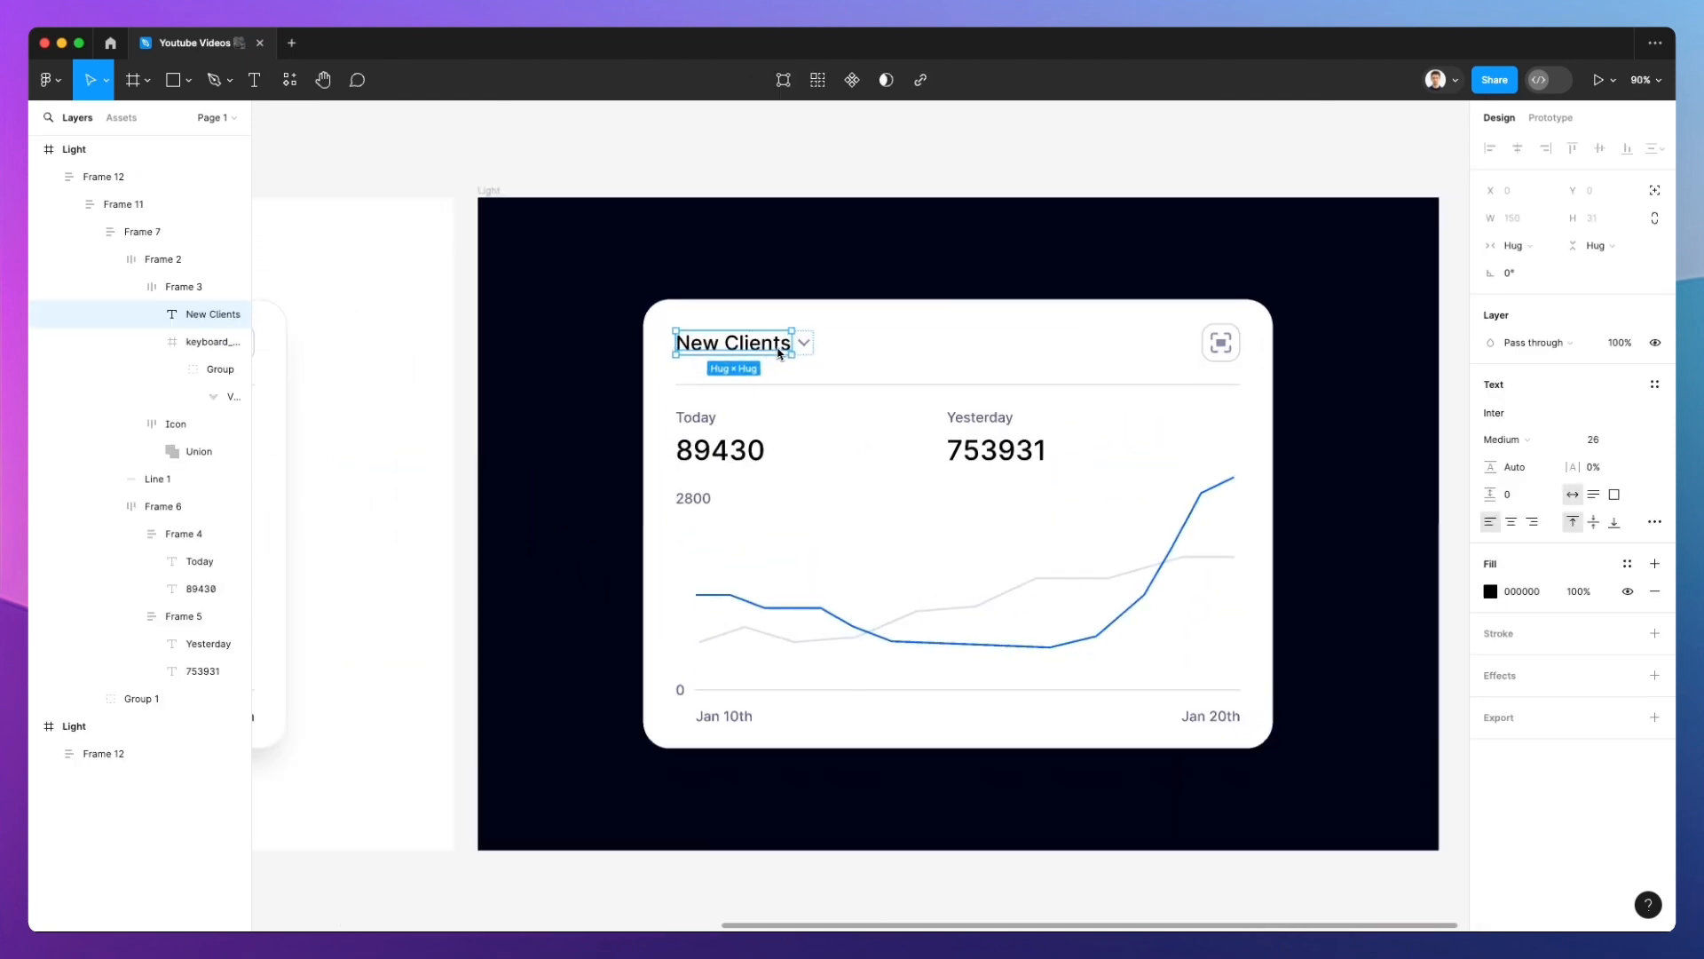
{"action": "left_click", "coordinate": [804, 345], "text": "shift"}
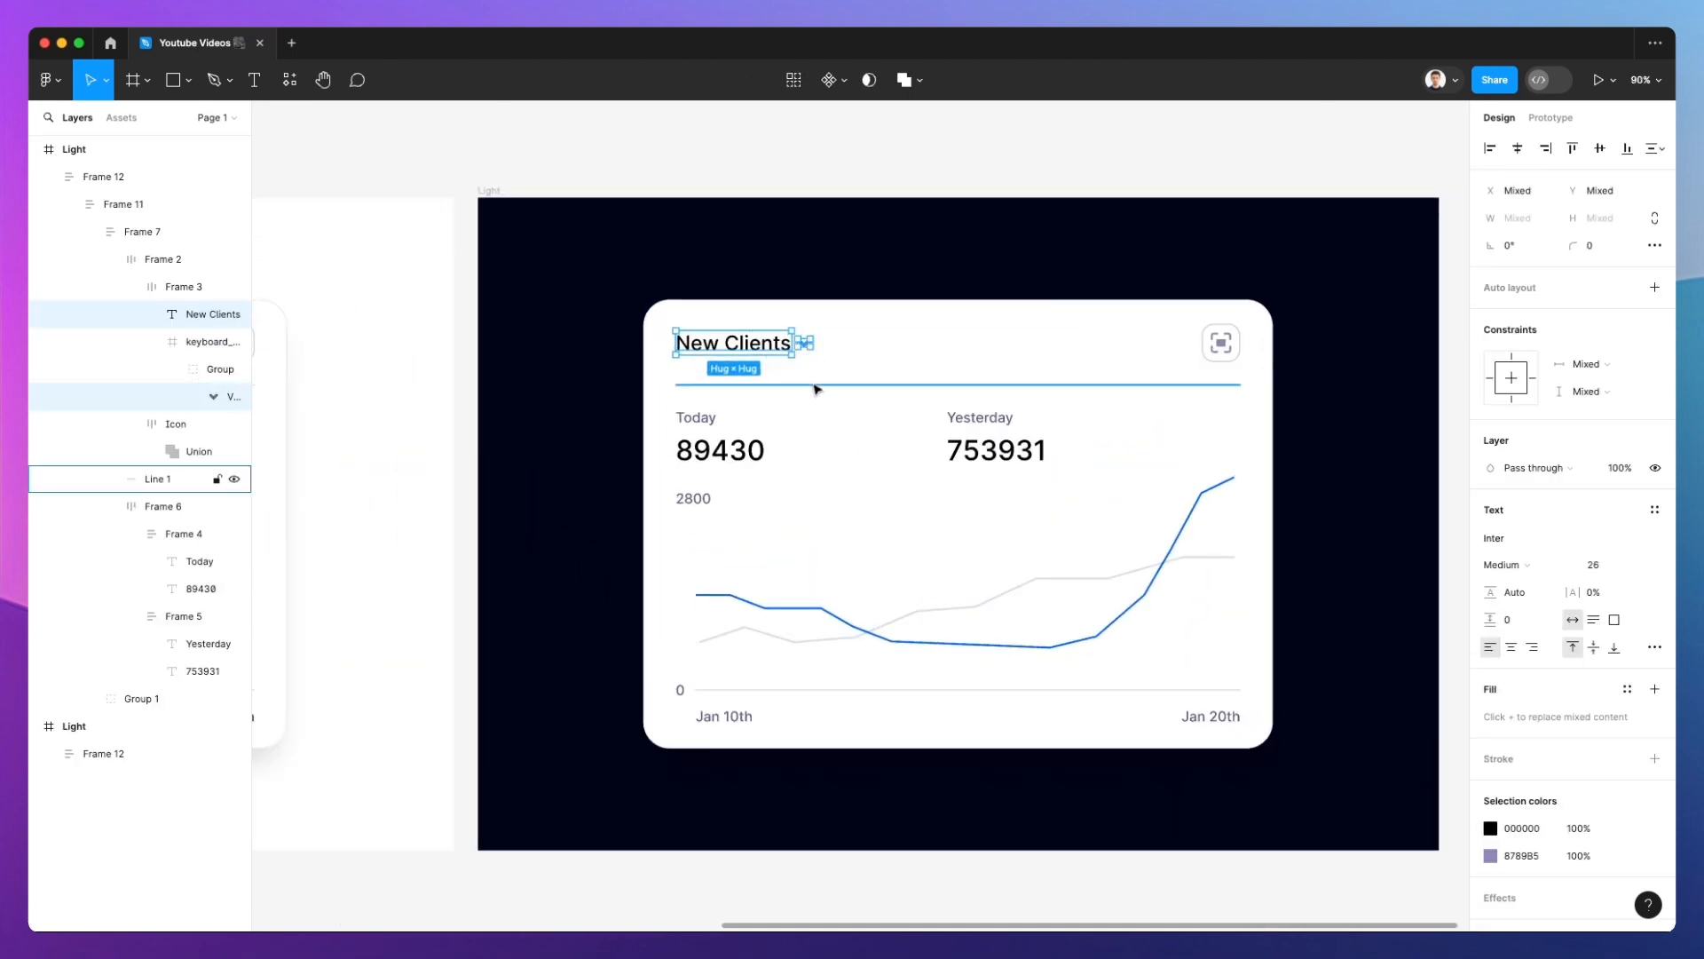
{"action": "left_click", "coordinate": [843, 385], "text": "shift"}
{"action": "left_click", "coordinate": [696, 417], "text": "shift"}
{"action": "left_click", "coordinate": [719, 451], "text": "shift"}
{"action": "left_click", "coordinate": [699, 495], "text": "shift"}
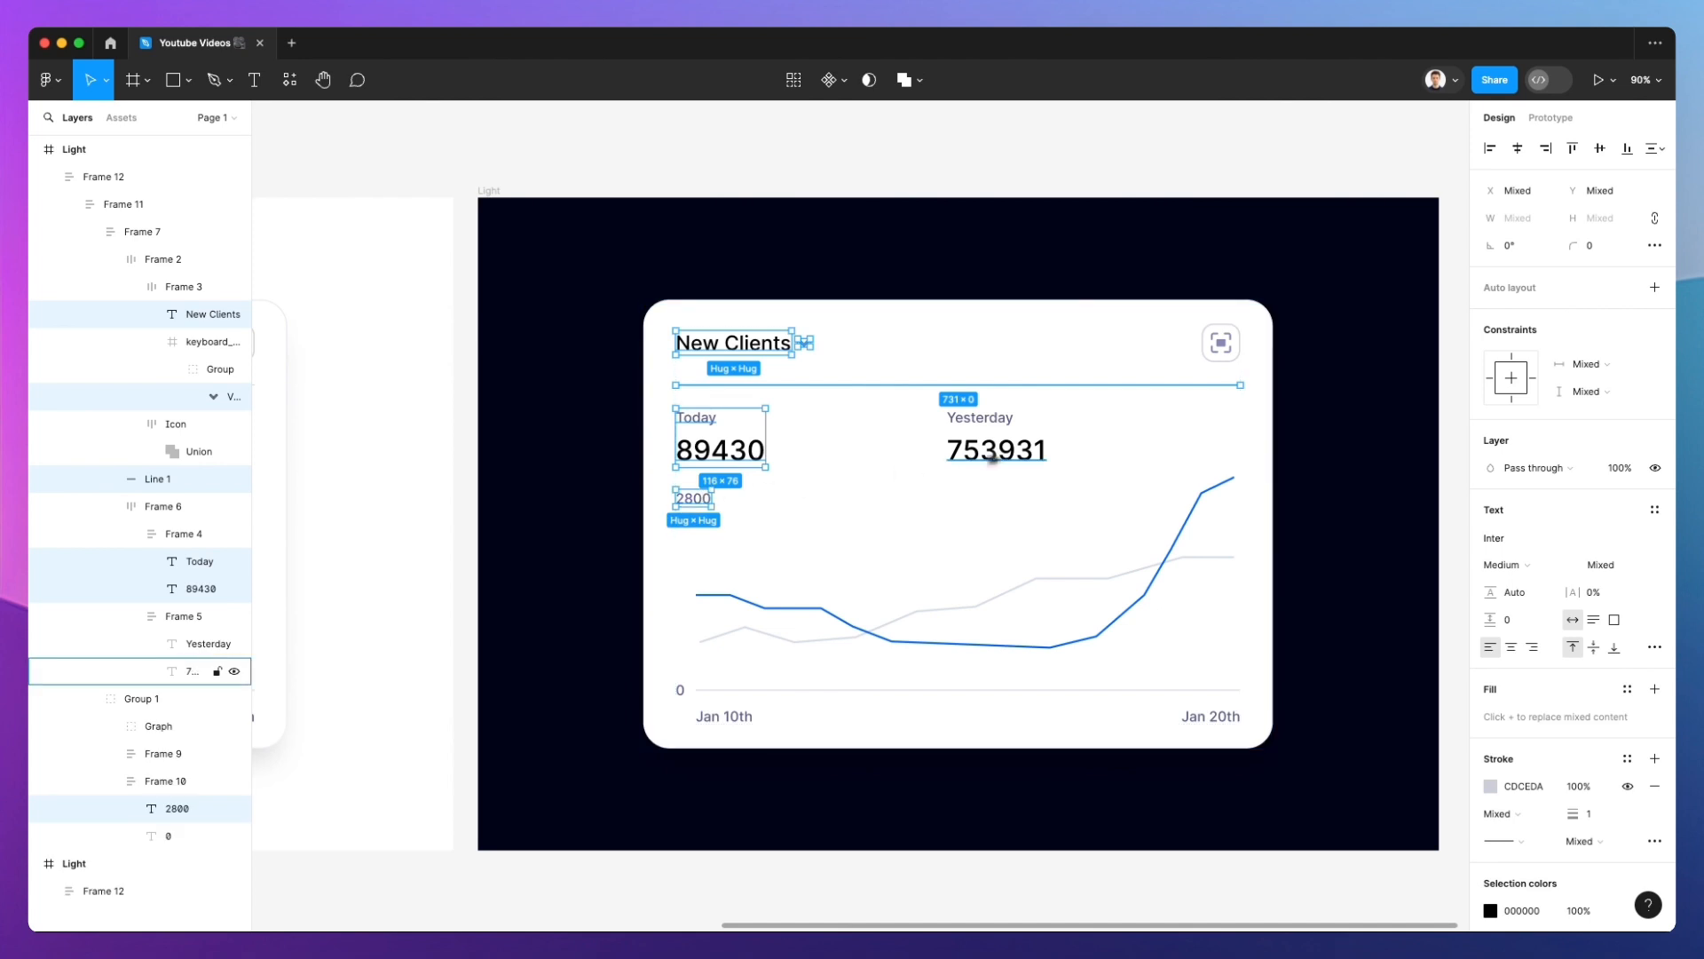
{"action": "left_click", "coordinate": [991, 448], "text": "shift"}
{"action": "left_click", "coordinate": [980, 417], "text": "shift"}
{"action": "left_click", "coordinate": [1222, 347], "text": "shift"}
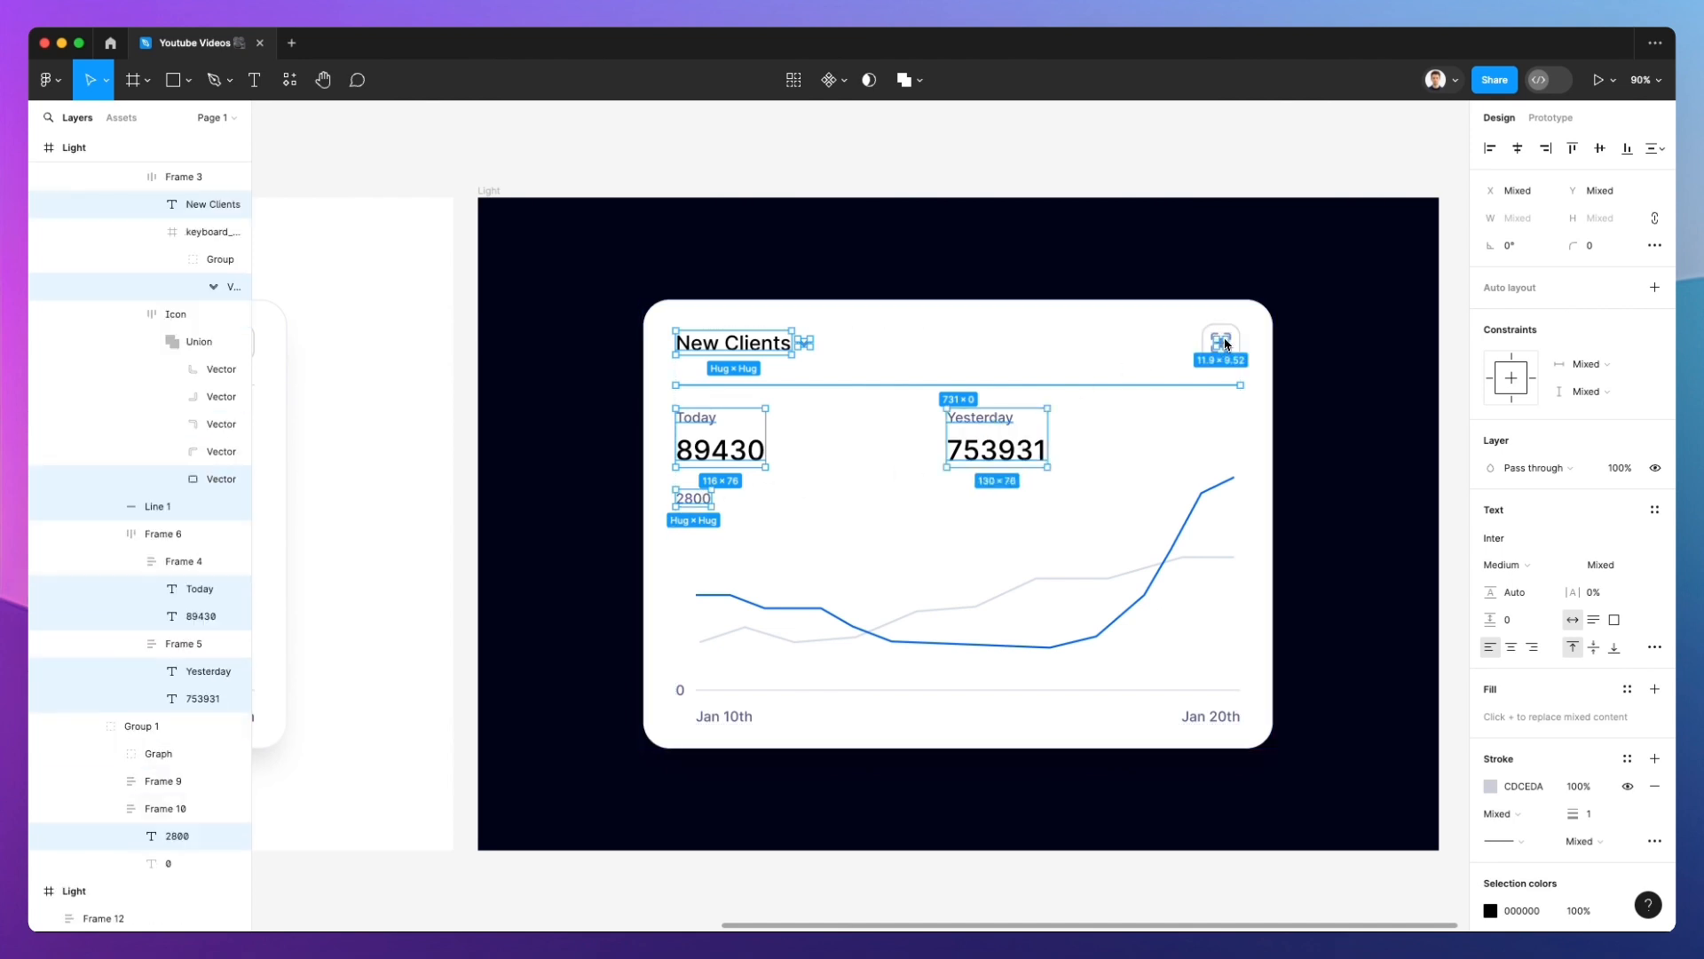
{"action": "scroll", "coordinate": [1221, 347], "scroll_direction": "up", "scroll_amount": 5}
{"action": "left_click", "coordinate": [1212, 336], "text": "shift"}
{"action": "left_click", "coordinate": [1190, 341], "text": "shift"}
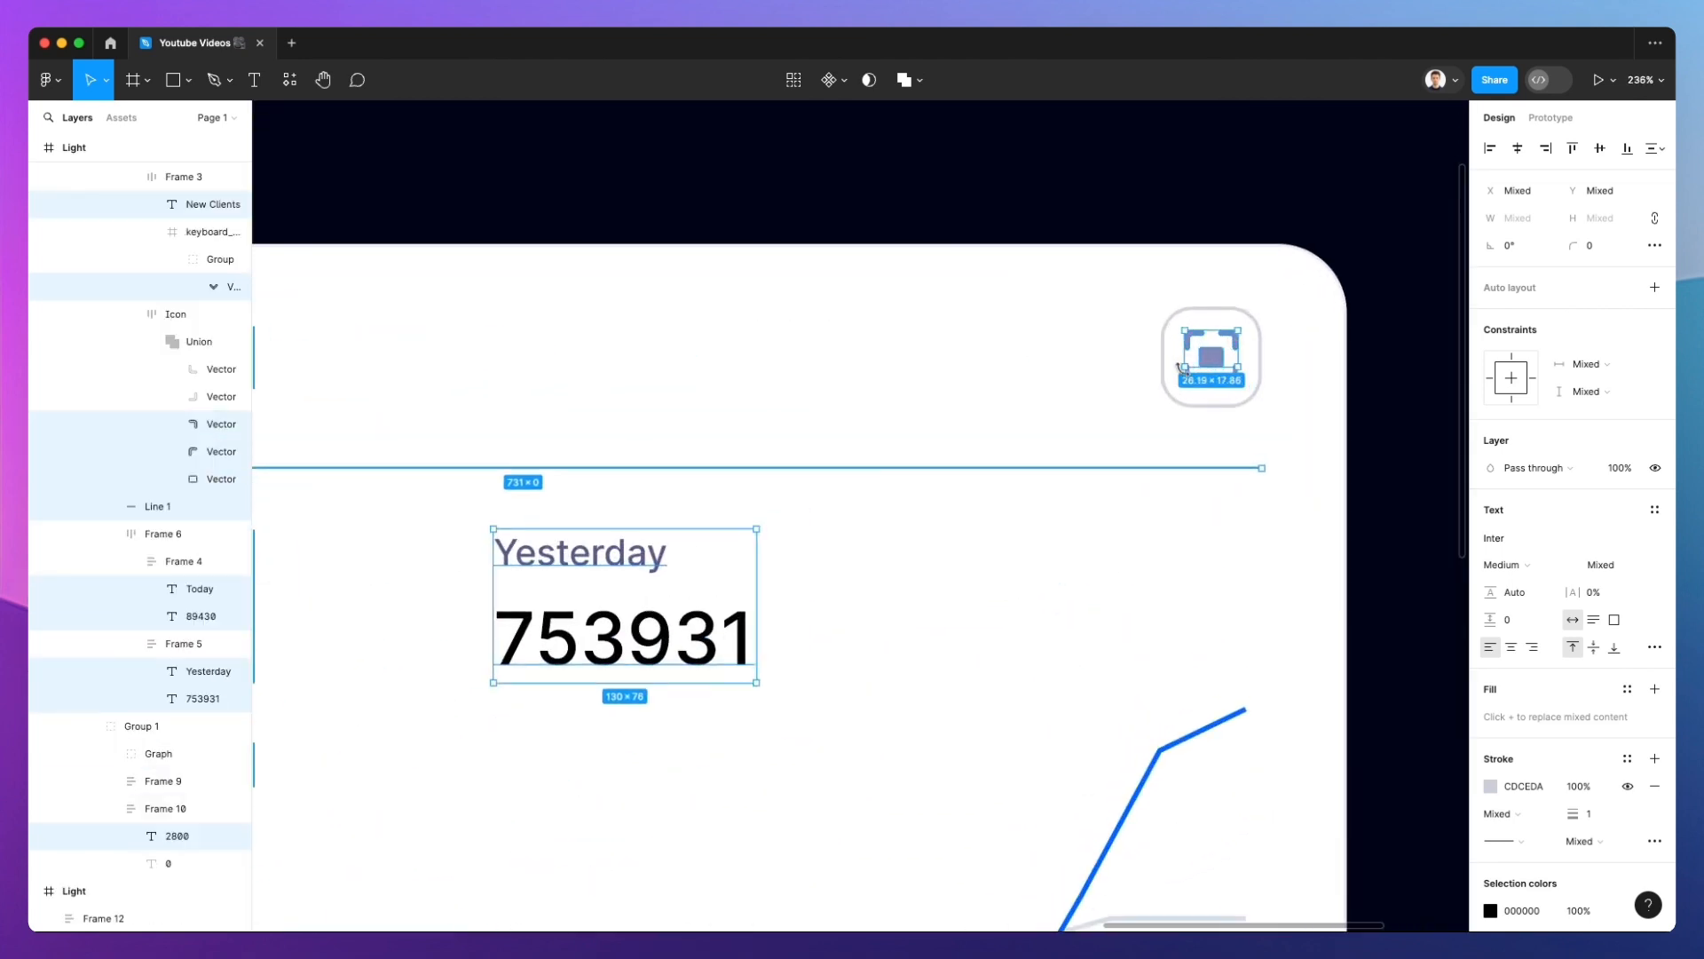
{"action": "left_click", "coordinate": [1190, 377], "text": "shift"}
{"action": "left_click", "coordinate": [1233, 385], "text": "shift"}
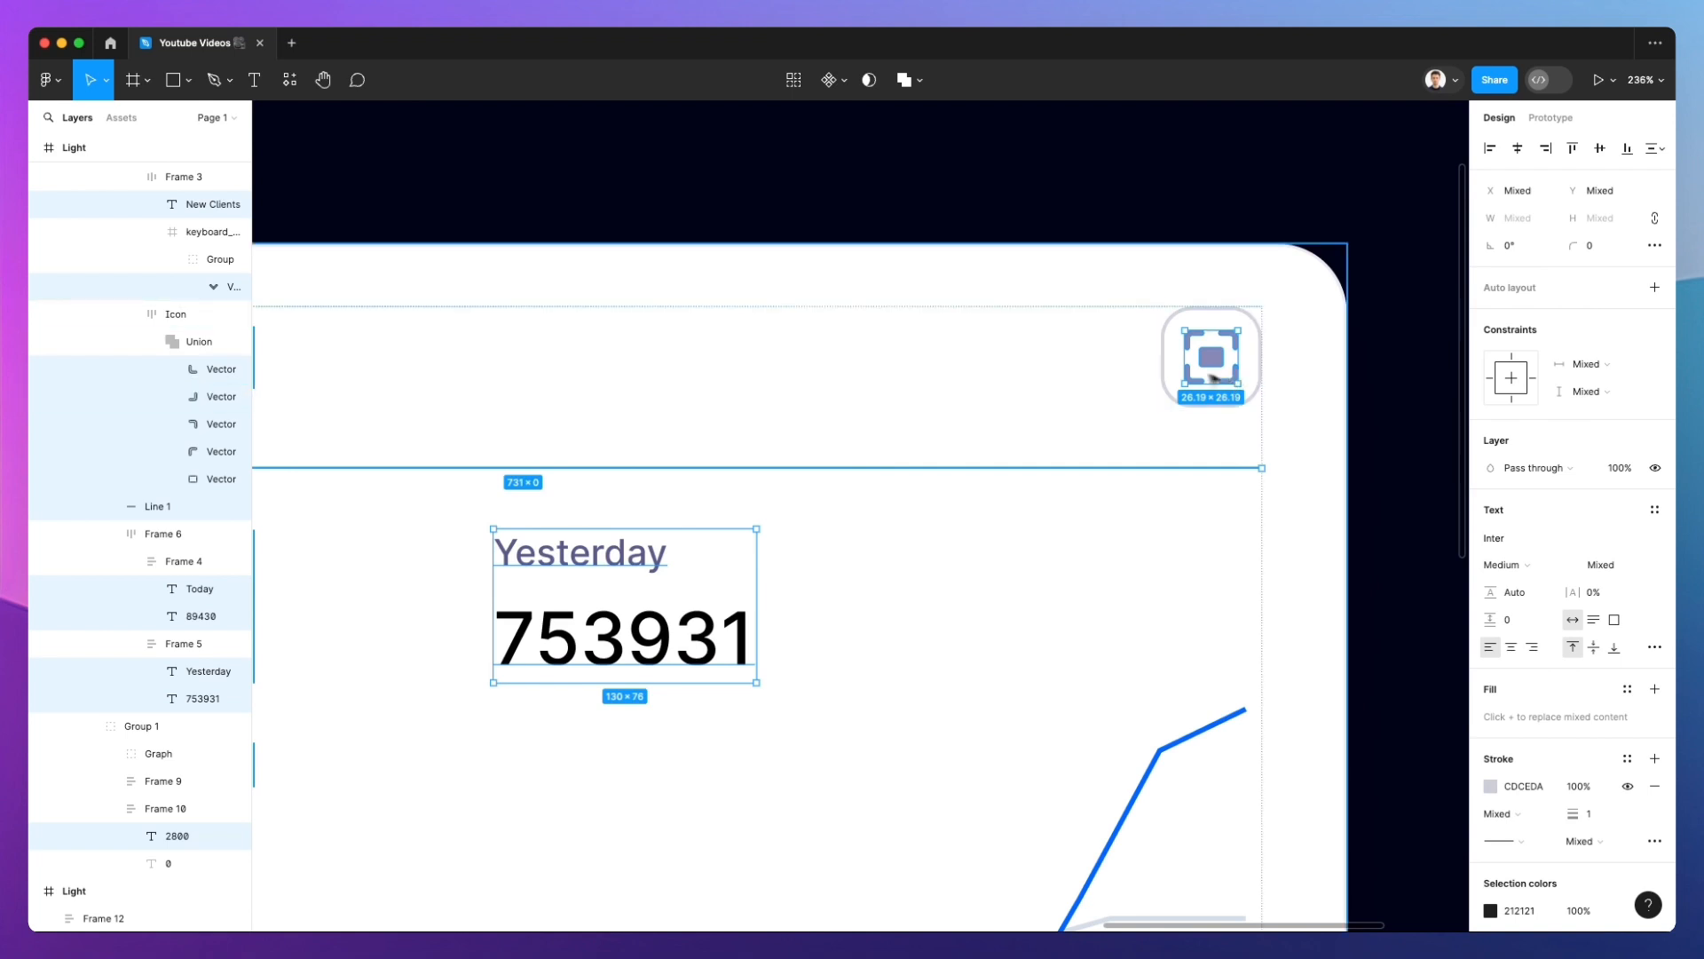
{"action": "key", "text": "i"}
{"action": "left_click", "coordinate": [1030, 360]}
{"action": "scroll", "coordinate": [1048, 355], "scroll_direction": "down", "scroll_amount": 2}
{"action": "scroll", "coordinate": [1115, 336], "scroll_direction": "down", "scroll_amount": 5}
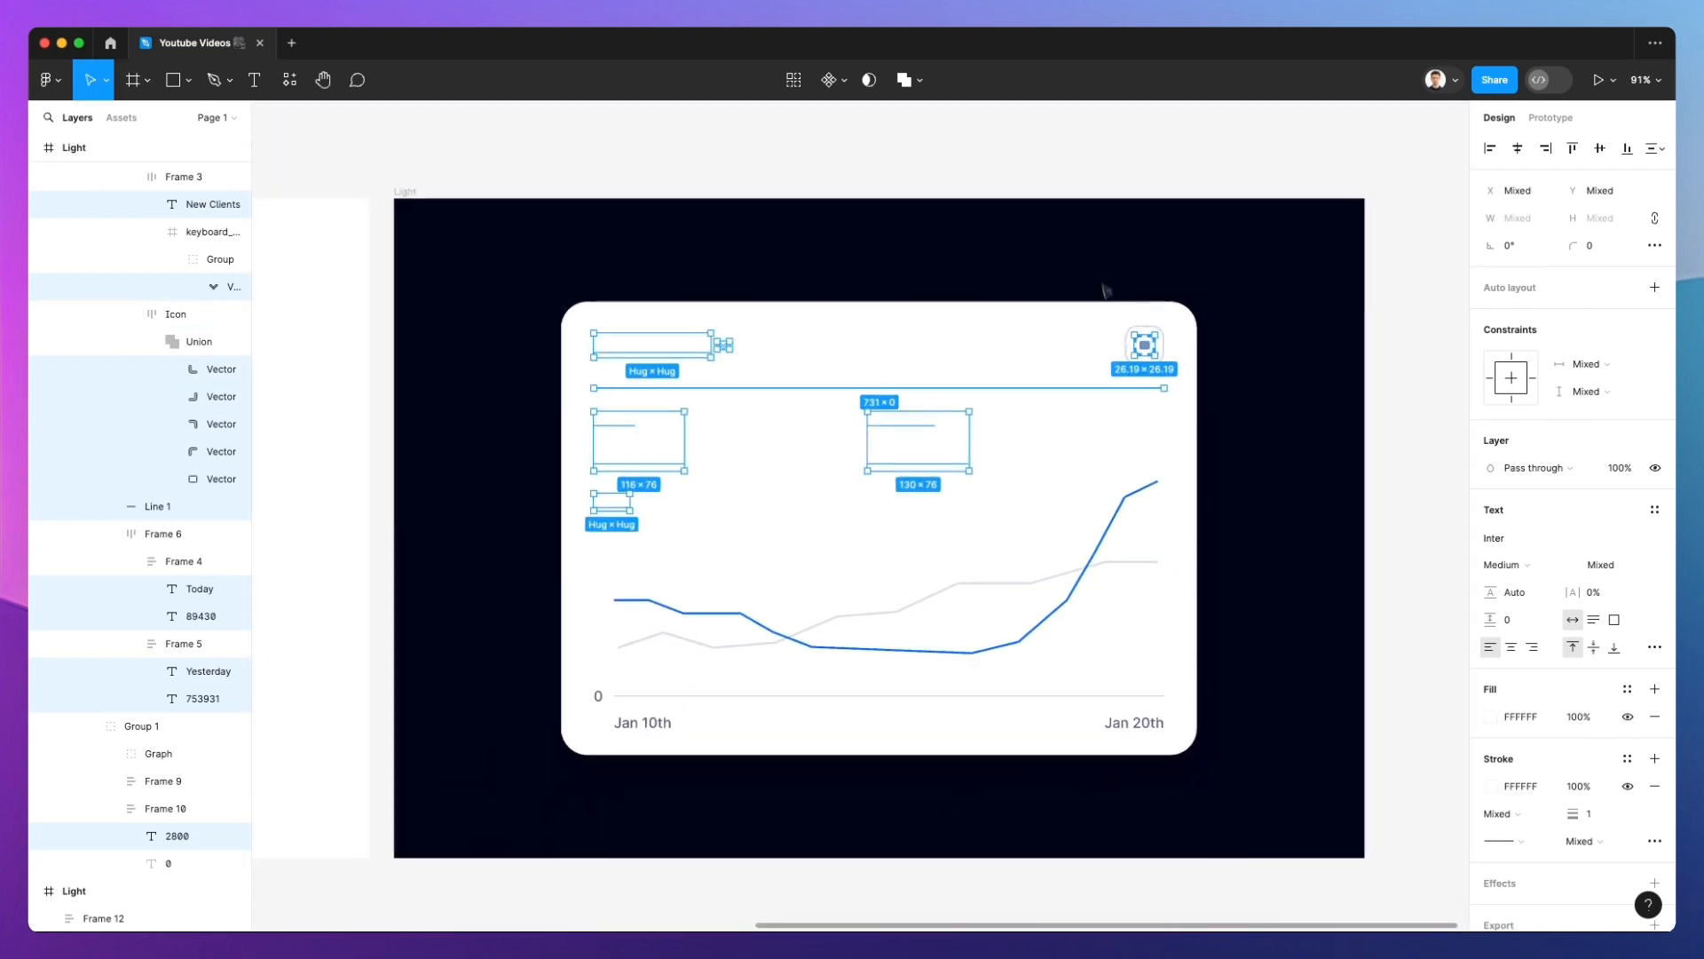
{"action": "left_click", "coordinate": [1097, 259]}
Recolor the scan symbol inside the duplicate card's header icon to white sampled from the card background
{"action": "double_click", "coordinate": [1144, 345]}
{"action": "double_click", "coordinate": [1145, 347]}
{"action": "double_click", "coordinate": [1145, 348]}
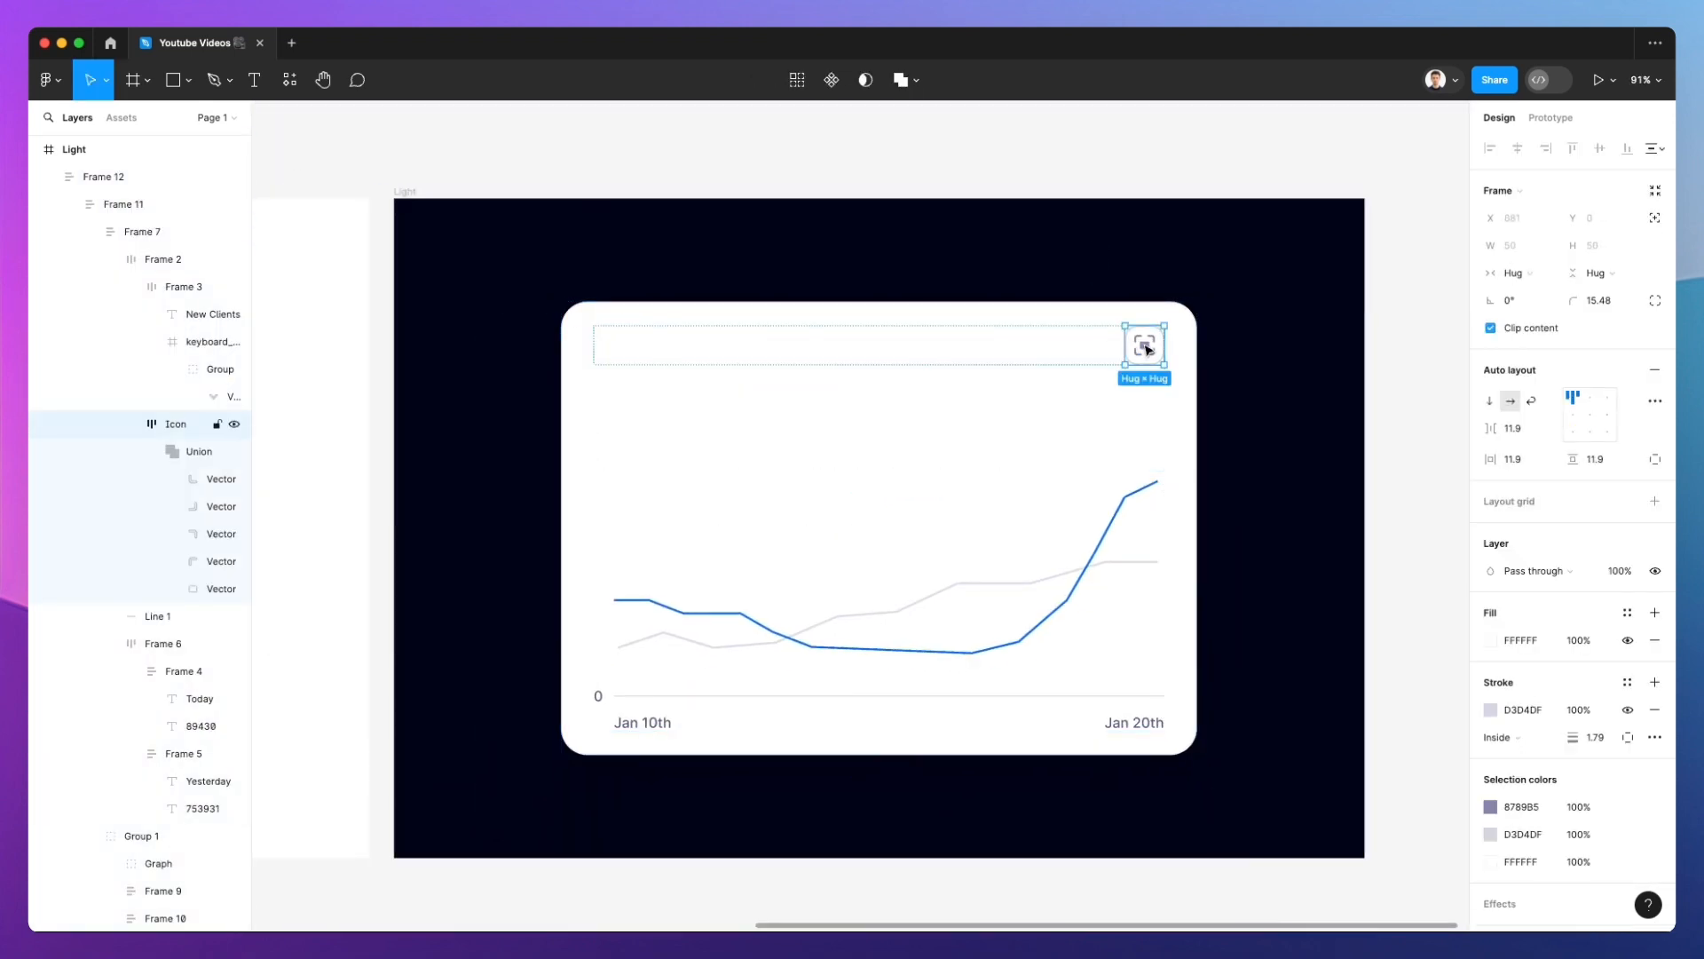
{"action": "double_click", "coordinate": [1146, 346]}
{"action": "key", "text": "i"}
{"action": "left_click", "coordinate": [1111, 339]}
Set the header icon frame's stroke to white FFFFFF
{"action": "left_click", "coordinate": [1137, 313]}
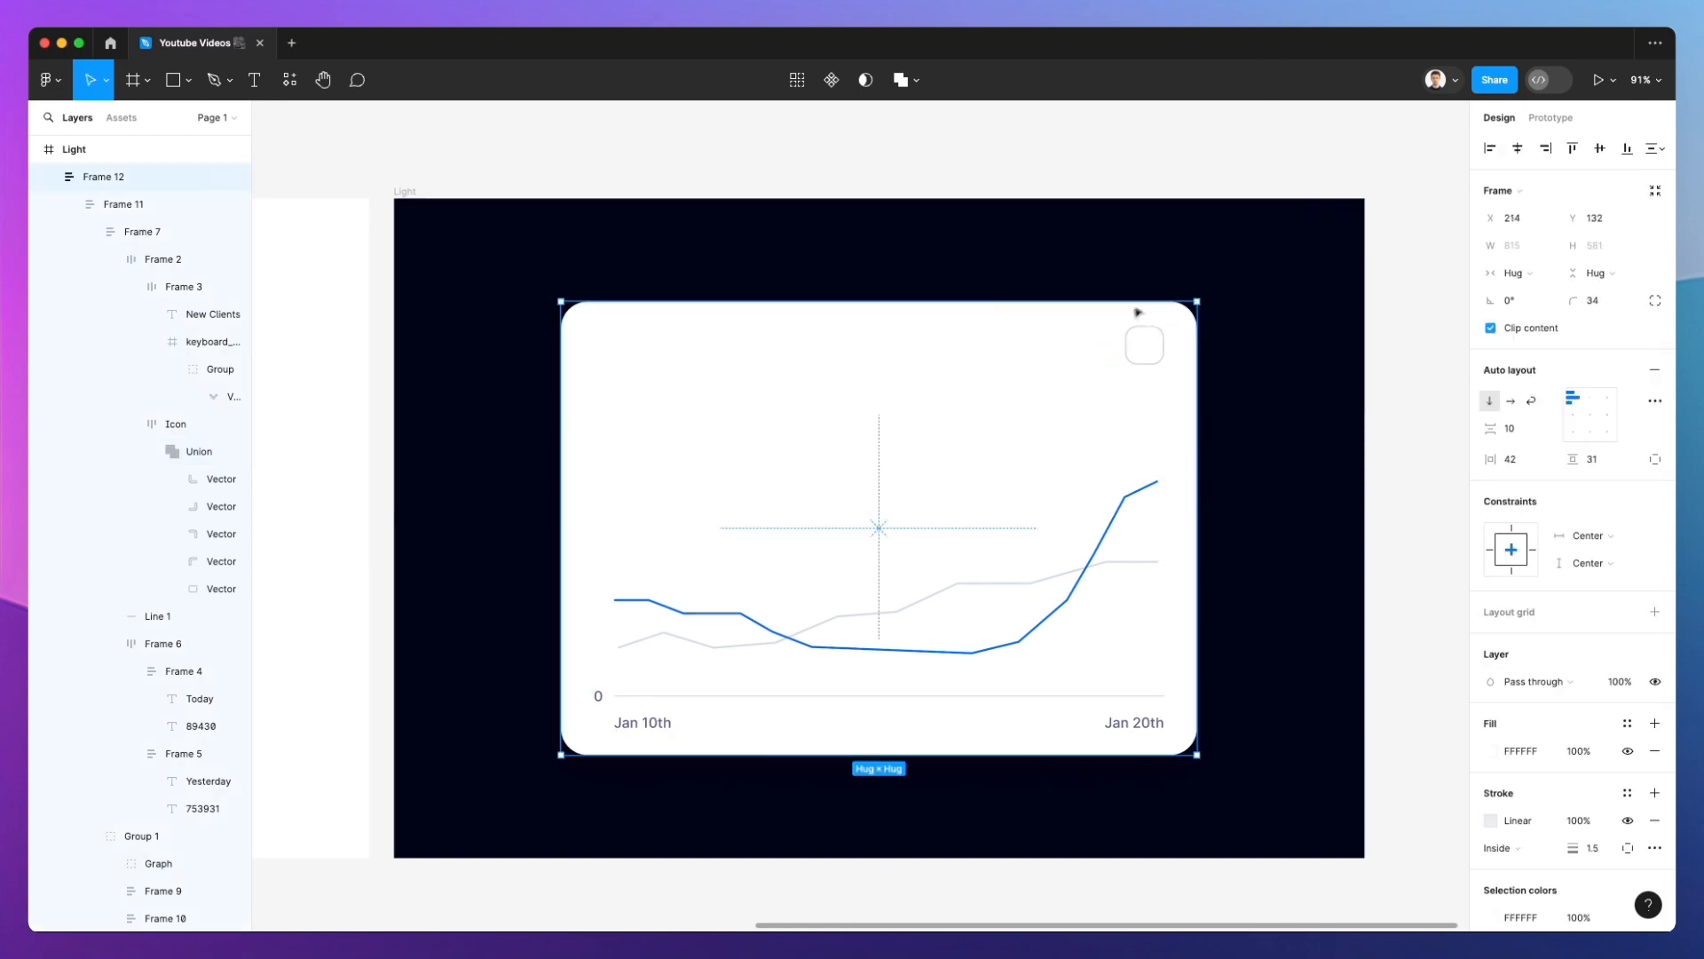
{"action": "left_click", "coordinate": [1138, 340]}
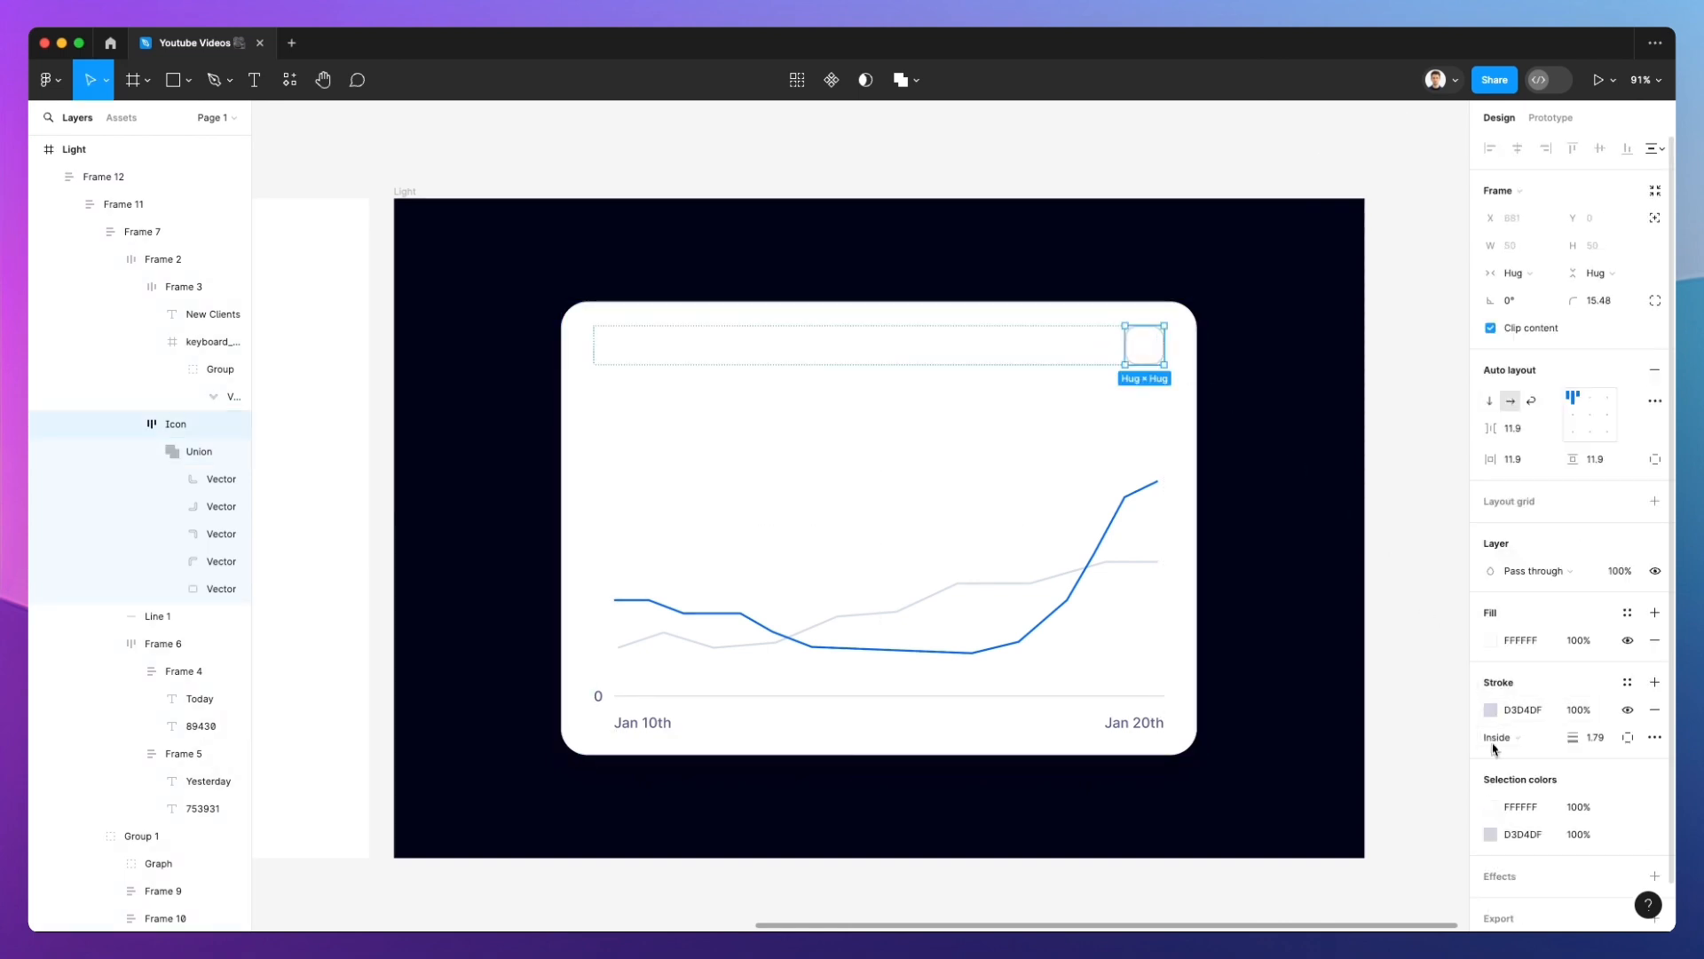
{"action": "left_click", "coordinate": [1491, 710]}
{"action": "left_click", "coordinate": [1256, 350]}
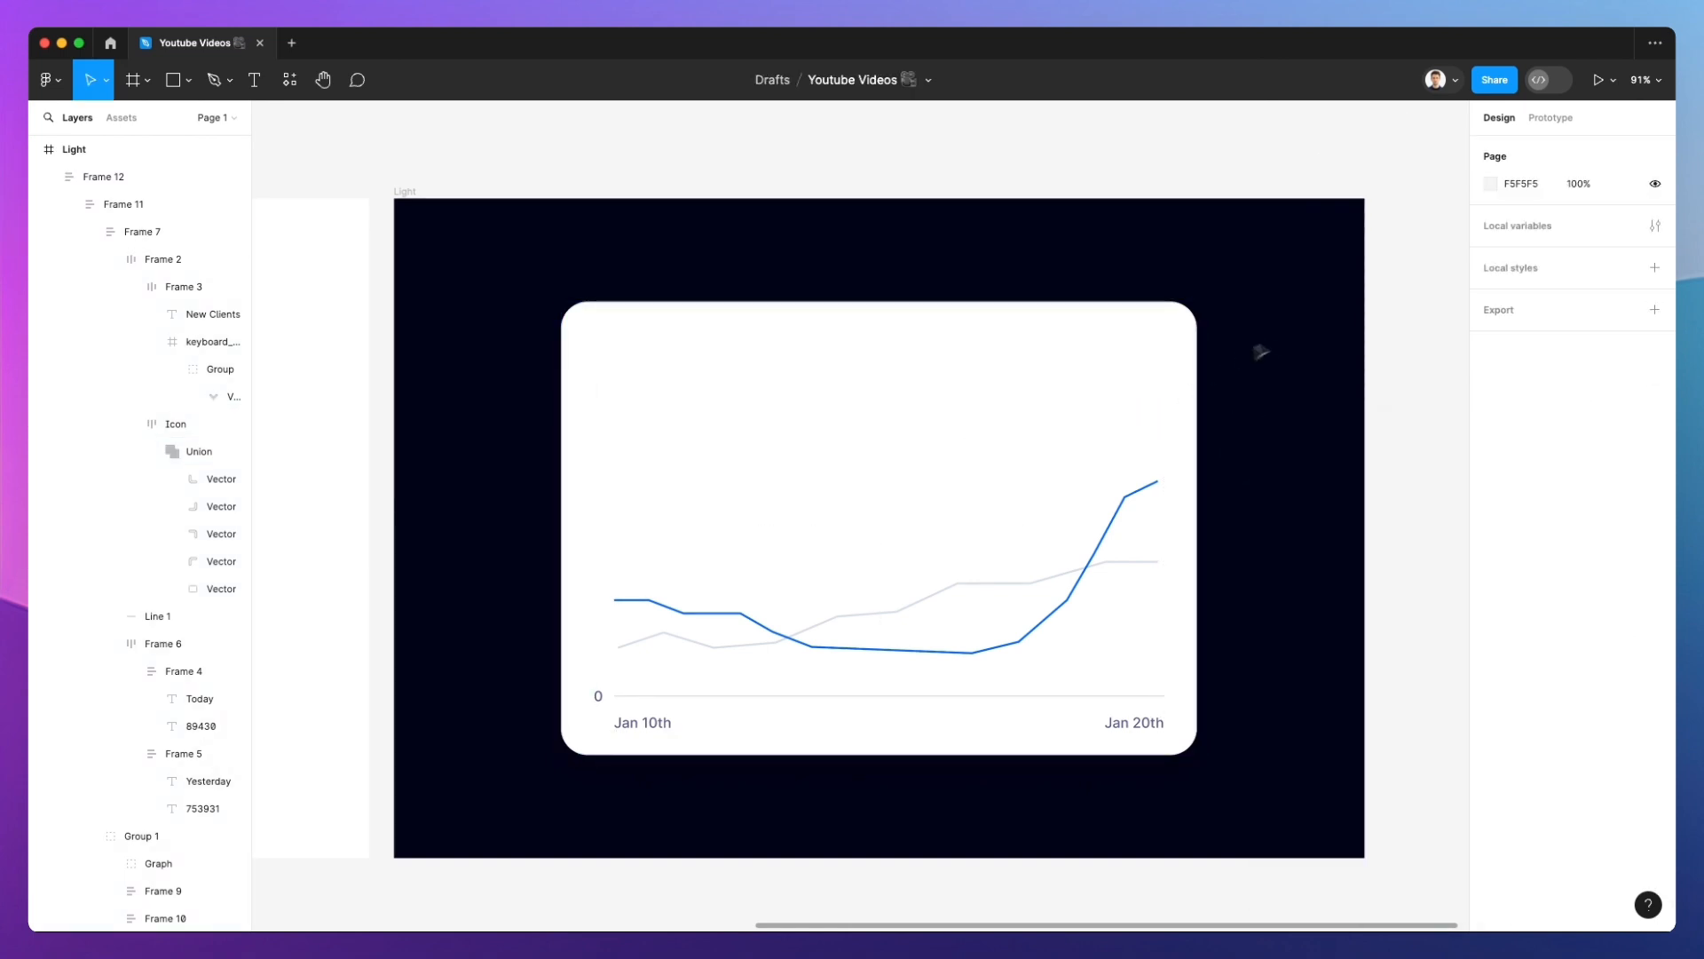
Recolor the chart's grey line, 0 label, baseline and the Jan 10th and Jan 20th labels to white FFFFFF
{"action": "left_click", "coordinate": [736, 639]}
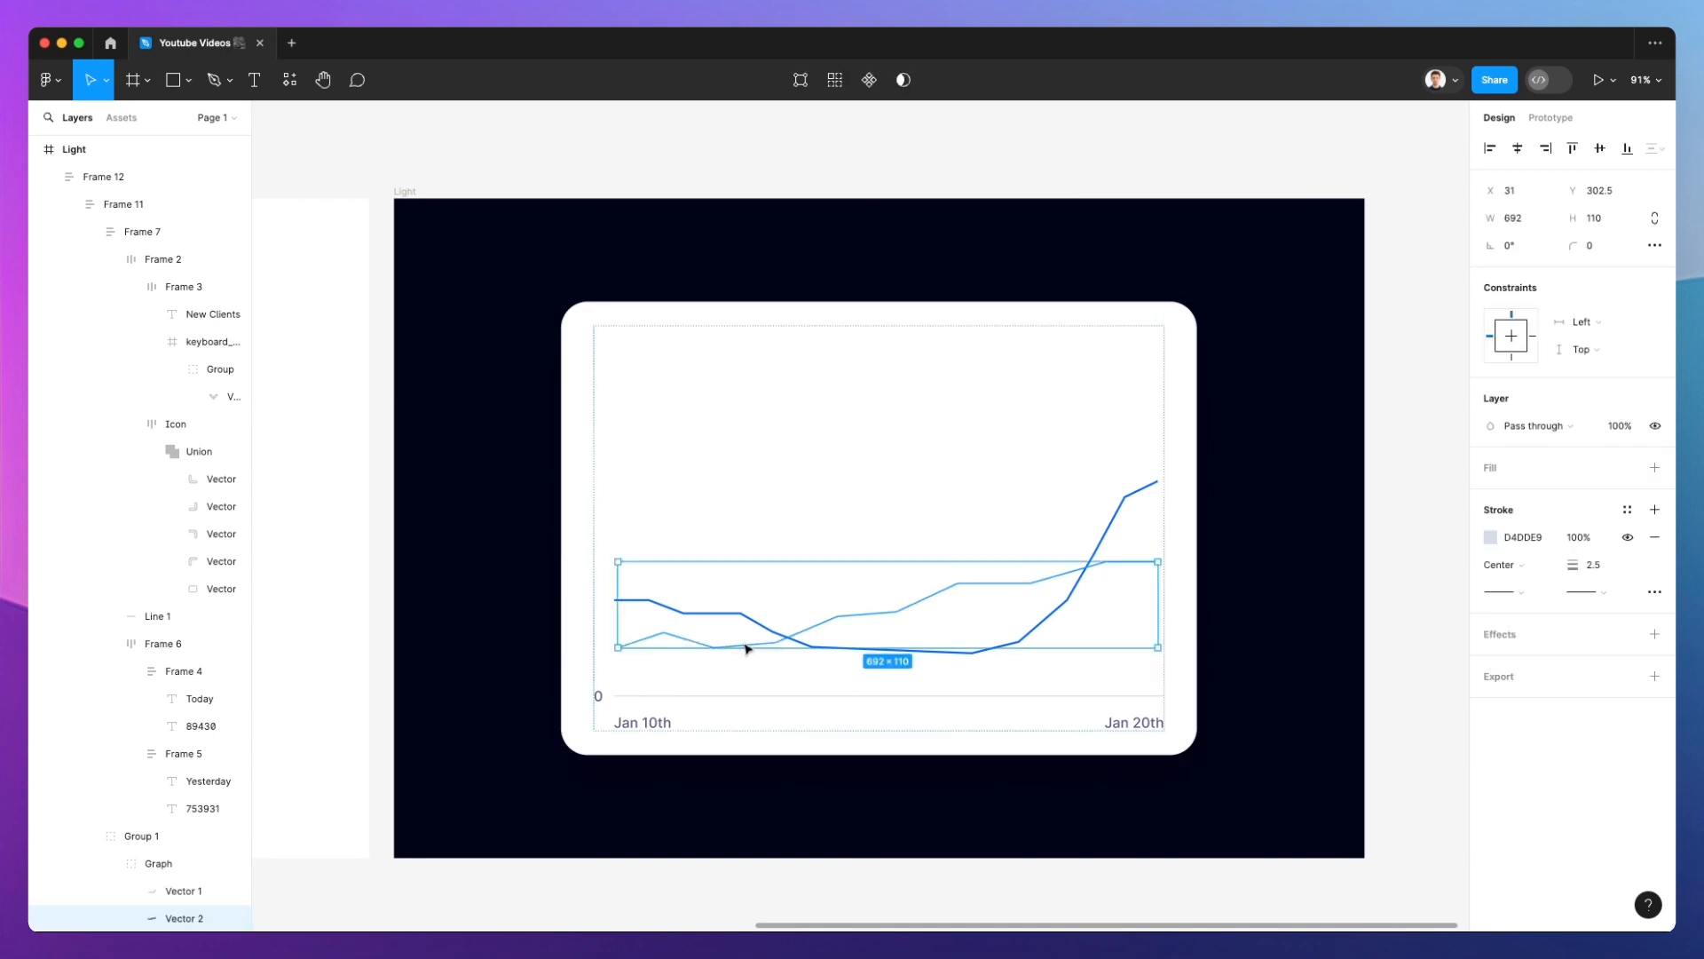
{"action": "left_click", "coordinate": [599, 697]}
{"action": "left_click", "coordinate": [666, 696], "text": "shift"}
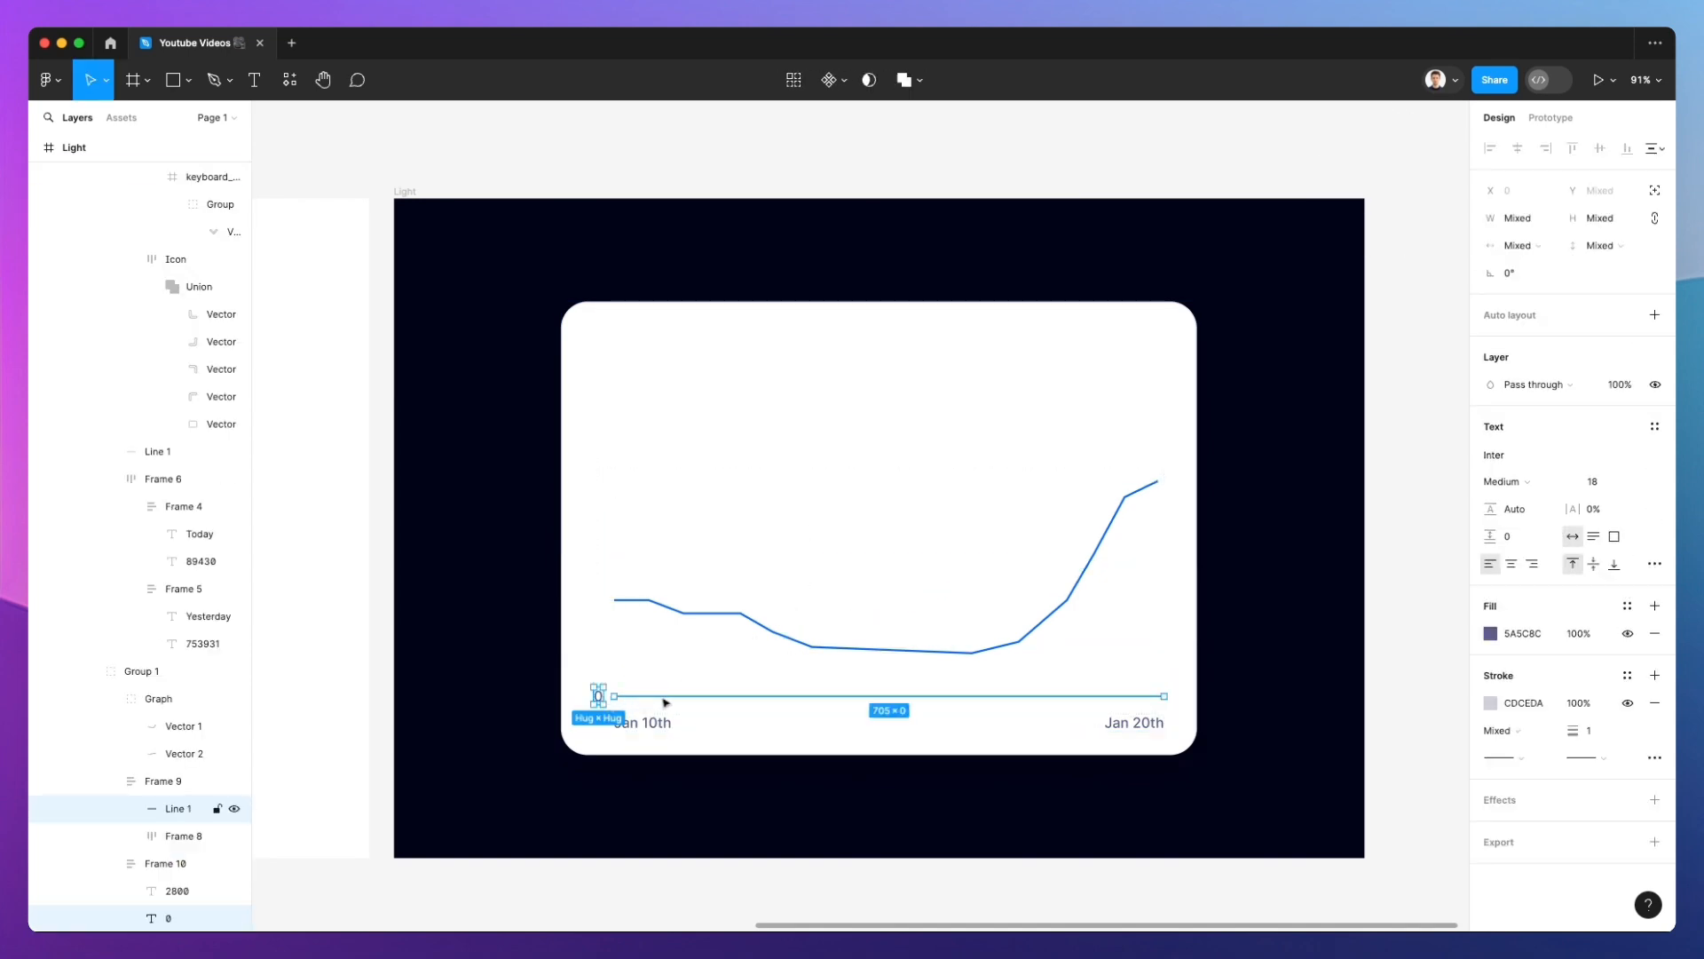
{"action": "left_click", "coordinate": [644, 723], "text": "shift"}
{"action": "left_click", "coordinate": [1146, 722], "text": "shift"}
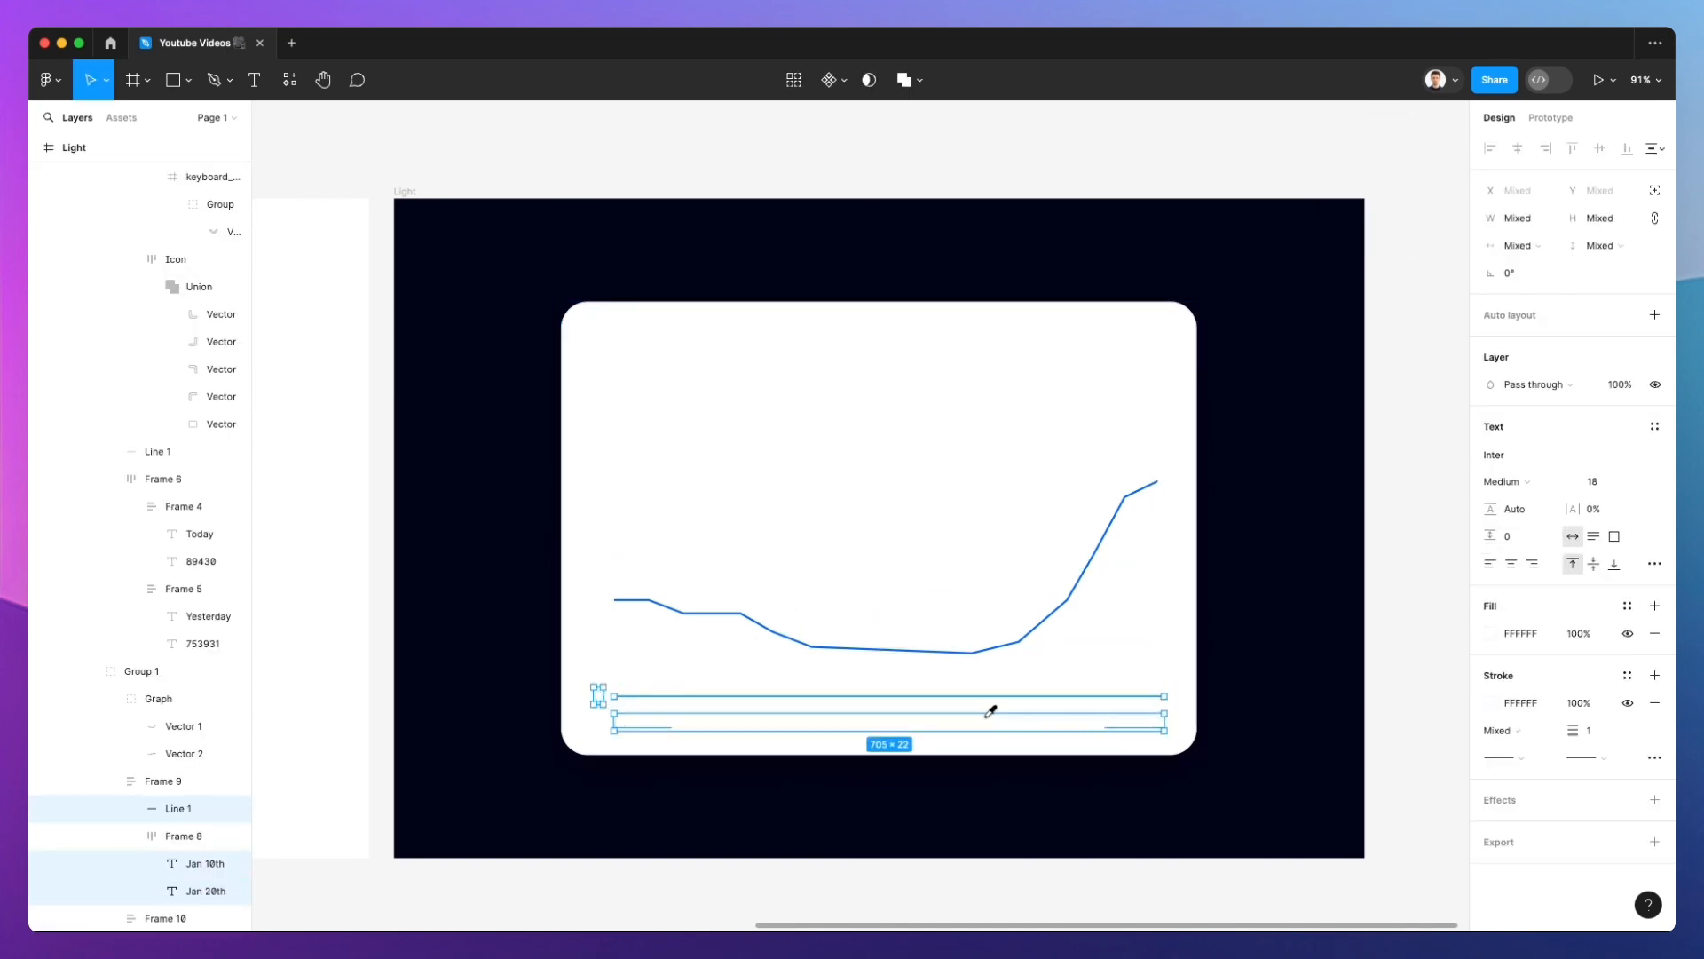
{"action": "key", "text": "Delete"}
Fill the duplicate card with the dark background color and lighten that fill to 141524
{"action": "left_click", "coordinate": [1192, 656]}
{"action": "key", "text": "super+z"}
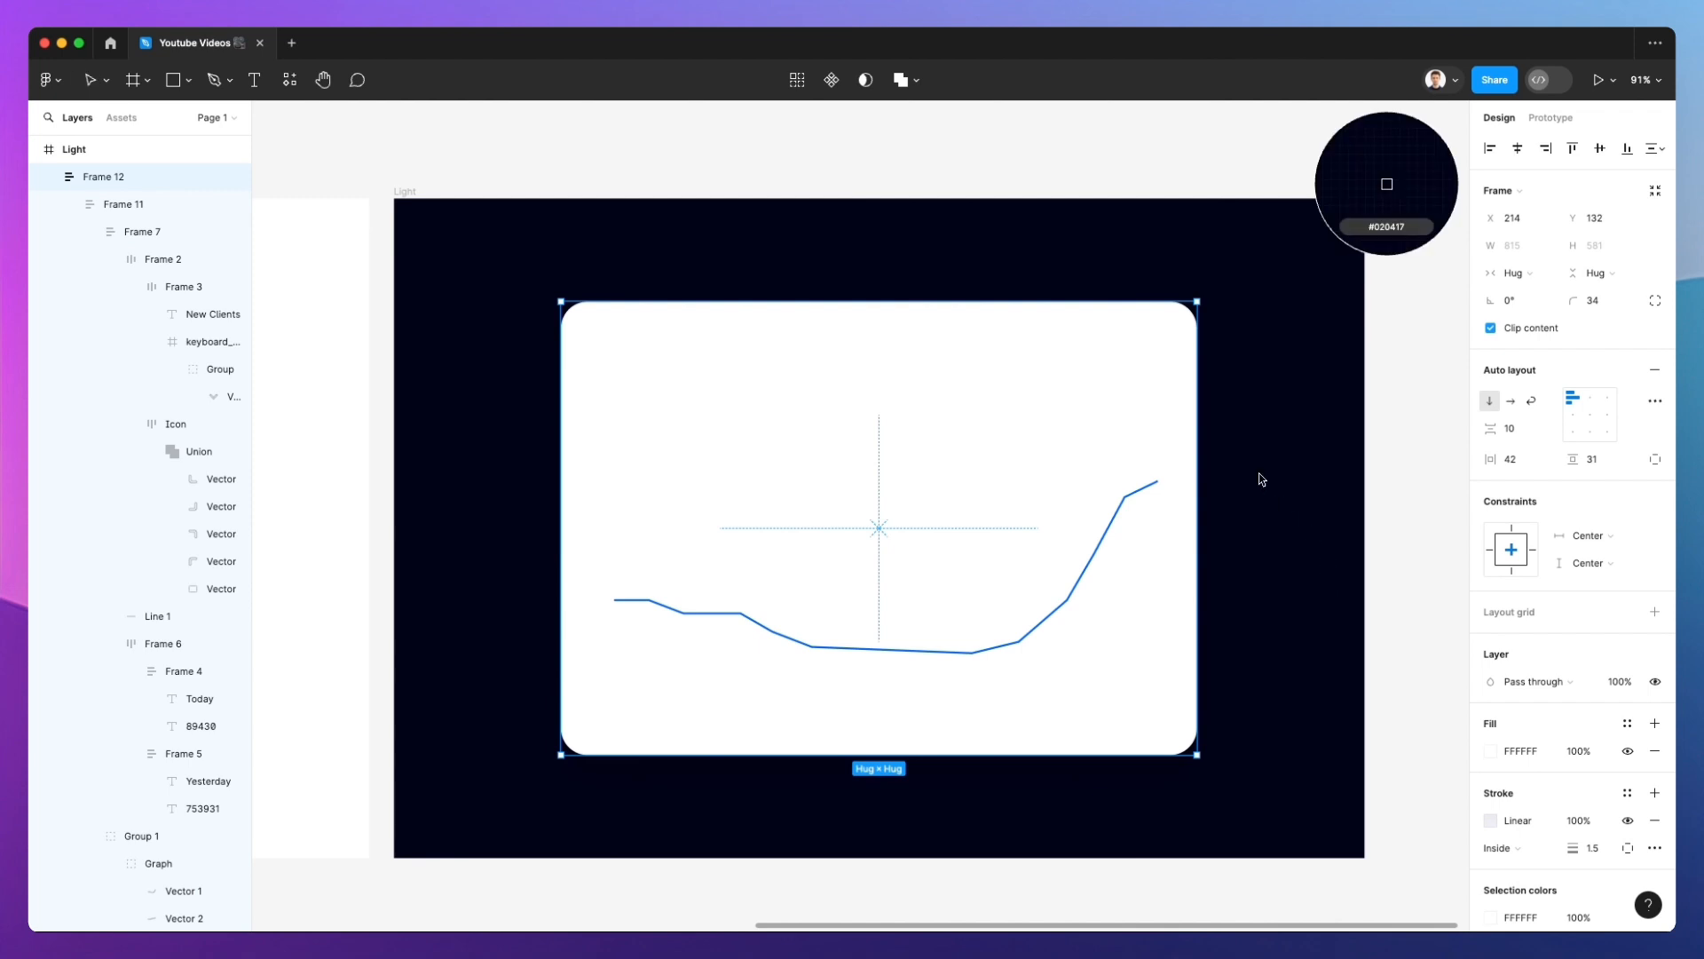
{"action": "left_click", "coordinate": [1490, 751]}
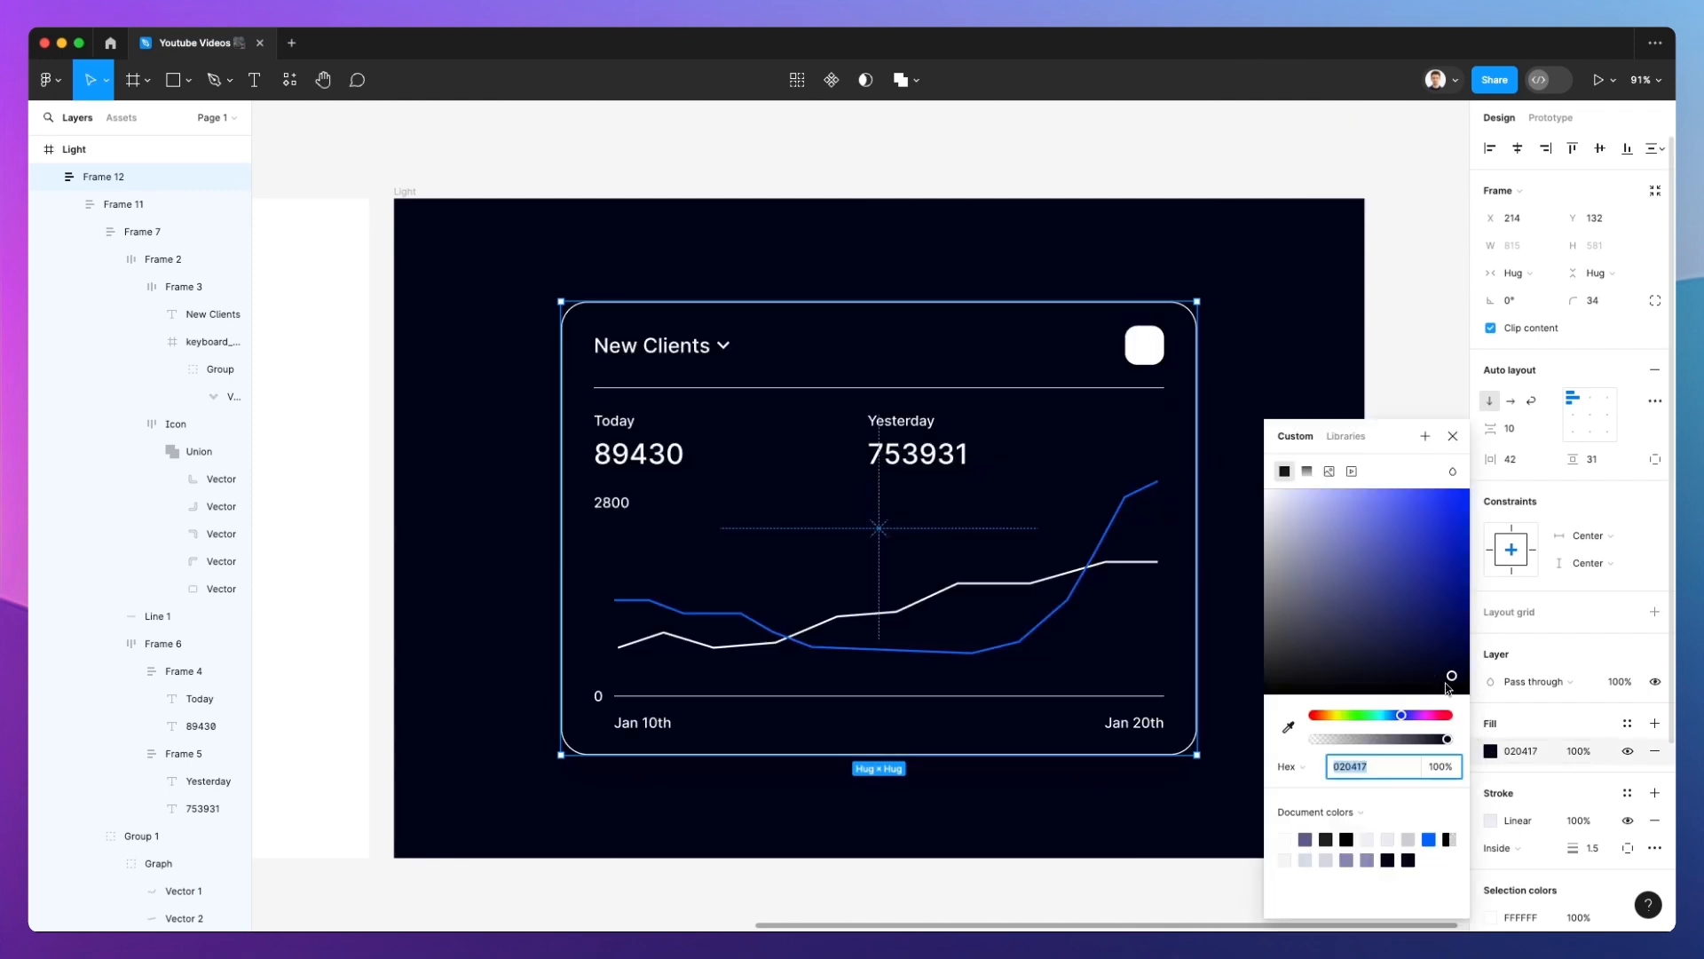
{"action": "left_click_drag", "start_coordinate": [1449, 685], "coordinate": [1356, 665]}
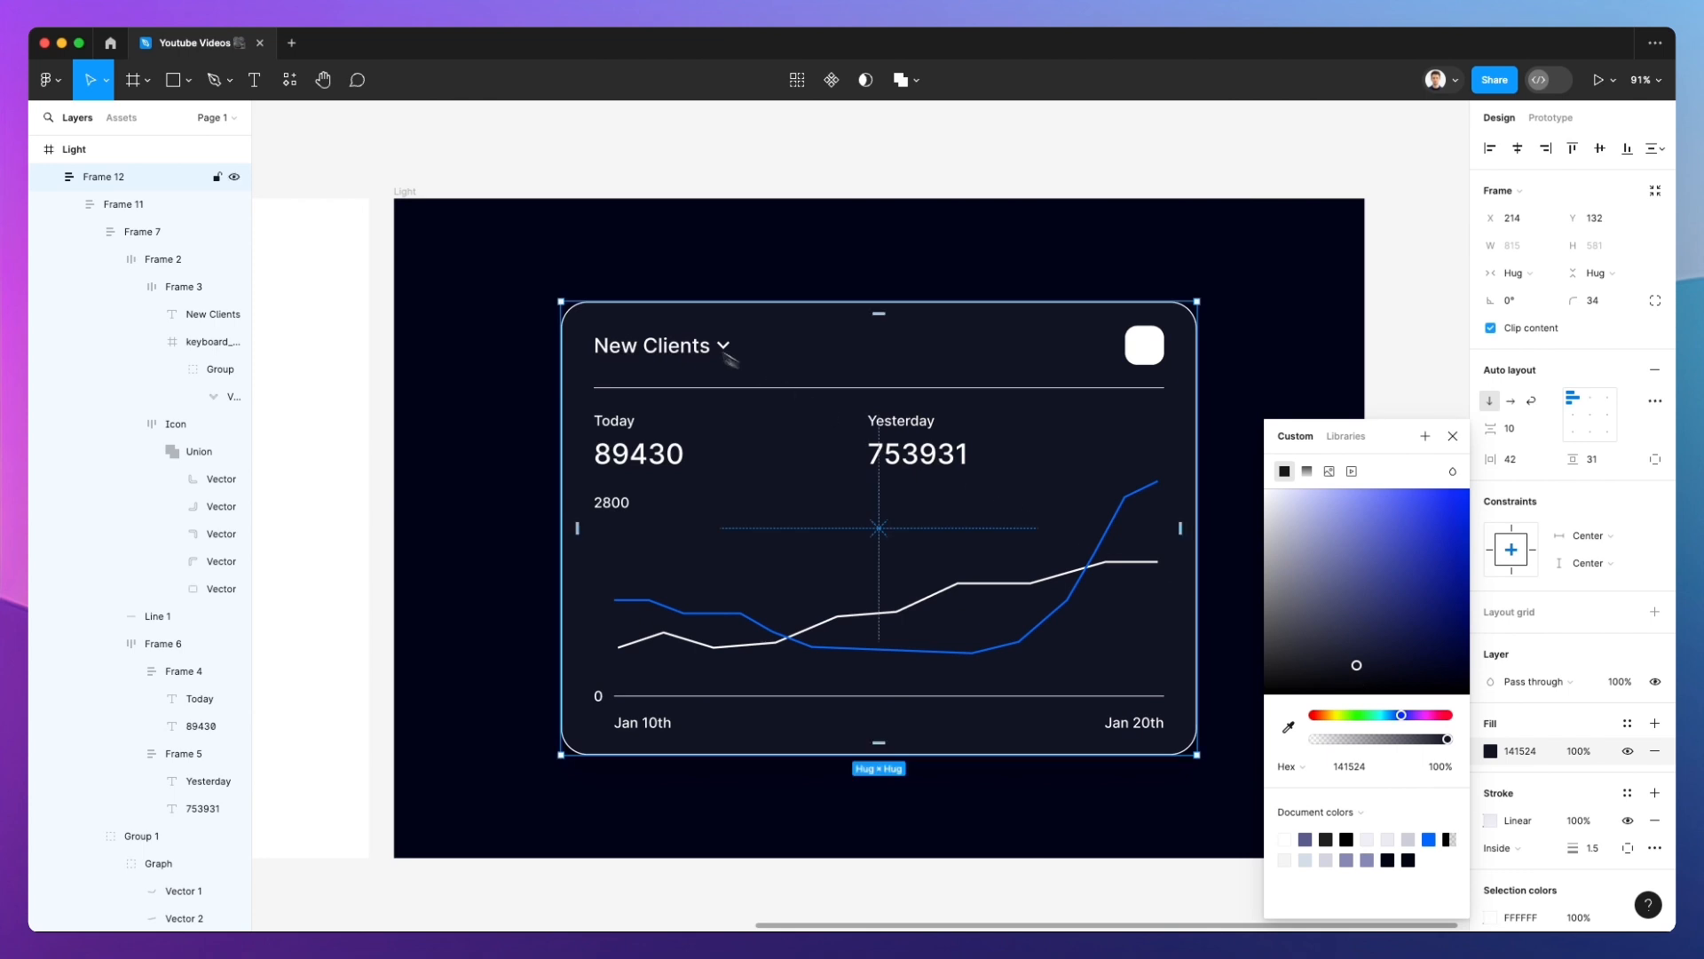
{"action": "left_click", "coordinate": [435, 225]}
Set the opacity of the dark card's linear gradient stroke to 10%
{"action": "left_click", "coordinate": [744, 316]}
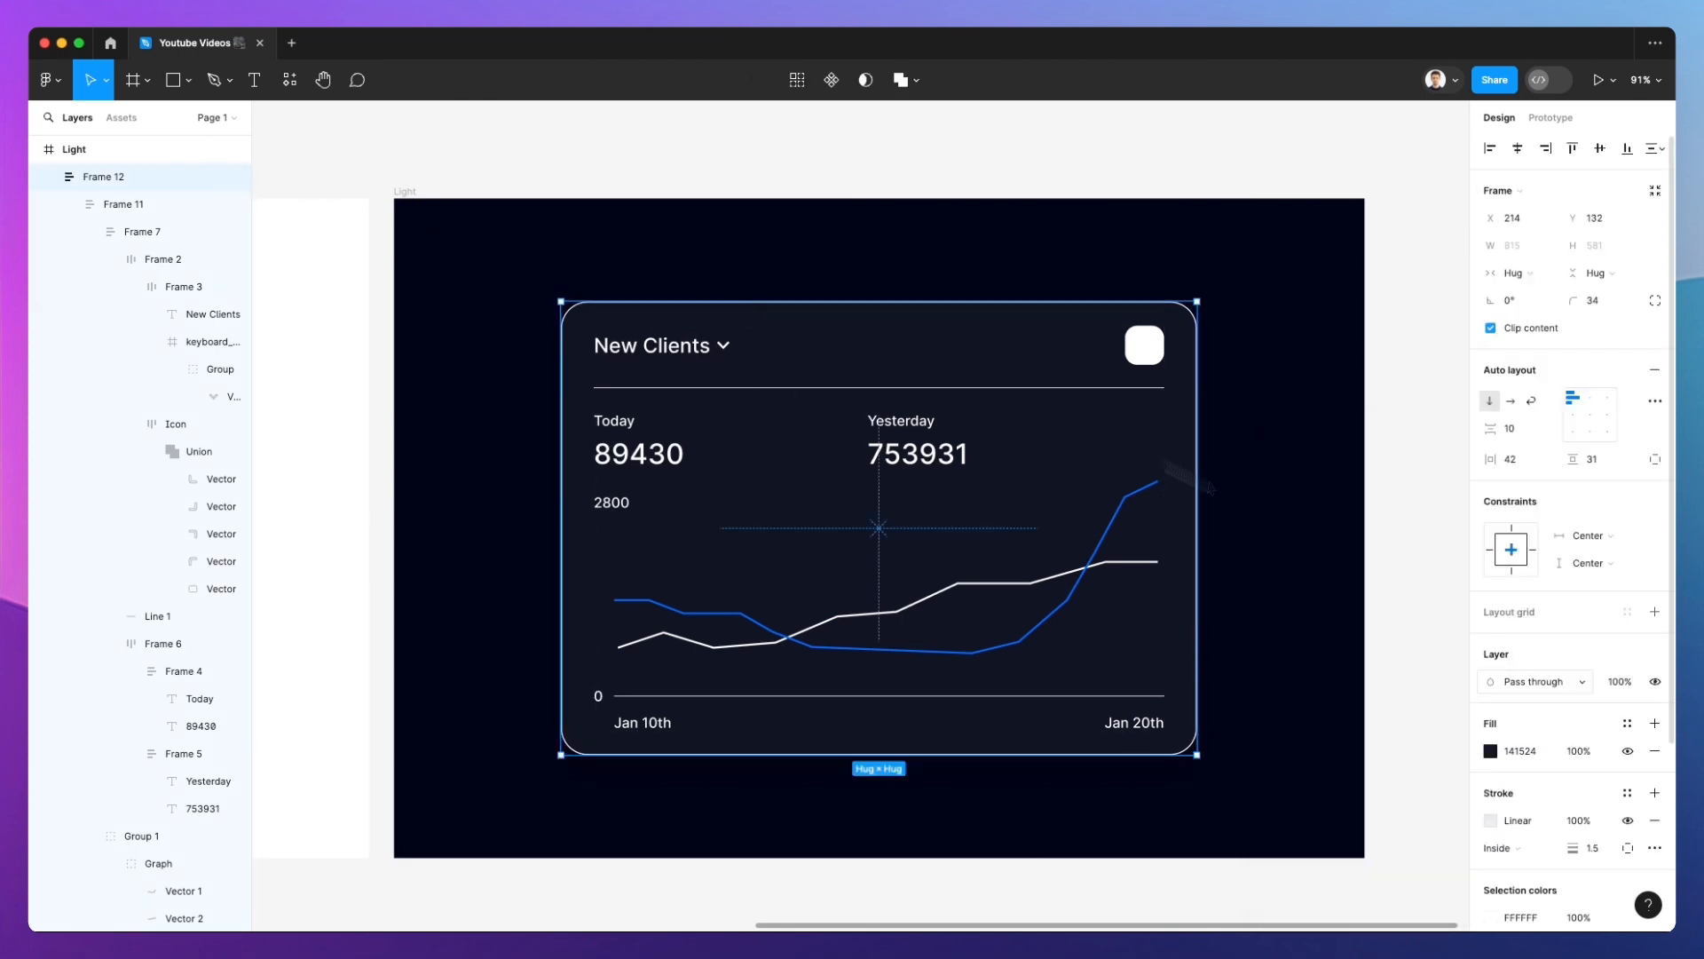
{"action": "left_click", "coordinate": [1490, 823]}
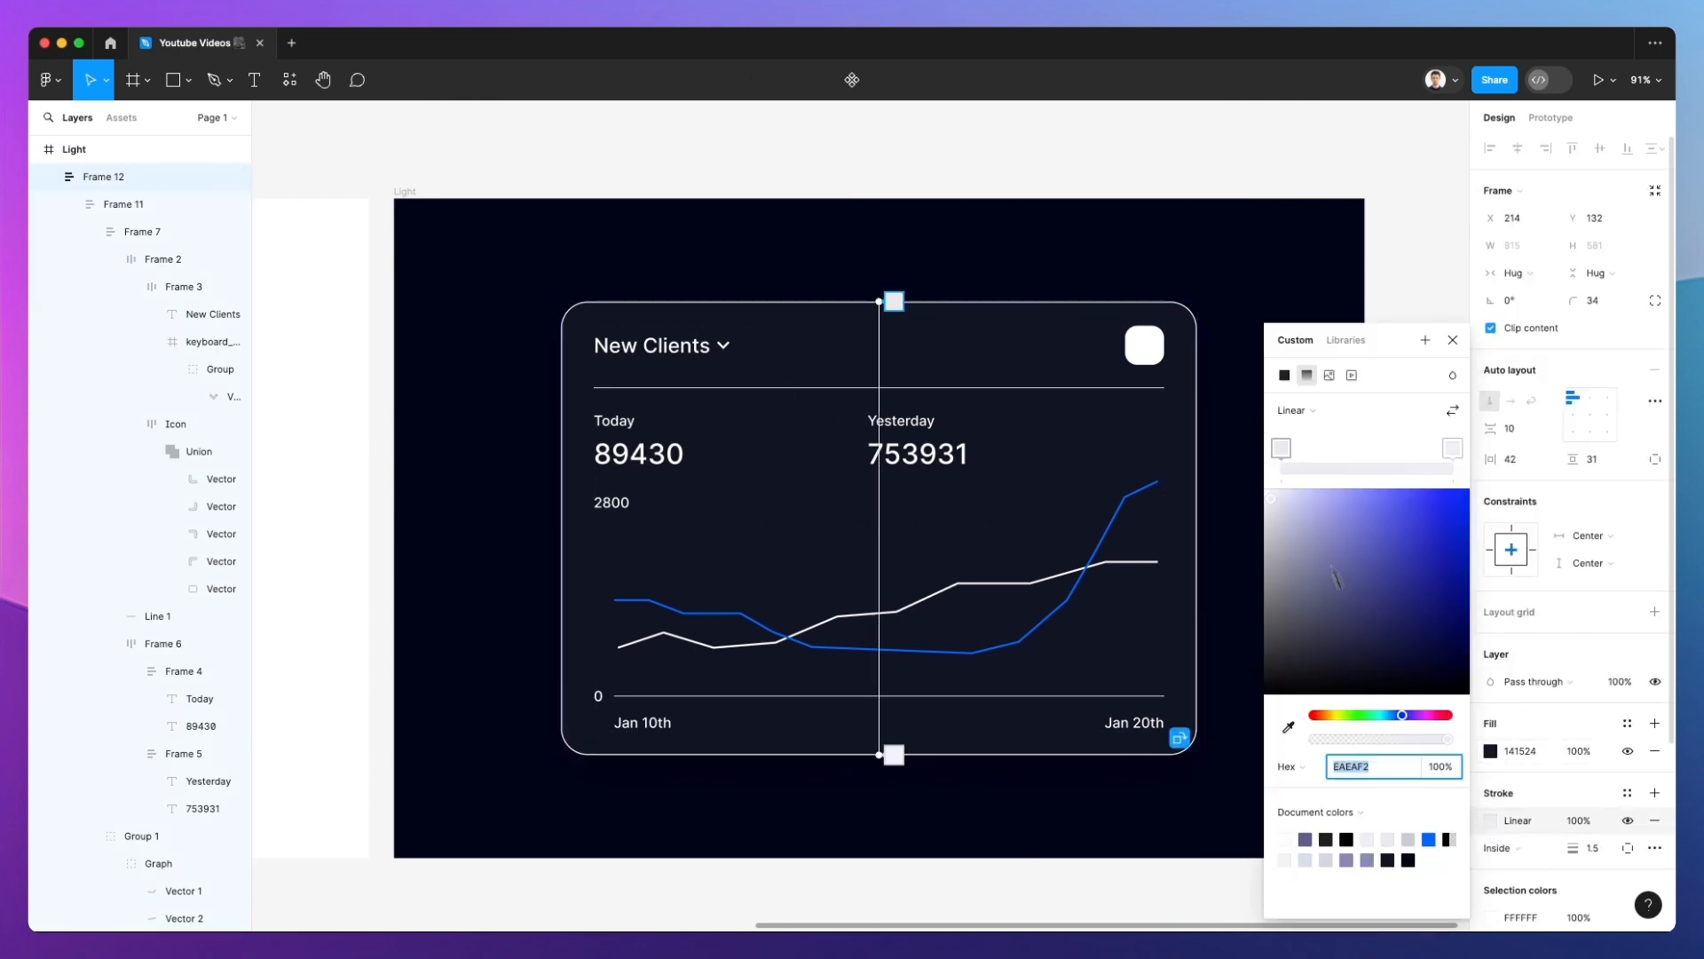
{"action": "left_click", "coordinate": [1583, 821]}
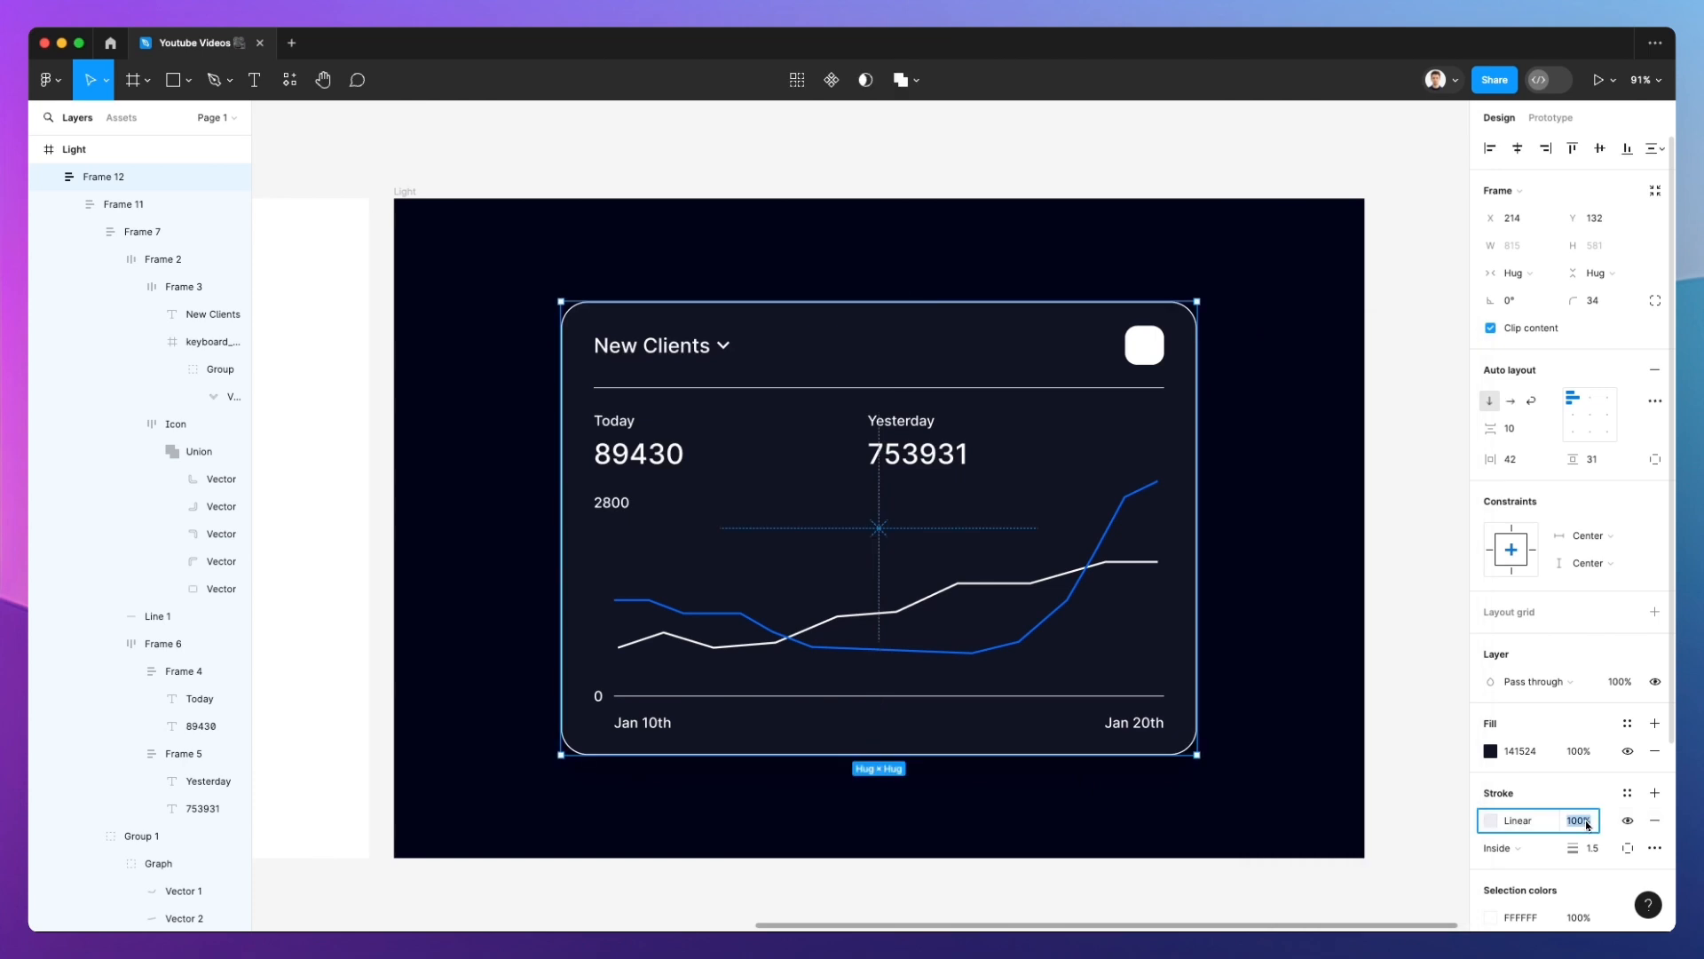
{"action": "type", "text": "10"}
{"action": "key", "text": "Return"}
{"action": "left_click", "coordinate": [1362, 679]}
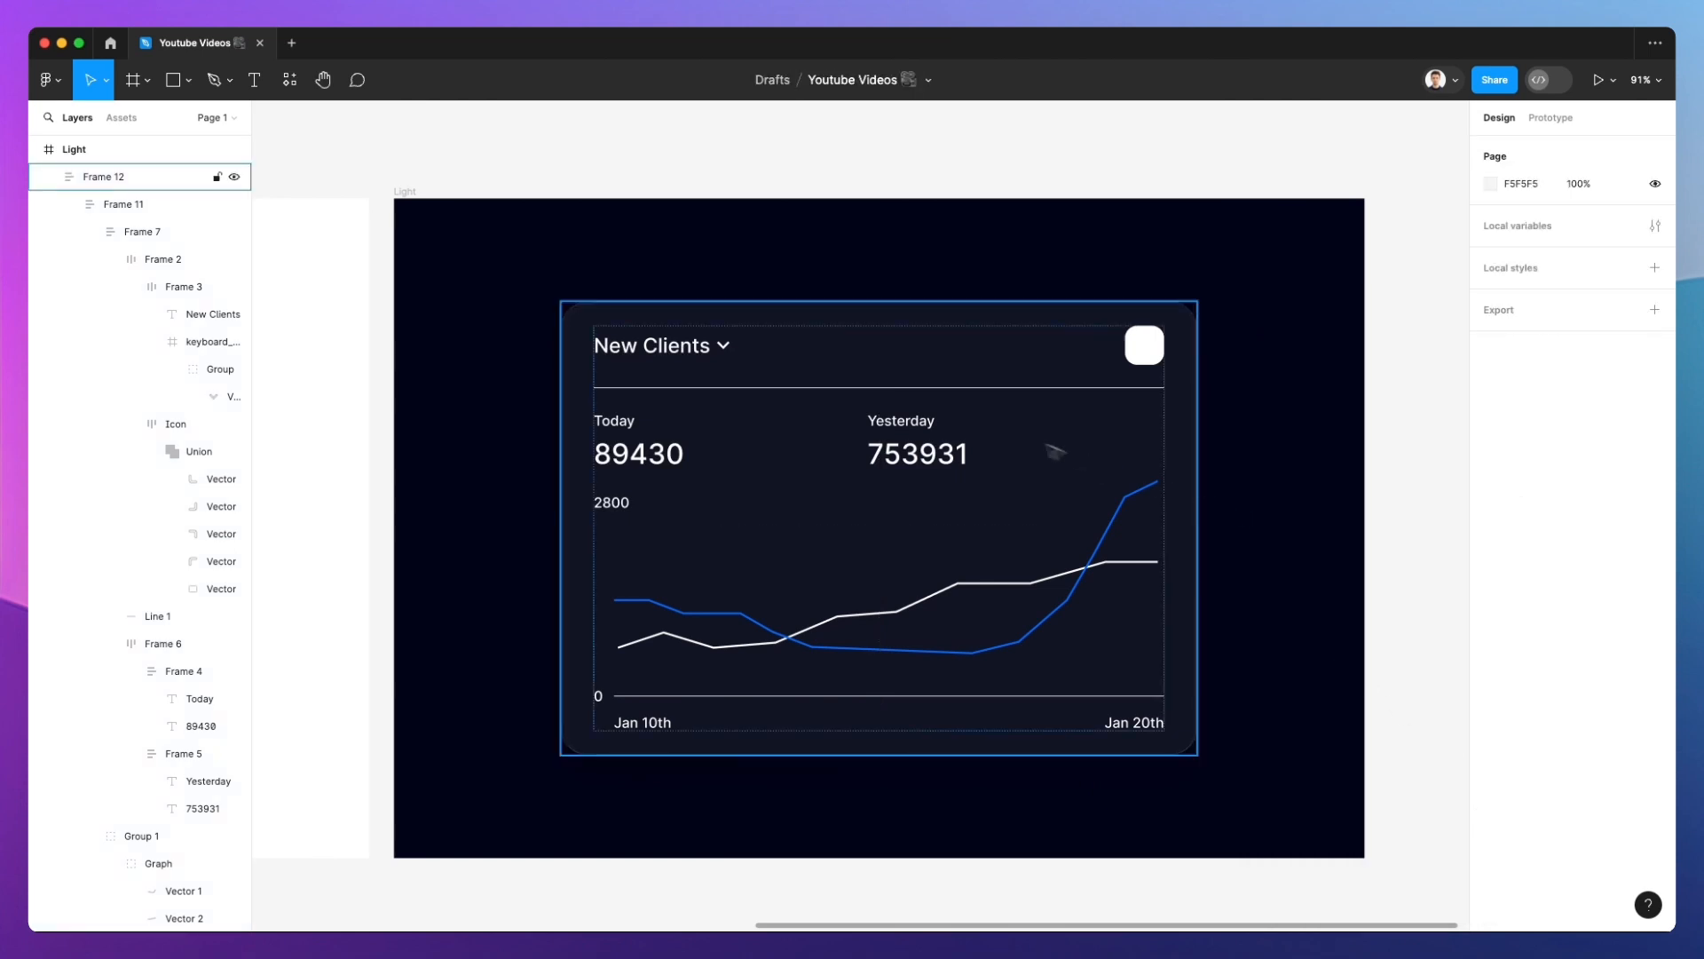
Set the opacity of the divider line under the New Clients header to 10%
{"action": "left_click", "coordinate": [971, 392]}
{"action": "key", "text": "1"}
{"action": "left_click", "coordinate": [1286, 411]}
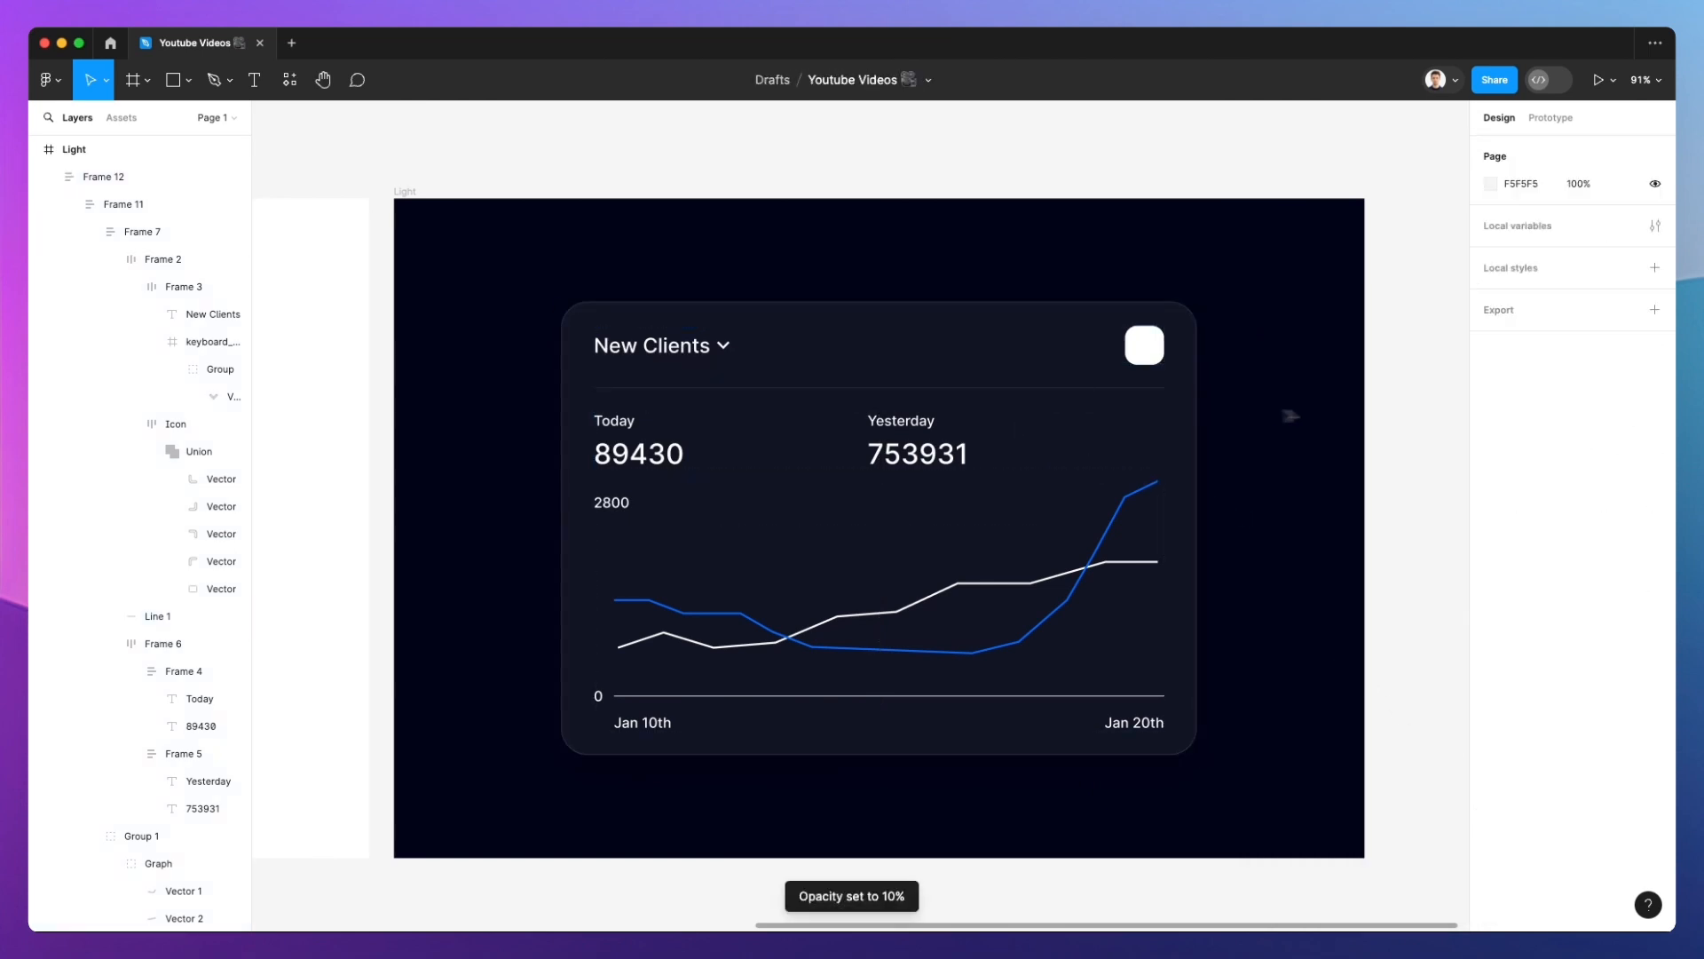
Set the white fill of the header icon frame to 10% opacity
{"action": "left_click", "coordinate": [1144, 346]}
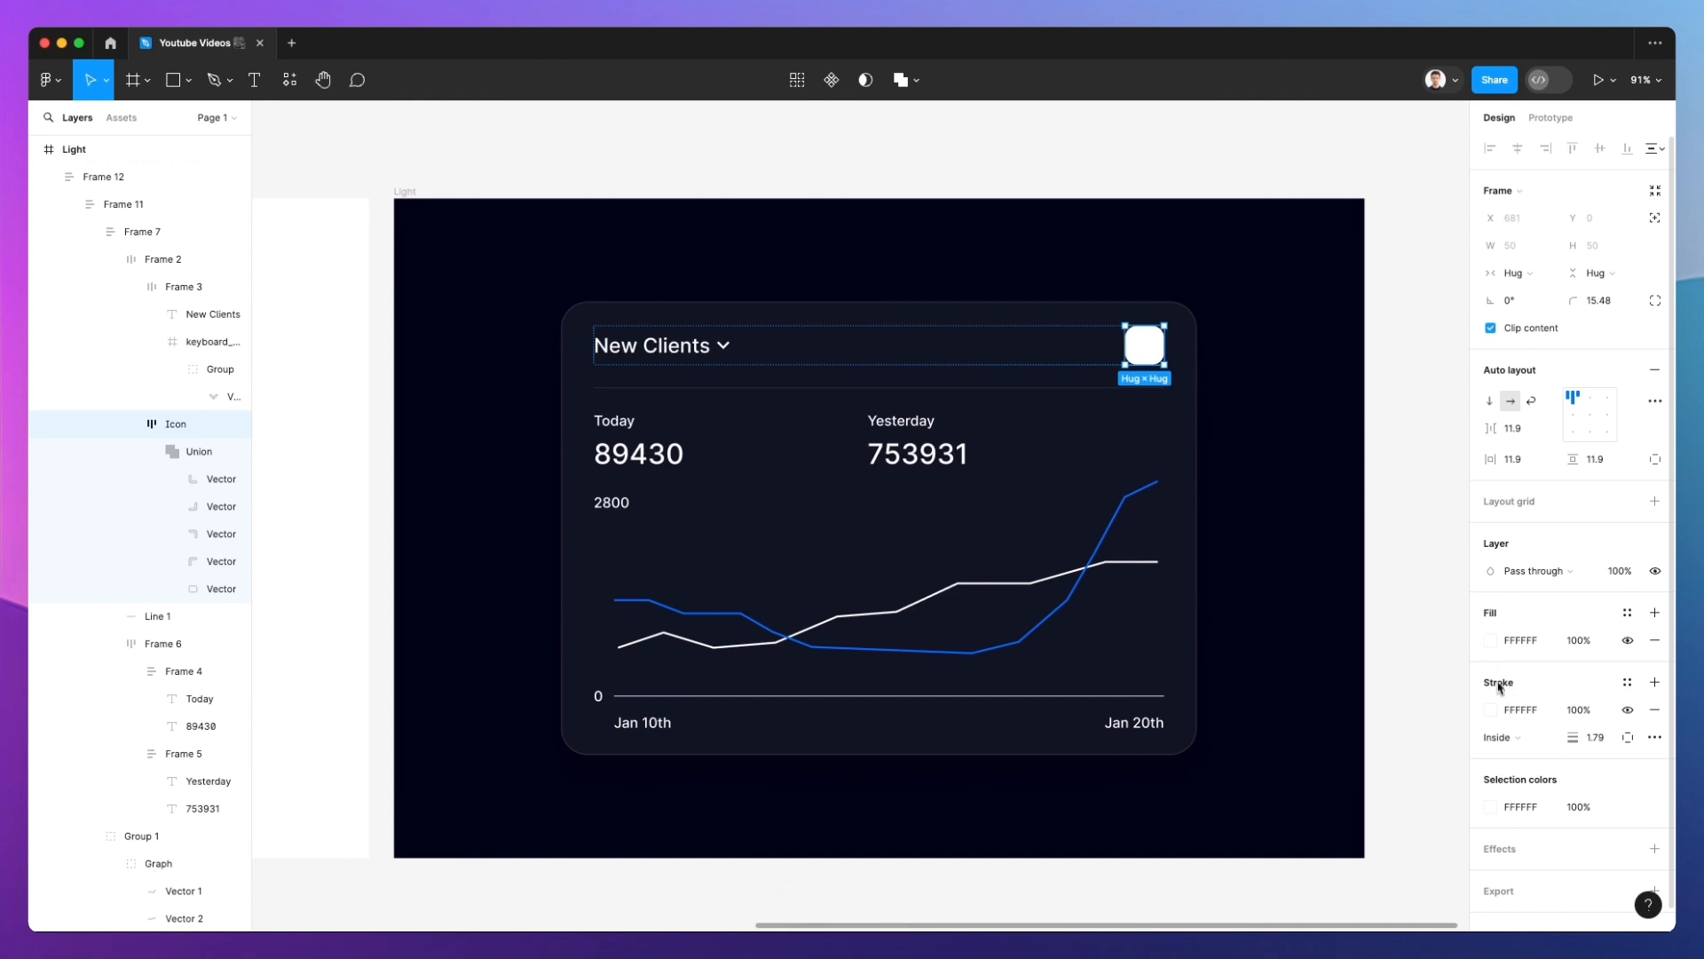
{"action": "left_click", "coordinate": [1578, 640]}
{"action": "type", "text": "10"}
{"action": "key", "text": "Return"}
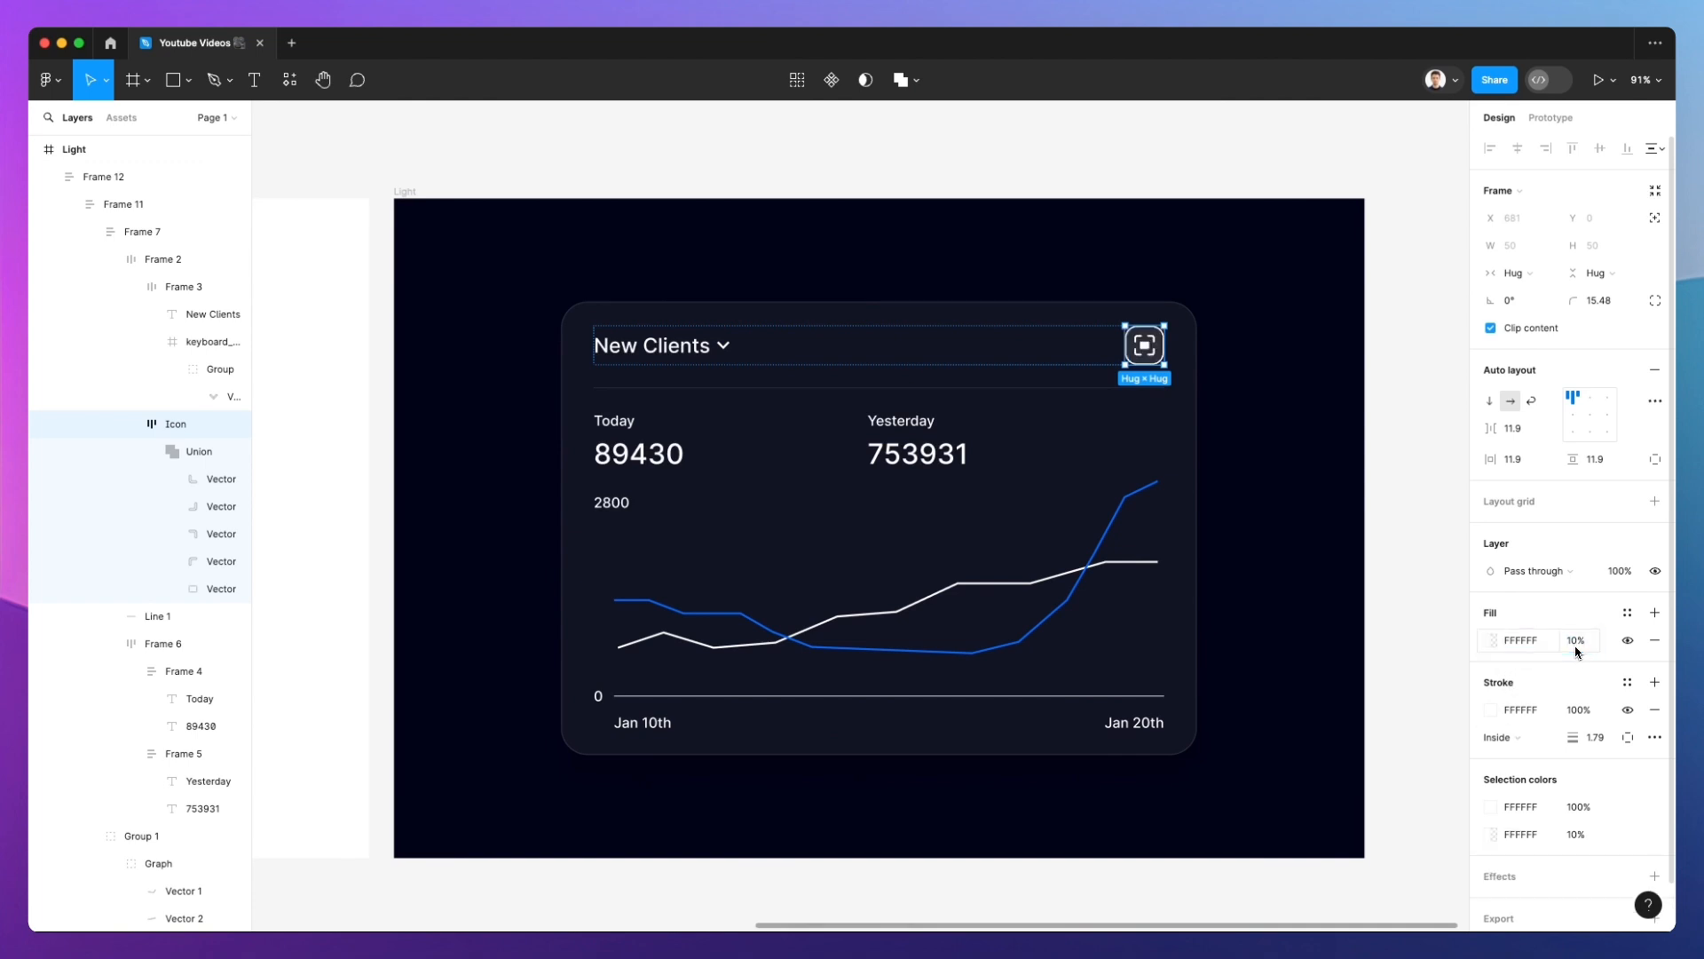
{"action": "left_click", "coordinate": [1263, 391]}
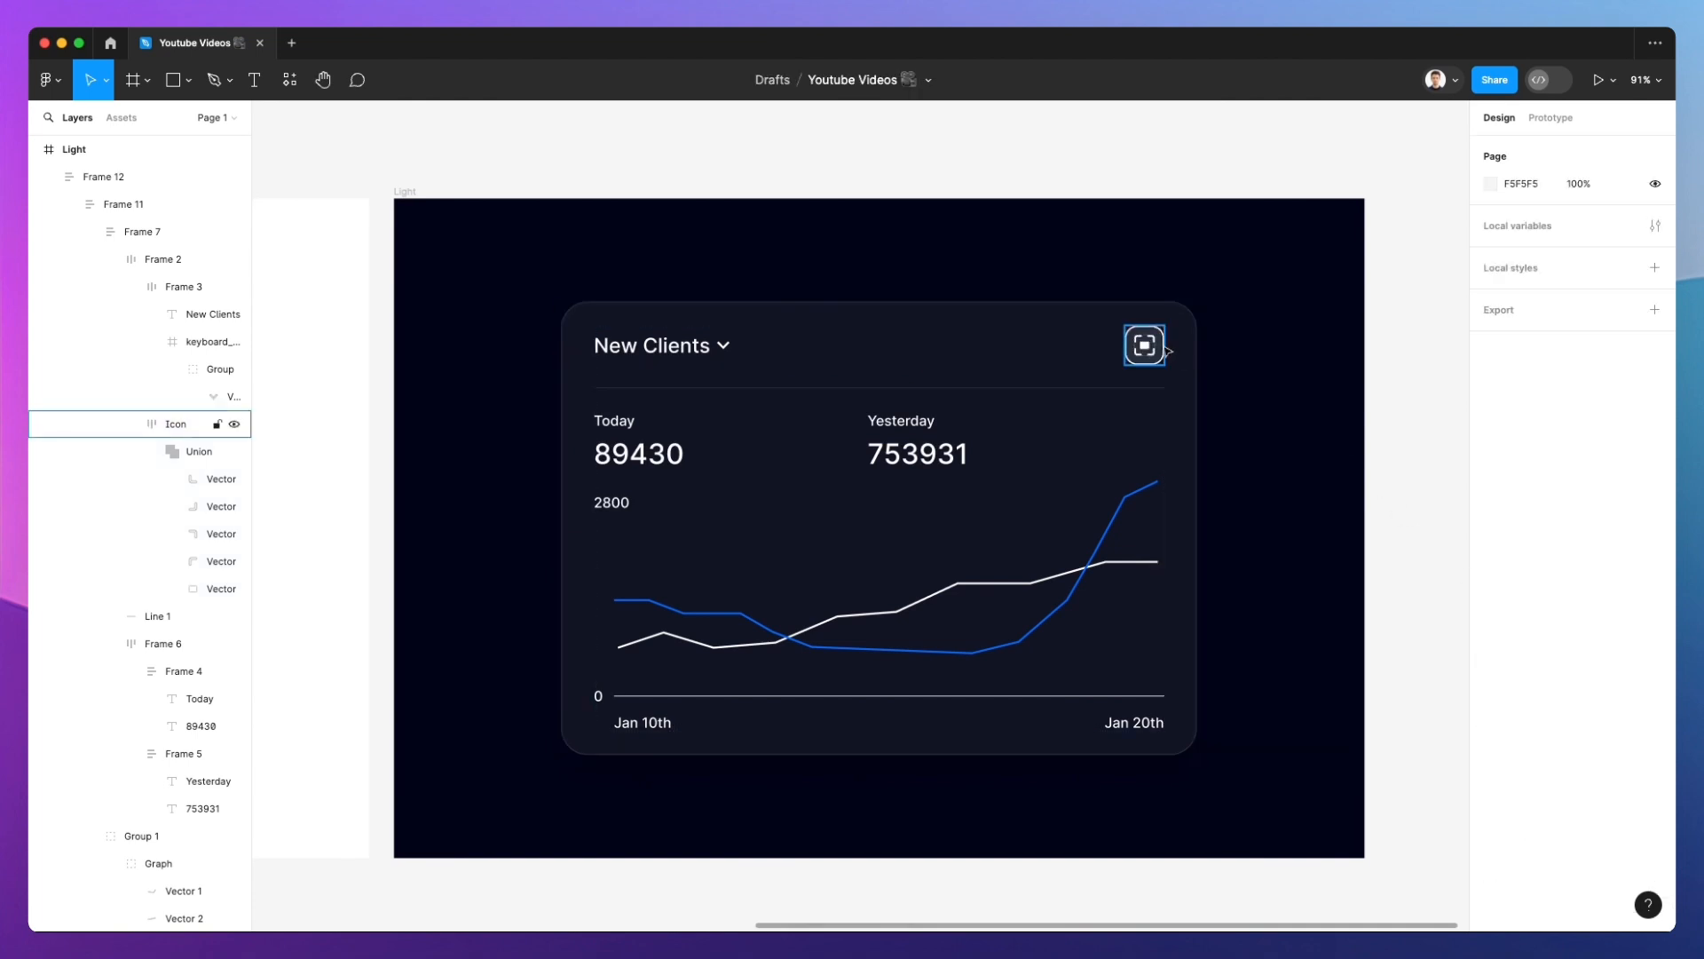
Remove the stroke from the header icon frame
{"action": "left_click", "coordinate": [1156, 348]}
{"action": "left_click", "coordinate": [1578, 710]}
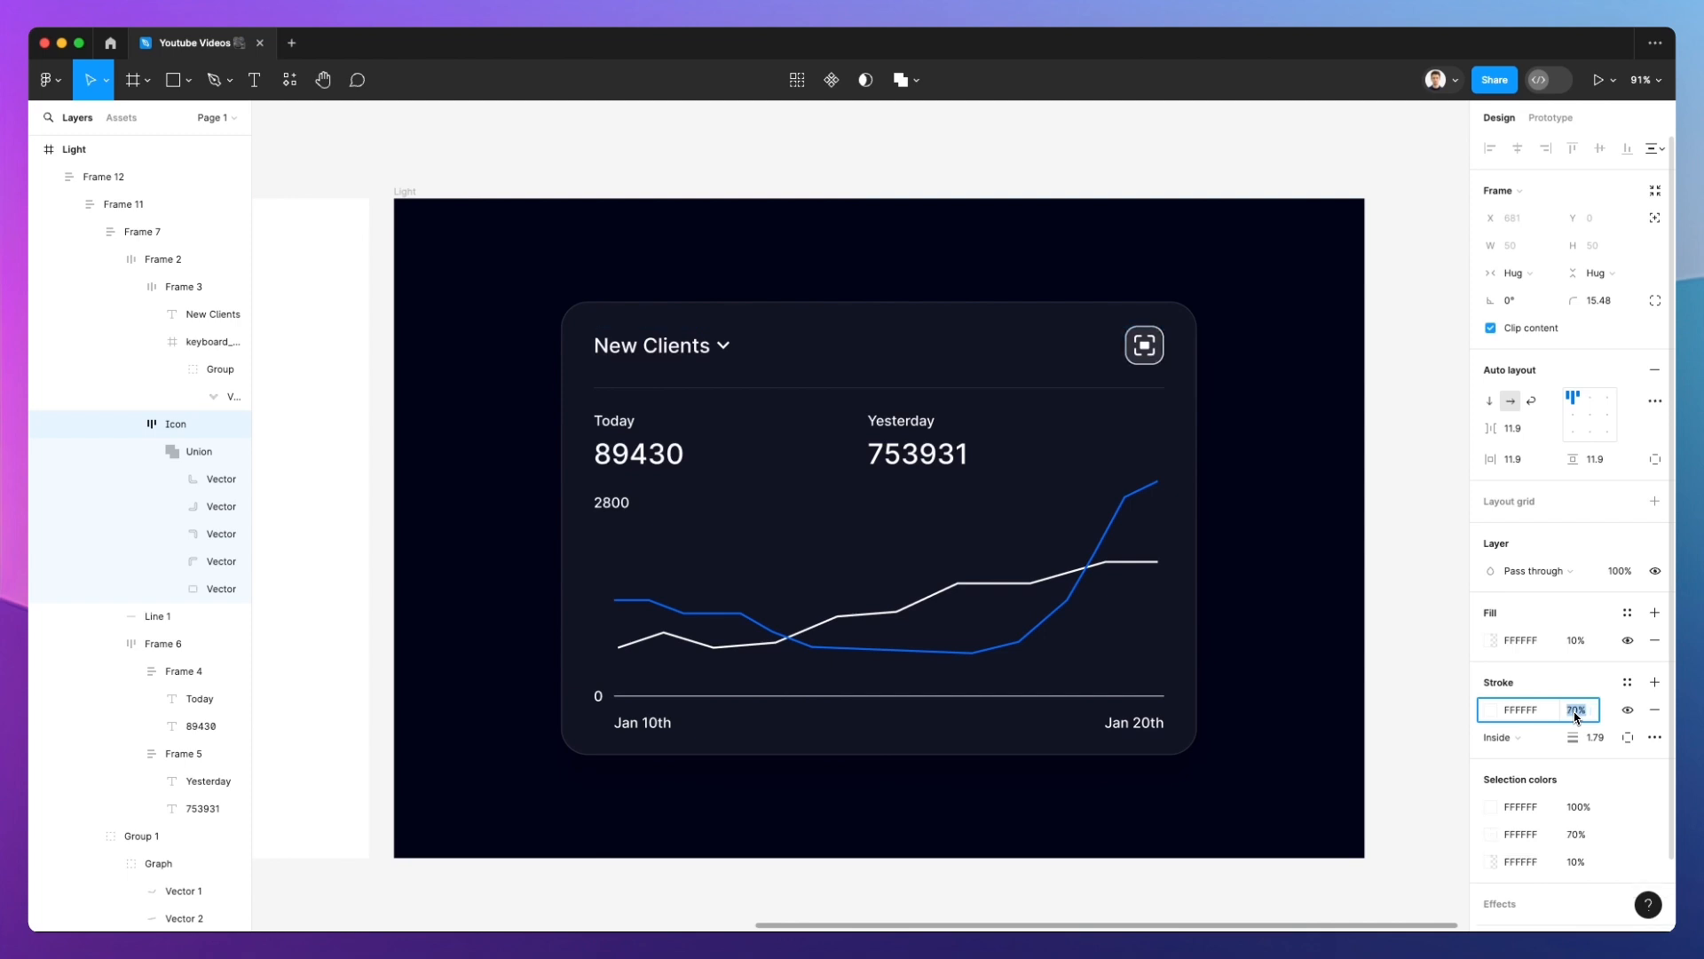
{"action": "left_click", "coordinate": [1655, 709]}
{"action": "left_click", "coordinate": [1301, 506]}
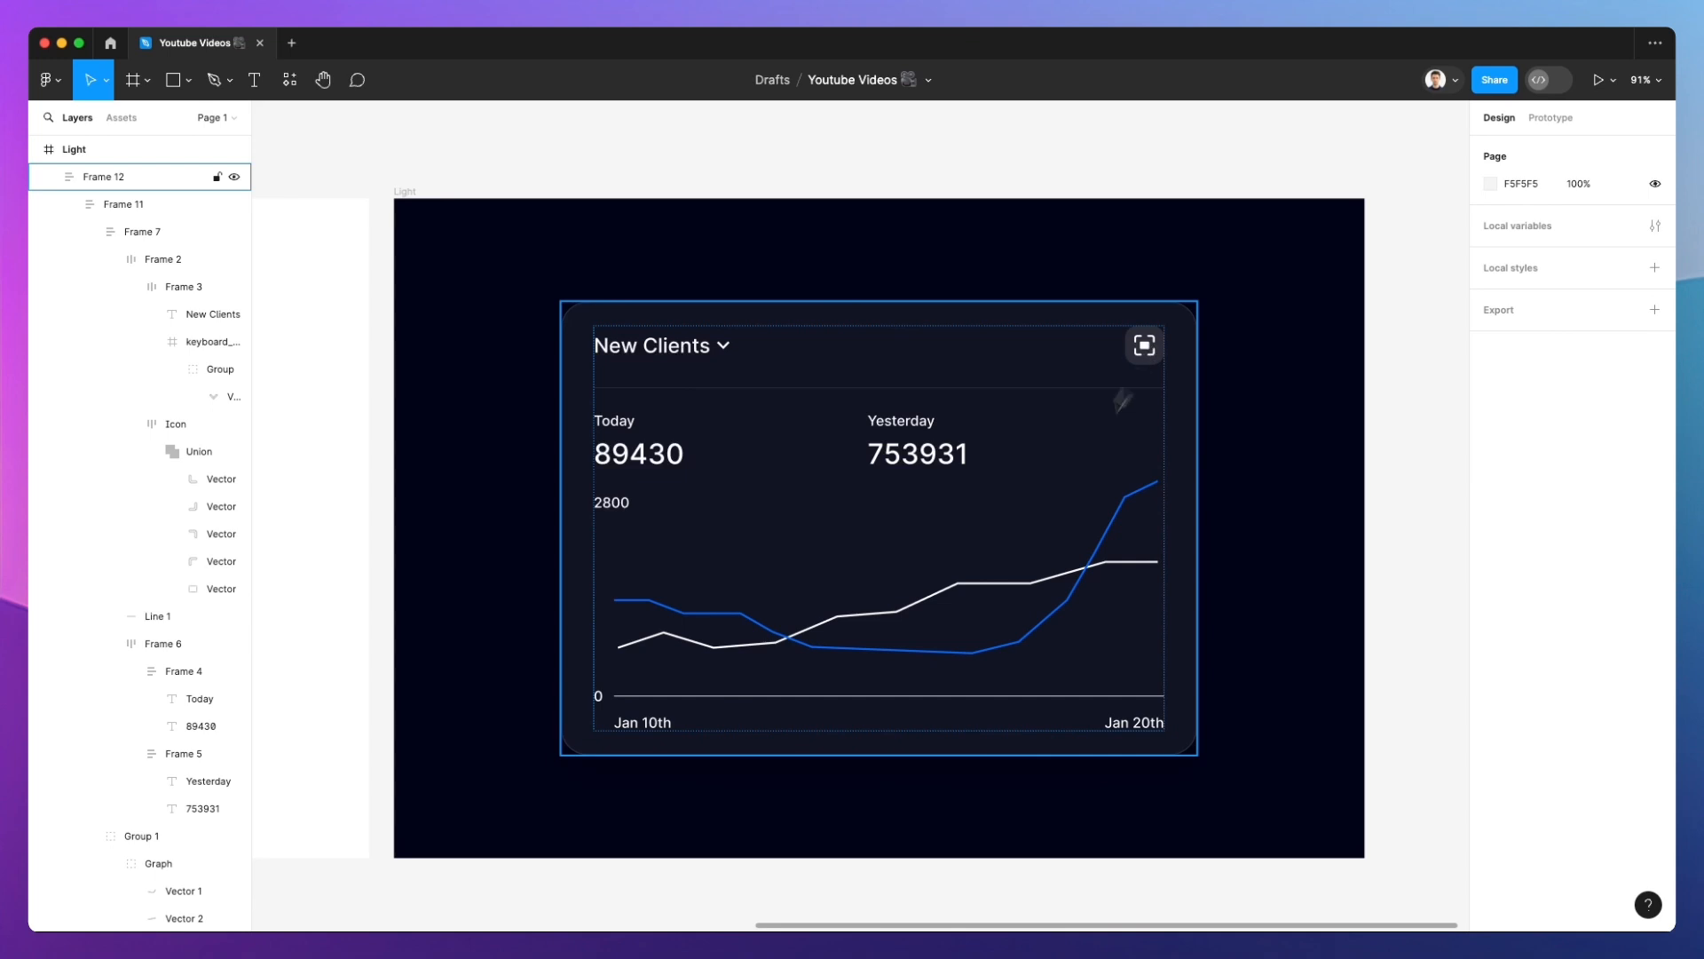
Set the opacity of the chart's baseline to 10%
{"action": "left_click", "coordinate": [848, 696]}
{"action": "key", "text": "1"}
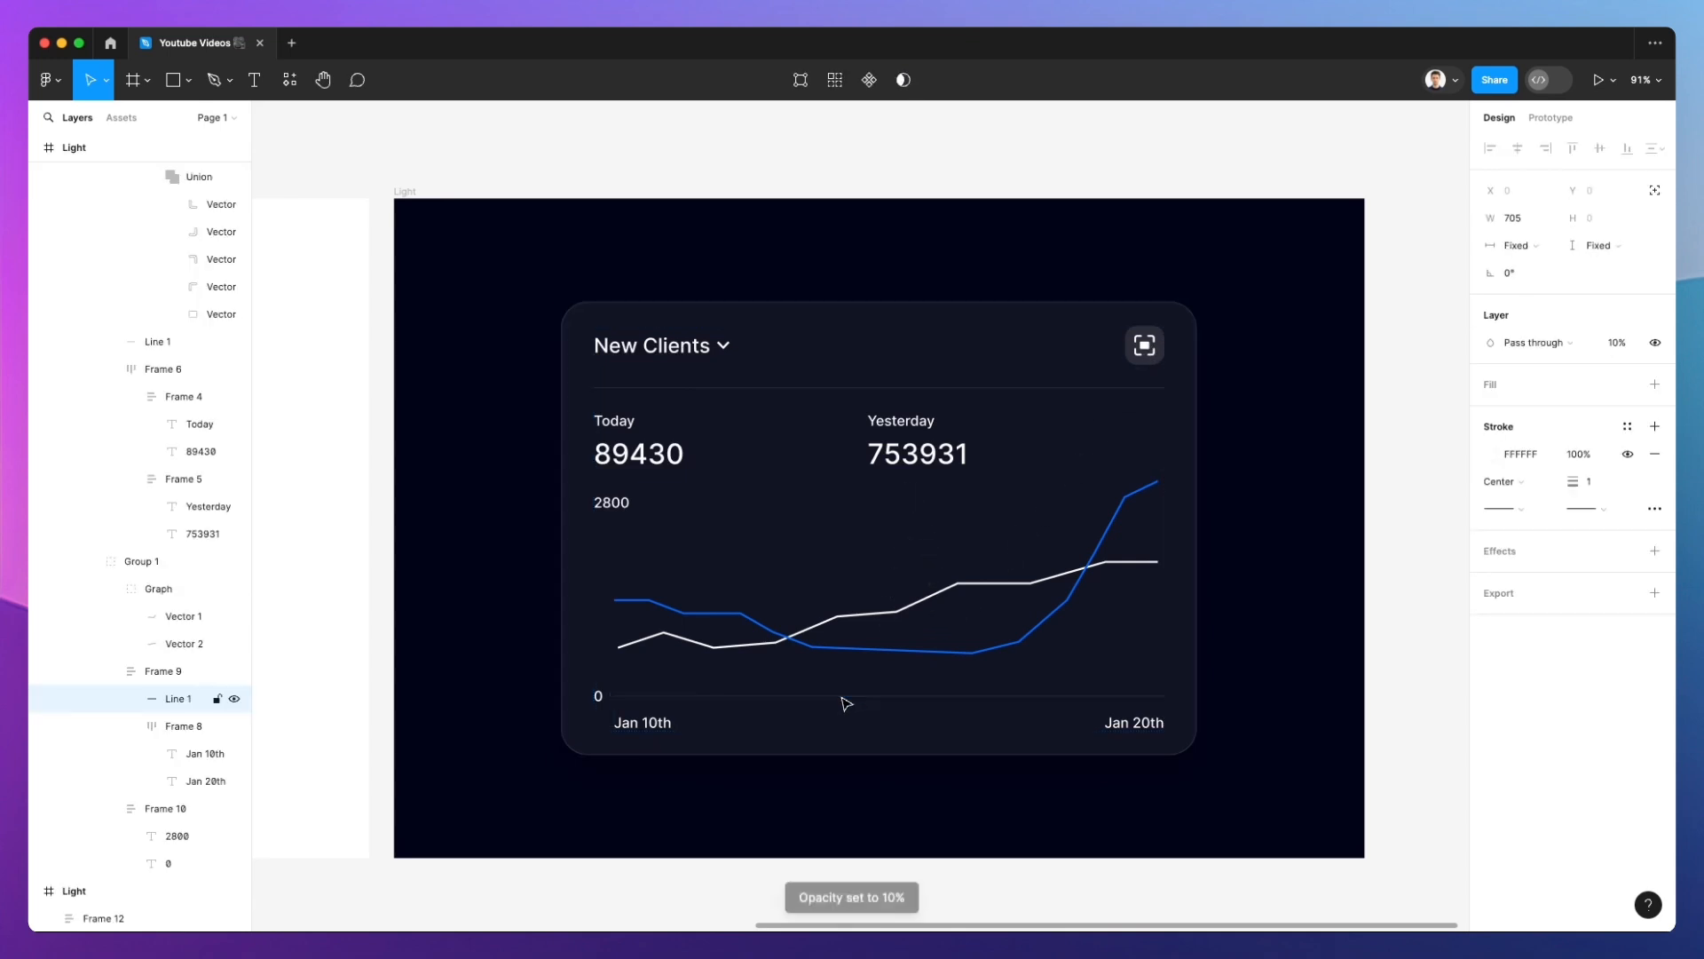
Set the opacity of the dark card's date labels, 2800 and 0 axis labels, and Today and Yesterday labels to 50%
{"action": "double_click", "coordinate": [641, 723]}
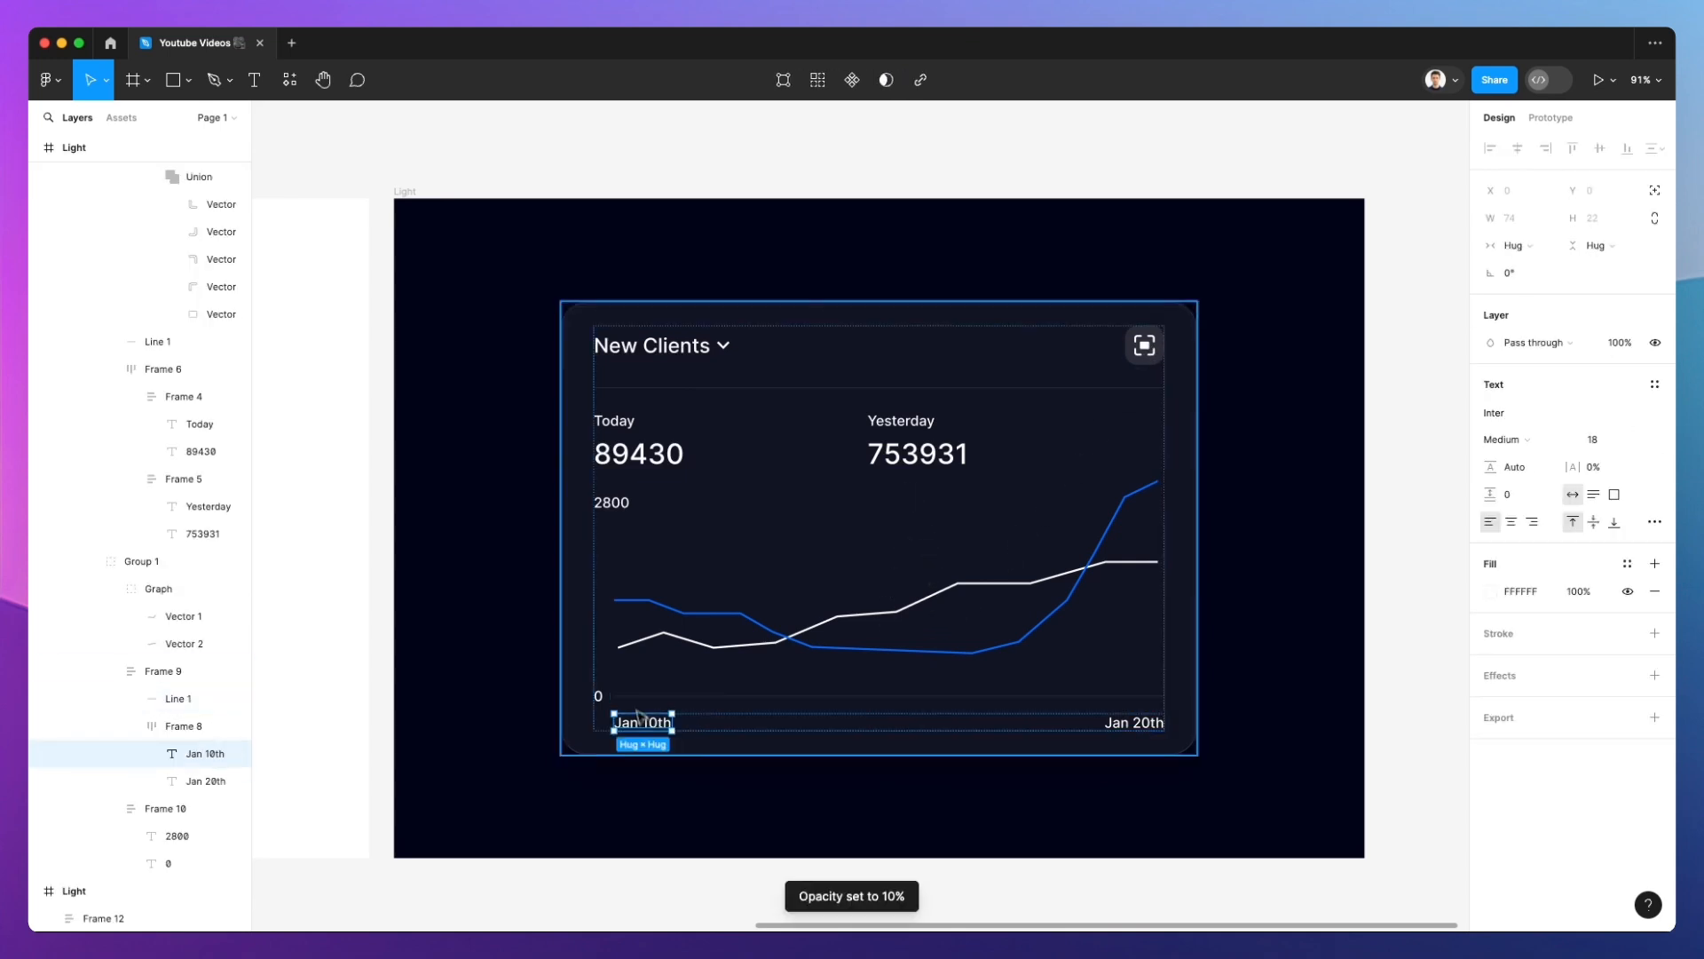
{"action": "left_click", "coordinate": [612, 502], "text": "shift"}
{"action": "left_click", "coordinate": [599, 698], "text": "shift"}
{"action": "left_click", "coordinate": [1134, 722], "text": "shift"}
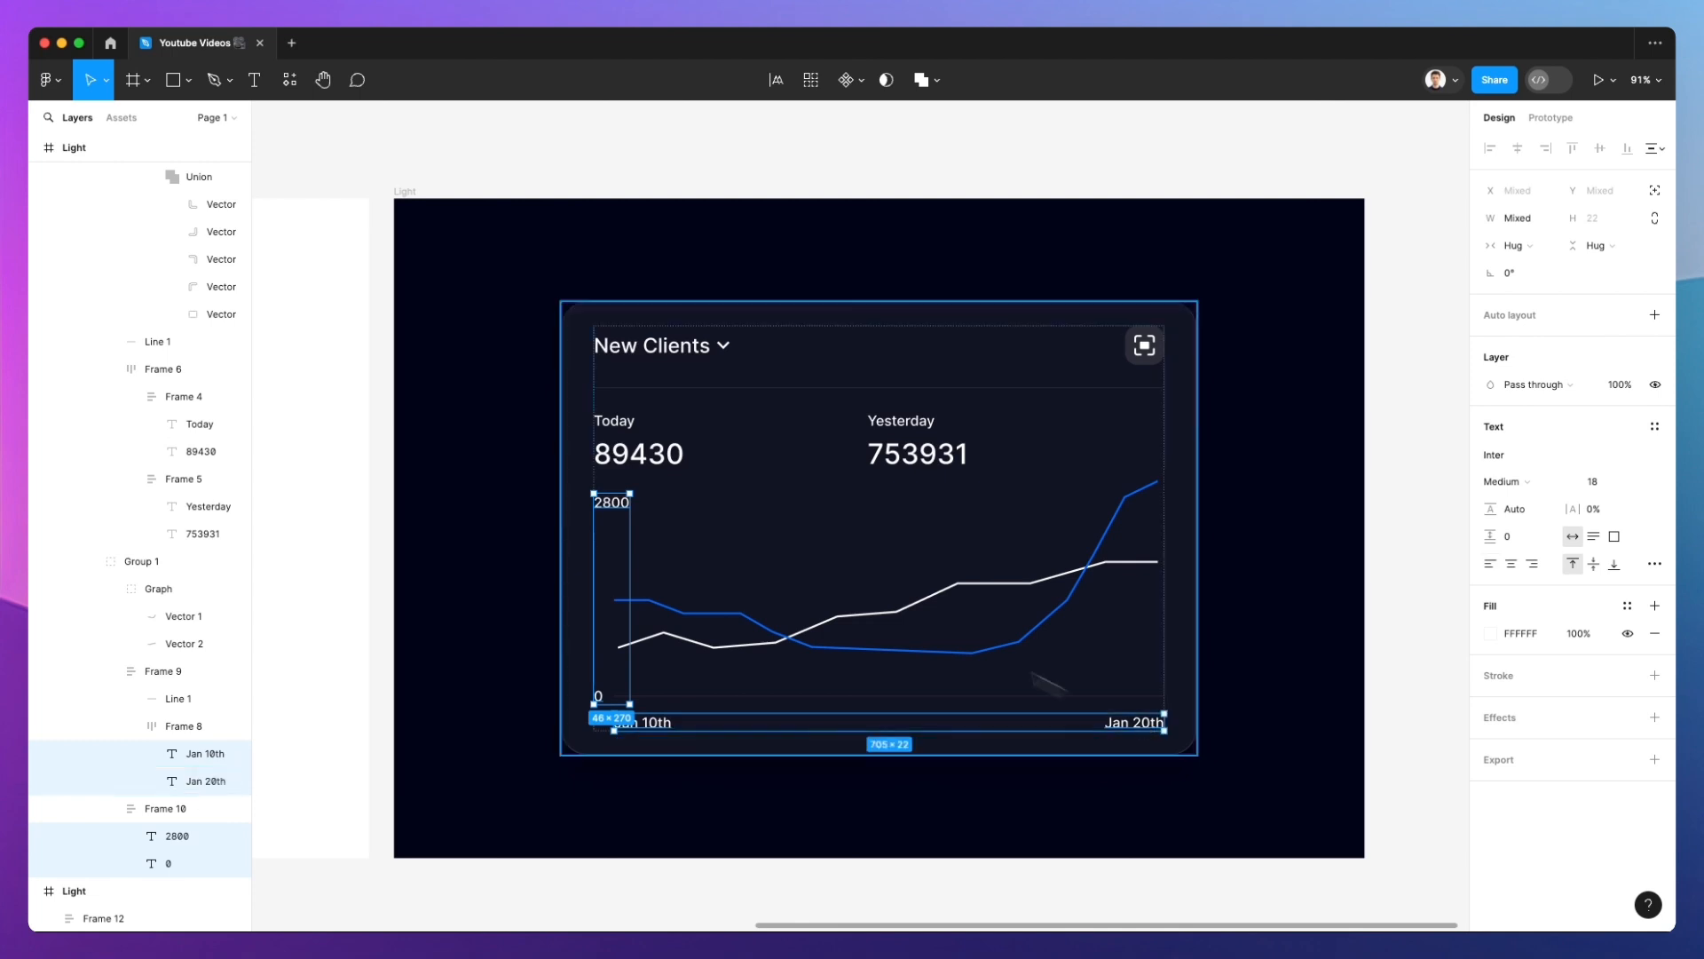
{"action": "left_click", "coordinate": [614, 421], "text": "shift"}
{"action": "left_click", "coordinate": [859, 427], "text": "shift"}
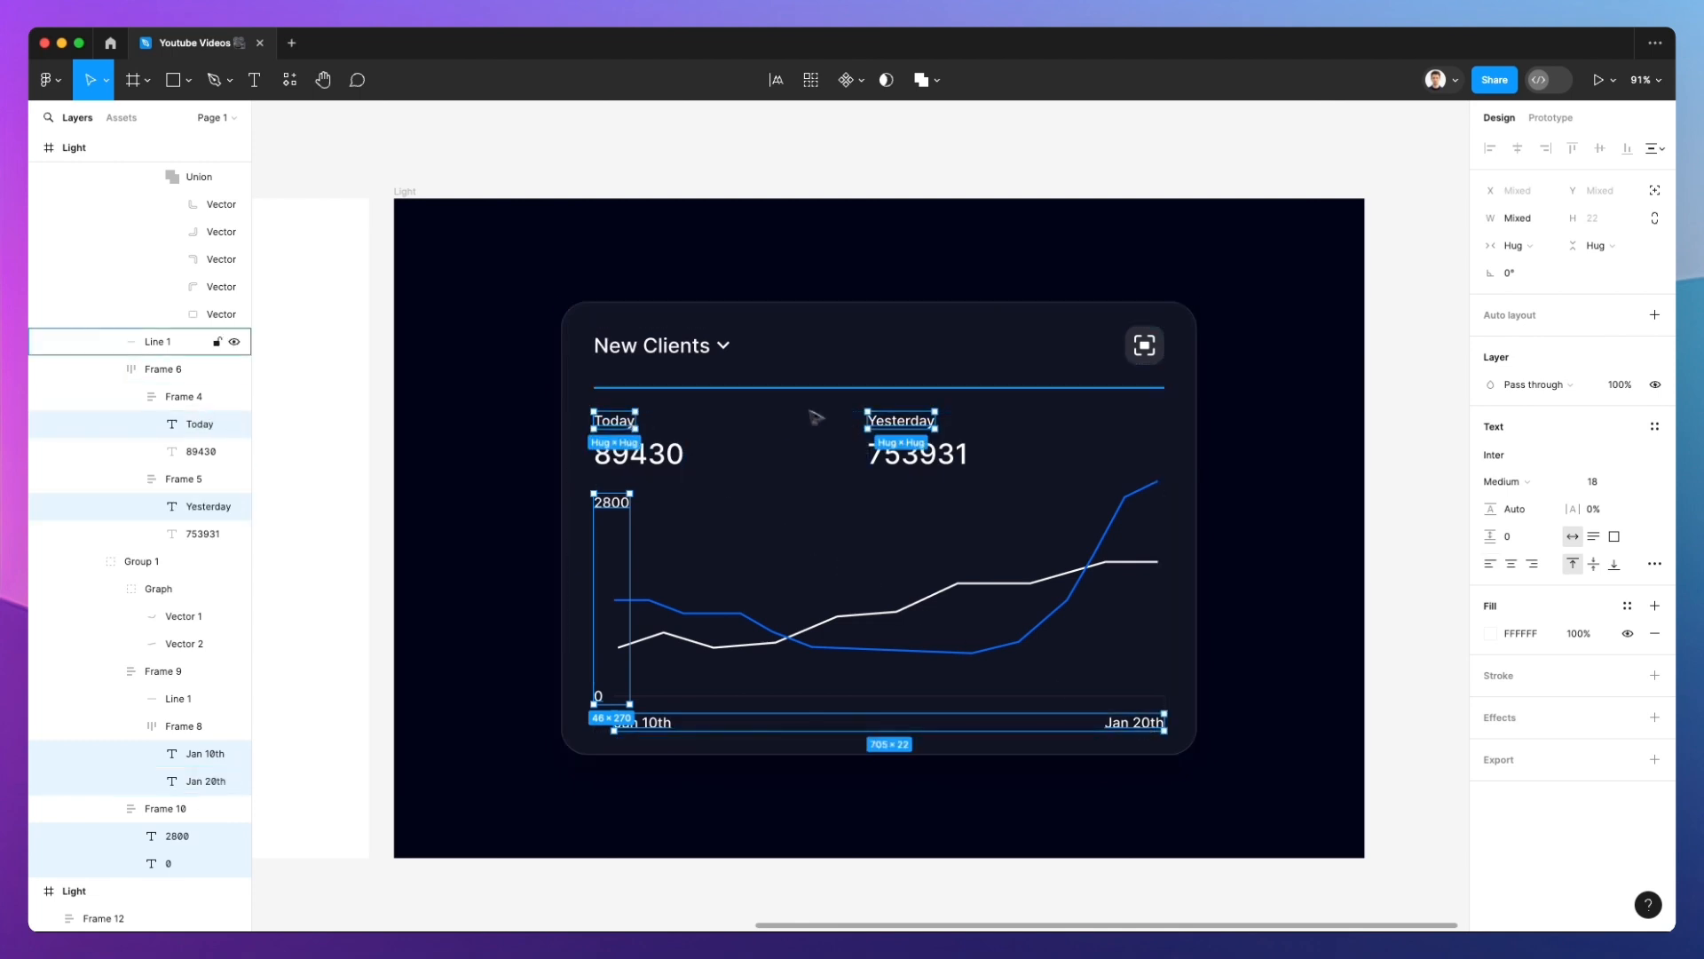
{"action": "key", "text": "5"}
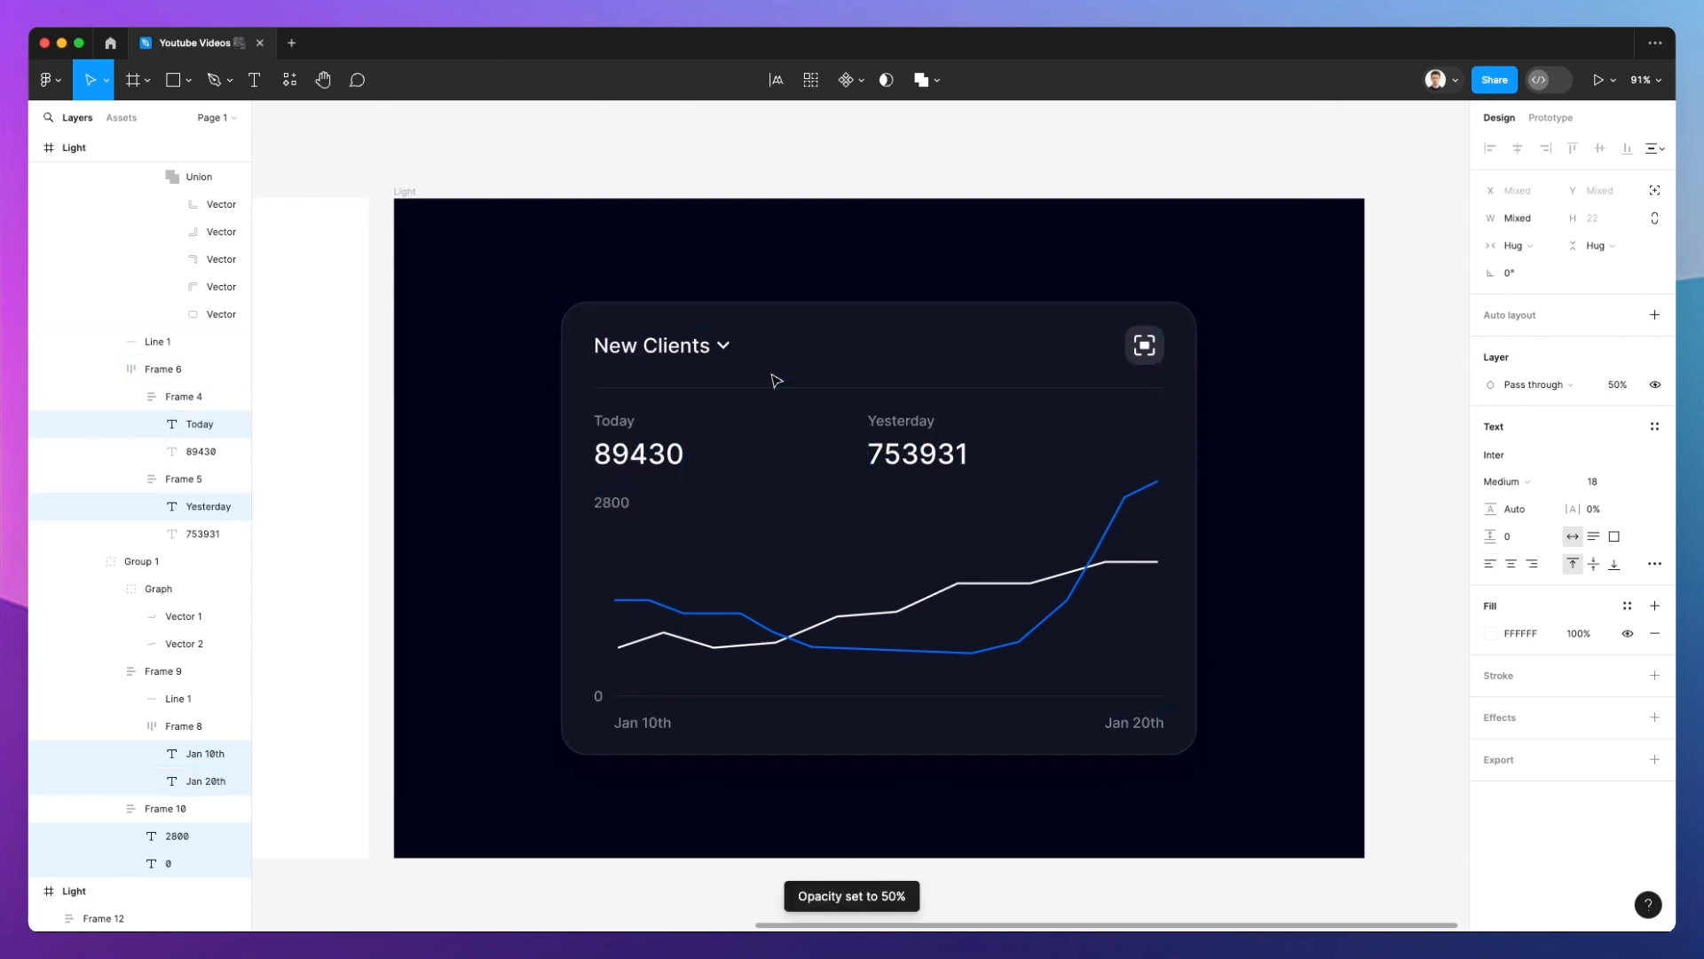
{"action": "key", "text": "Escape"}
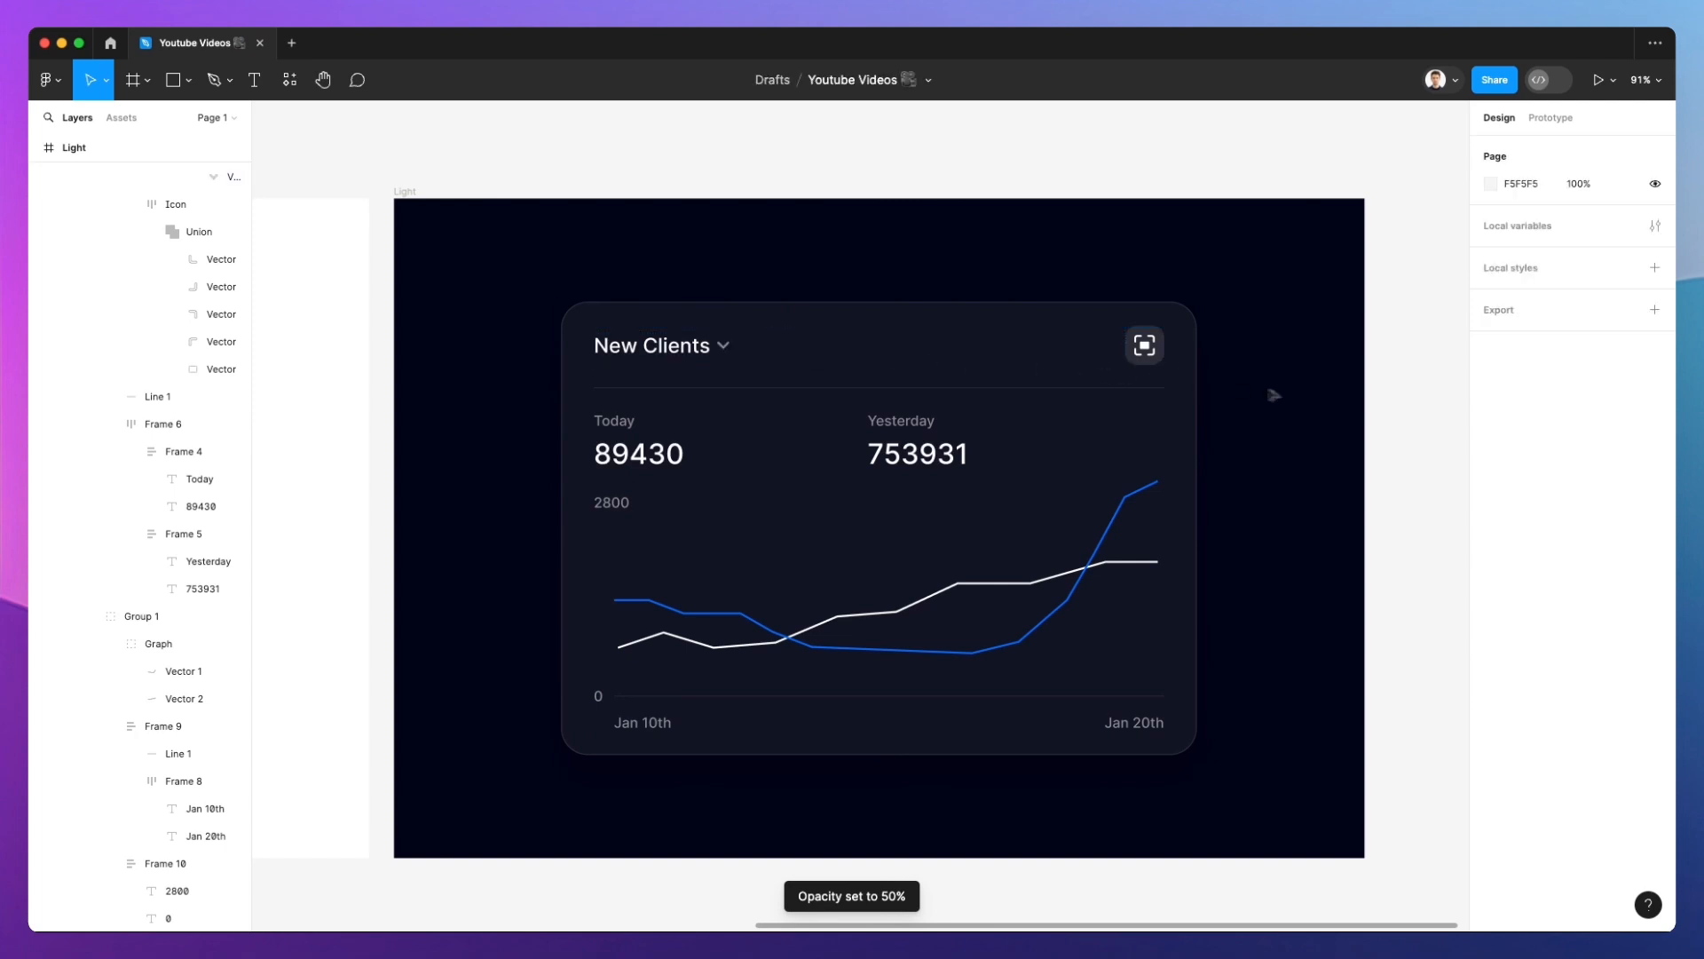
Change the background fill of the dark outer frame to the near-black 07080F
{"action": "scroll", "coordinate": [1305, 403], "scroll_direction": "down", "scroll_amount": 2}
{"action": "left_click", "coordinate": [1201, 460]}
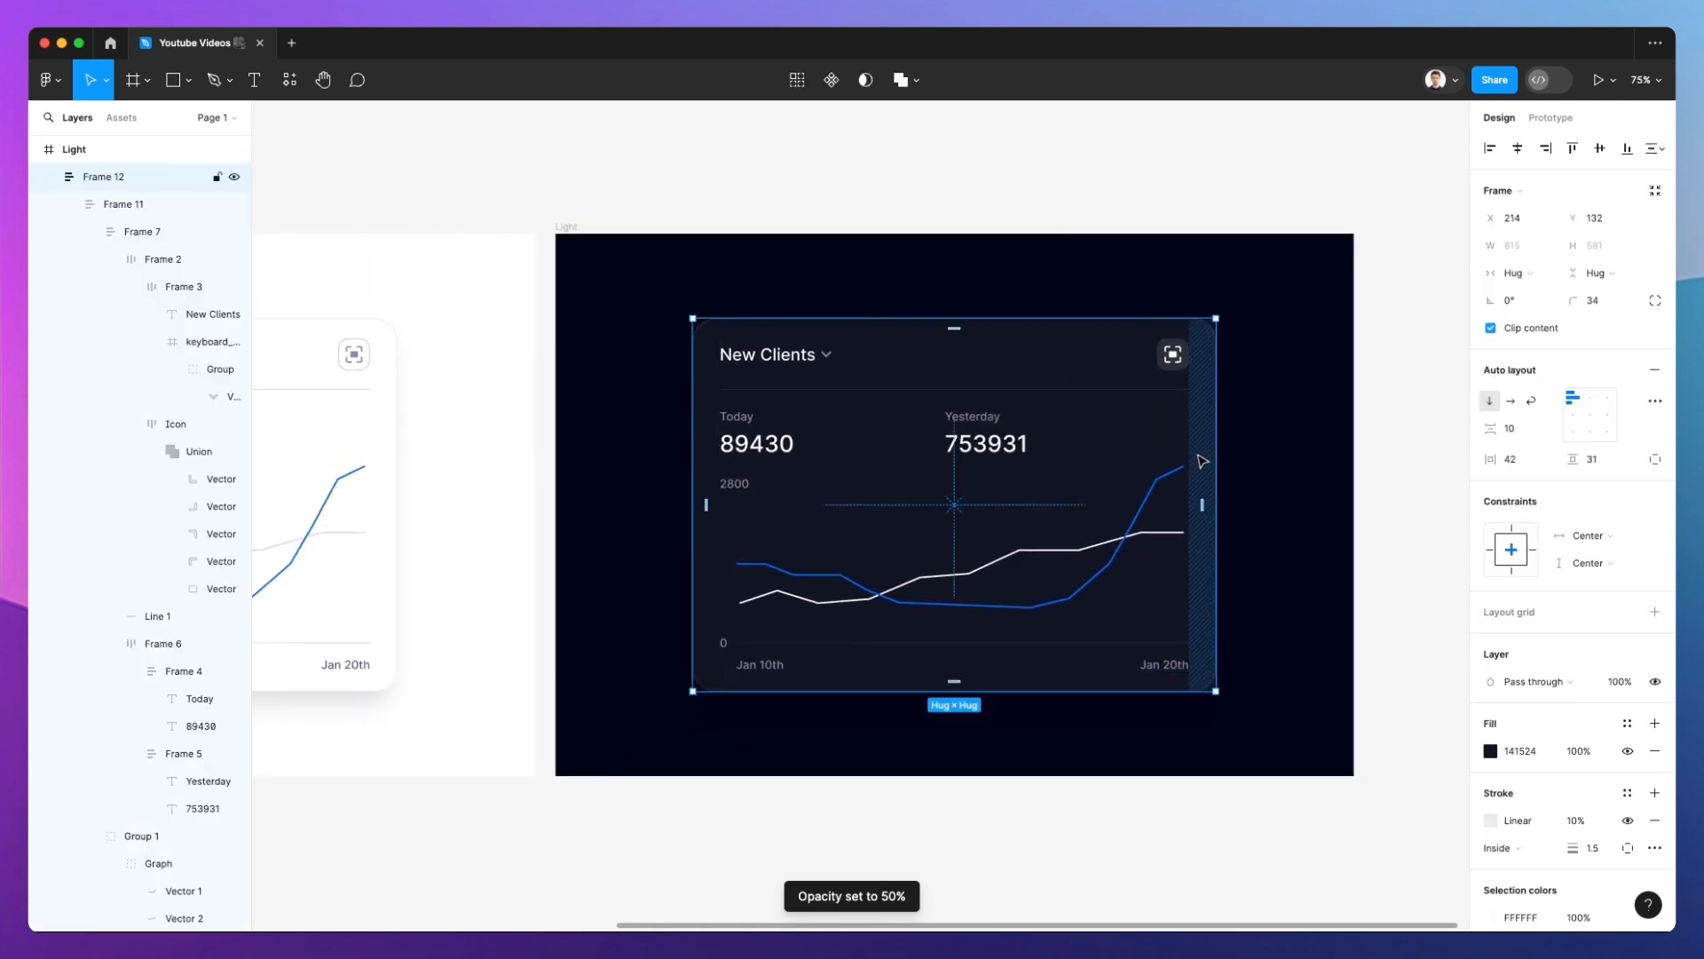
{"action": "key", "text": "Escape"}
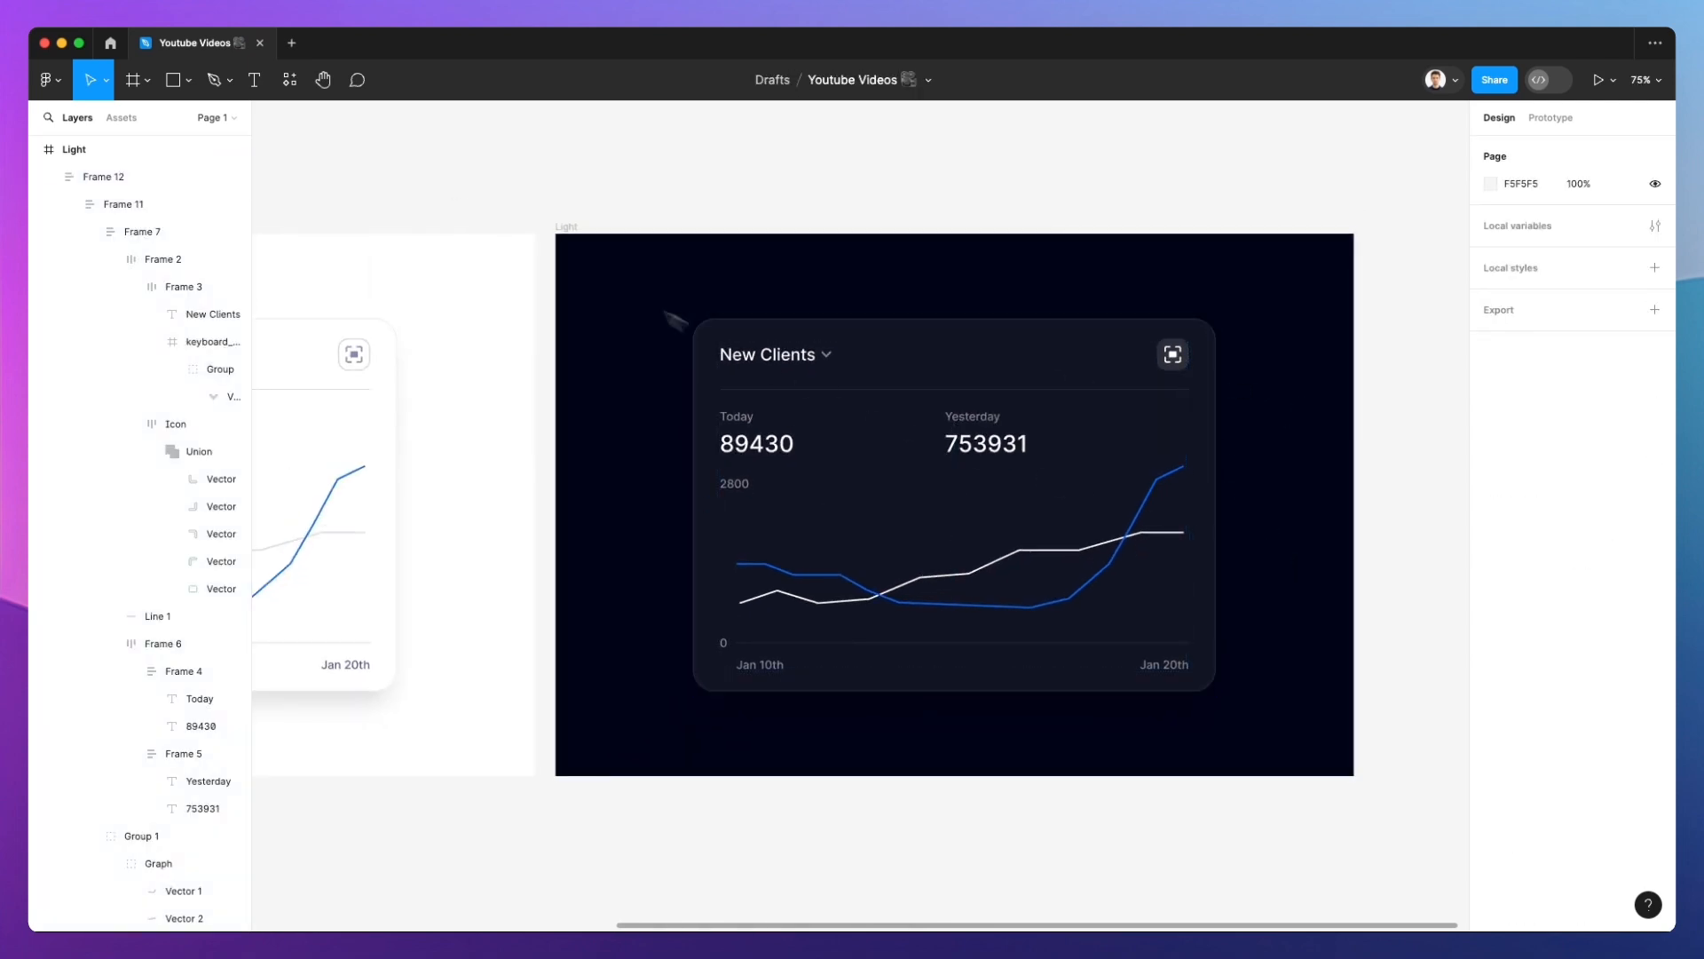
{"action": "left_click", "coordinate": [583, 243]}
{"action": "left_click", "coordinate": [1491, 524]}
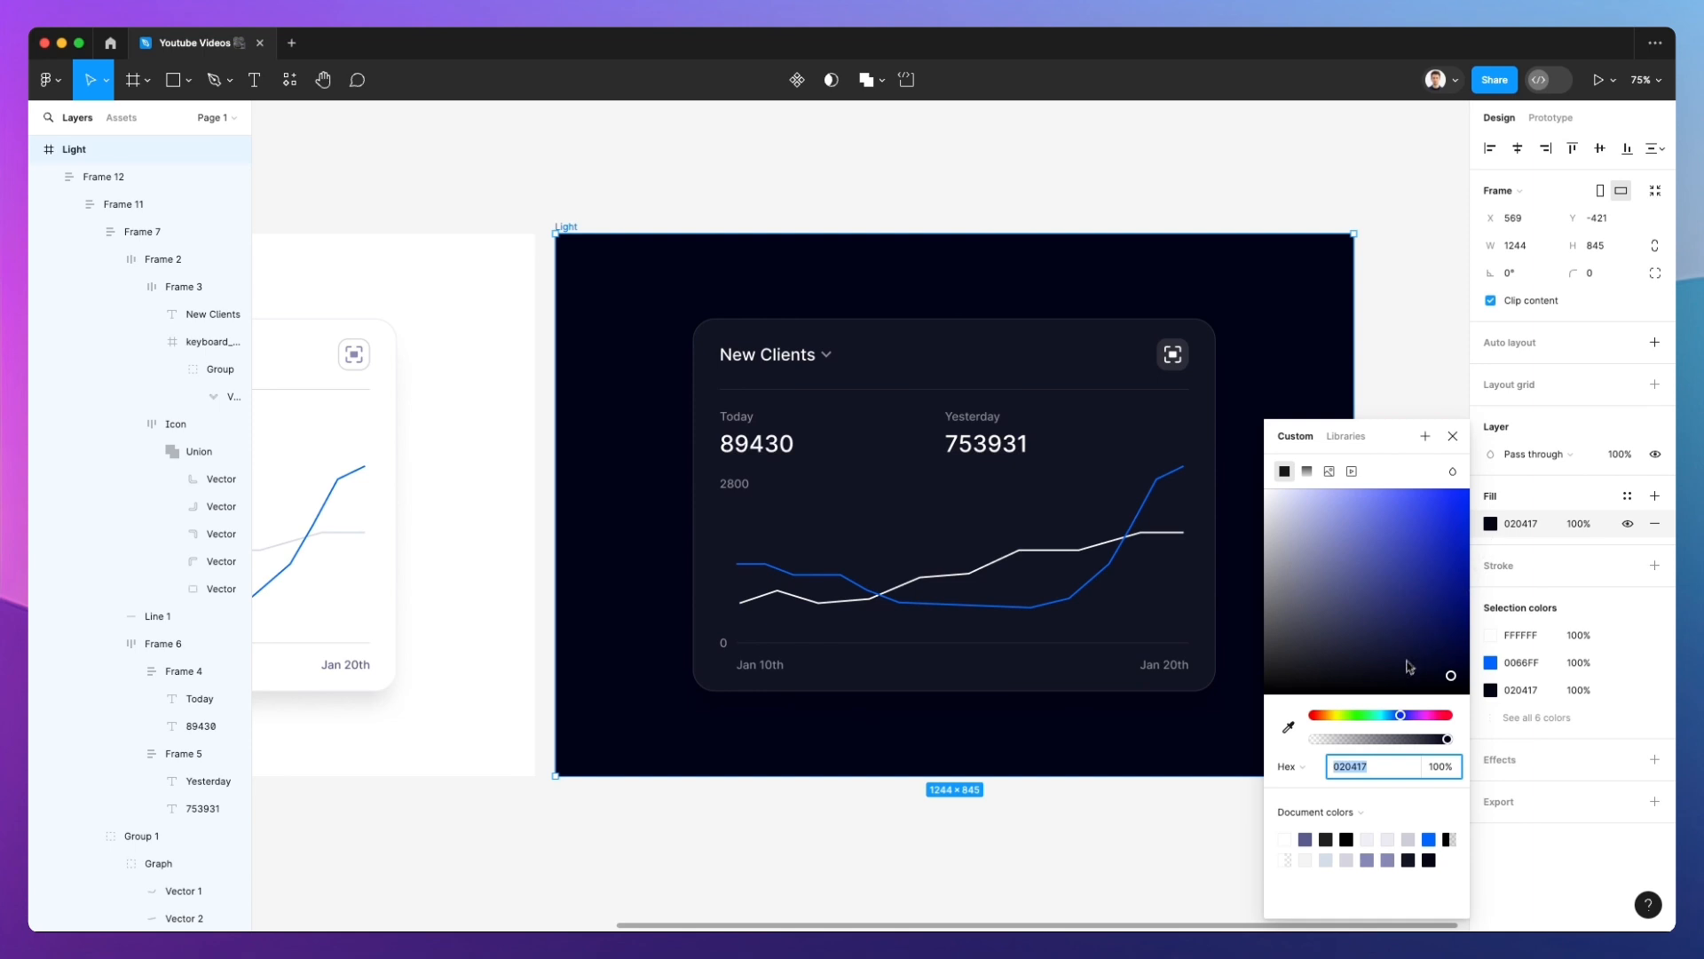
{"action": "left_click_drag", "start_coordinate": [1409, 665], "coordinate": [1371, 691]}
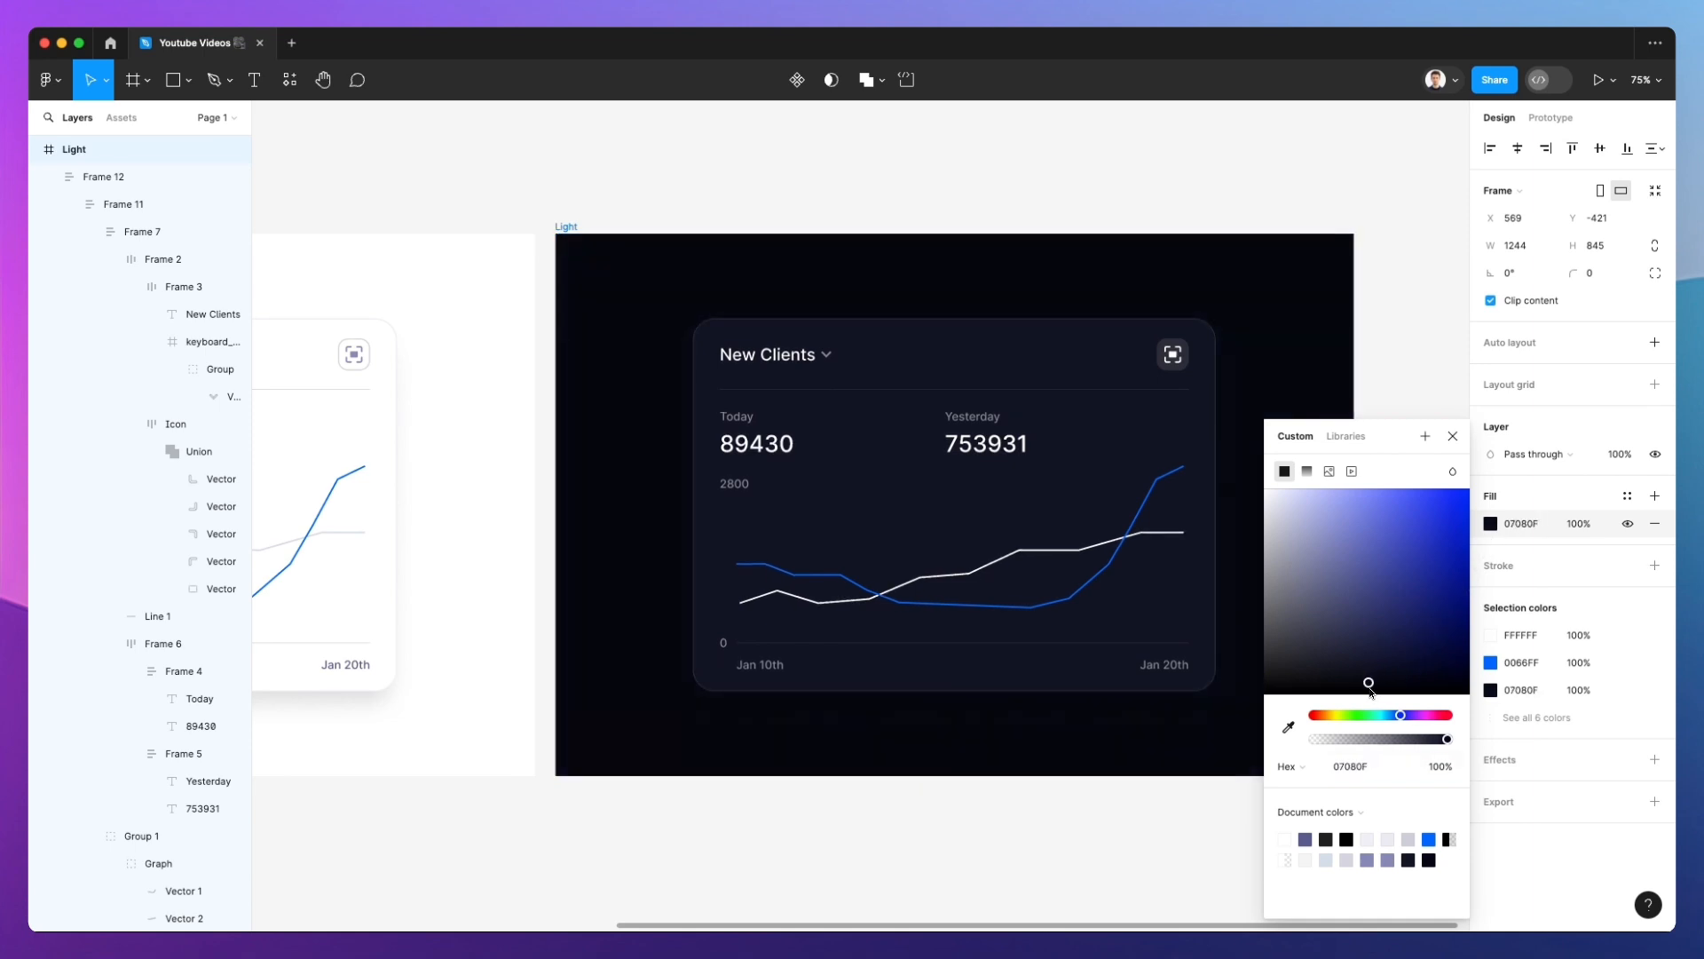
{"action": "left_click", "coordinate": [1336, 367]}
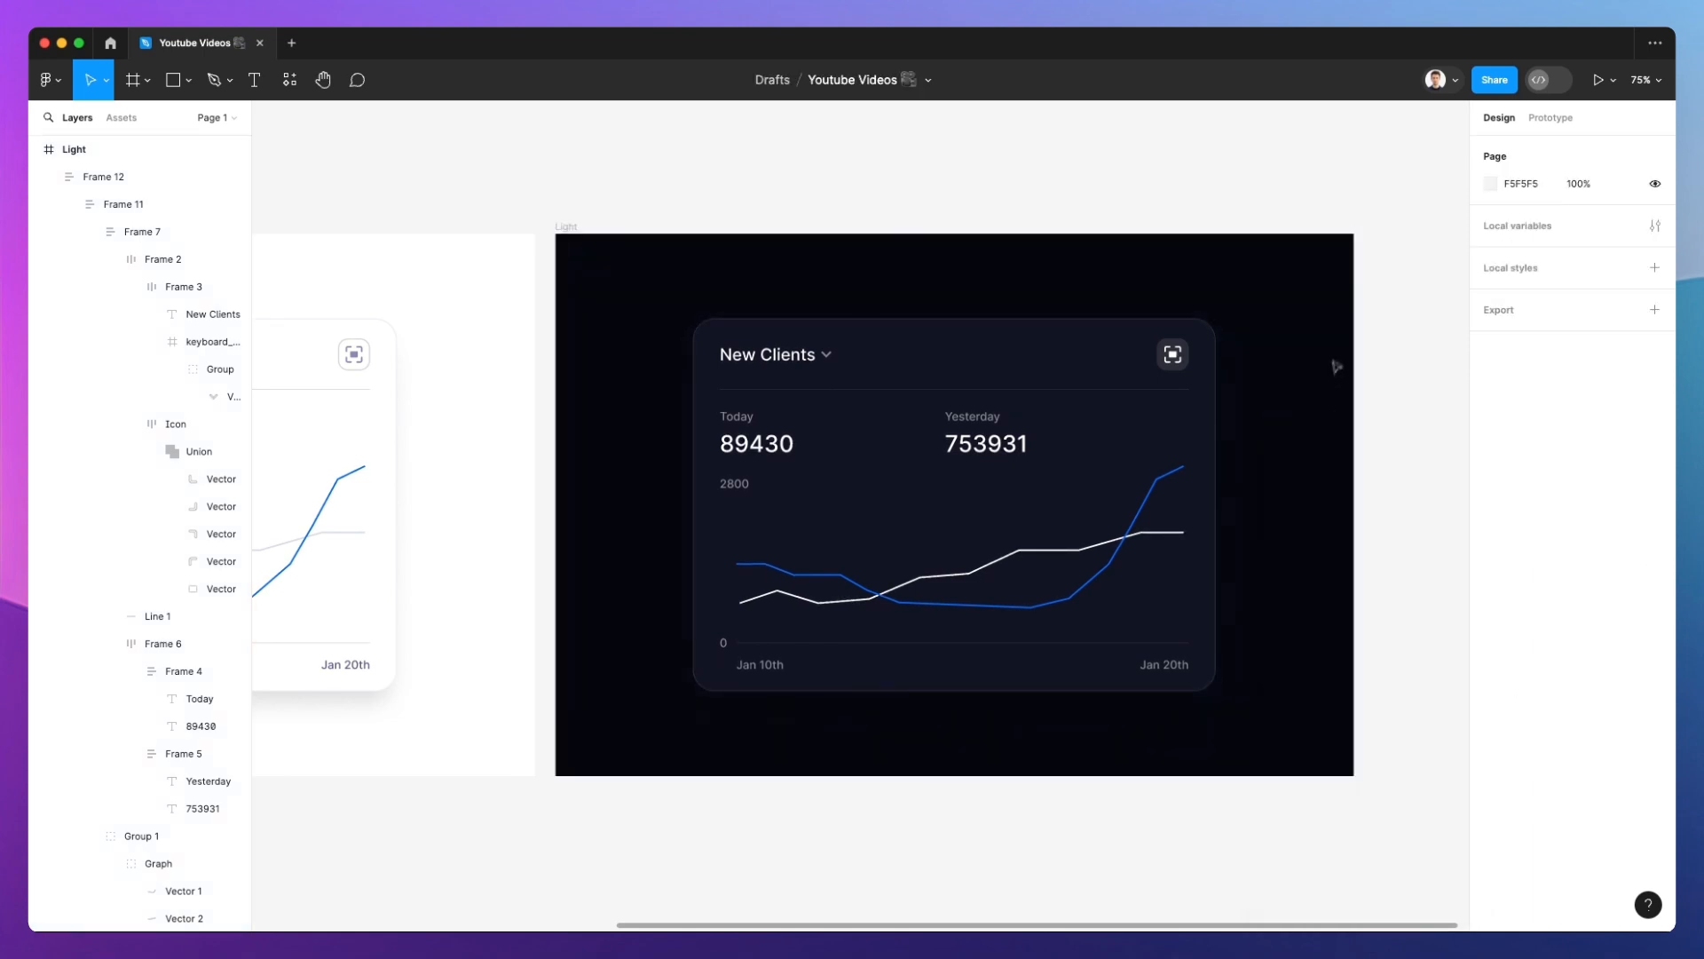
Lower the opacity of the bottom colour stop in the dark card's linear gradient stroke
{"action": "scroll", "coordinate": [1345, 347], "scroll_direction": "down", "scroll_amount": 1}
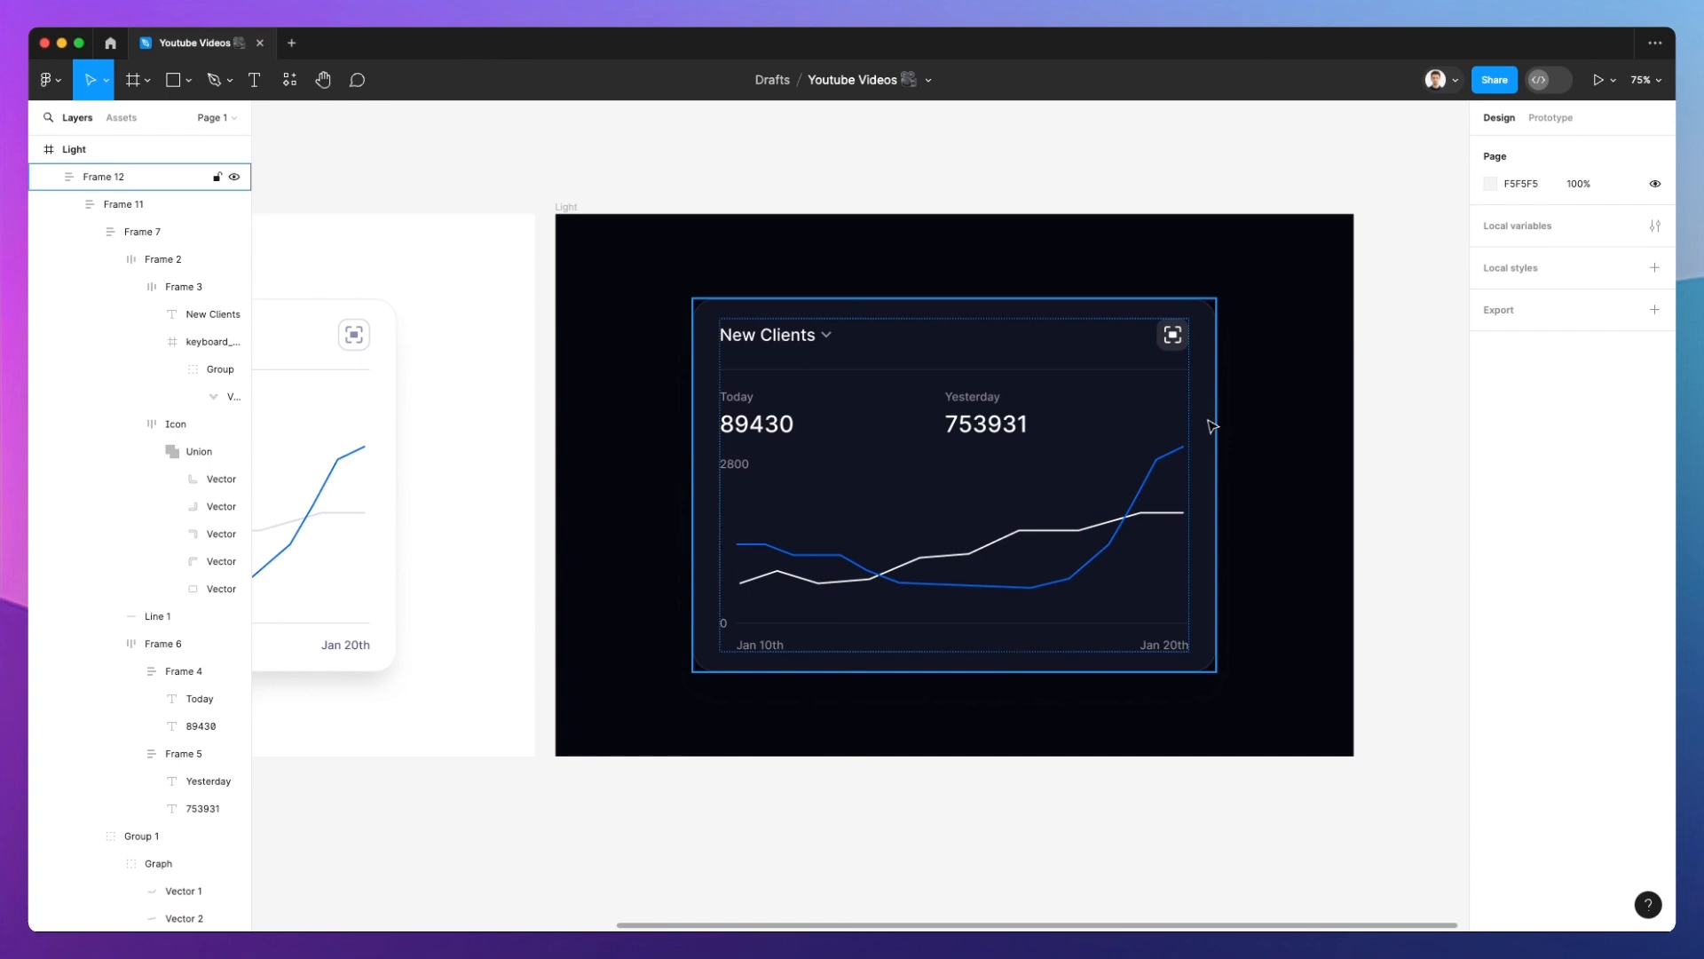
{"action": "left_click", "coordinate": [1215, 403]}
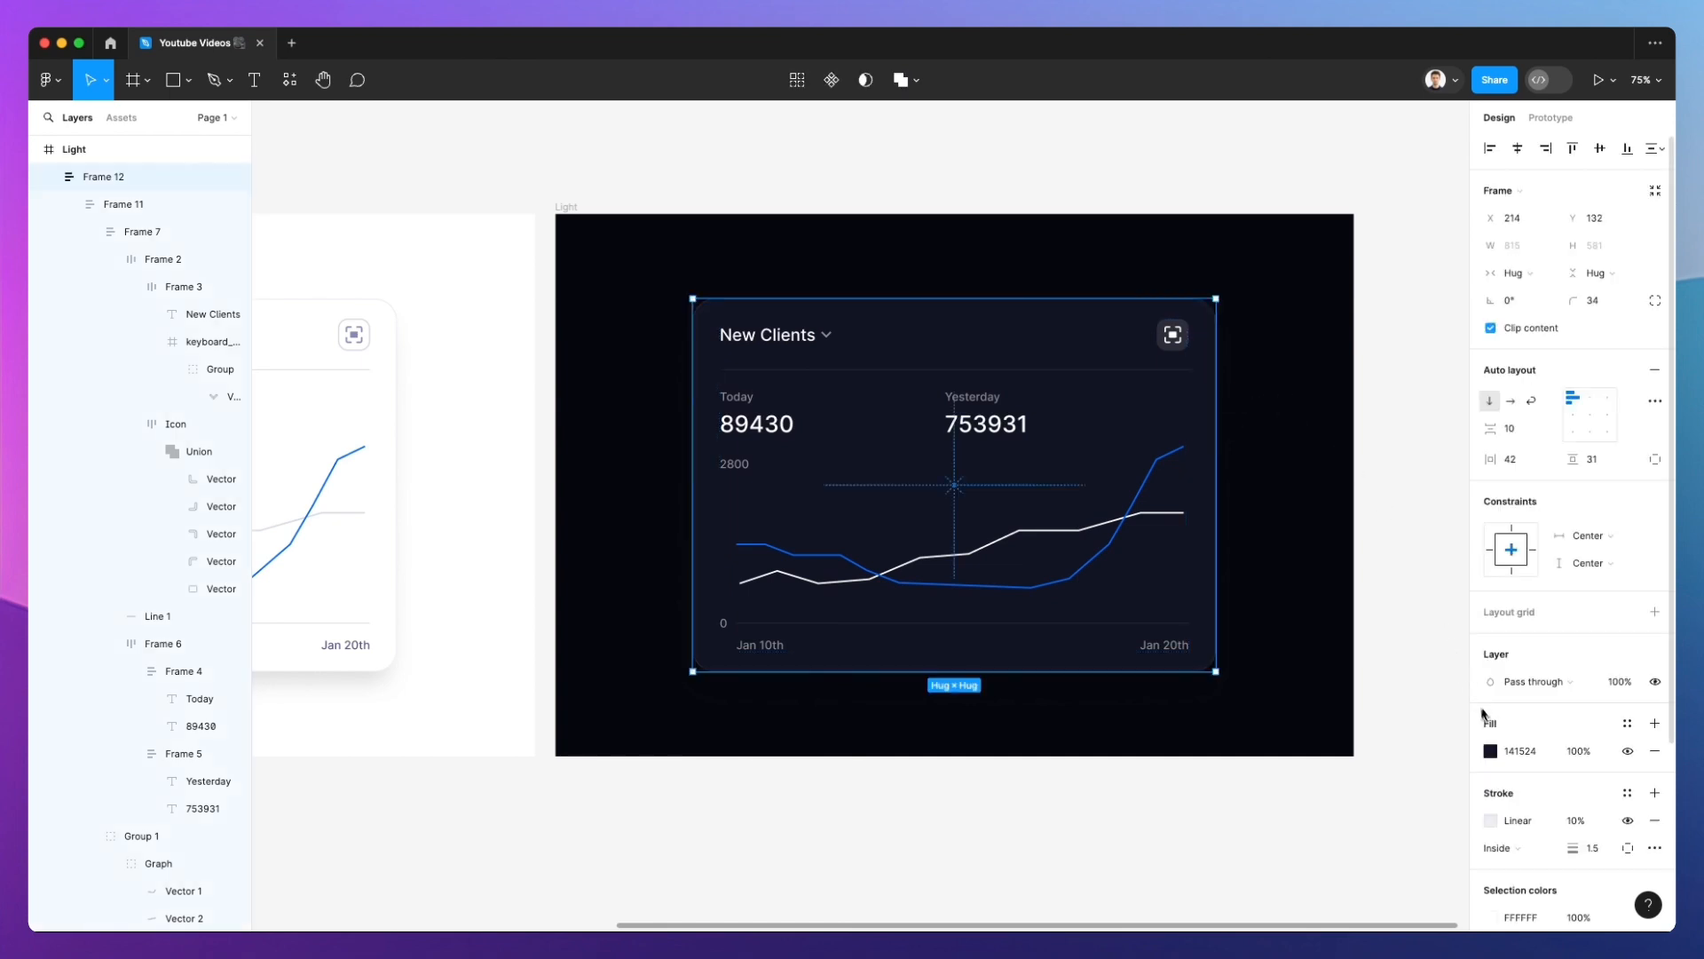
{"action": "left_click", "coordinate": [1490, 820]}
{"action": "left_click", "coordinate": [1449, 449]}
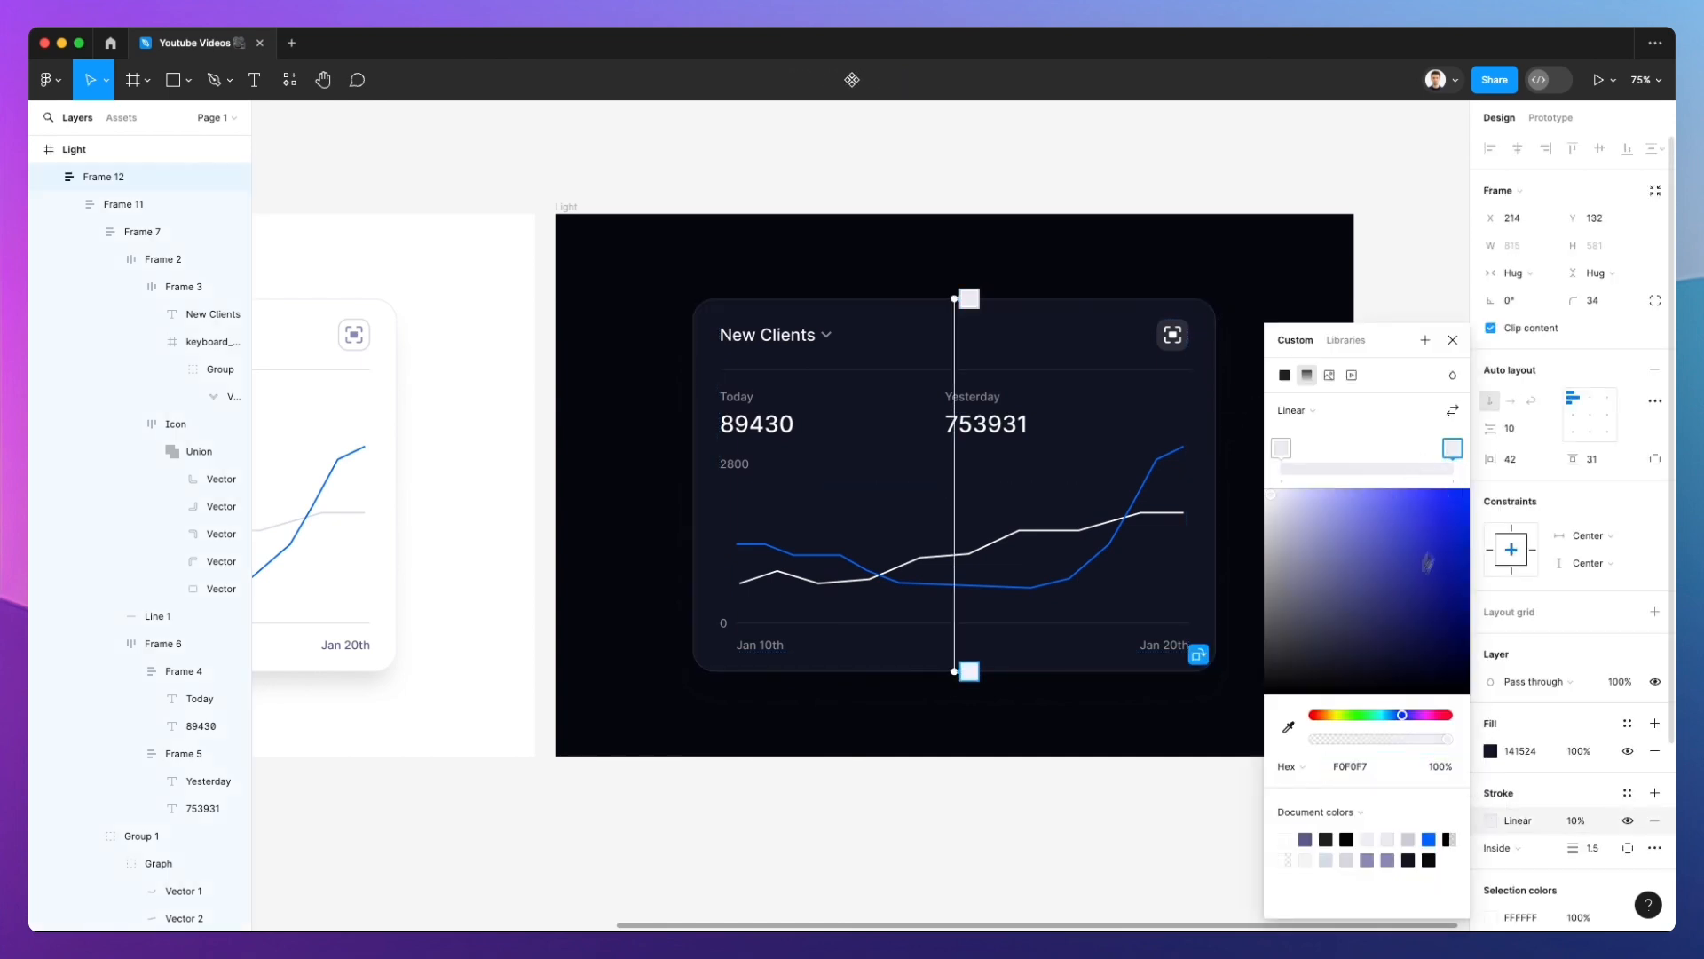
{"action": "left_click_drag", "start_coordinate": [1386, 740], "coordinate": [1331, 741]}
{"action": "key", "text": "Escape"}
{"action": "key", "text": "Escape"}
{"action": "scroll", "coordinate": [1290, 553], "scroll_direction": "down", "scroll_amount": 5}
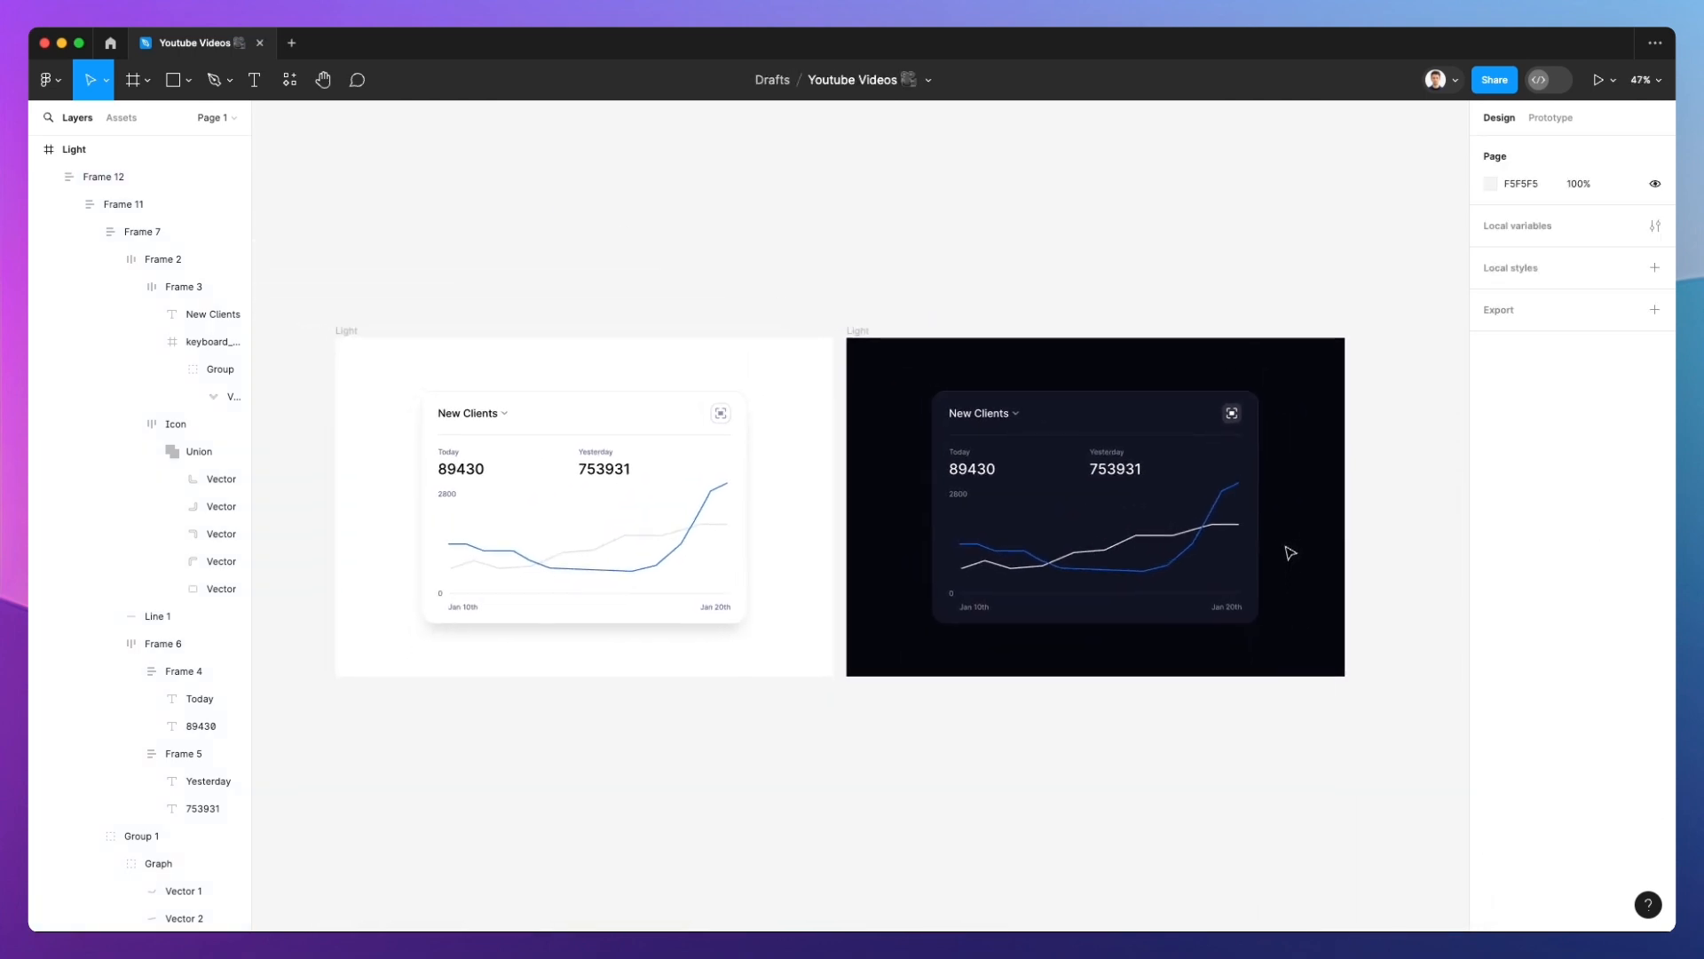
Hide the interface and move the dark frame flush against the right edge of the light frame
{"action": "key", "text": "super+backslash"}
{"action": "scroll", "coordinate": [797, 580], "scroll_direction": "down", "scroll_amount": 1}
{"action": "scroll", "coordinate": [797, 581], "scroll_direction": "up", "scroll_amount": 3}
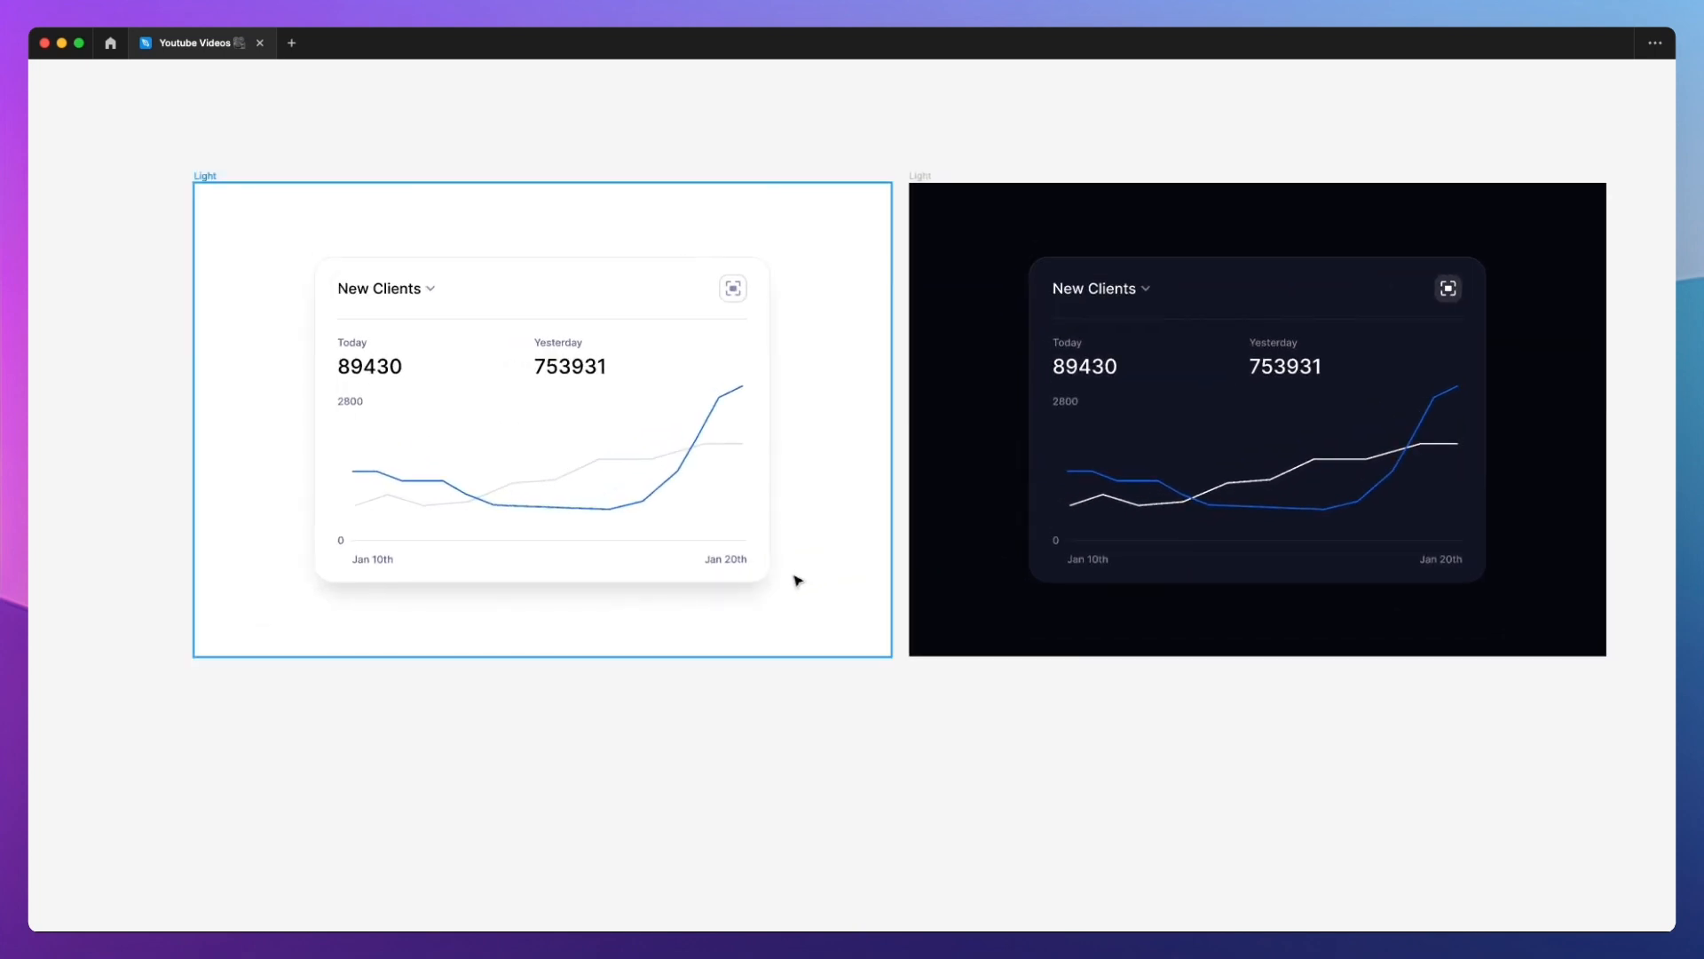
{"action": "scroll", "coordinate": [885, 713], "scroll_direction": "right", "scroll_amount": 5}
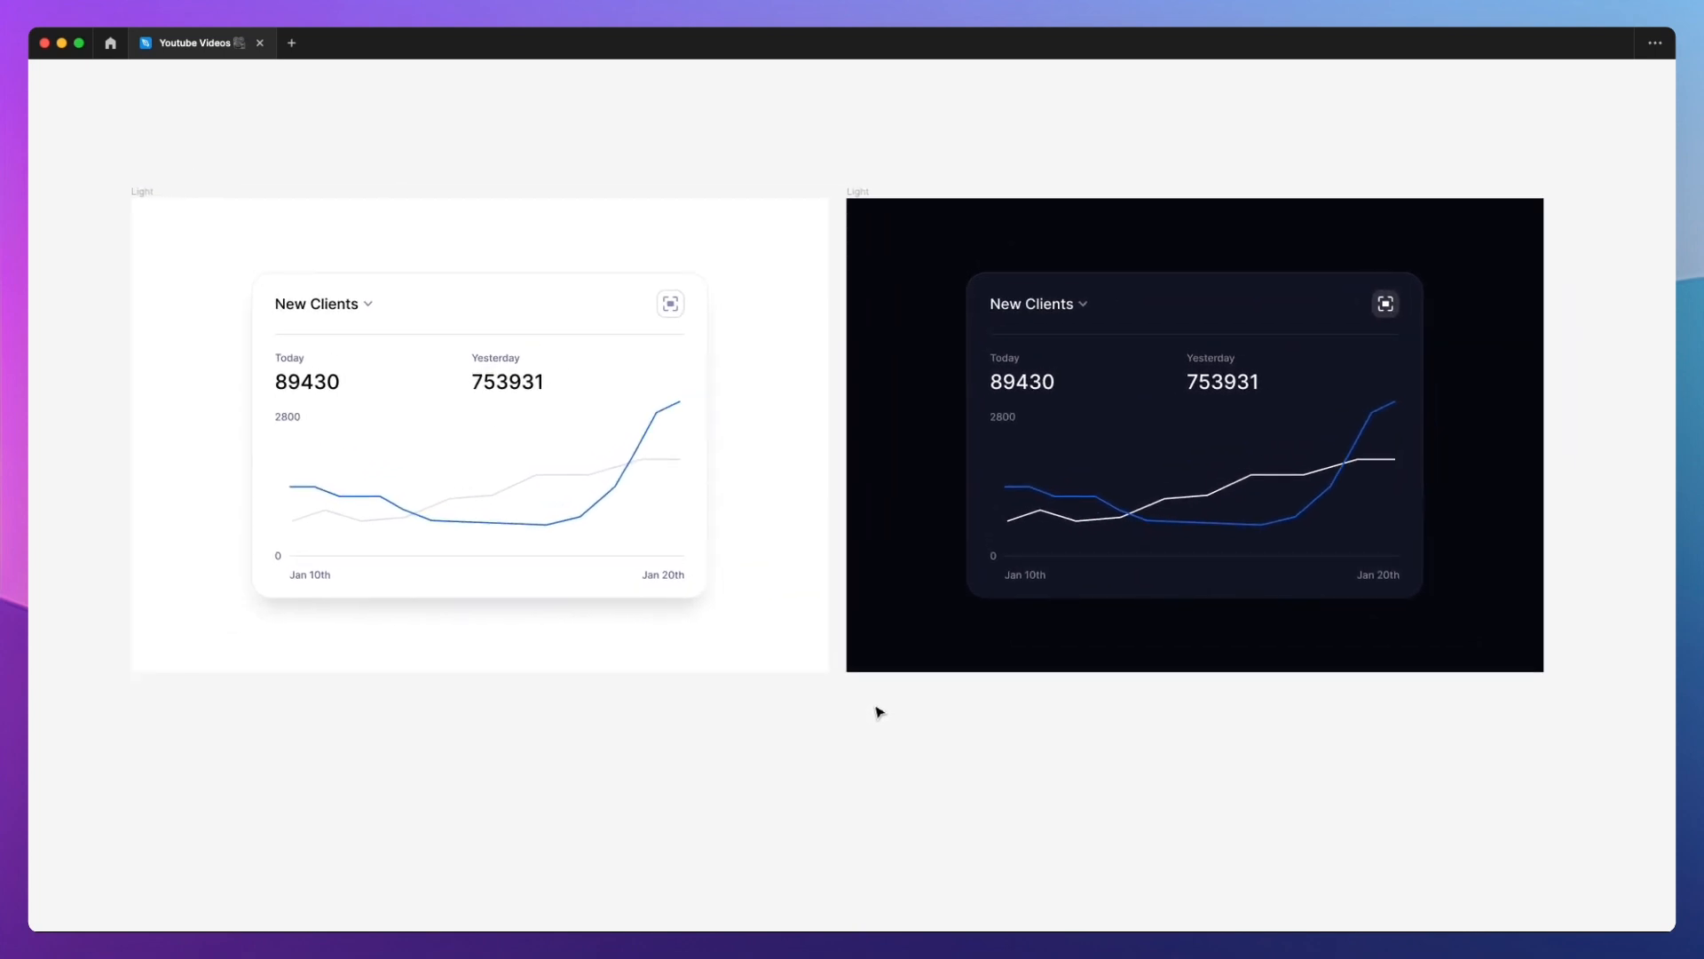
{"action": "left_click", "coordinate": [850, 191]}
{"action": "left_click_drag", "start_coordinate": [927, 229], "coordinate": [910, 229]}
{"action": "left_click", "coordinate": [857, 703]}
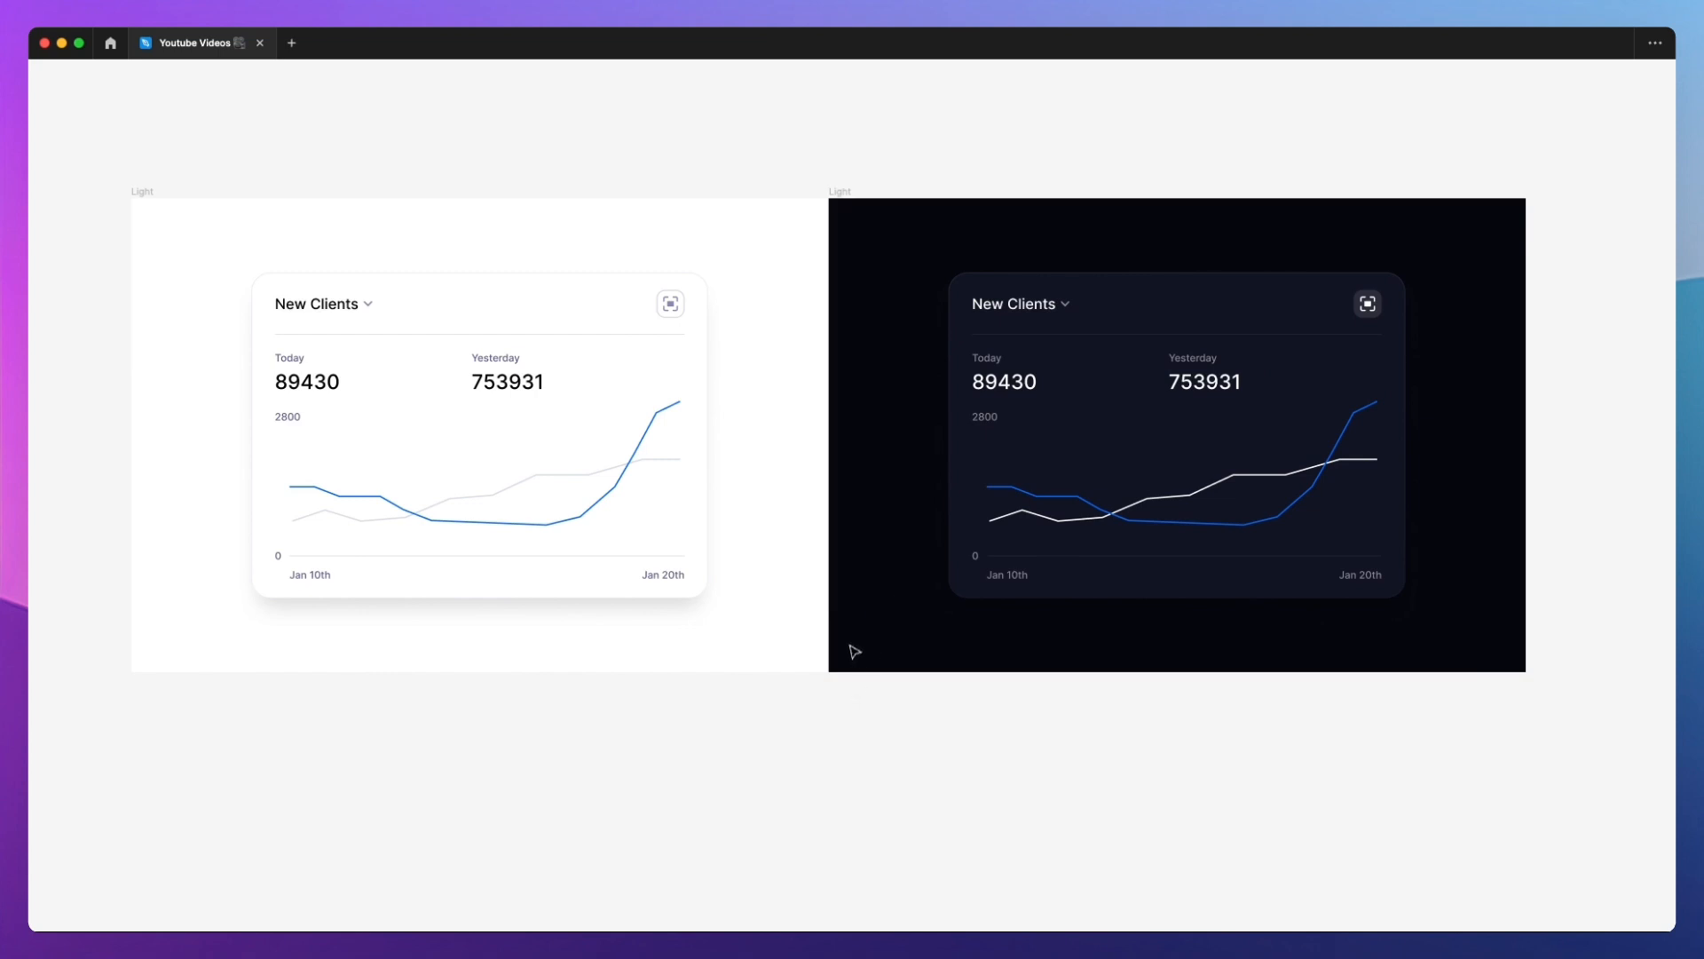
{"action": "scroll", "coordinate": [861, 704], "scroll_direction": "up", "scroll_amount": 2}
{"action": "scroll", "coordinate": [733, 754], "scroll_direction": "up", "scroll_amount": 2}
{"action": "scroll", "coordinate": [735, 756], "scroll_direction": "up", "scroll_amount": 1}
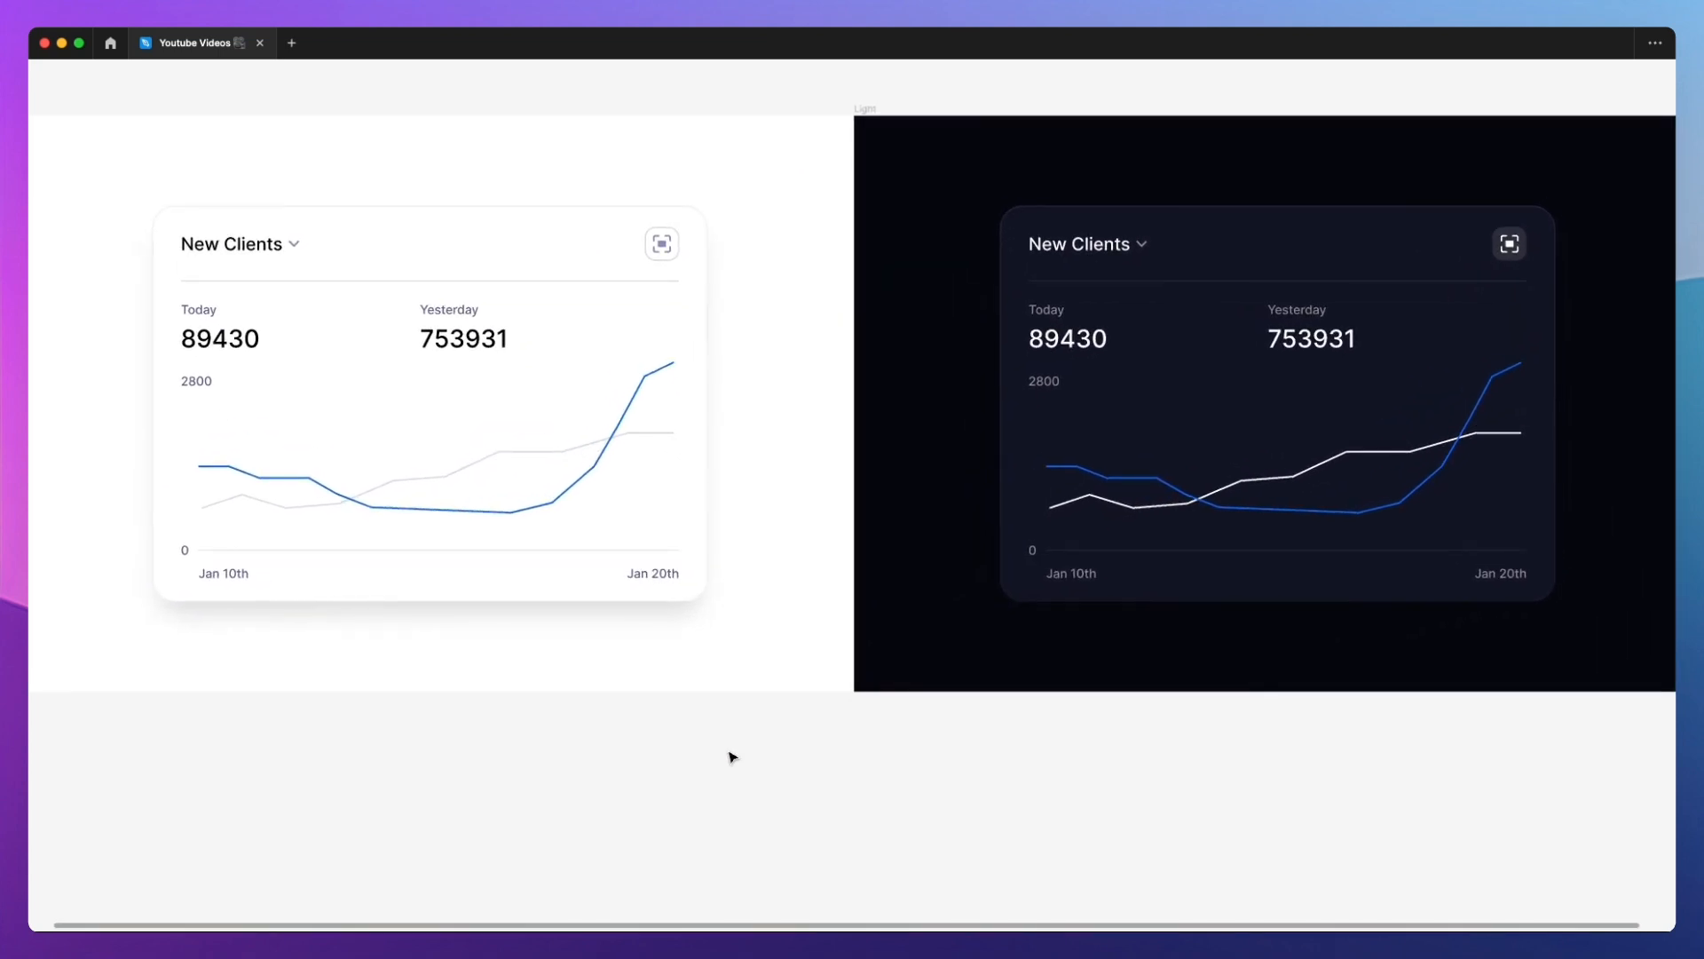
{"action": "scroll", "coordinate": [734, 756], "scroll_direction": "up", "scroll_amount": 3}
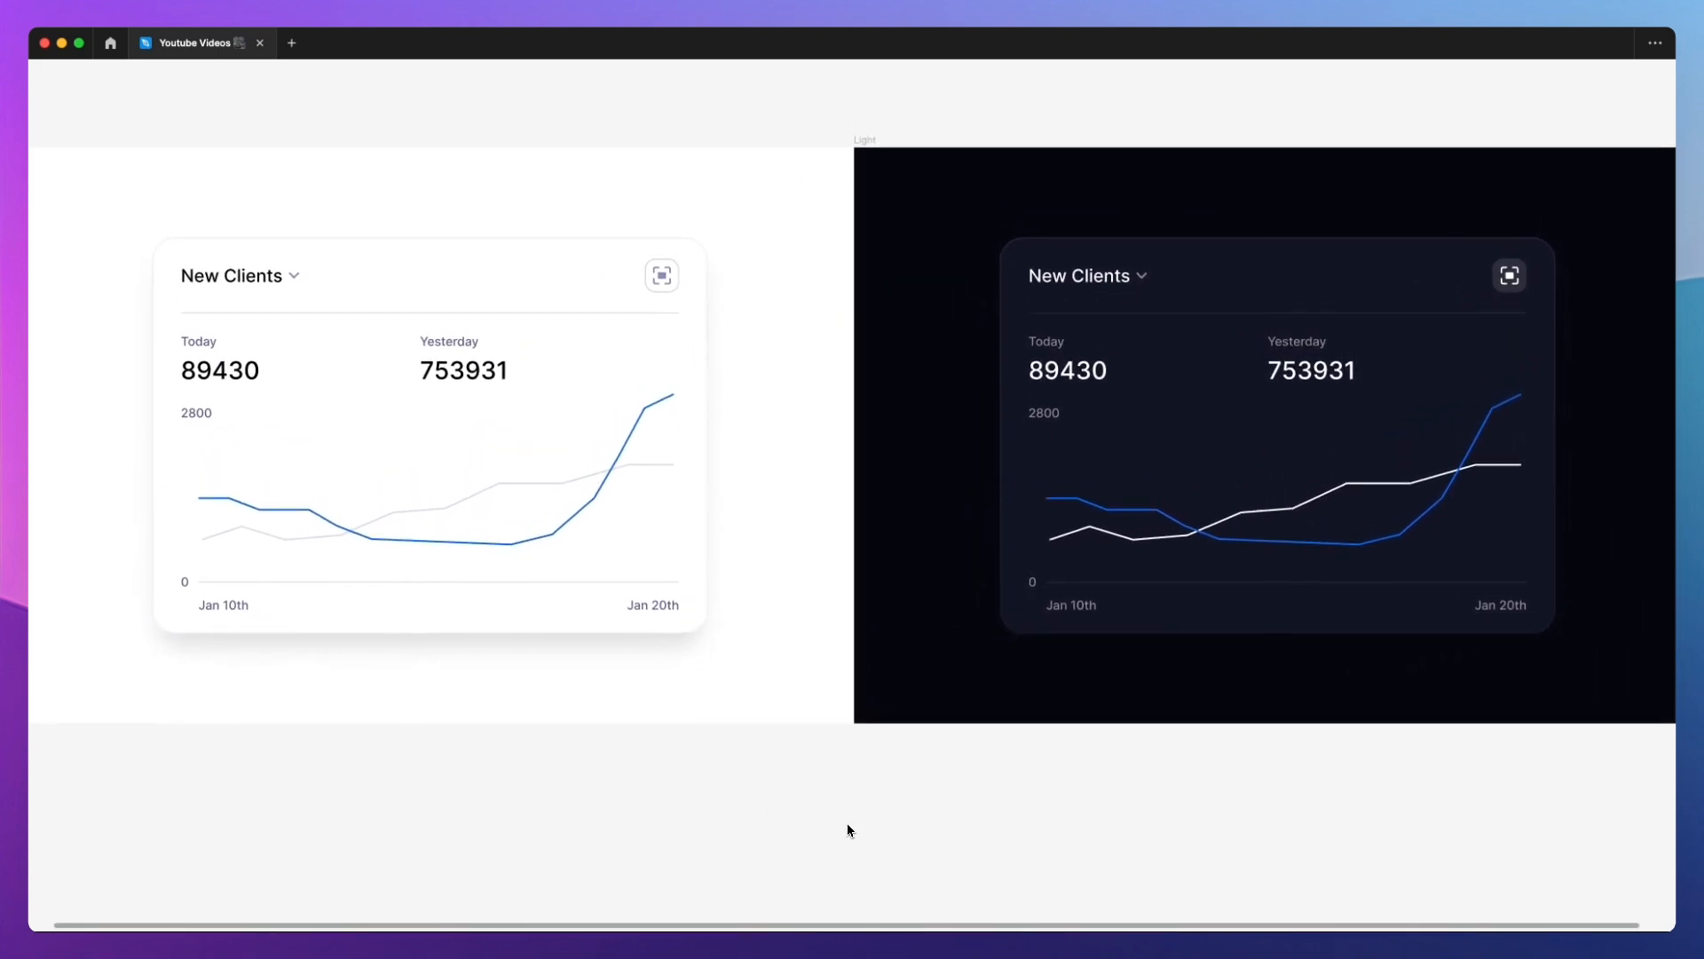